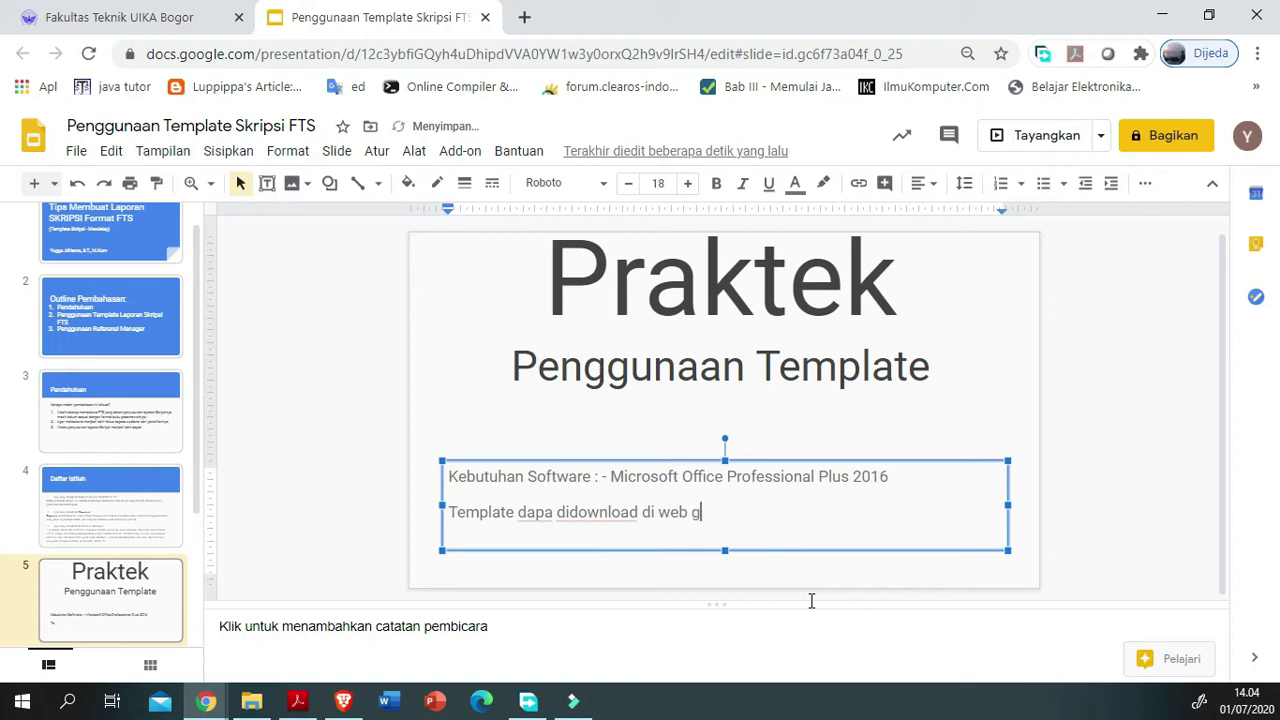
Step: Complete the slide line with 'fakultas teknik dan' and correct 'dapa' to 'dapat'
{"action": "key", "text": "BackSpace"}
{"action": "key", "text": "BackSpace"}
{"action": "type", "text": "fakultas teknik dan sains."}
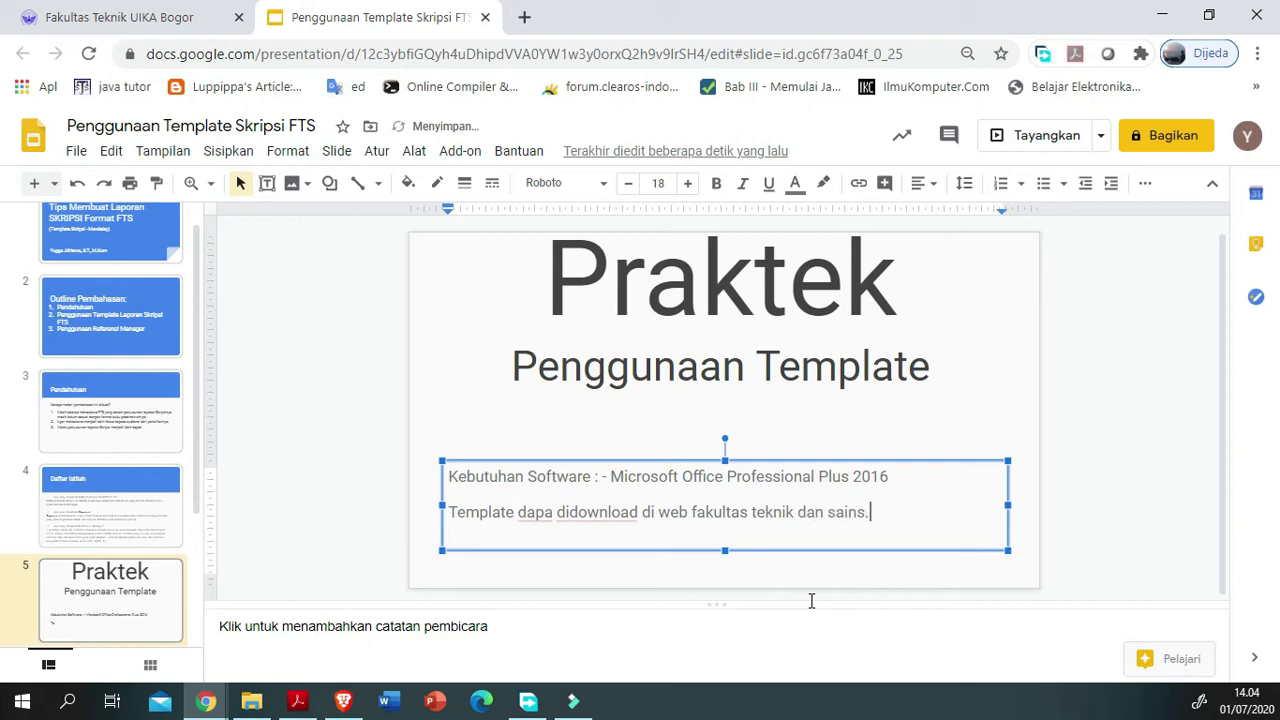
{"action": "key", "text": "ctrl+Left"}
{"action": "key", "text": "ctrl+Left"}
{"action": "key", "text": "ctrl+Left"}
{"action": "key", "text": "ctrl+Left"}
{"action": "key", "text": "ctrl+Left"}
{"action": "key", "text": "ctrl+Left"}
{"action": "key", "text": "ctrl+Left"}
{"action": "key", "text": "BackSpace"}
{"action": "type", "text": "t"}
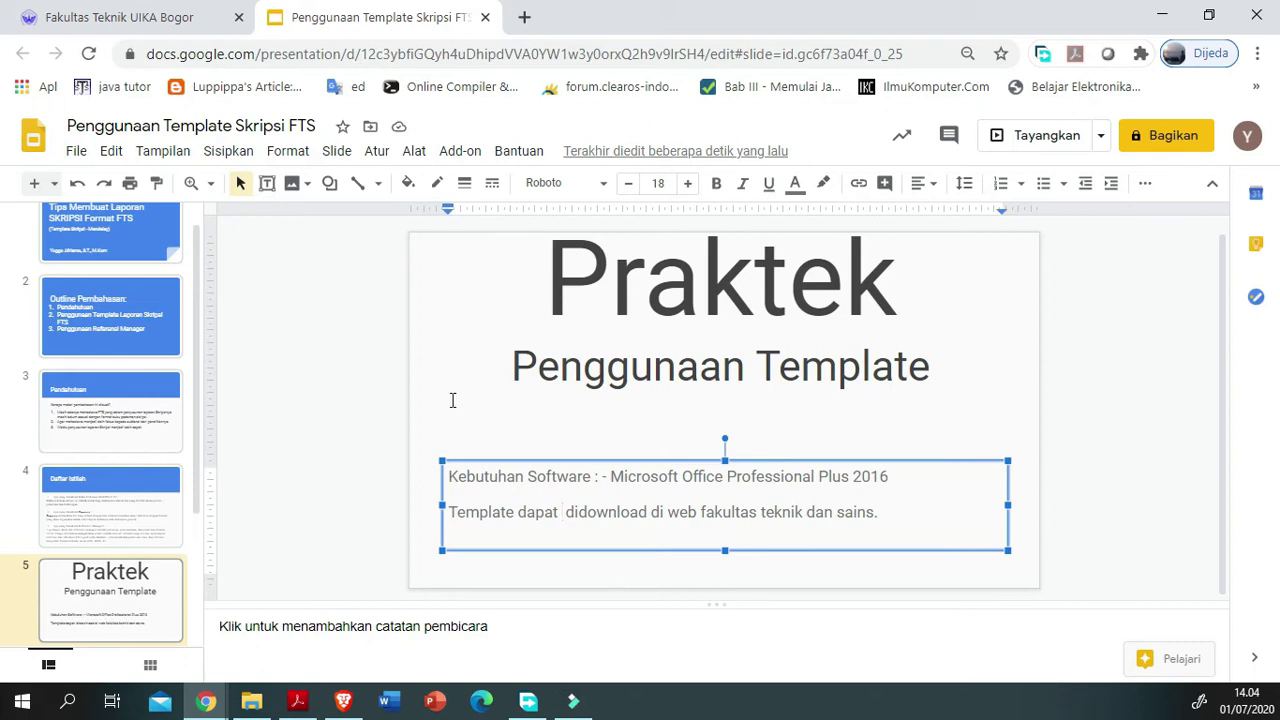
Step: Close the old faculty tab and load ft.uika-bogor.ac.id in a new tab
{"action": "left_click", "coordinate": [238, 17]}
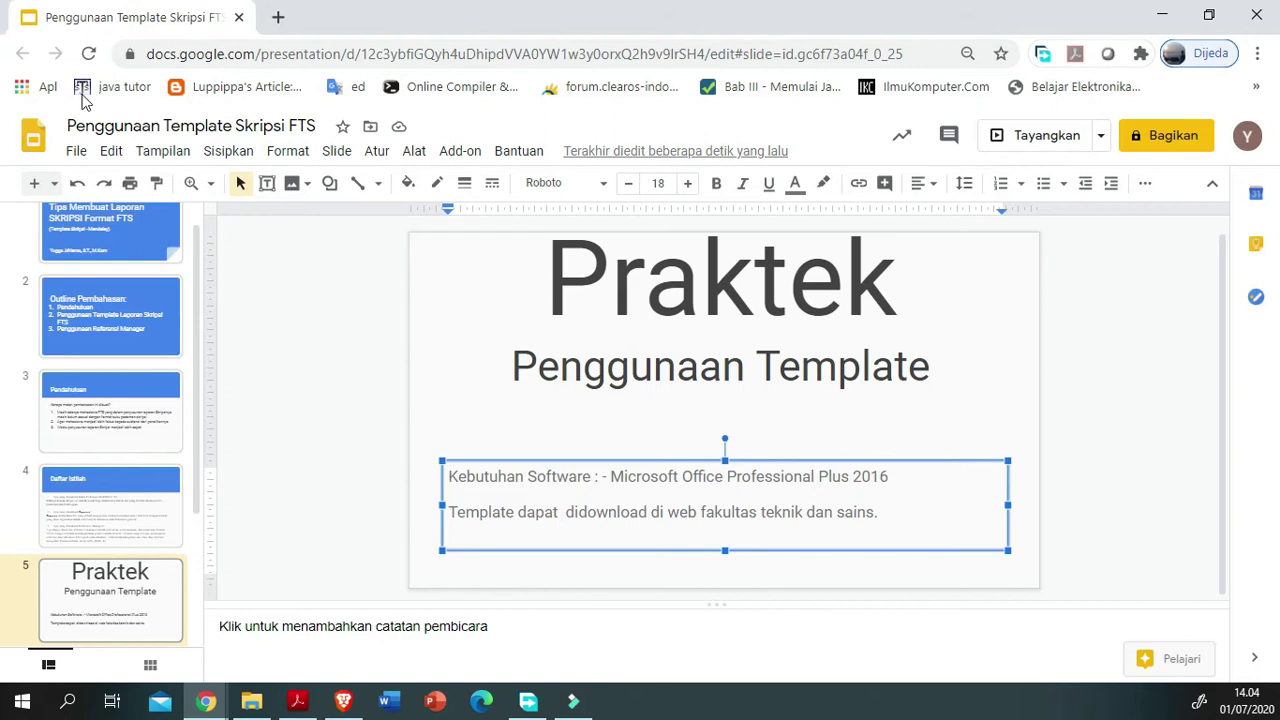
{"action": "key", "text": "ctrl+t"}
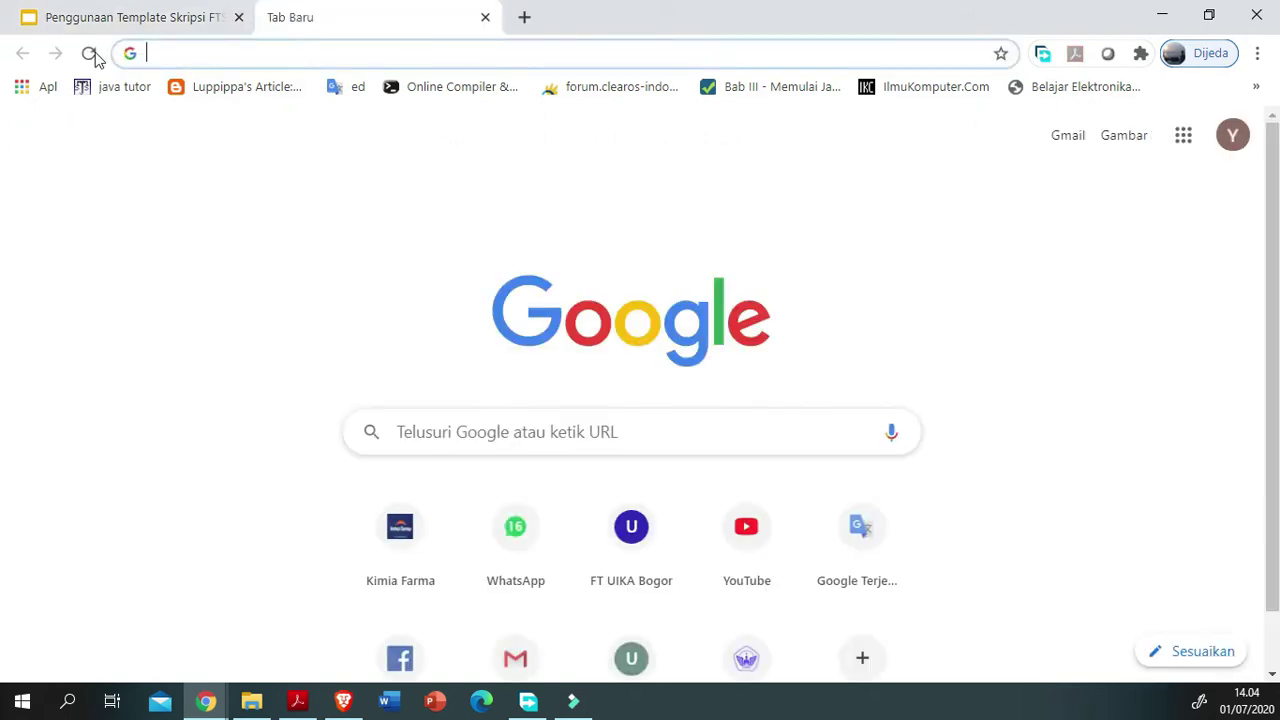
{"action": "left_click", "coordinate": [101, 60]}
{"action": "type", "text": "ft"}
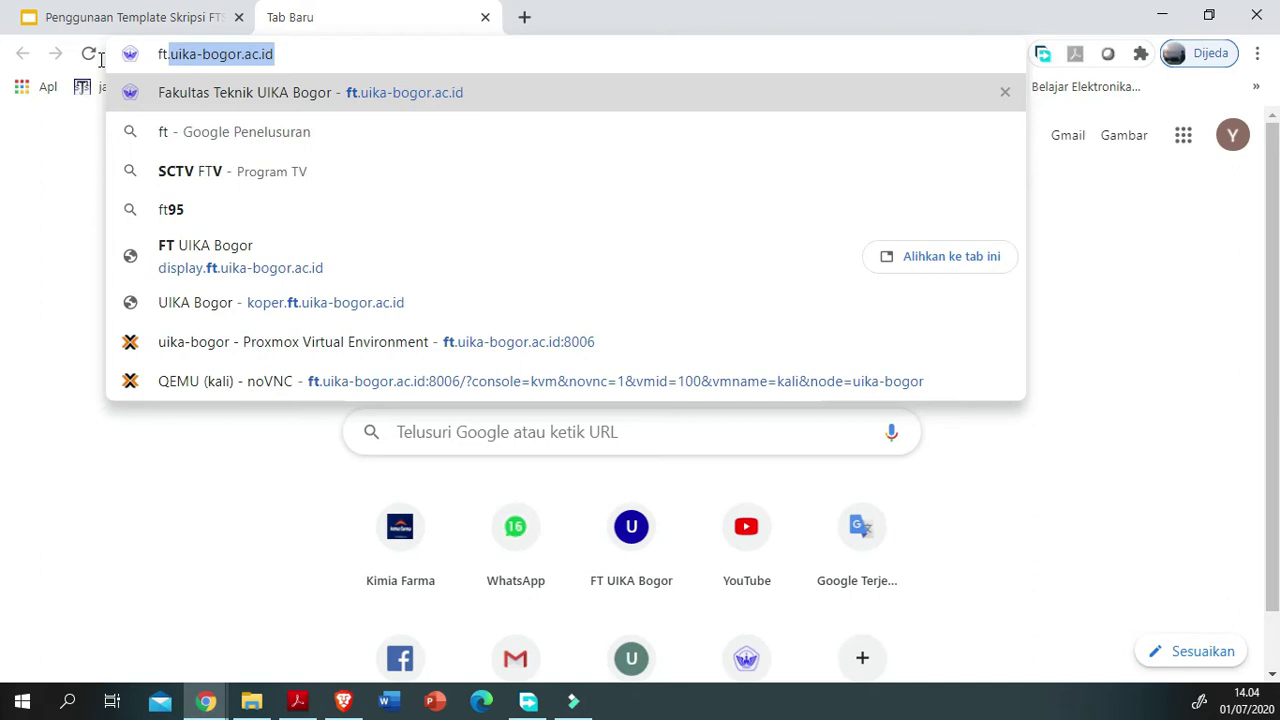
{"action": "type", "text": ".uika-"}
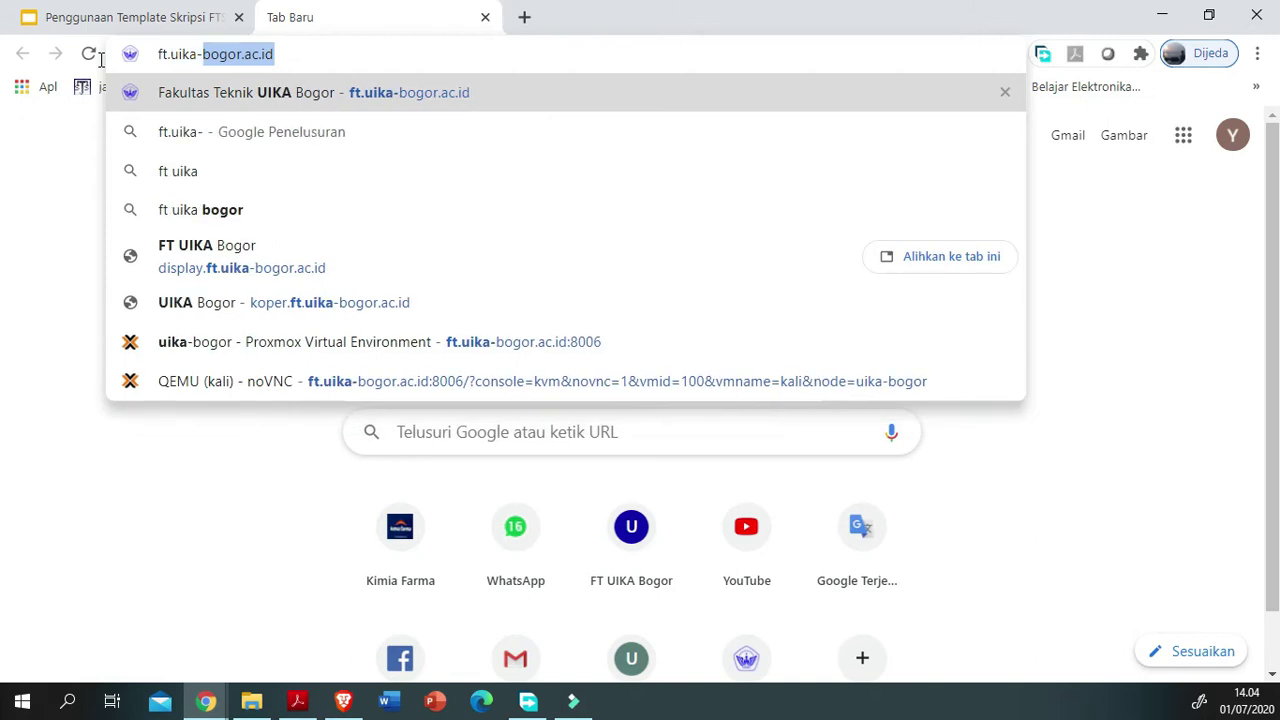
{"action": "type", "text": "bogor.ac.id"}
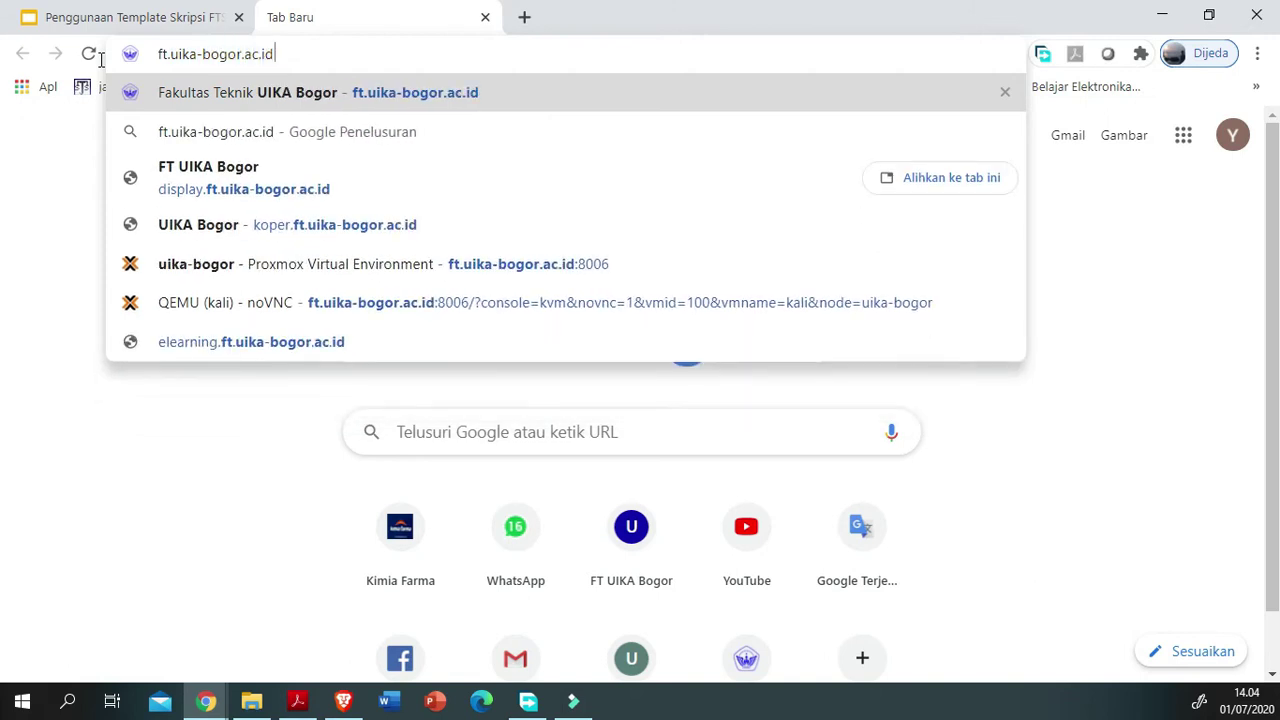
{"action": "key", "text": "Return"}
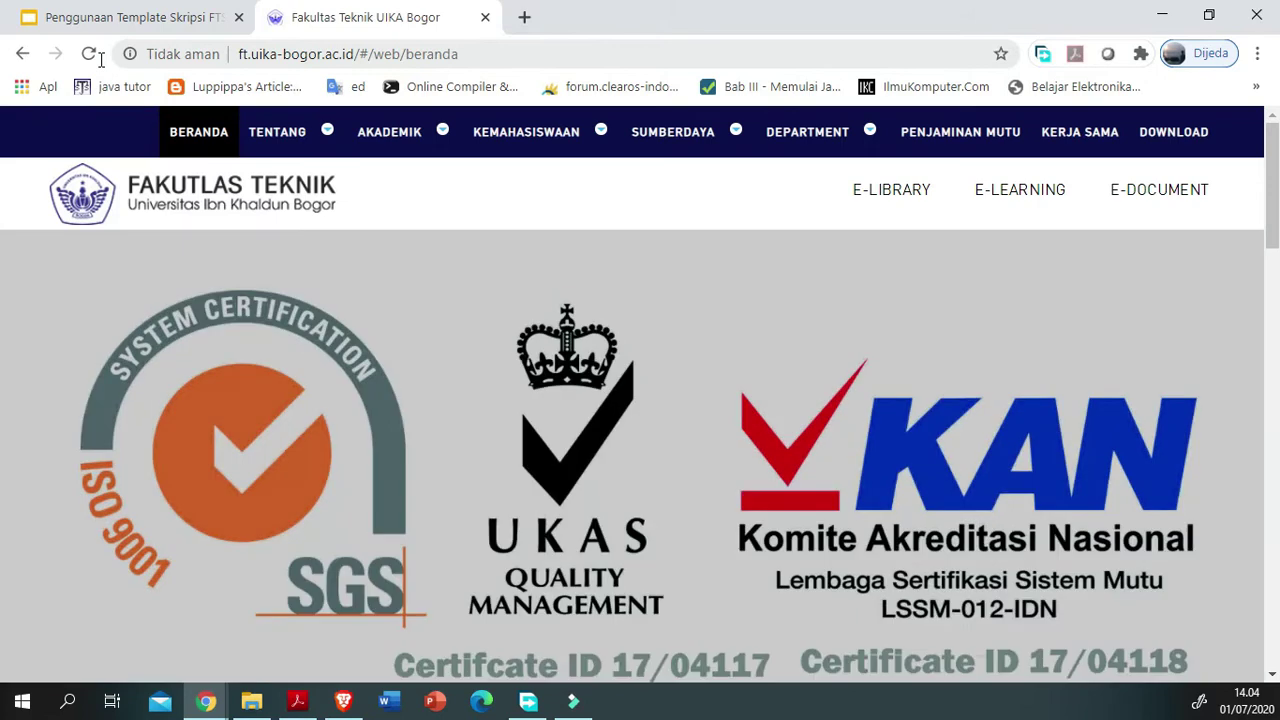
Step: Open the Gugus Penjaminan Mutu site's Dokumen Internal page, then close it
{"action": "left_click", "coordinate": [950, 140]}
{"action": "left_click", "coordinate": [590, 134]}
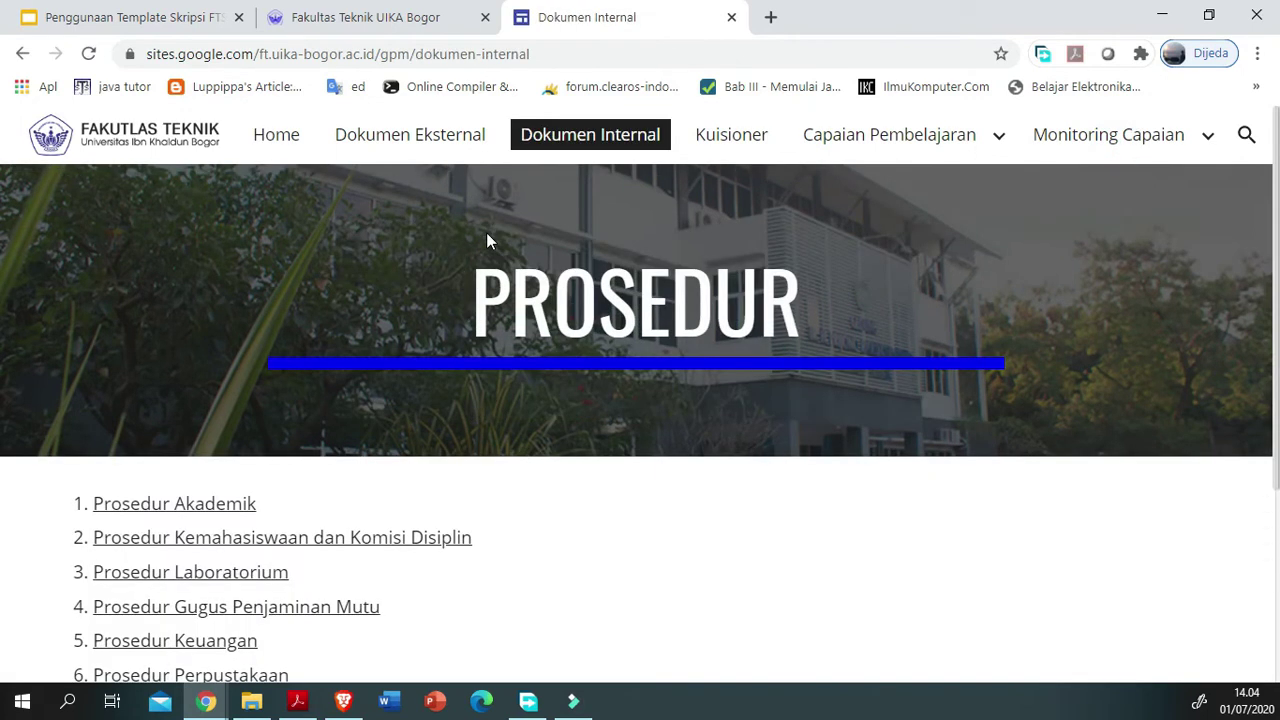
{"action": "scroll", "coordinate": [131, 457], "scroll_direction": "down", "scroll_amount": 3}
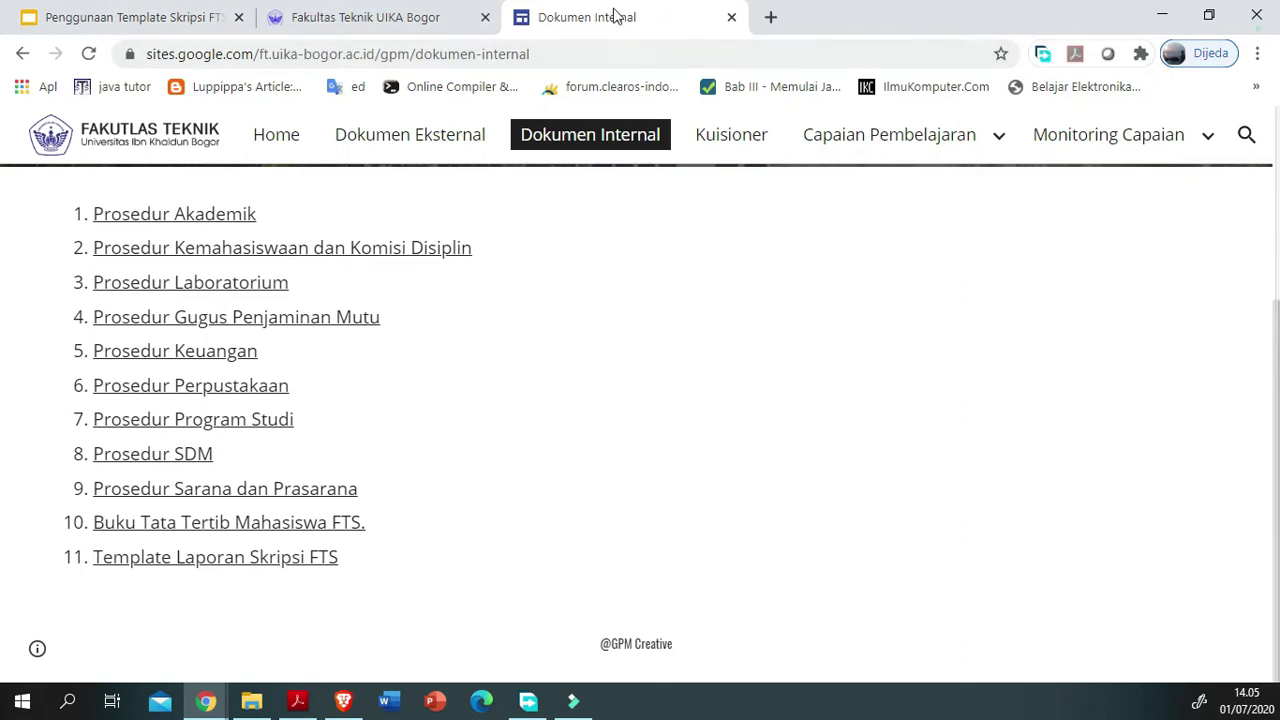
{"action": "middle_click", "coordinate": [606, 17]}
Step: Return to ft.uika-bogor.ac.id and reopen Gugus Penjaminan Mutu's Dokumen Internal list
{"action": "left_click_drag", "start_coordinate": [484, 55], "coordinate": [58, 52]}
{"action": "type", "text": "ft."}
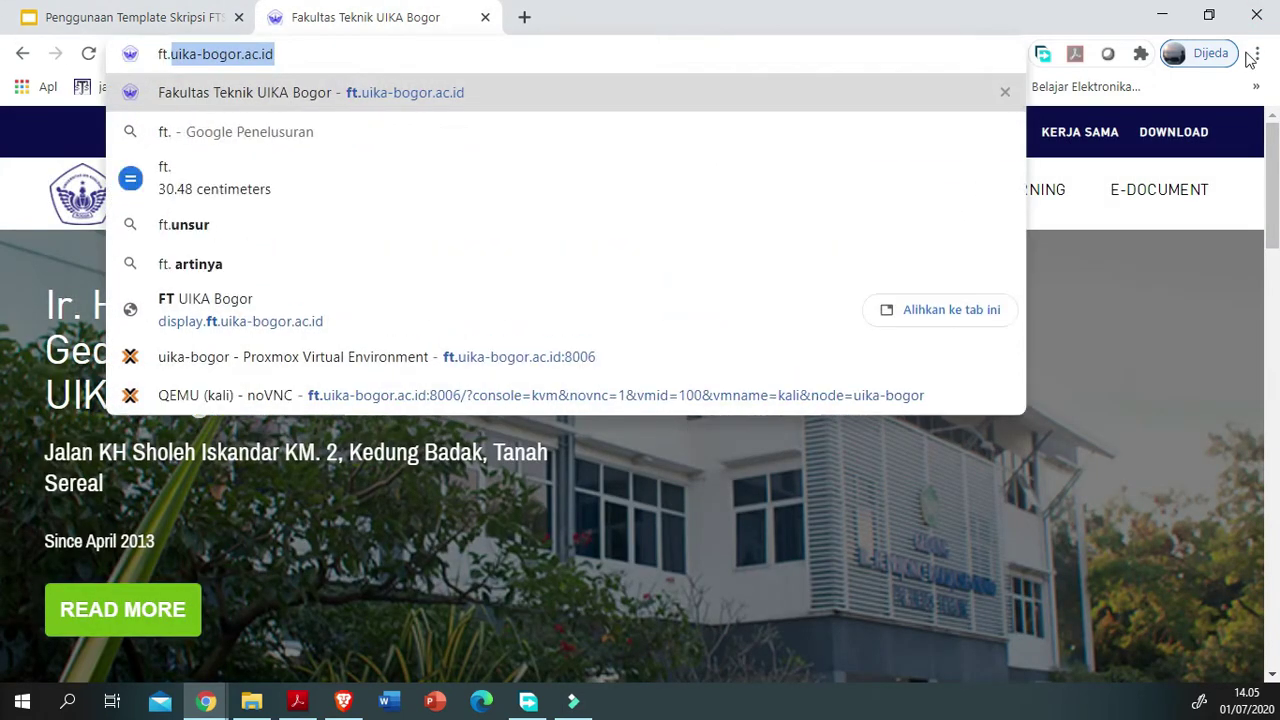
{"action": "type", "text": "uika-bogor"}
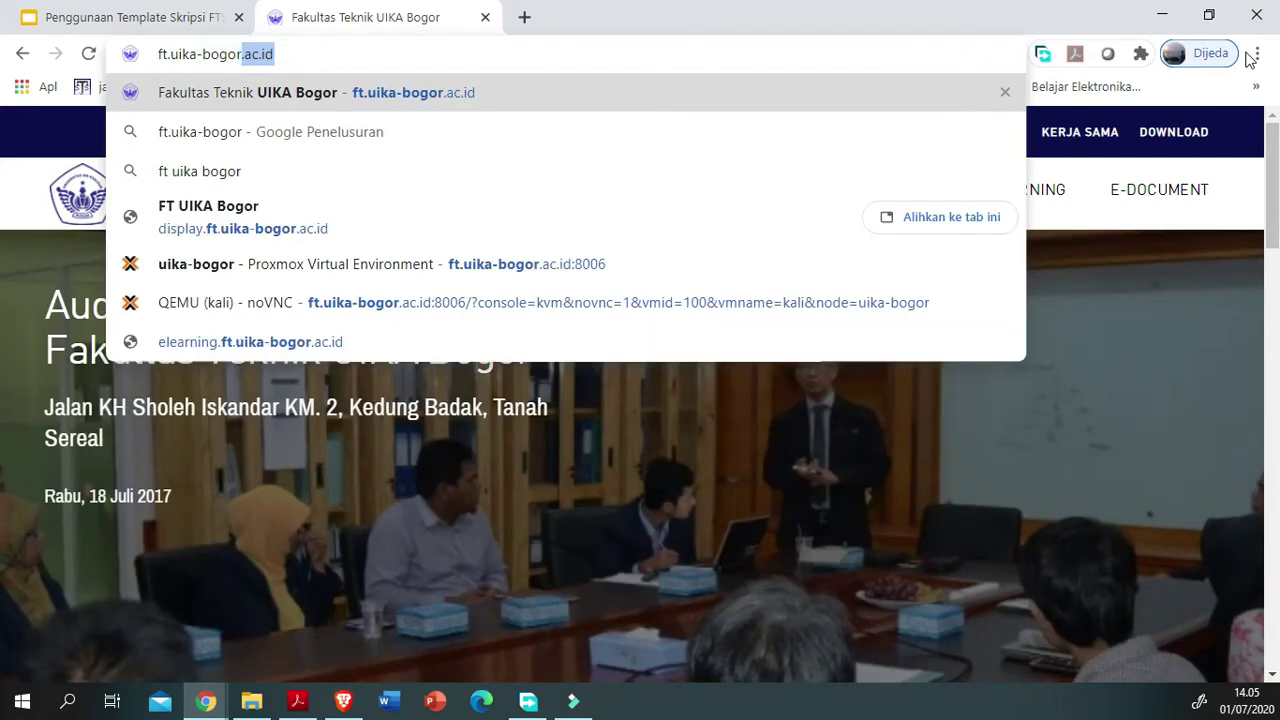
{"action": "type", "text": ".ac.id"}
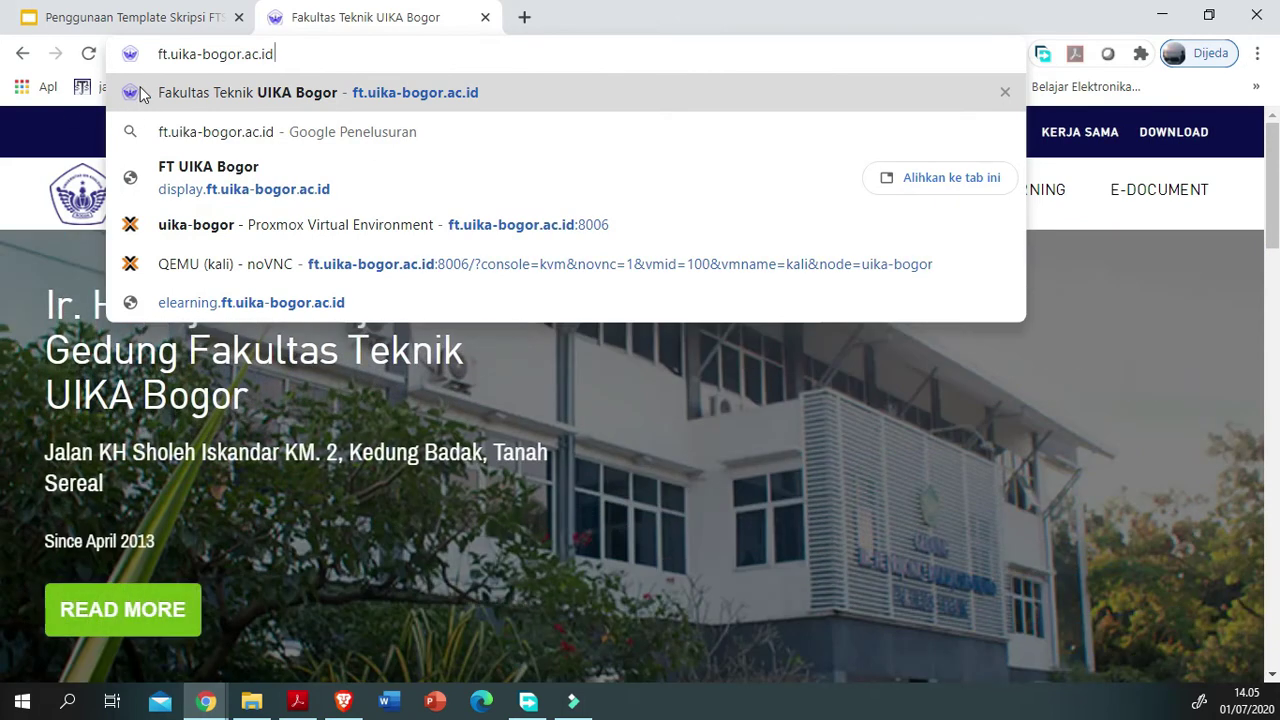
{"action": "left_click", "coordinate": [140, 93]}
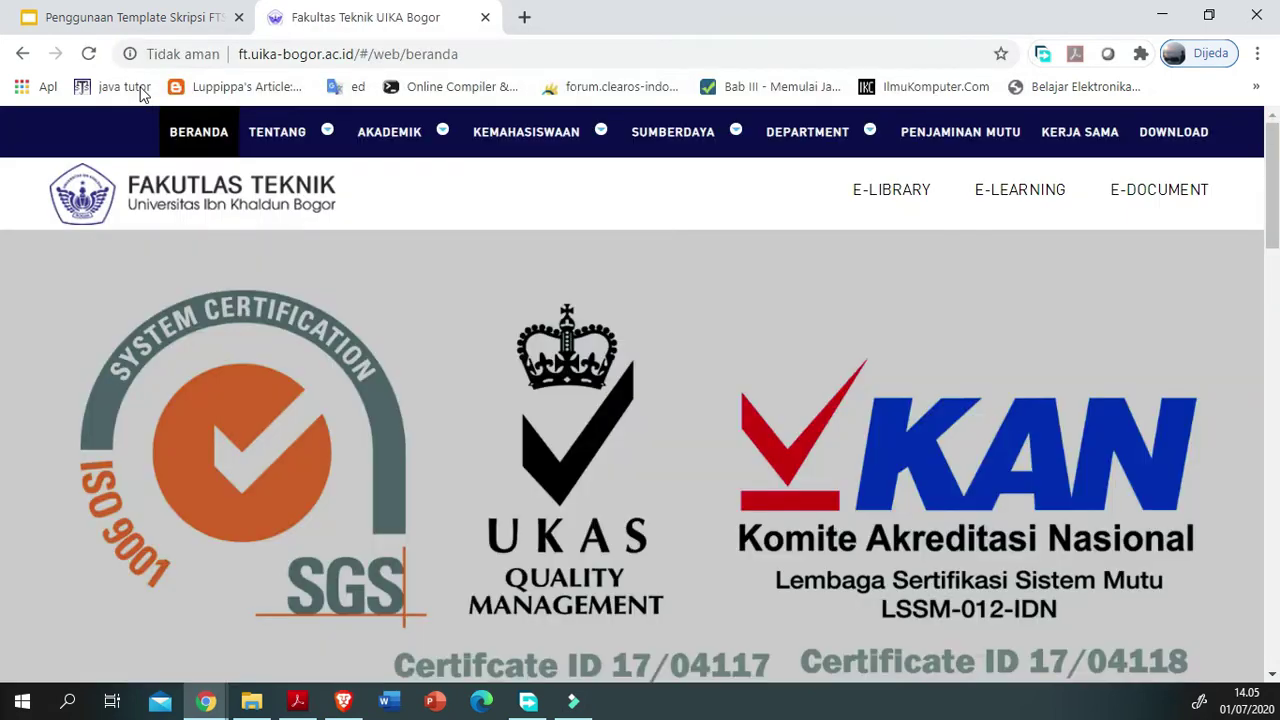
{"action": "mouse_move", "coordinate": [389, 131]}
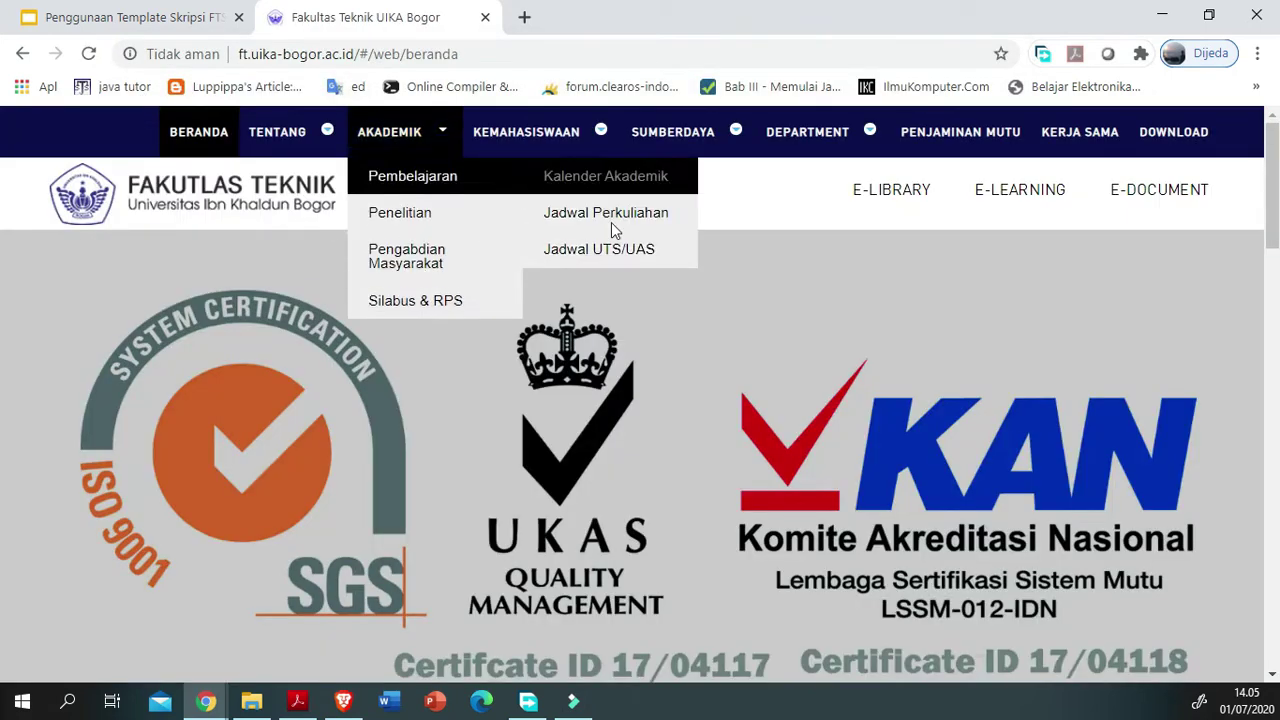
{"action": "left_click", "coordinate": [843, 165]}
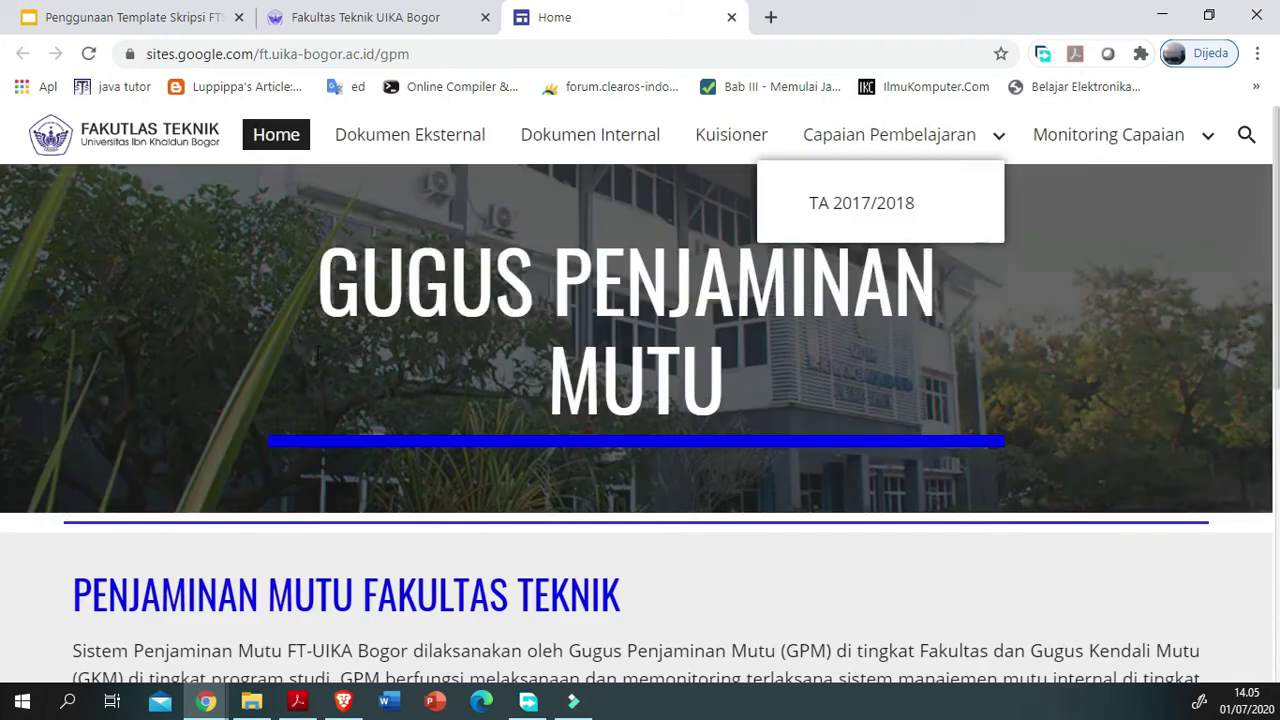
{"action": "left_click", "coordinate": [491, 185]}
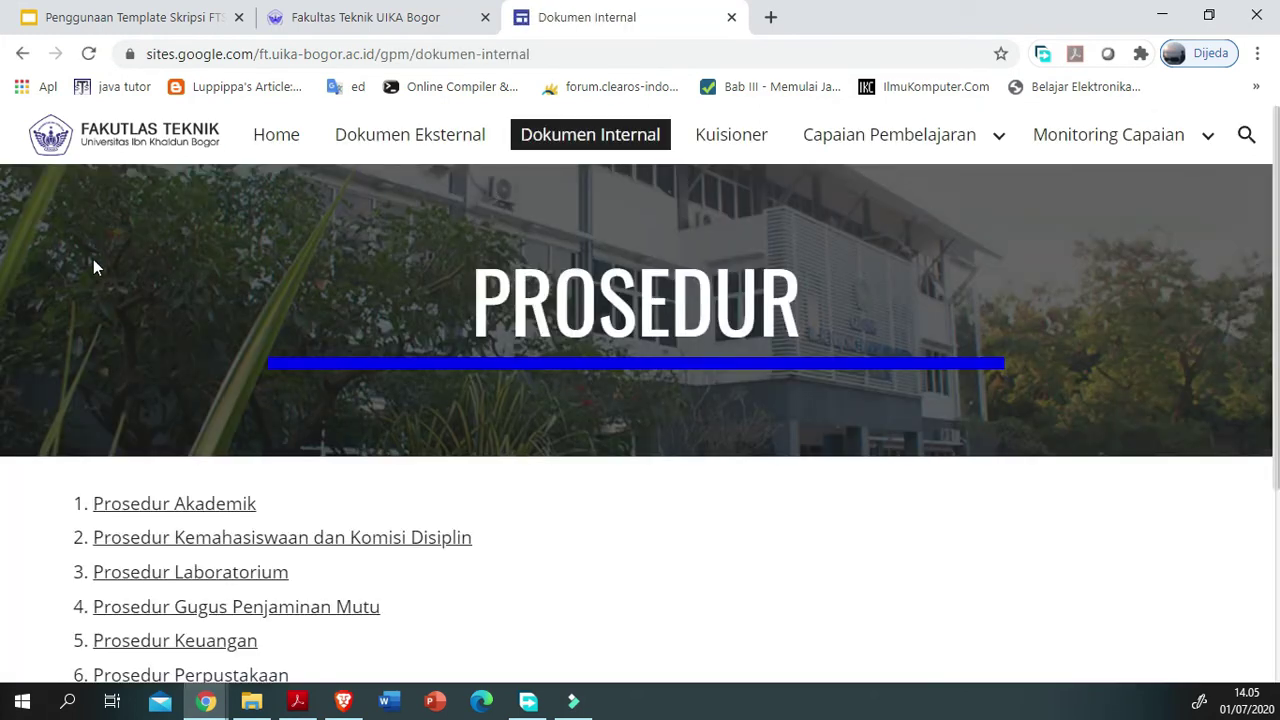
{"action": "scroll", "coordinate": [85, 295], "scroll_direction": "down", "scroll_amount": 1}
{"action": "scroll", "coordinate": [365, 370], "scroll_direction": "down", "scroll_amount": 2}
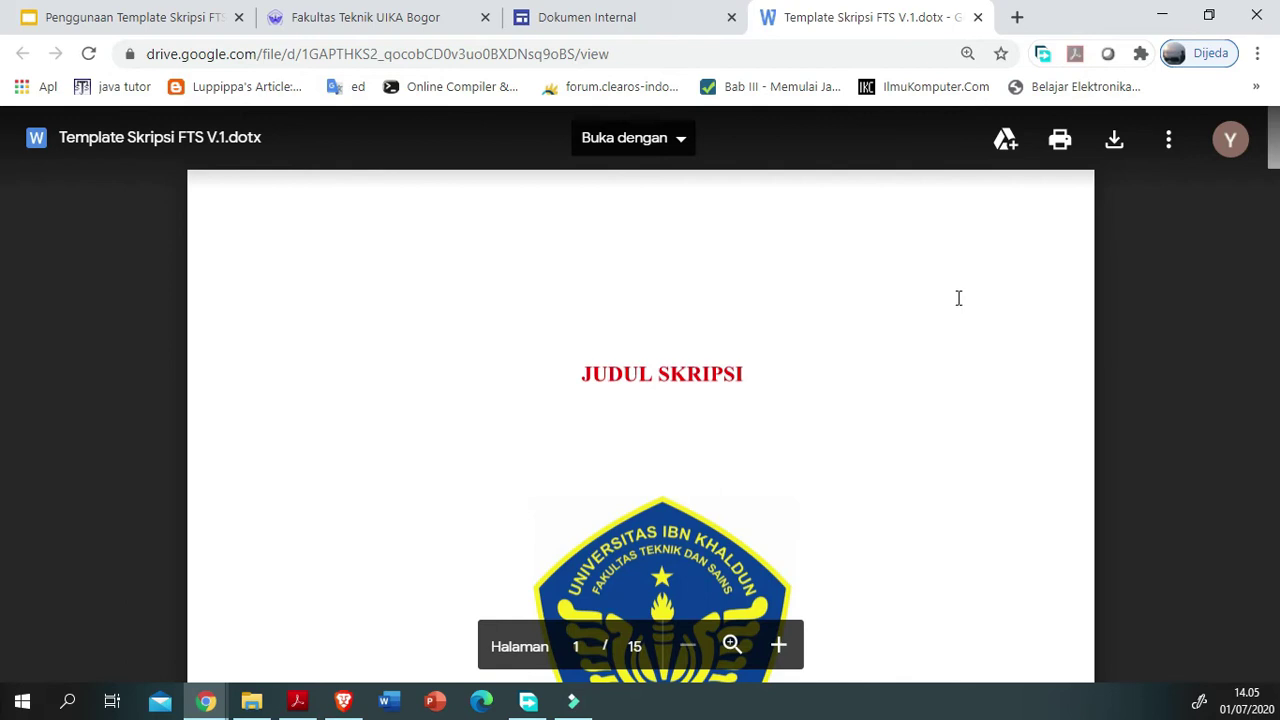
Step: Scroll through the Template Skripsi FTS V.1.dotx preview and download the file
{"action": "scroll", "coordinate": [1003, 438], "scroll_direction": "down", "scroll_amount": 13}
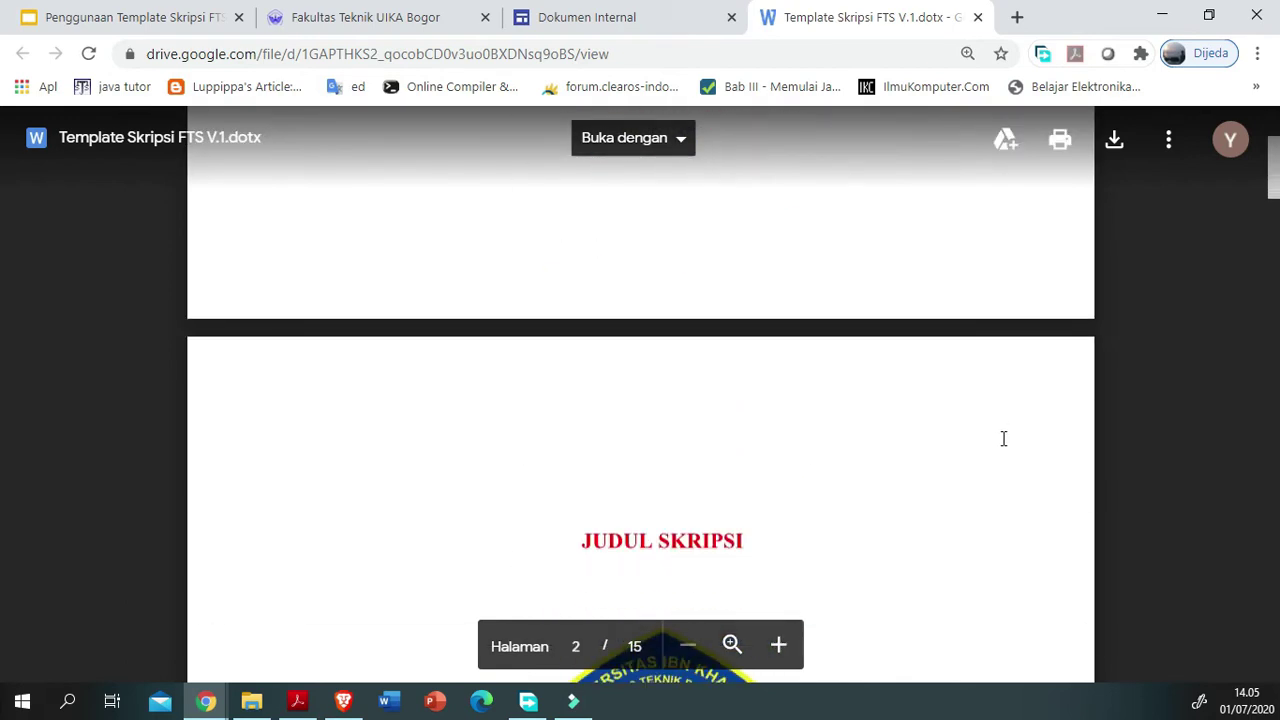
{"action": "scroll", "coordinate": [1003, 438], "scroll_direction": "down", "scroll_amount": 7}
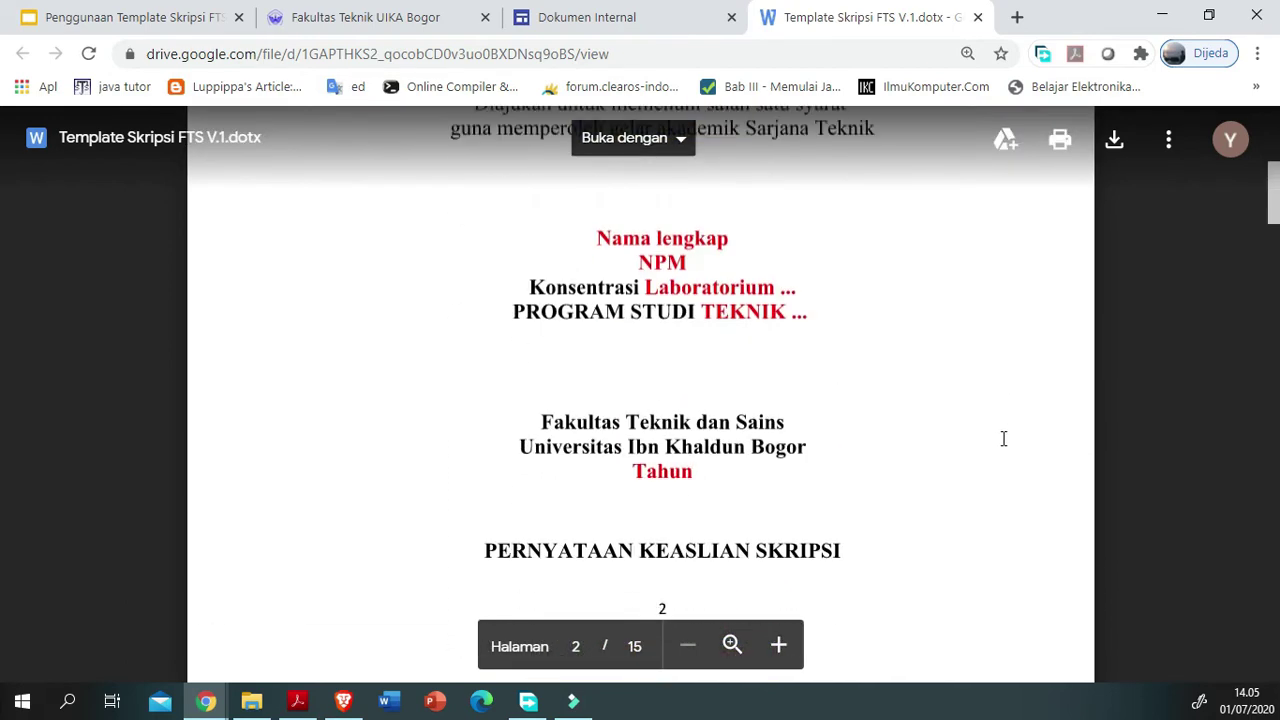
{"action": "scroll", "coordinate": [1003, 438], "scroll_direction": "down", "scroll_amount": 2}
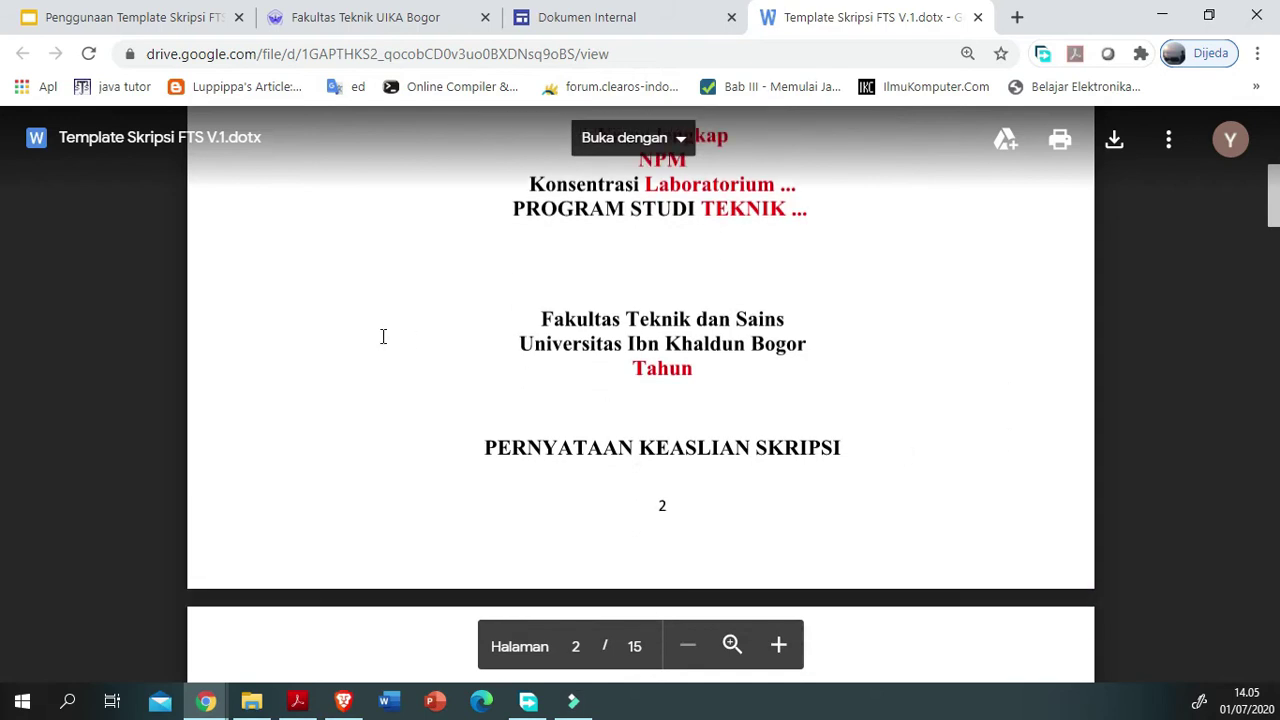
{"action": "scroll", "coordinate": [383, 336], "scroll_direction": "up", "scroll_amount": 2}
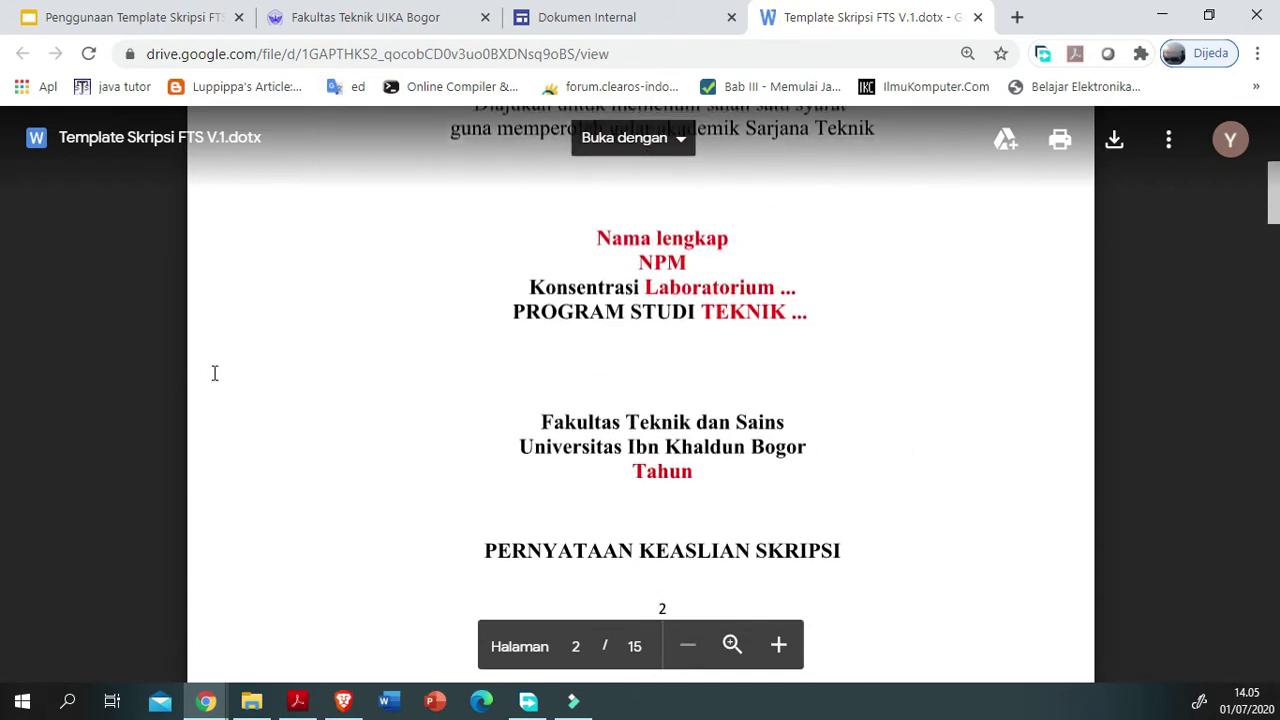
{"action": "scroll", "coordinate": [214, 373], "scroll_direction": "up", "scroll_amount": 10}
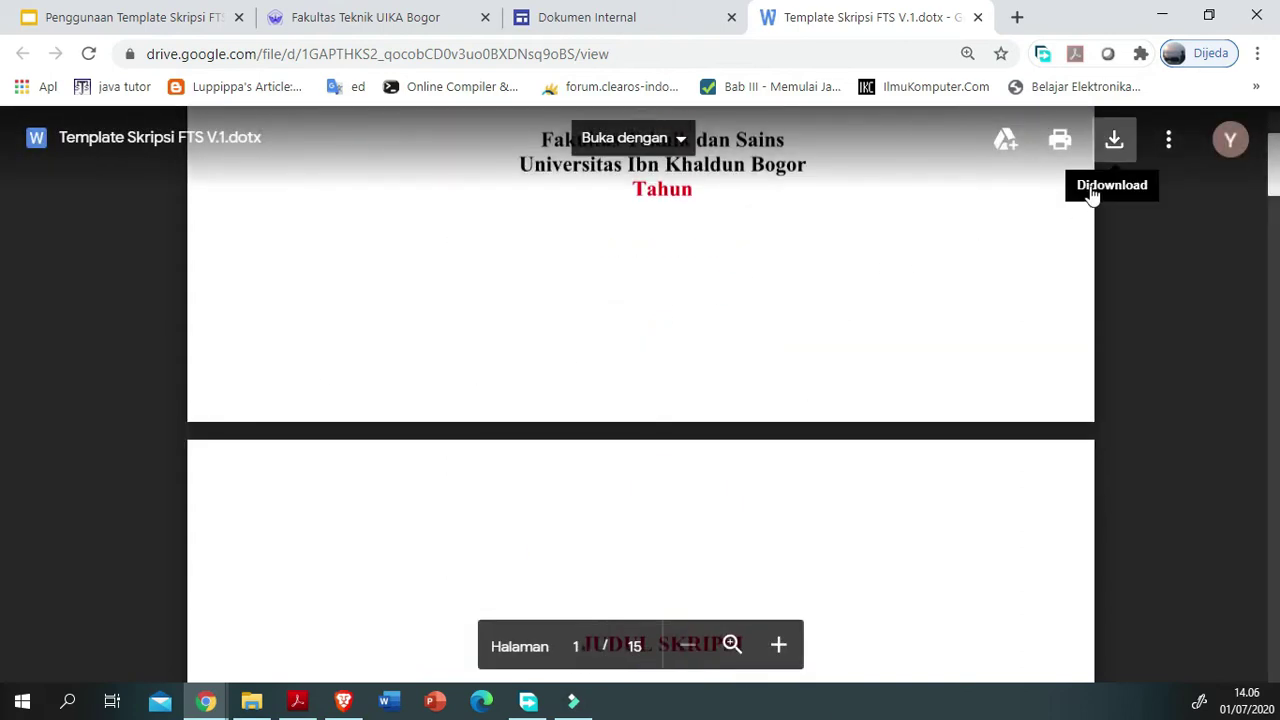
{"action": "left_click", "coordinate": [1094, 196]}
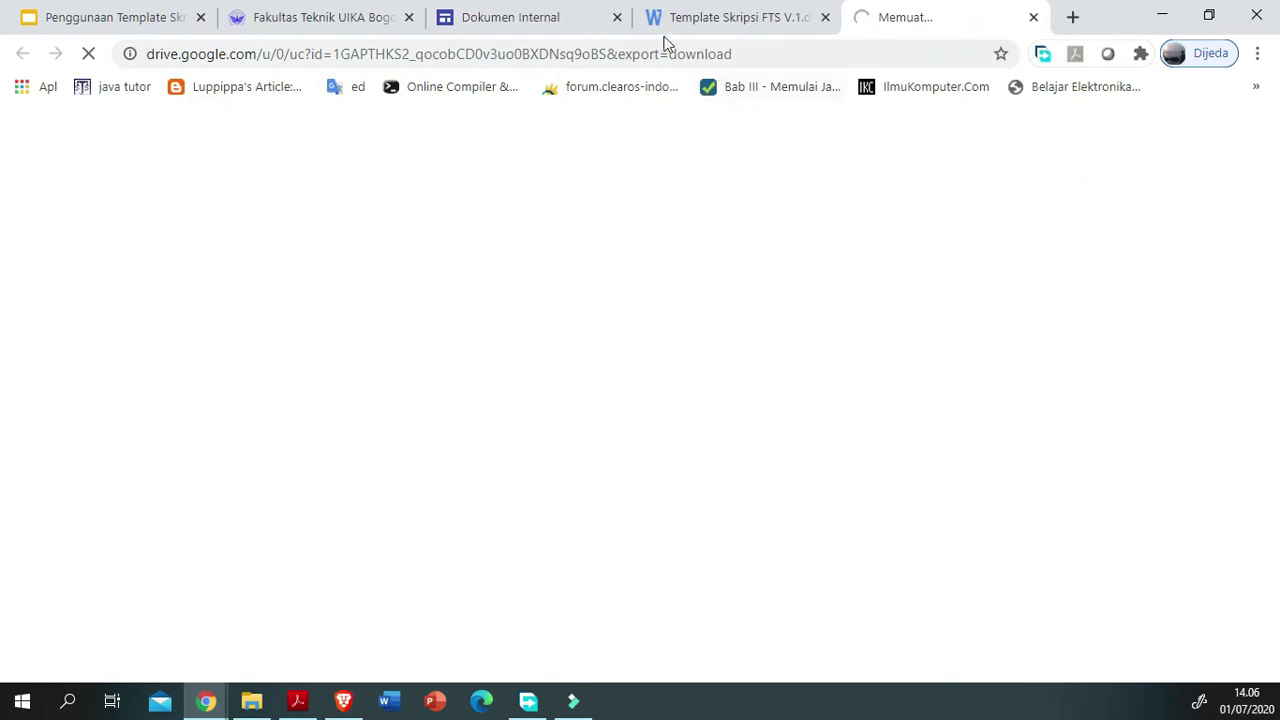
Step: Save Template Skripsi FTS V.1 (1).dotx to D:\Download, delete the missing entry, and minimize the manager
{"action": "left_click", "coordinate": [668, 30]}
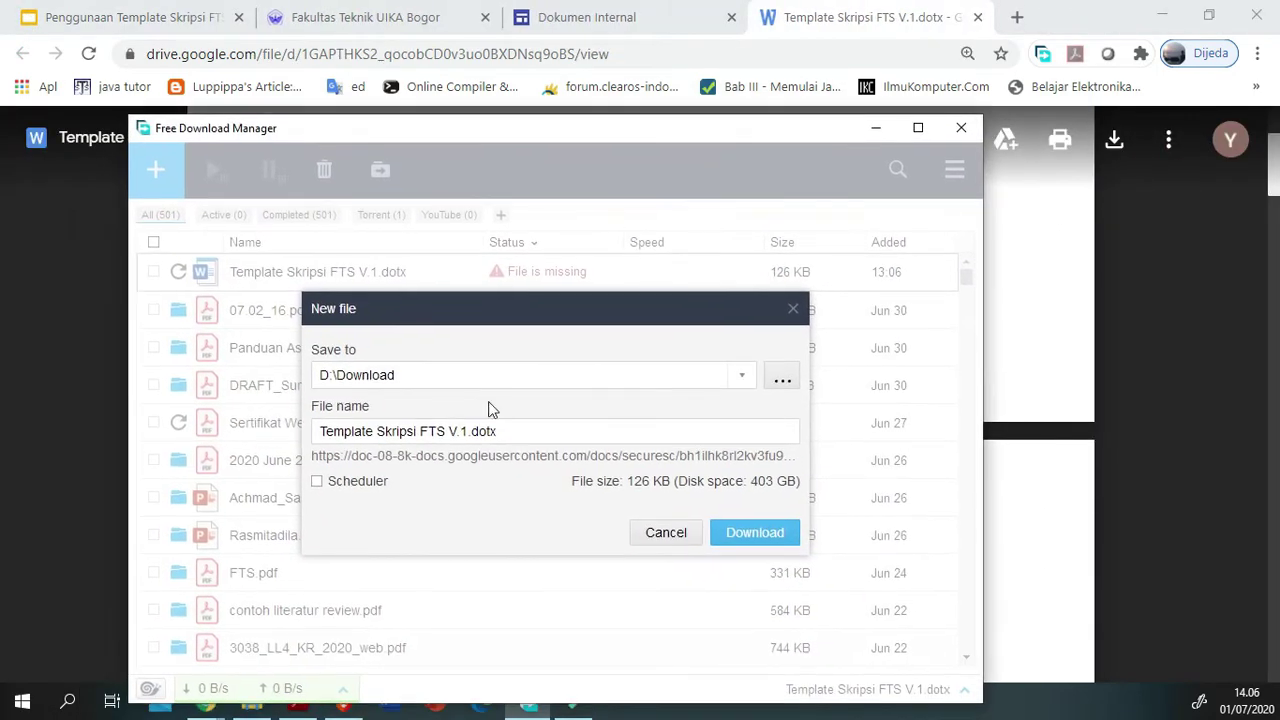
{"action": "key", "text": "Return"}
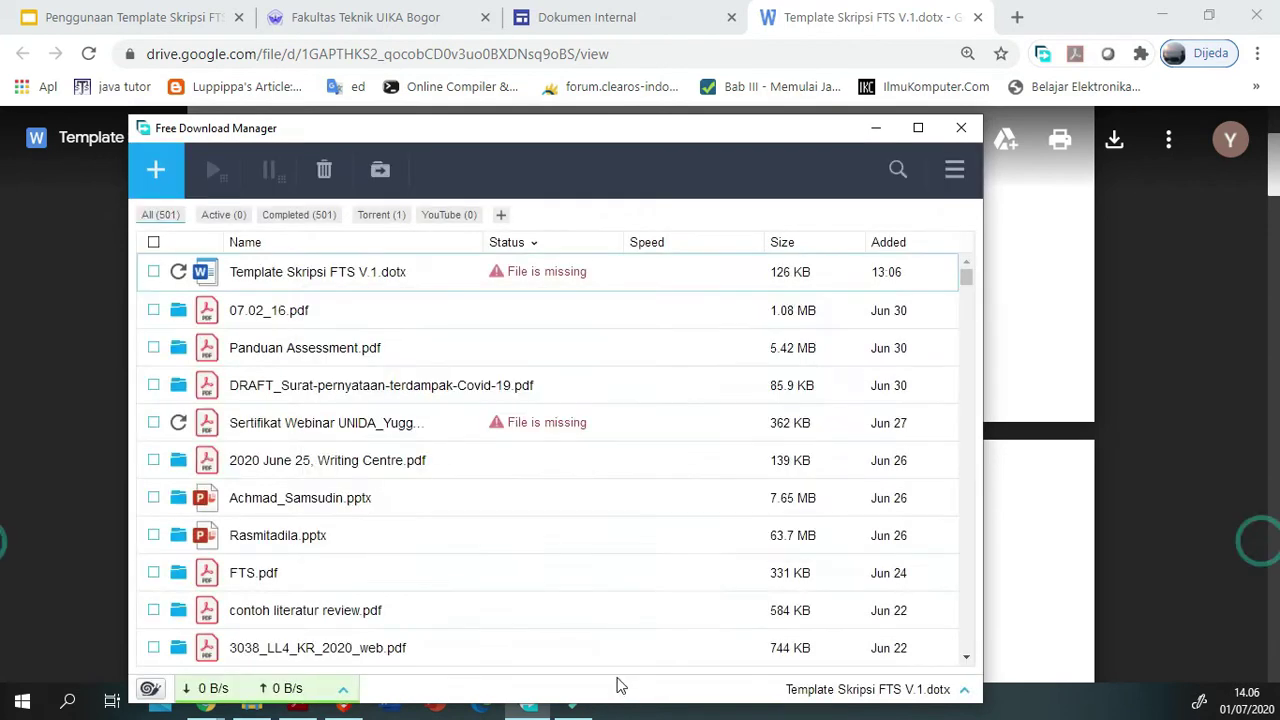
{"action": "key", "text": "Down"}
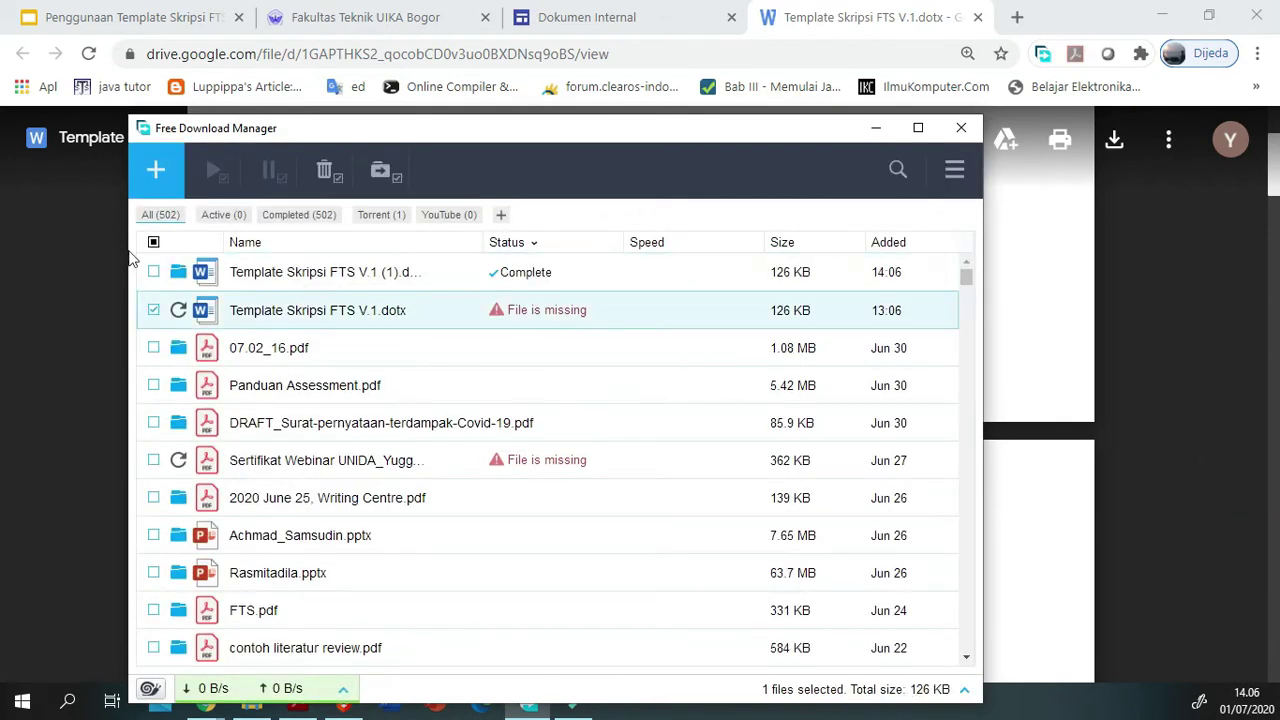
{"action": "key", "text": "Delete"}
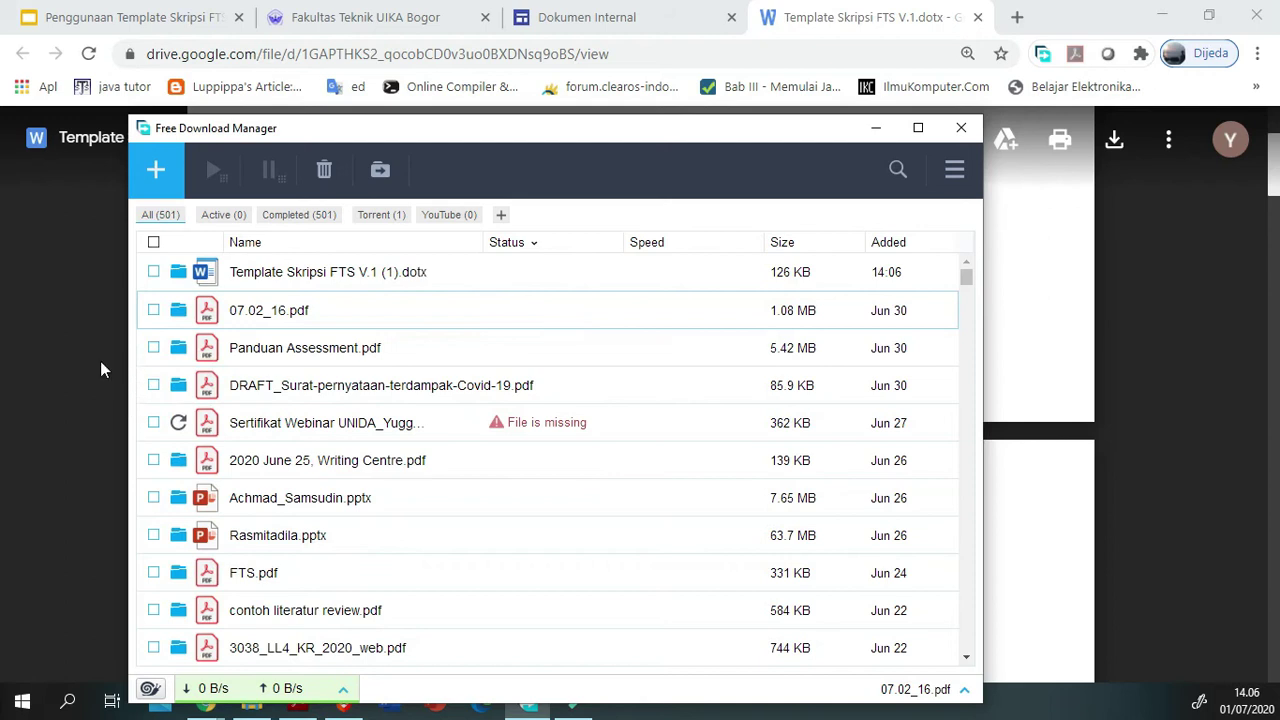
{"action": "key", "text": "Up"}
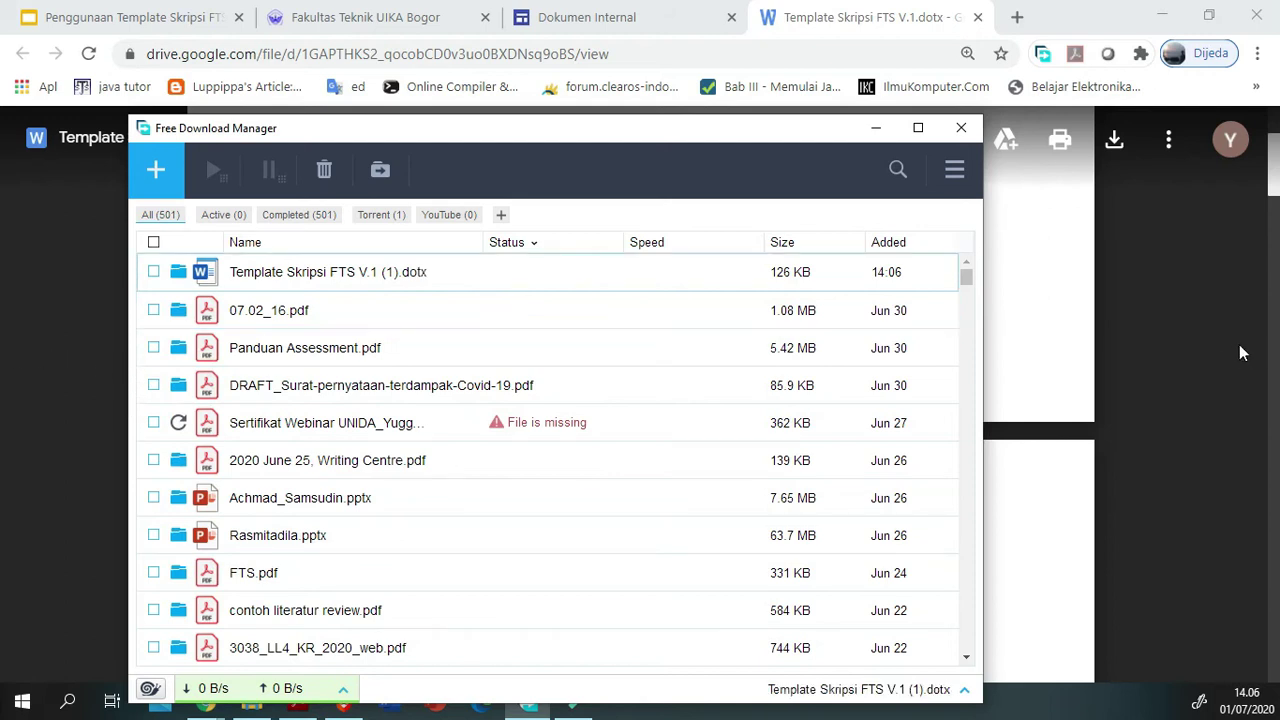
{"action": "left_click", "coordinate": [875, 128]}
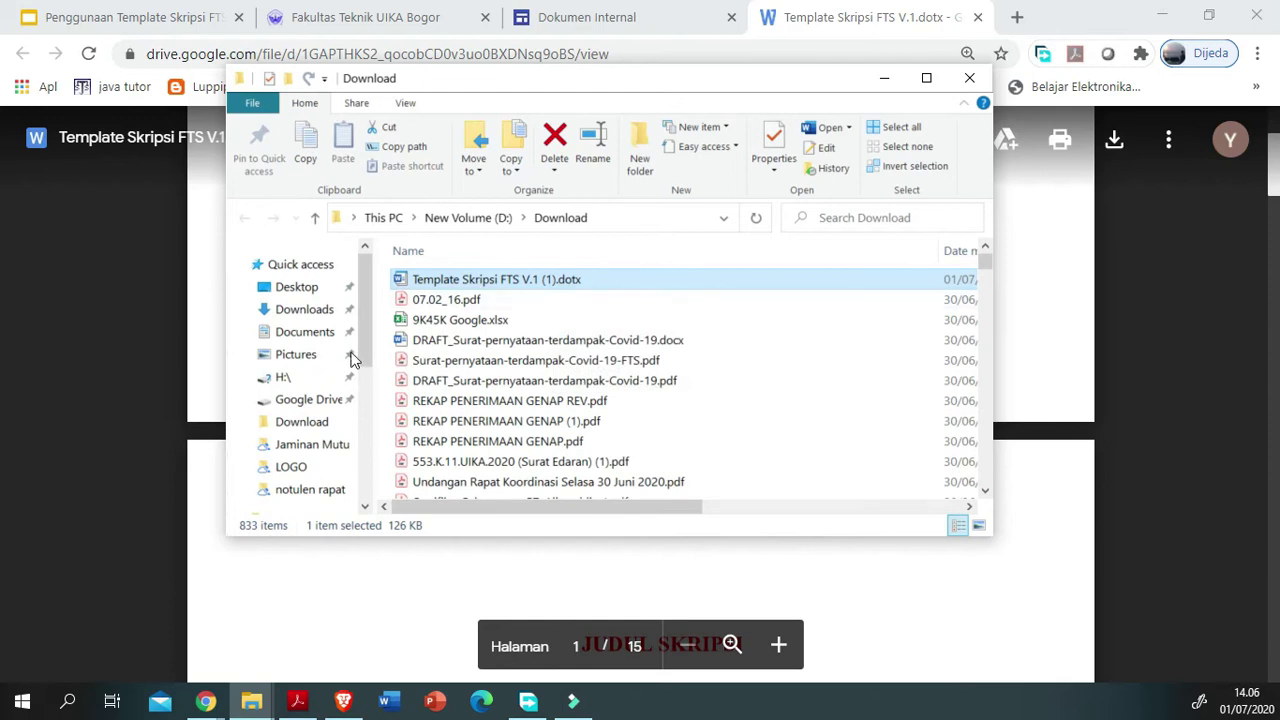
Step: Select Template Skripsi FTS V.1 (1).dotx and bring the resulting Word document fully on screen
{"action": "key", "text": "Down"}
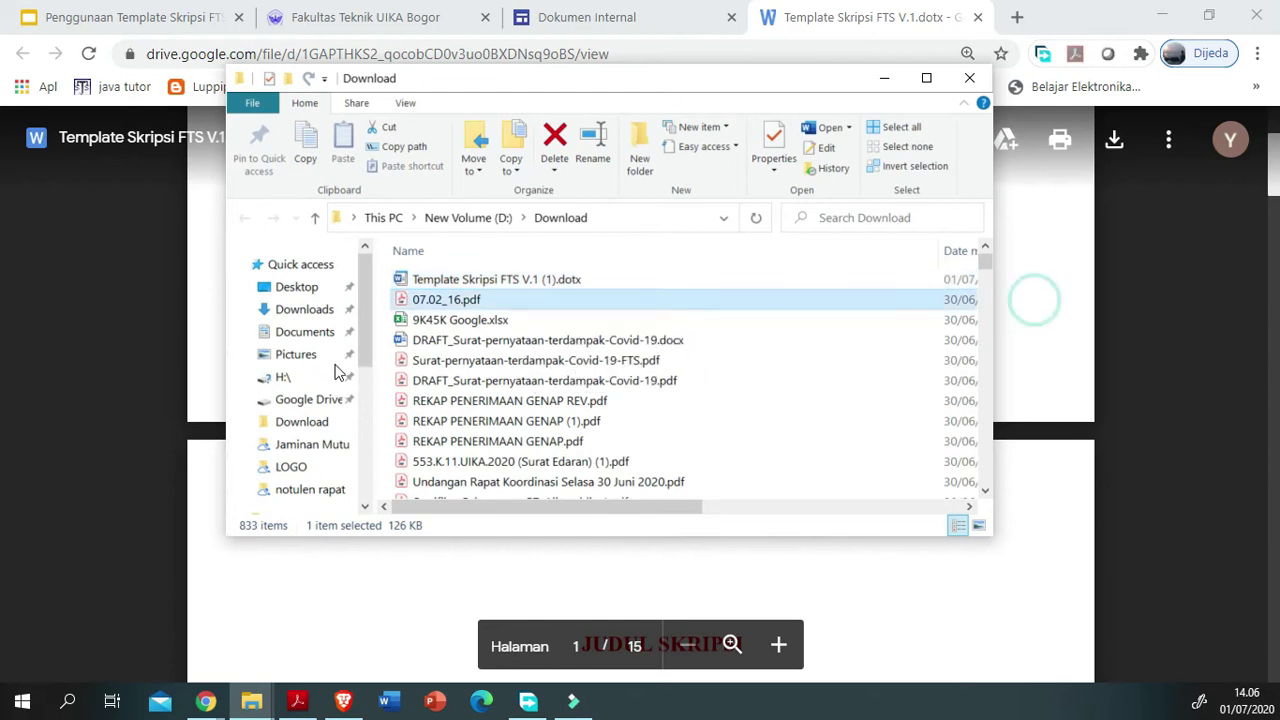
{"action": "key", "text": "Up"}
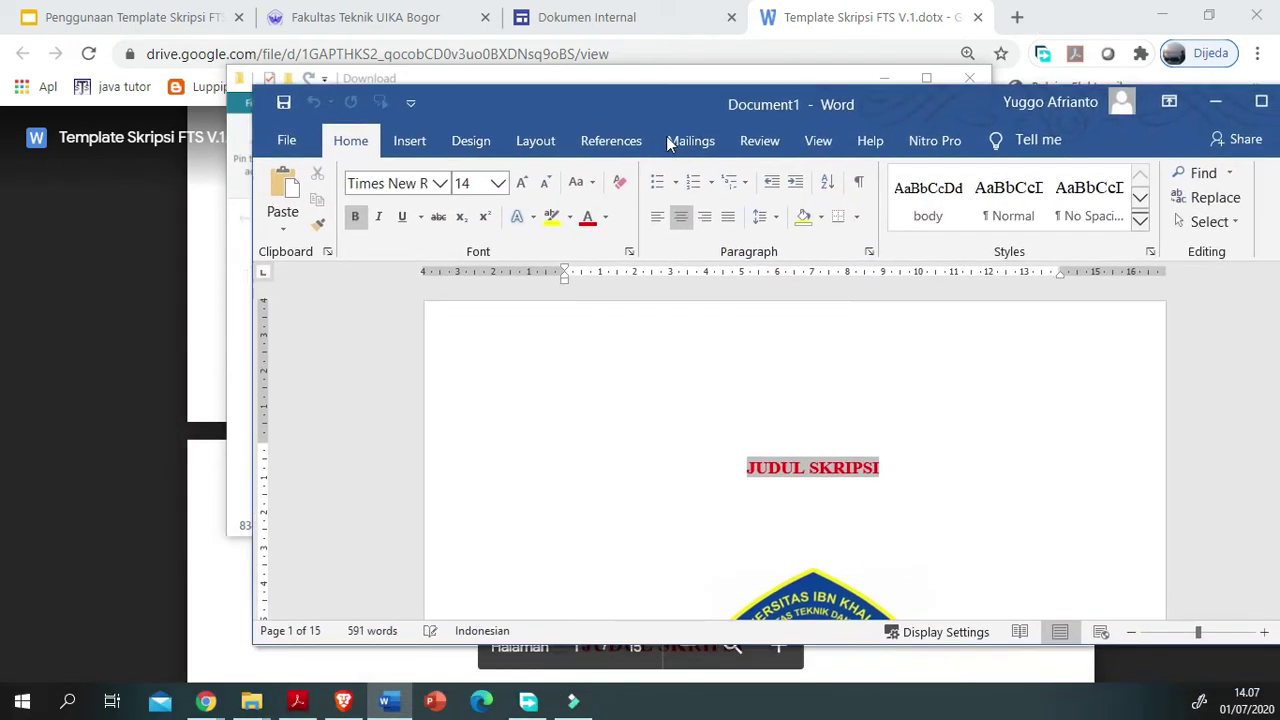
{"action": "left_click_drag", "start_coordinate": [668, 143], "coordinate": [543, 84]}
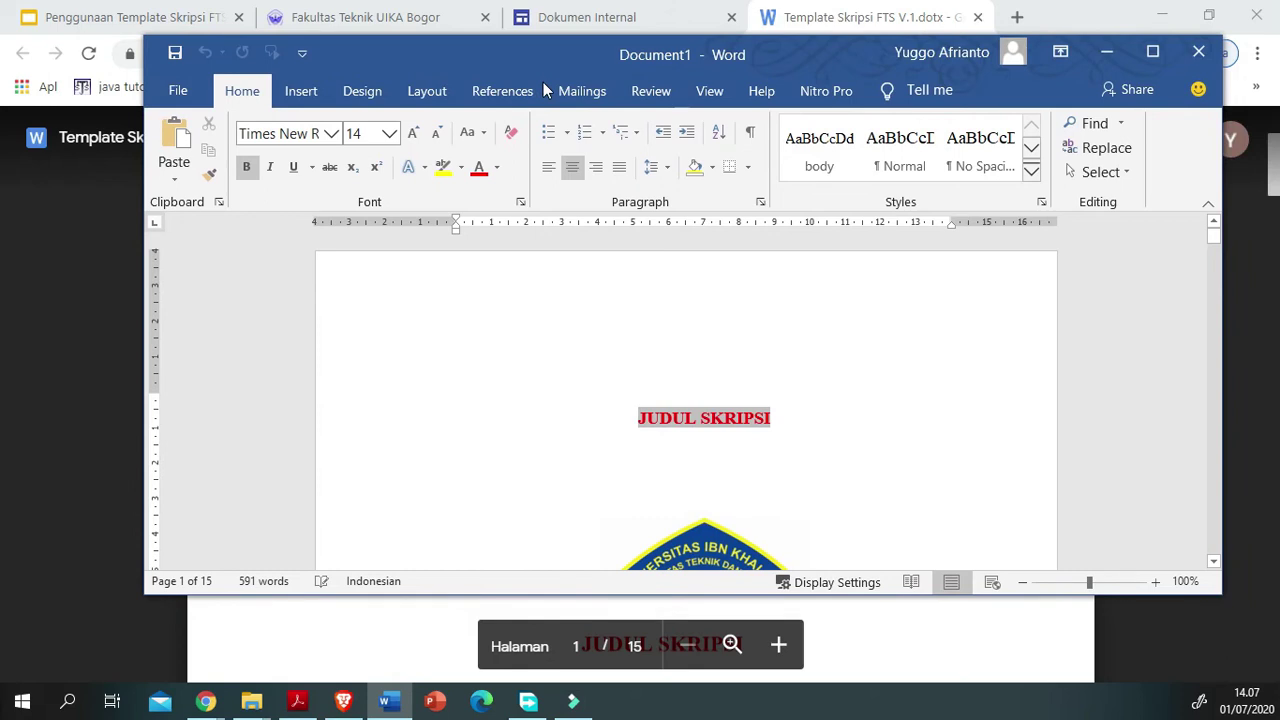
Step: Maximize the Word window and minimize the Download folder window
{"action": "left_click", "coordinate": [1152, 51]}
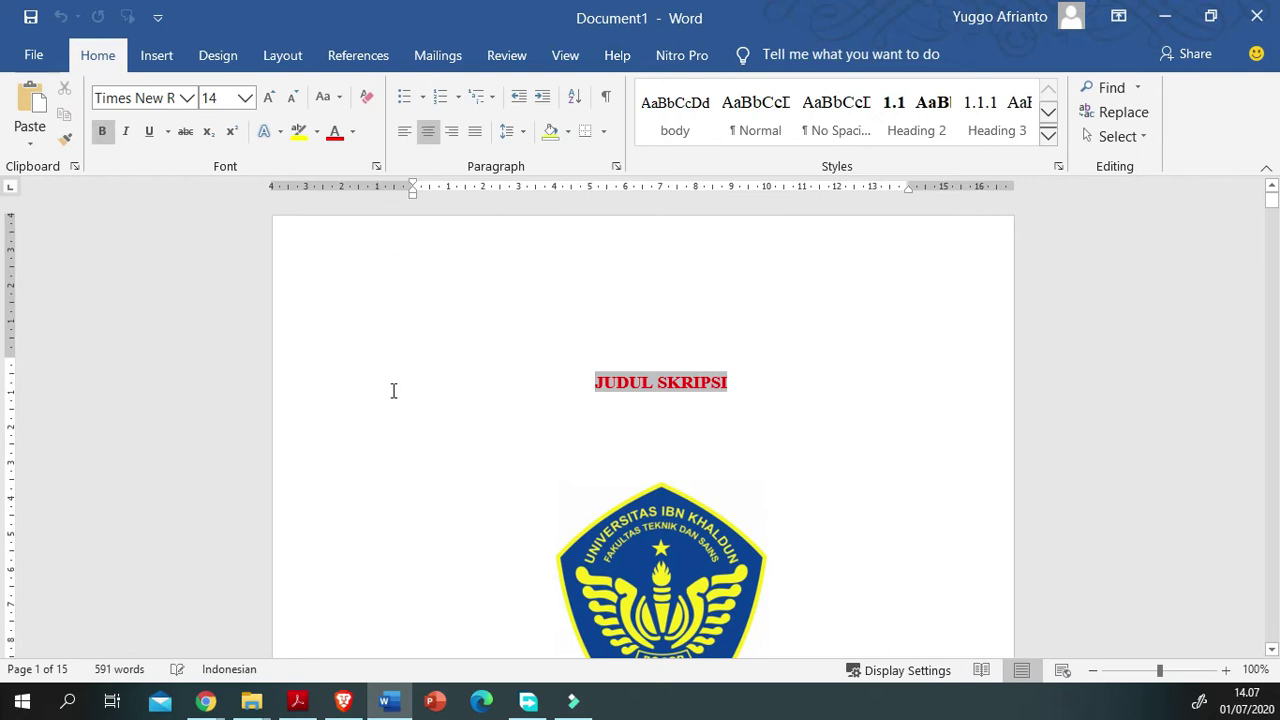
{"action": "mouse_move", "coordinate": [251, 700]}
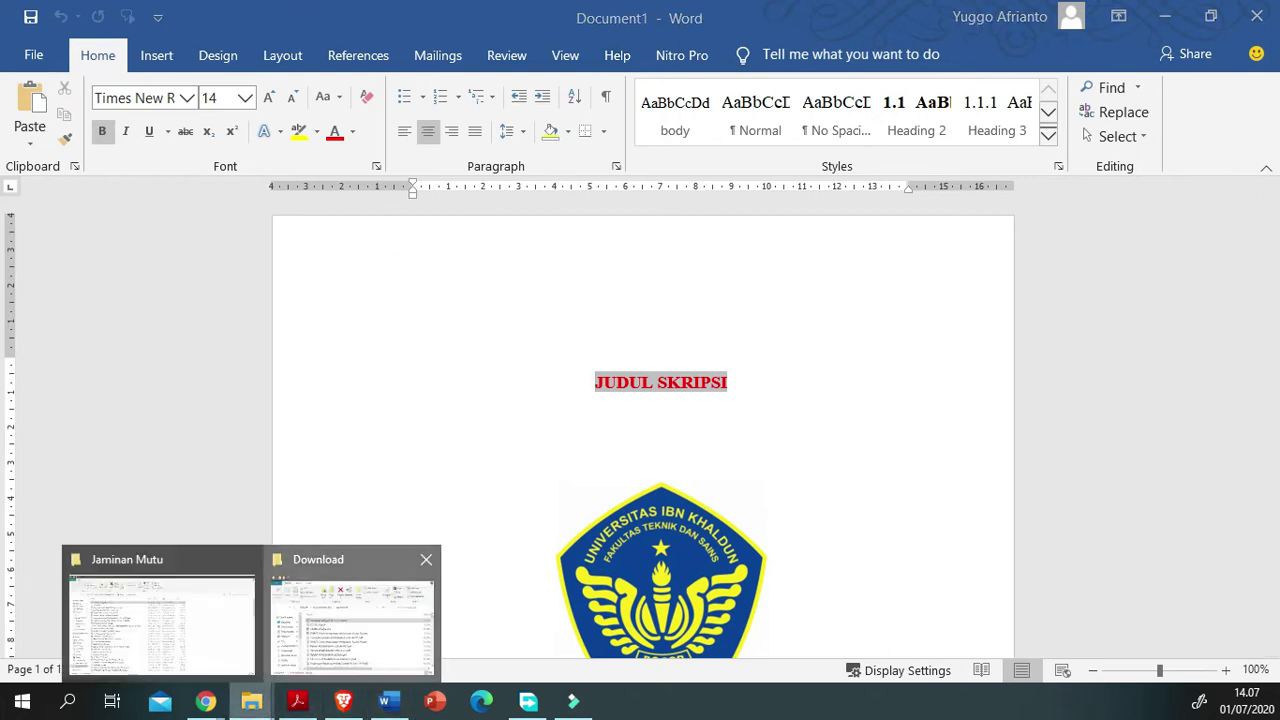
{"action": "left_click", "coordinate": [350, 615]}
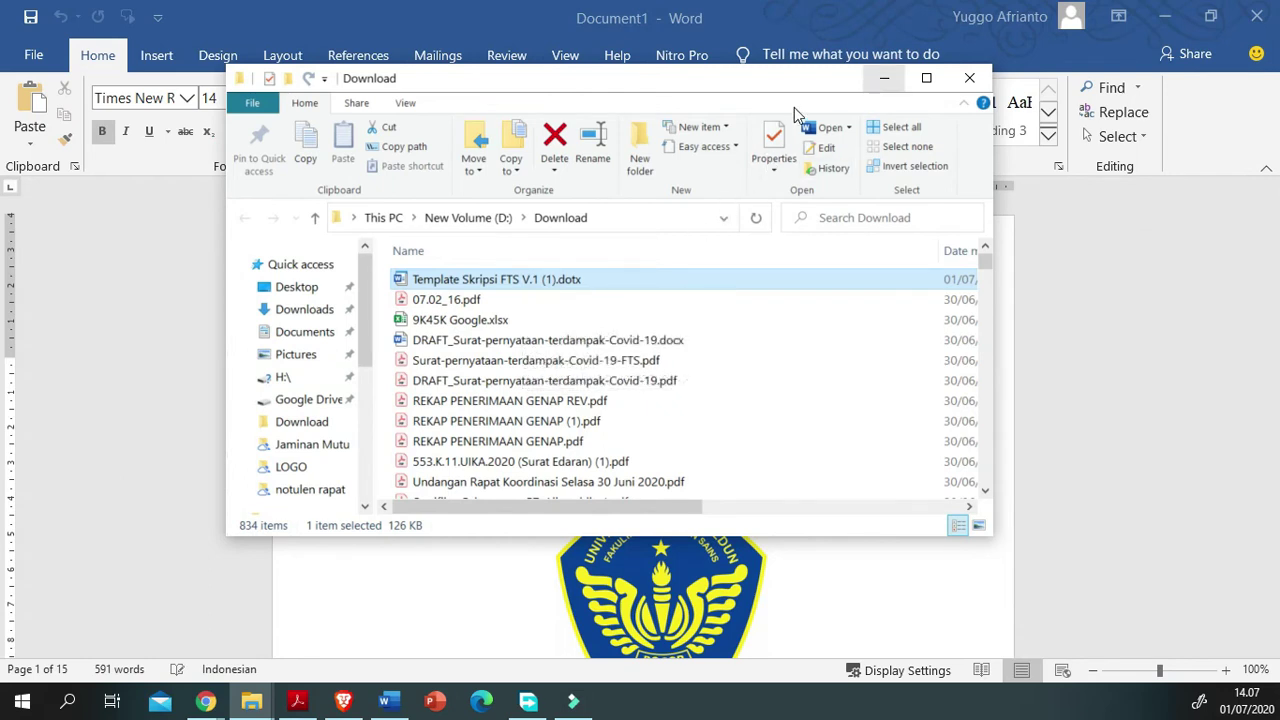
{"action": "left_click", "coordinate": [884, 78]}
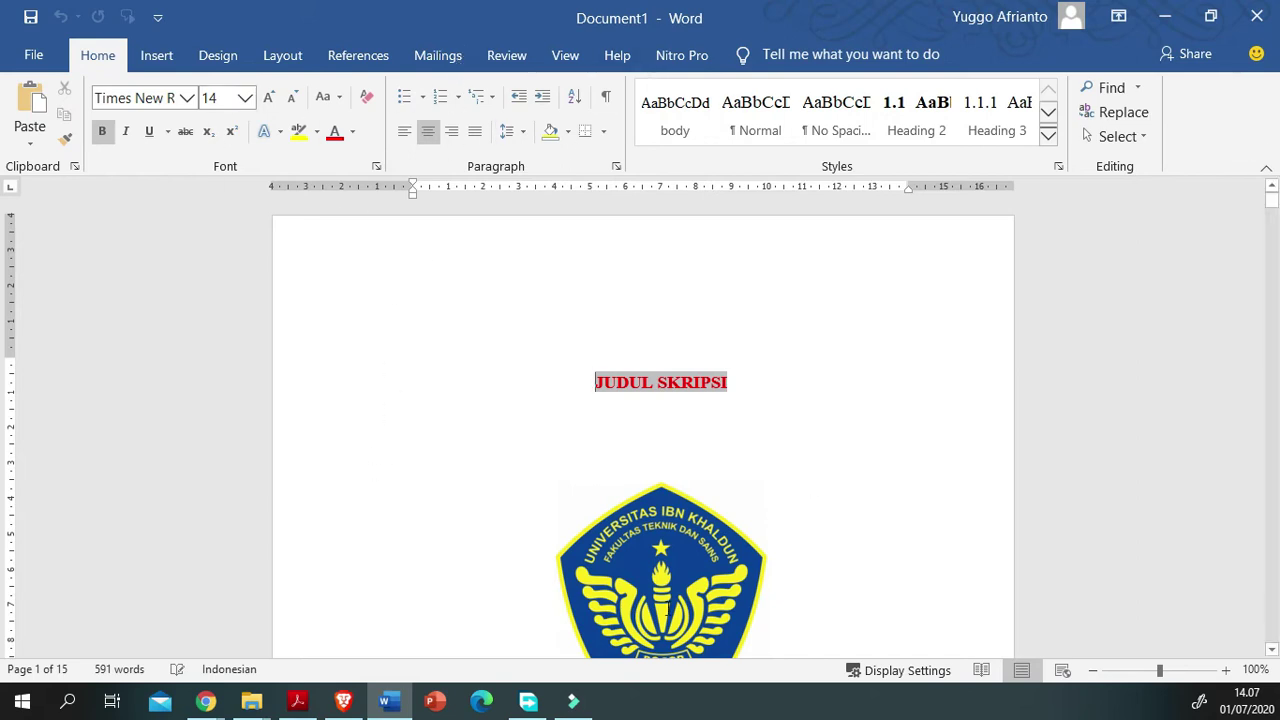
Step: Scroll through the template's cover, supervisor approval, foreword and publication-statement pages
{"action": "scroll", "coordinate": [451, 476], "scroll_direction": "down", "scroll_amount": 8}
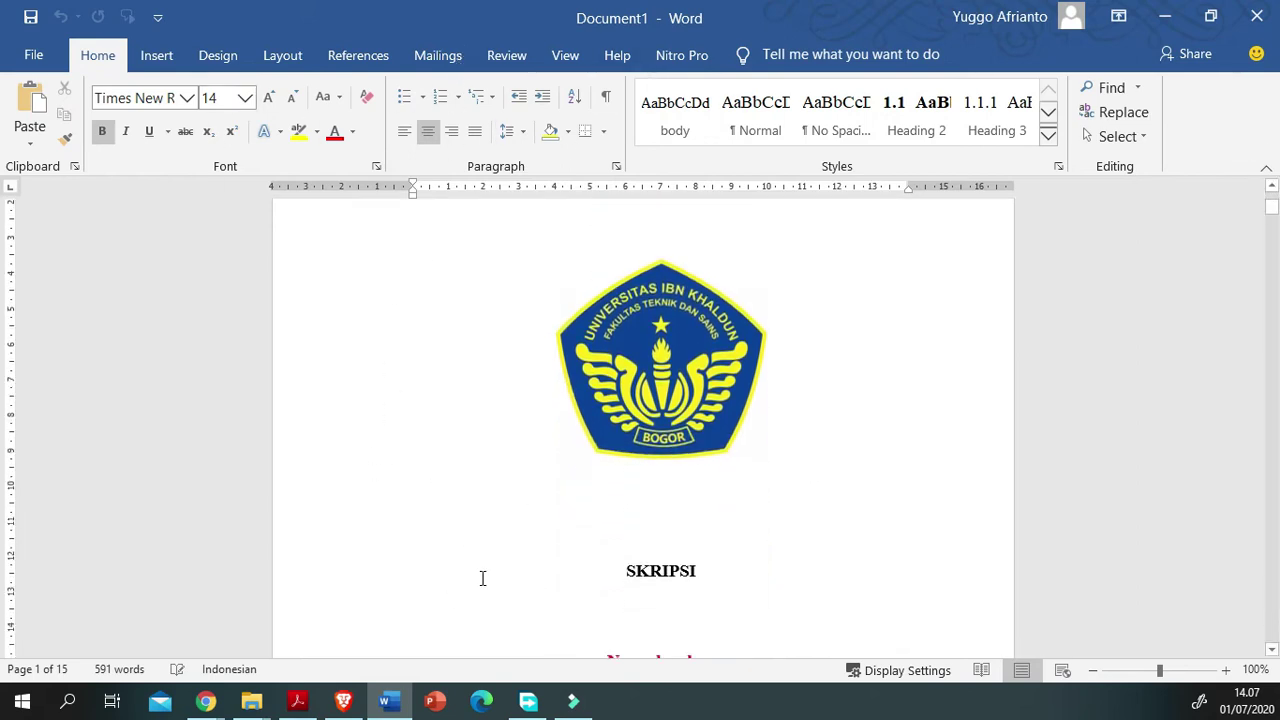
{"action": "scroll", "coordinate": [482, 578], "scroll_direction": "down", "scroll_amount": 11}
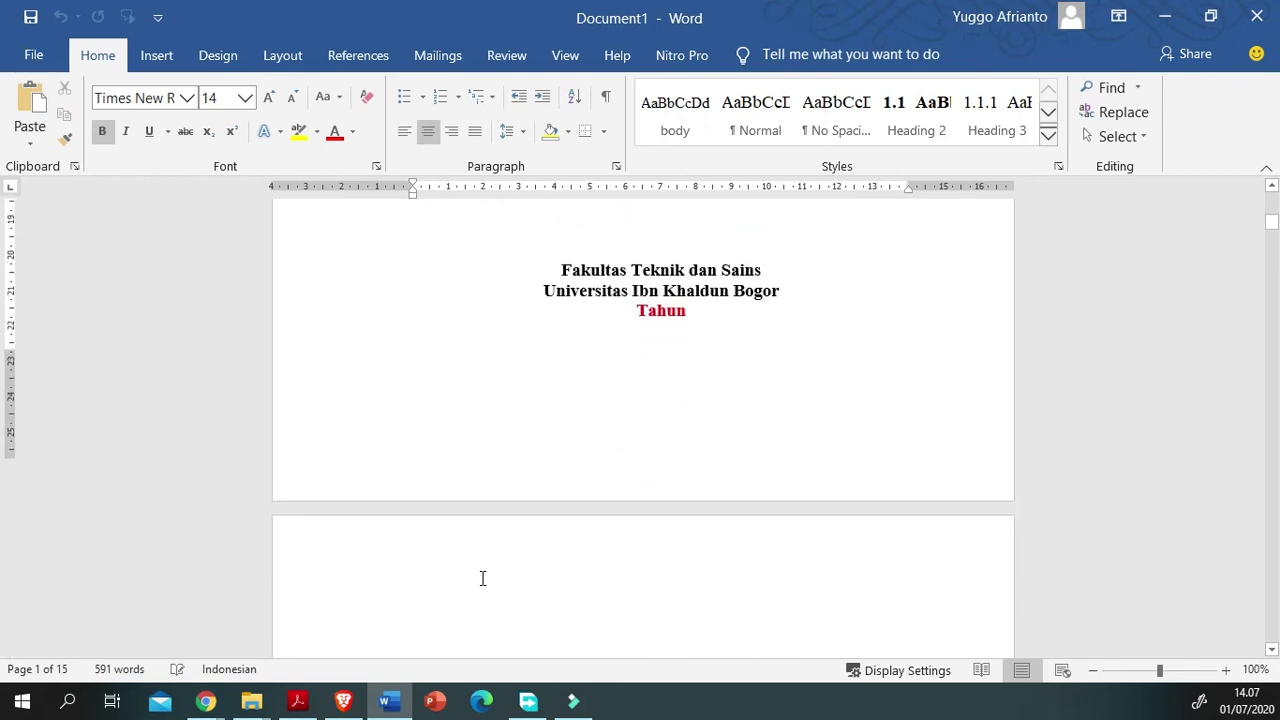
{"action": "scroll", "coordinate": [482, 578], "scroll_direction": "up", "scroll_amount": 3}
{"action": "scroll", "coordinate": [482, 578], "scroll_direction": "down", "scroll_amount": 12}
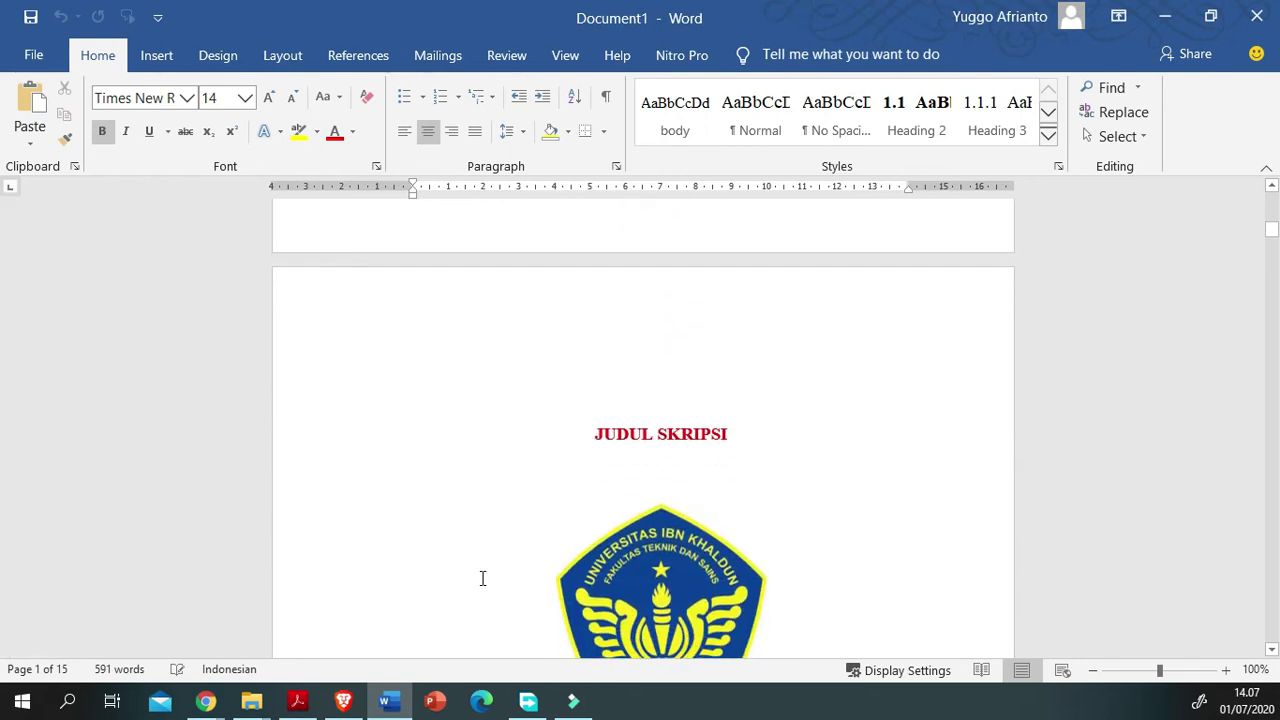
{"action": "scroll", "coordinate": [482, 578], "scroll_direction": "down", "scroll_amount": 9}
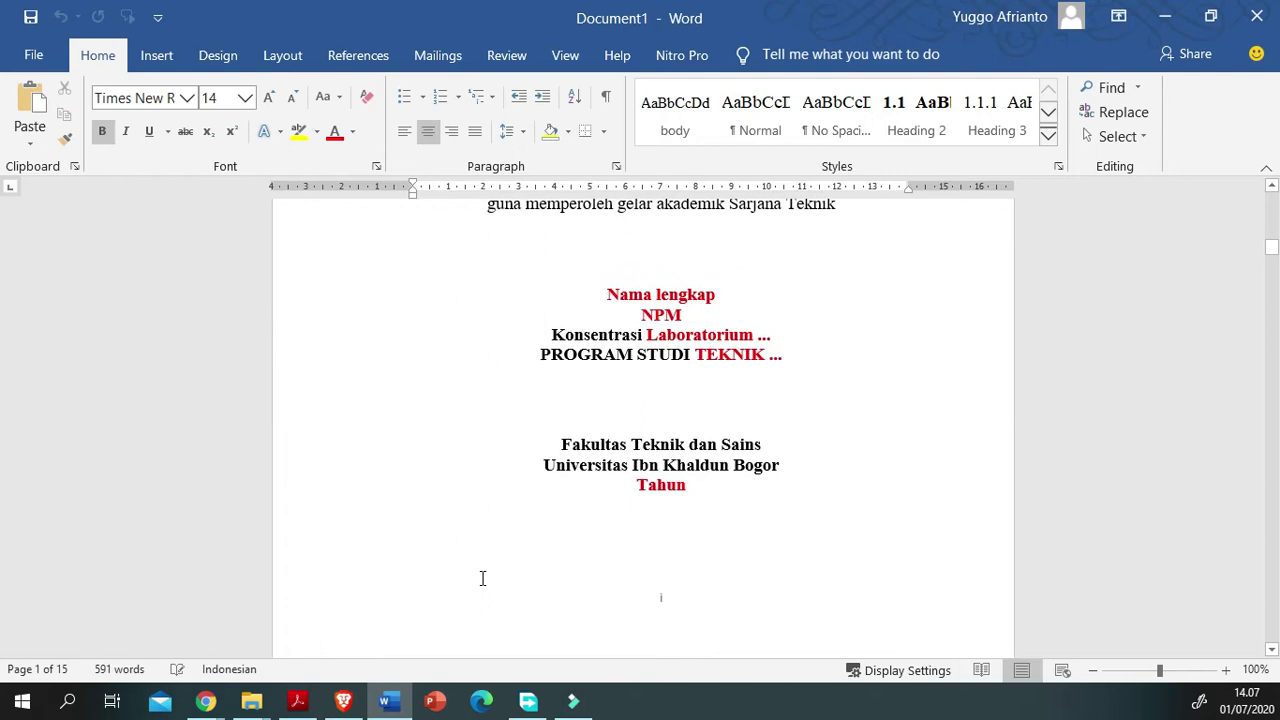
{"action": "scroll", "coordinate": [482, 578], "scroll_direction": "down", "scroll_amount": 5}
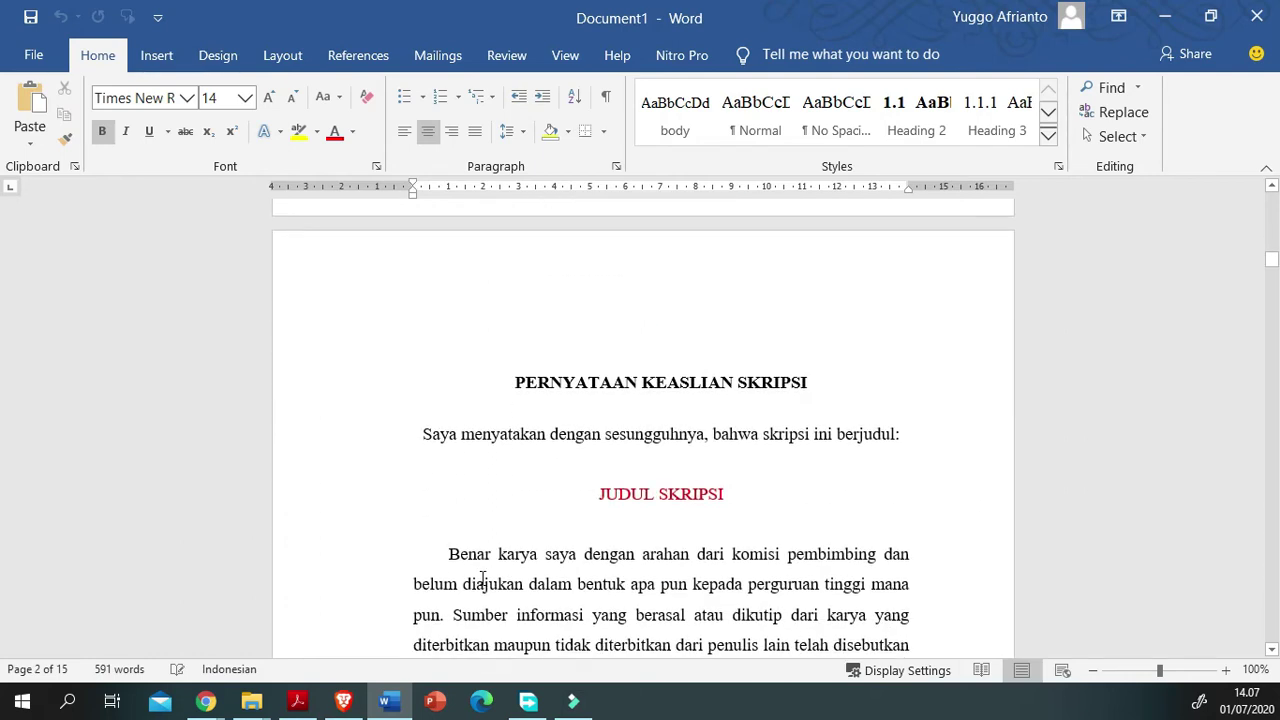
{"action": "scroll", "coordinate": [538, 489], "scroll_direction": "down", "scroll_amount": 17}
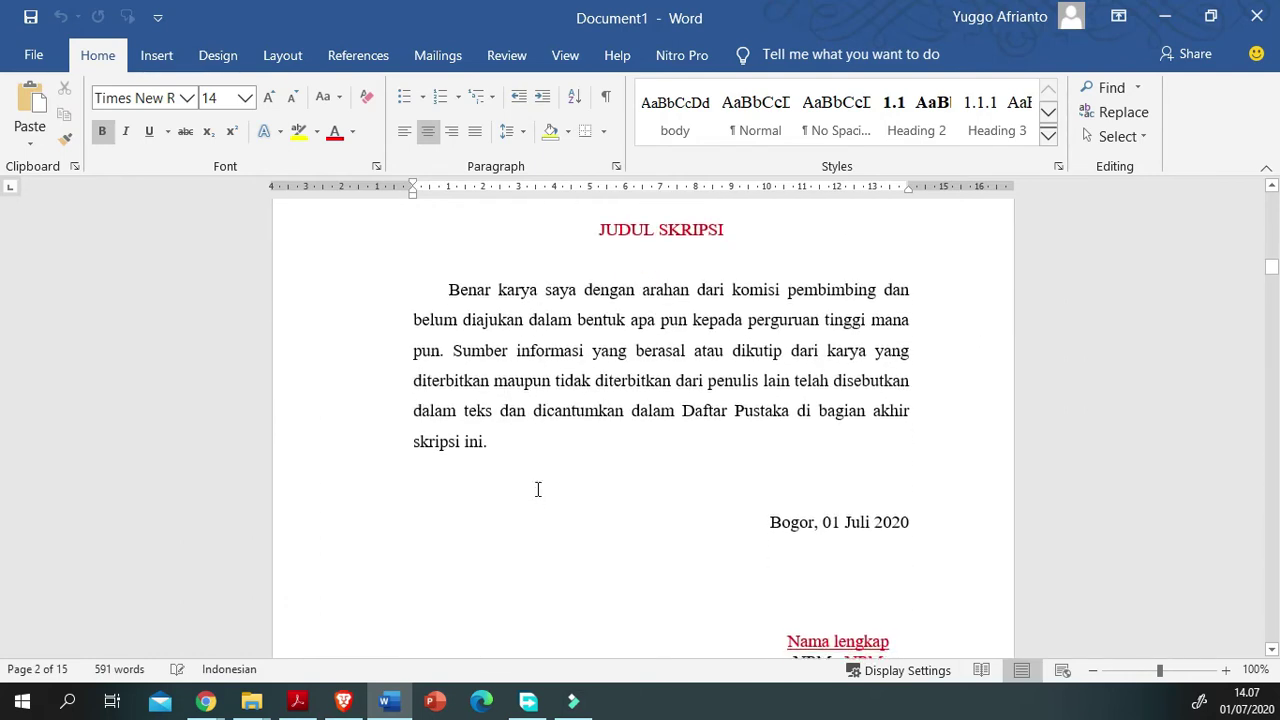
{"action": "scroll", "coordinate": [538, 489], "scroll_direction": "down", "scroll_amount": 20}
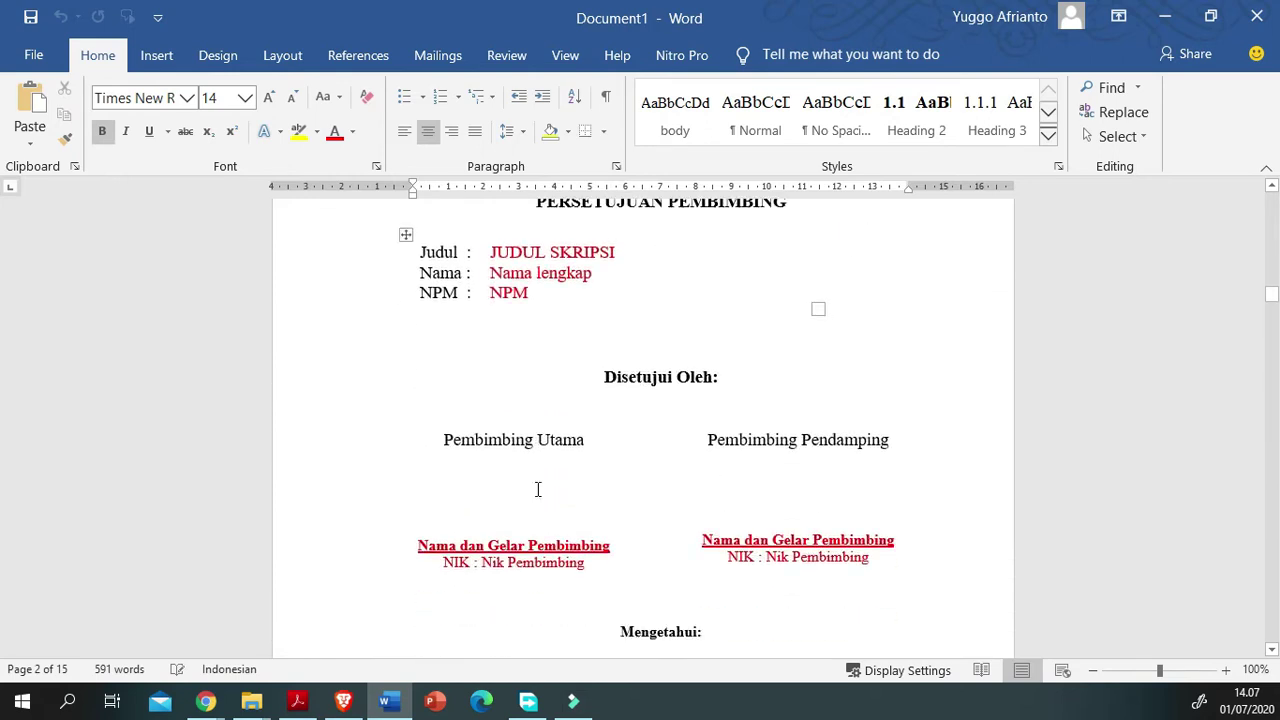
{"action": "scroll", "coordinate": [538, 489], "scroll_direction": "down", "scroll_amount": 20}
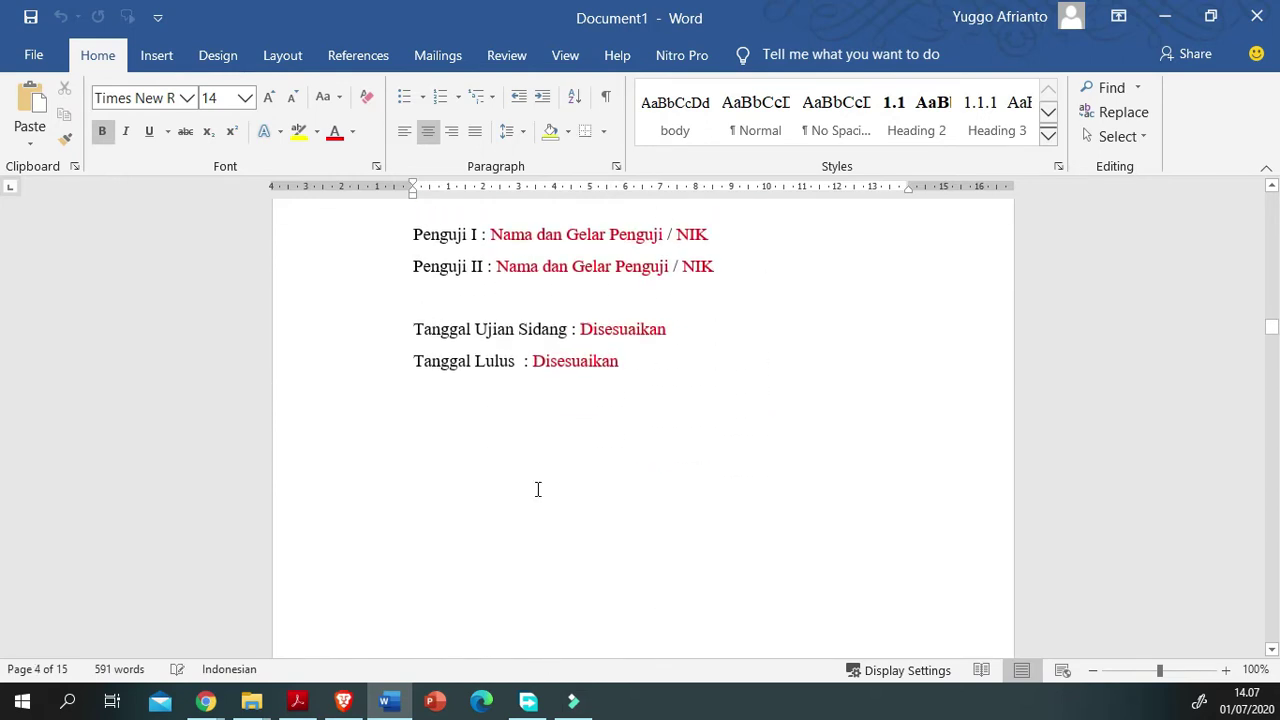
{"action": "scroll", "coordinate": [538, 489], "scroll_direction": "down", "scroll_amount": 20}
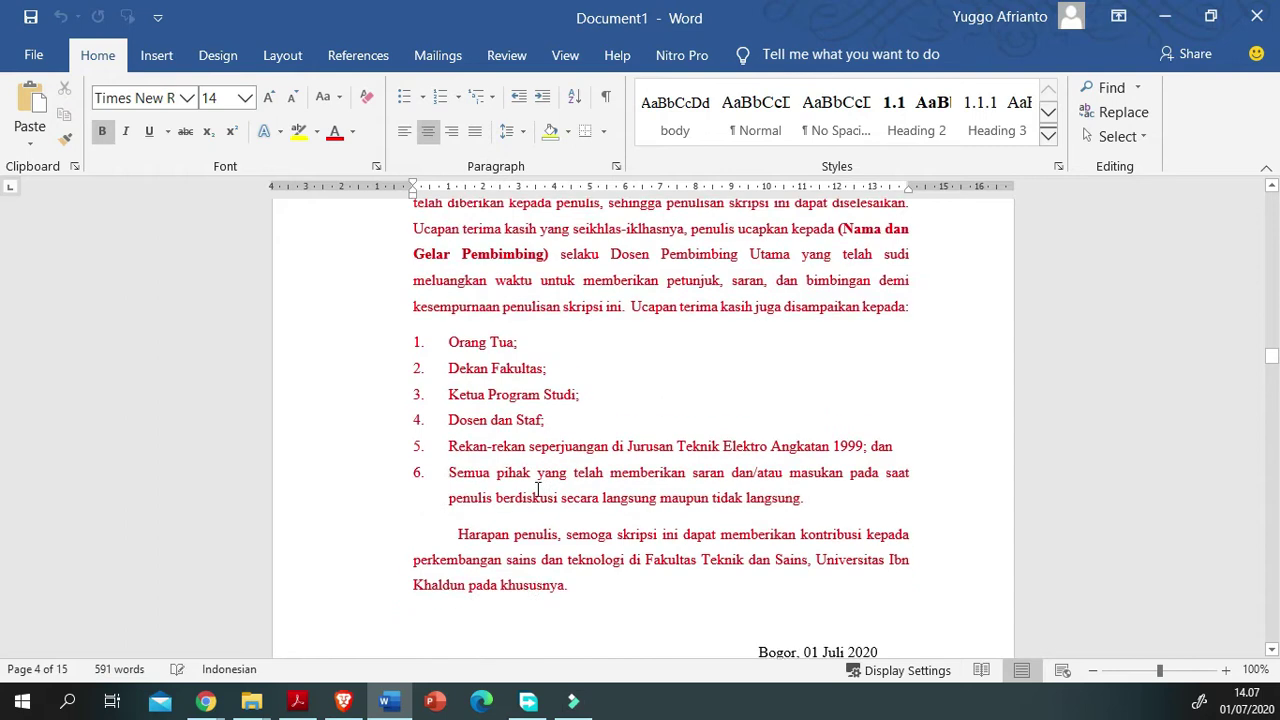
{"action": "scroll", "coordinate": [537, 489], "scroll_direction": "down", "scroll_amount": 8}
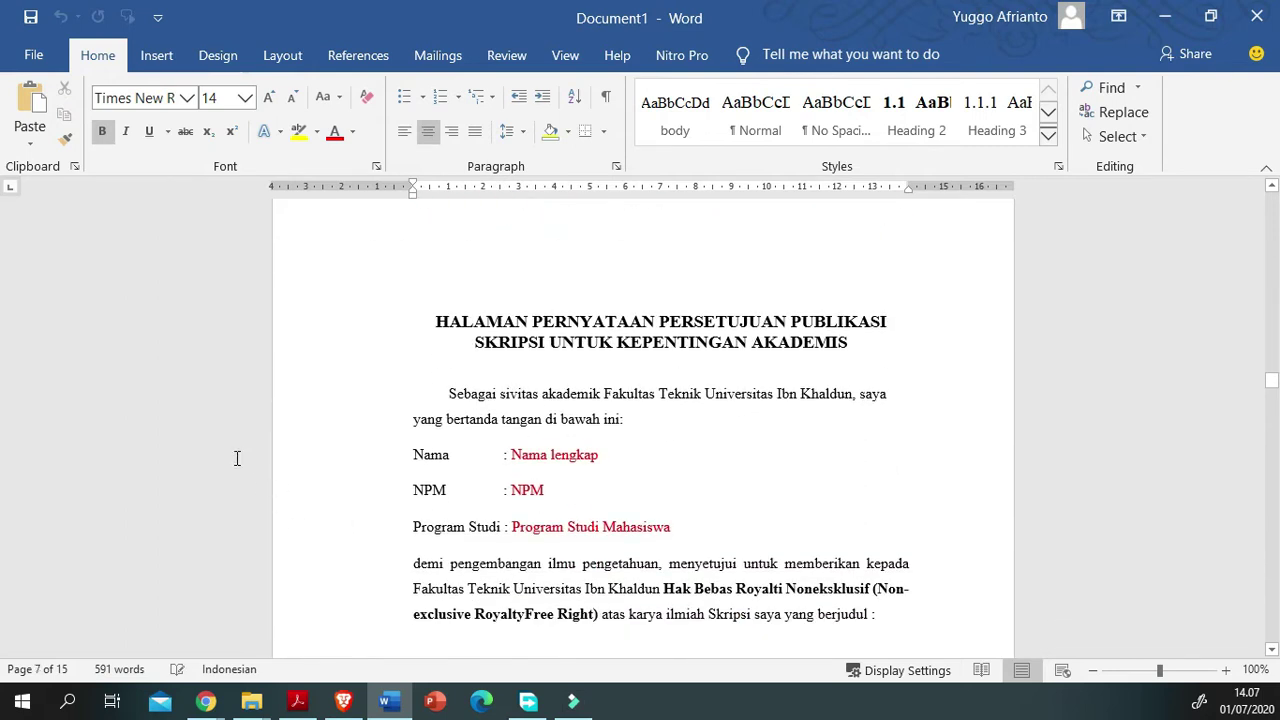
{"action": "scroll", "coordinate": [851, 499], "scroll_direction": "down", "scroll_amount": 3}
{"action": "scroll", "coordinate": [391, 471], "scroll_direction": "up", "scroll_amount": 4}
{"action": "left_click_drag", "start_coordinate": [436, 366], "coordinate": [500, 464]}
{"action": "scroll", "coordinate": [480, 608], "scroll_direction": "down", "scroll_amount": 3}
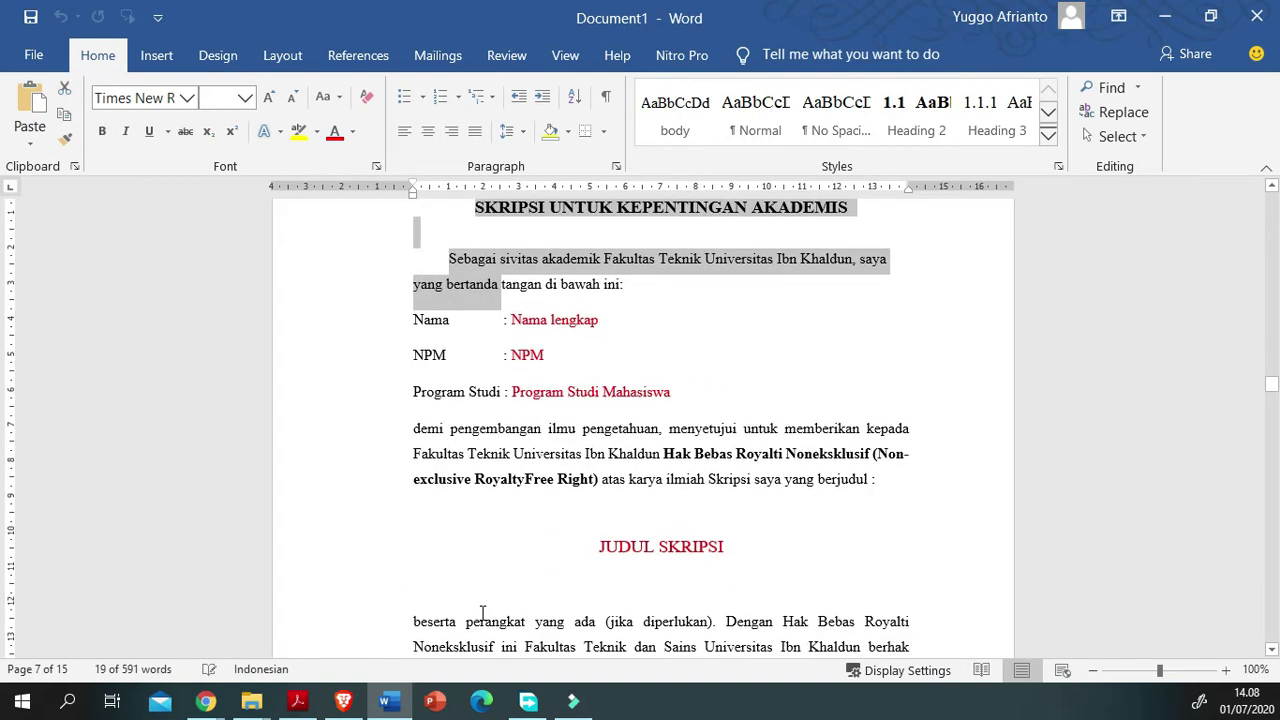
{"action": "scroll", "coordinate": [482, 612], "scroll_direction": "down", "scroll_amount": 3}
{"action": "scroll", "coordinate": [482, 613], "scroll_direction": "down", "scroll_amount": 2}
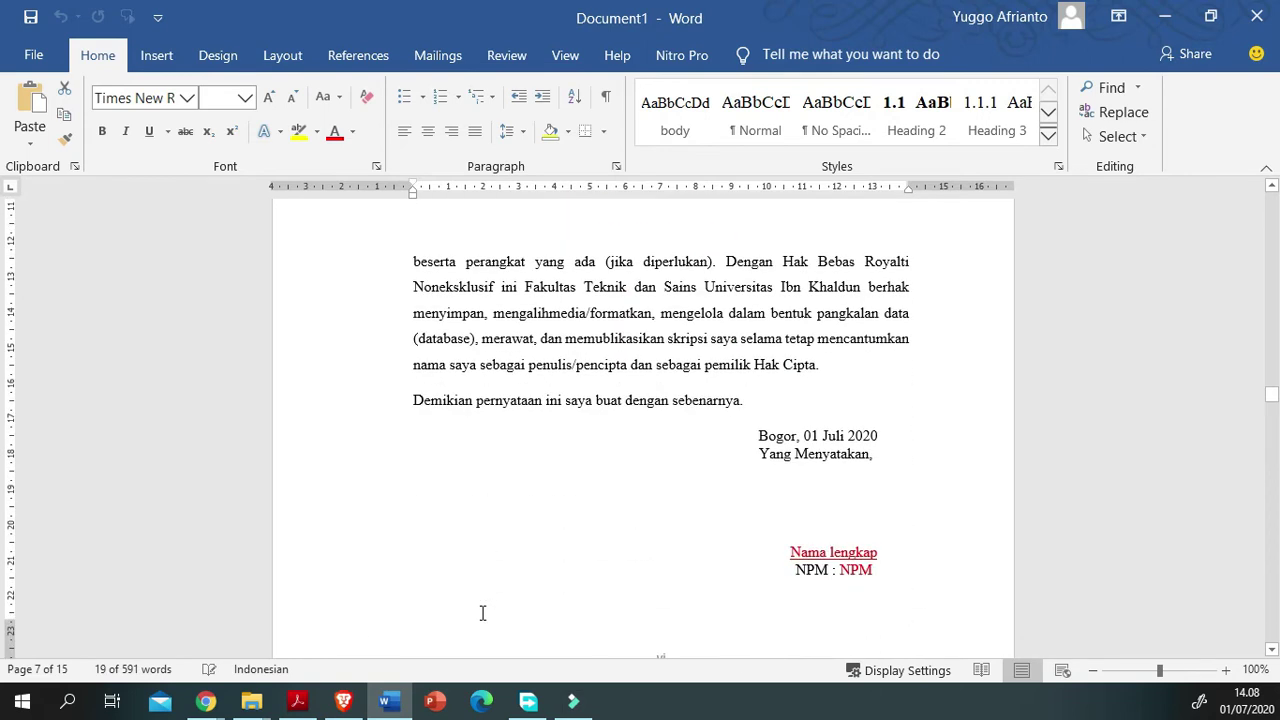
{"action": "scroll", "coordinate": [482, 613], "scroll_direction": "down", "scroll_amount": 8}
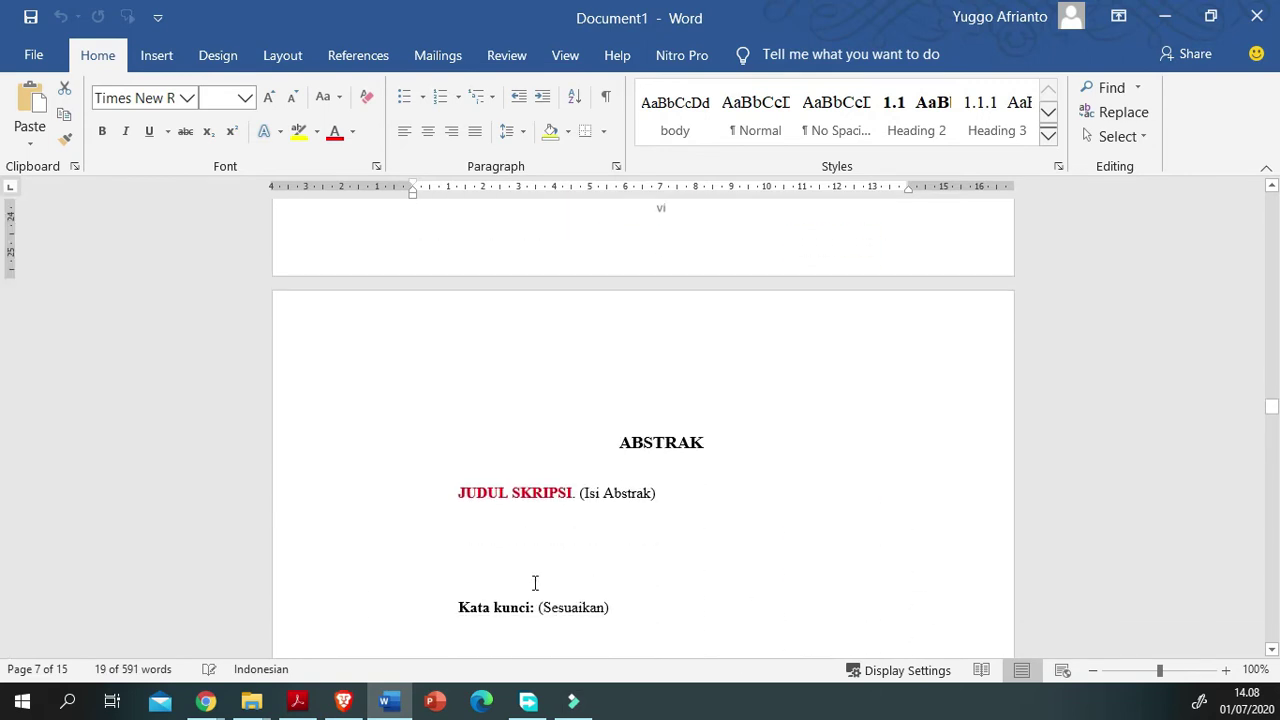
{"action": "scroll", "coordinate": [914, 609], "scroll_direction": "down", "scroll_amount": 3}
{"action": "scroll", "coordinate": [334, 537], "scroll_direction": "up", "scroll_amount": 8}
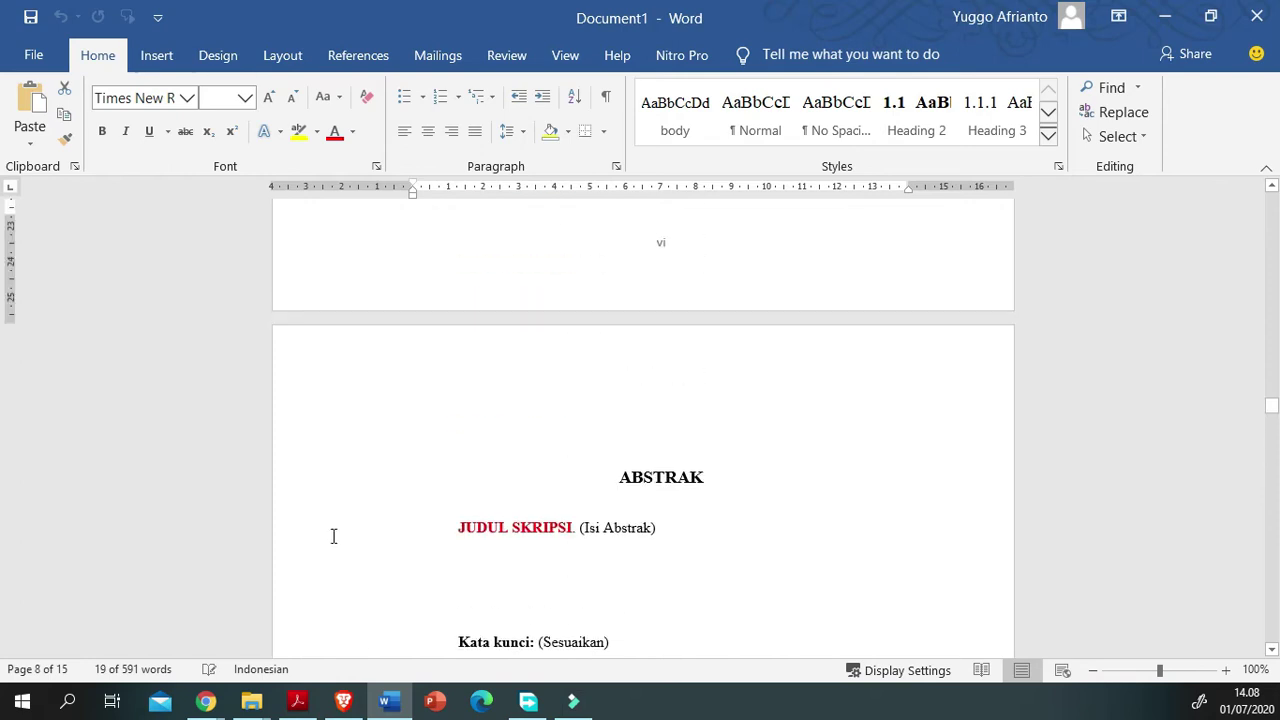
{"action": "scroll", "coordinate": [330, 540], "scroll_direction": "up", "scroll_amount": 5}
{"action": "left_click_drag", "start_coordinate": [254, 503], "coordinate": [378, 540]}
{"action": "scroll", "coordinate": [378, 540], "scroll_direction": "up", "scroll_amount": 10}
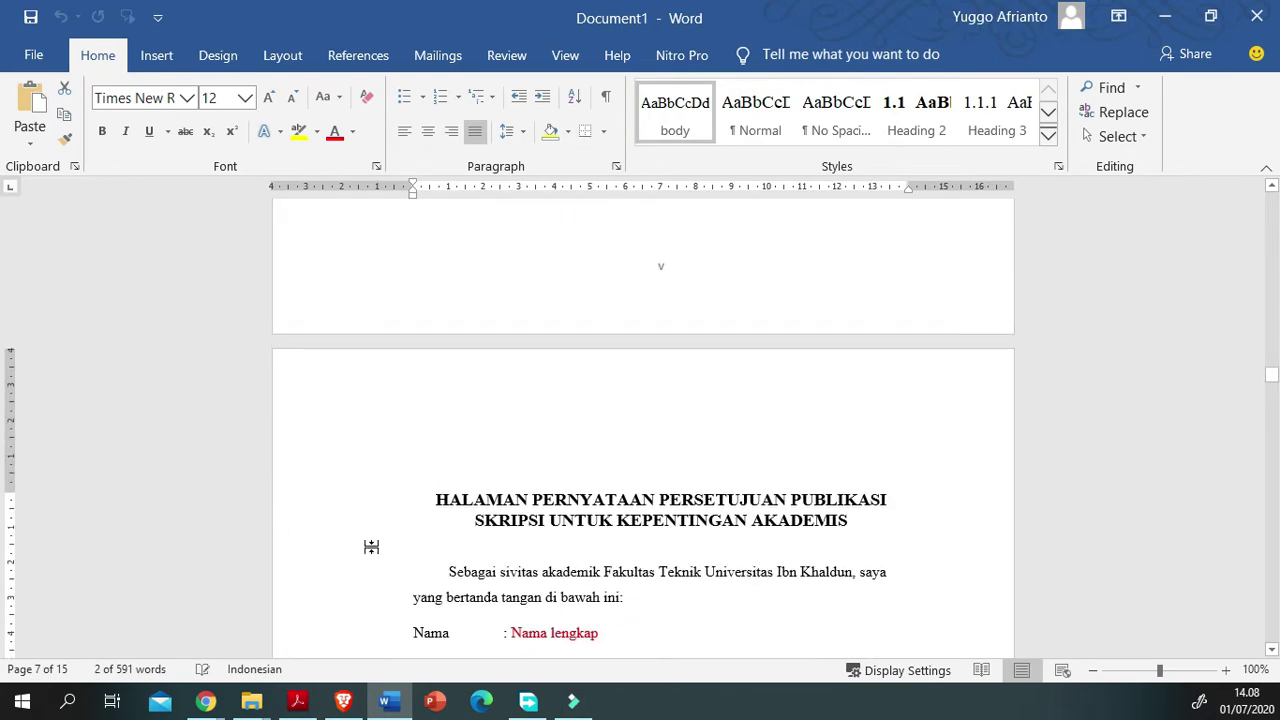
{"action": "scroll", "coordinate": [372, 547], "scroll_direction": "up", "scroll_amount": 5}
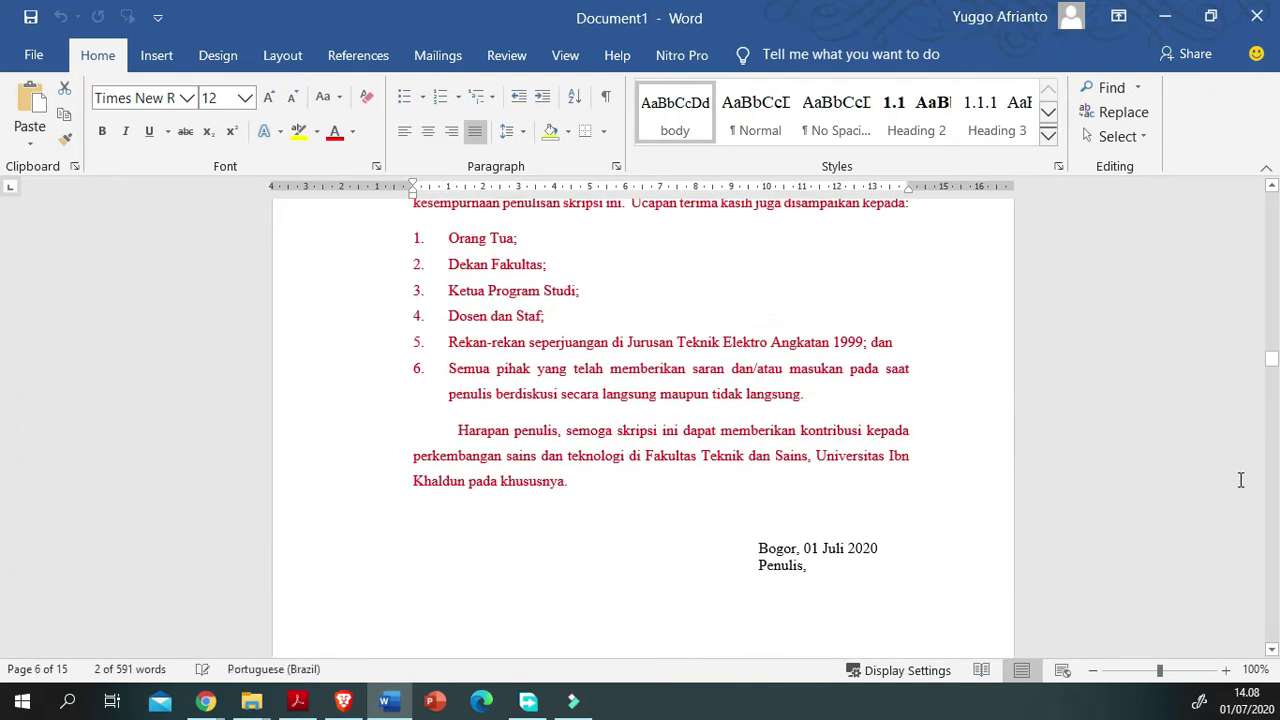
{"action": "left_click_drag", "start_coordinate": [1271, 358], "coordinate": [1200, 260]}
{"action": "scroll", "coordinate": [434, 449], "scroll_direction": "up", "scroll_amount": 3}
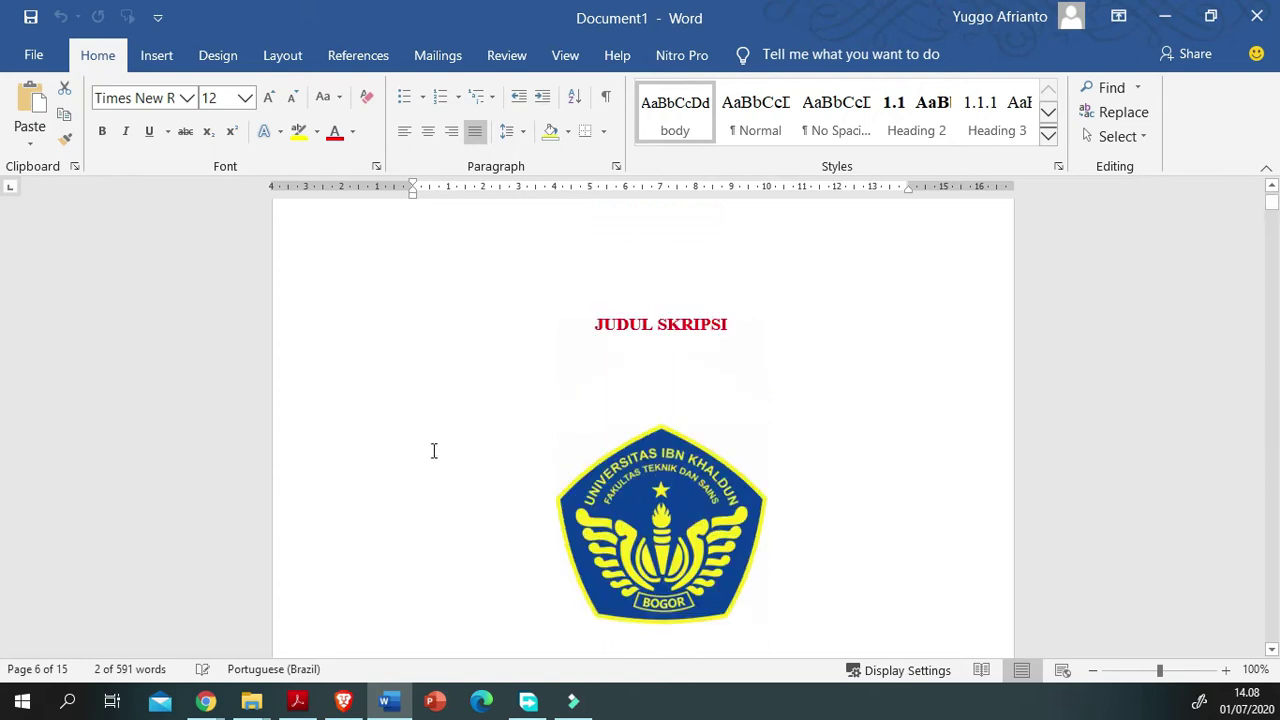
{"action": "scroll", "coordinate": [500, 489], "scroll_direction": "down", "scroll_amount": 1}
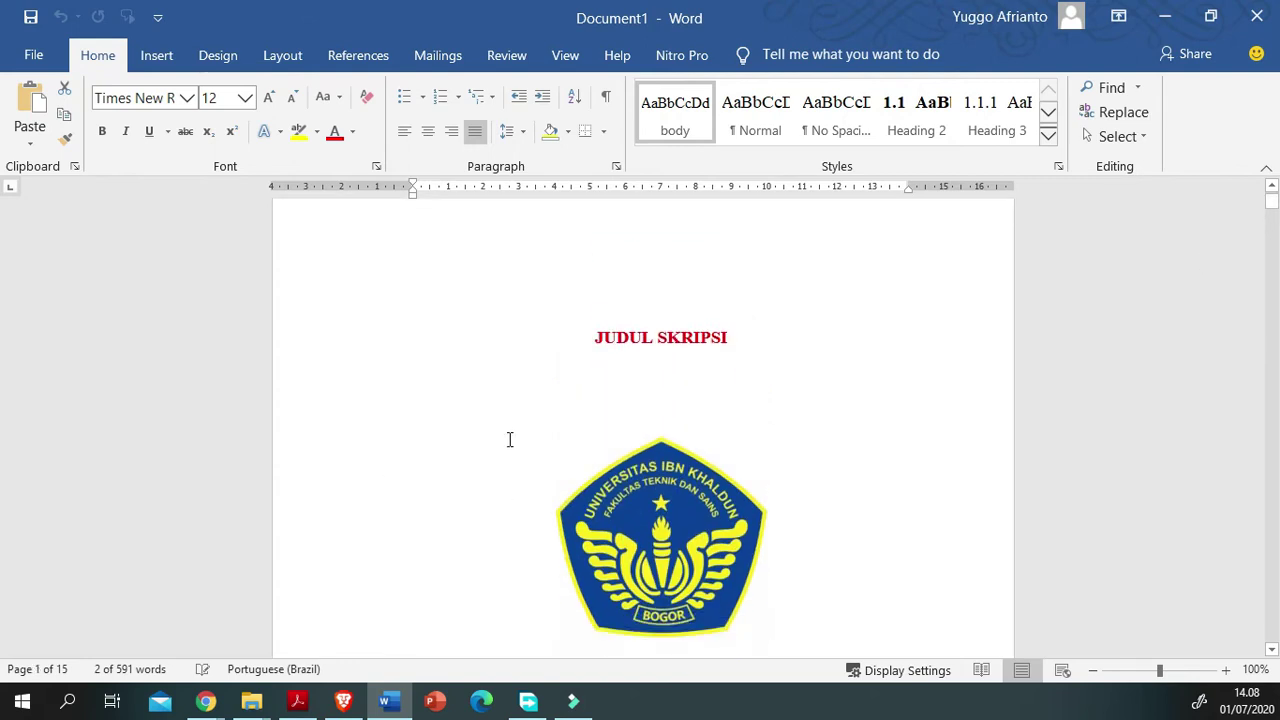
{"action": "left_click", "coordinate": [1171, 349]}
{"action": "scroll", "coordinate": [582, 502], "scroll_direction": "down", "scroll_amount": 3}
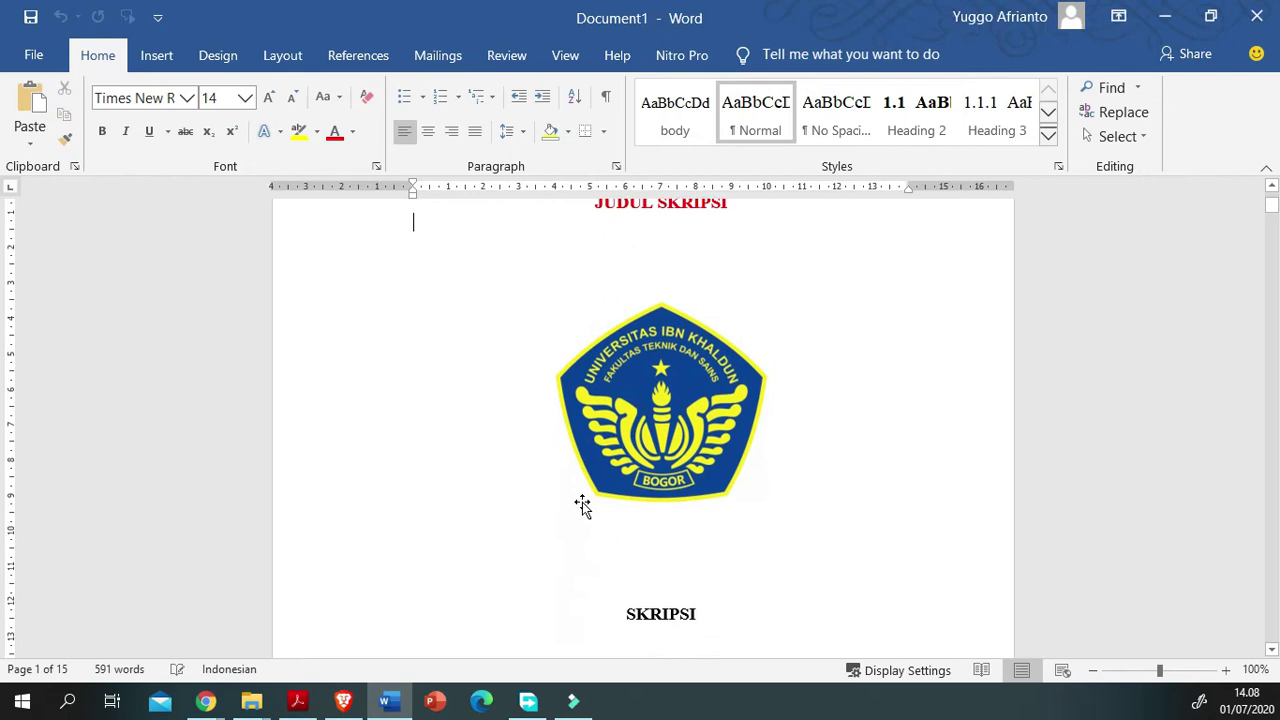
{"action": "scroll", "coordinate": [582, 502], "scroll_direction": "down", "scroll_amount": 10}
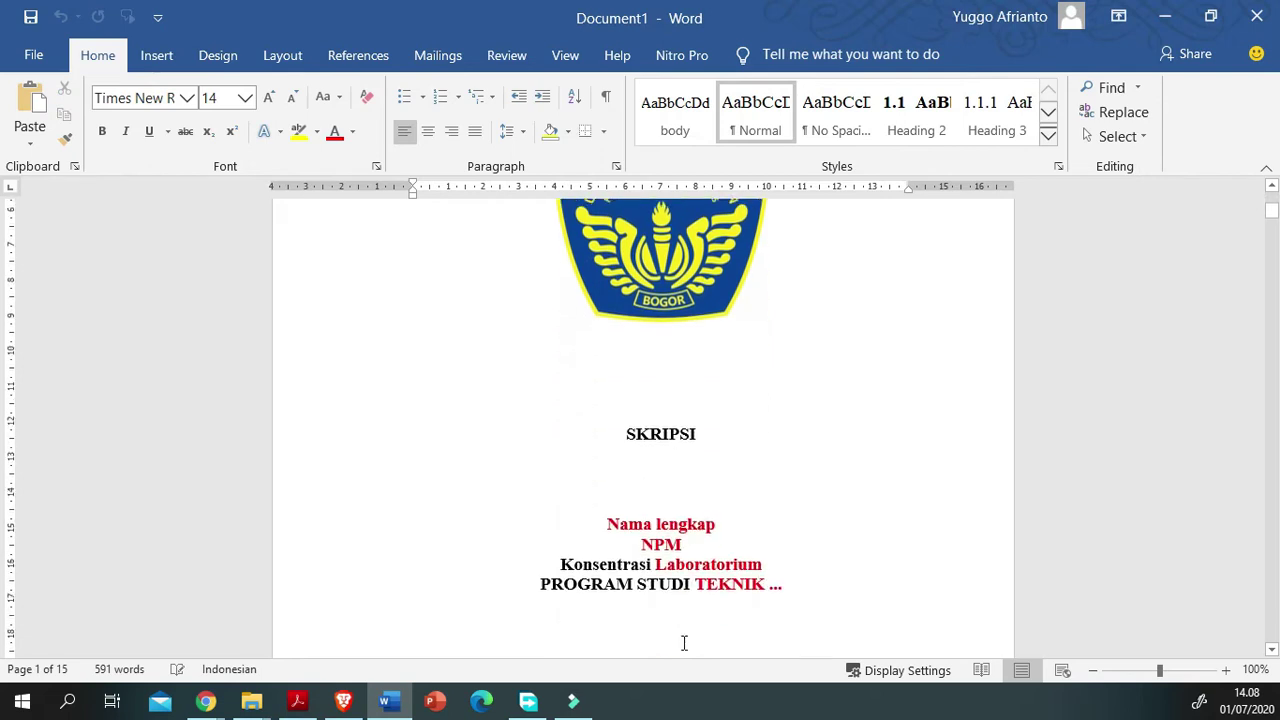
{"action": "scroll", "coordinate": [640, 665], "scroll_direction": "up", "scroll_amount": 6}
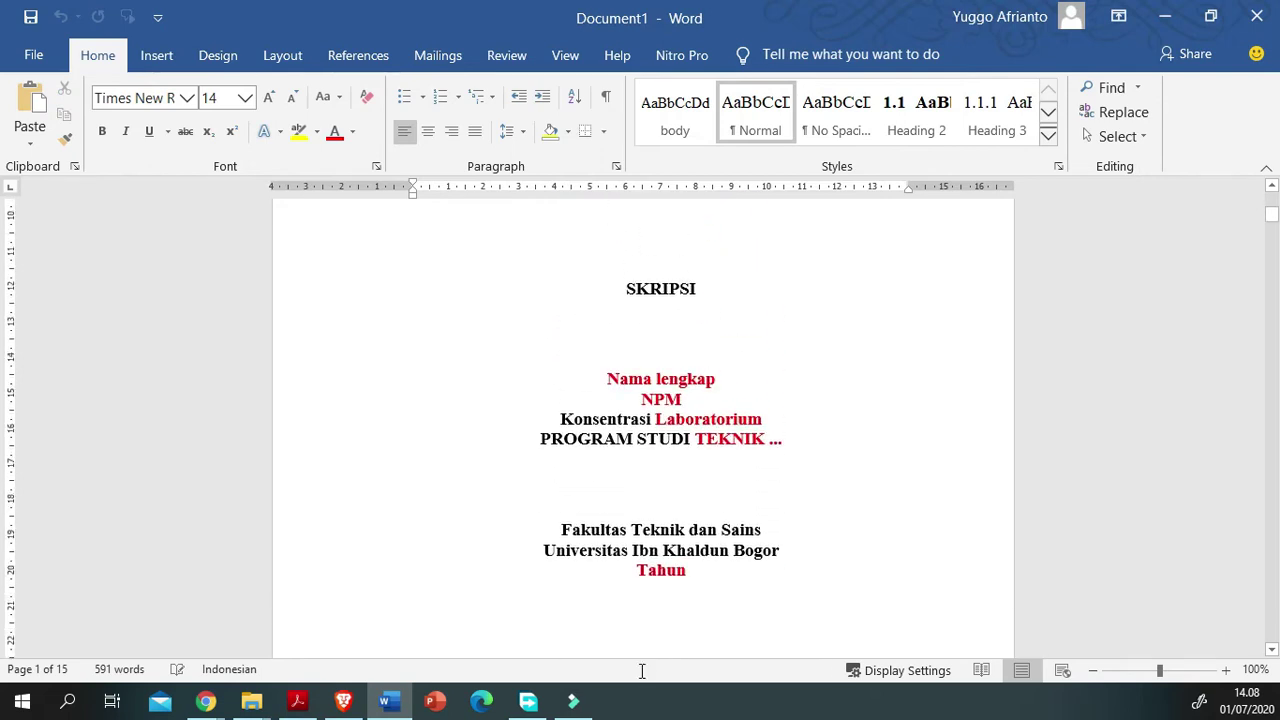
{"action": "scroll", "coordinate": [400, 465], "scroll_direction": "up", "scroll_amount": 7}
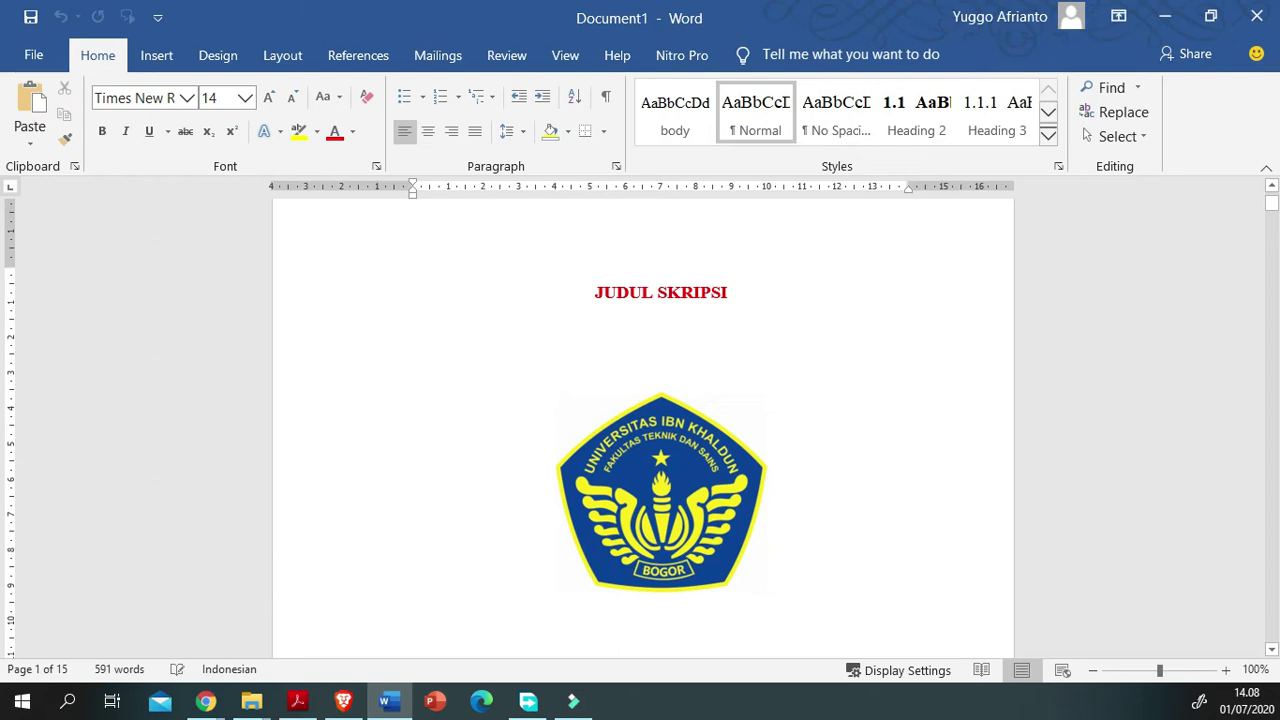
{"action": "mouse_move", "coordinate": [205, 701]}
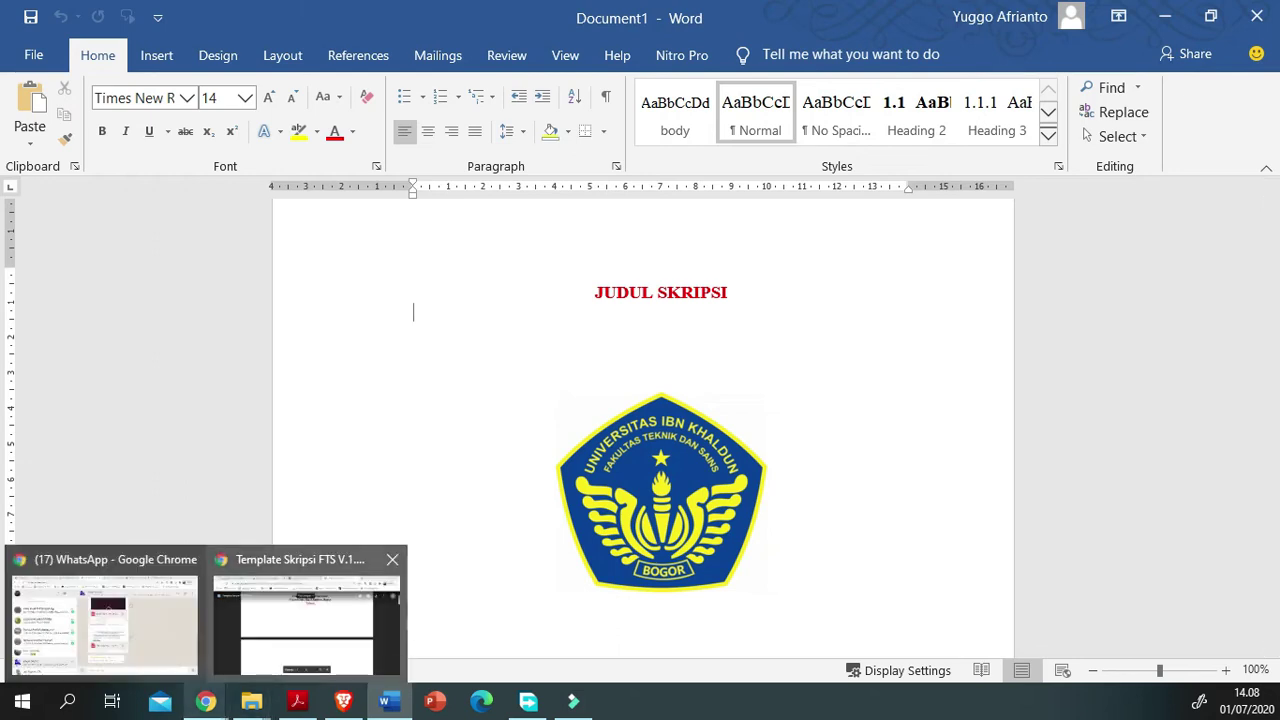
Step: Go to the Fakultas Teknik UIKA Bogor tab and open its Download page
{"action": "left_click", "coordinate": [310, 562]}
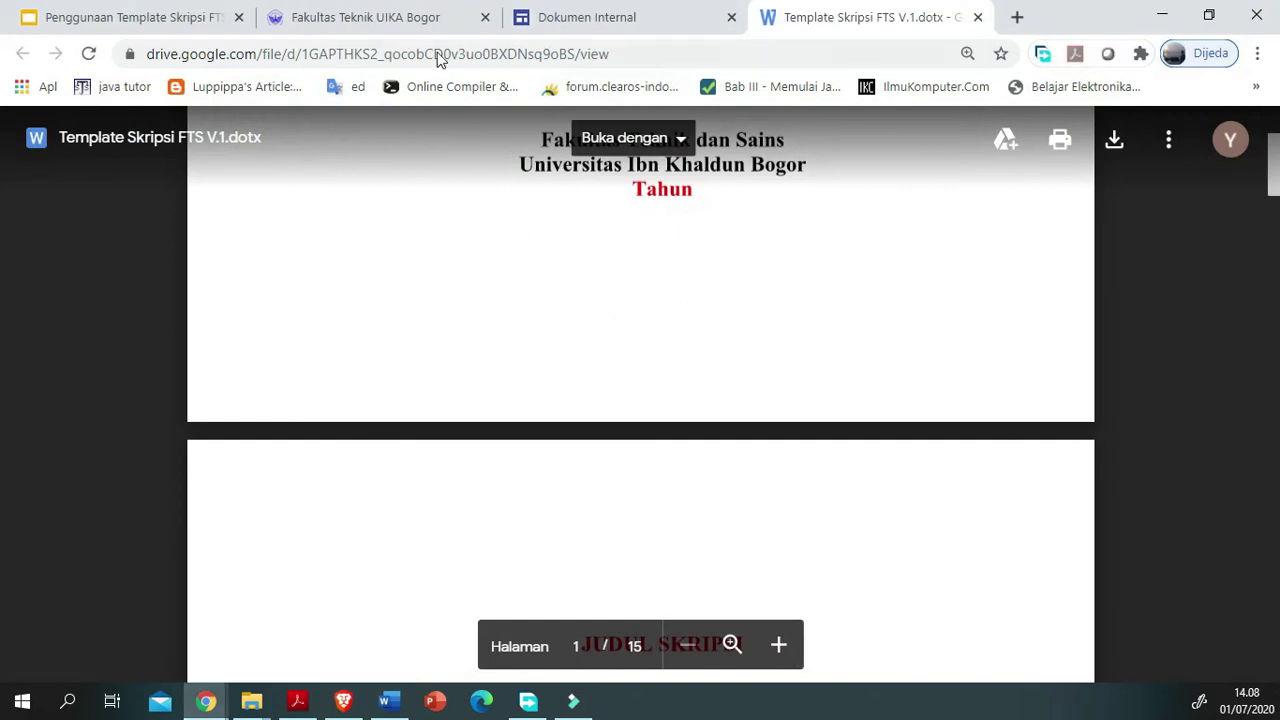
{"action": "key", "text": "ctrl+2"}
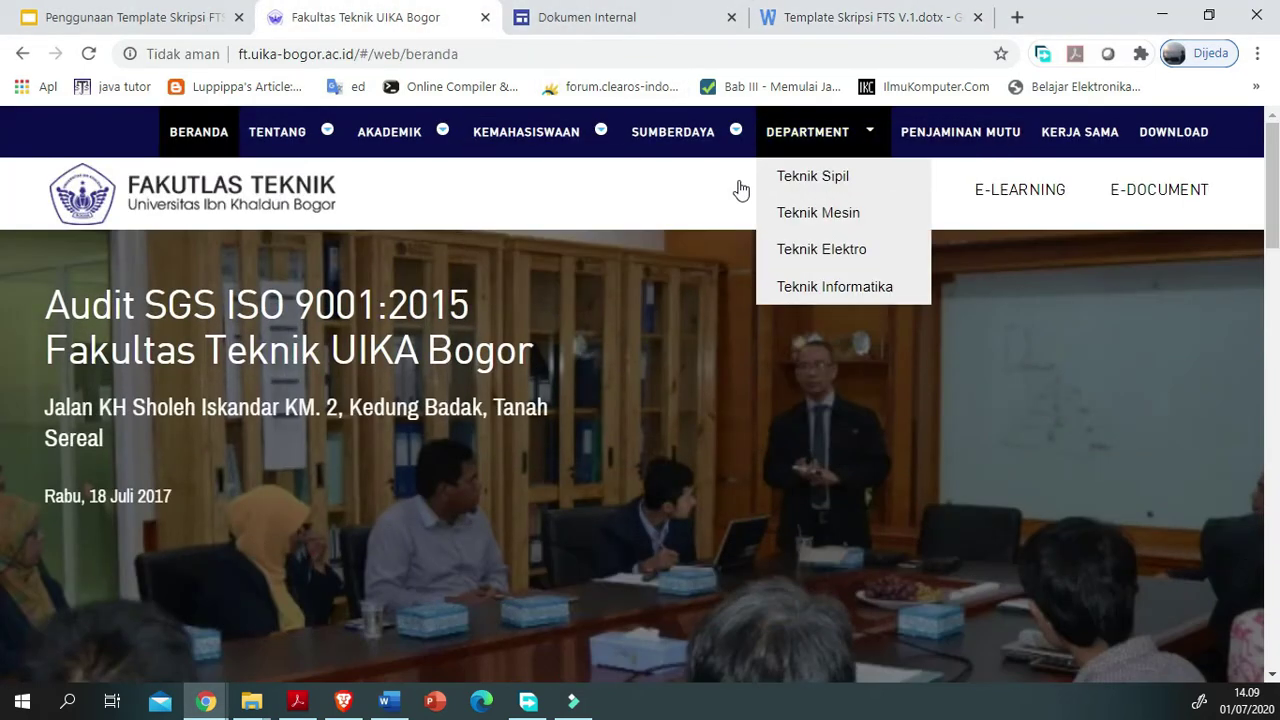
{"action": "left_click", "coordinate": [1157, 188]}
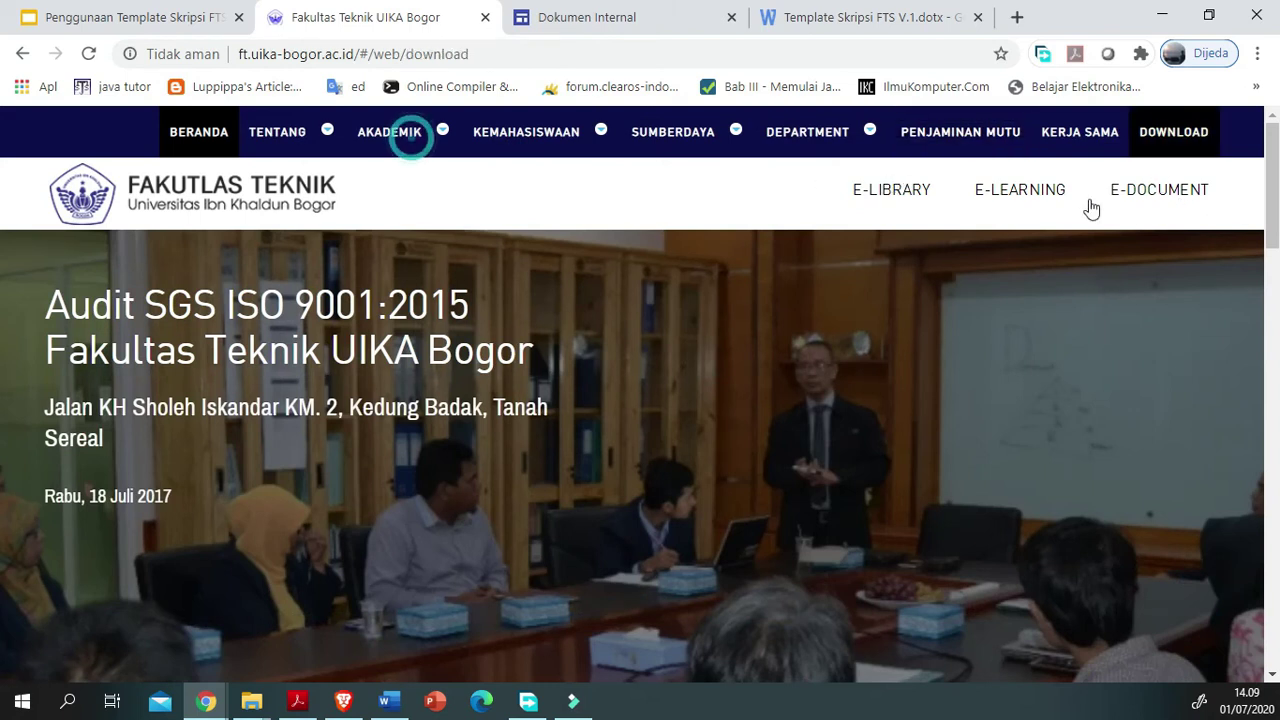
{"action": "scroll", "coordinate": [548, 544], "scroll_direction": "down", "scroll_amount": 4}
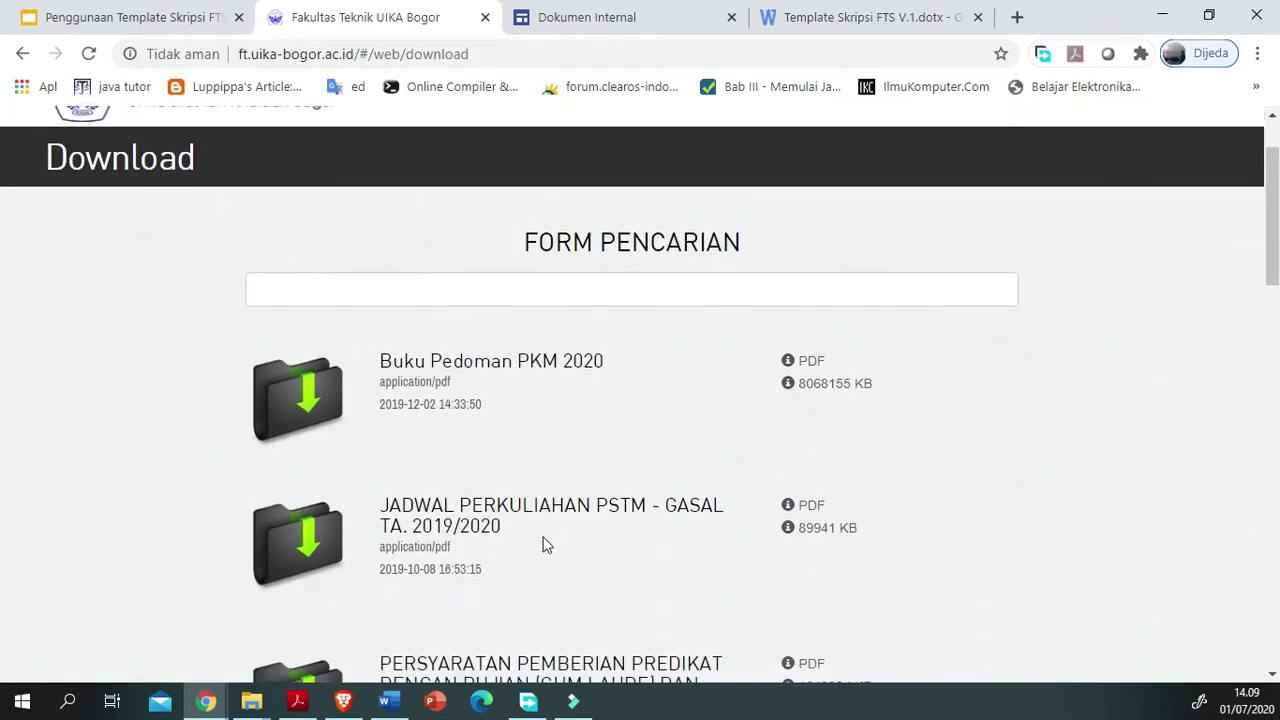
{"action": "scroll", "coordinate": [414, 565], "scroll_direction": "up", "scroll_amount": 4}
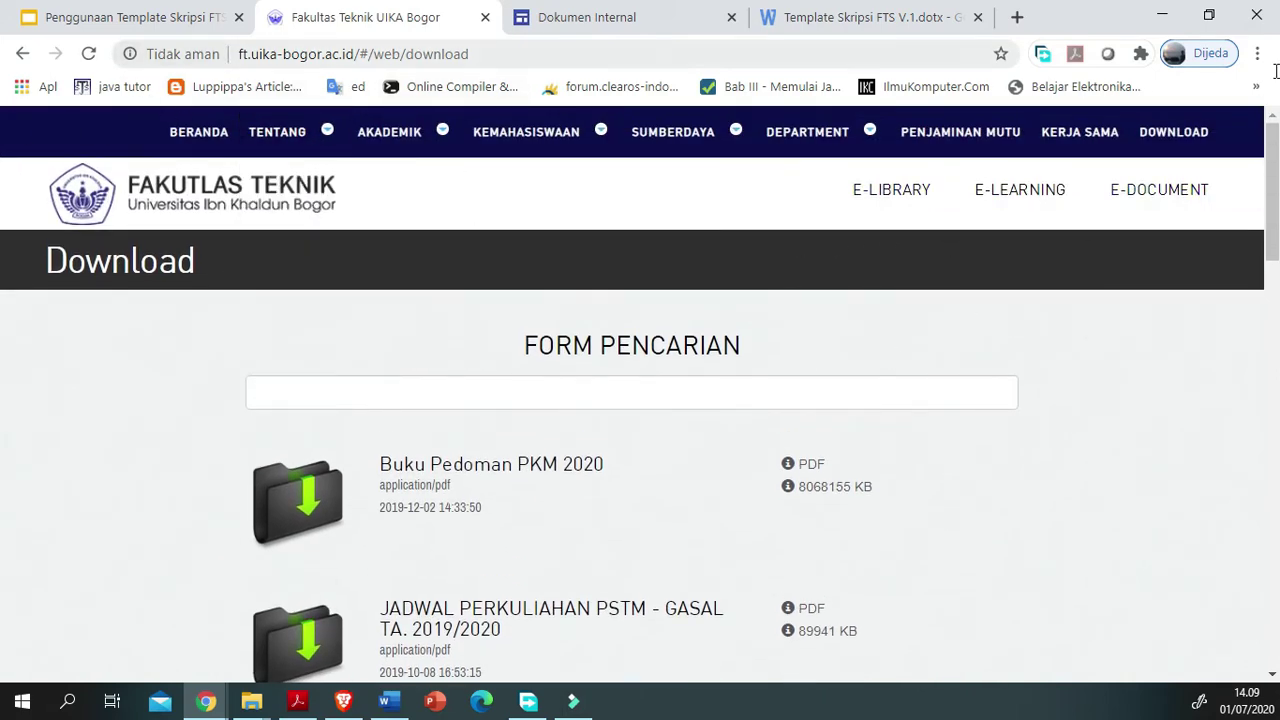
Step: Scroll the Download list and open the Buku Pedoman Skripsi Rev1 PDF
{"action": "left_click_drag", "start_coordinate": [284, 54], "coordinate": [44, 75]}
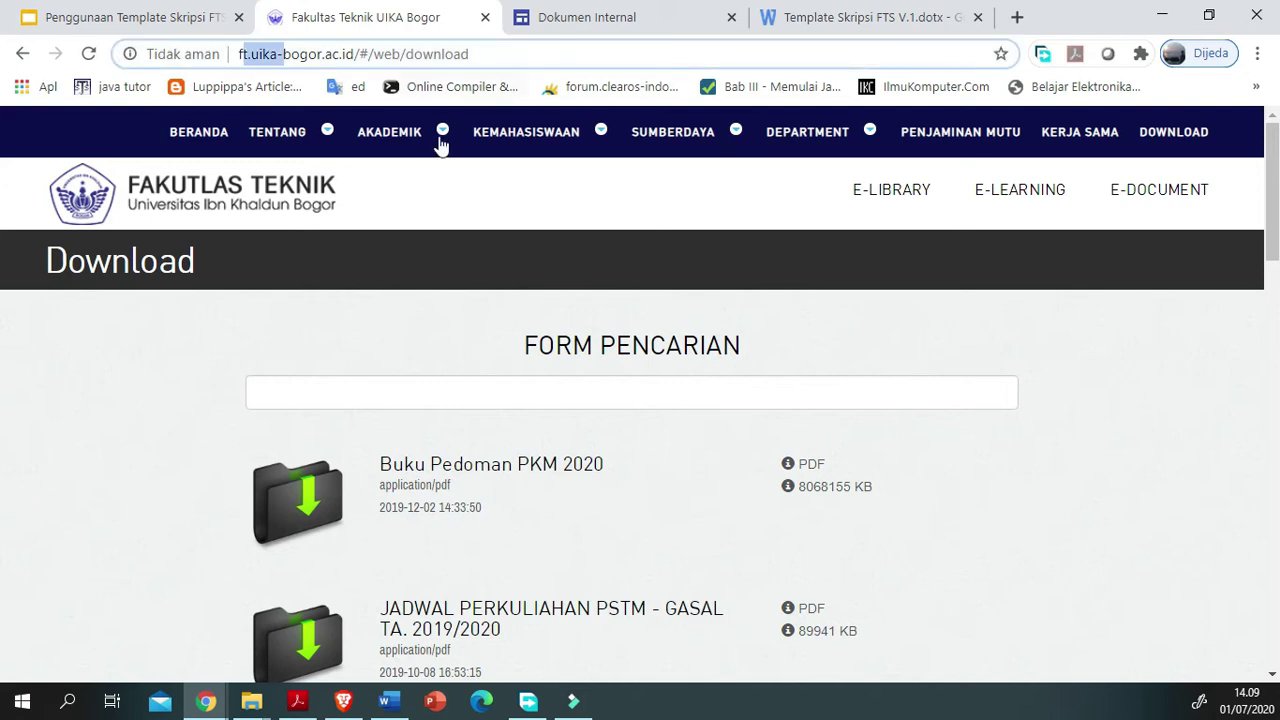
{"action": "left_click", "coordinate": [400, 143]}
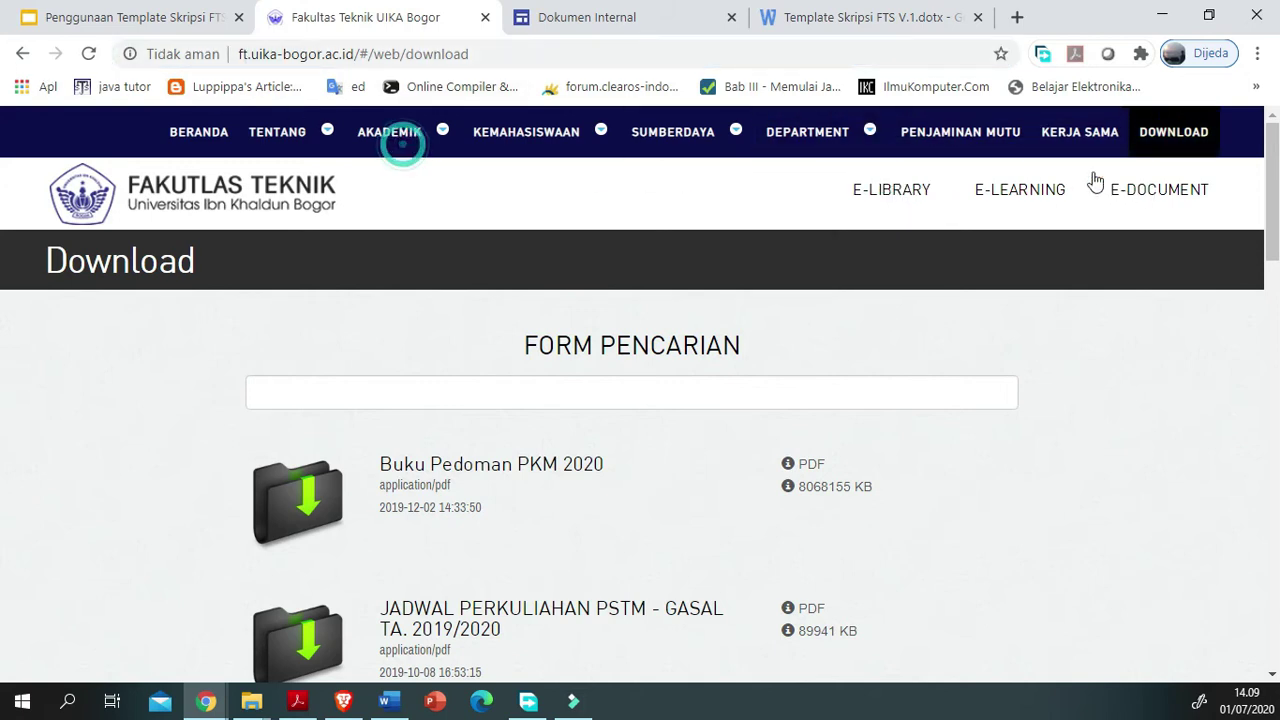
{"action": "scroll", "coordinate": [363, 400], "scroll_direction": "down", "scroll_amount": 8}
{"action": "scroll", "coordinate": [363, 400], "scroll_direction": "down", "scroll_amount": 3}
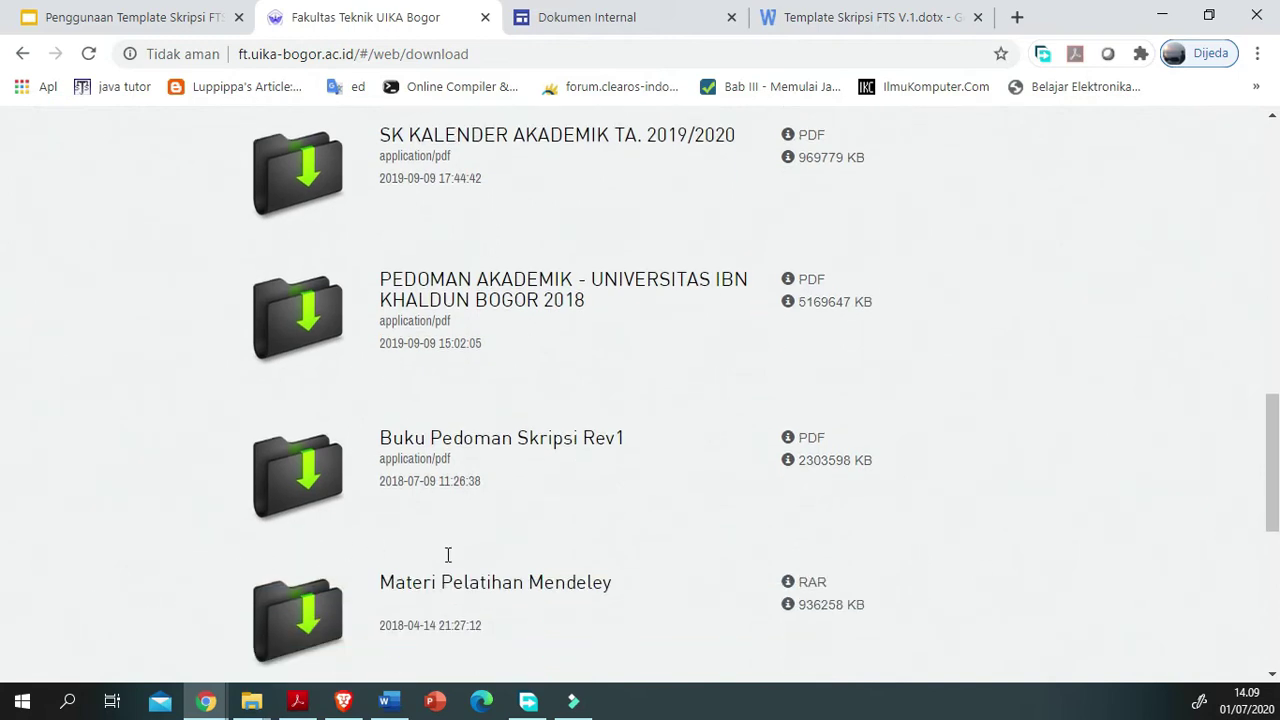
{"action": "left_click", "coordinate": [95, 610]}
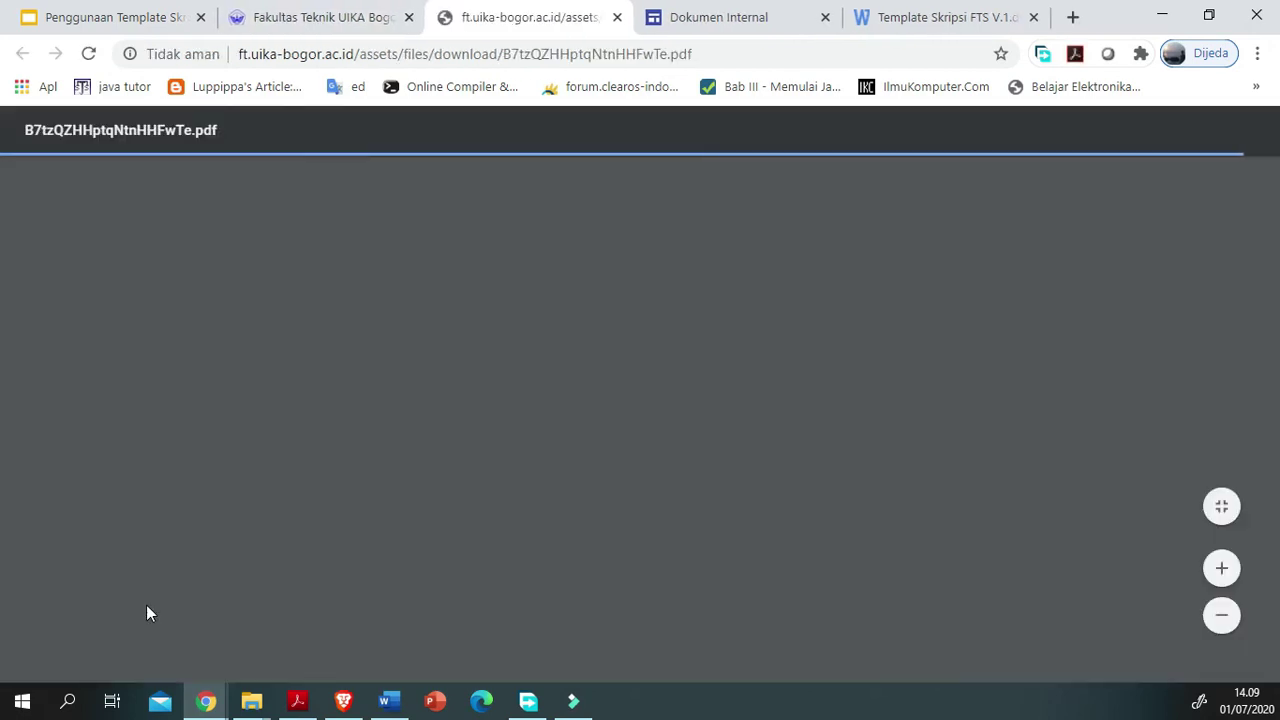
Step: Restore down the Word window and move it aside to reveal the guideline PDF
{"action": "scroll", "coordinate": [512, 552], "scroll_direction": "down", "scroll_amount": 10}
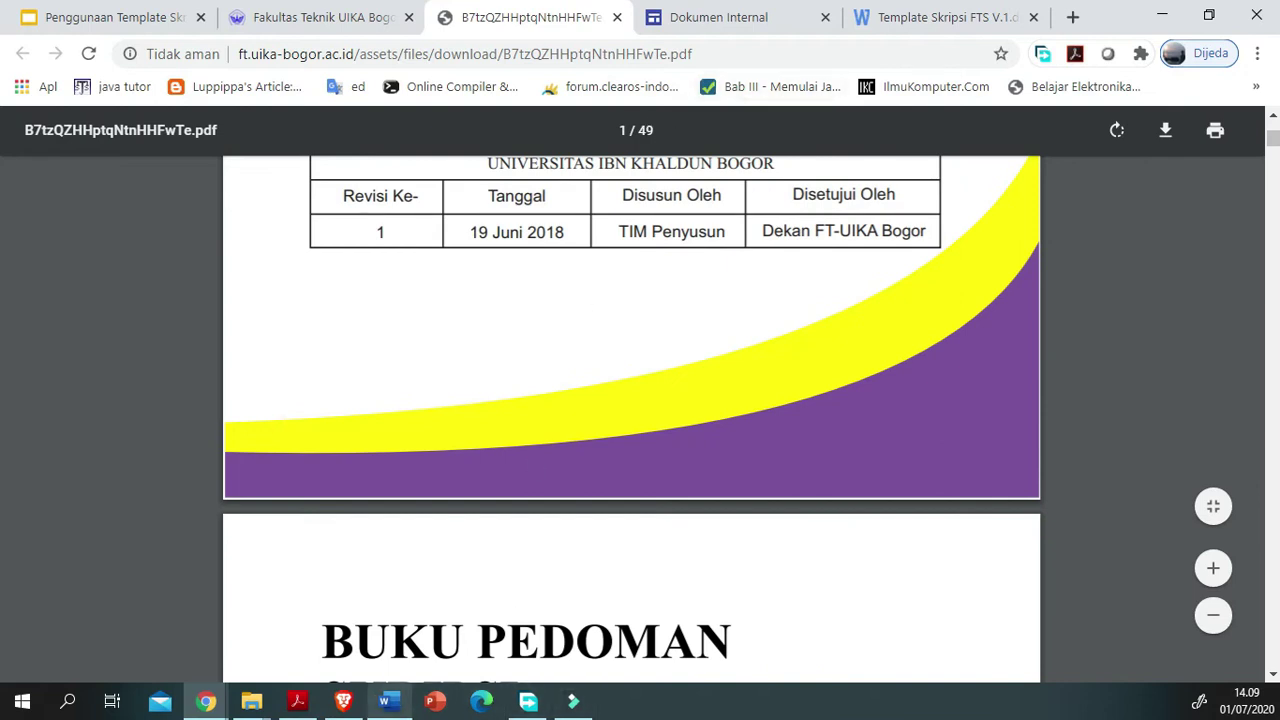
{"action": "left_click", "coordinate": [389, 701]}
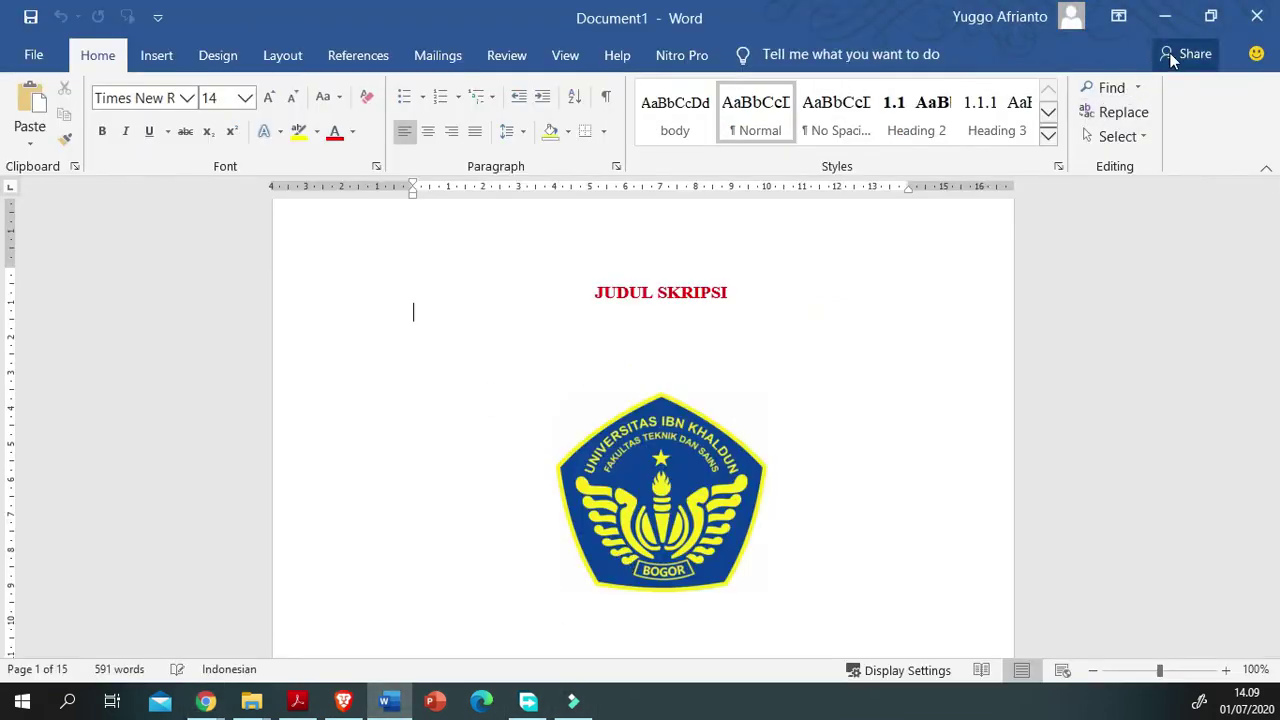
{"action": "left_click", "coordinate": [1211, 16]}
{"action": "left_click_drag", "start_coordinate": [594, 70], "coordinate": [783, 190]}
{"action": "key", "text": "alt+Tab"}
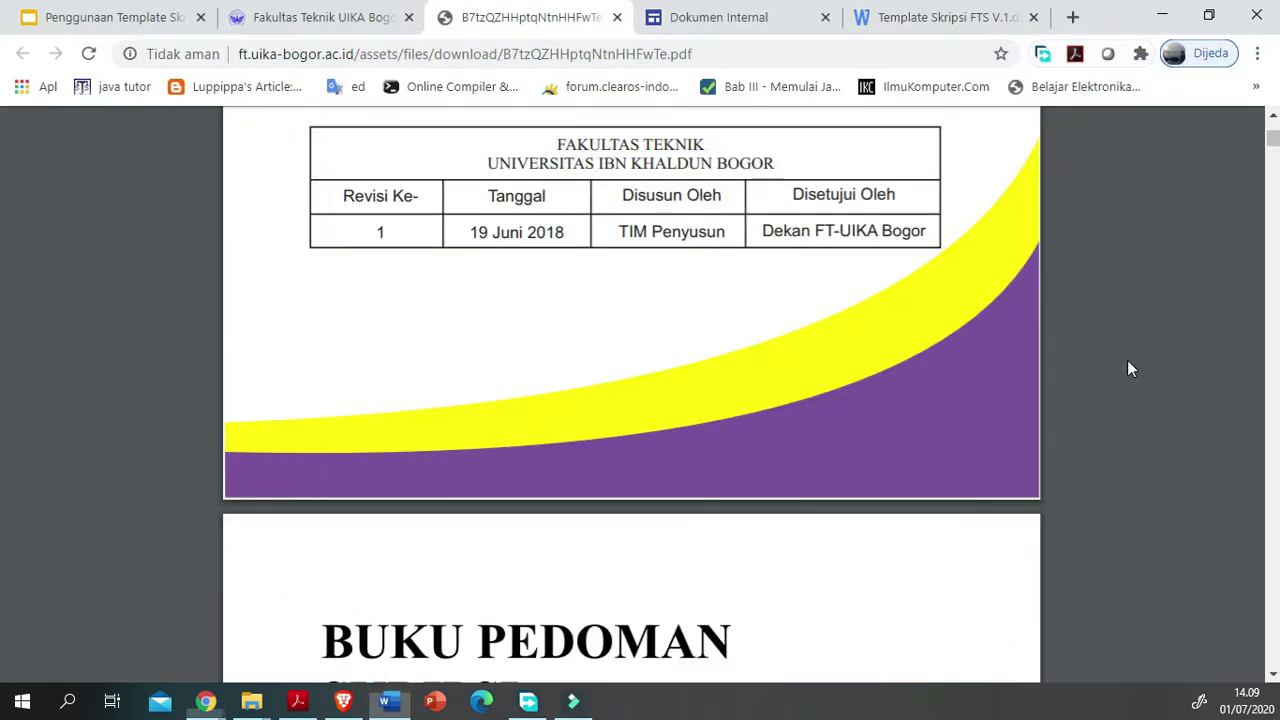
Step: Scroll the guideline PDF down to BAB IV's writing rules on page 27
{"action": "scroll", "coordinate": [425, 480], "scroll_direction": "down", "scroll_amount": 9}
{"action": "scroll", "coordinate": [425, 482], "scroll_direction": "down", "scroll_amount": 20}
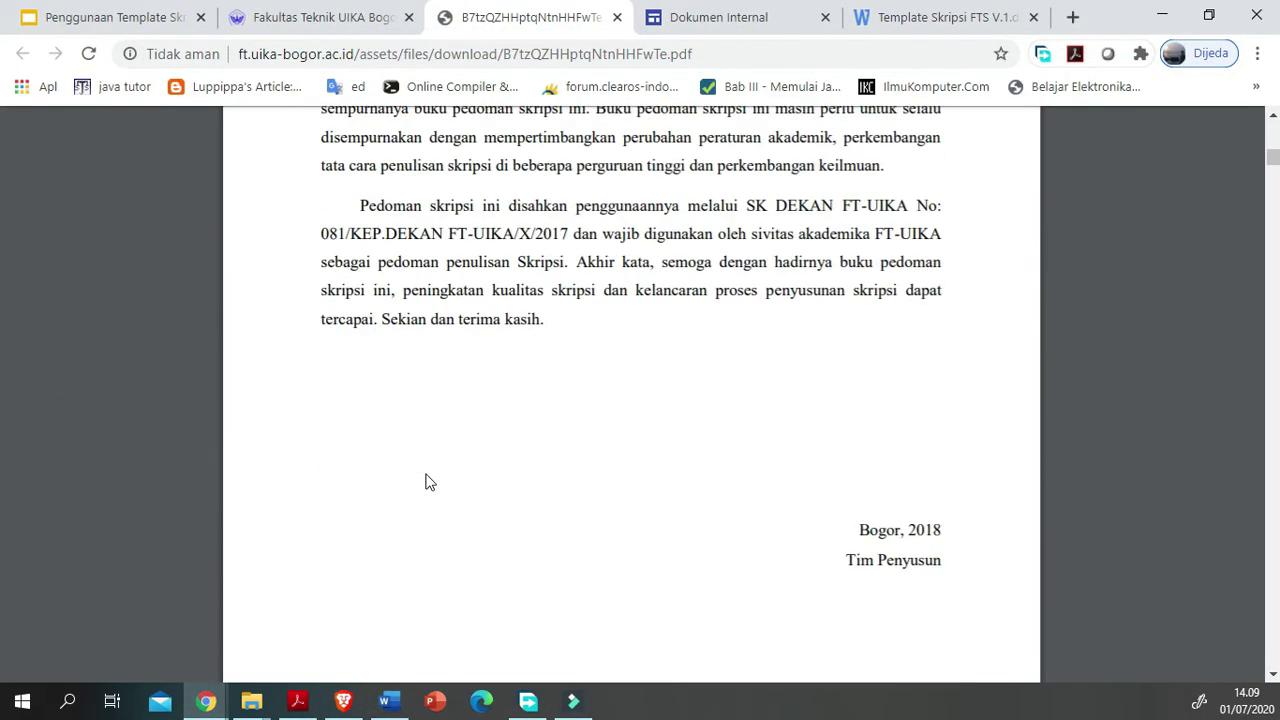
{"action": "scroll", "coordinate": [425, 482], "scroll_direction": "down", "scroll_amount": 20}
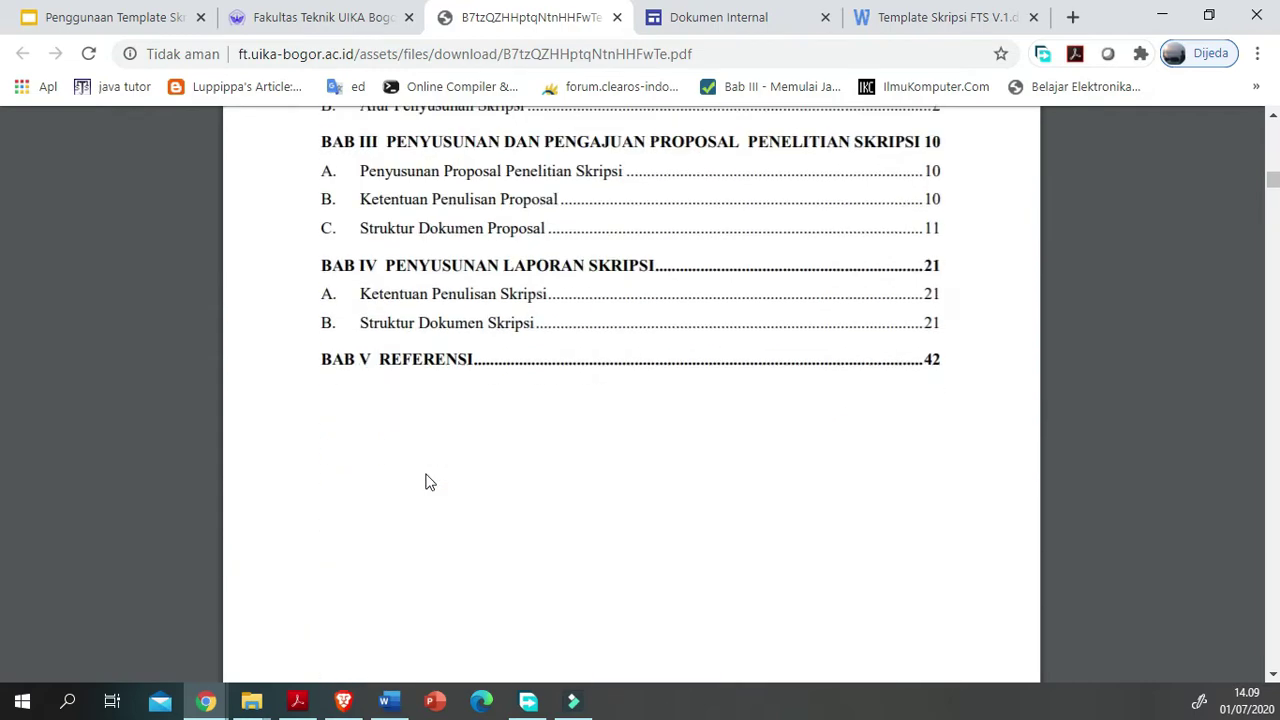
{"action": "scroll", "coordinate": [427, 482], "scroll_direction": "down", "scroll_amount": 15}
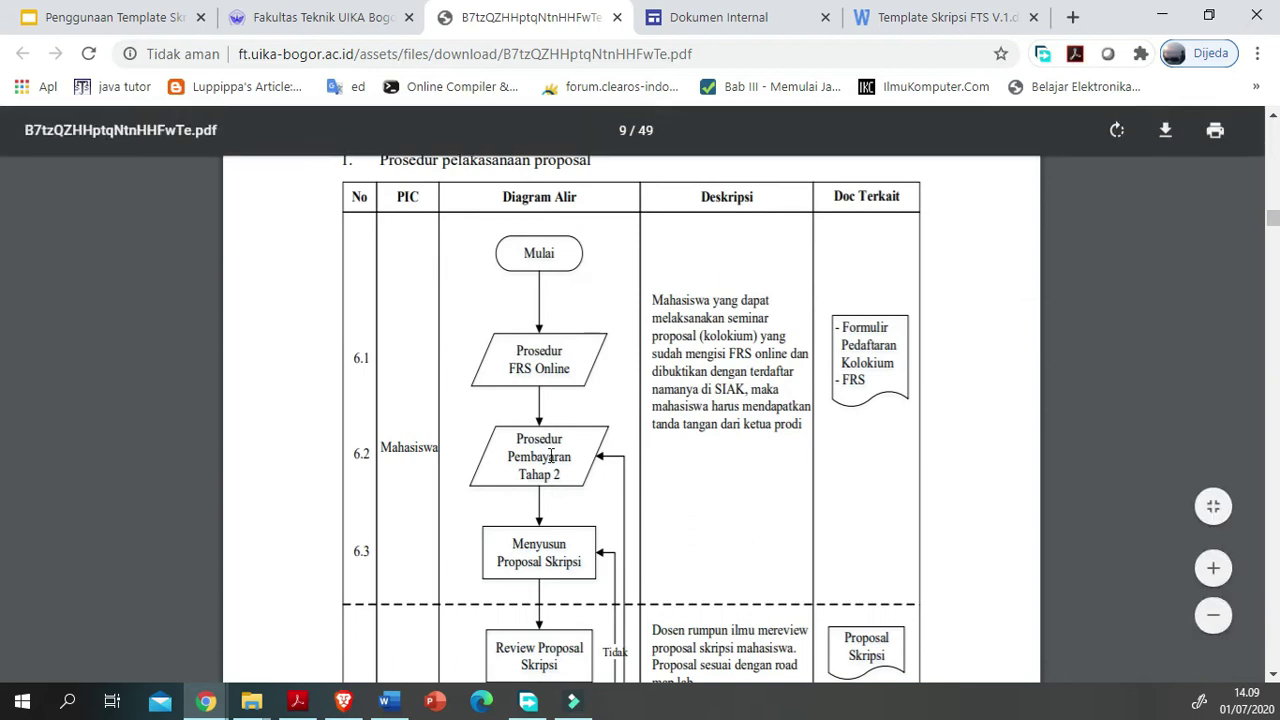
{"action": "scroll", "coordinate": [477, 530], "scroll_direction": "down", "scroll_amount": 15}
{"action": "scroll", "coordinate": [477, 538], "scroll_direction": "down", "scroll_amount": 20}
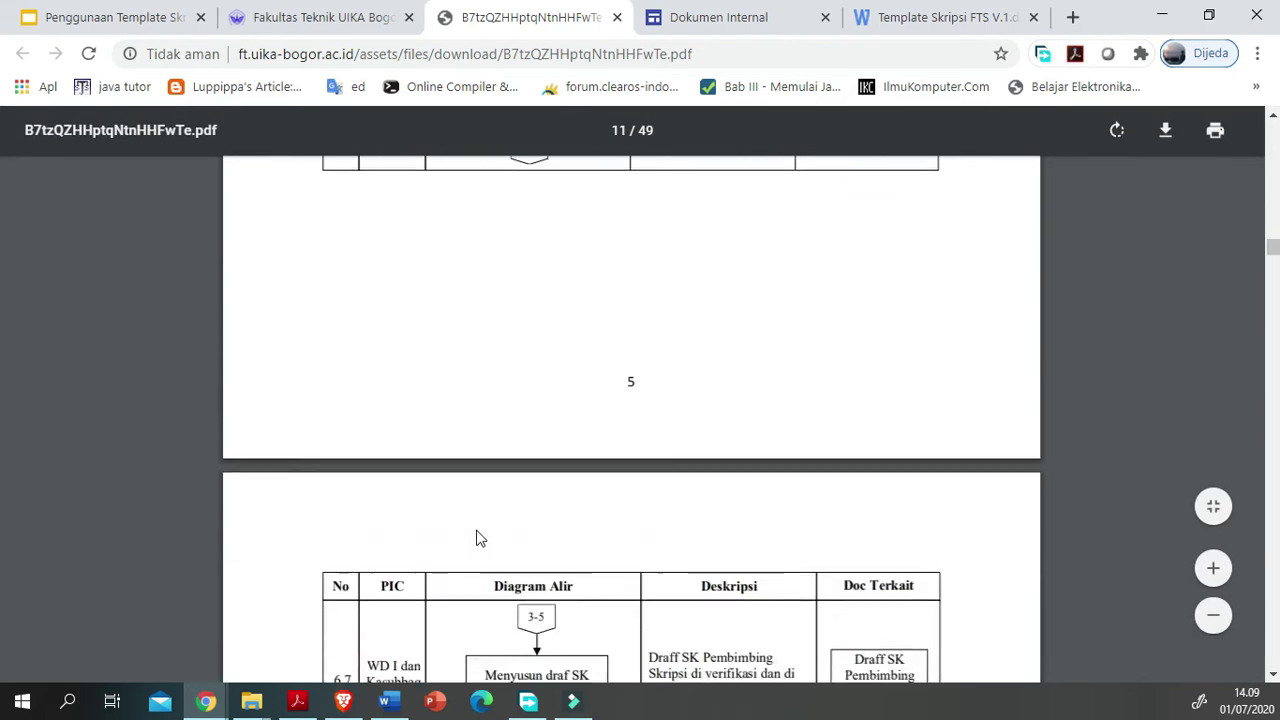
{"action": "scroll", "coordinate": [477, 538], "scroll_direction": "down", "scroll_amount": 20}
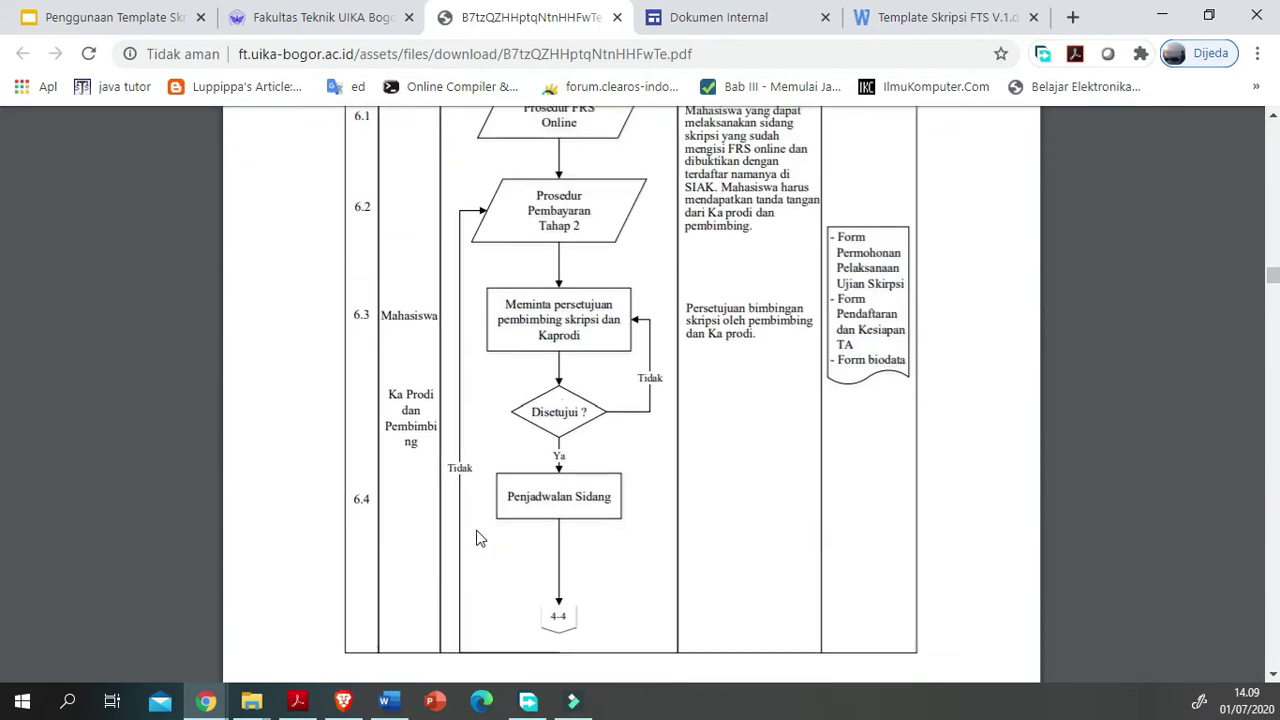
{"action": "scroll", "coordinate": [477, 538], "scroll_direction": "down", "scroll_amount": 10}
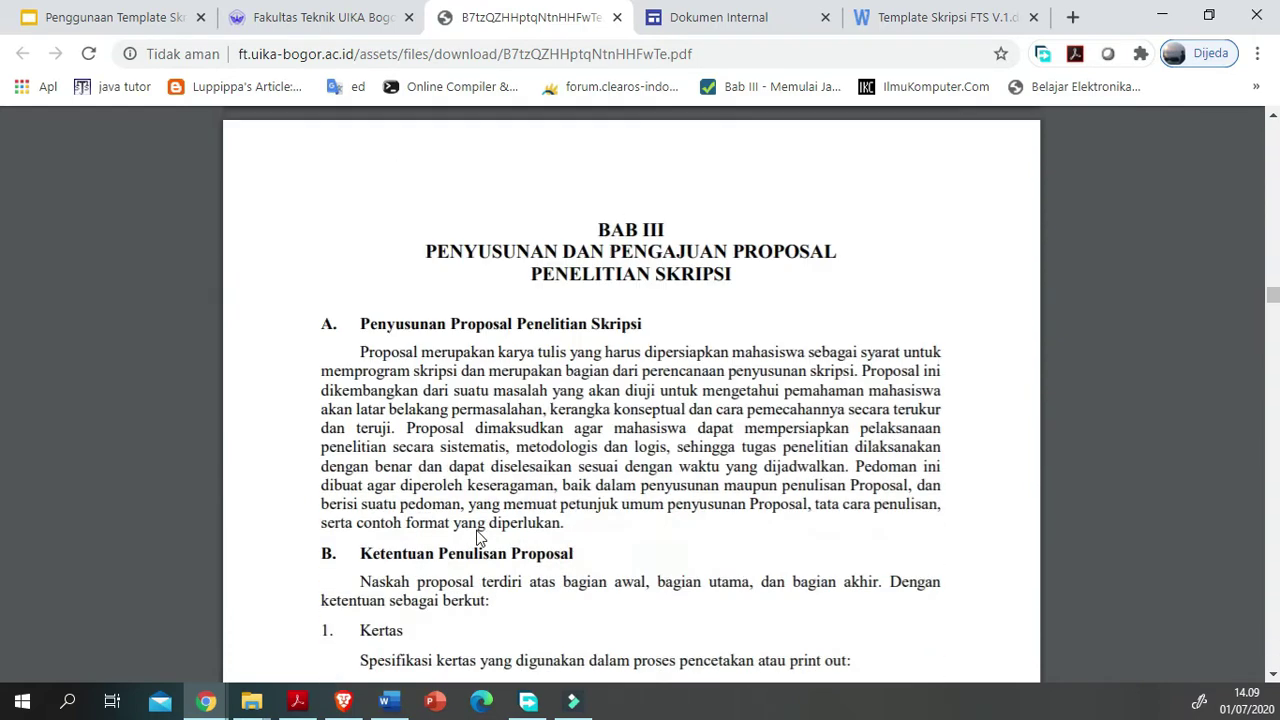
{"action": "scroll", "coordinate": [477, 538], "scroll_direction": "up", "scroll_amount": 3}
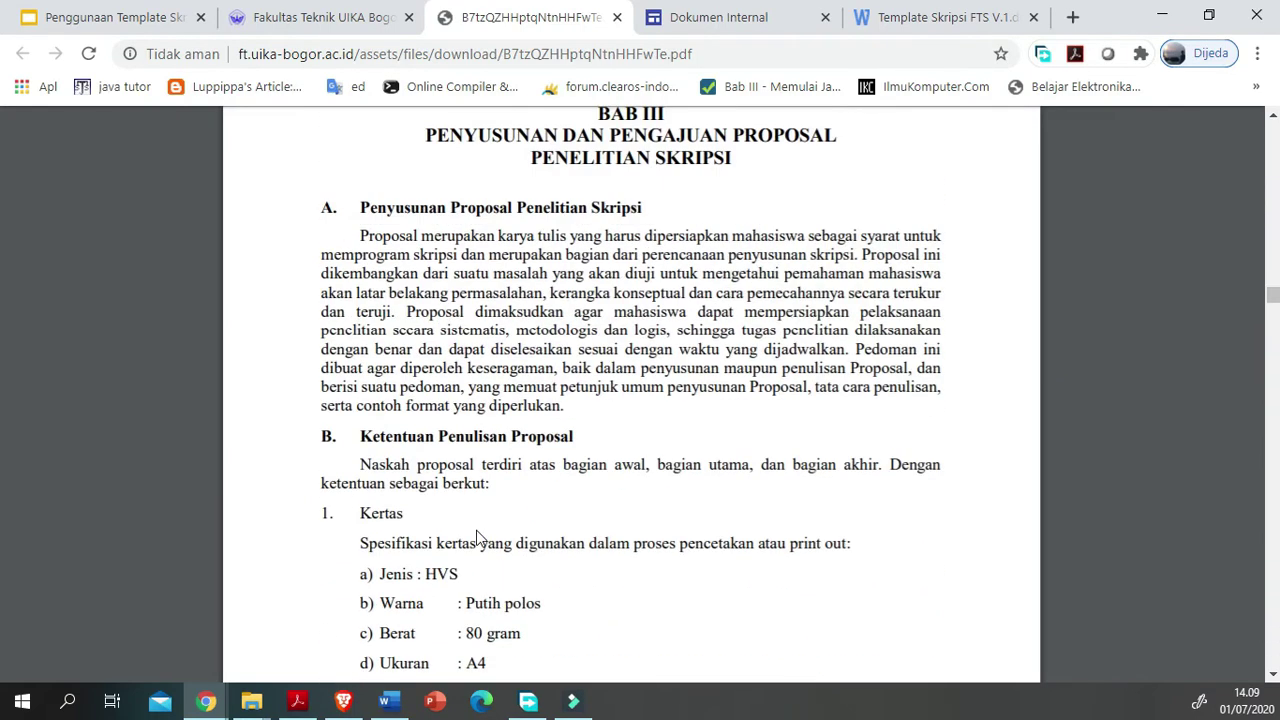
{"action": "scroll", "coordinate": [630, 530], "scroll_direction": "up", "scroll_amount": 3}
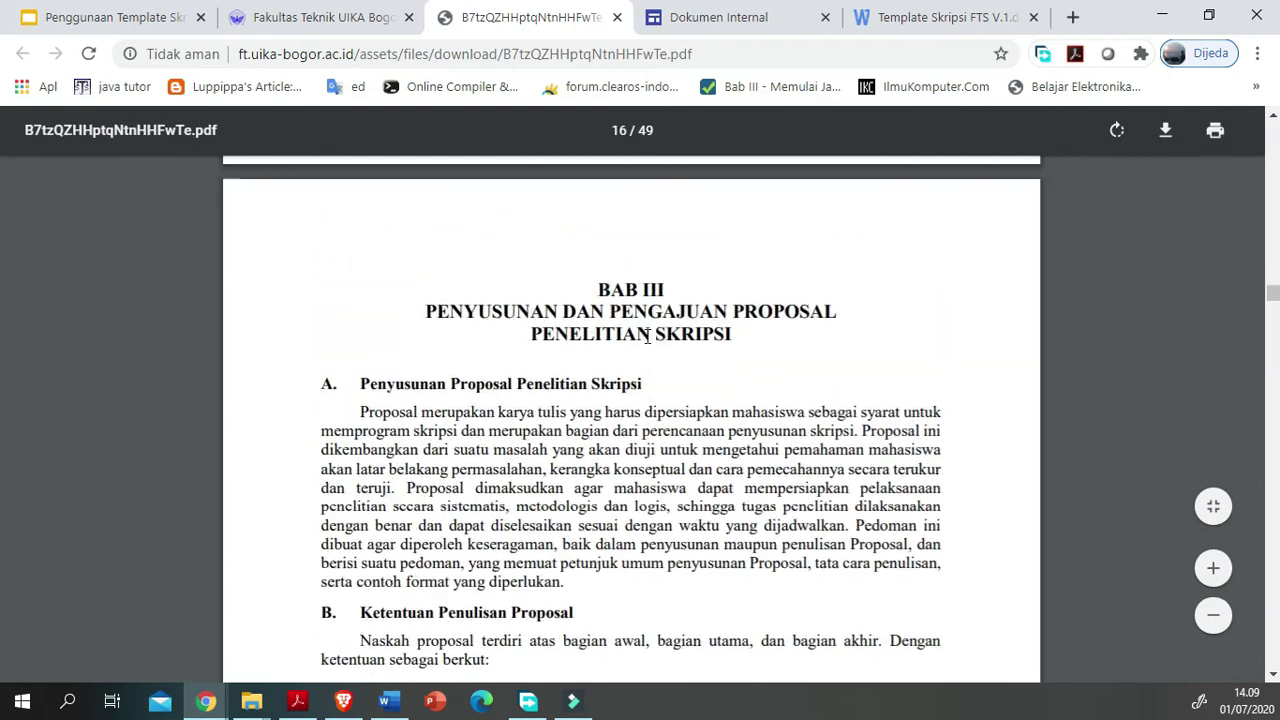
{"action": "scroll", "coordinate": [415, 551], "scroll_direction": "down", "scroll_amount": 4}
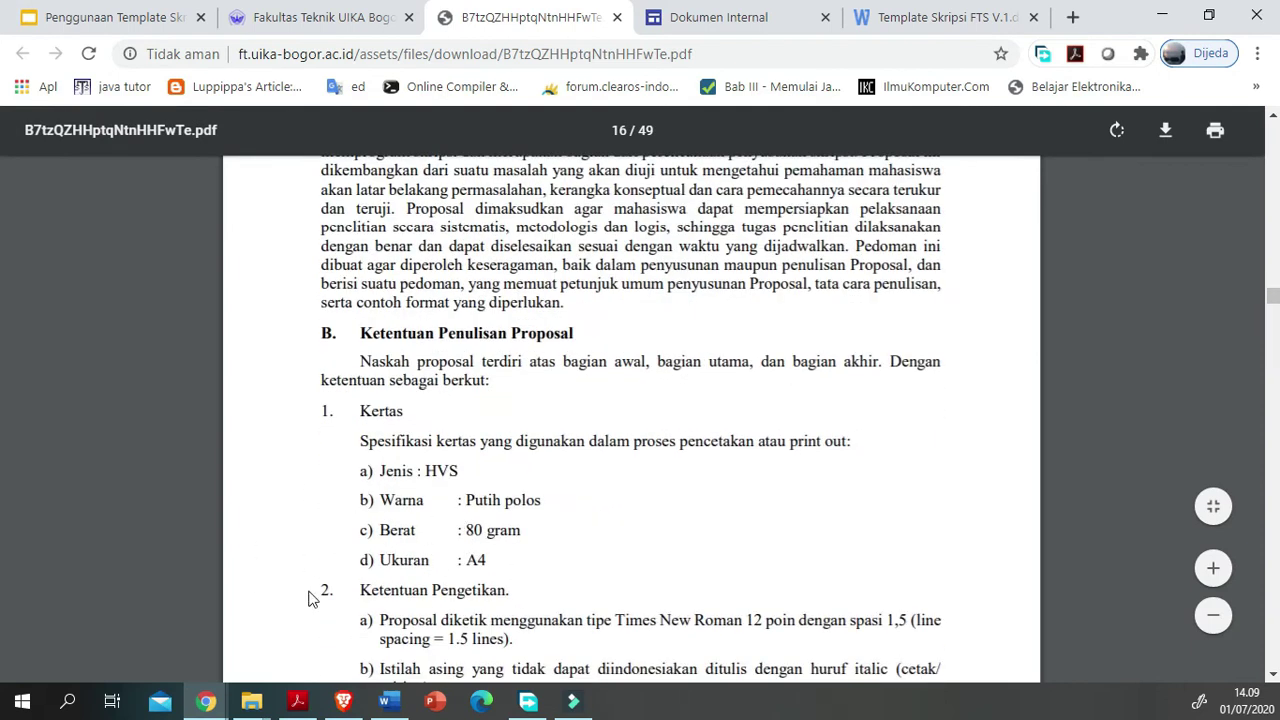
{"action": "scroll", "coordinate": [340, 598], "scroll_direction": "up", "scroll_amount": 3}
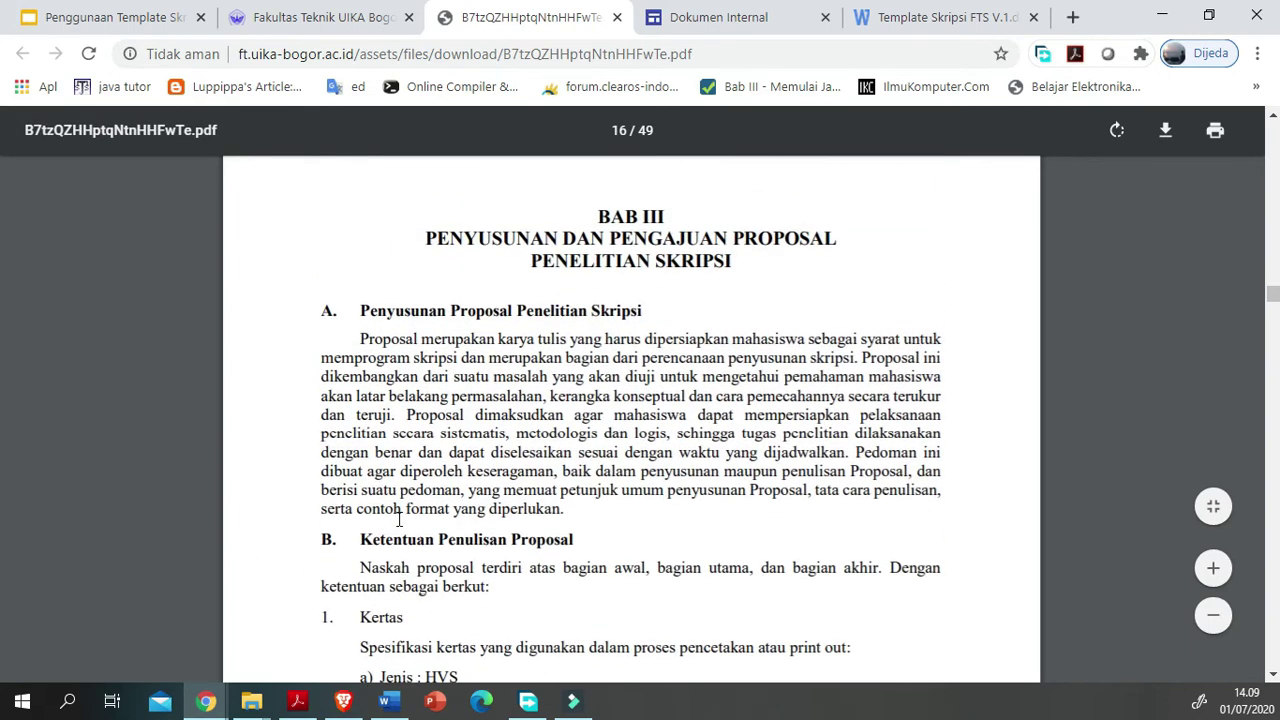
{"action": "scroll", "coordinate": [399, 519], "scroll_direction": "down", "scroll_amount": 3}
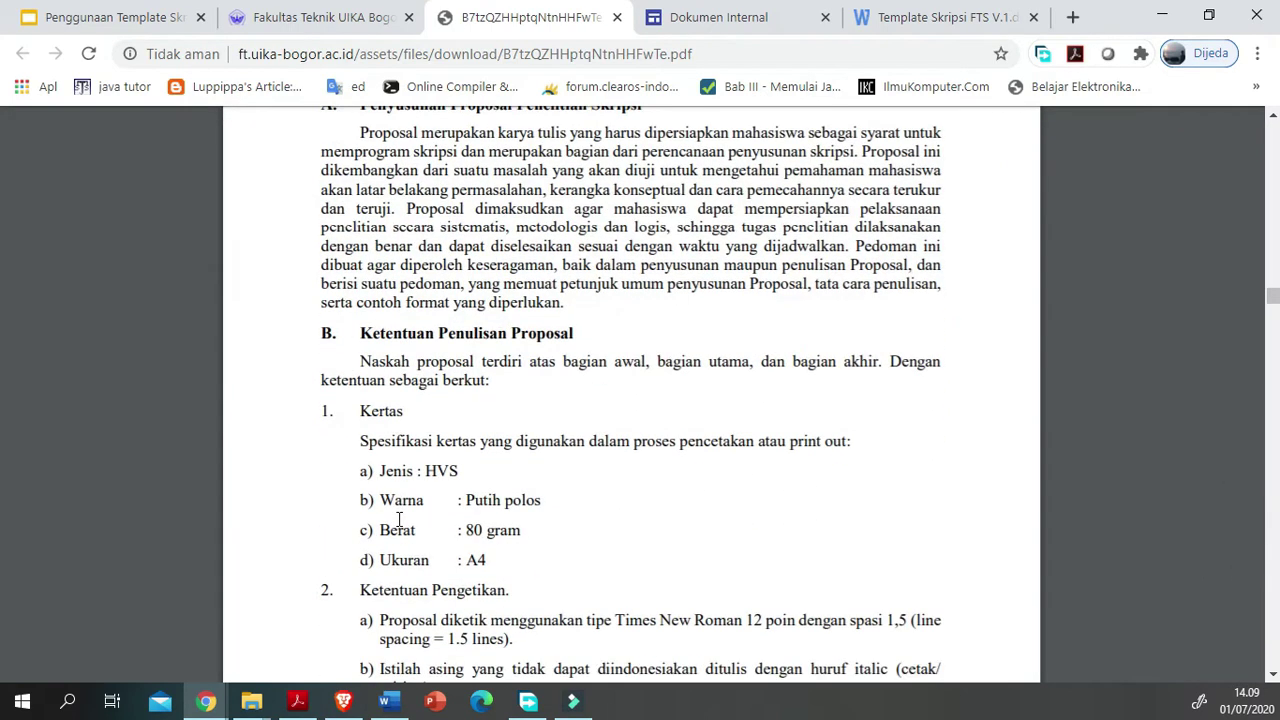
{"action": "scroll", "coordinate": [399, 519], "scroll_direction": "down", "scroll_amount": 3}
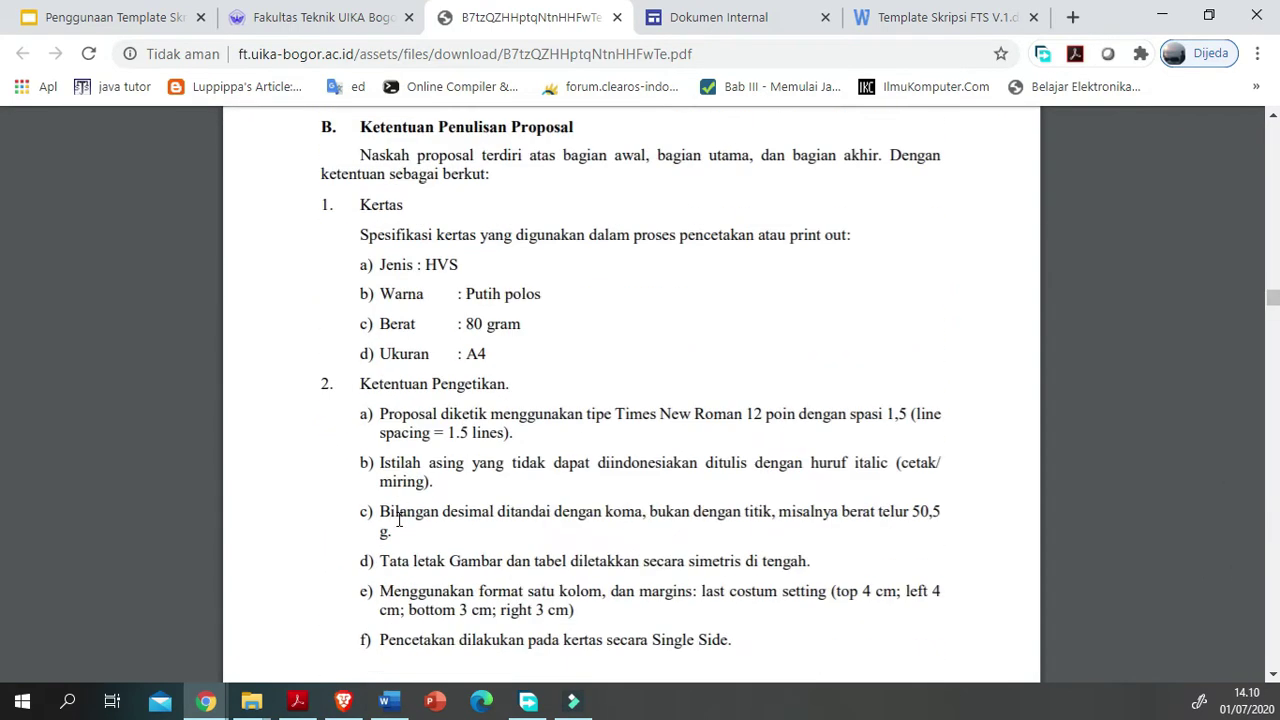
{"action": "scroll", "coordinate": [399, 519], "scroll_direction": "down", "scroll_amount": 20}
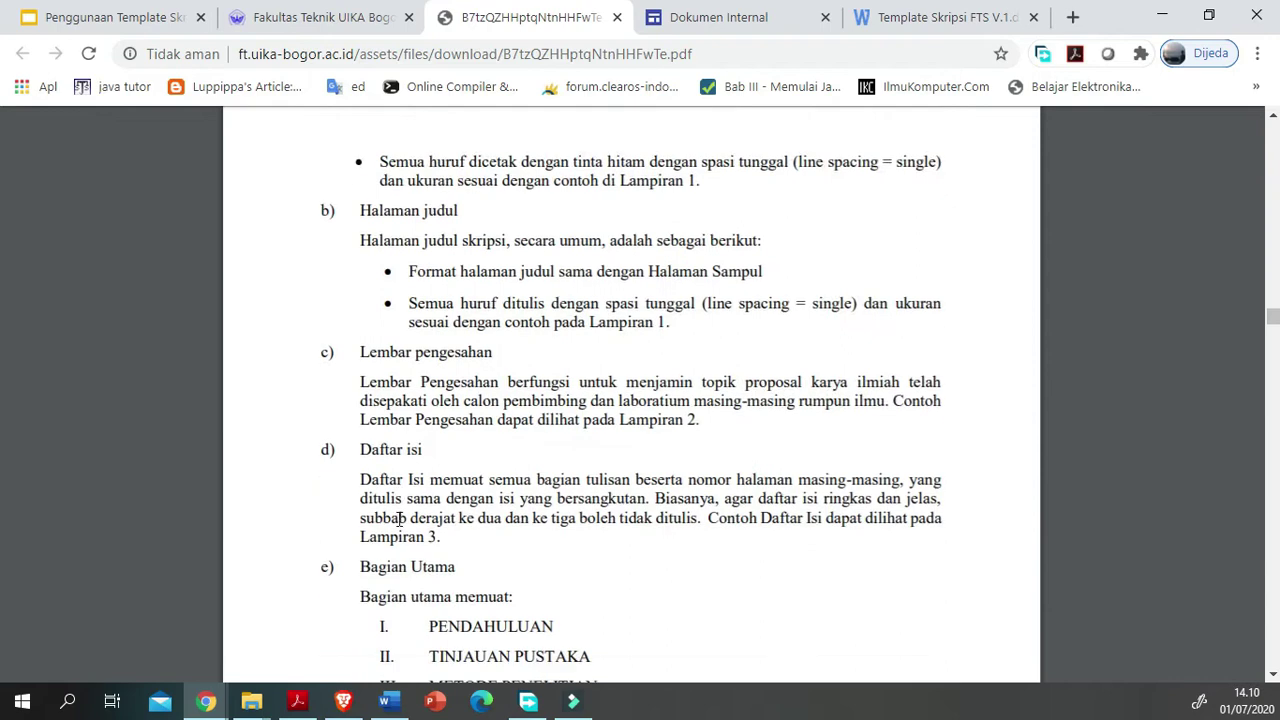
{"action": "scroll", "coordinate": [399, 519], "scroll_direction": "down", "scroll_amount": 20}
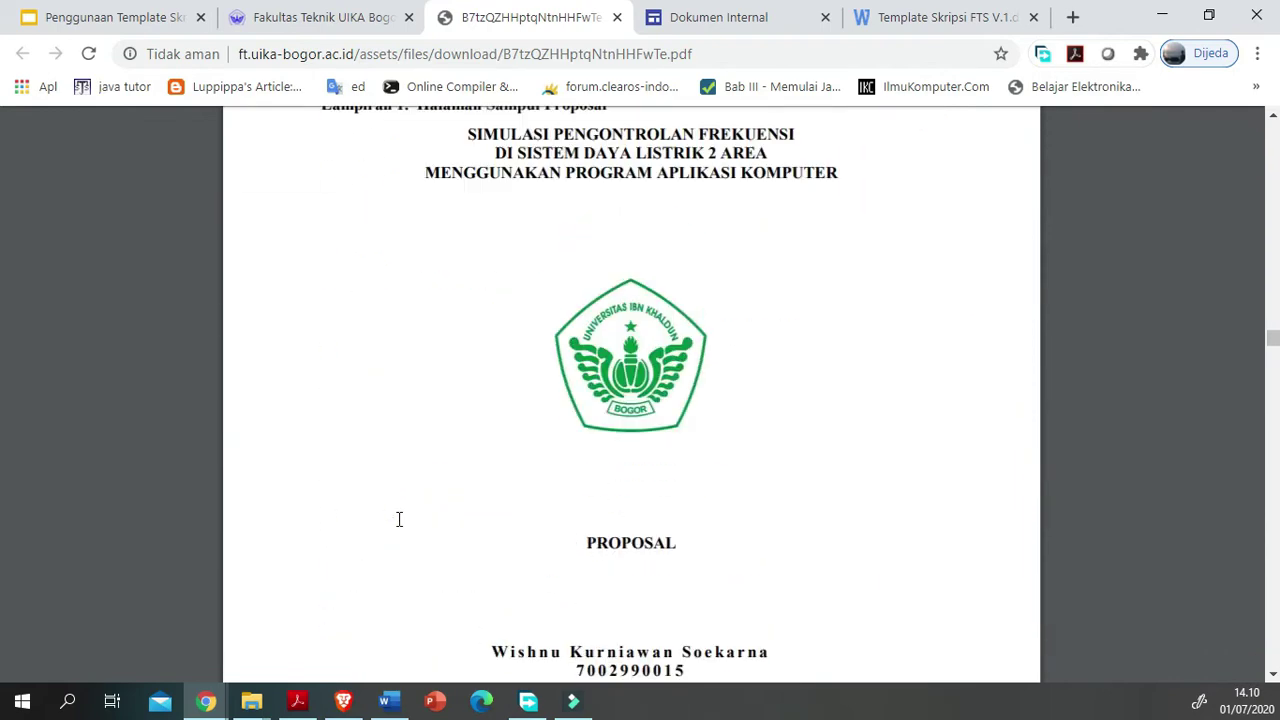
{"action": "scroll", "coordinate": [399, 527], "scroll_direction": "down", "scroll_amount": 20}
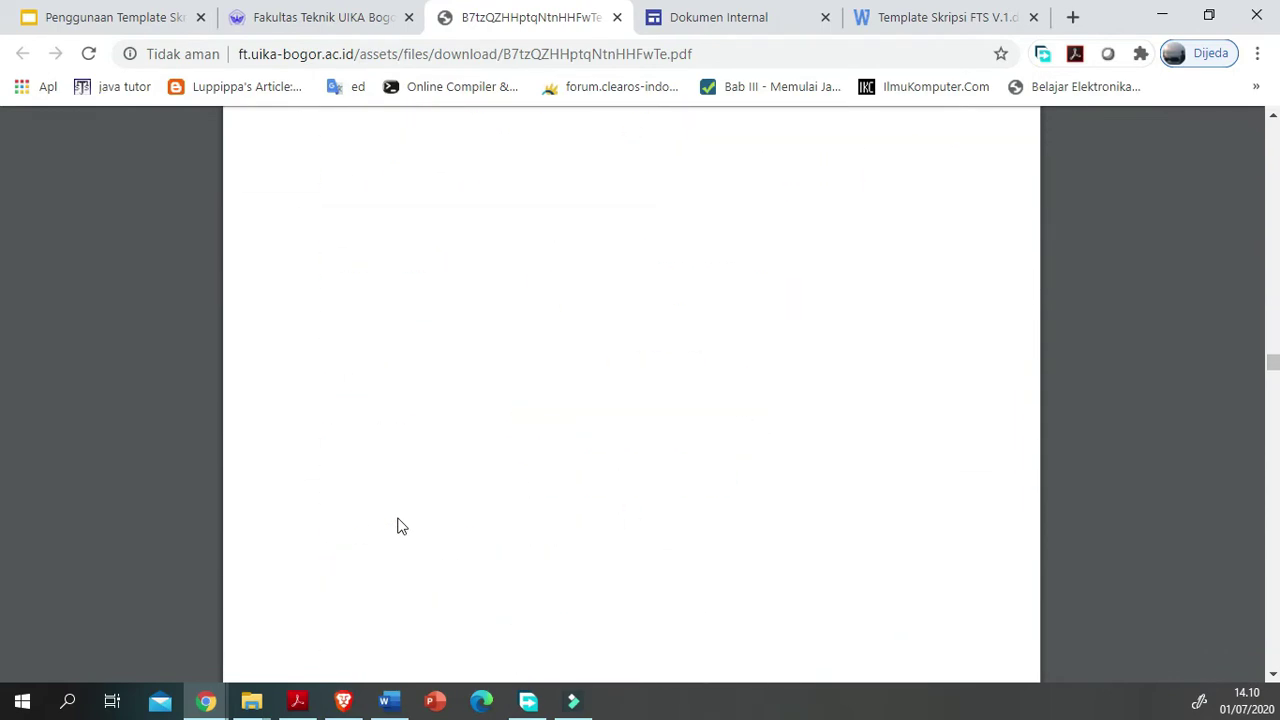
{"action": "scroll", "coordinate": [399, 527], "scroll_direction": "down", "scroll_amount": 20}
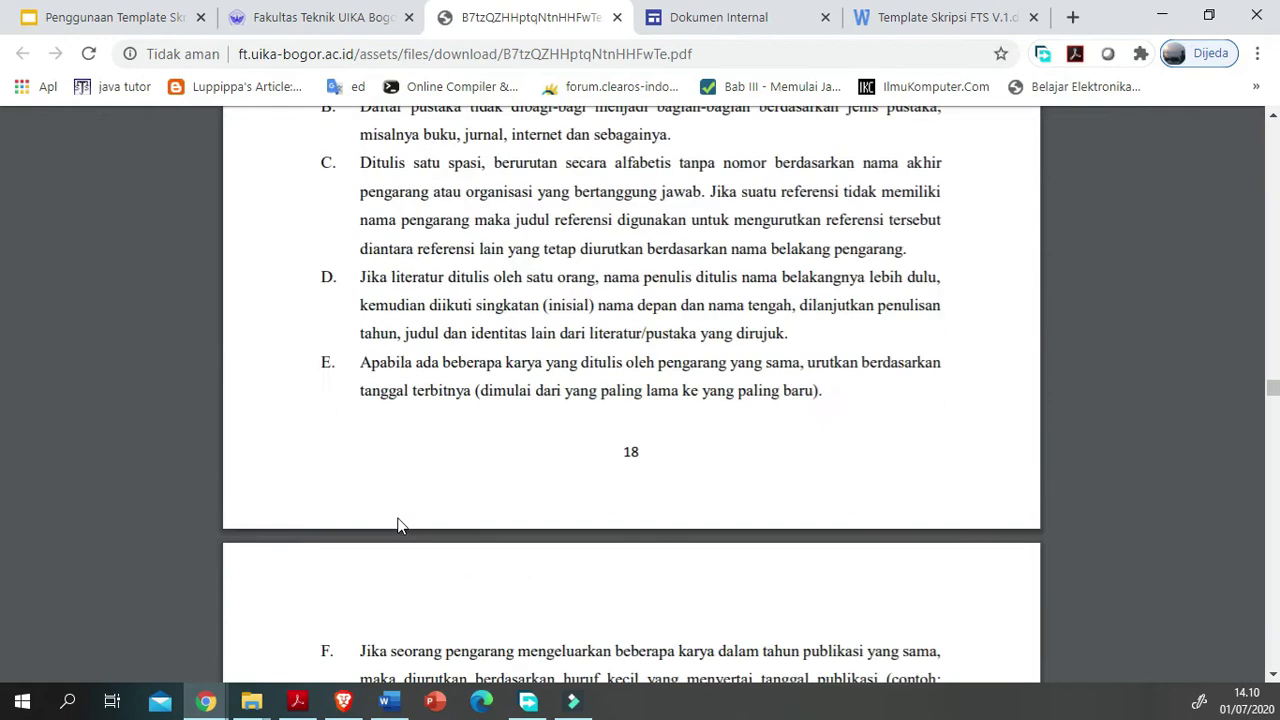
{"action": "scroll", "coordinate": [399, 526], "scroll_direction": "down", "scroll_amount": 15}
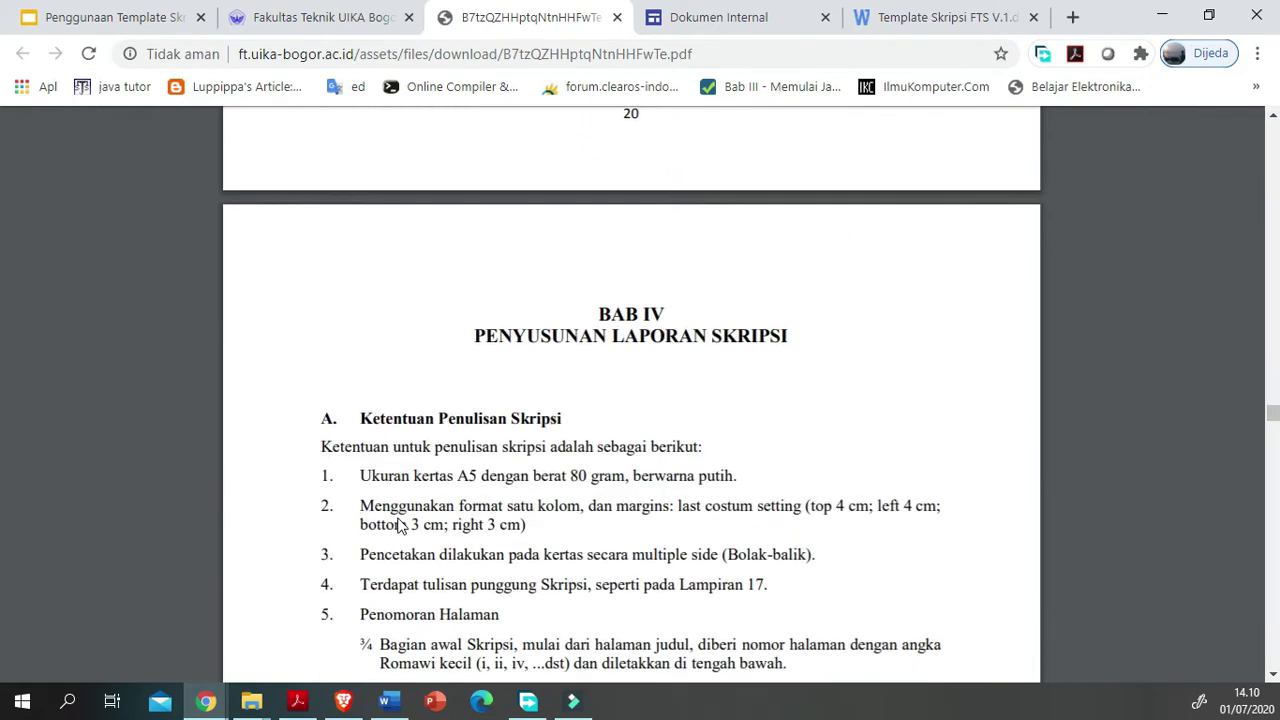
{"action": "scroll", "coordinate": [399, 527], "scroll_direction": "down", "scroll_amount": 2}
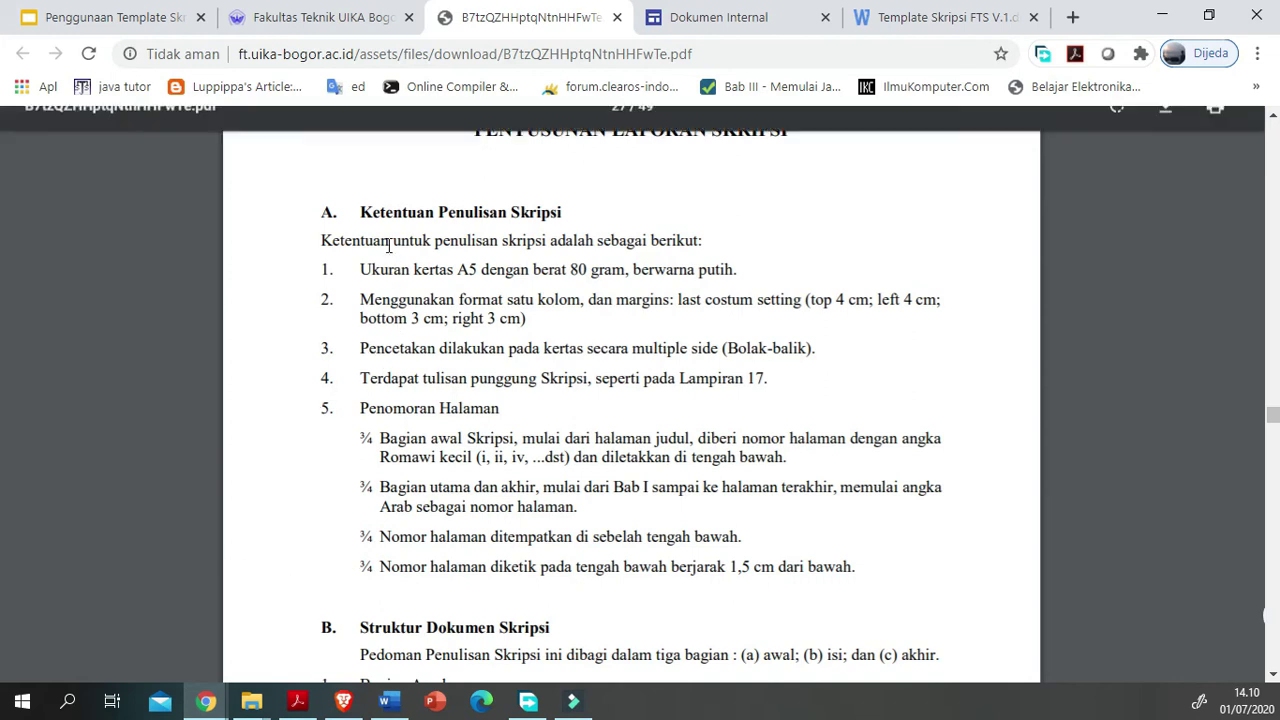
{"action": "scroll", "coordinate": [445, 395], "scroll_direction": "down", "scroll_amount": 1}
{"action": "scroll", "coordinate": [257, 409], "scroll_direction": "up", "scroll_amount": 1}
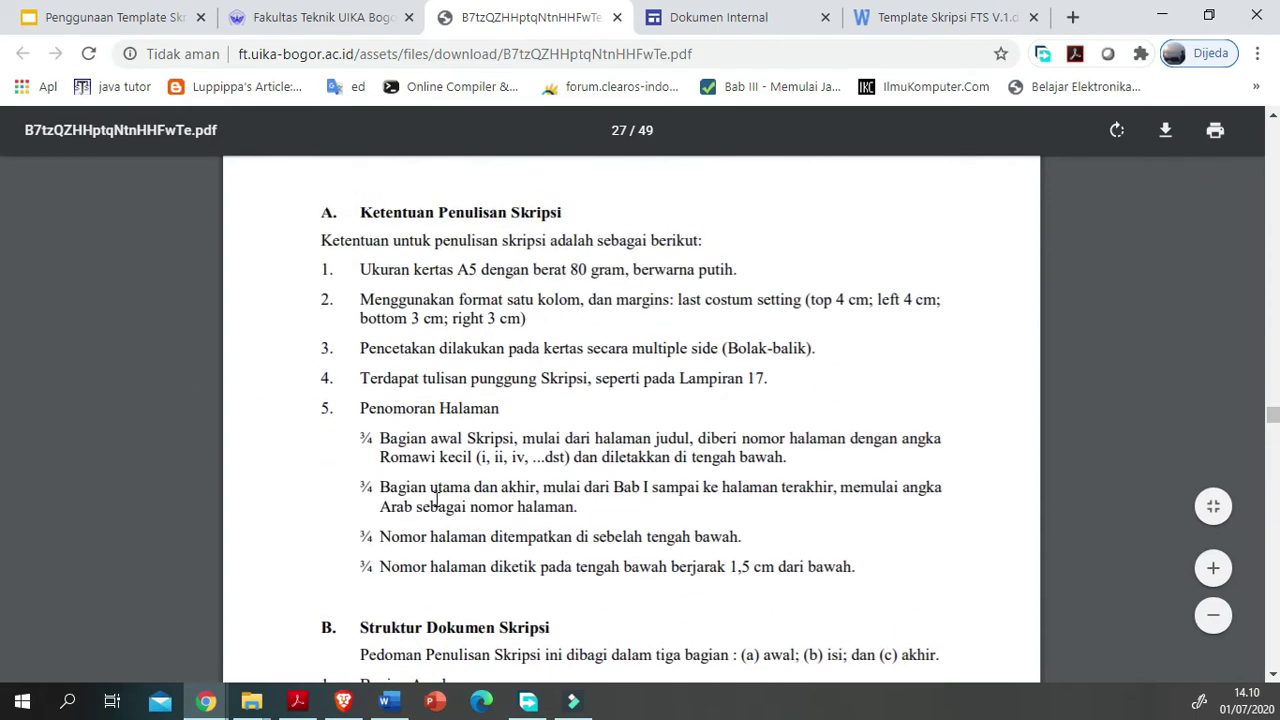
{"action": "scroll", "coordinate": [436, 500], "scroll_direction": "up", "scroll_amount": 1}
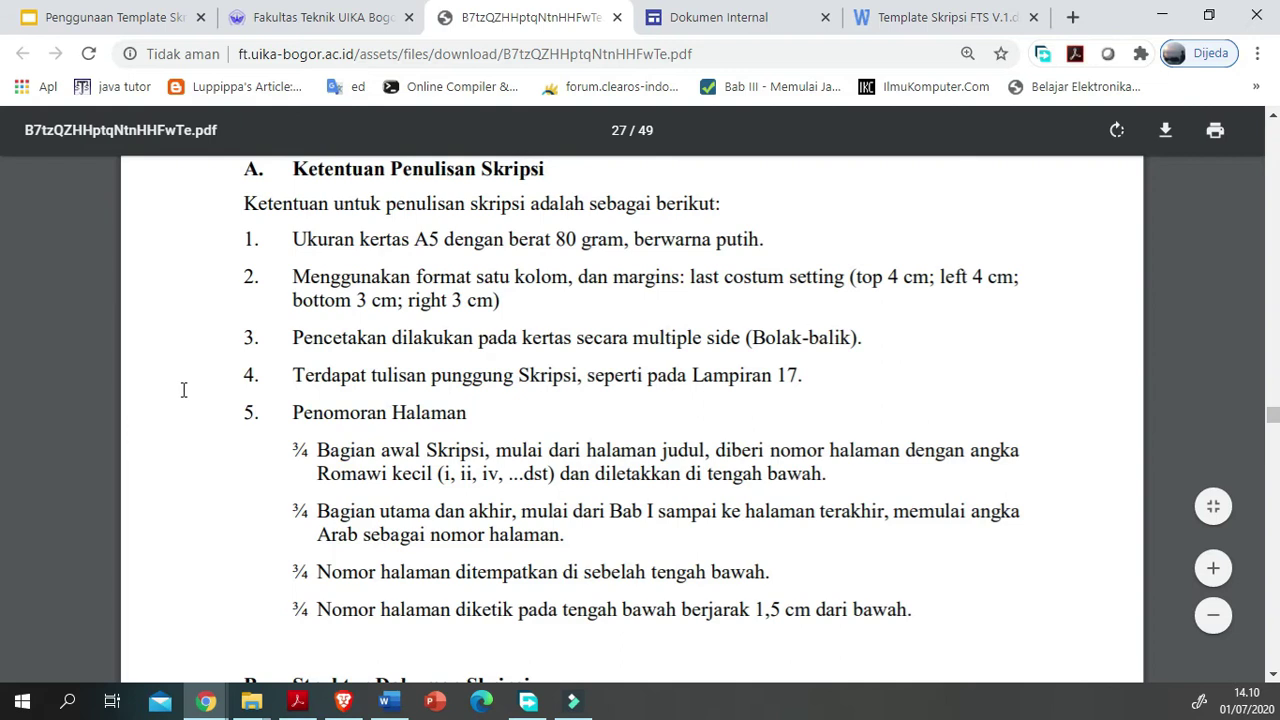
Step: Highlight item 1's A5, 80-gram white paper rule, then bring Word forward
{"action": "left_click_drag", "start_coordinate": [60, 302], "coordinate": [228, 308]}
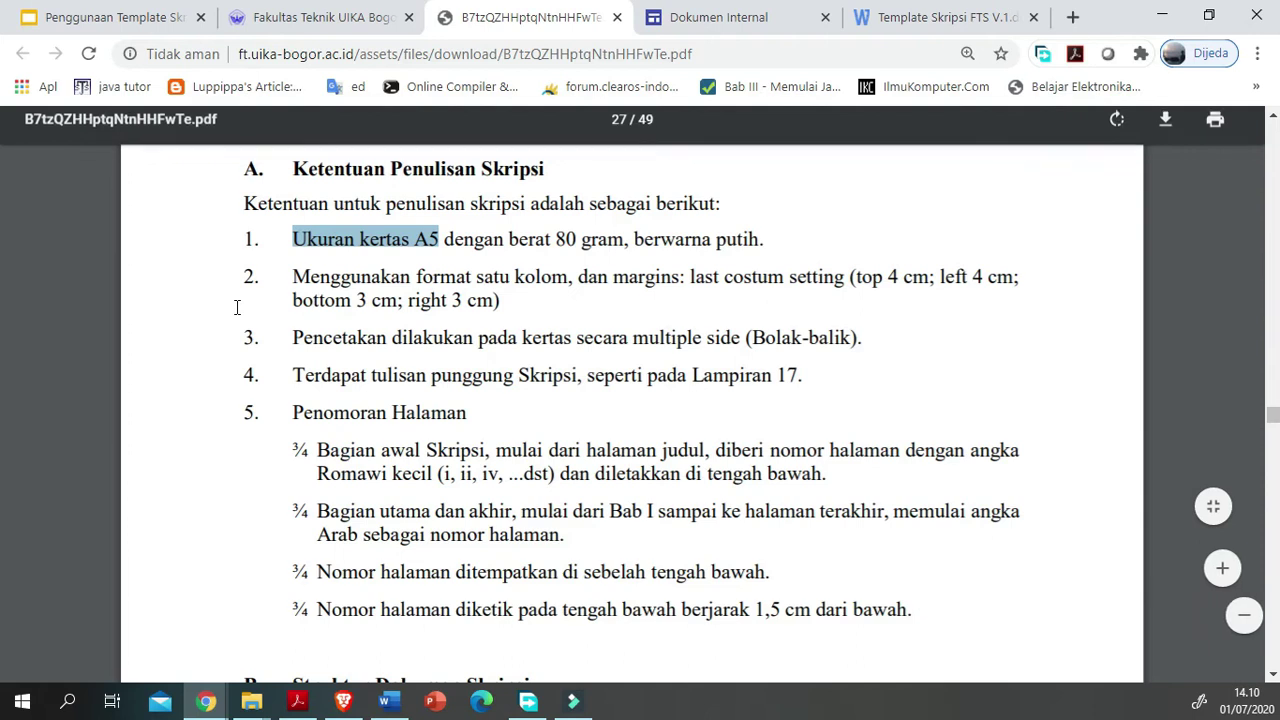
{"action": "left_click_drag", "start_coordinate": [237, 307], "coordinate": [401, 316]}
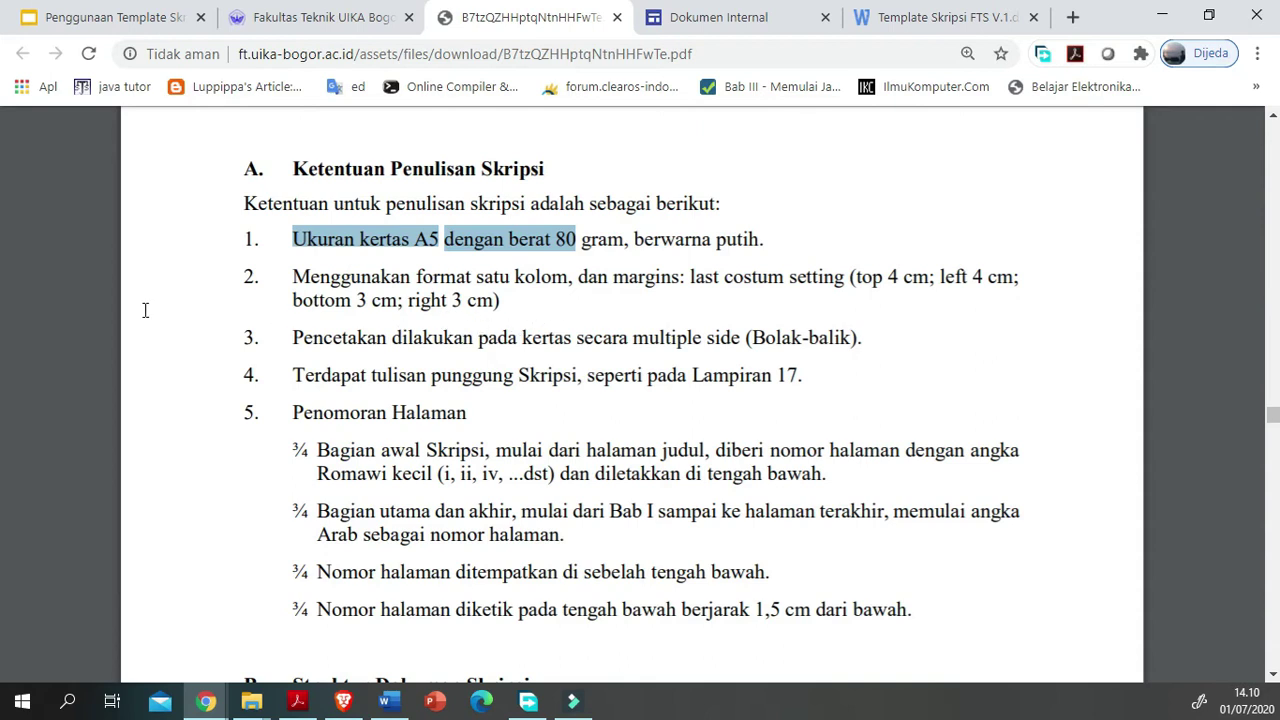
{"action": "left_click", "coordinate": [52, 300]}
{"action": "left_click_drag", "start_coordinate": [59, 294], "coordinate": [652, 317]}
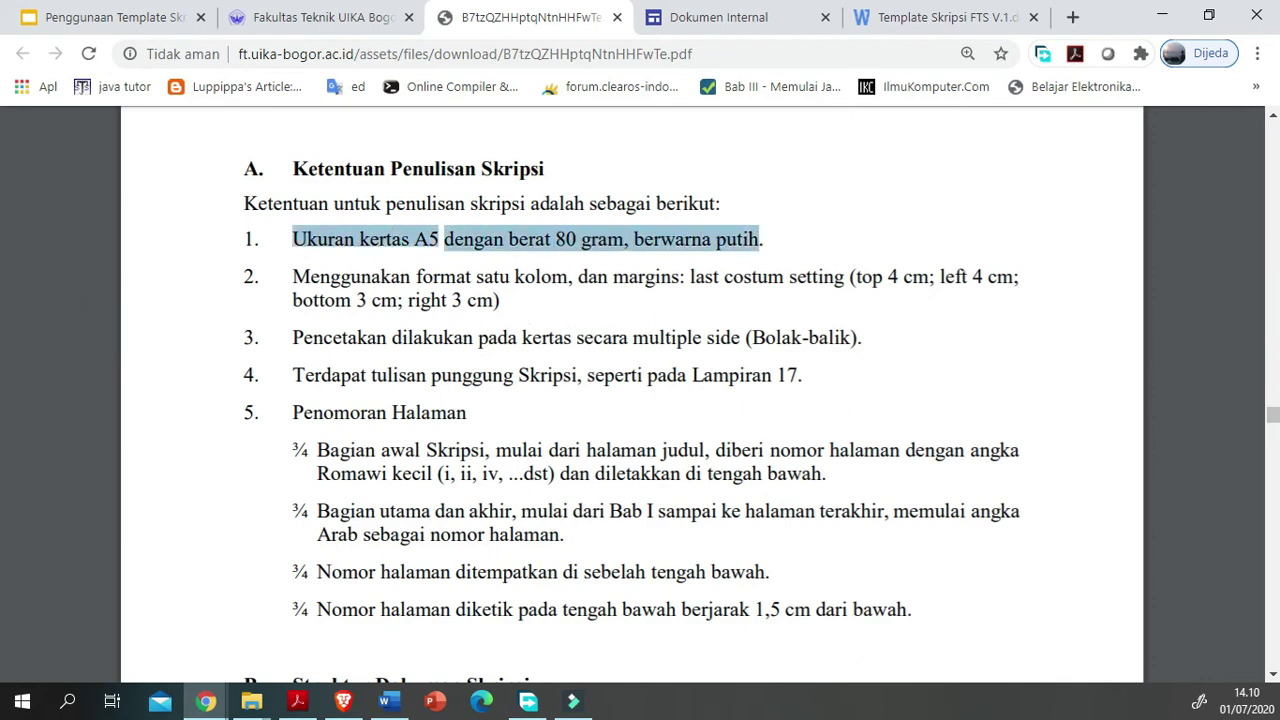
{"action": "left_click", "coordinate": [389, 701]}
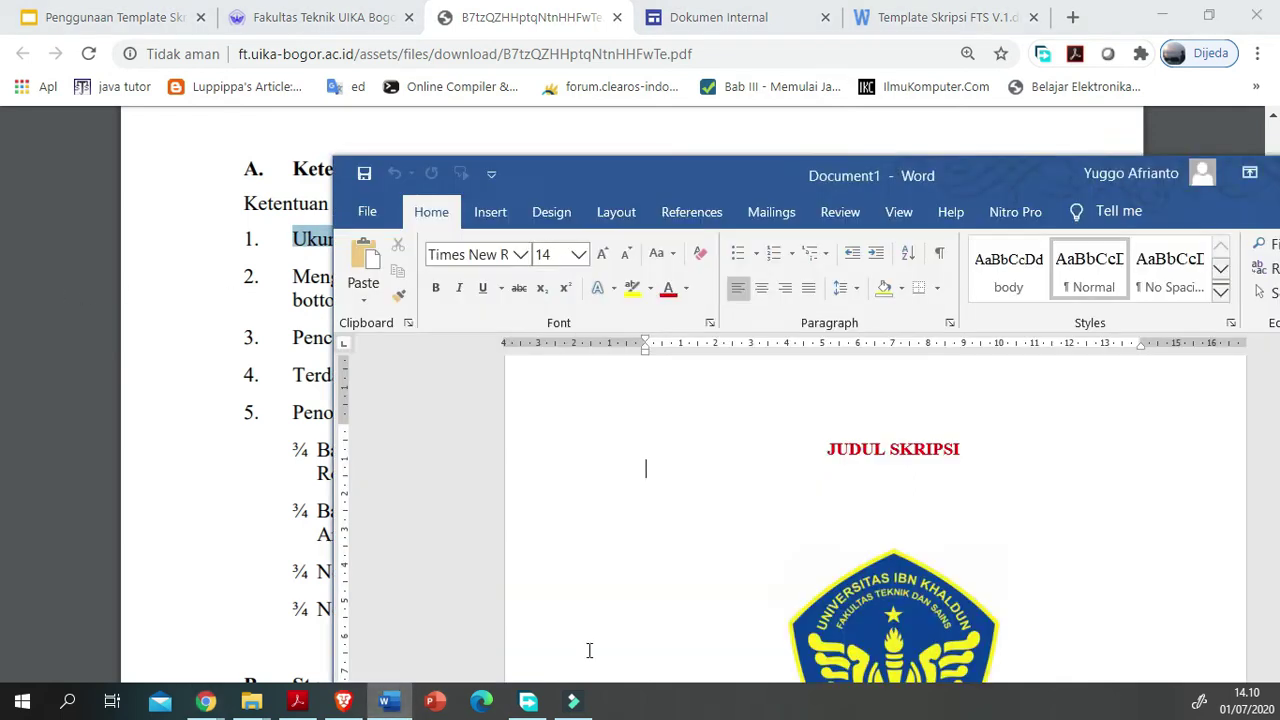
Step: Place the cursor on the cover page and move the Word window up and left
{"action": "left_click", "coordinate": [646, 466]}
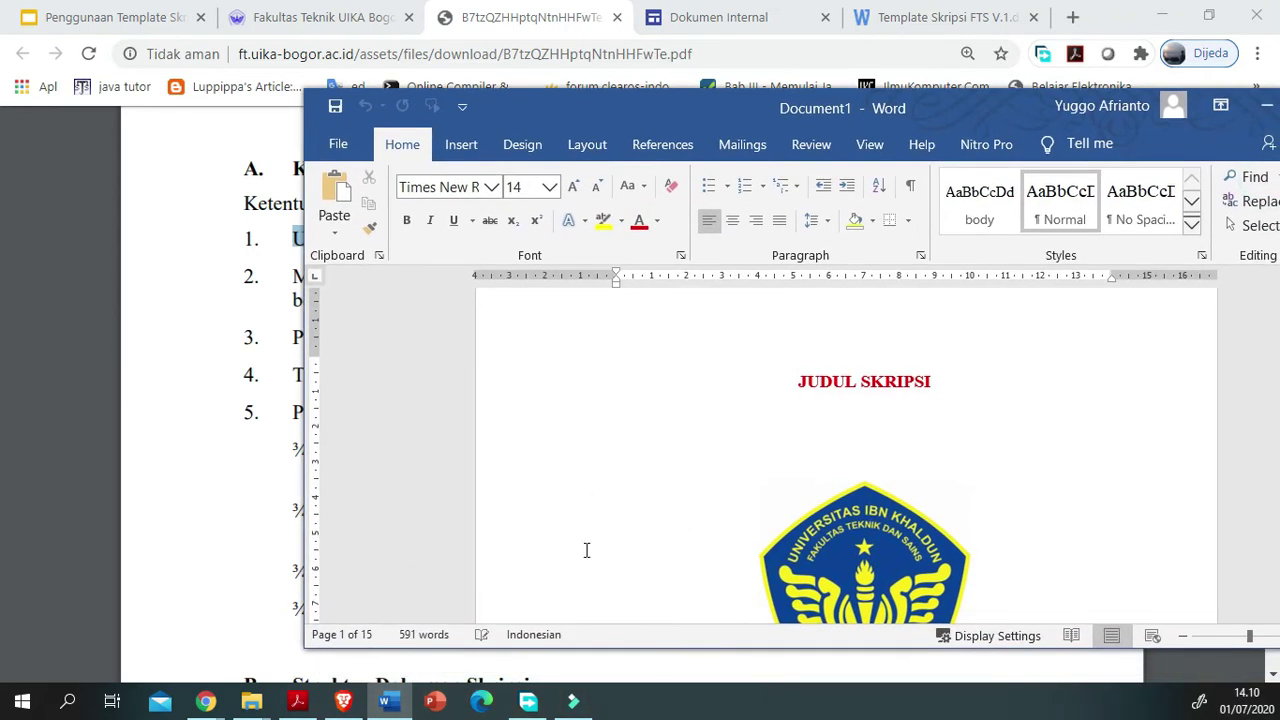
{"action": "scroll", "coordinate": [587, 550], "scroll_direction": "down", "scroll_amount": 6}
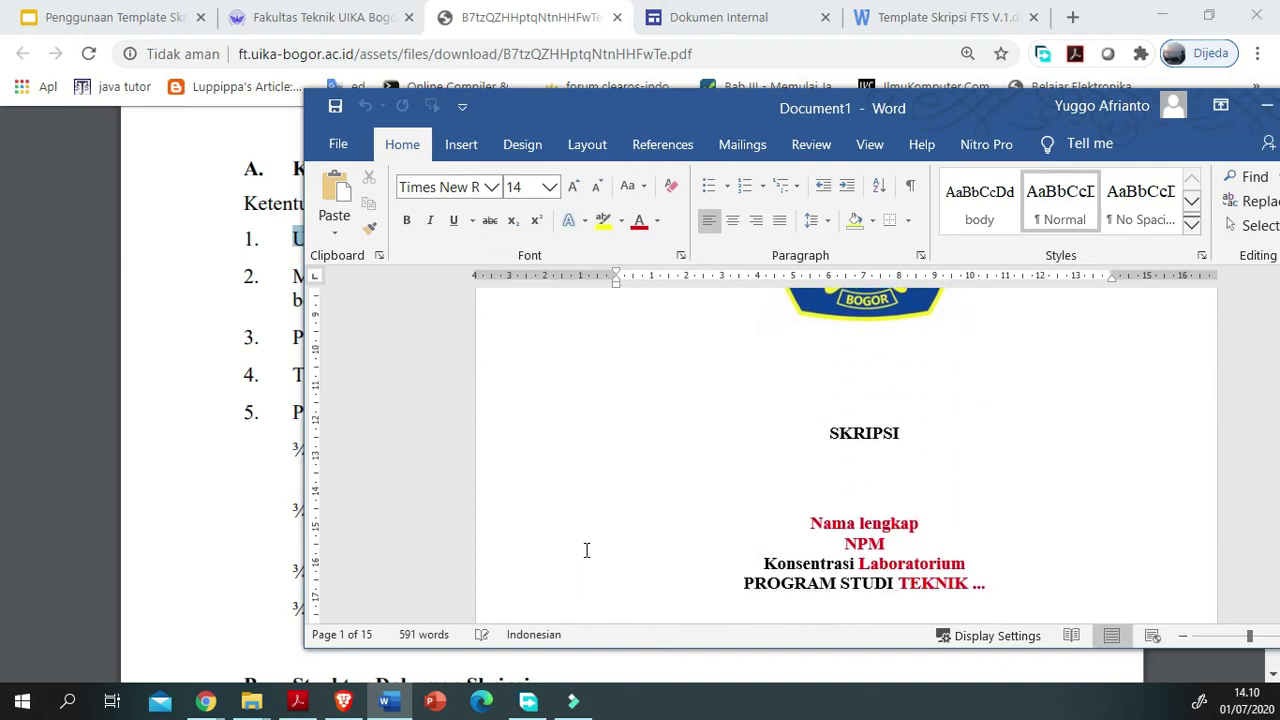
{"action": "left_click_drag", "start_coordinate": [558, 134], "coordinate": [343, 89]}
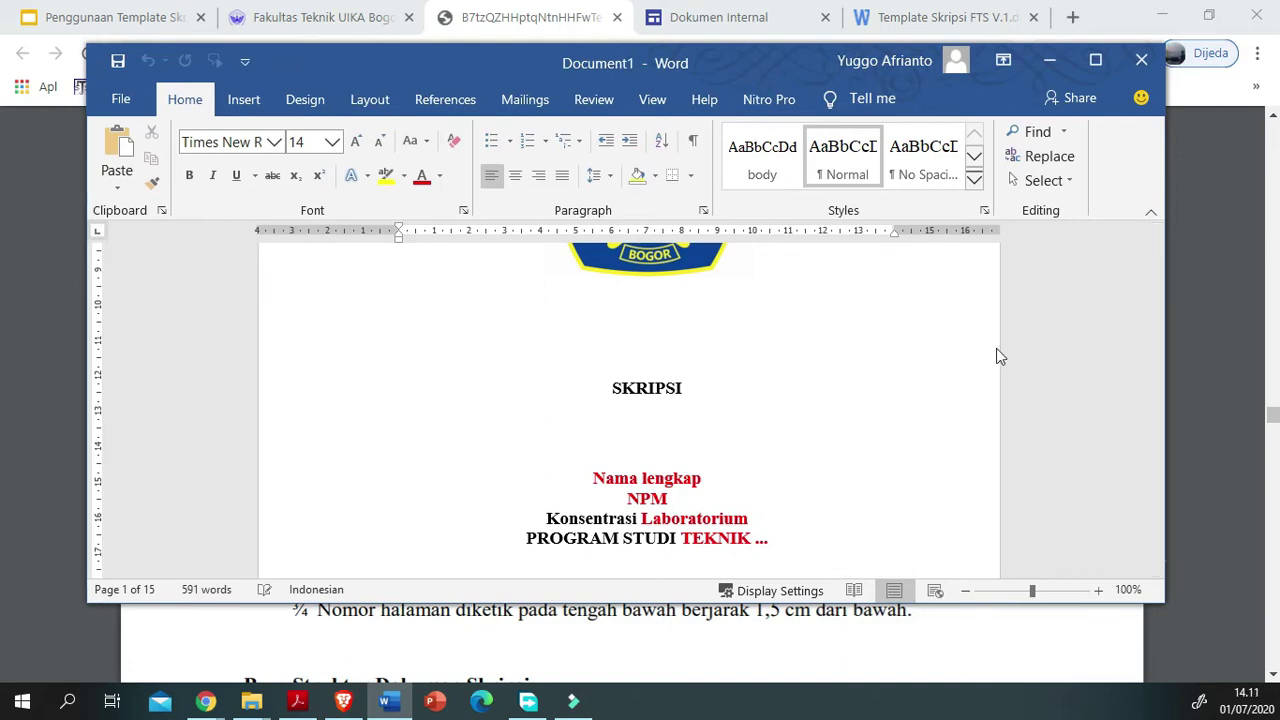
Step: Highlight the PDF's paper-size and margin rules (items 1 and 2) to compare with the template
{"action": "key", "text": "alt+Tab"}
{"action": "left_click_drag", "start_coordinate": [55, 306], "coordinate": [654, 300]}
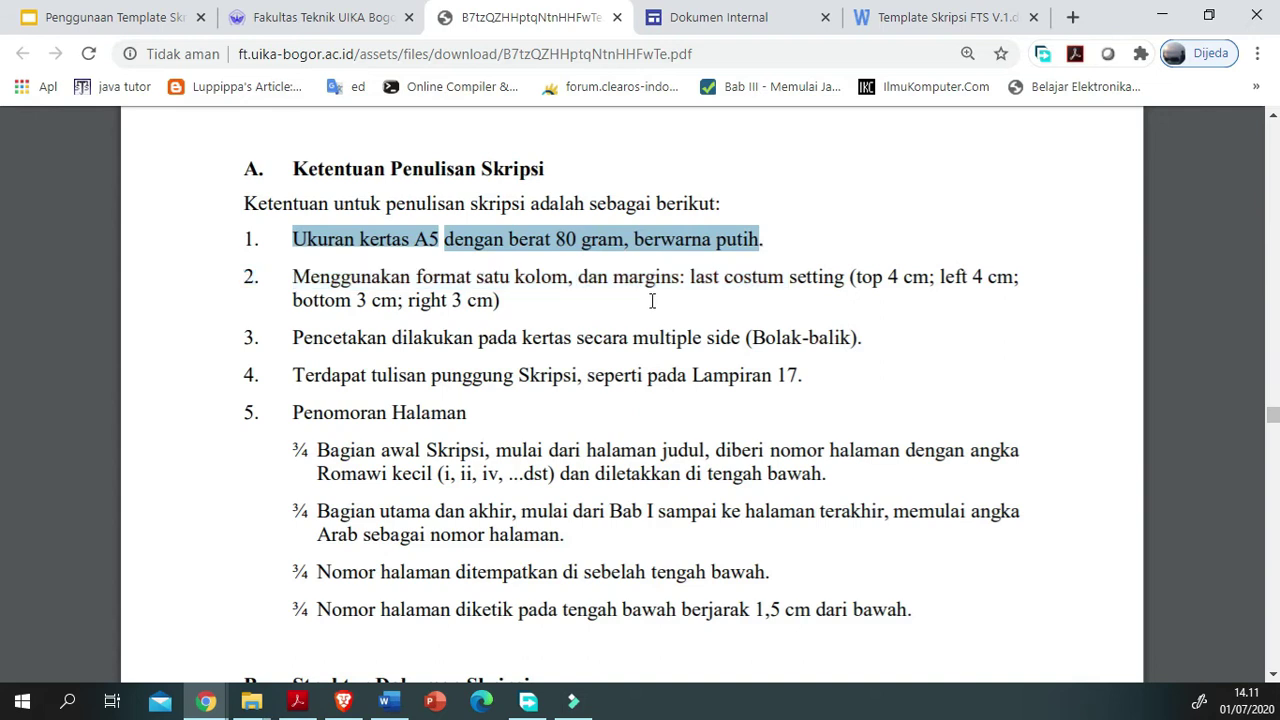
{"action": "left_click", "coordinate": [1042, 307]}
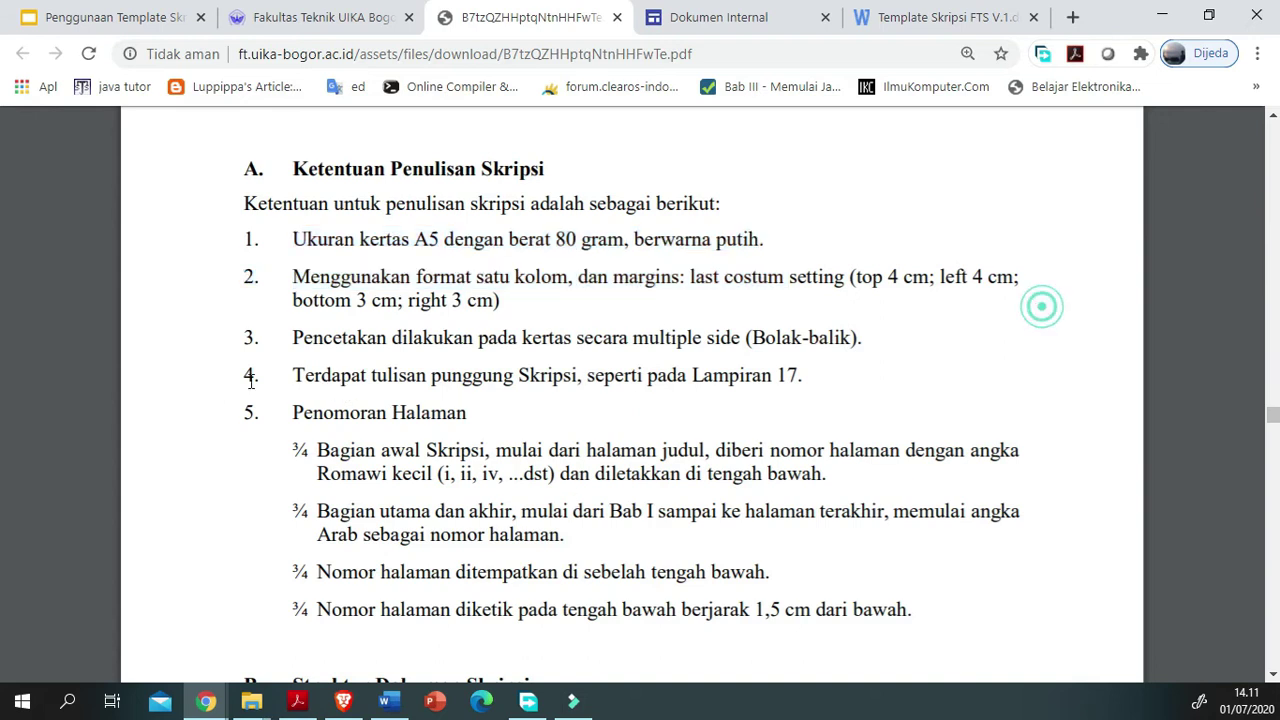
{"action": "left_click_drag", "start_coordinate": [47, 353], "coordinate": [314, 384]}
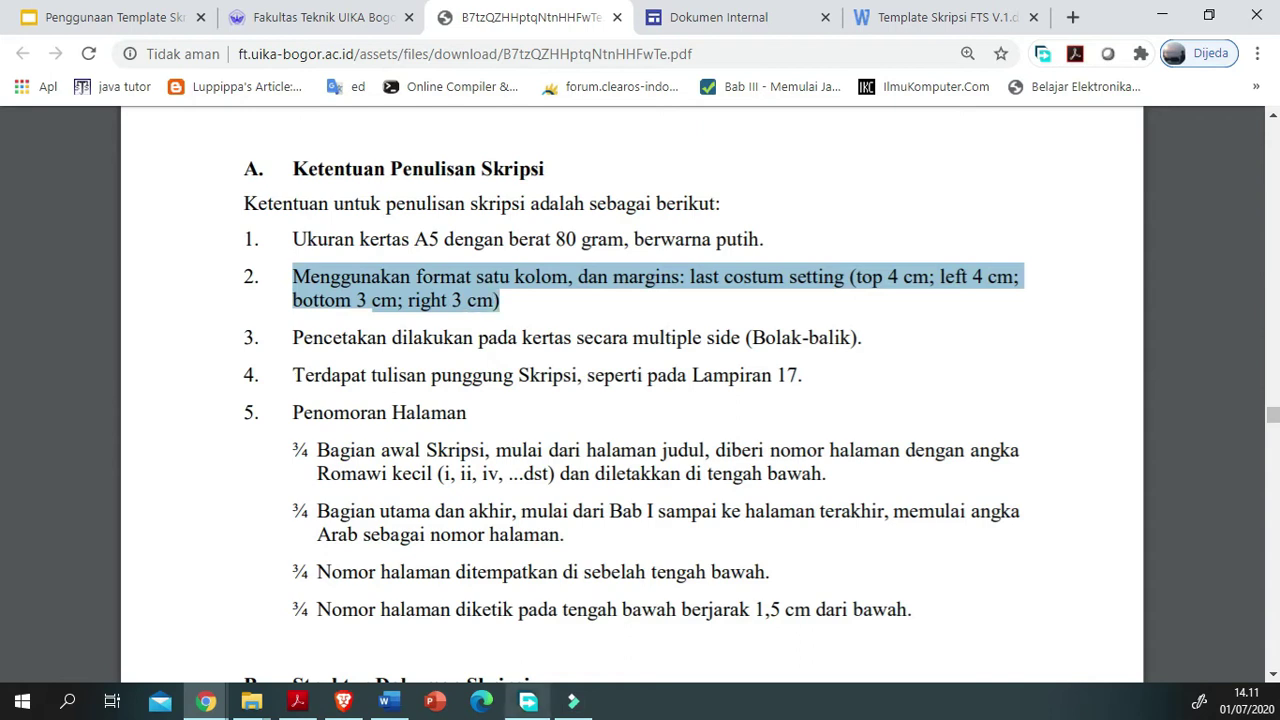
{"action": "left_click", "coordinate": [389, 701]}
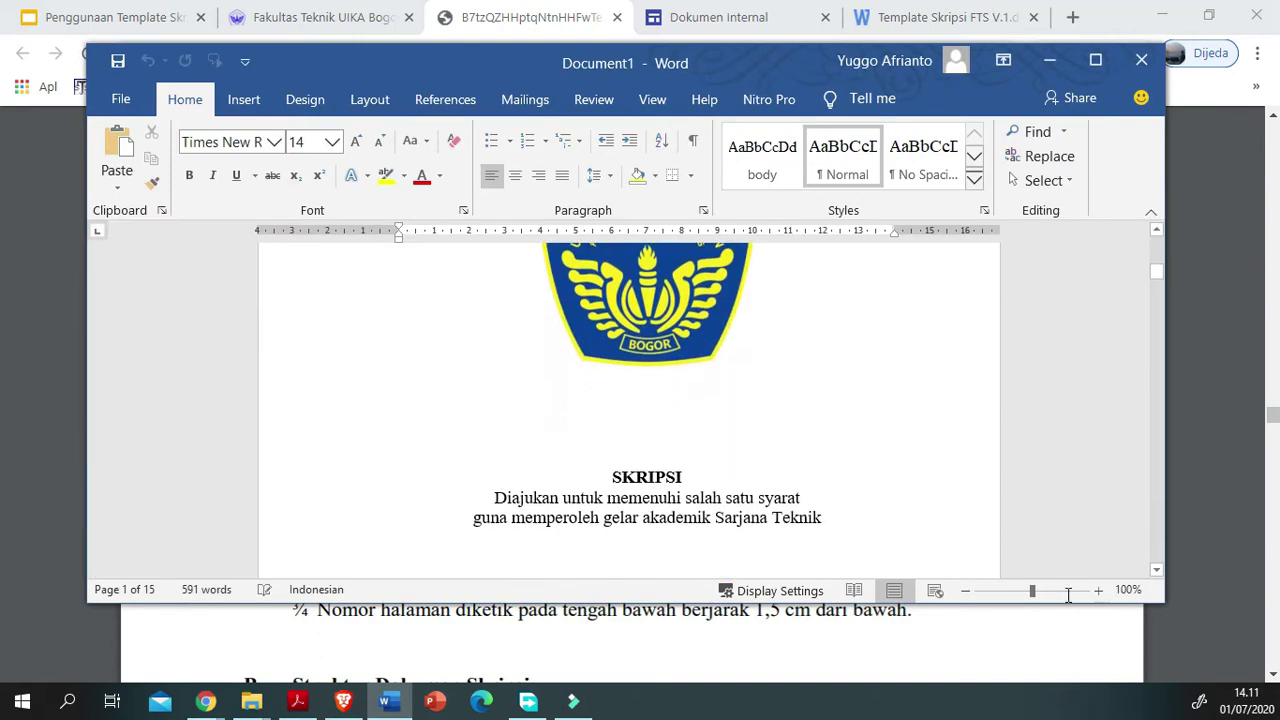
{"action": "left_click", "coordinate": [1046, 628]}
{"action": "left_click", "coordinate": [368, 449]}
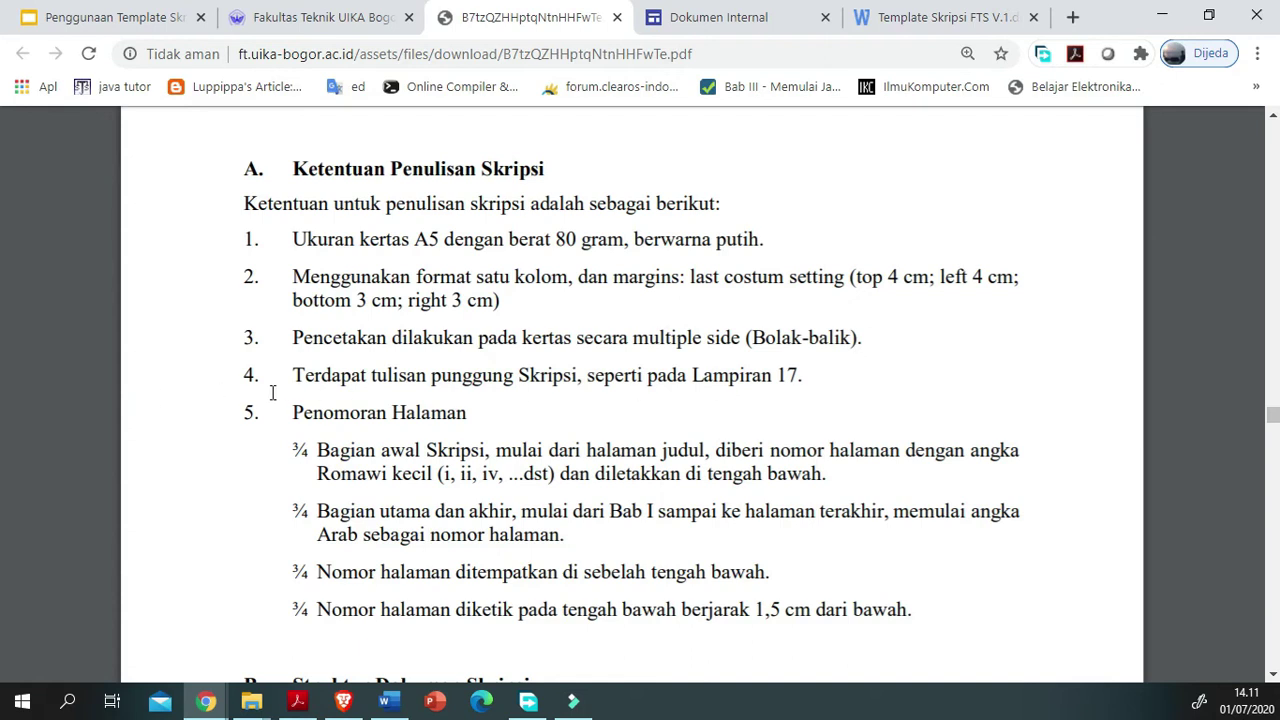
Step: Return to Word and maximize Document1 at the JUDUL SKRIPSI cover
{"action": "key", "text": "alt+Tab"}
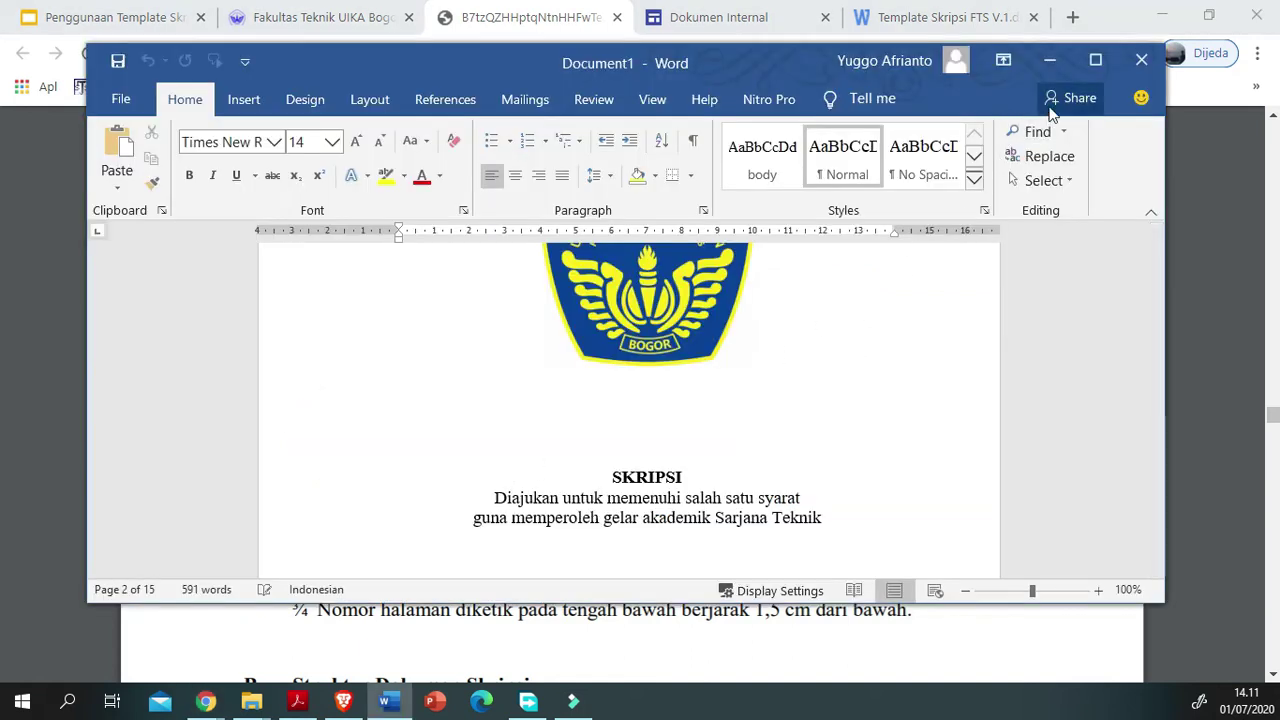
{"action": "left_click", "coordinate": [1095, 60]}
{"action": "scroll", "coordinate": [460, 470], "scroll_direction": "up", "scroll_amount": 3}
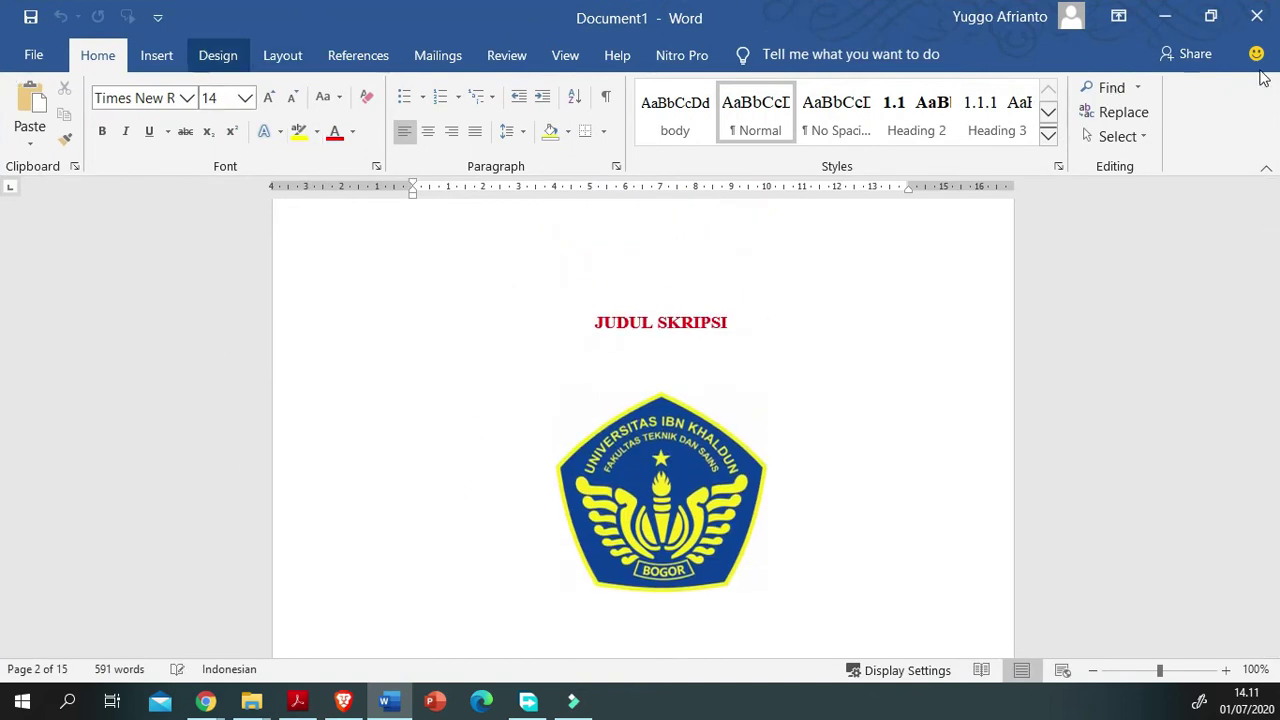
Step: Confirm the Last Custom Setting margins (top 4, left 4, bottom 3, right 3 cm) without changing them
{"action": "left_click", "coordinate": [282, 55]}
{"action": "left_click", "coordinate": [57, 121]}
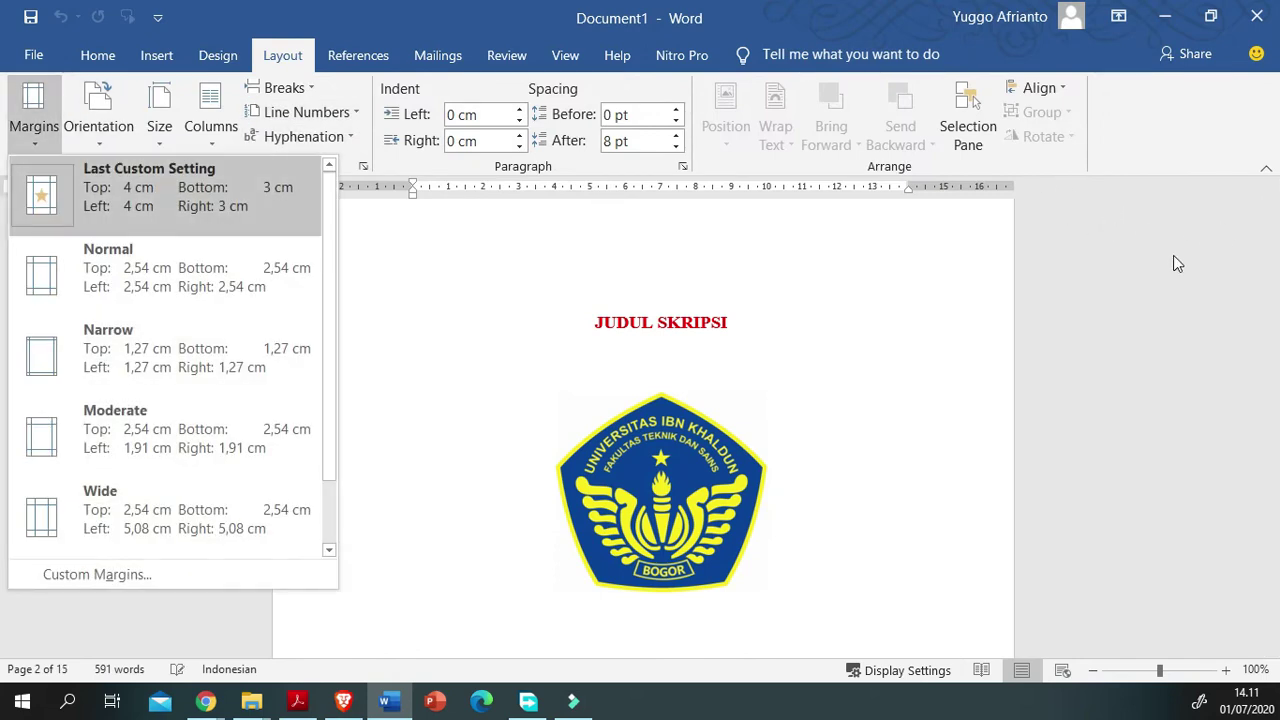
{"action": "left_click", "coordinate": [340, 358]}
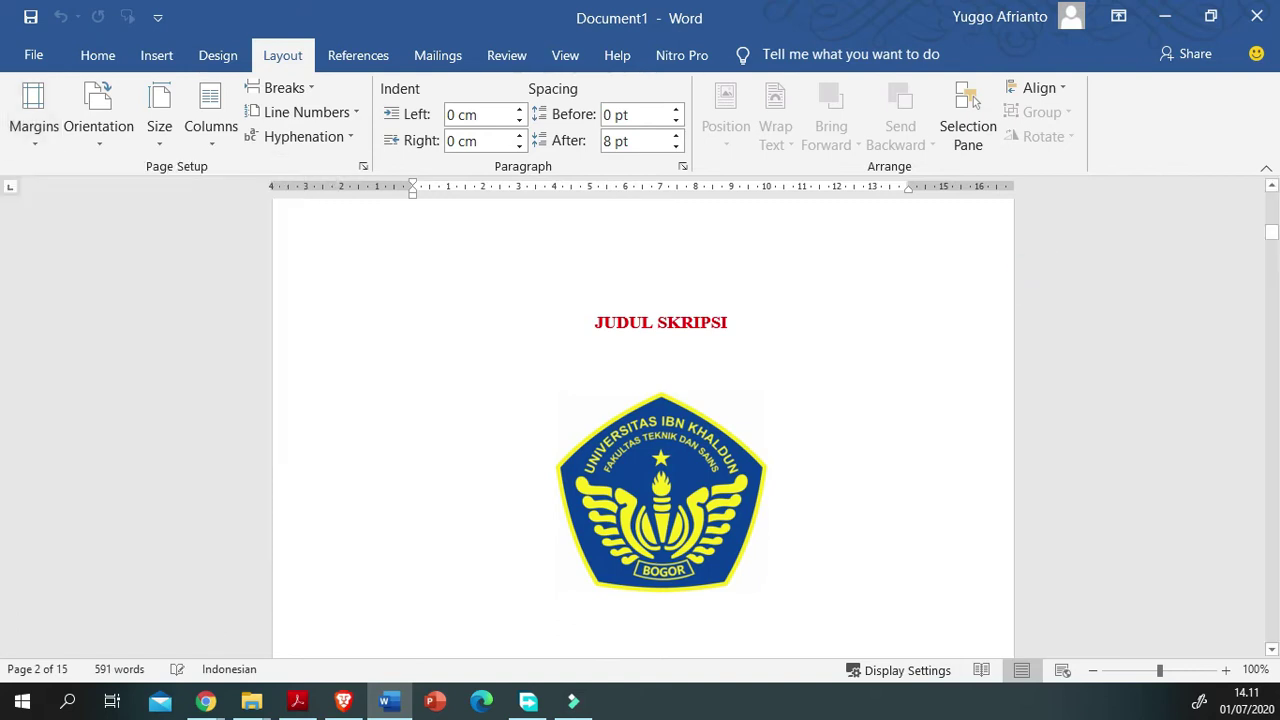
{"action": "left_click", "coordinate": [305, 620]}
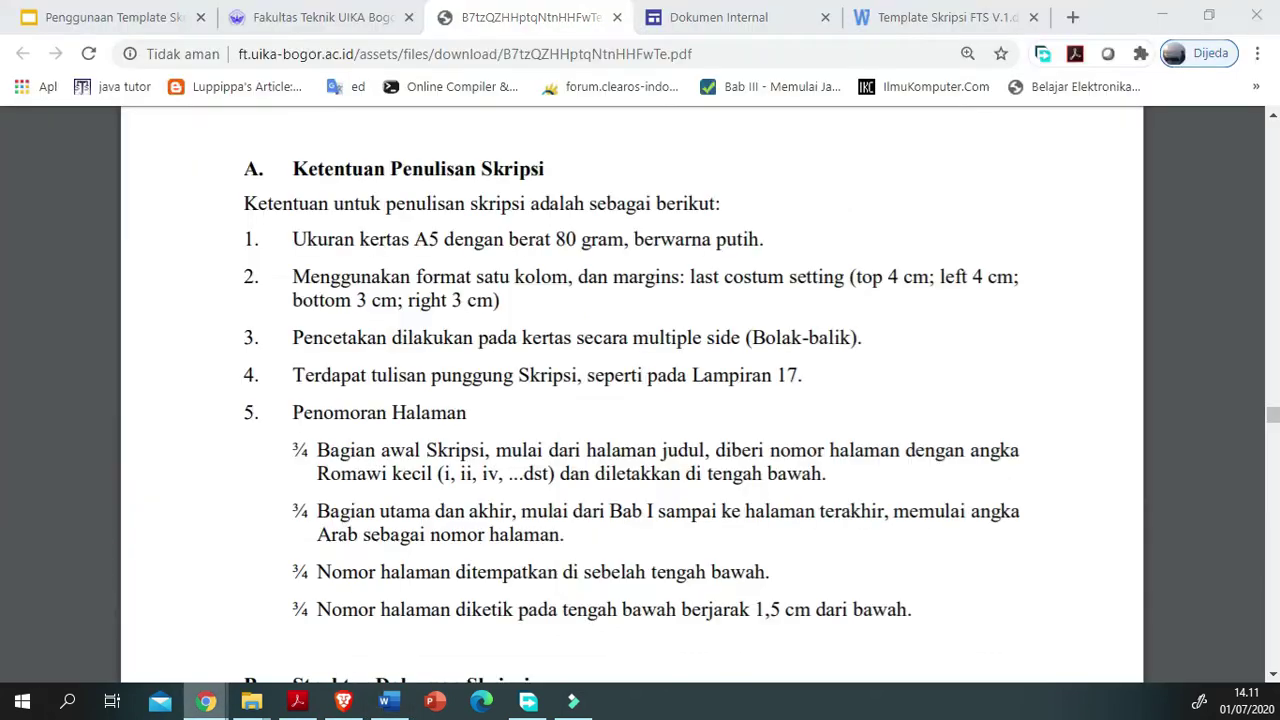
{"action": "left_click_drag", "start_coordinate": [370, 276], "coordinate": [497, 300]}
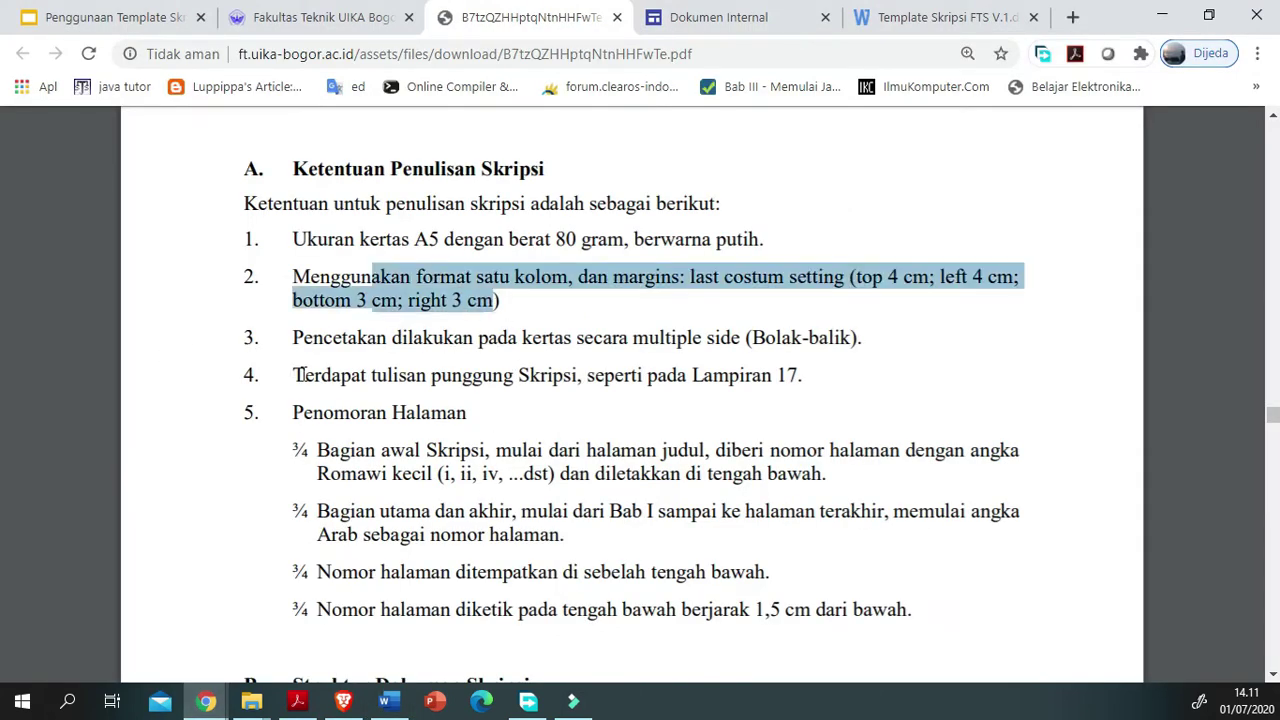
{"action": "left_click", "coordinate": [369, 392]}
{"action": "left_click_drag", "start_coordinate": [500, 300], "coordinate": [467, 302]}
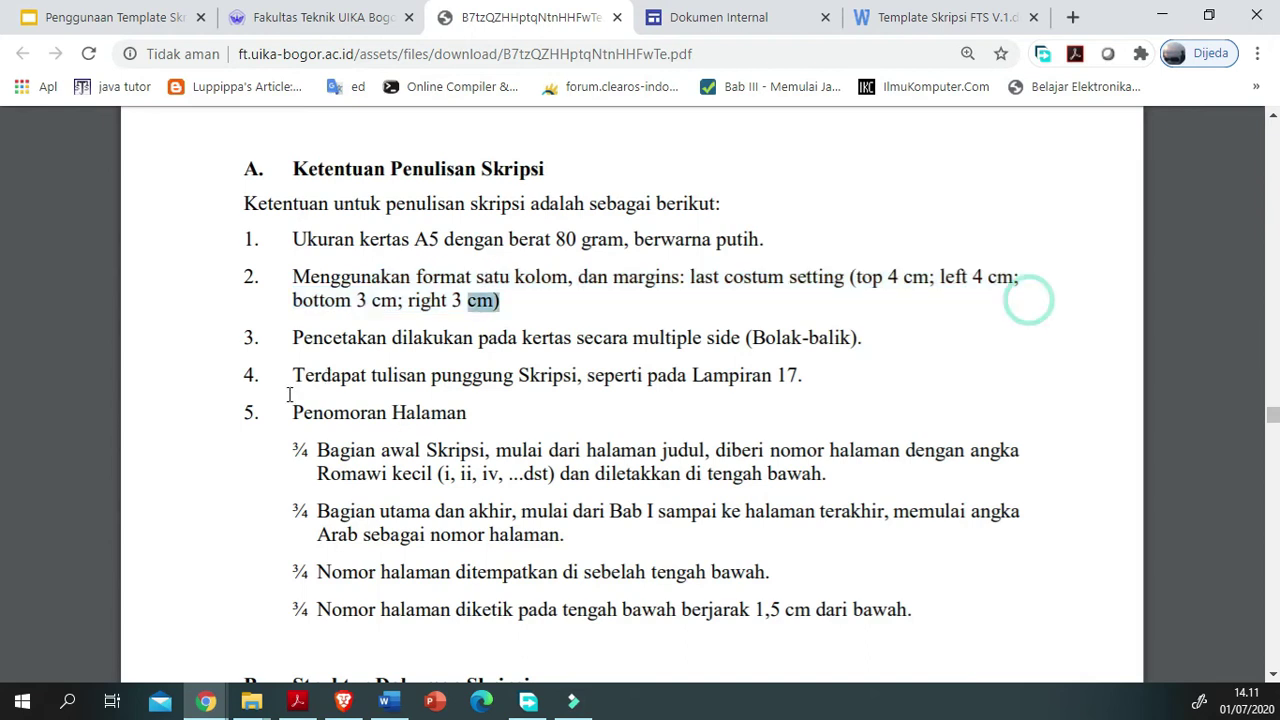
{"action": "scroll", "coordinate": [300, 410], "scroll_direction": "down", "scroll_amount": 1}
{"action": "left_click_drag", "start_coordinate": [79, 311], "coordinate": [783, 307]}
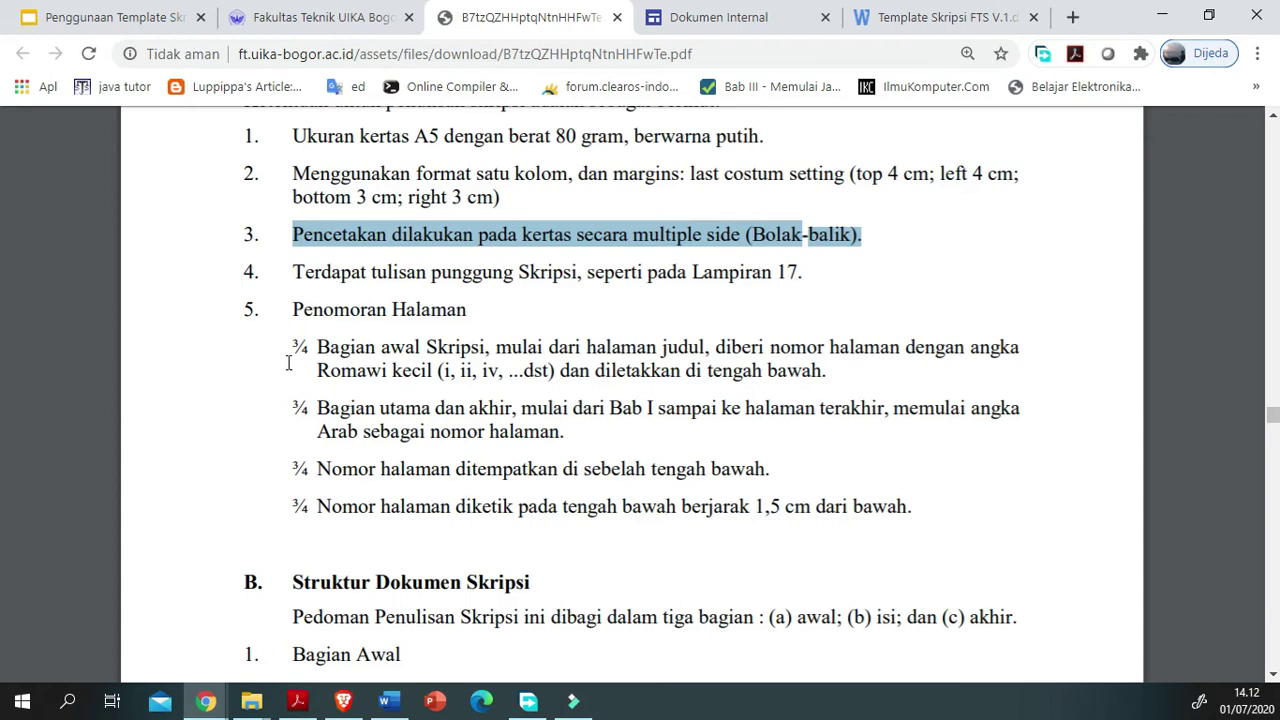
{"action": "scroll", "coordinate": [288, 363], "scroll_direction": "down", "scroll_amount": 1}
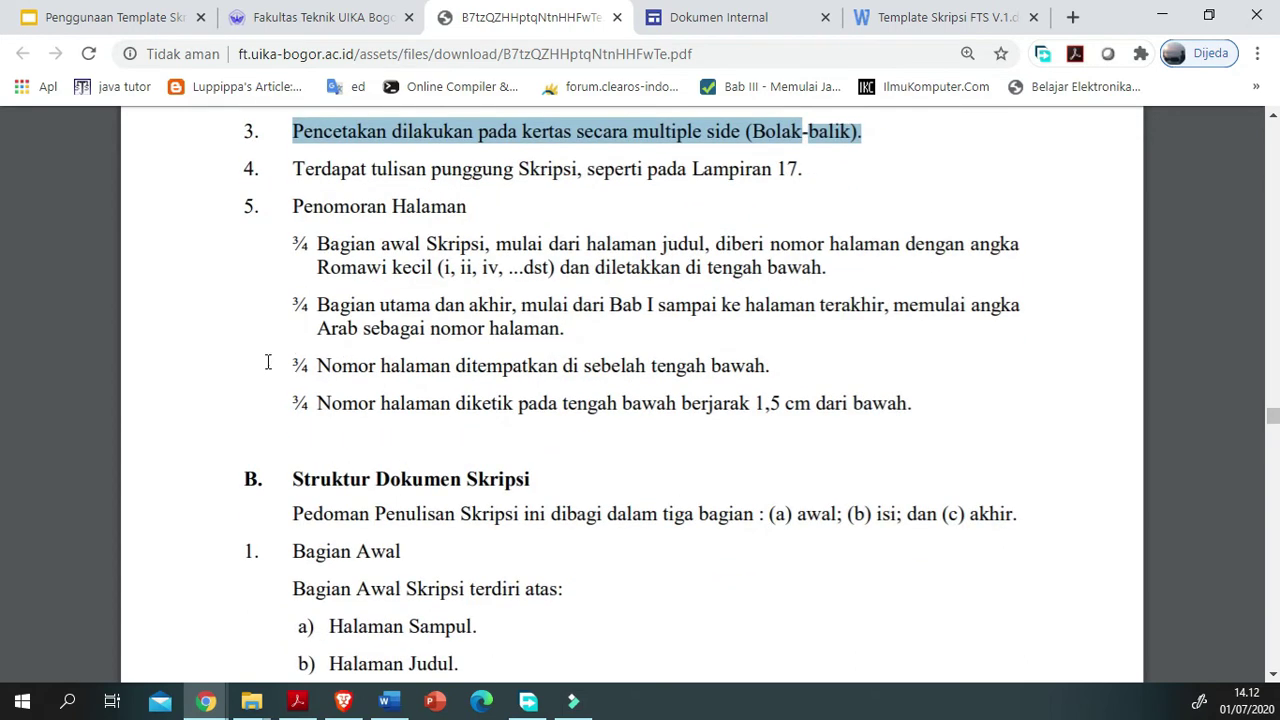
{"action": "left_click_drag", "start_coordinate": [52, 222], "coordinate": [438, 237]}
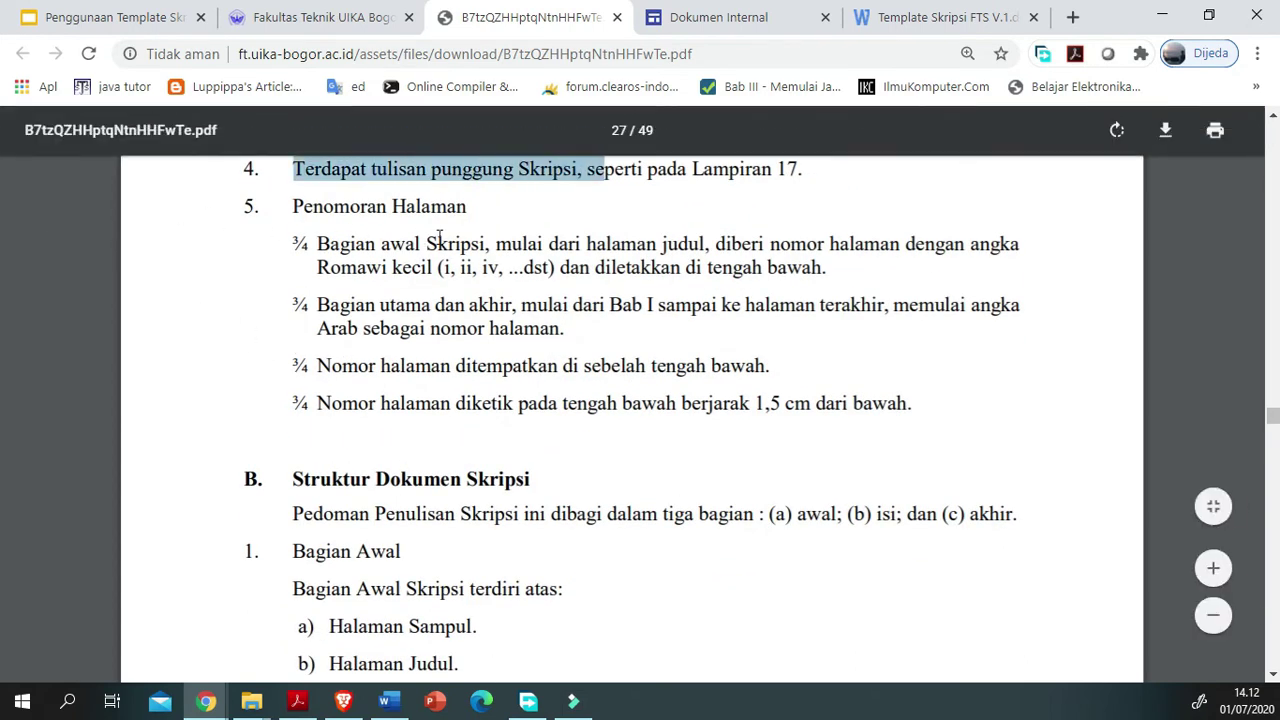
{"action": "left_click", "coordinate": [500, 236]}
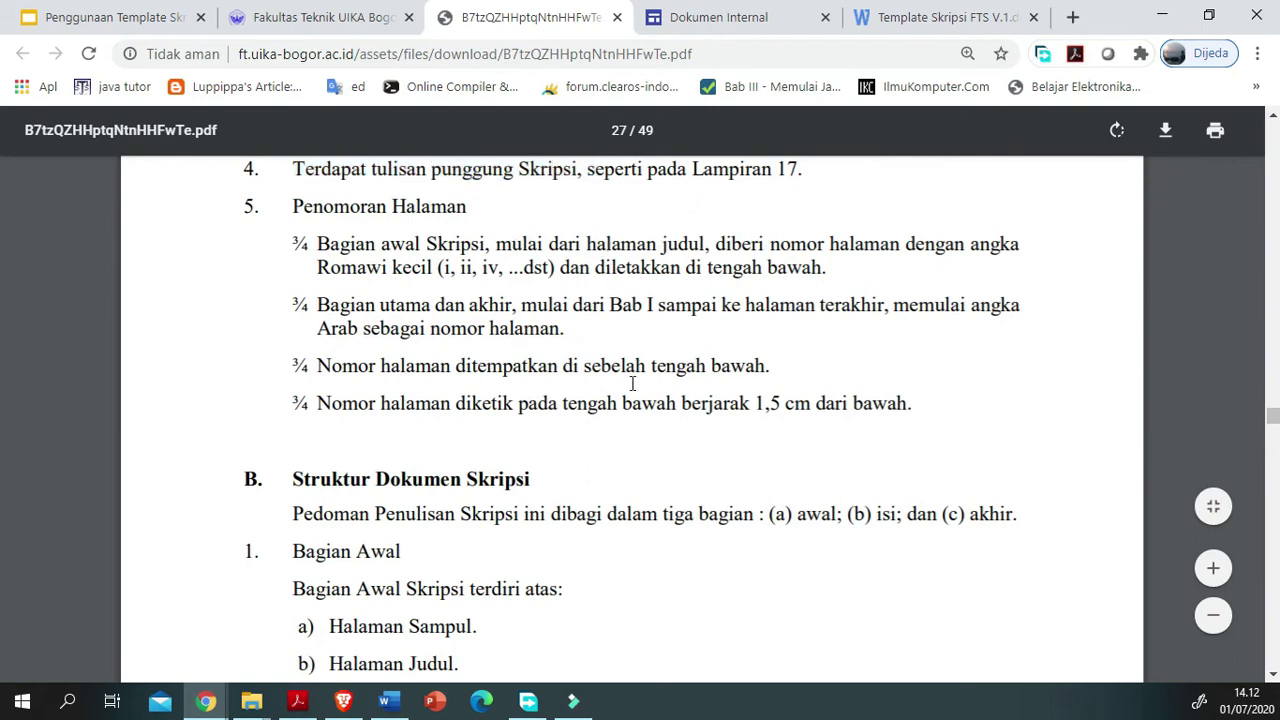
{"action": "scroll", "coordinate": [632, 384], "scroll_direction": "up", "scroll_amount": 1}
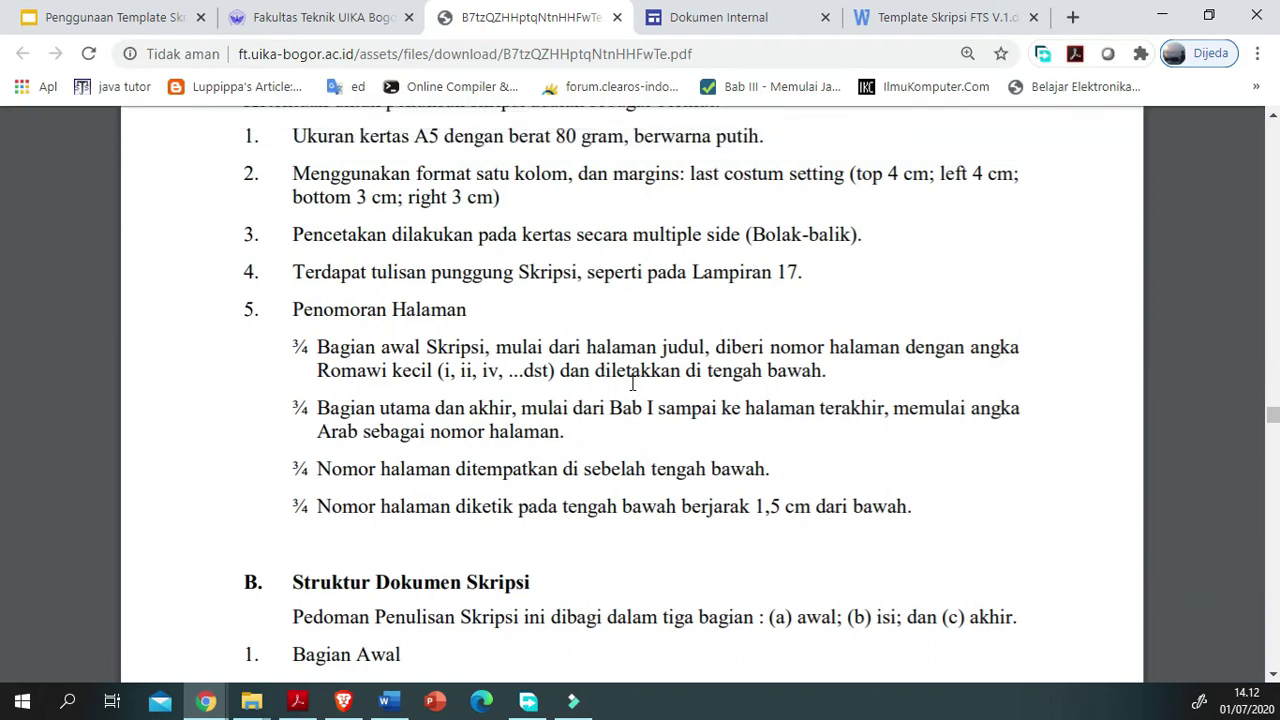
{"action": "left_click_drag", "start_coordinate": [804, 278], "coordinate": [62, 331]}
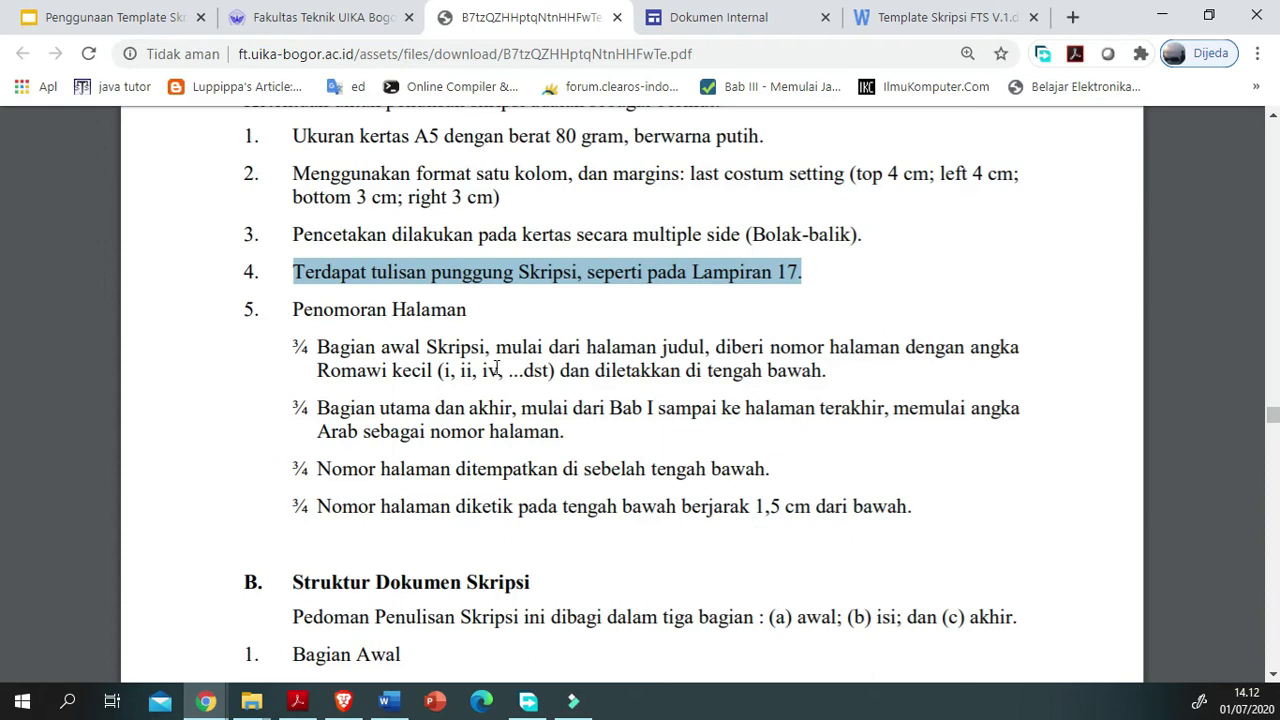
{"action": "scroll", "coordinate": [496, 368], "scroll_direction": "down", "scroll_amount": 1}
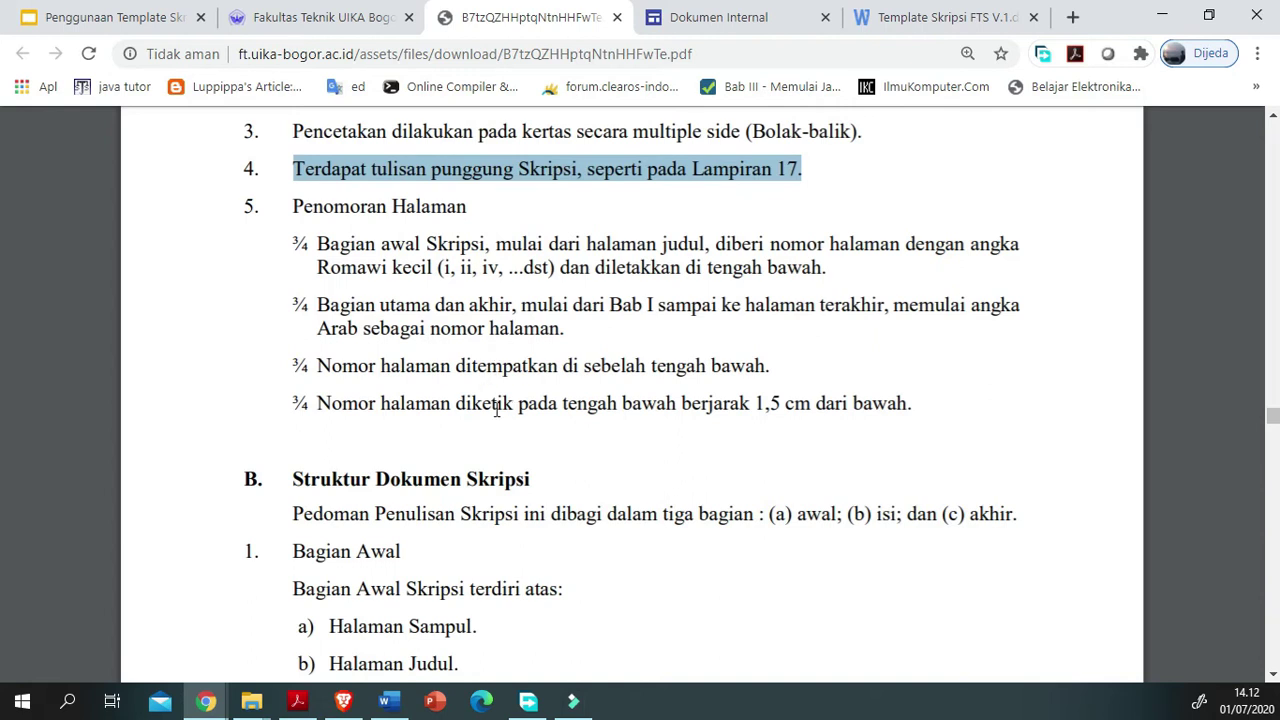
{"action": "left_click", "coordinate": [462, 343]}
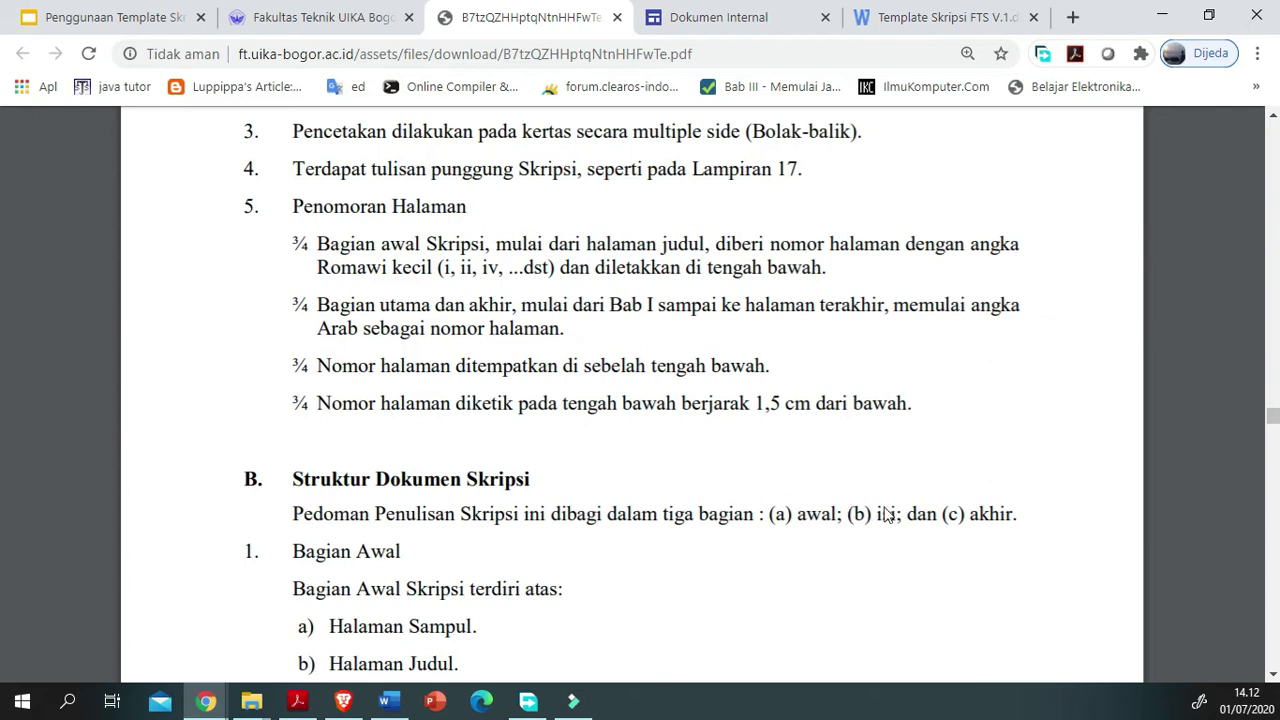
{"action": "left_click_drag", "start_coordinate": [911, 403], "coordinate": [117, 312]}
{"action": "left_click", "coordinate": [201, 360]}
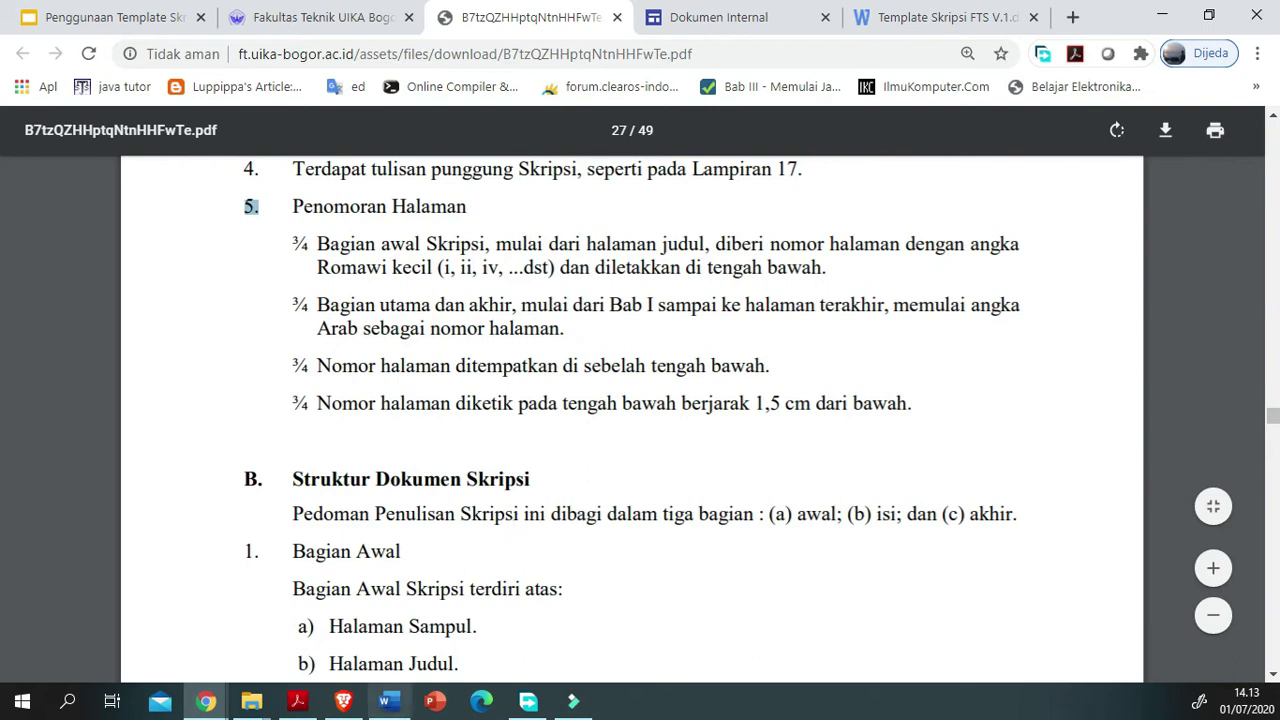
{"action": "left_click", "coordinate": [389, 701]}
Step: Review the cover page below the Tahun line and briefly open and close its footer
{"action": "scroll", "coordinate": [445, 590], "scroll_direction": "up", "scroll_amount": 3}
{"action": "scroll", "coordinate": [439, 583], "scroll_direction": "up", "scroll_amount": 3}
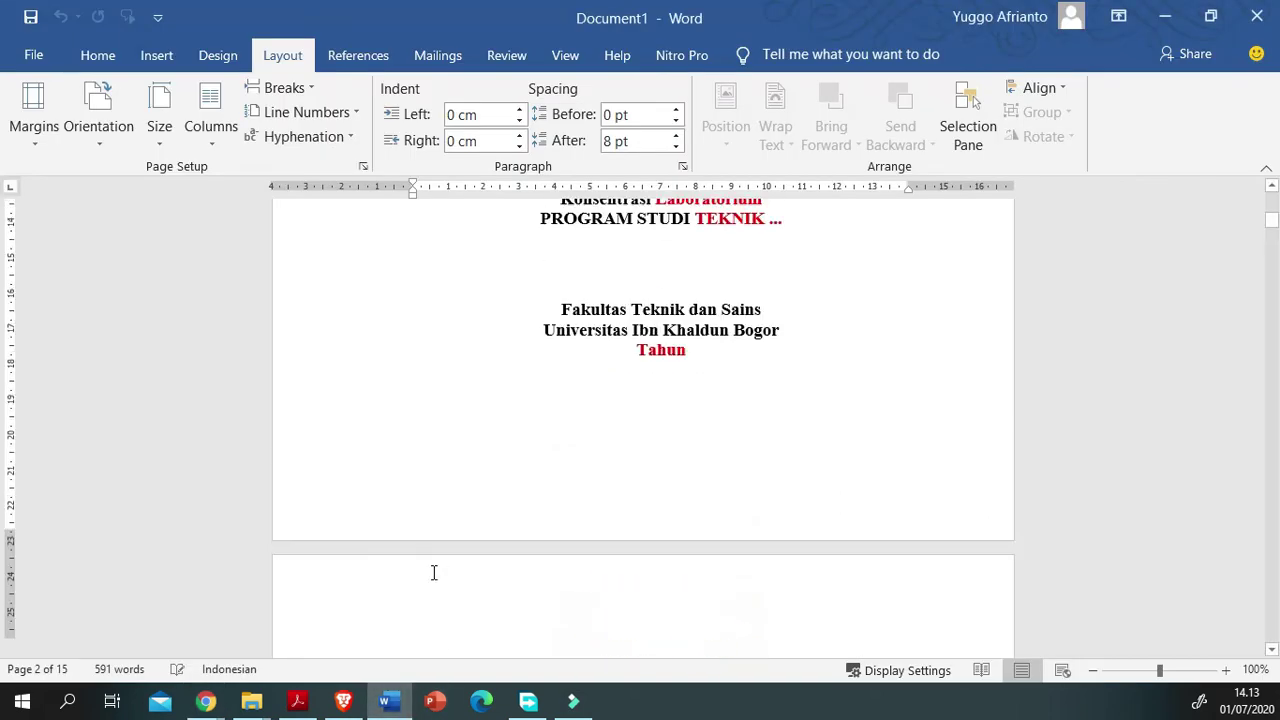
{"action": "scroll", "coordinate": [436, 575], "scroll_direction": "down", "scroll_amount": 3}
{"action": "scroll", "coordinate": [434, 572], "scroll_direction": "up", "scroll_amount": 5}
{"action": "scroll", "coordinate": [434, 575], "scroll_direction": "up", "scroll_amount": 8}
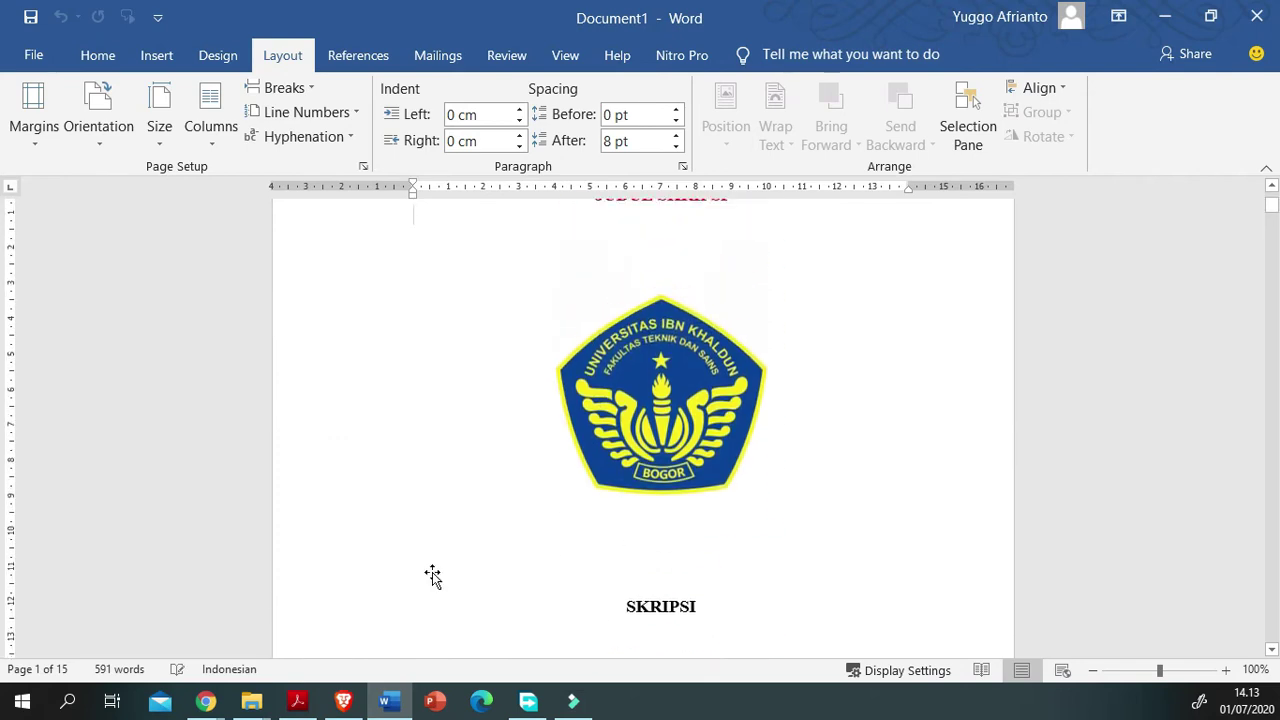
{"action": "scroll", "coordinate": [614, 395], "scroll_direction": "down", "scroll_amount": 3}
{"action": "scroll", "coordinate": [466, 528], "scroll_direction": "down", "scroll_amount": 15}
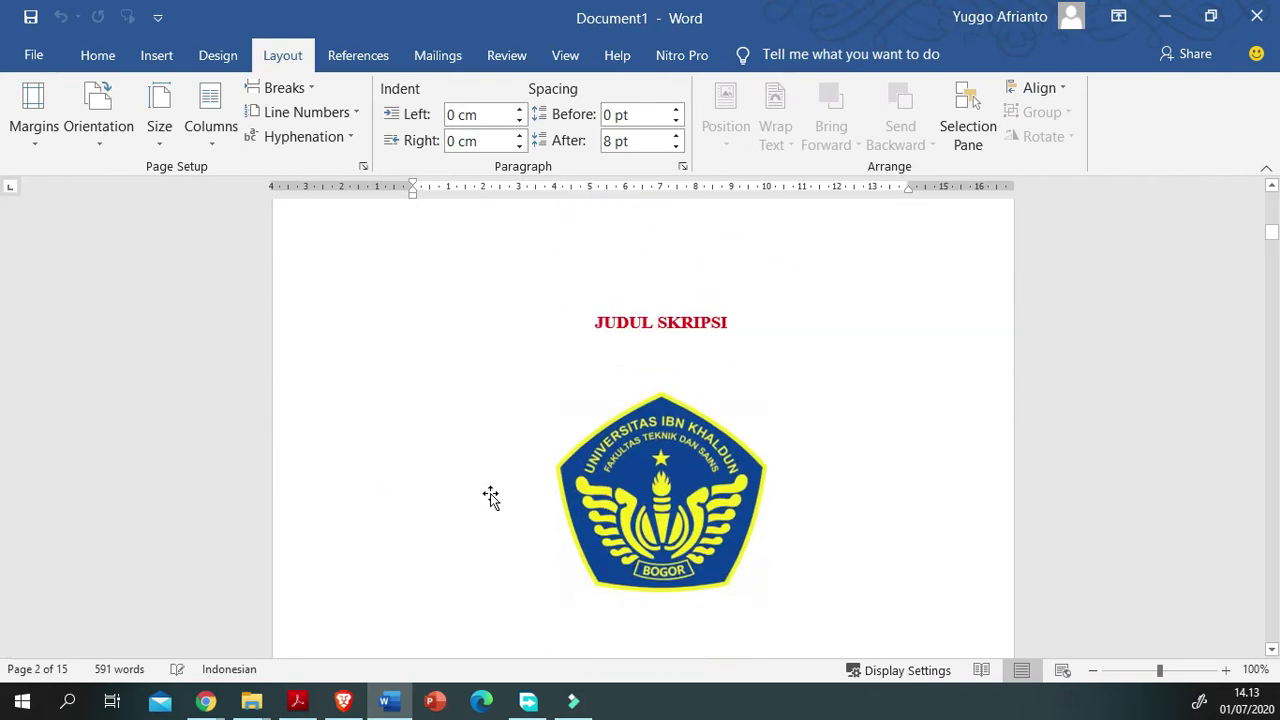
{"action": "scroll", "coordinate": [489, 497], "scroll_direction": "down", "scroll_amount": 10}
{"action": "scroll", "coordinate": [491, 494], "scroll_direction": "down", "scroll_amount": 3}
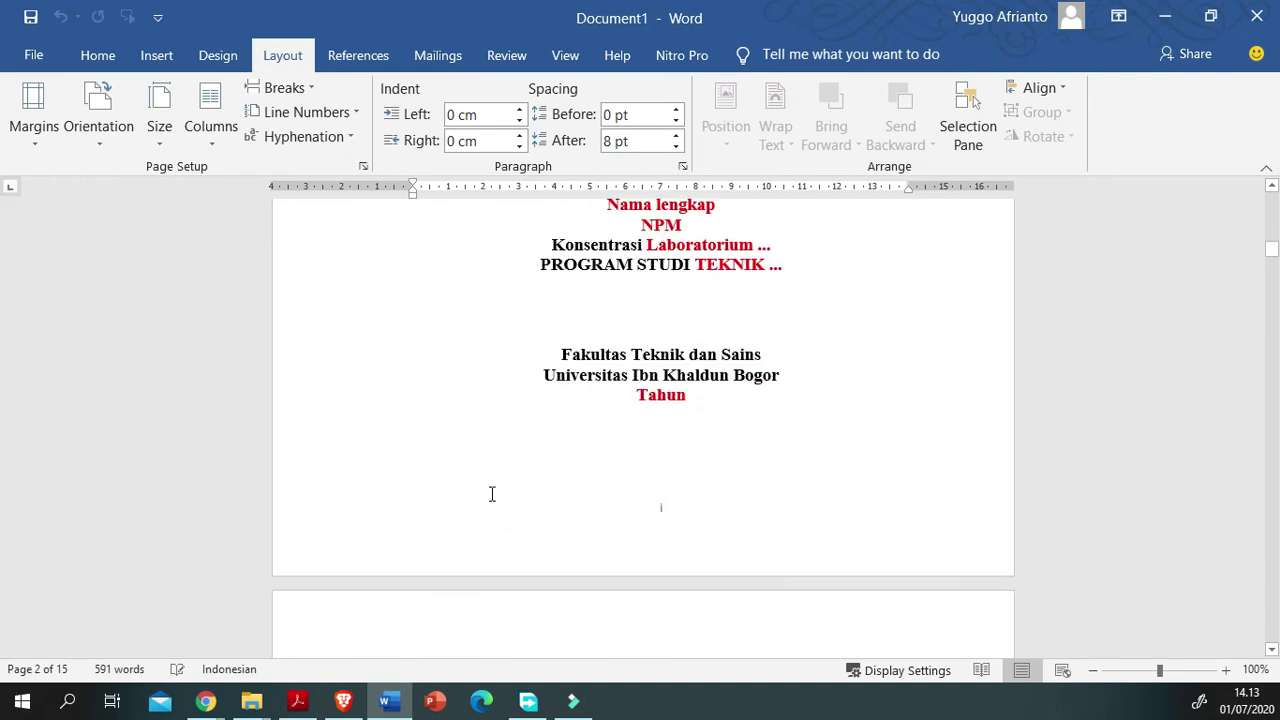
{"action": "left_click", "coordinate": [519, 639]}
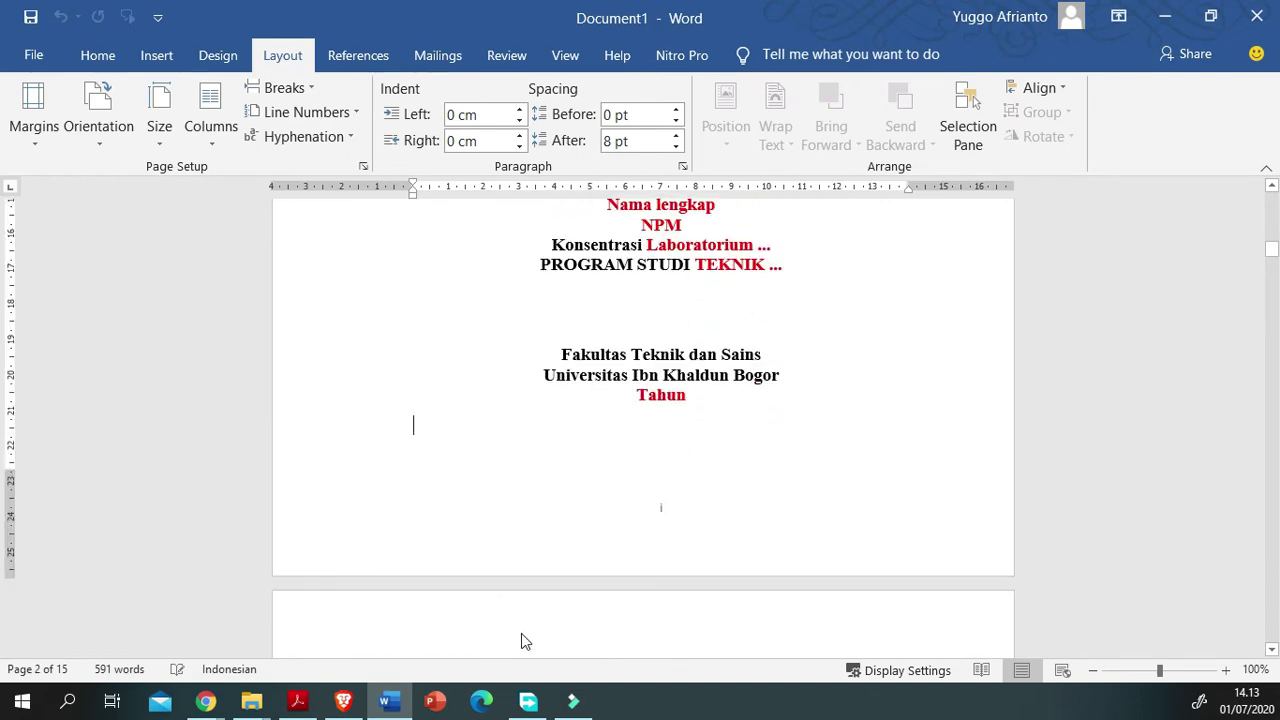
{"action": "double_click", "coordinate": [521, 645]}
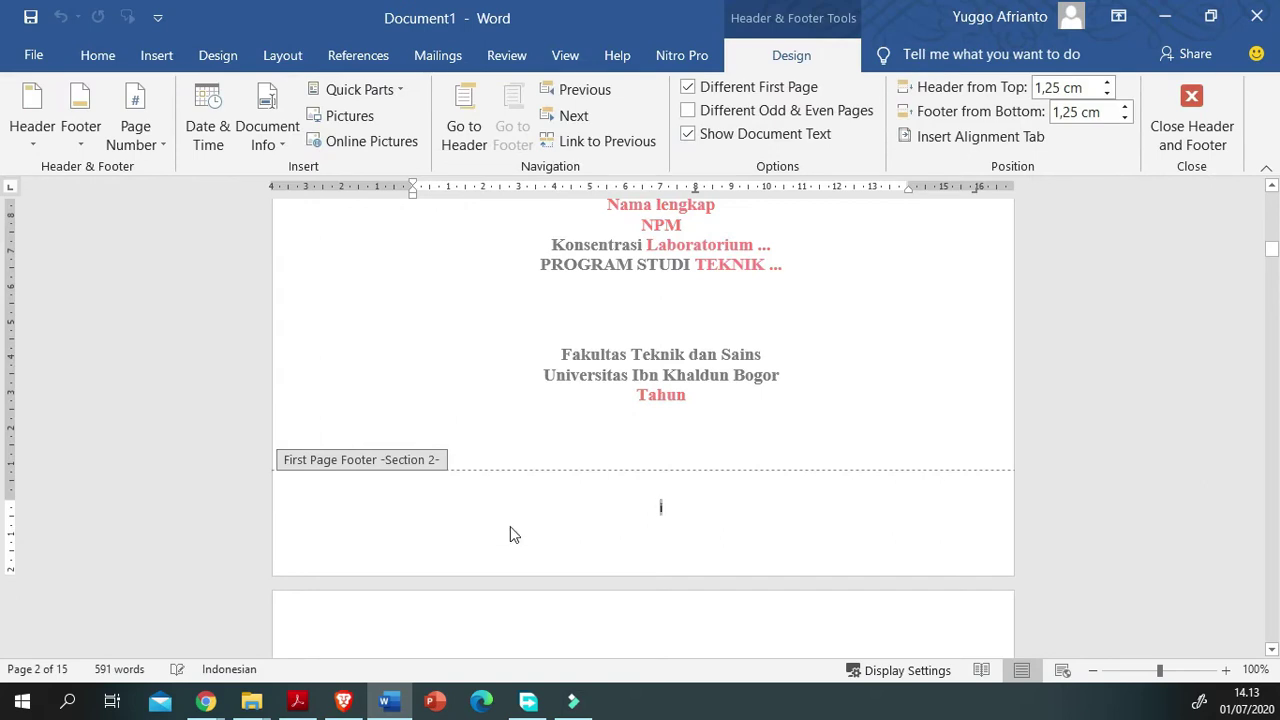
{"action": "double_click", "coordinate": [1171, 420]}
Step: Scroll through the DAFTAR ISI pages and check the space below the table of contents
{"action": "scroll", "coordinate": [528, 540], "scroll_direction": "down", "scroll_amount": 10}
{"action": "scroll", "coordinate": [535, 563], "scroll_direction": "down", "scroll_amount": 10}
{"action": "scroll", "coordinate": [520, 440], "scroll_direction": "up", "scroll_amount": 2}
{"action": "scroll", "coordinate": [530, 471], "scroll_direction": "down", "scroll_amount": 15}
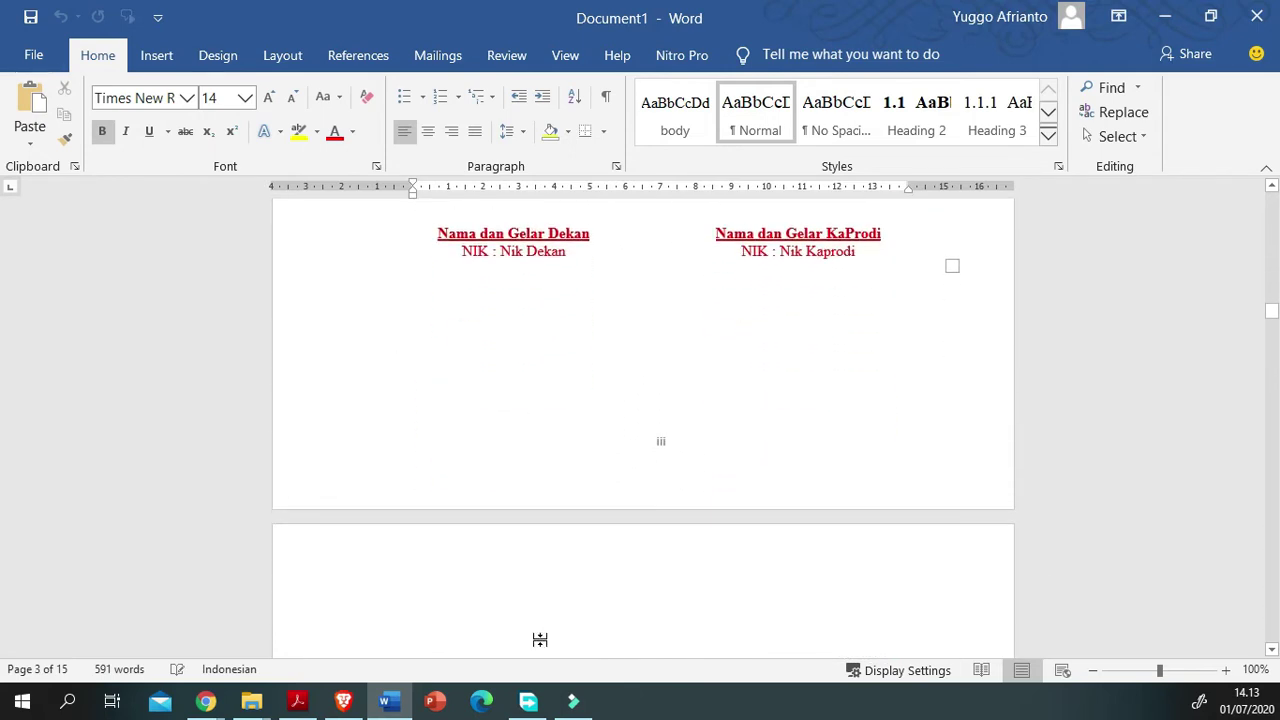
{"action": "scroll", "coordinate": [530, 595], "scroll_direction": "down", "scroll_amount": 15}
{"action": "scroll", "coordinate": [528, 607], "scroll_direction": "down", "scroll_amount": 4}
{"action": "scroll", "coordinate": [520, 605], "scroll_direction": "up", "scroll_amount": 4}
{"action": "scroll", "coordinate": [516, 603], "scroll_direction": "down", "scroll_amount": 6}
{"action": "scroll", "coordinate": [514, 601], "scroll_direction": "down", "scroll_amount": 8}
{"action": "scroll", "coordinate": [515, 630], "scroll_direction": "up", "scroll_amount": 3}
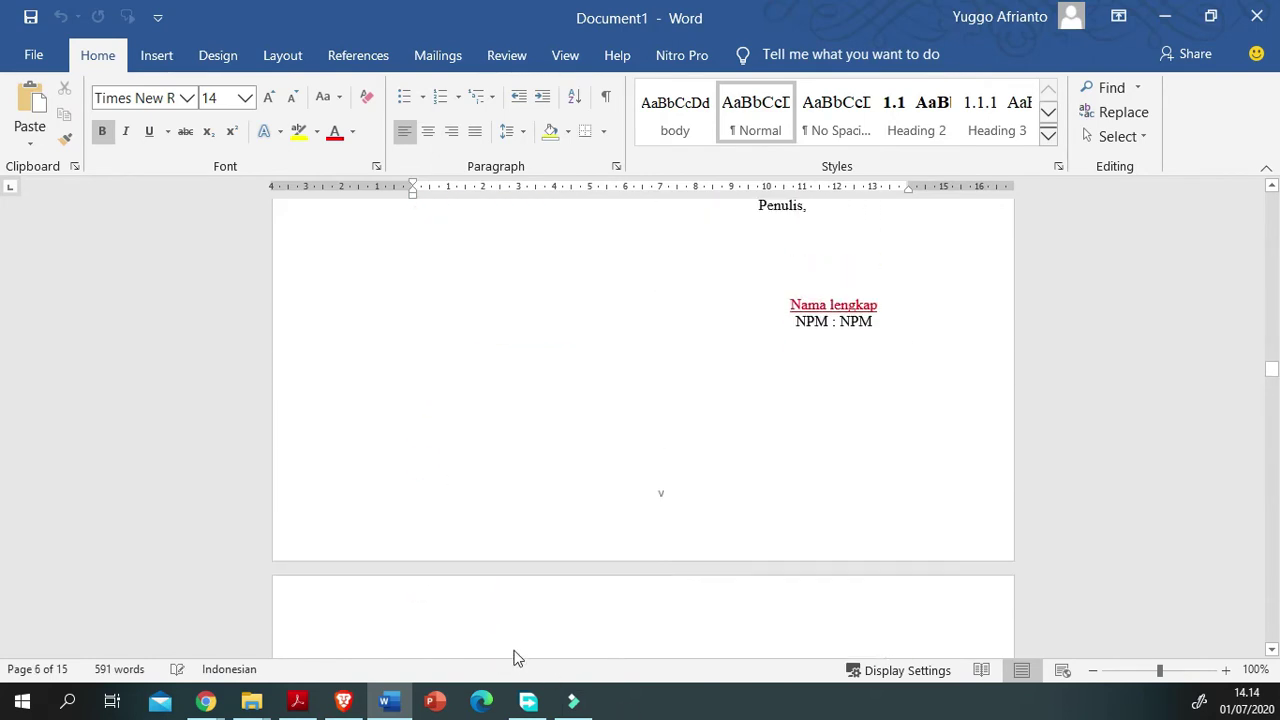
{"action": "scroll", "coordinate": [515, 658], "scroll_direction": "down", "scroll_amount": 10}
{"action": "scroll", "coordinate": [515, 662], "scroll_direction": "down", "scroll_amount": 20}
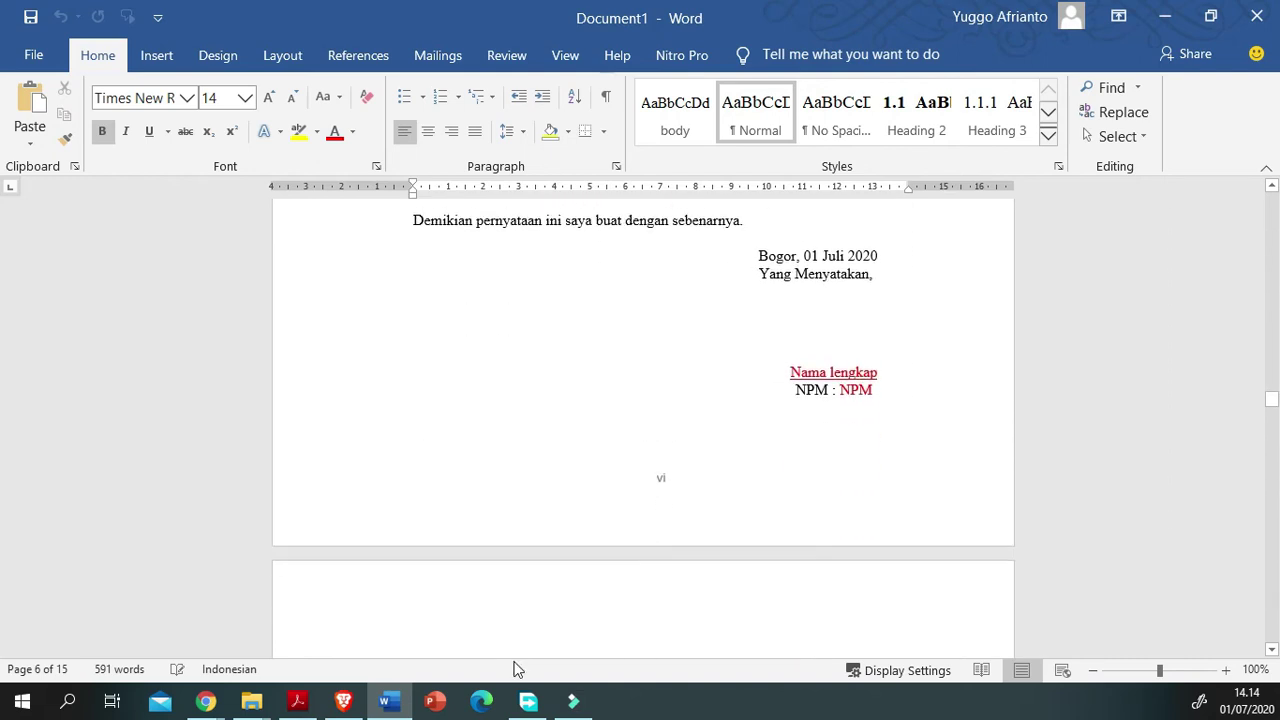
{"action": "scroll", "coordinate": [517, 668], "scroll_direction": "down", "scroll_amount": 20}
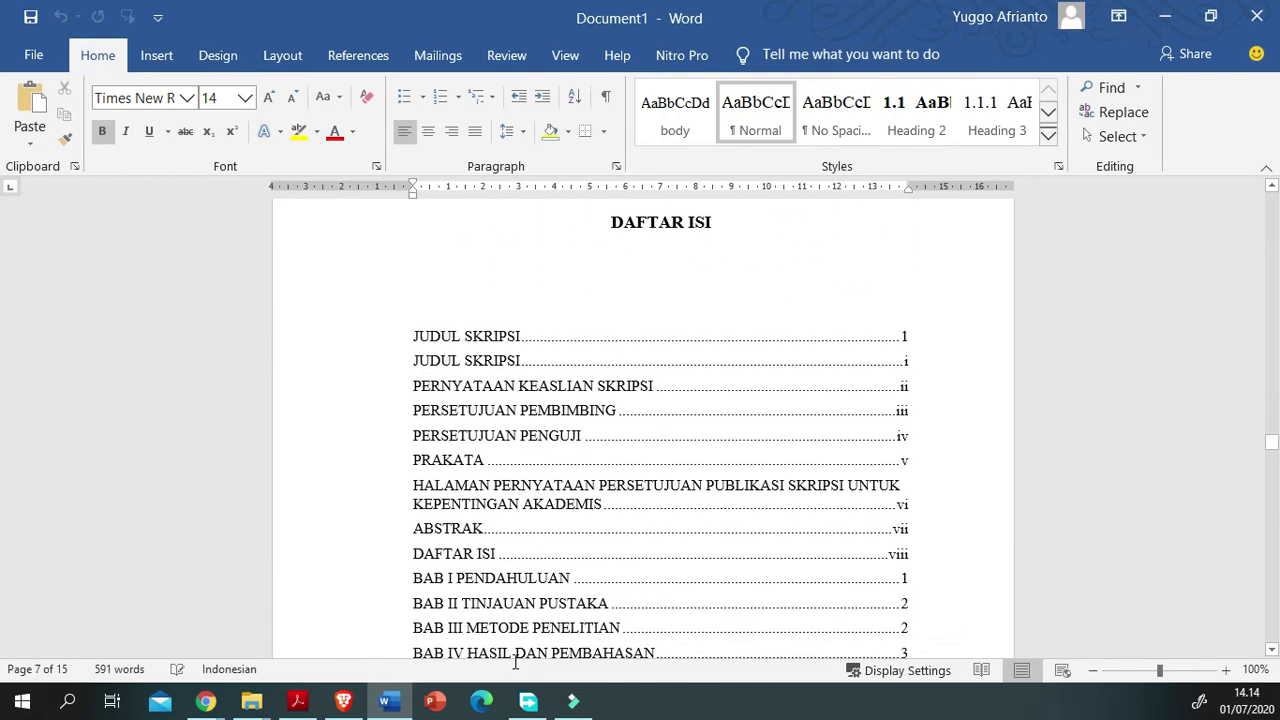
{"action": "scroll", "coordinate": [515, 662], "scroll_direction": "up", "scroll_amount": 10}
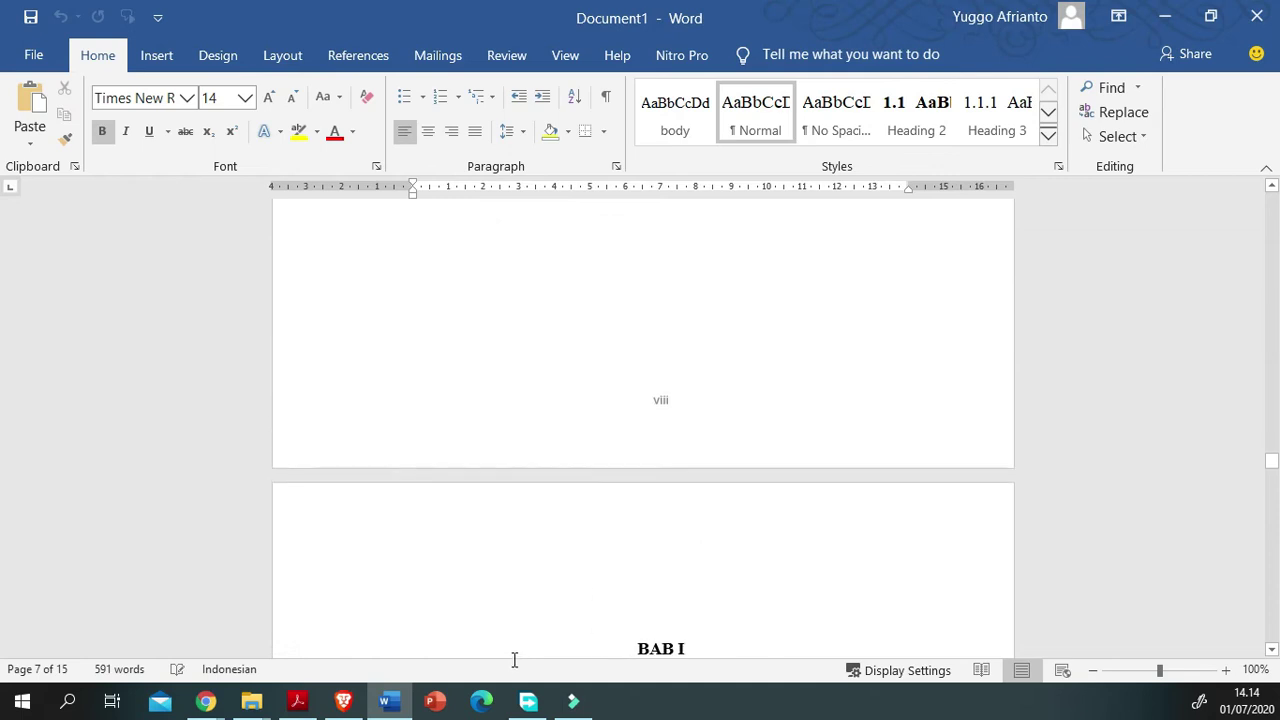
{"action": "scroll", "coordinate": [523, 536], "scroll_direction": "up", "scroll_amount": 8}
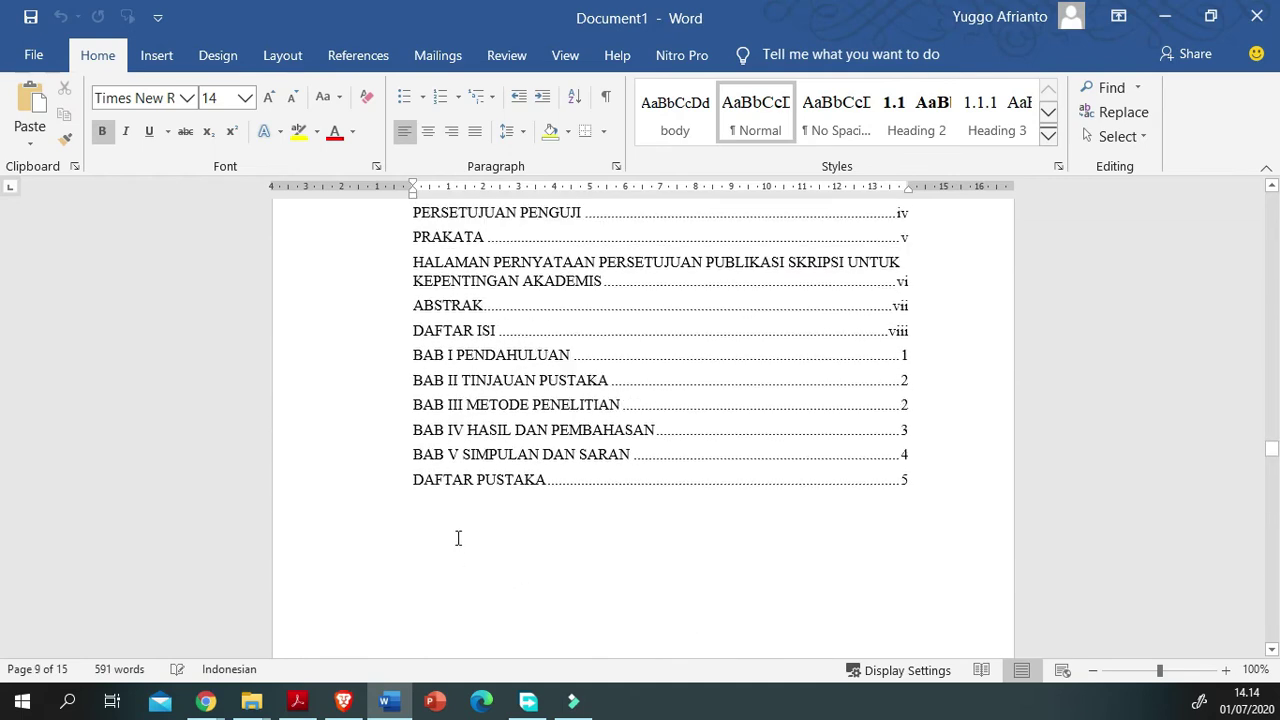
{"action": "scroll", "coordinate": [420, 500], "scroll_direction": "down", "scroll_amount": 5}
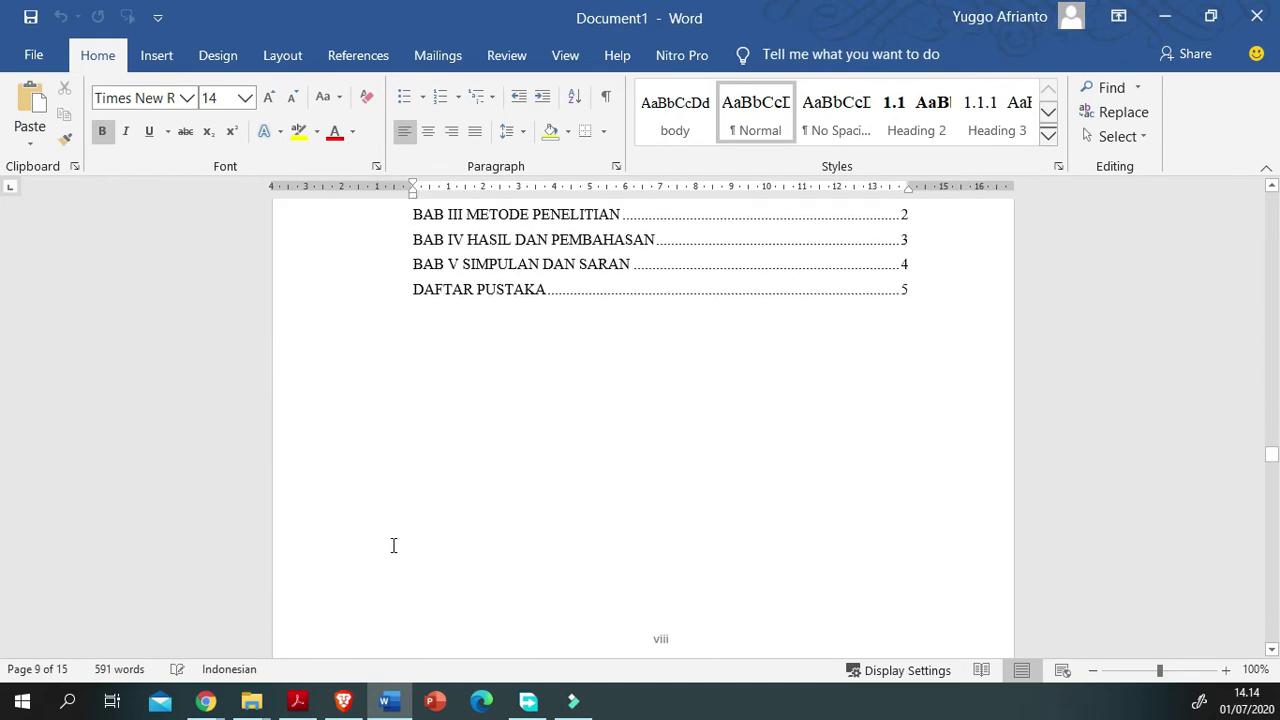
{"action": "left_click", "coordinate": [400, 563]}
{"action": "scroll", "coordinate": [290, 610], "scroll_direction": "down", "scroll_amount": 1}
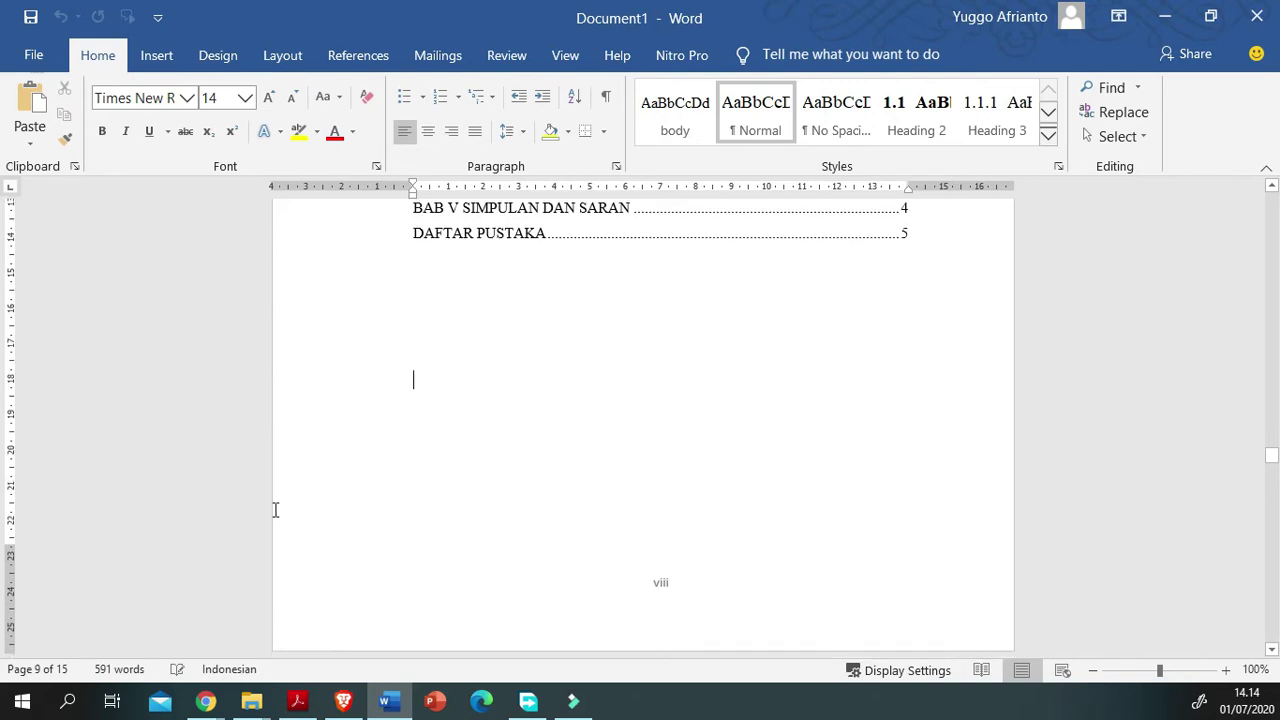
{"action": "scroll", "coordinate": [225, 485], "scroll_direction": "up", "scroll_amount": 2}
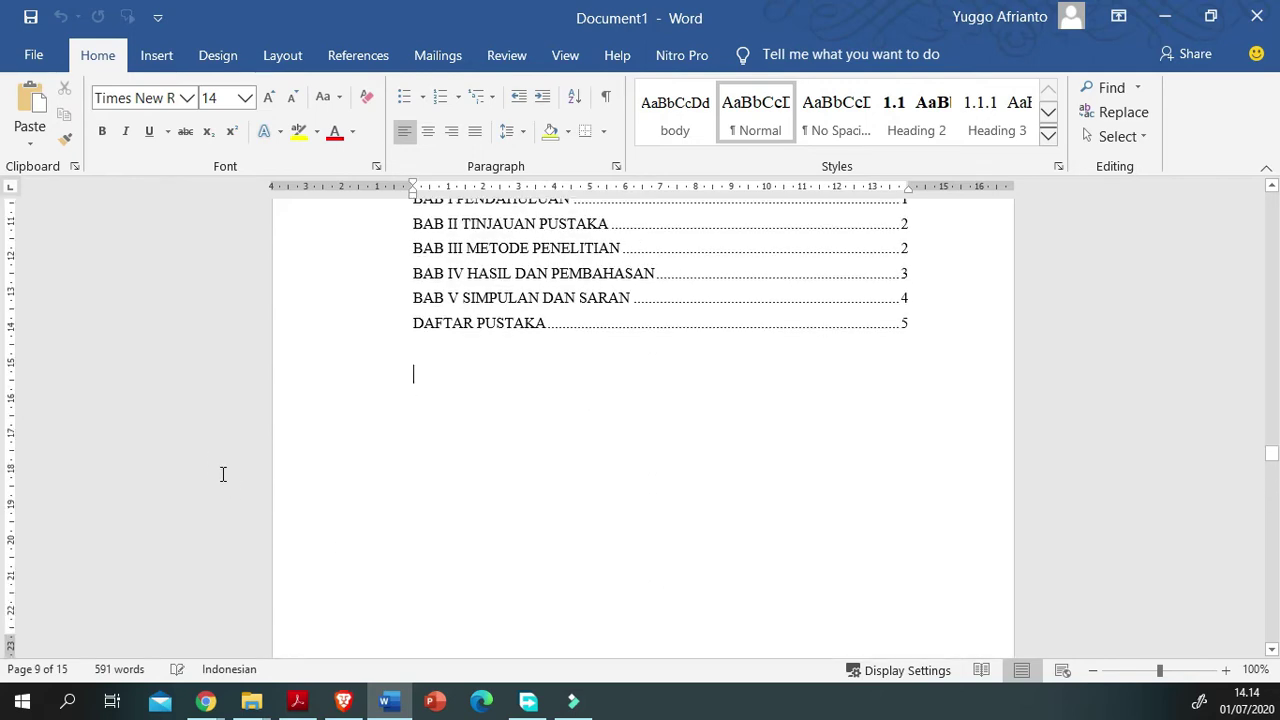
{"action": "scroll", "coordinate": [225, 484], "scroll_direction": "up", "scroll_amount": 5}
{"action": "scroll", "coordinate": [303, 591], "scroll_direction": "down", "scroll_amount": 7}
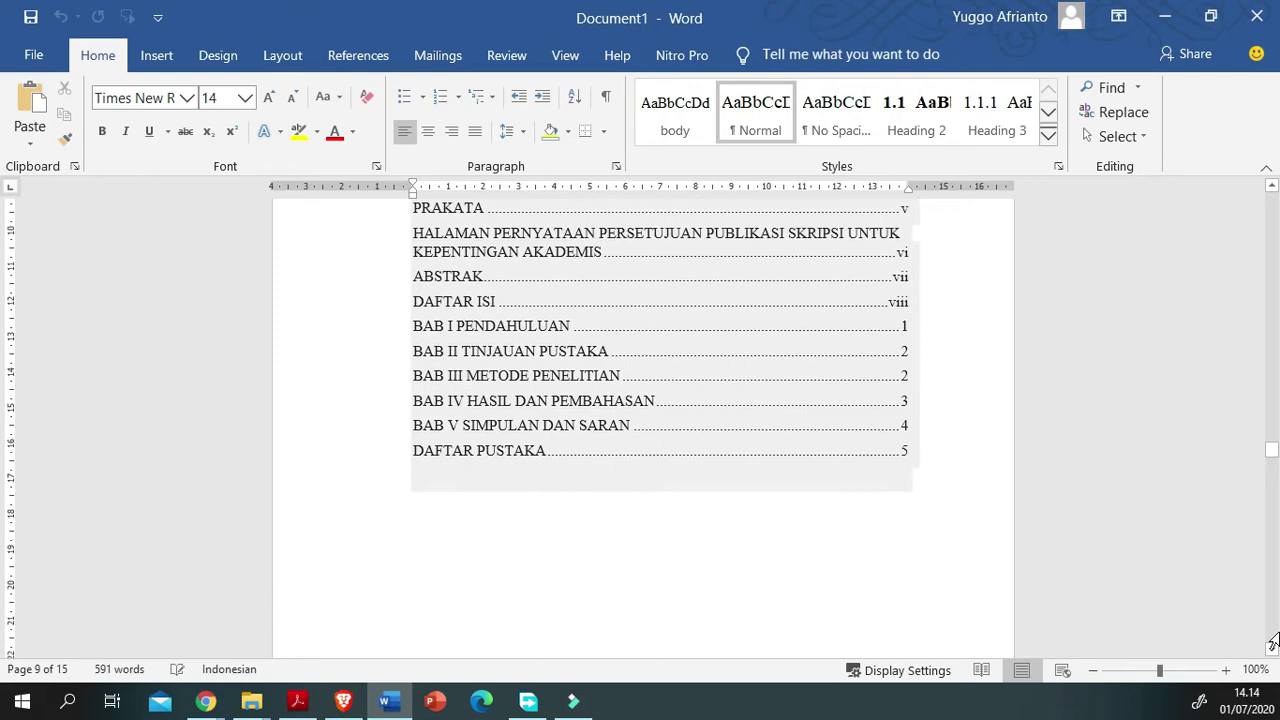
{"action": "scroll", "coordinate": [314, 597], "scroll_direction": "down", "scroll_amount": 6}
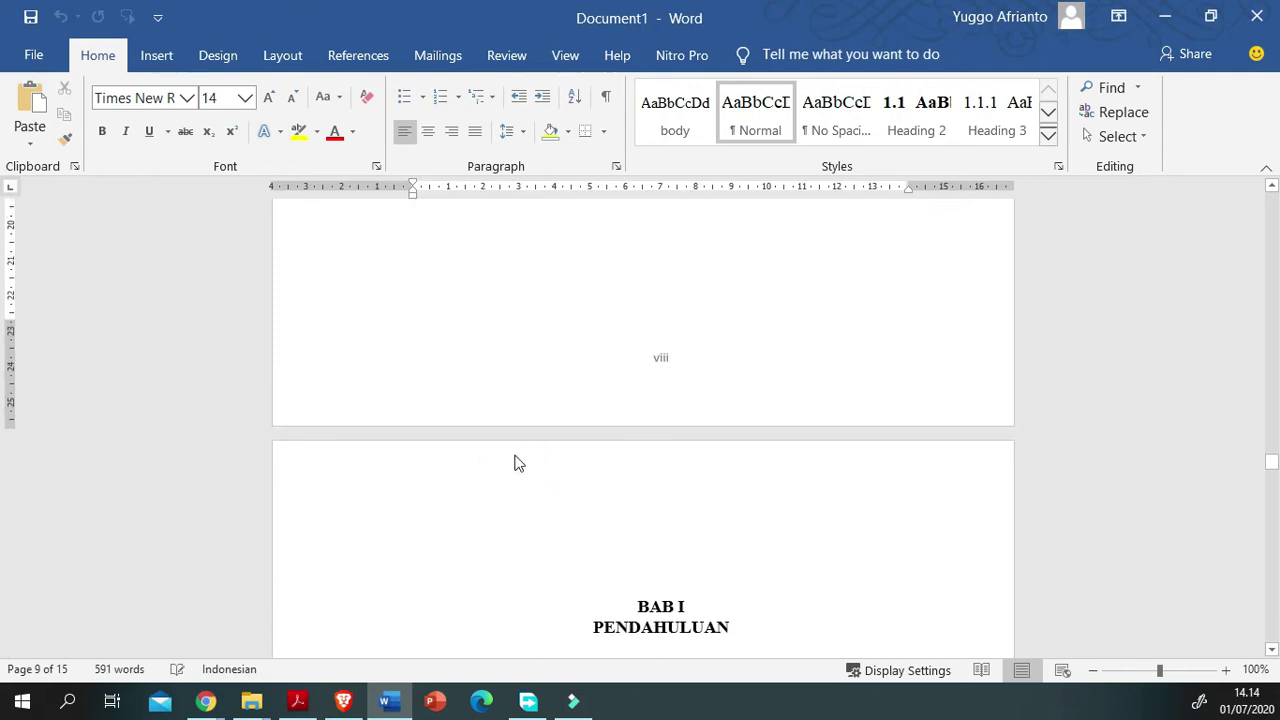
{"action": "scroll", "coordinate": [346, 460], "scroll_direction": "up", "scroll_amount": 5}
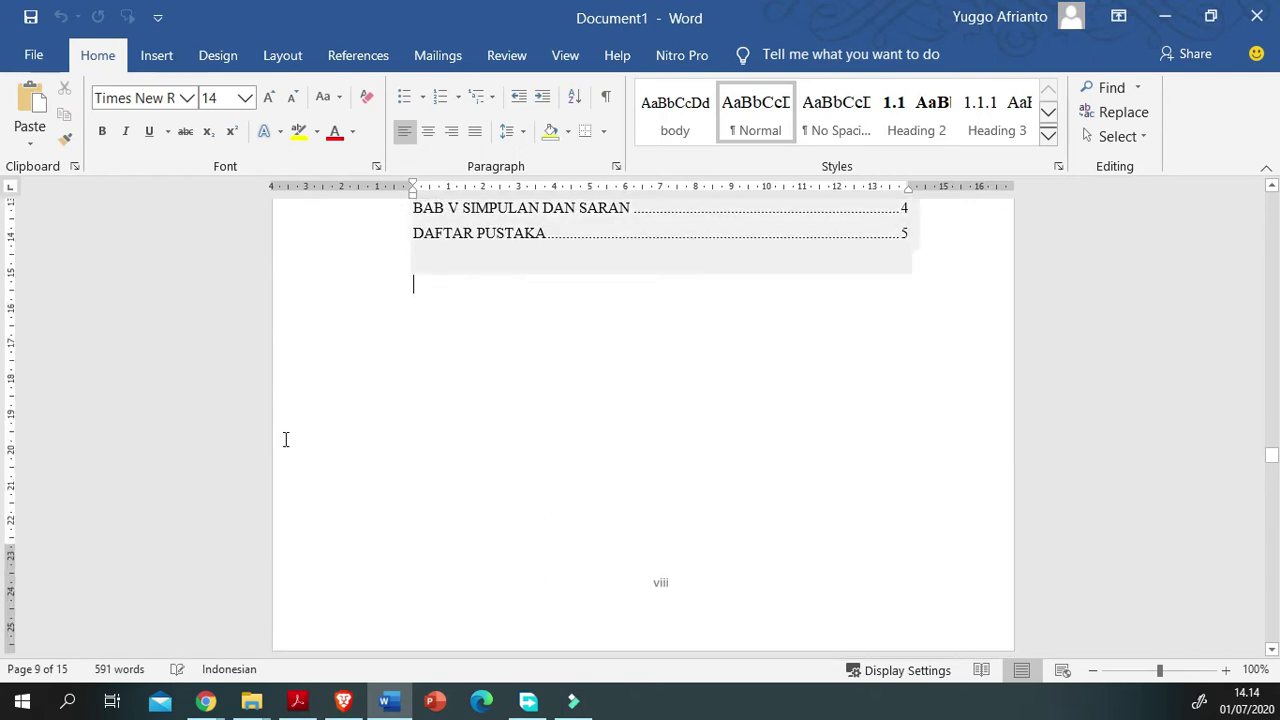
{"action": "scroll", "coordinate": [306, 434], "scroll_direction": "down", "scroll_amount": 10}
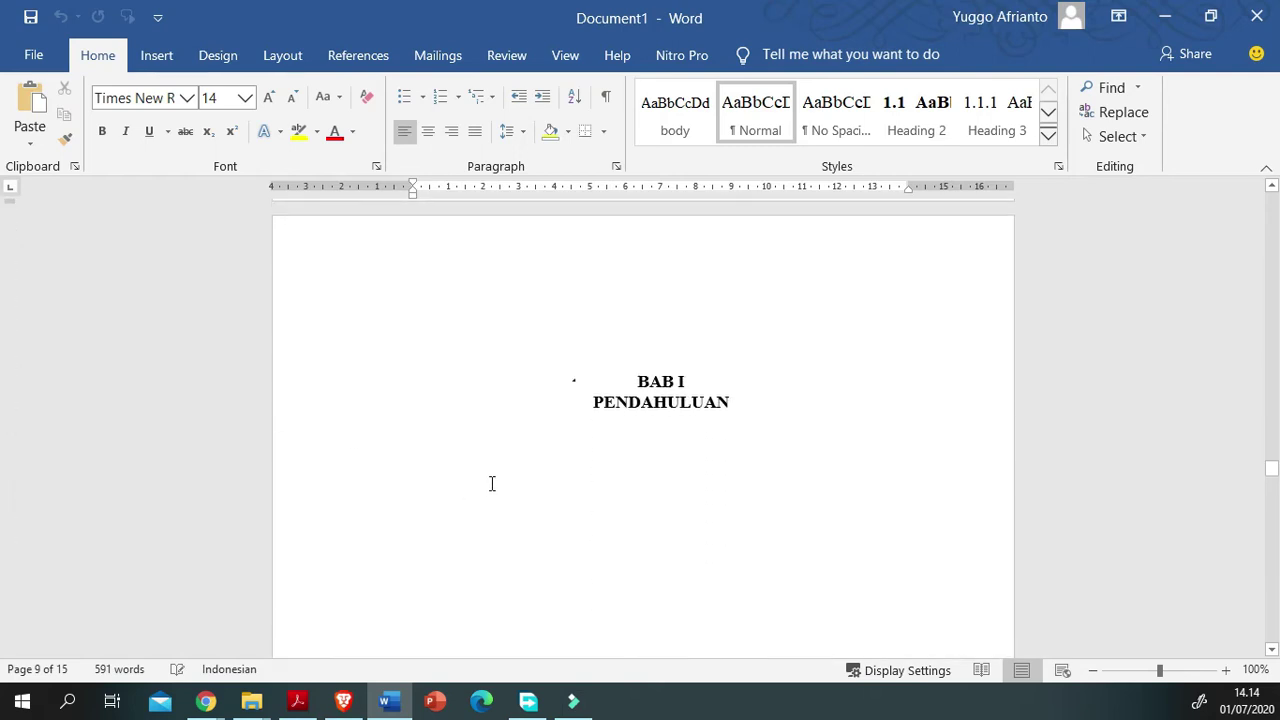
Step: Delete the extra break and blank lines so the chapters move up, including above BAB III
{"action": "left_click", "coordinate": [584, 495]}
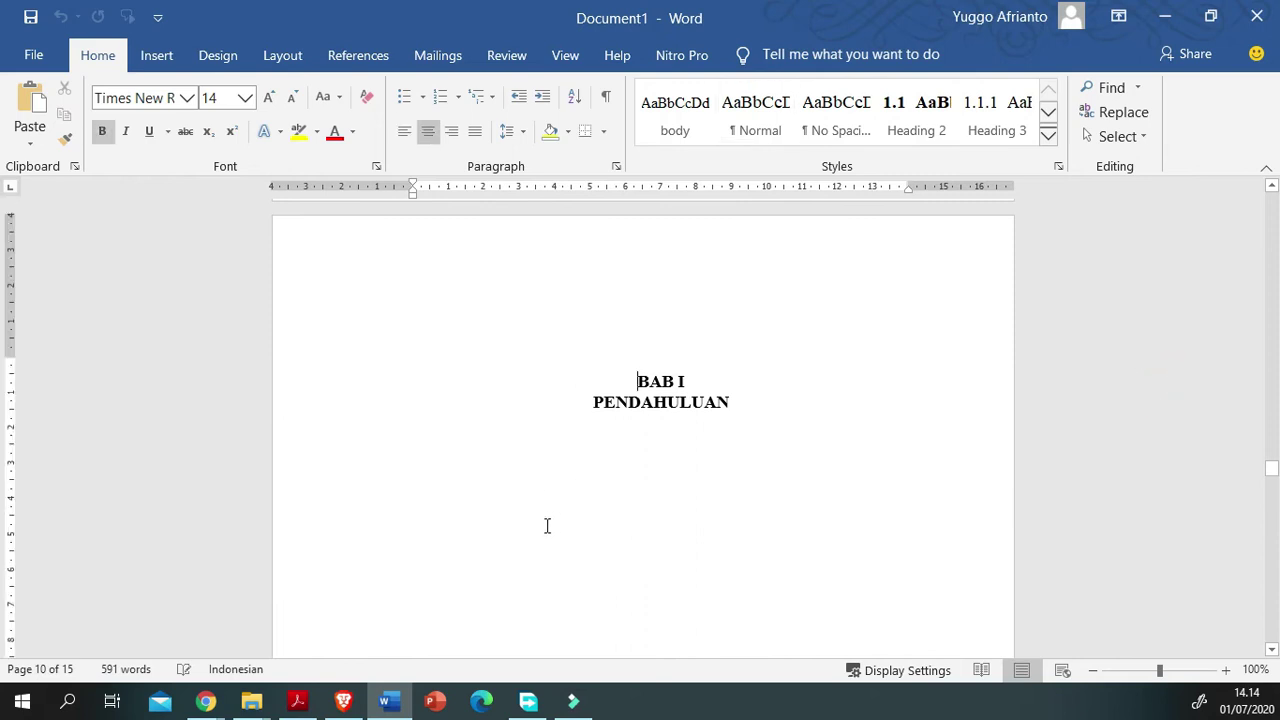
{"action": "scroll", "coordinate": [521, 496], "scroll_direction": "down", "scroll_amount": 4}
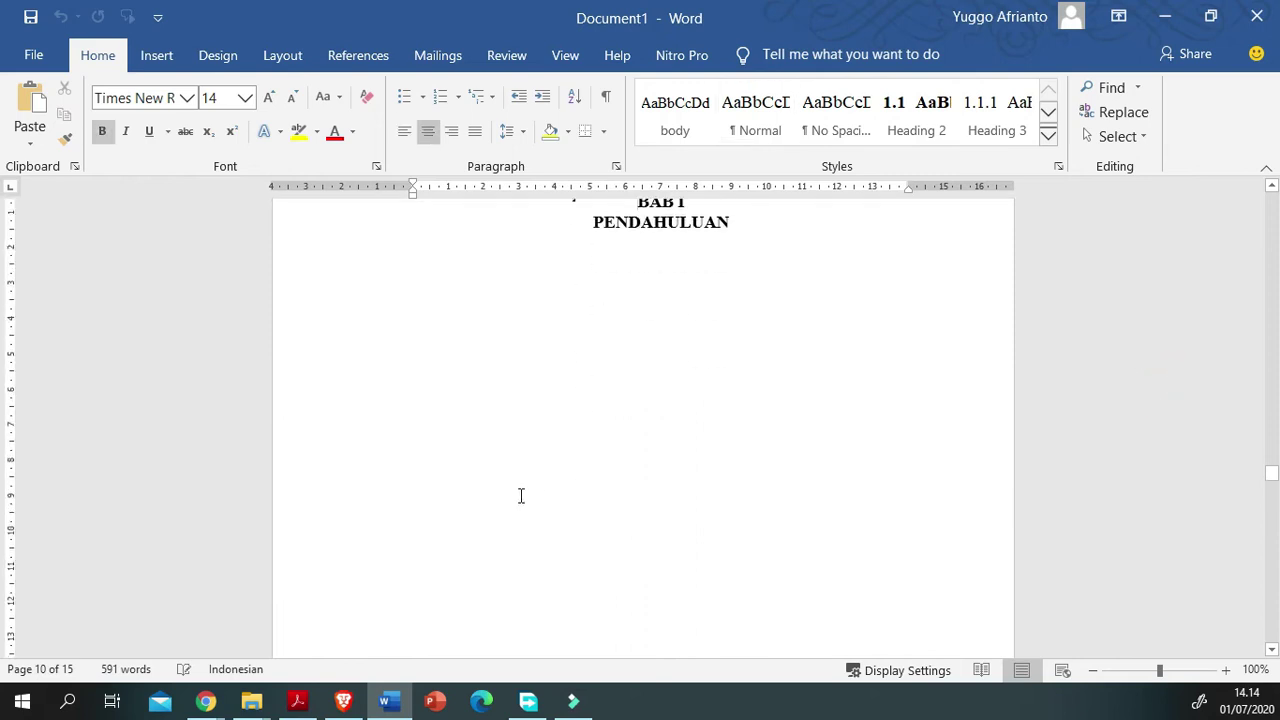
{"action": "scroll", "coordinate": [502, 358], "scroll_direction": "down", "scroll_amount": 17}
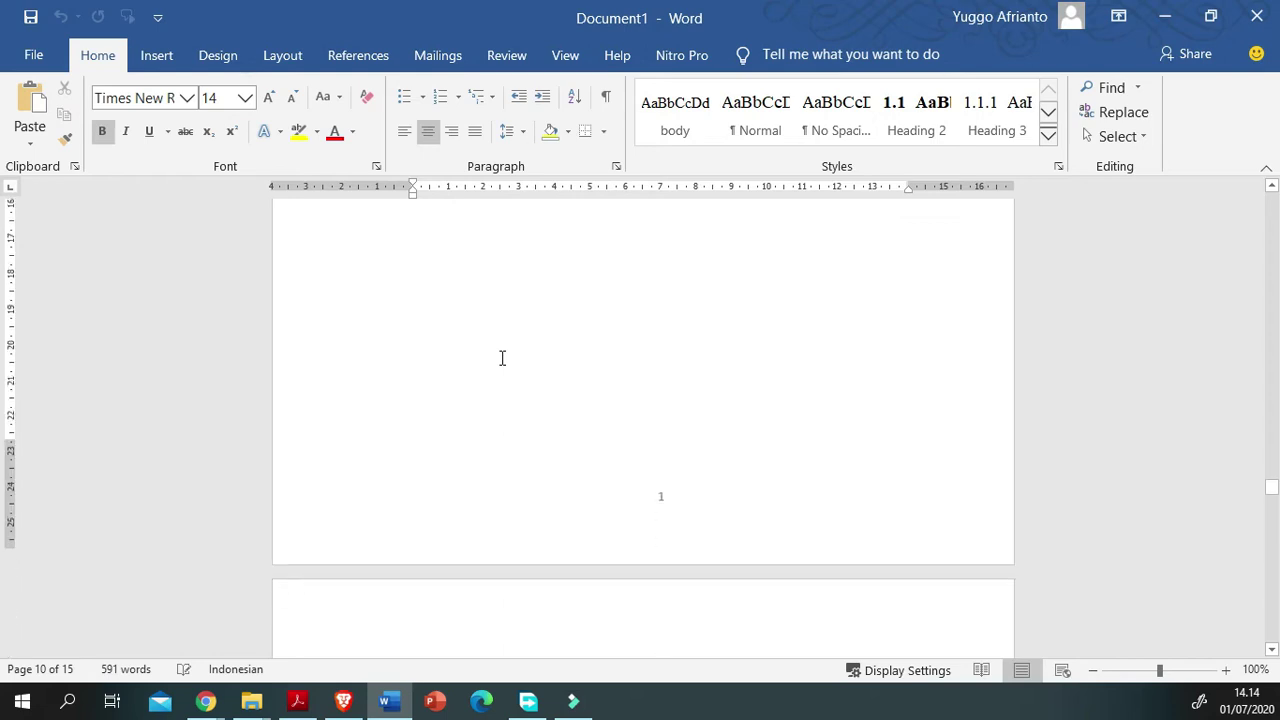
{"action": "left_click", "coordinate": [515, 436]}
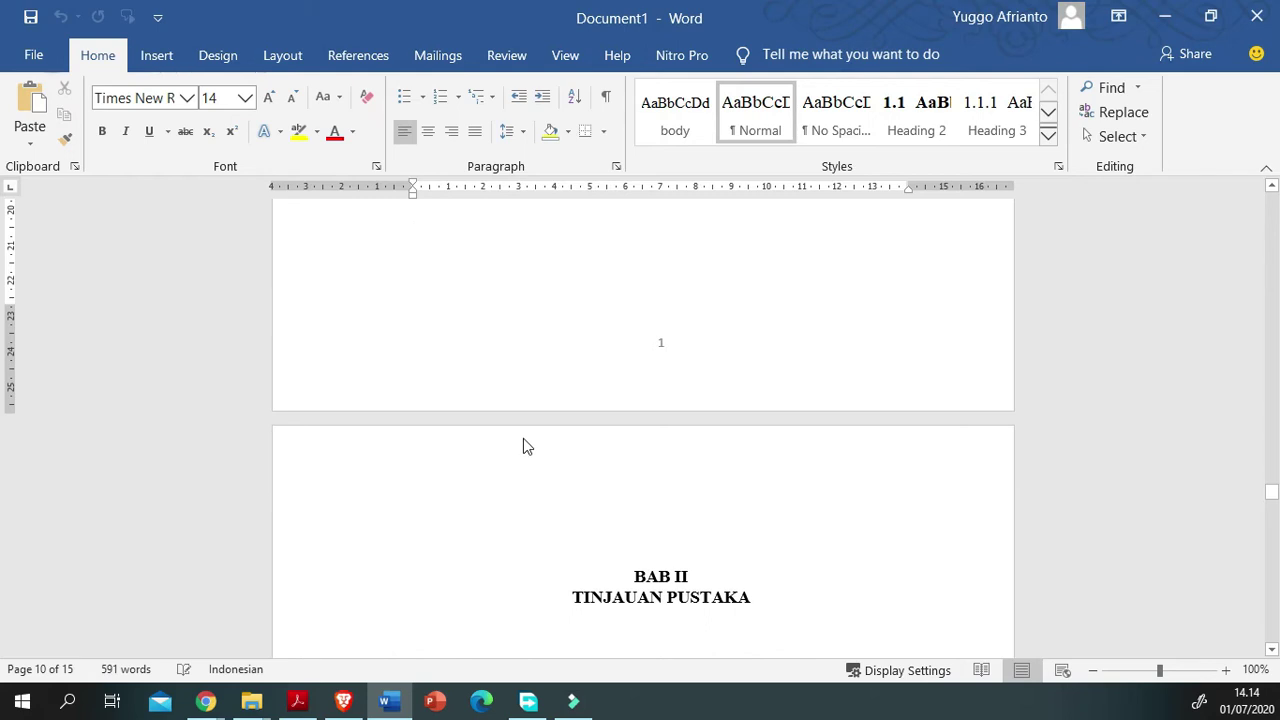
{"action": "key", "text": "Delete"}
{"action": "key", "text": "Delete"}
{"action": "key", "text": "Delete"}
{"action": "key", "text": "Delete"}
{"action": "key", "text": "Delete"}
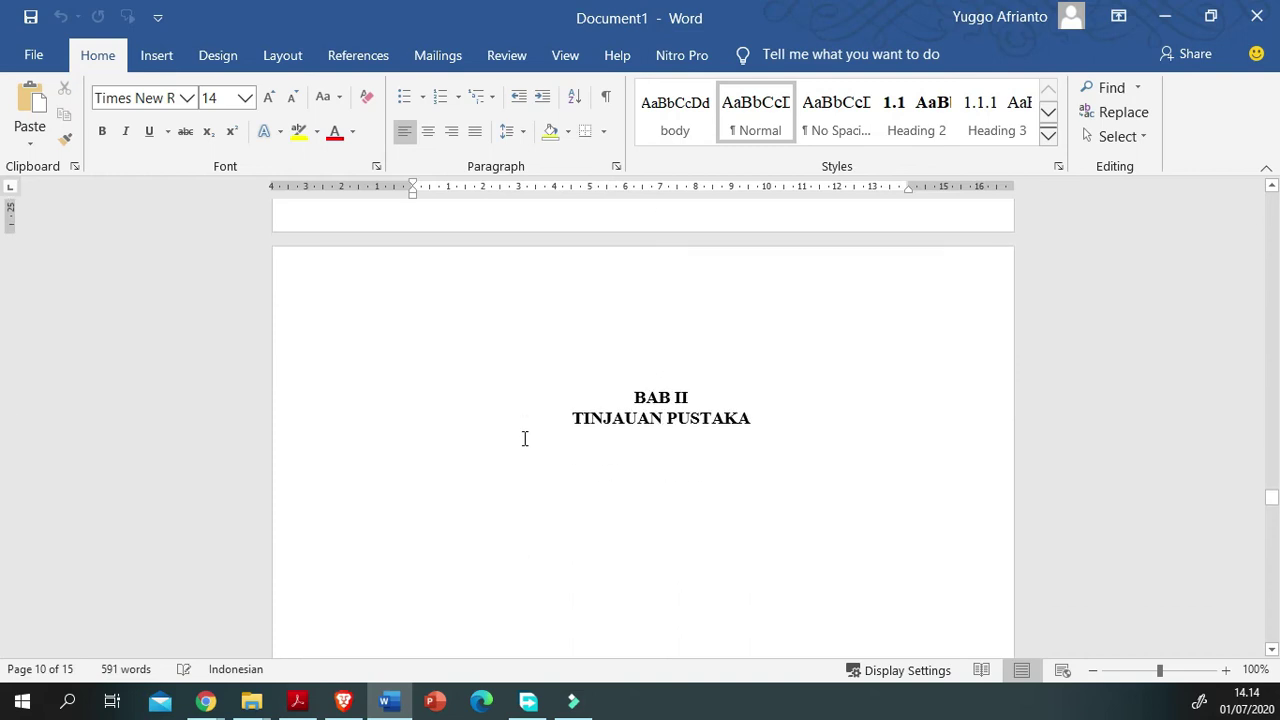
{"action": "scroll", "coordinate": [524, 438], "scroll_direction": "down", "scroll_amount": 4}
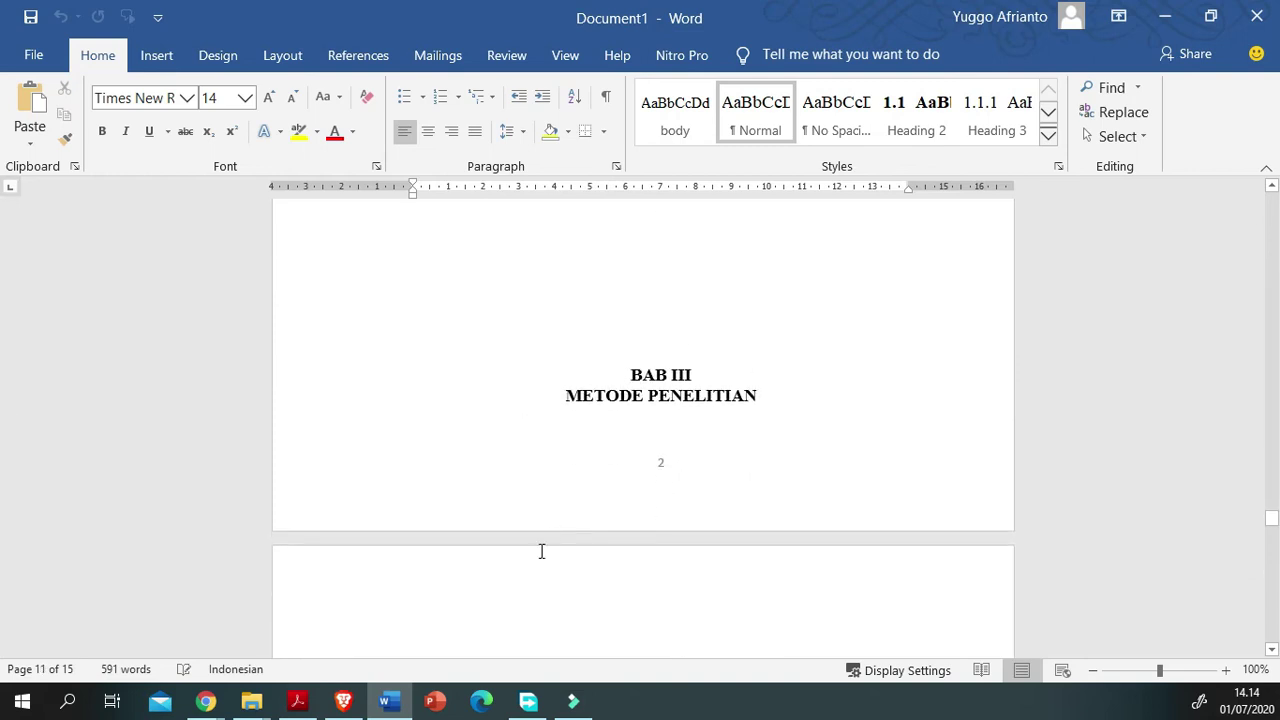
{"action": "key", "text": "Delete"}
{"action": "key", "text": "Delete"}
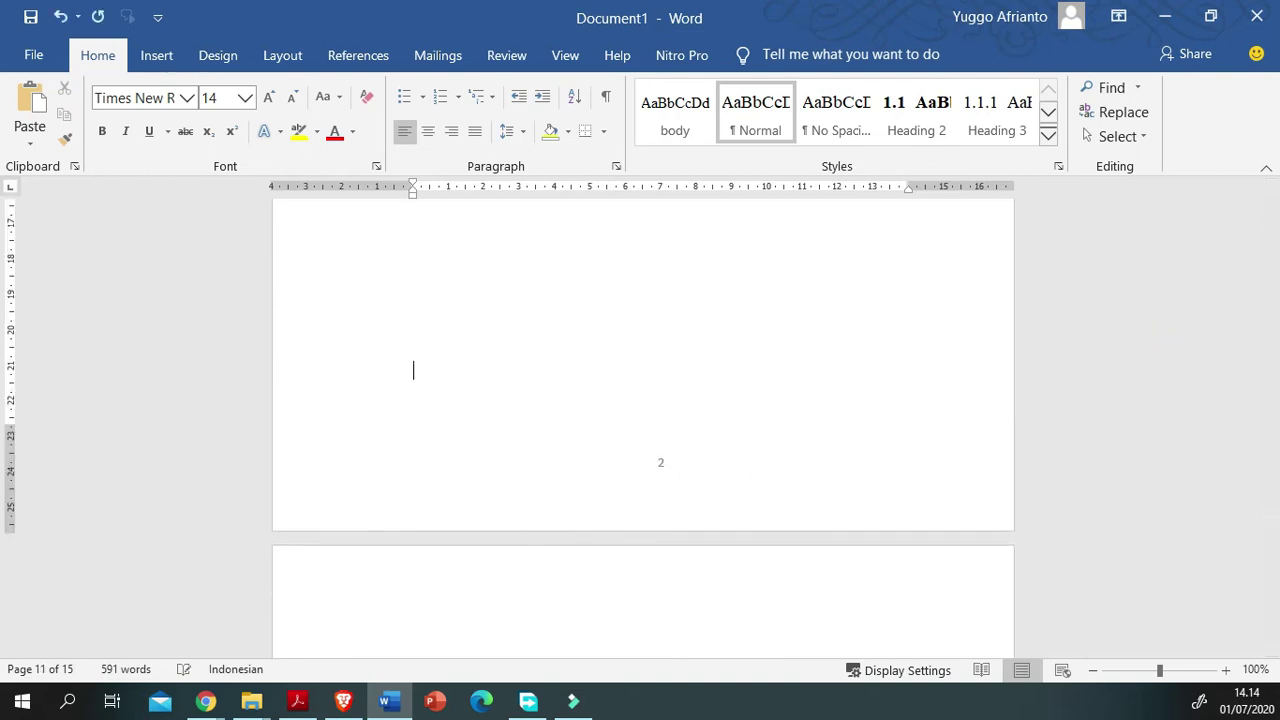
{"action": "scroll", "coordinate": [535, 470], "scroll_direction": "down", "scroll_amount": 3}
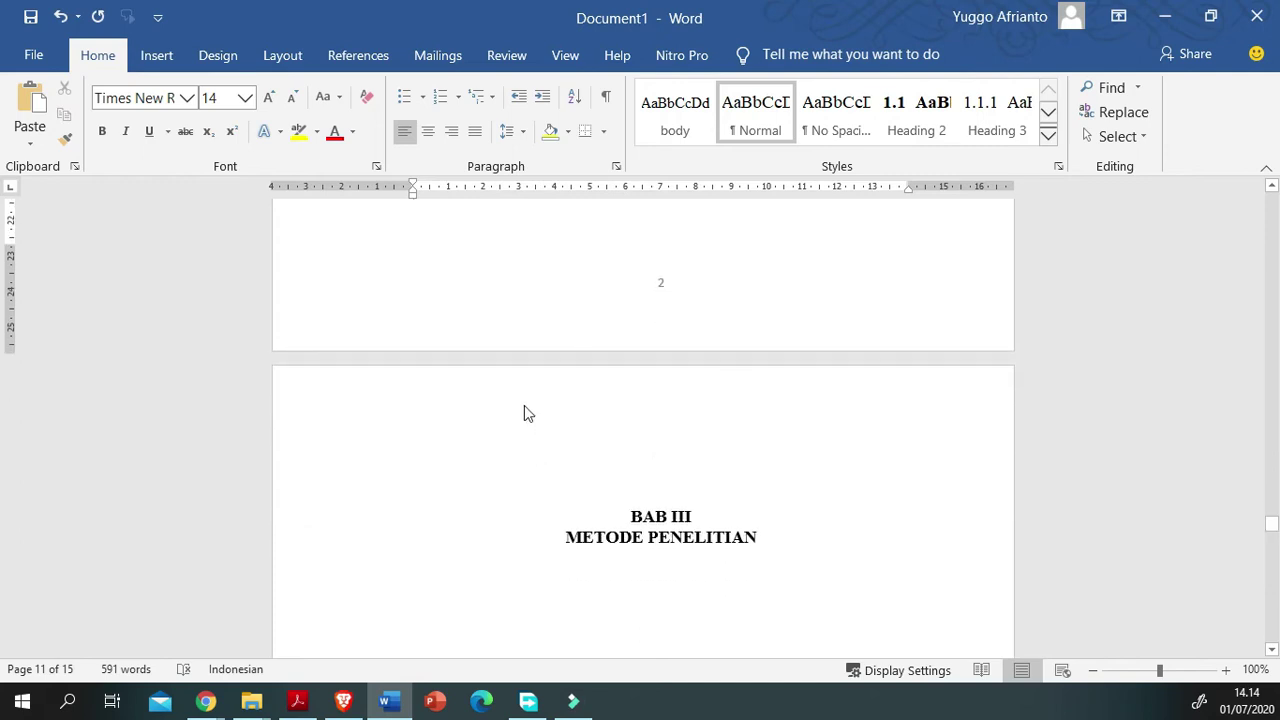
{"action": "scroll", "coordinate": [520, 391], "scroll_direction": "down", "scroll_amount": 18}
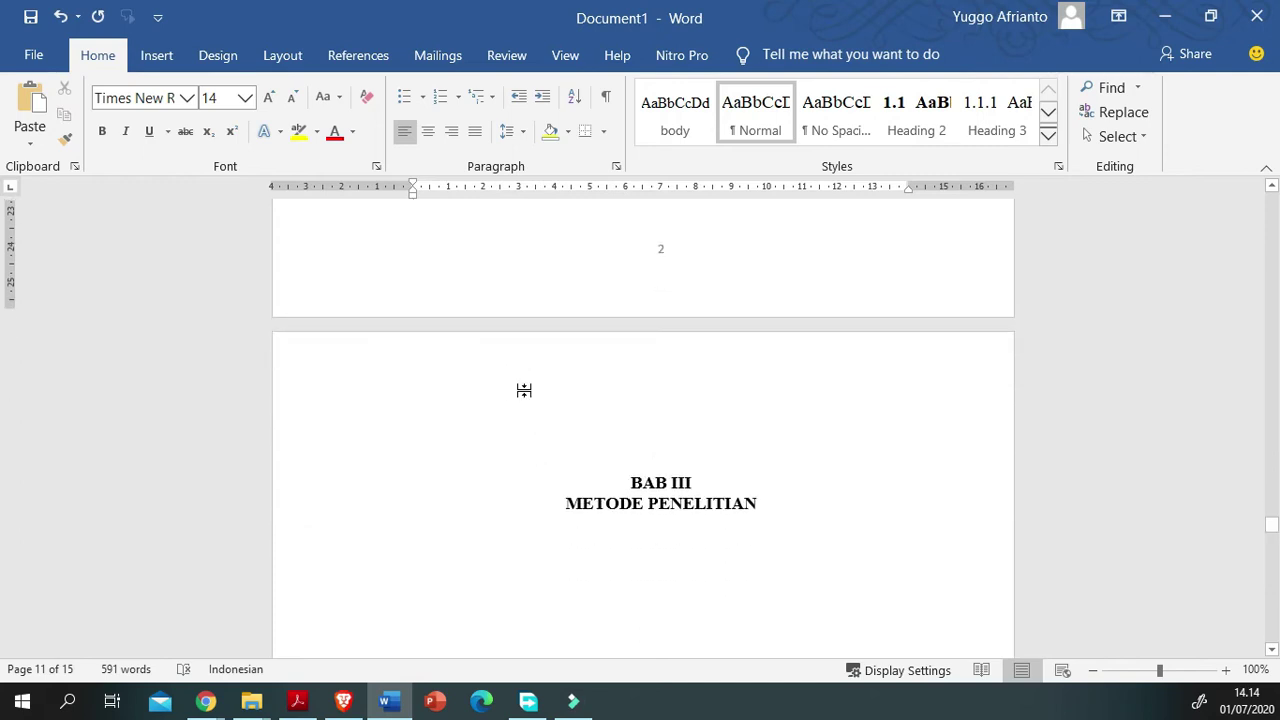
{"action": "scroll", "coordinate": [535, 405], "scroll_direction": "down", "scroll_amount": 1}
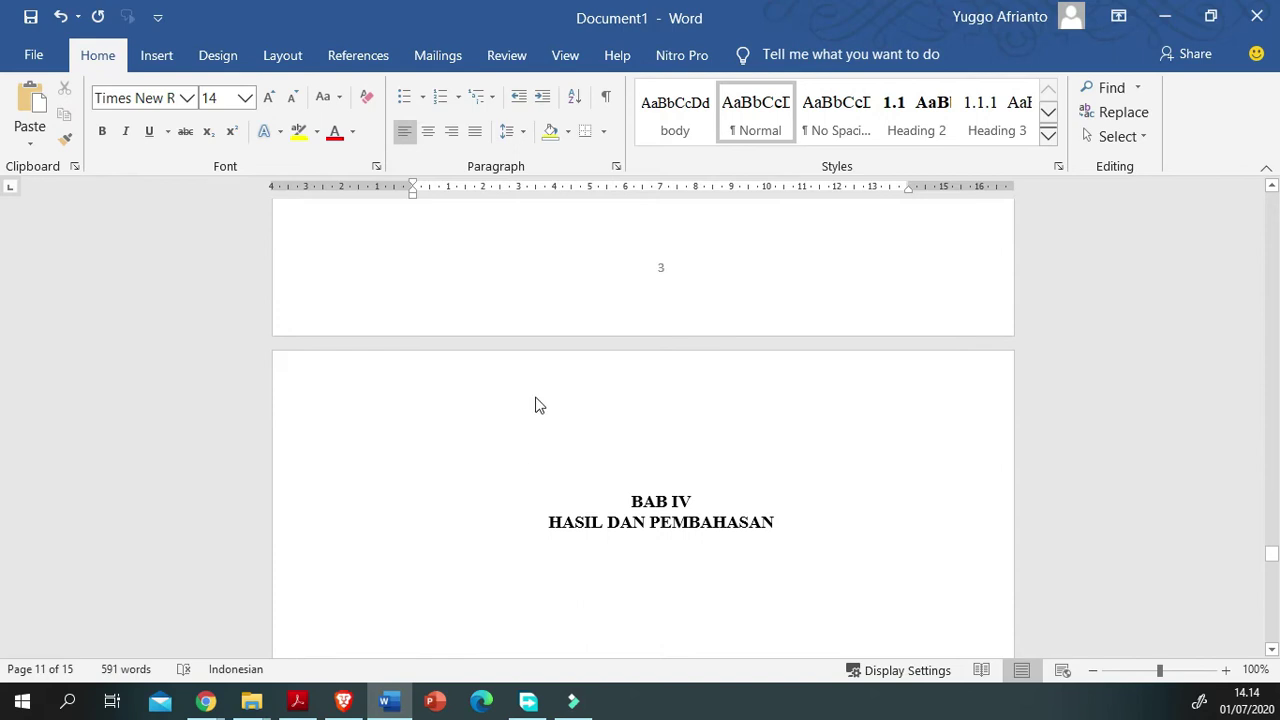
{"action": "scroll", "coordinate": [457, 513], "scroll_direction": "up", "scroll_amount": 5}
{"action": "scroll", "coordinate": [346, 512], "scroll_direction": "up", "scroll_amount": 16}
{"action": "scroll", "coordinate": [347, 512], "scroll_direction": "up", "scroll_amount": 16}
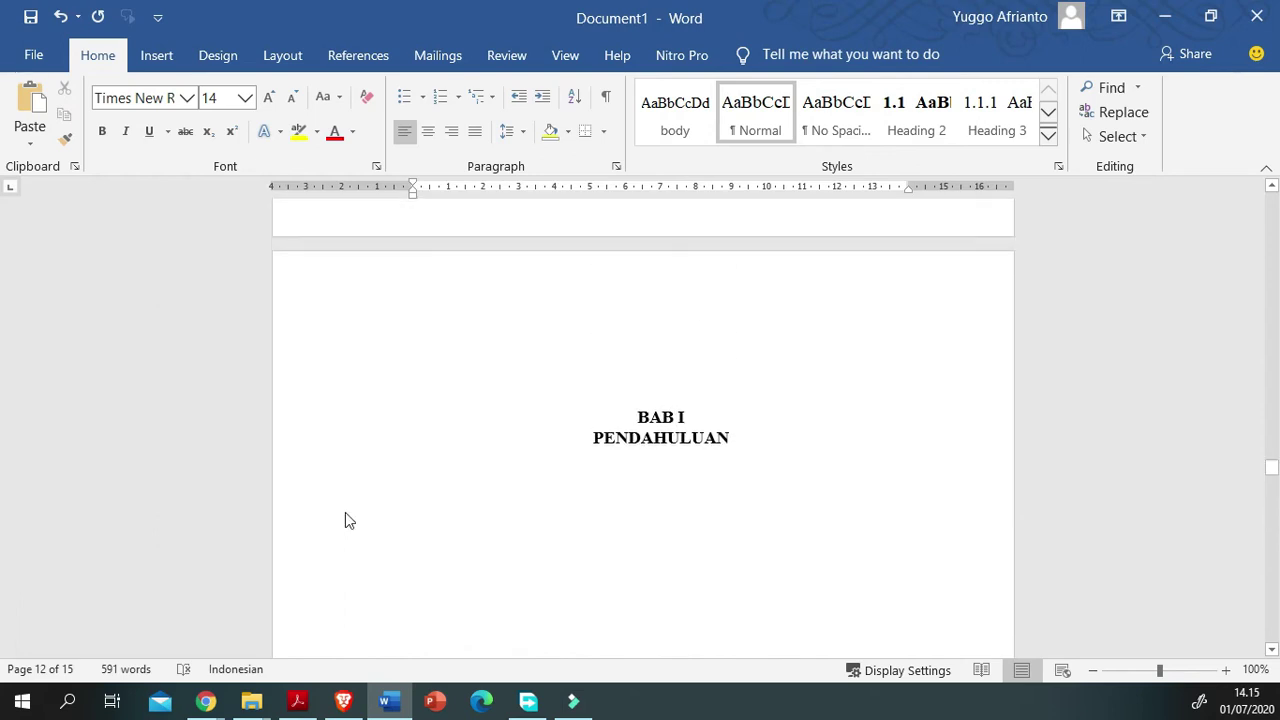
{"action": "scroll", "coordinate": [345, 520], "scroll_direction": "up", "scroll_amount": 4}
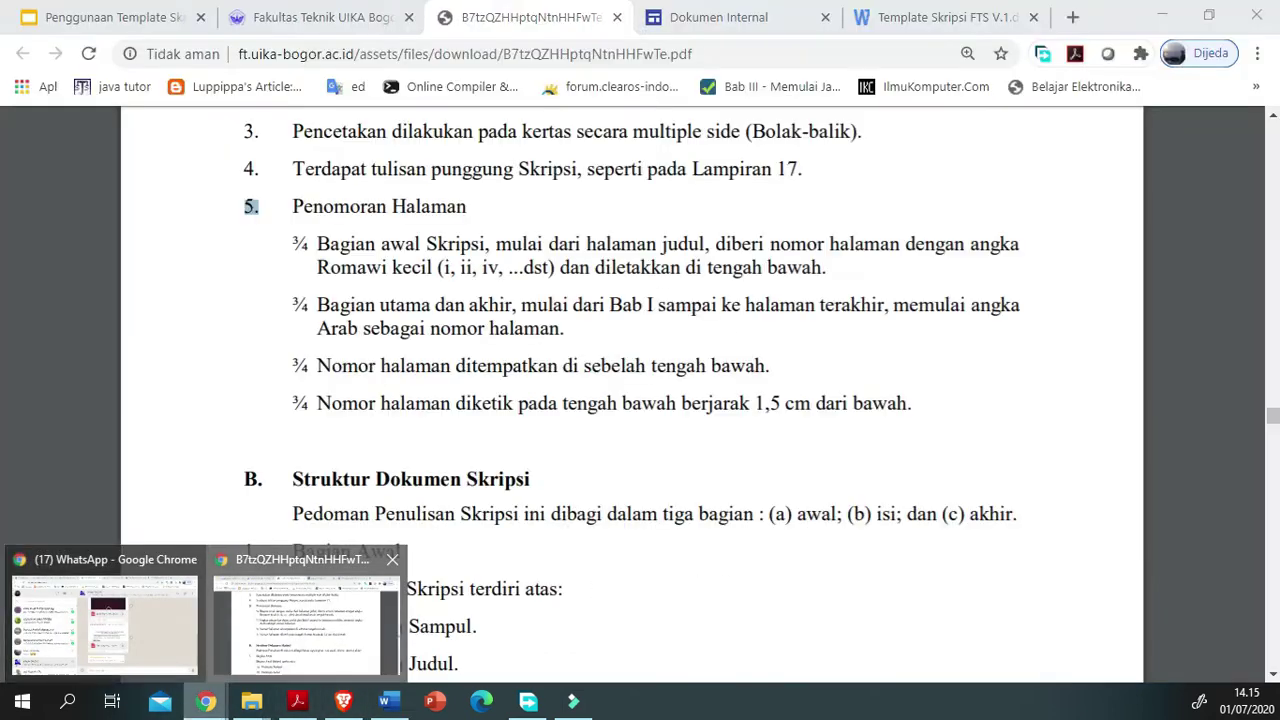
Step: In the guideline PDF, highlight the Halaman Judul, Halaman Sampul and Pernyataan Orisinalitas items
{"action": "left_click", "coordinate": [284, 616]}
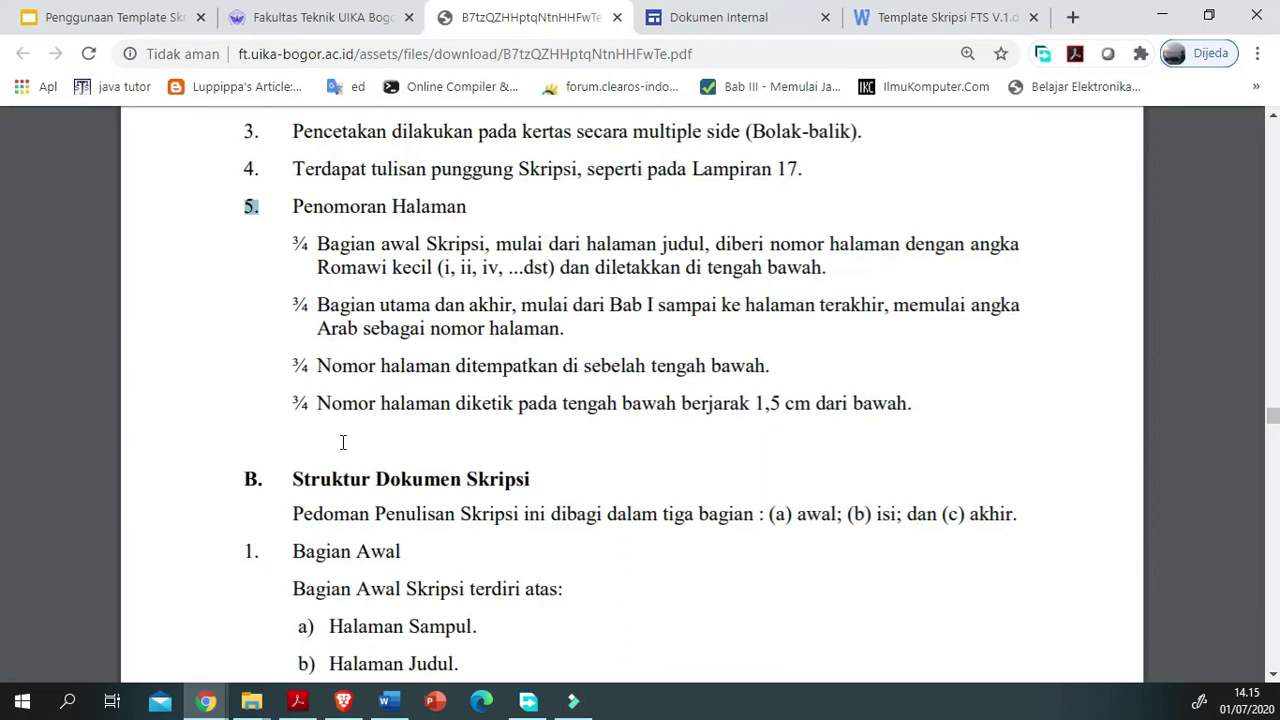
{"action": "scroll", "coordinate": [342, 442], "scroll_direction": "down", "scroll_amount": 3}
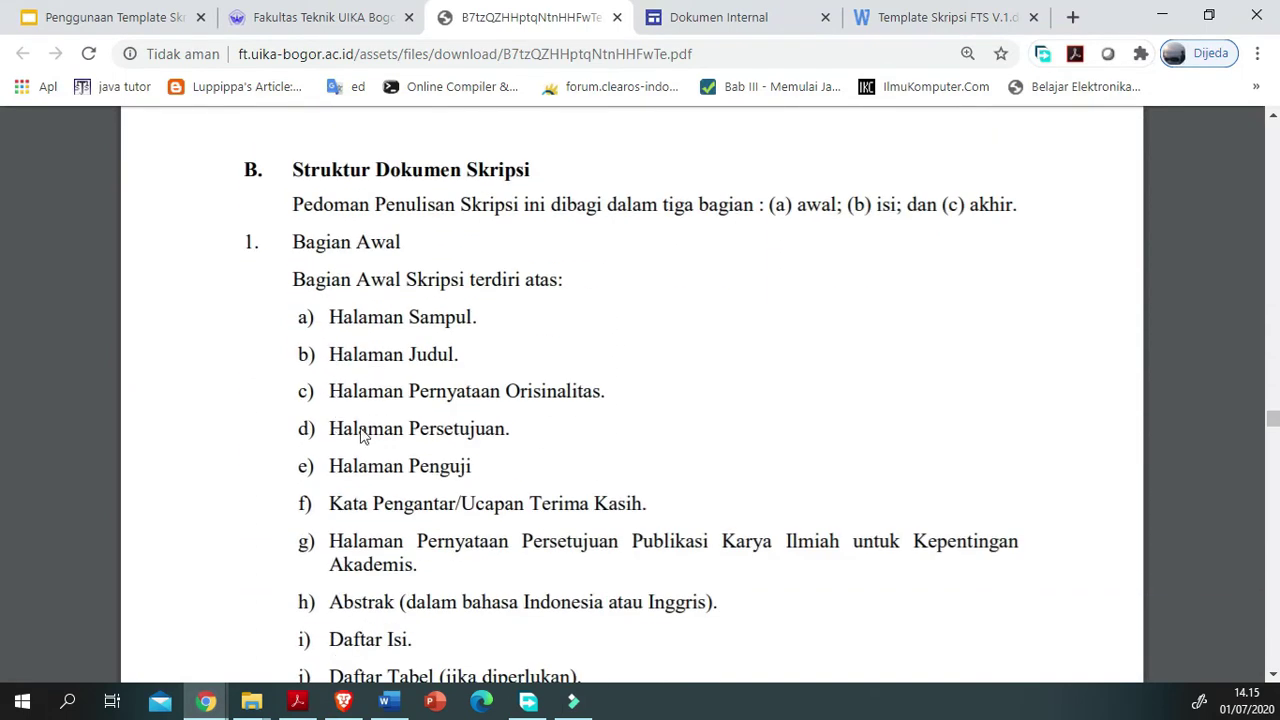
{"action": "scroll", "coordinate": [136, 249], "scroll_direction": "down", "scroll_amount": 1}
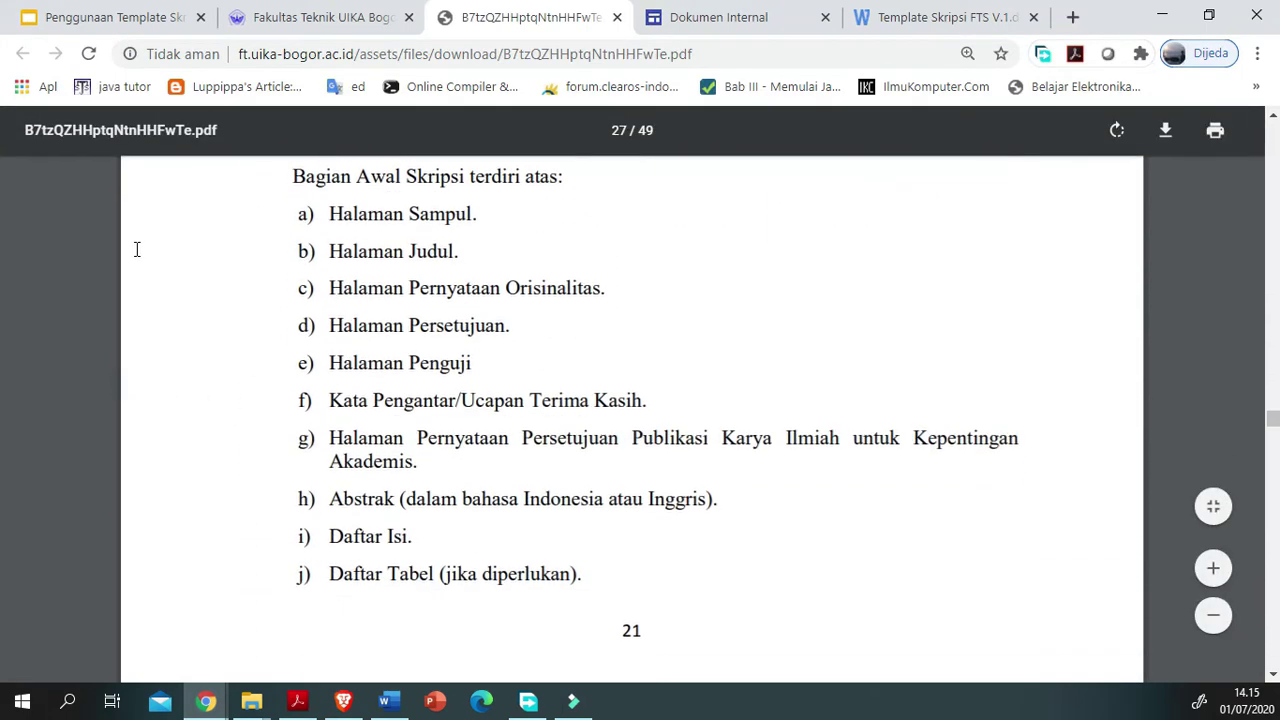
{"action": "scroll", "coordinate": [166, 311], "scroll_direction": "up", "scroll_amount": 2}
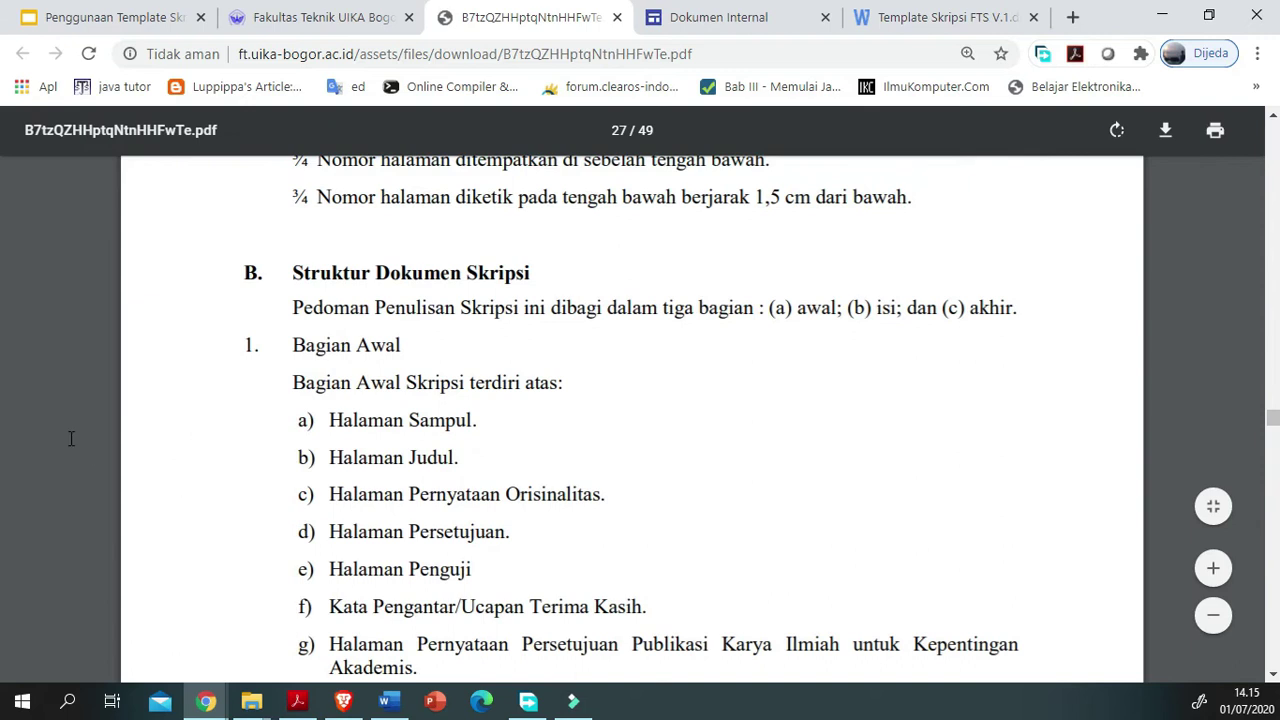
{"action": "scroll", "coordinate": [150, 480], "scroll_direction": "down", "scroll_amount": 3}
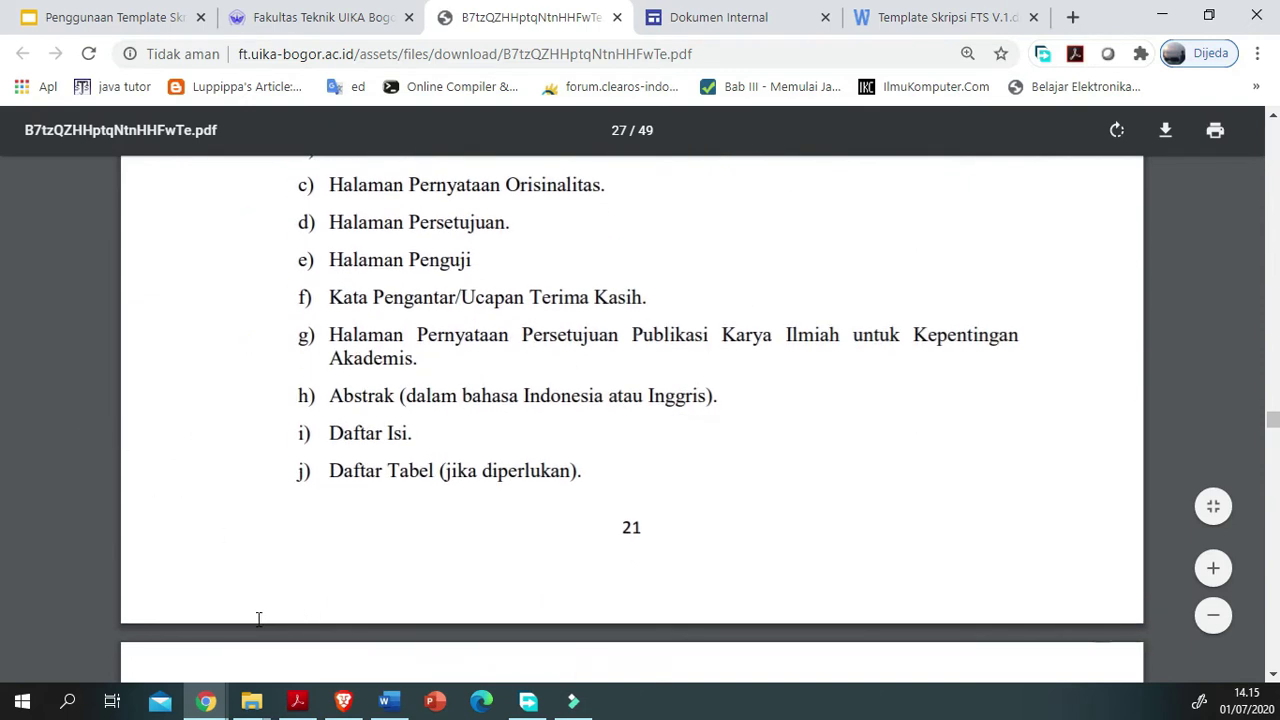
{"action": "scroll", "coordinate": [258, 619], "scroll_direction": "up", "scroll_amount": 2}
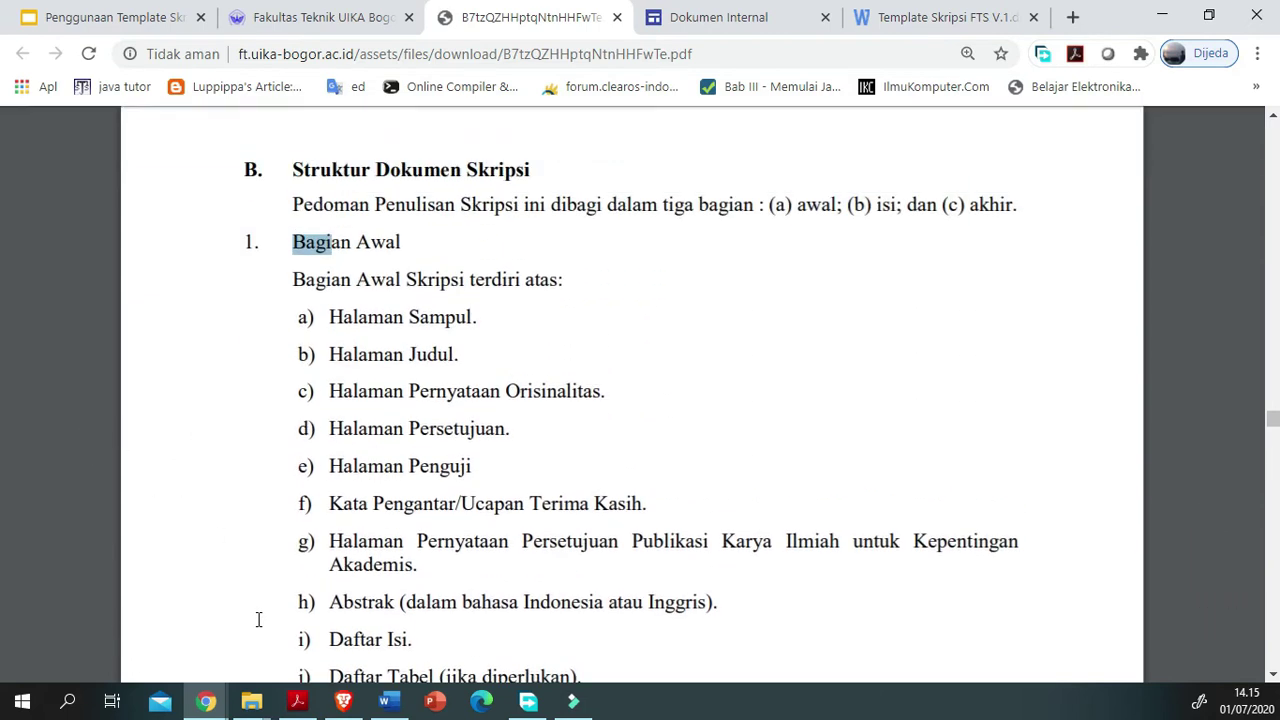
{"action": "left_click_drag", "start_coordinate": [98, 442], "coordinate": [130, 442]}
{"action": "scroll", "coordinate": [233, 552], "scroll_direction": "down", "scroll_amount": 1}
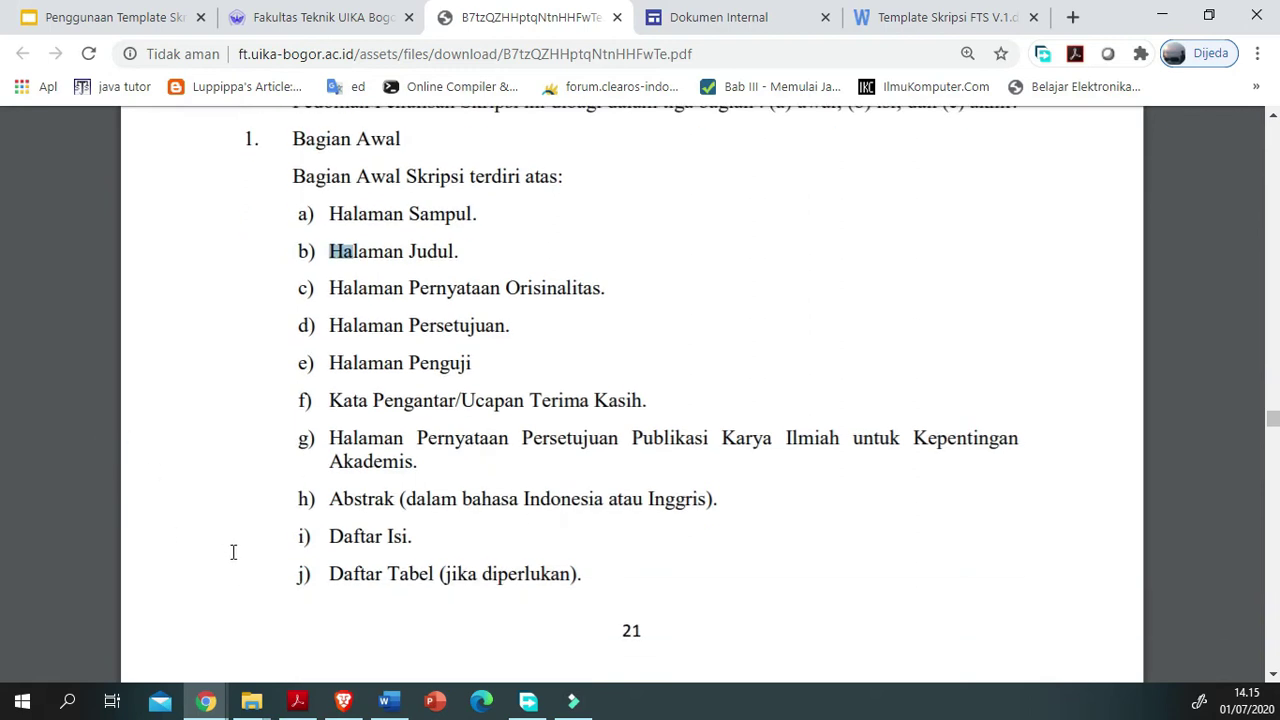
{"action": "left_click", "coordinate": [99, 284]}
{"action": "left_click_drag", "start_coordinate": [99, 278], "coordinate": [197, 303]}
{"action": "left_click", "coordinate": [197, 314]}
{"action": "left_click_drag", "start_coordinate": [181, 369], "coordinate": [262, 404]}
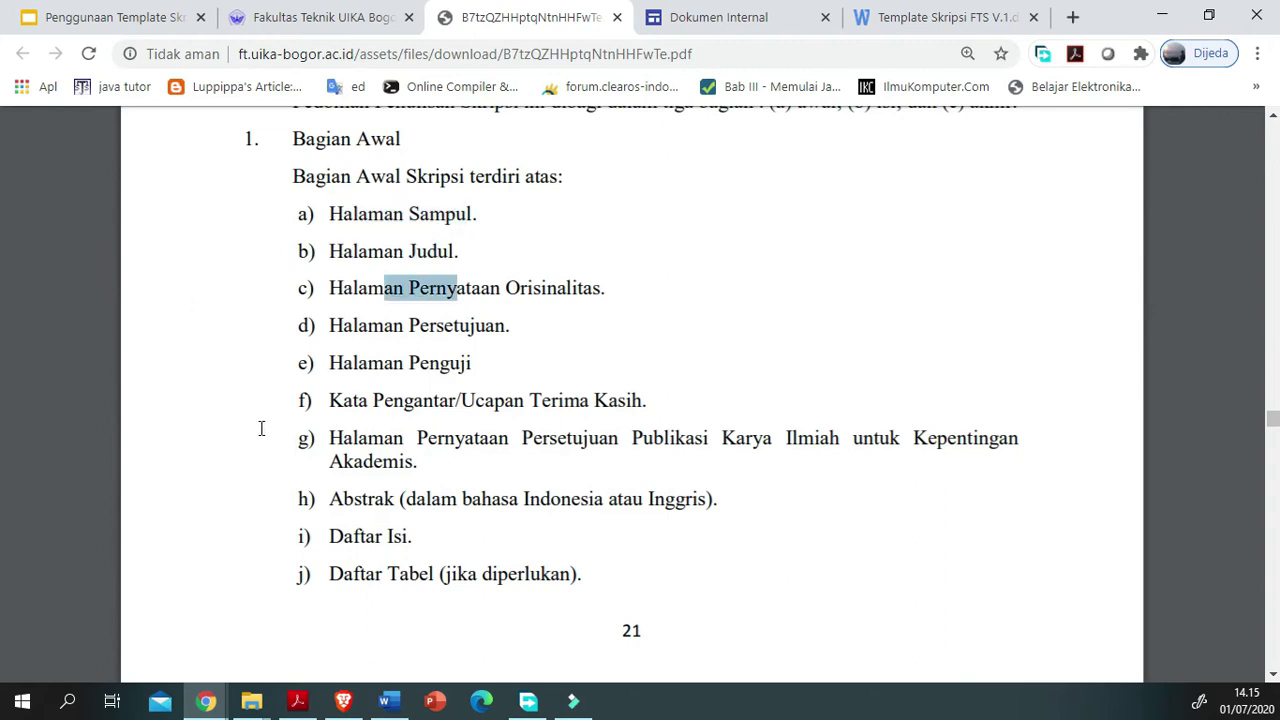
{"action": "scroll", "coordinate": [261, 428], "scroll_direction": "down", "scroll_amount": 2}
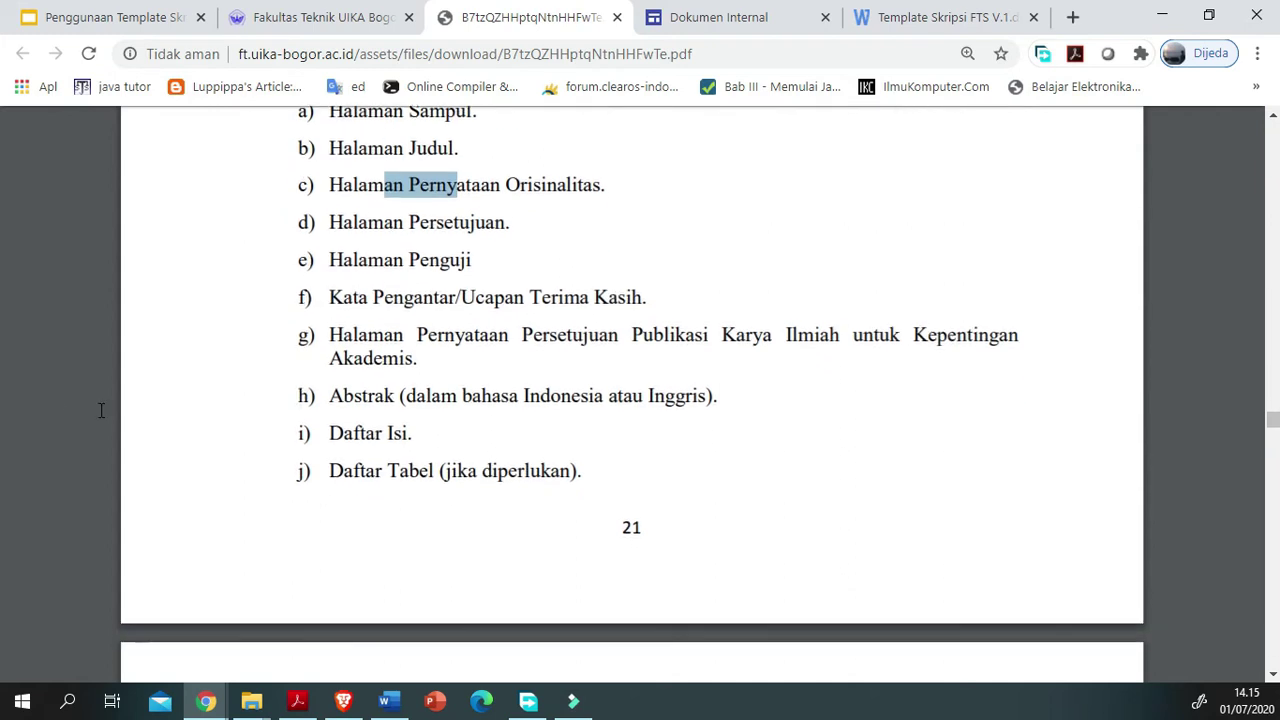
{"action": "scroll", "coordinate": [163, 476], "scroll_direction": "down", "scroll_amount": 2}
Step: Highlight Daftar Isi and Daftar Tabel, then mark items Halaman Judul through Daftar Isi together
{"action": "double_click", "coordinate": [131, 415]}
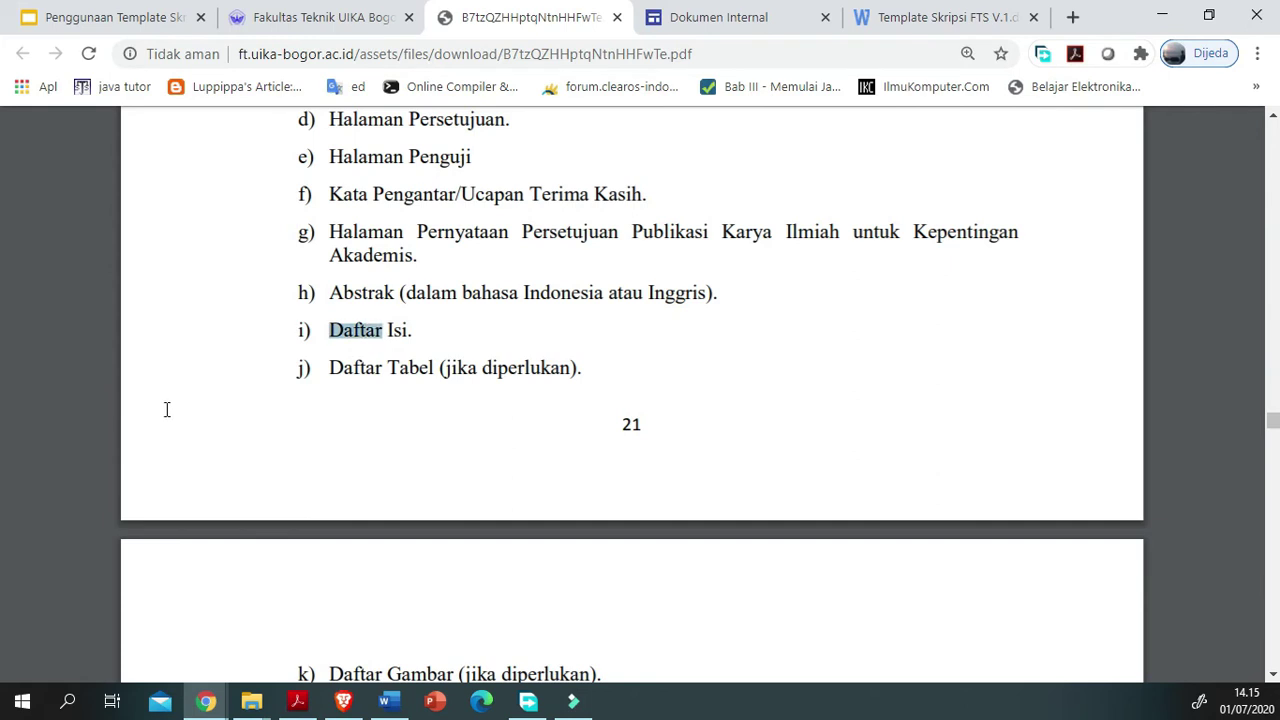
{"action": "scroll", "coordinate": [167, 409], "scroll_direction": "down", "scroll_amount": 2}
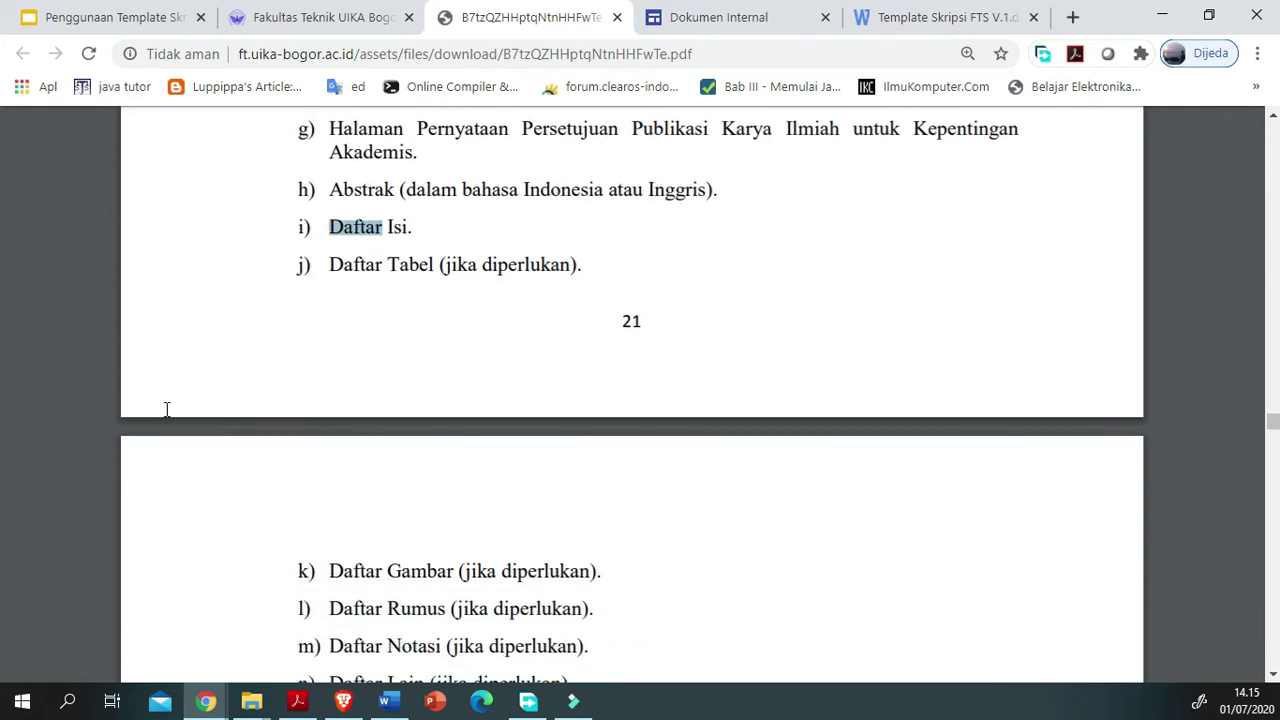
{"action": "scroll", "coordinate": [167, 409], "scroll_direction": "down", "scroll_amount": 2}
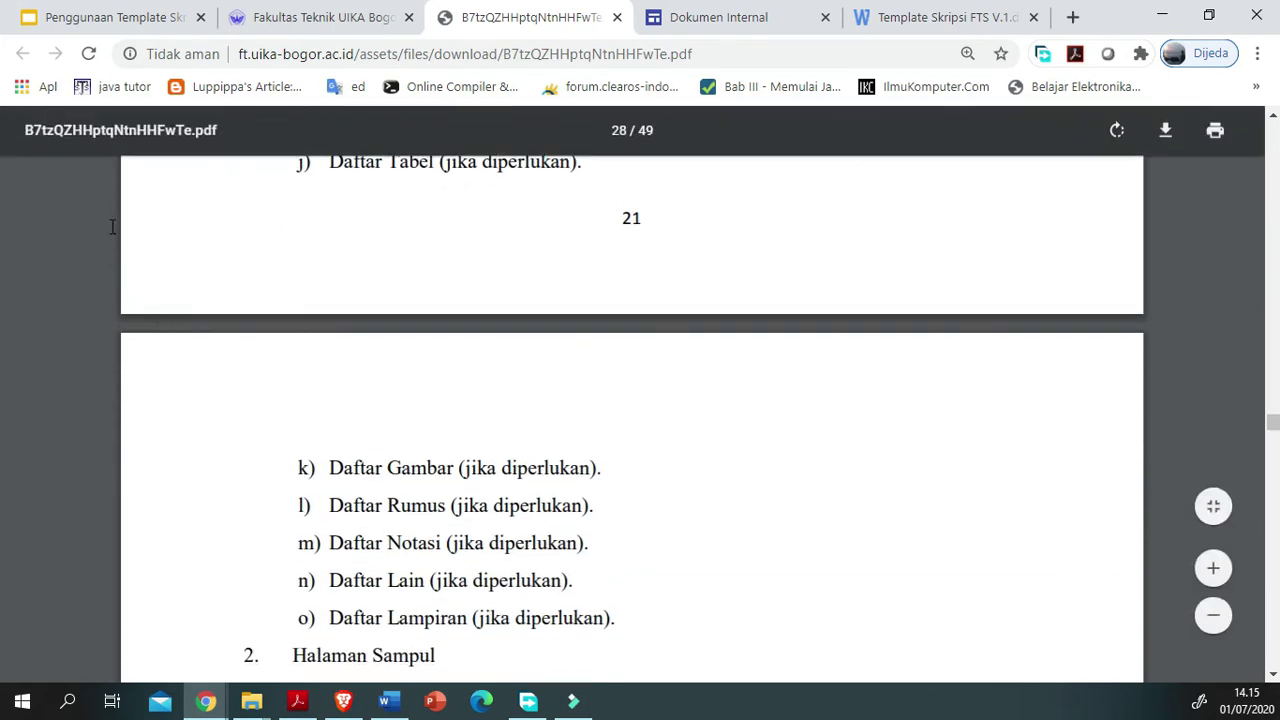
{"action": "left_click_drag", "start_coordinate": [107, 213], "coordinate": [207, 228]}
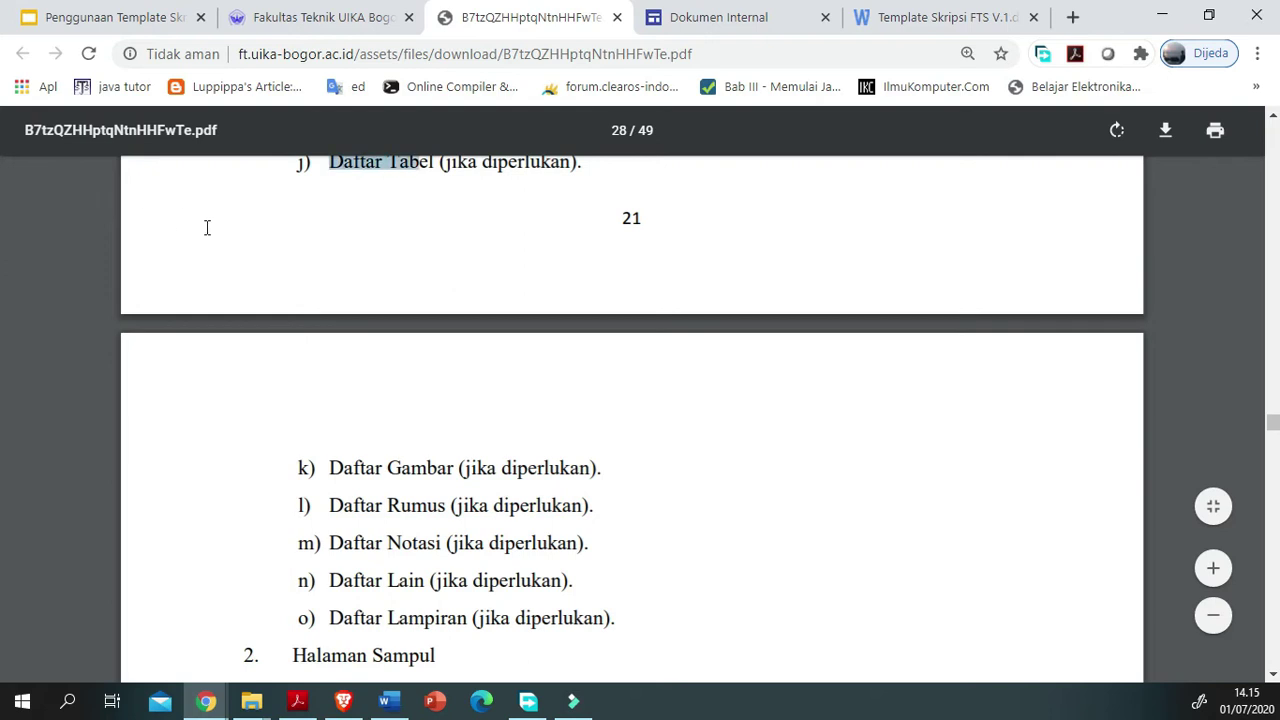
{"action": "left_click", "coordinate": [228, 592]}
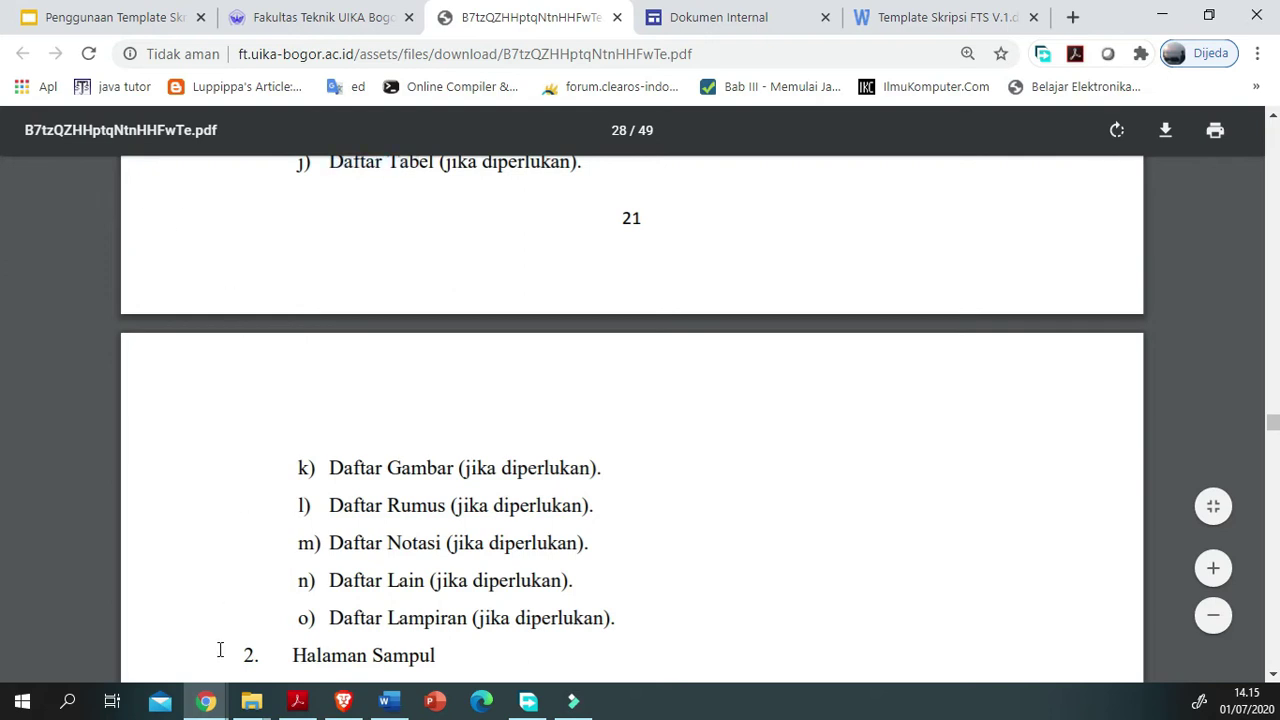
{"action": "scroll", "coordinate": [223, 663], "scroll_direction": "down", "scroll_amount": 3}
{"action": "scroll", "coordinate": [223, 663], "scroll_direction": "up", "scroll_amount": 10}
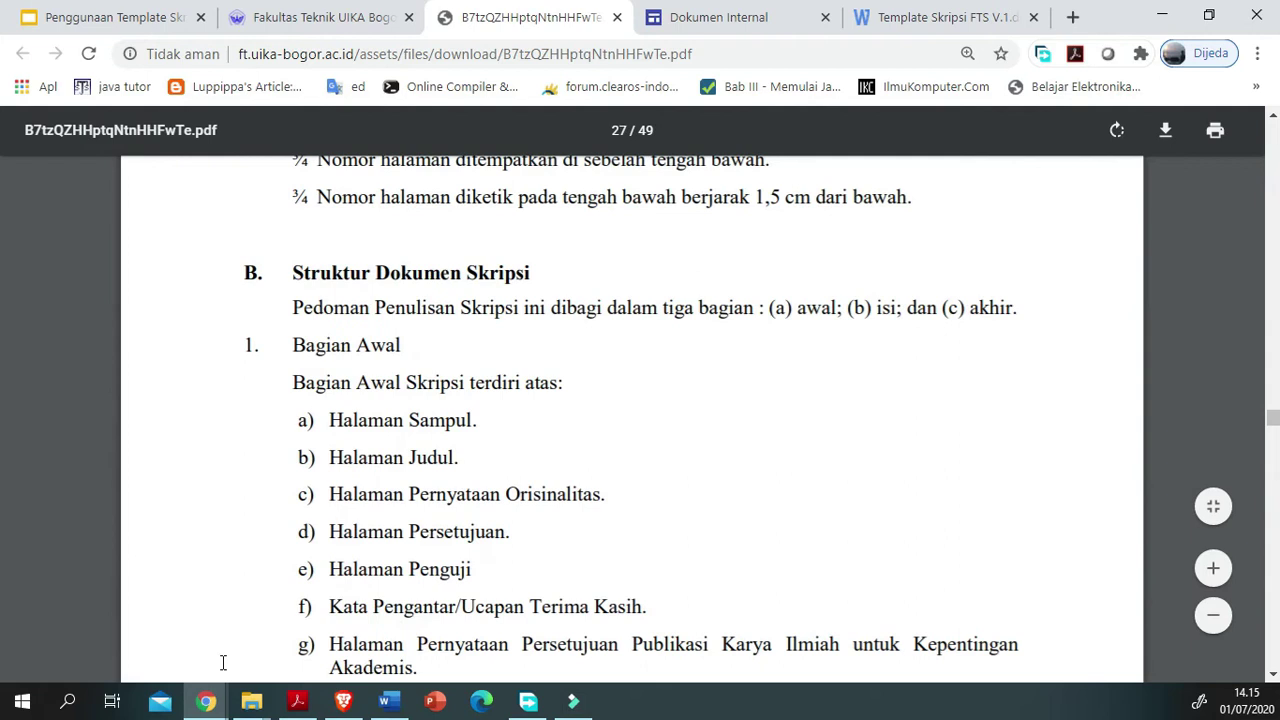
{"action": "scroll", "coordinate": [223, 663], "scroll_direction": "down", "scroll_amount": 2}
{"action": "left_click_drag", "start_coordinate": [220, 676], "coordinate": [113, 674]}
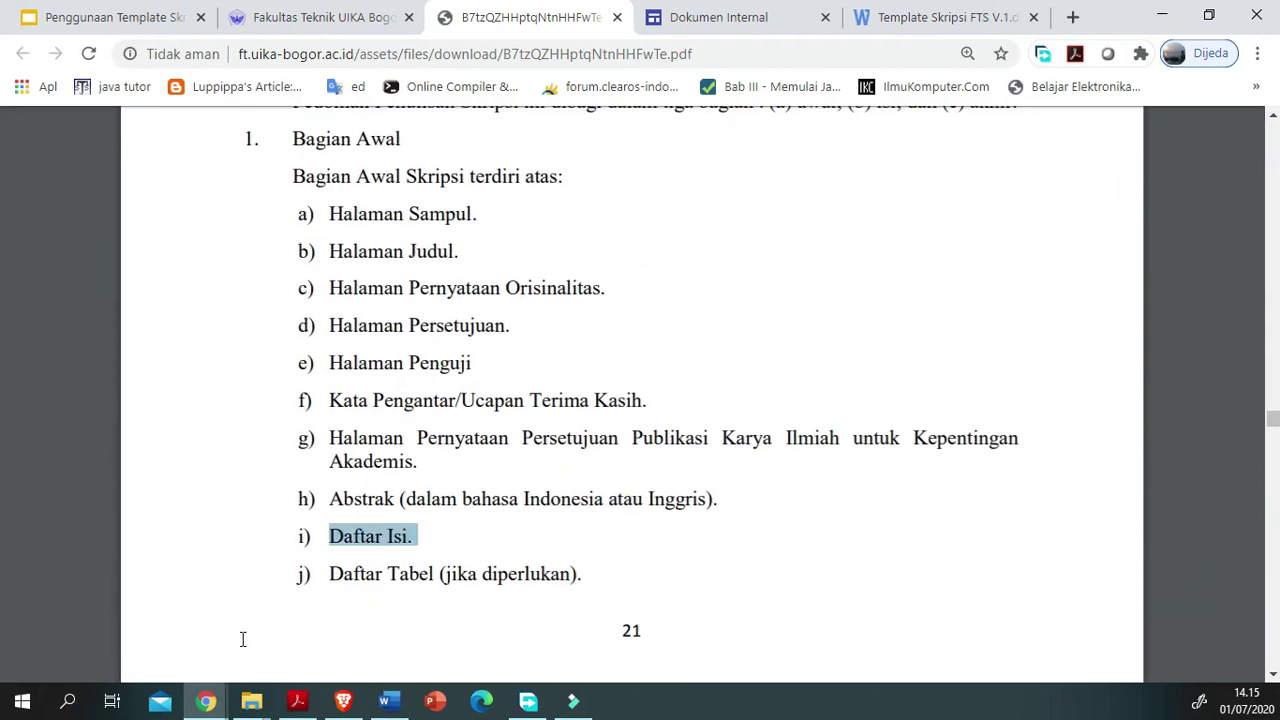
{"action": "left_click_drag", "start_coordinate": [108, 312], "coordinate": [196, 667]}
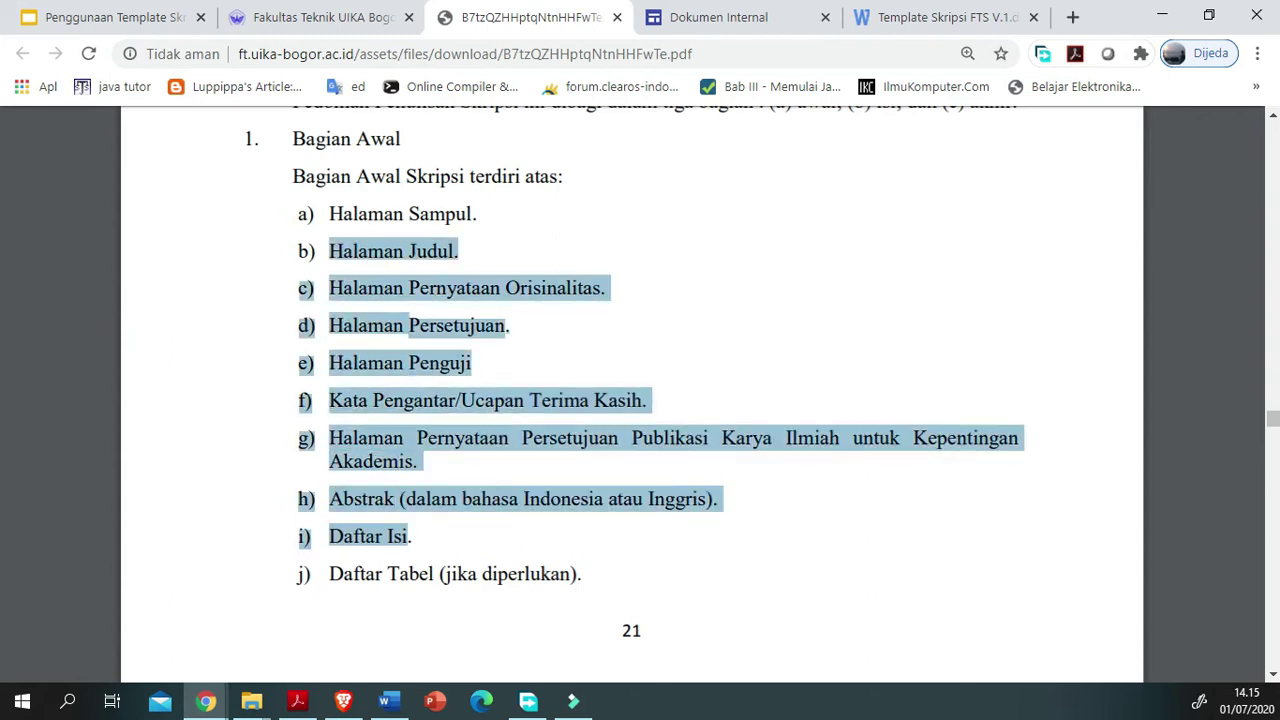
{"action": "mouse_move", "coordinate": [389, 701]}
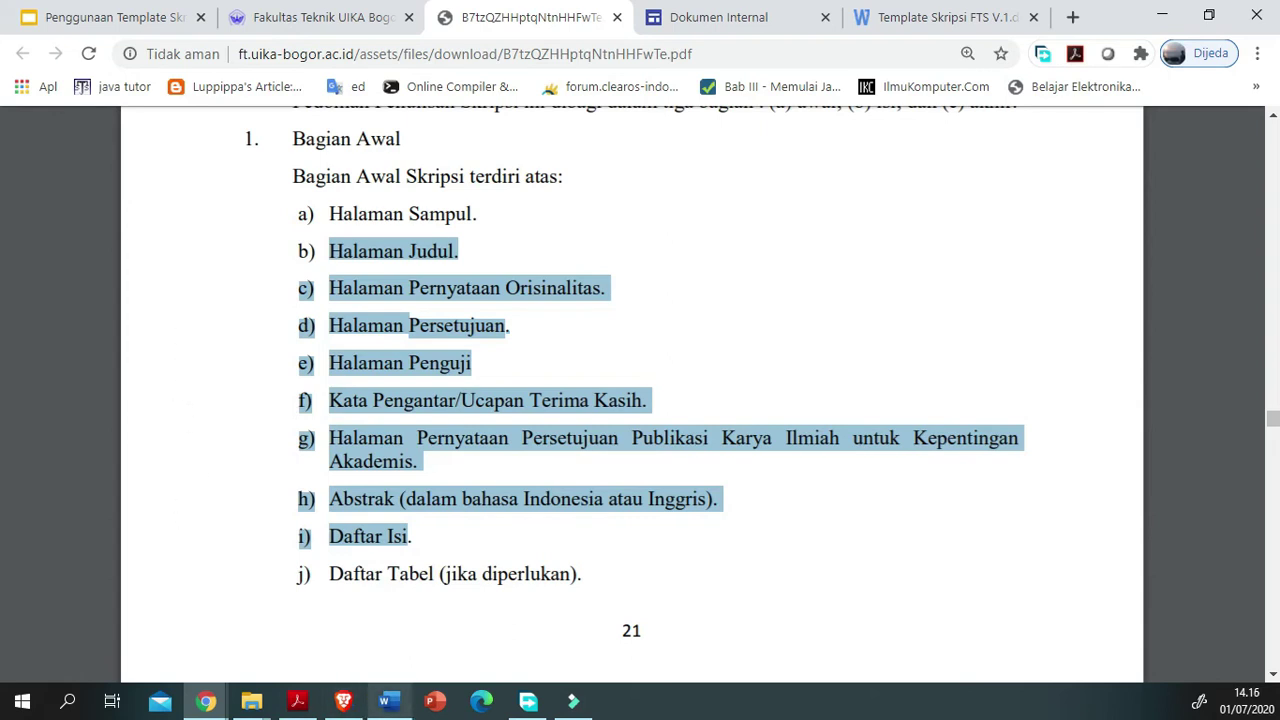
{"action": "left_click", "coordinate": [389, 701]}
Step: Scroll the Word template up to the PERNYATAAN KEASLIAN SKRIPSI page, then bring the guideline PDF back
{"action": "scroll", "coordinate": [590, 549], "scroll_direction": "up", "scroll_amount": 8}
{"action": "scroll", "coordinate": [590, 549], "scroll_direction": "up", "scroll_amount": 15}
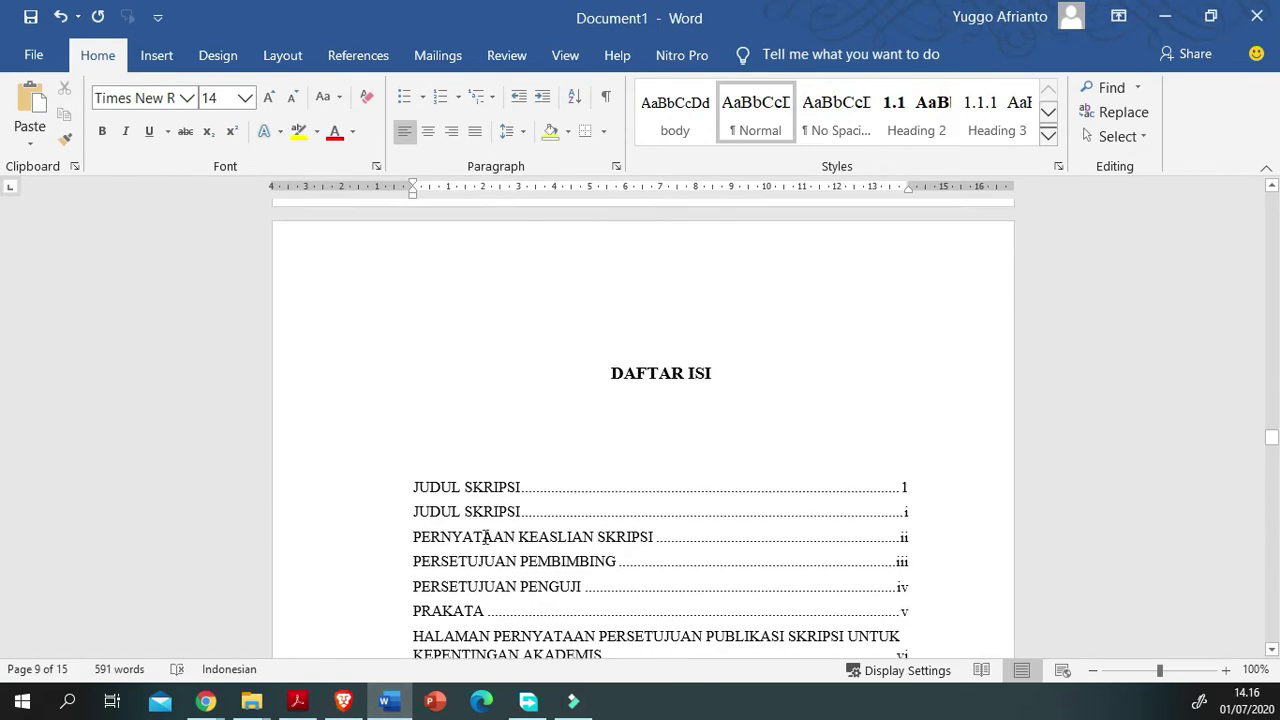
{"action": "left_click_drag", "start_coordinate": [1271, 430], "coordinate": [1226, 334]}
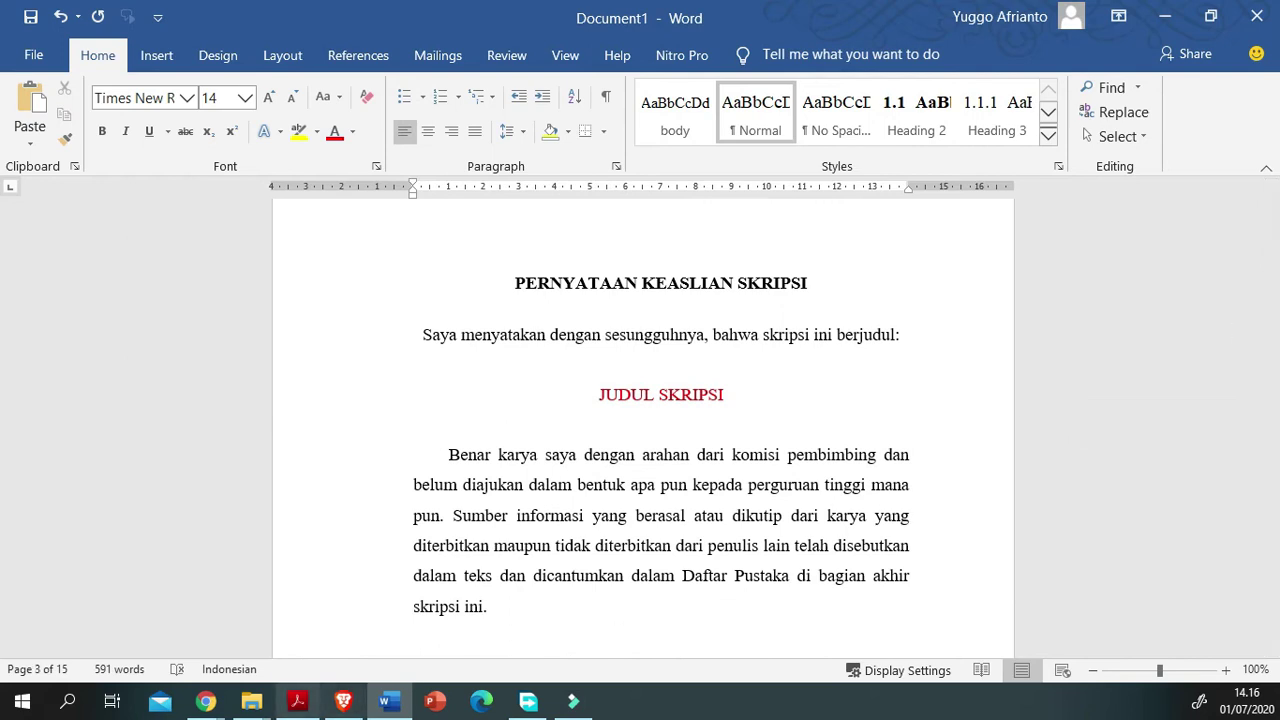
{"action": "left_click", "coordinate": [297, 700]}
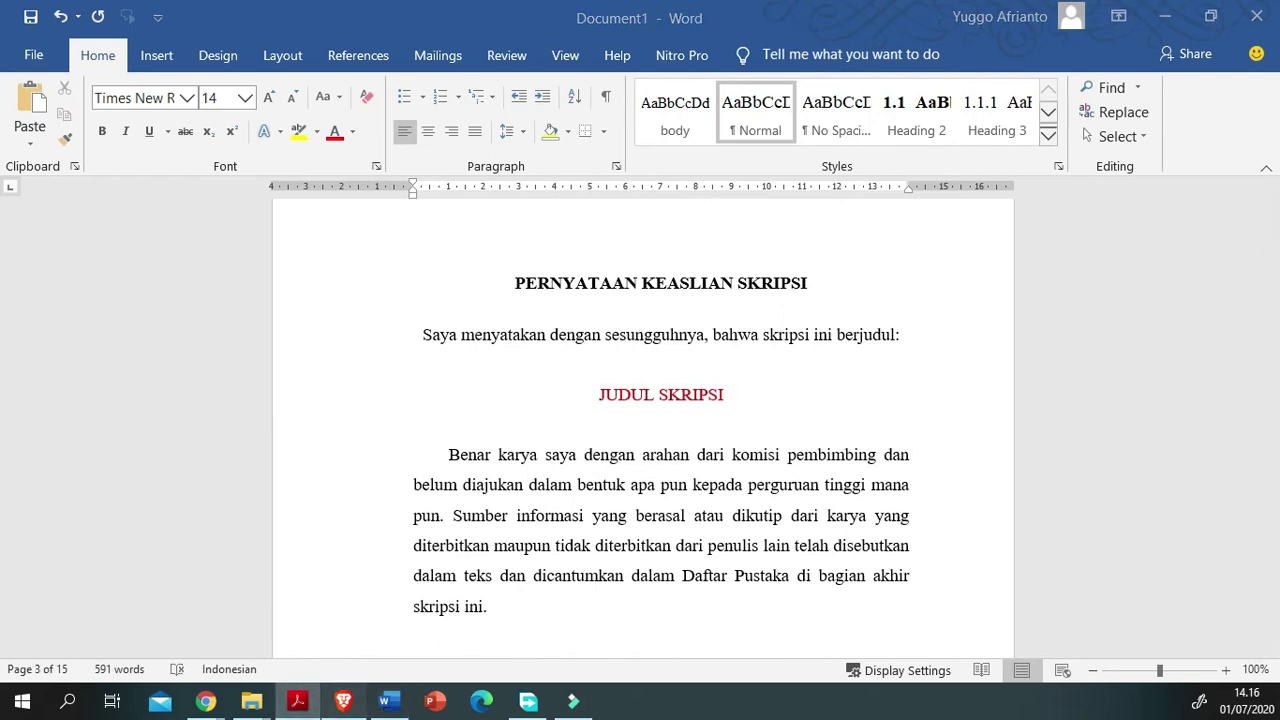
{"action": "mouse_move", "coordinate": [206, 700]}
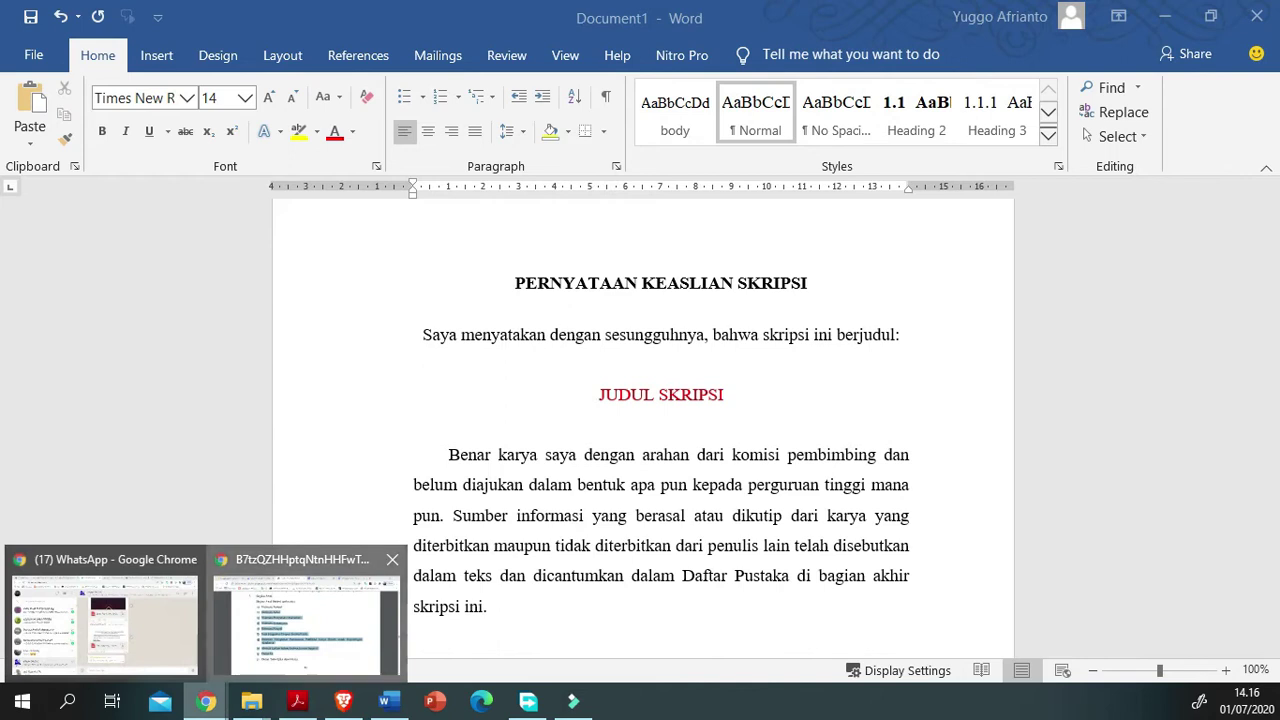
{"action": "left_click", "coordinate": [306, 620]}
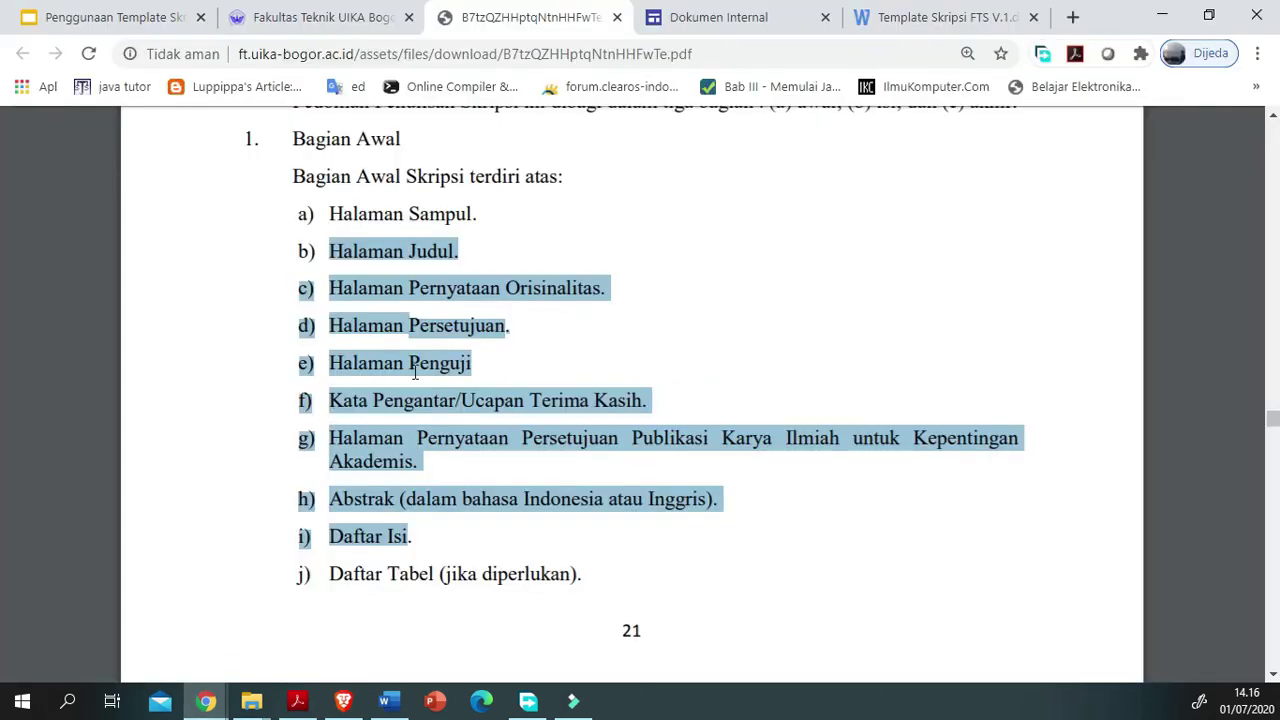
Step: Highlight the Halaman Pernyataan Orisinalitas item in the PDF, then return to the Word template
{"action": "left_click_drag", "start_coordinate": [1120, 290], "coordinate": [155, 362]}
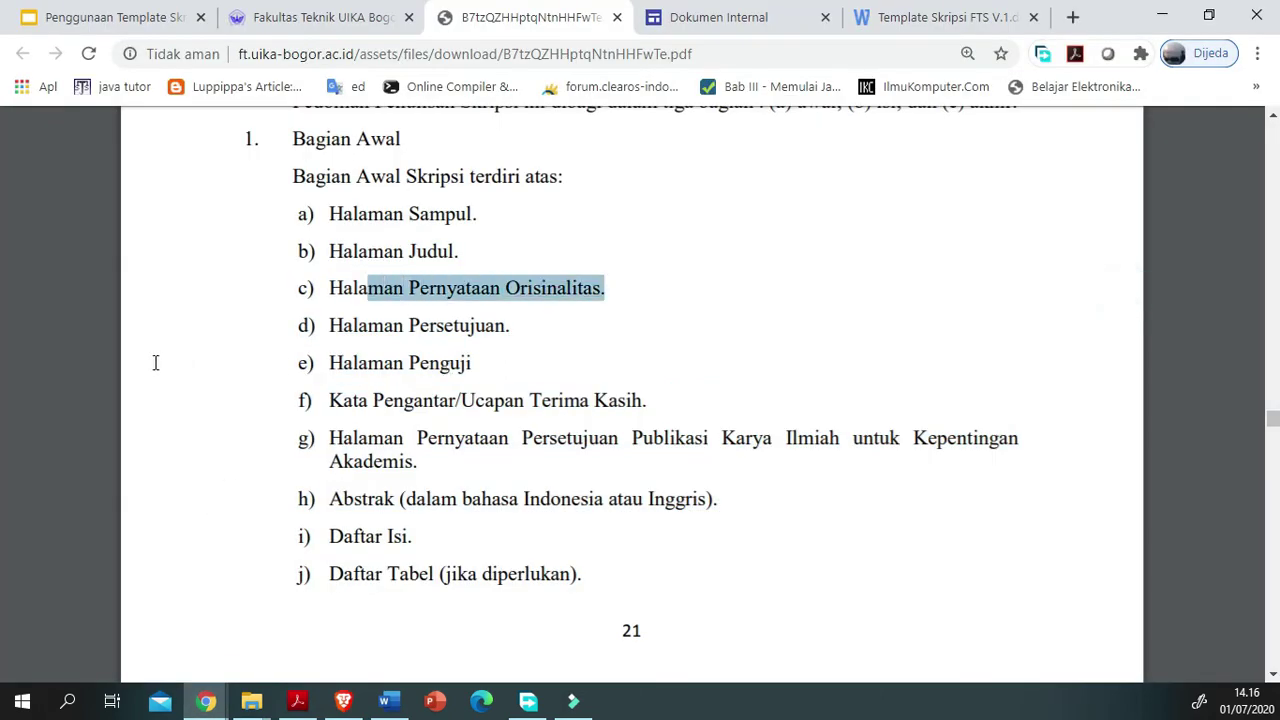
{"action": "left_click", "coordinate": [1050, 314]}
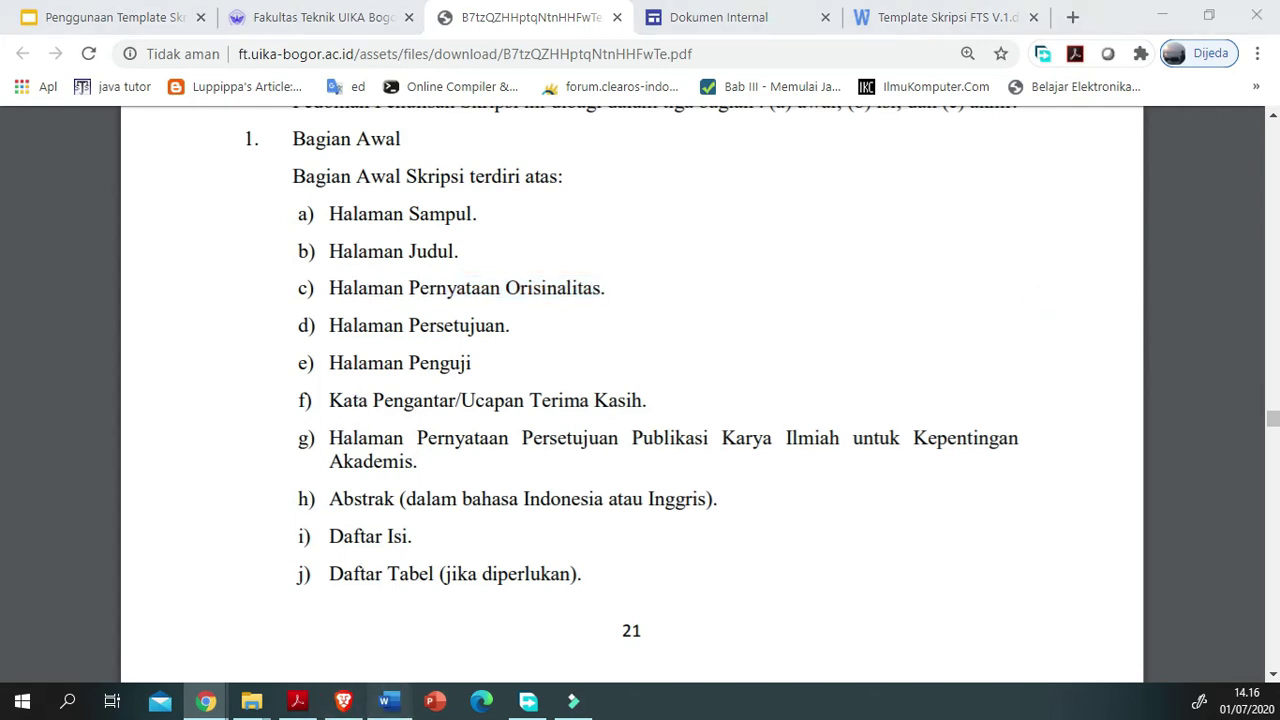
{"action": "left_click", "coordinate": [389, 700]}
{"action": "scroll", "coordinate": [578, 555], "scroll_direction": "down", "scroll_amount": 4}
{"action": "scroll", "coordinate": [578, 555], "scroll_direction": "down", "scroll_amount": 9}
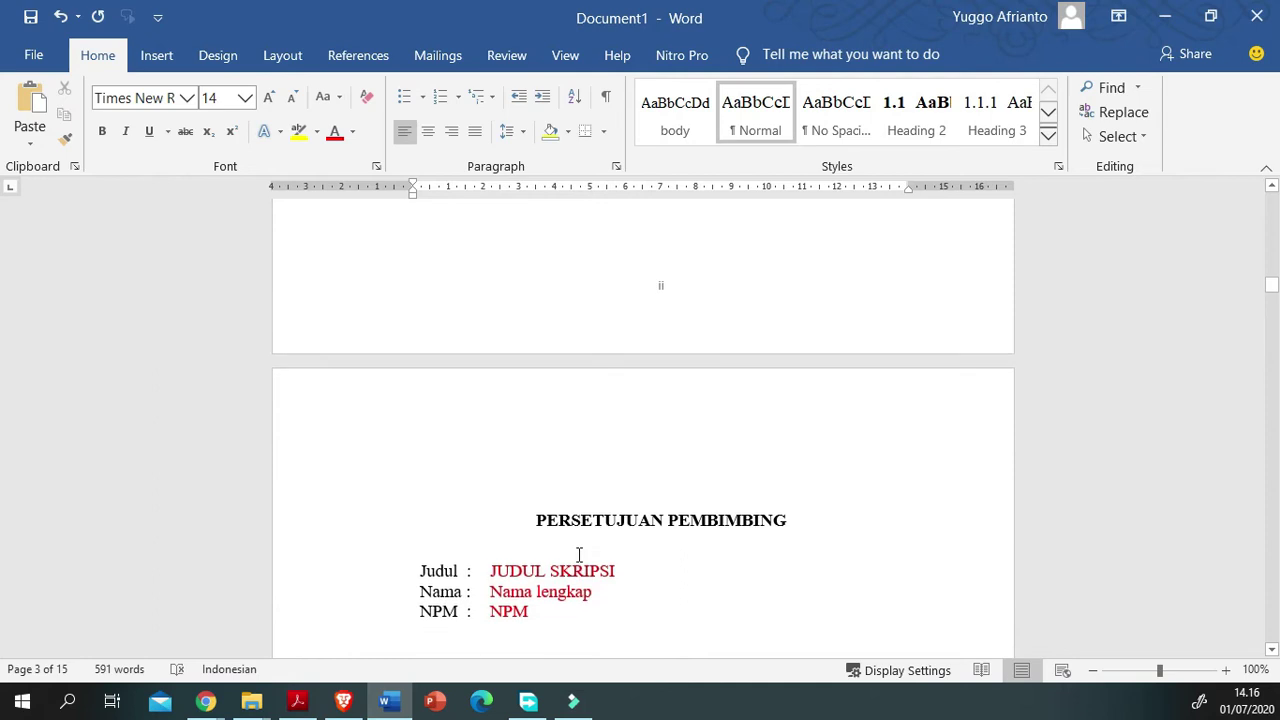
Step: Scroll back to the cover and check the title and Nama lengkap fields
{"action": "left_click_drag", "start_coordinate": [1119, 494], "coordinate": [536, 494]}
{"action": "scroll", "coordinate": [688, 629], "scroll_direction": "up", "scroll_amount": 10}
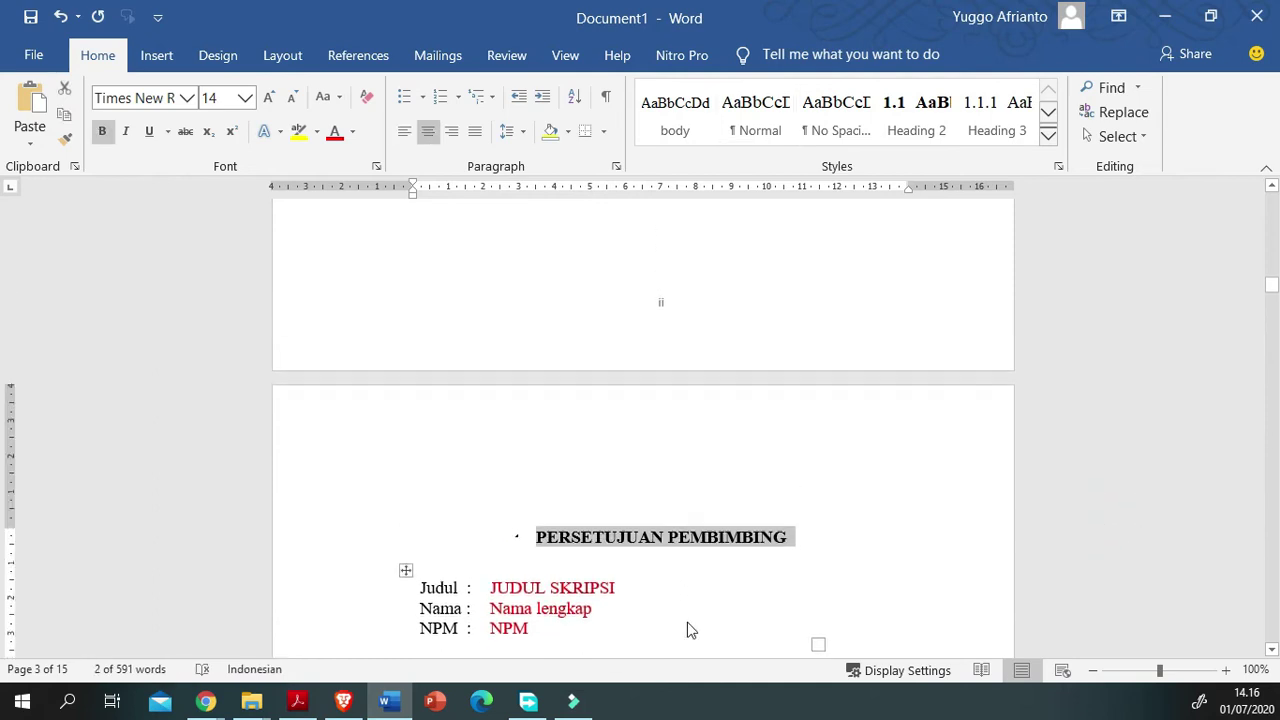
{"action": "scroll", "coordinate": [658, 622], "scroll_direction": "up", "scroll_amount": 12}
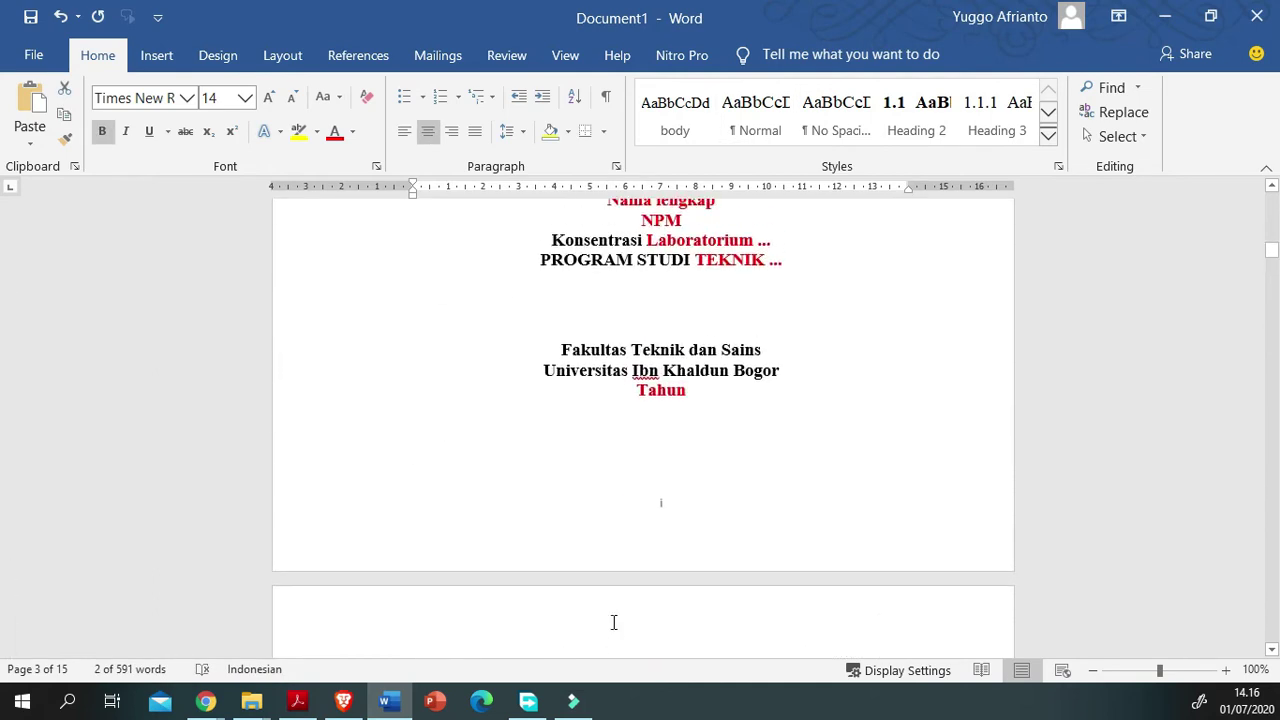
{"action": "scroll", "coordinate": [612, 622], "scroll_direction": "up", "scroll_amount": 11}
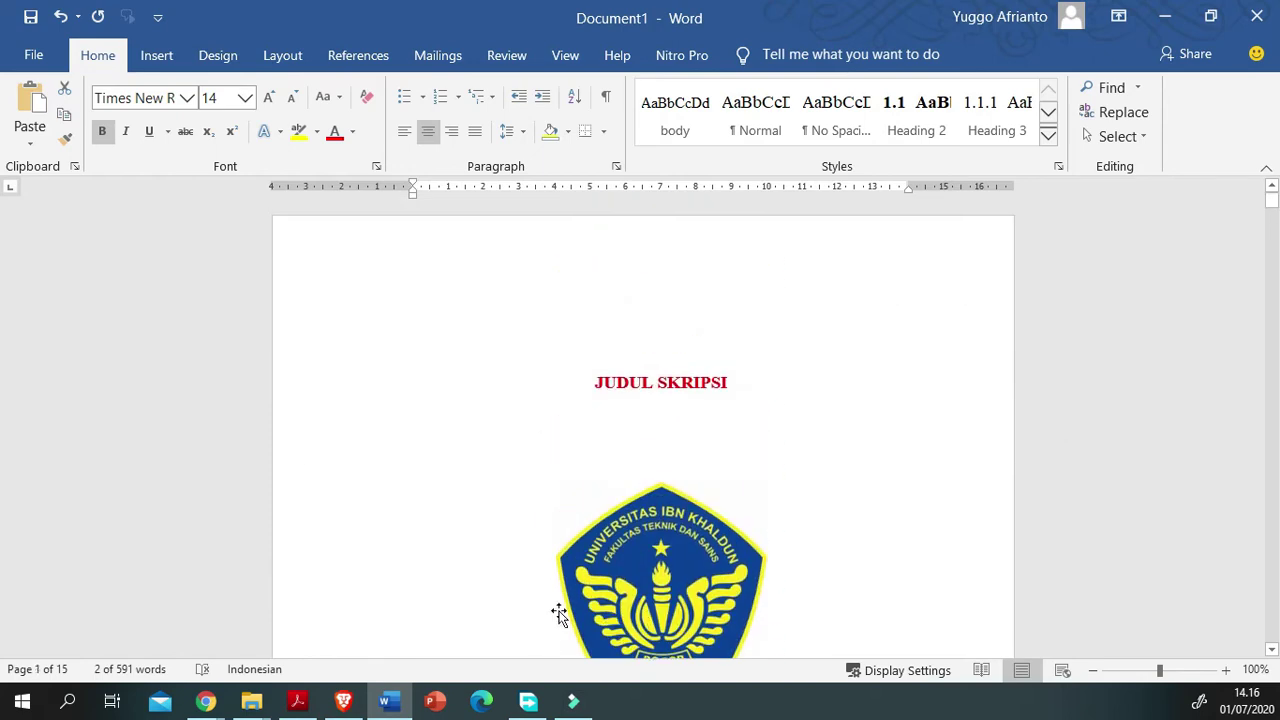
{"action": "left_click", "coordinate": [1128, 386]}
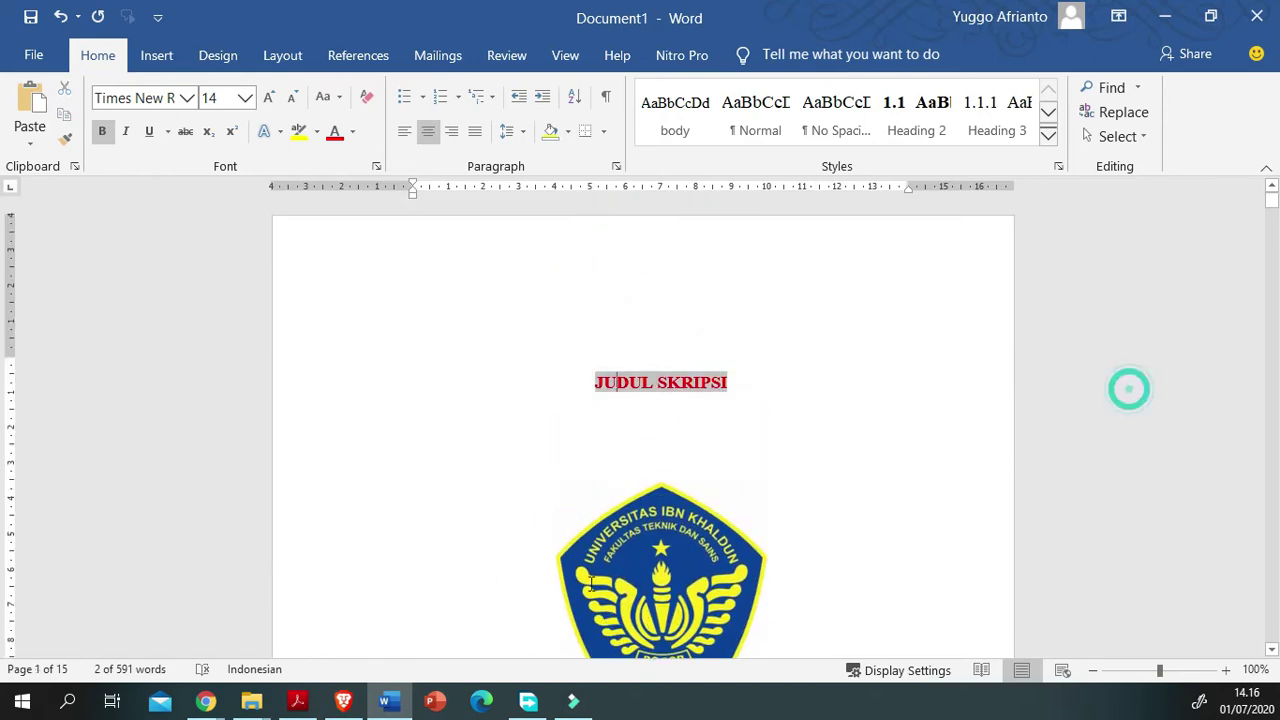
{"action": "scroll", "coordinate": [590, 588], "scroll_direction": "down", "scroll_amount": 3}
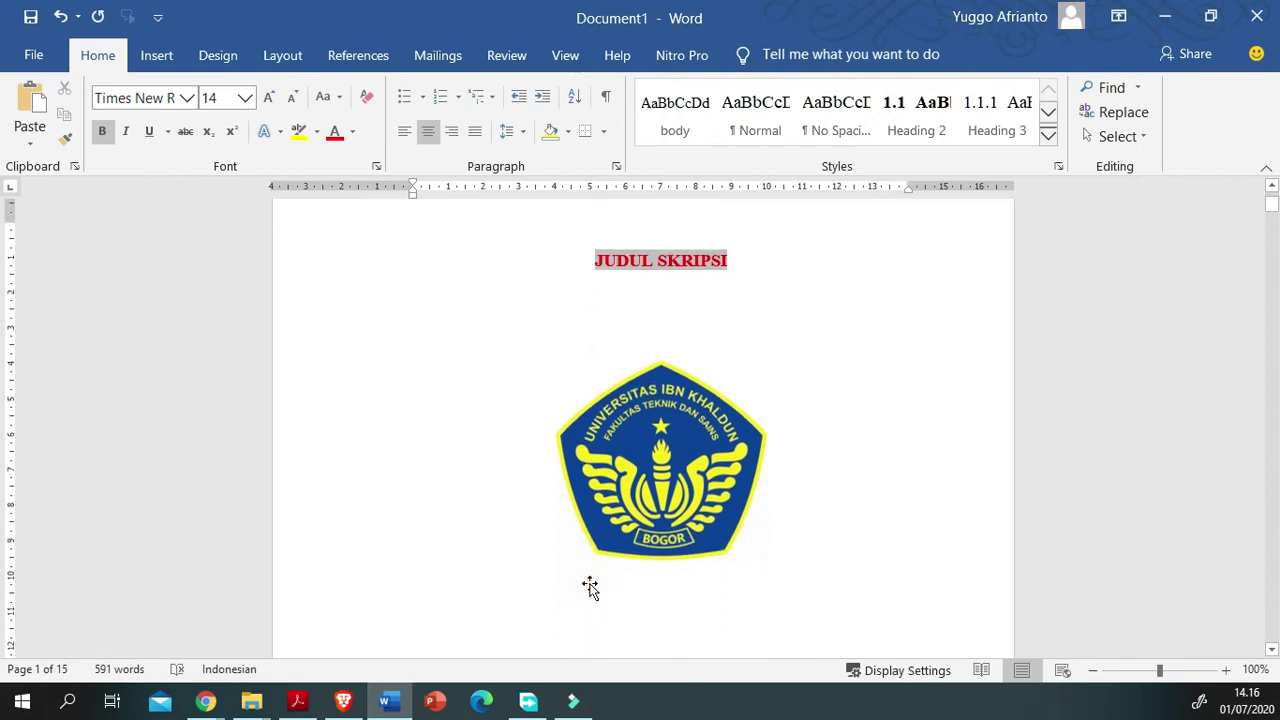
{"action": "scroll", "coordinate": [583, 491], "scroll_direction": "down", "scroll_amount": 5}
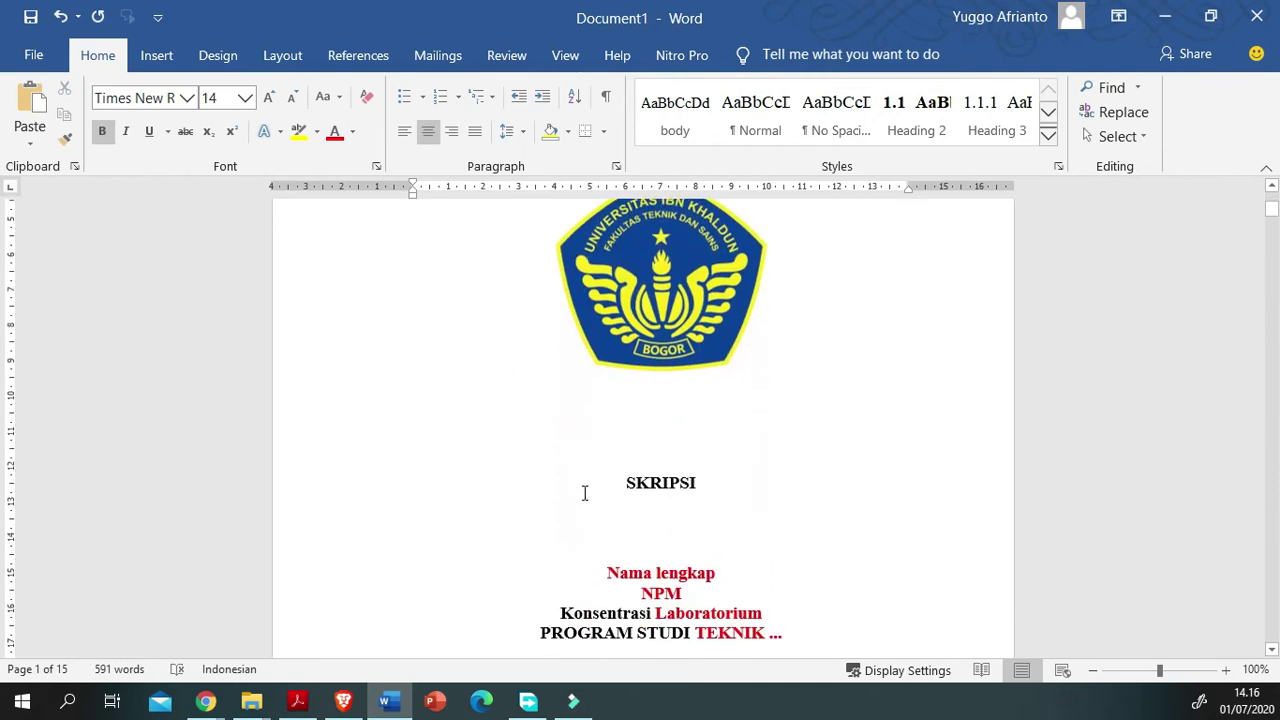
{"action": "left_click", "coordinate": [1149, 527]}
{"action": "scroll", "coordinate": [651, 704], "scroll_direction": "down", "scroll_amount": 2}
{"action": "scroll", "coordinate": [651, 704], "scroll_direction": "up", "scroll_amount": 6}
{"action": "scroll", "coordinate": [544, 579], "scroll_direction": "up", "scroll_amount": 2}
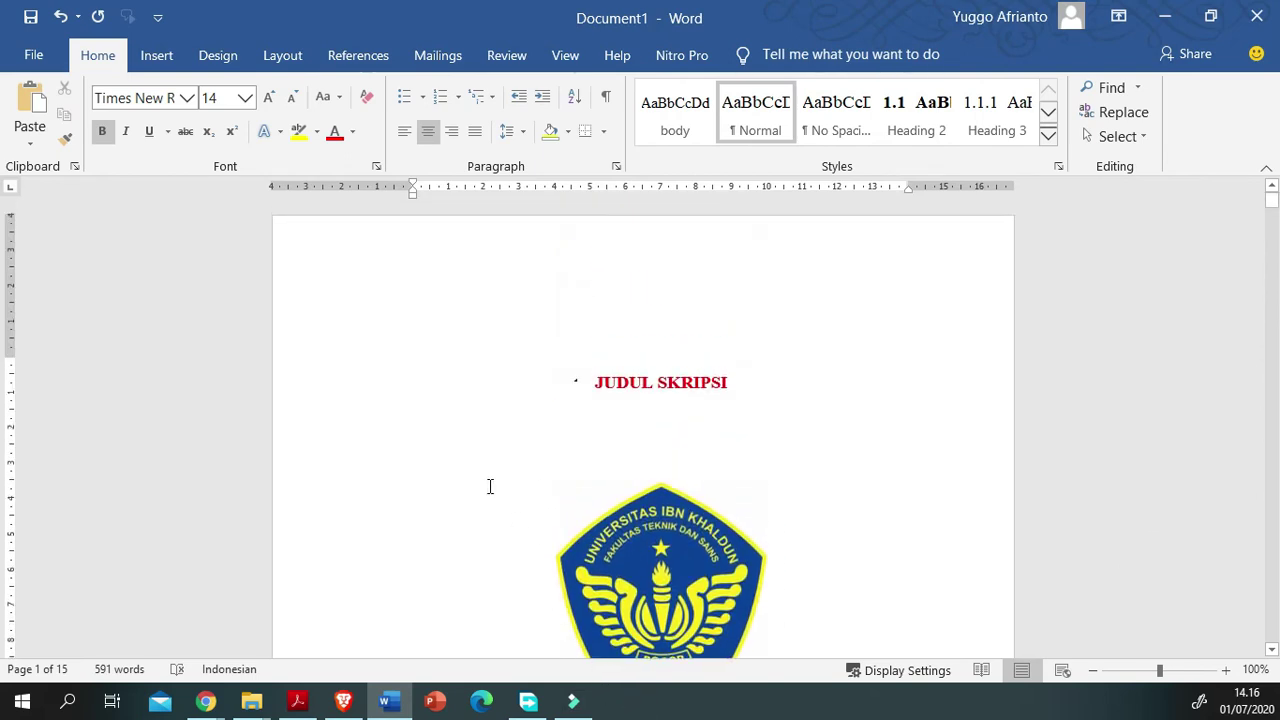
Step: Colour the cover title JUDUL SKRIPSI red and select the whole title line
{"action": "double_click", "coordinate": [637, 383]}
{"action": "left_click", "coordinate": [694, 383]}
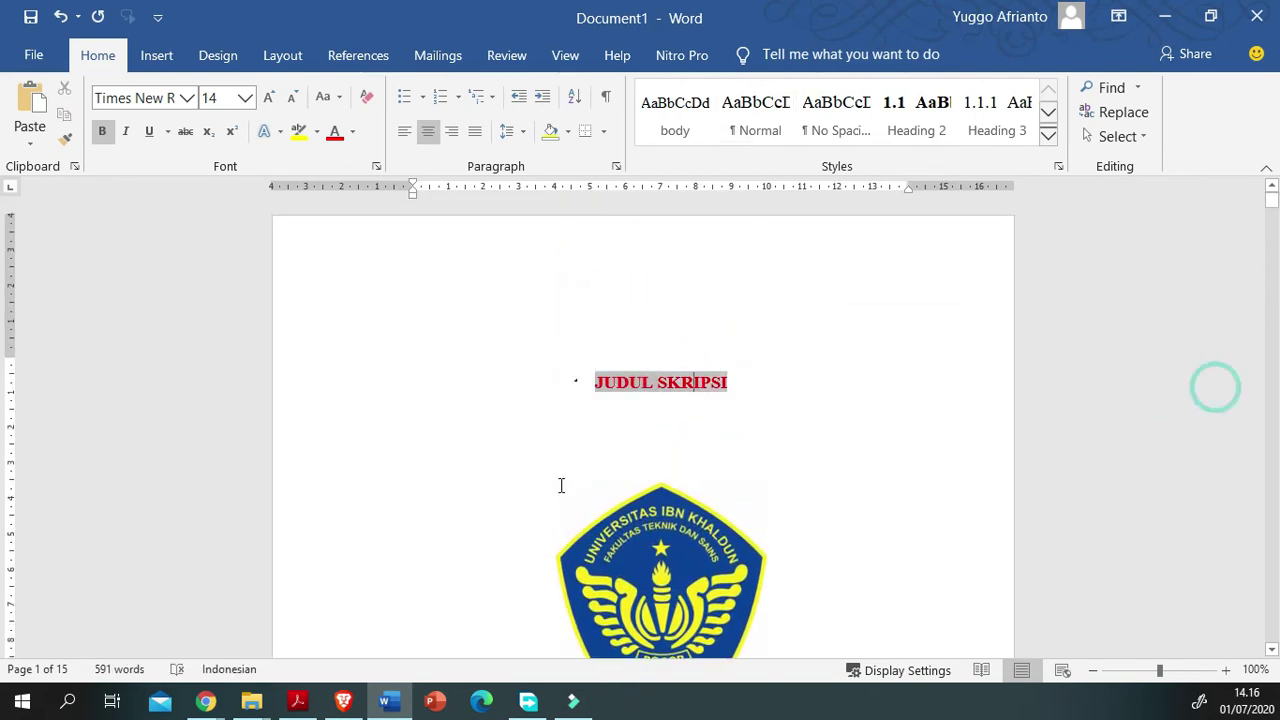
{"action": "left_click_drag", "start_coordinate": [594, 383], "coordinate": [735, 383]}
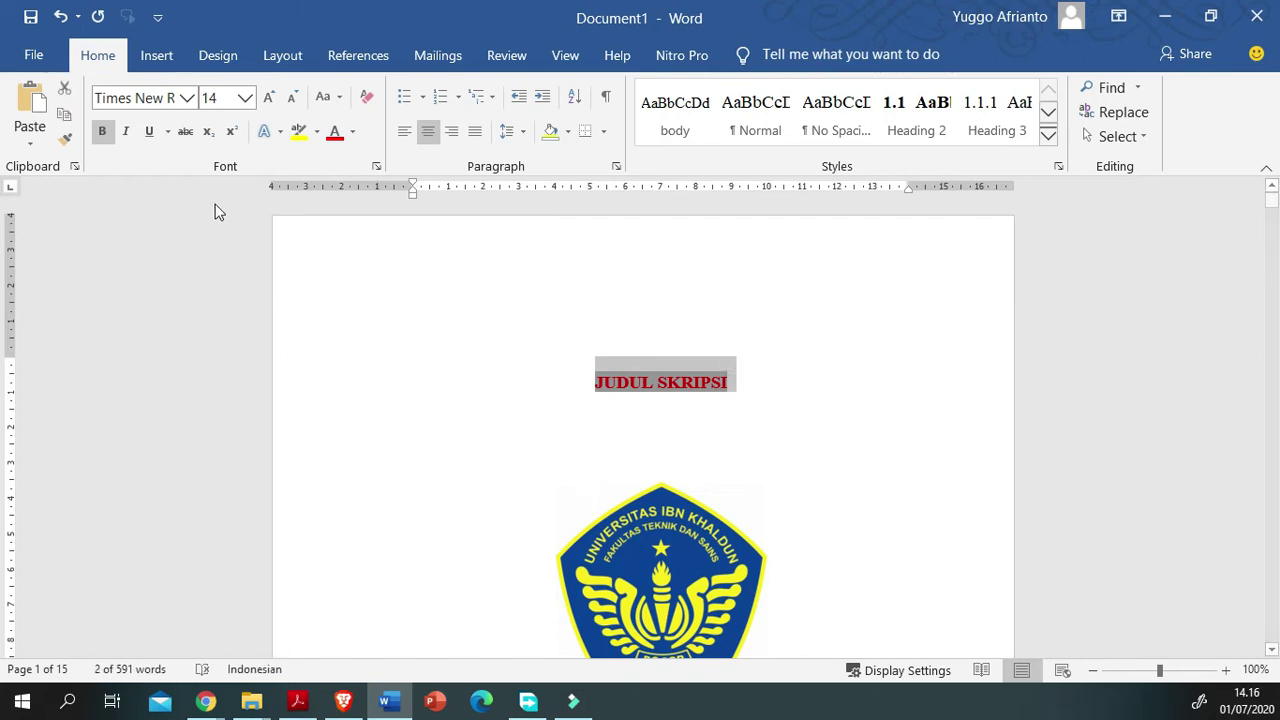
{"action": "left_click", "coordinate": [352, 132]}
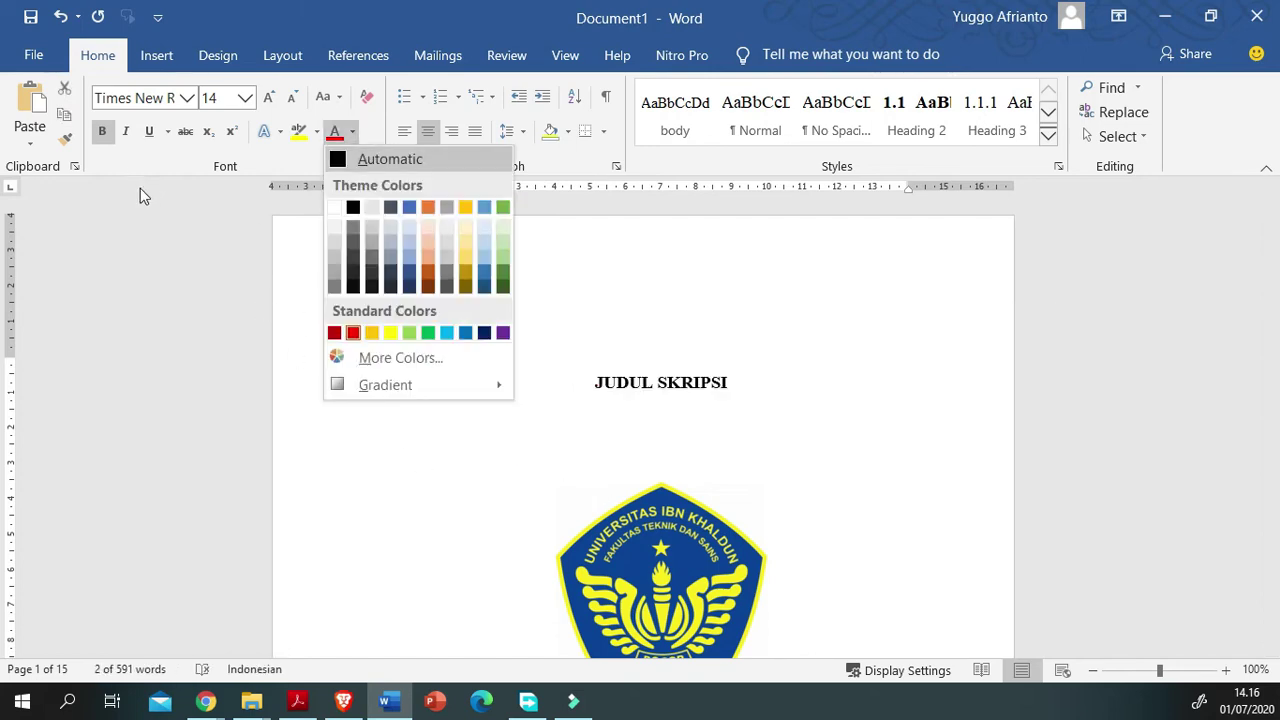
{"action": "left_click", "coordinate": [353, 332]}
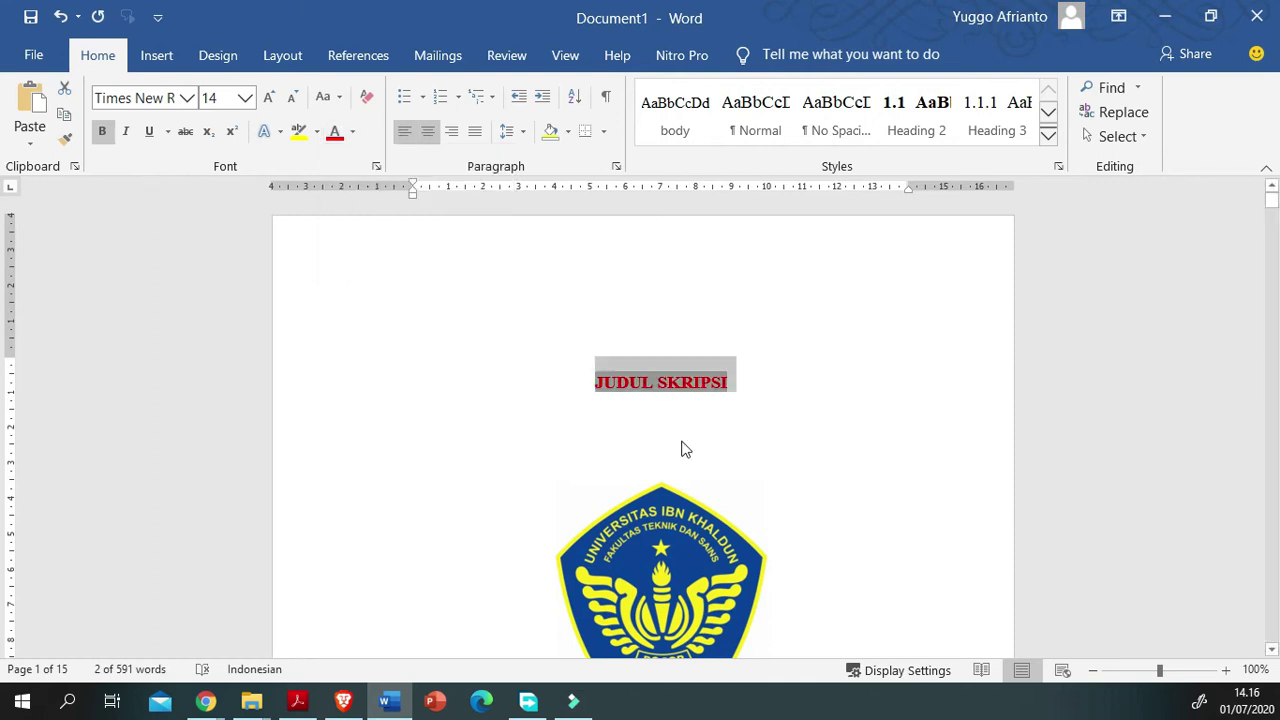
{"action": "left_click", "coordinate": [490, 408]}
{"action": "left_click_drag", "start_coordinate": [595, 382], "coordinate": [721, 382]}
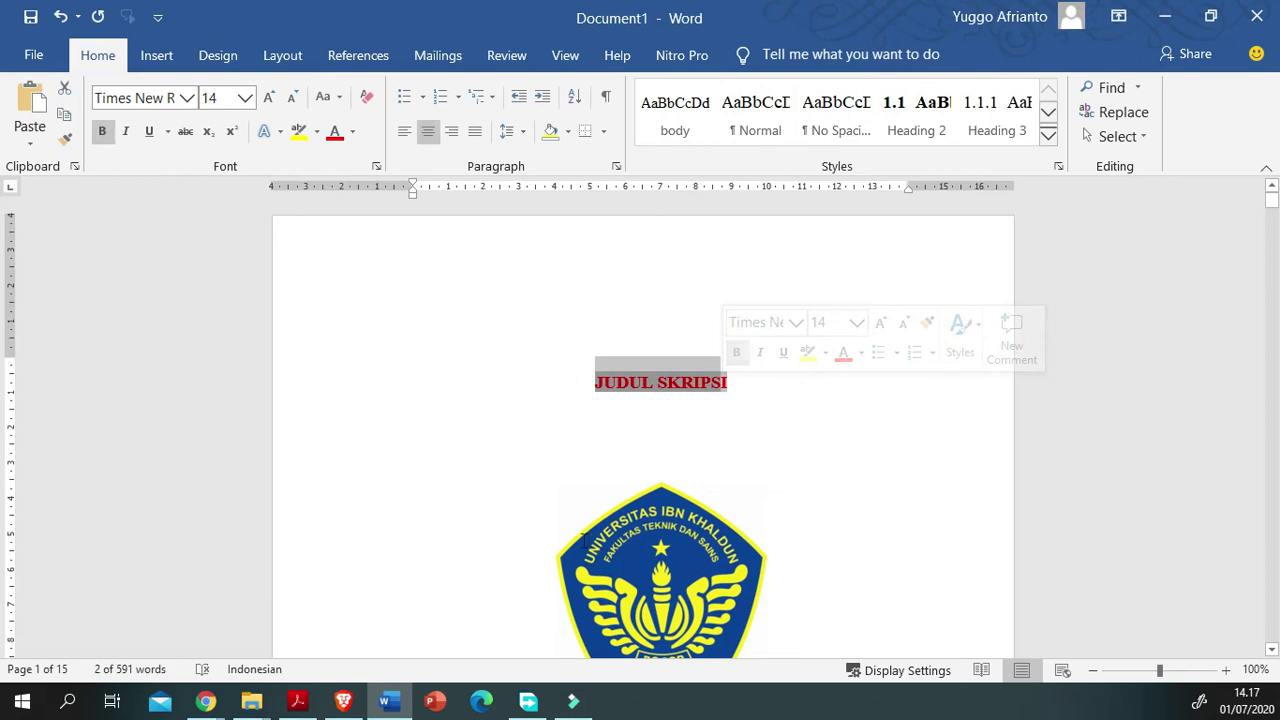
{"action": "left_click", "coordinate": [1199, 431]}
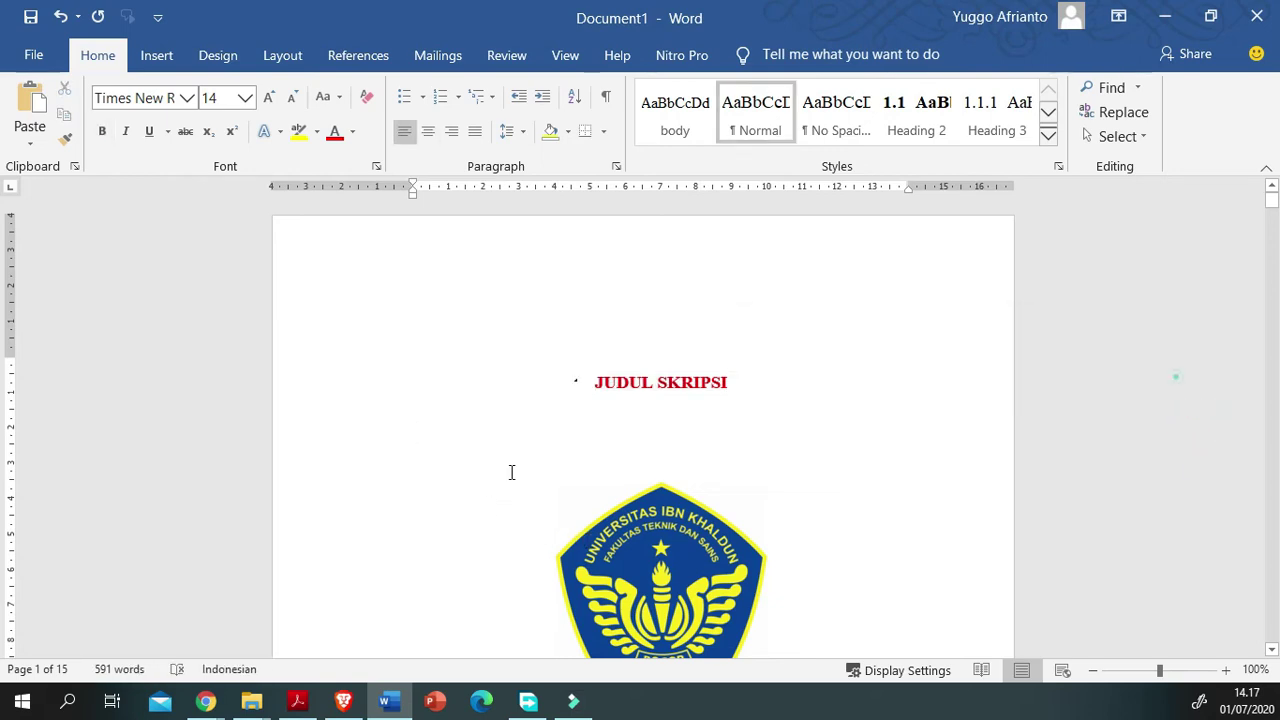
{"action": "triple_click", "coordinate": [658, 382]}
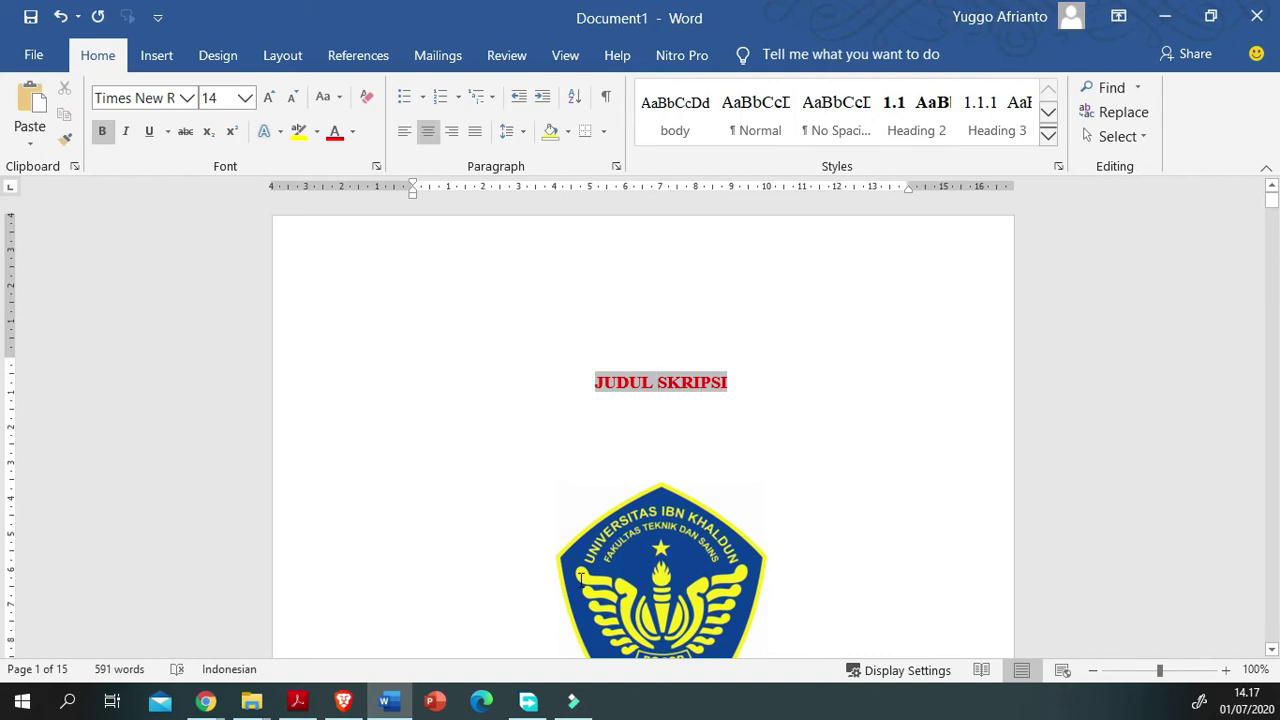
{"action": "scroll", "coordinate": [566, 563], "scroll_direction": "down", "scroll_amount": 3}
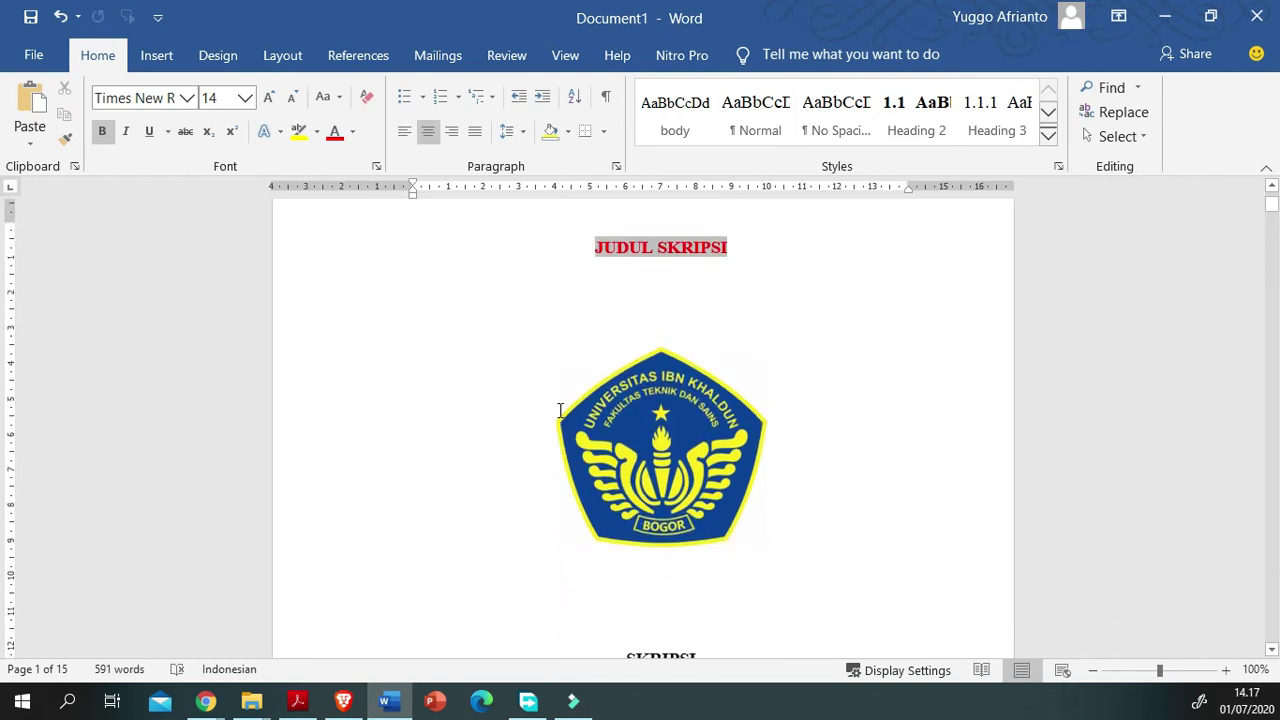
{"action": "scroll", "coordinate": [569, 514], "scroll_direction": "down", "scroll_amount": 16}
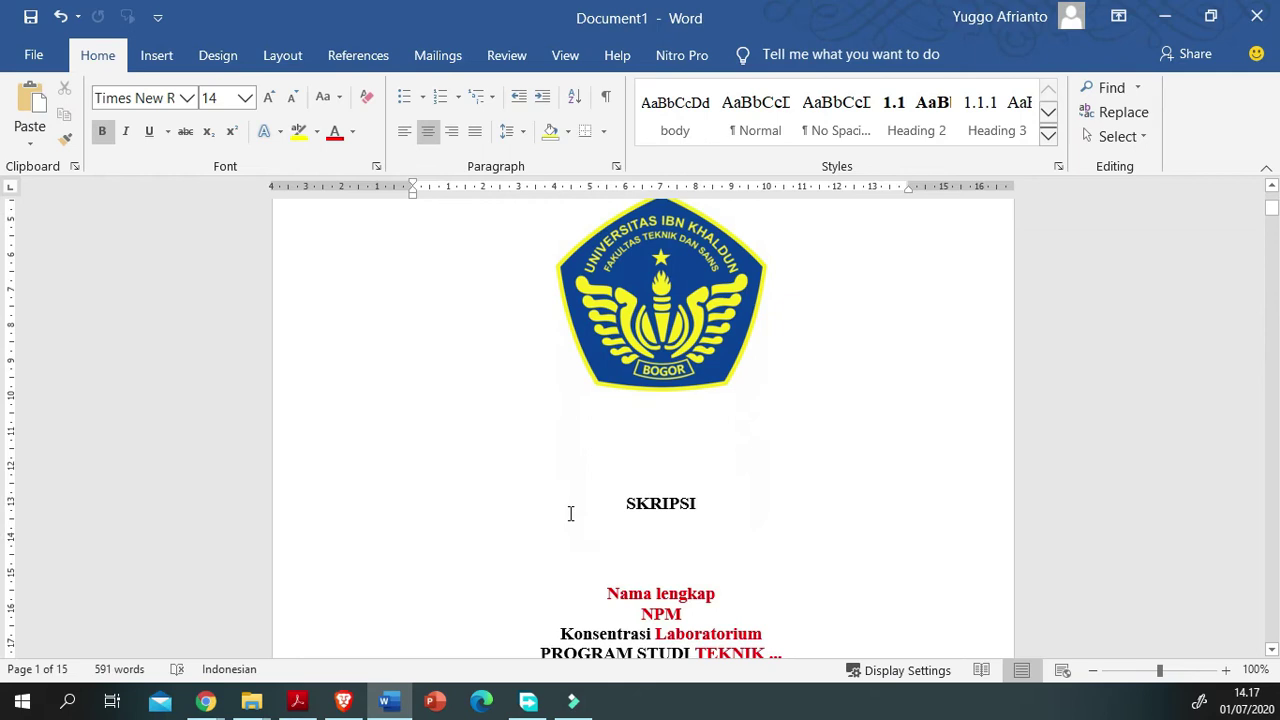
{"action": "scroll", "coordinate": [557, 650], "scroll_direction": "down", "scroll_amount": 4}
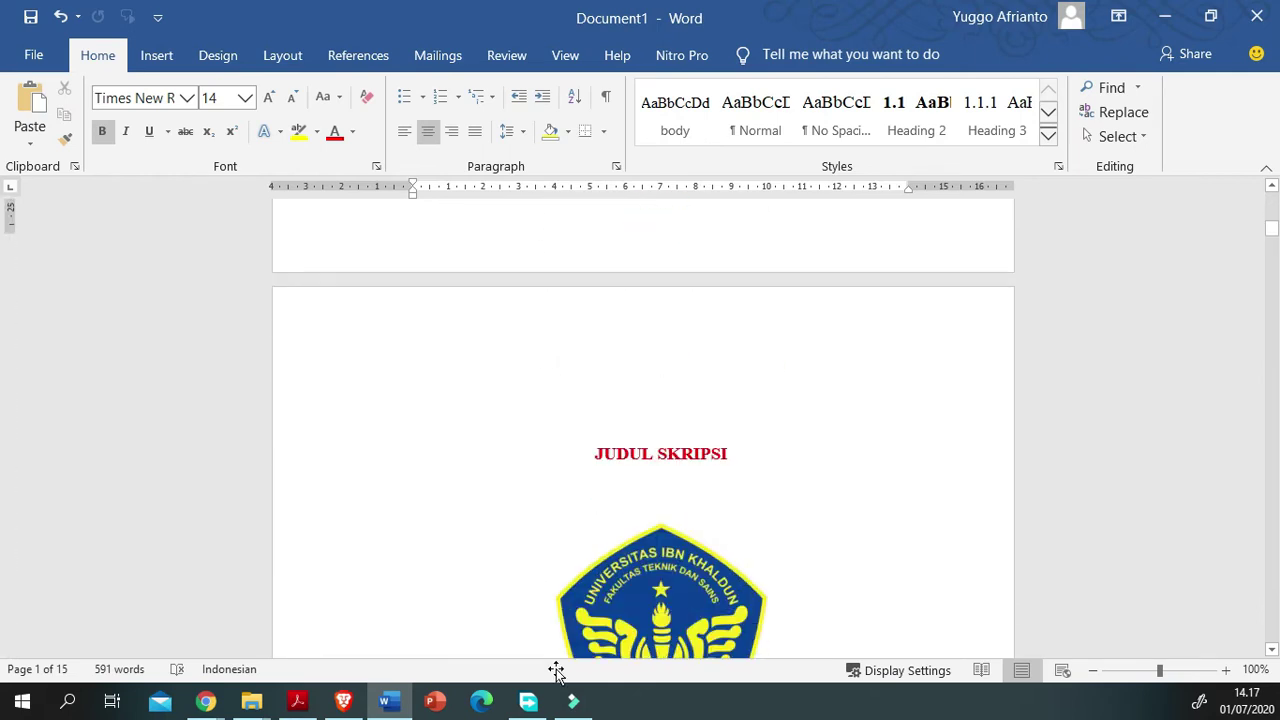
{"action": "scroll", "coordinate": [643, 420], "scroll_direction": "down", "scroll_amount": 4}
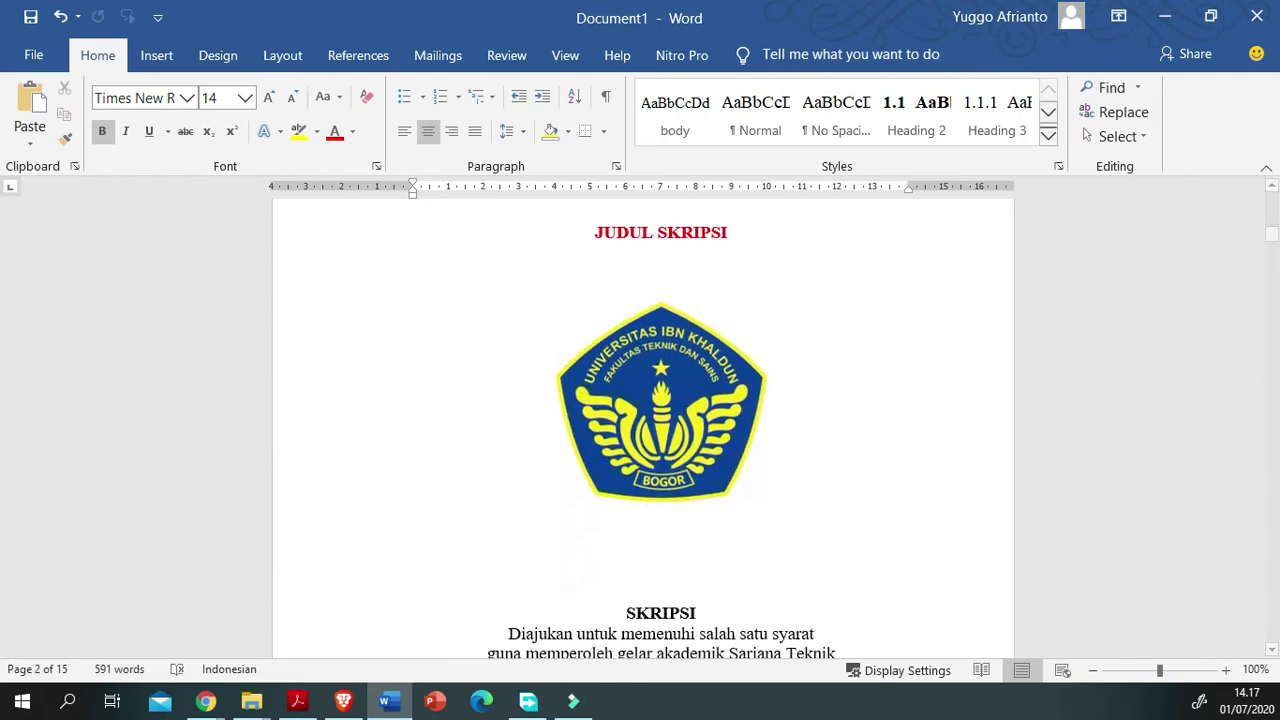
{"action": "scroll", "coordinate": [643, 420], "scroll_direction": "up", "scroll_amount": 13}
{"action": "scroll", "coordinate": [643, 420], "scroll_direction": "up", "scroll_amount": 16}
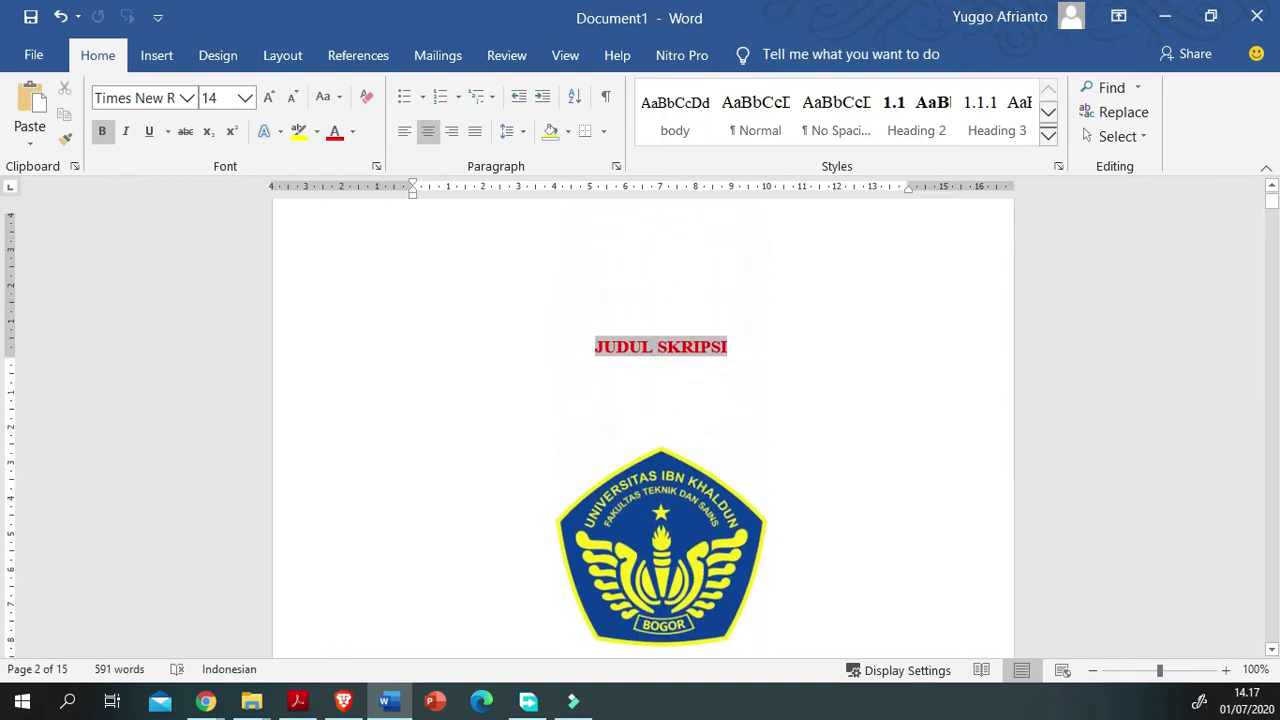
Step: Edit the cover's Title field to 'analisa kinerja quality of service' with Uppercase format
{"action": "left_click", "coordinate": [463, 493]}
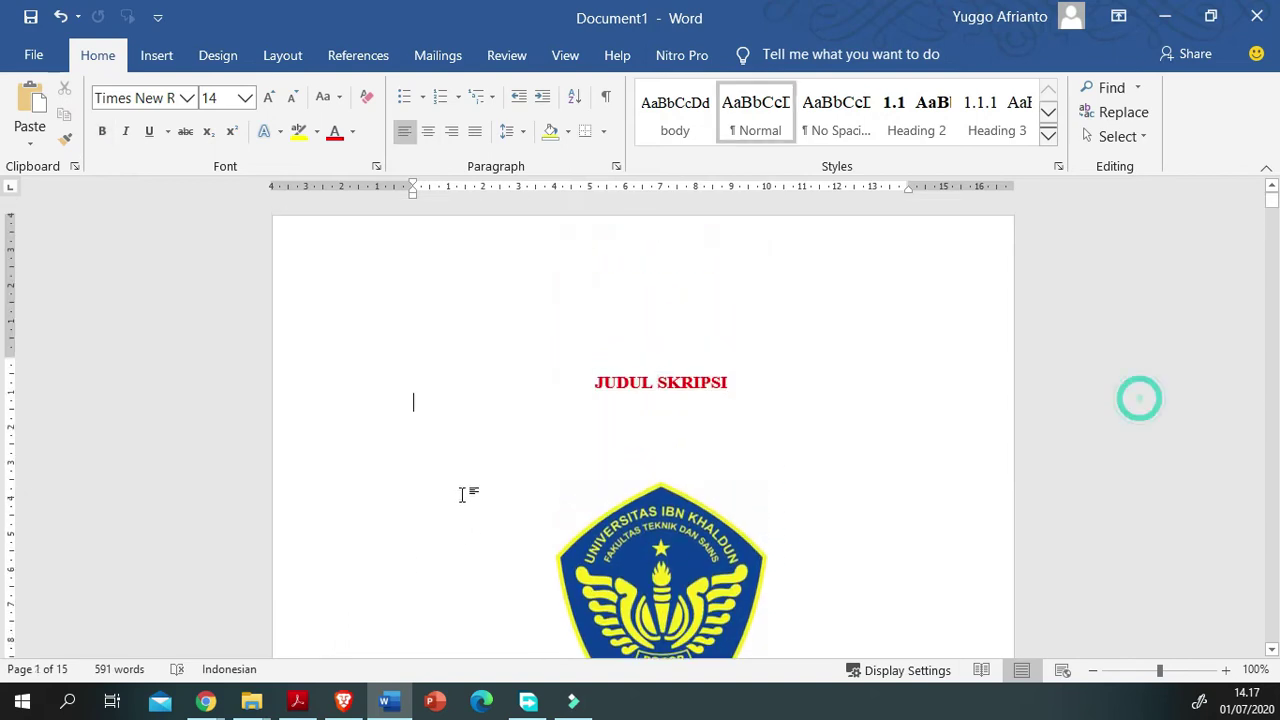
{"action": "left_click", "coordinate": [462, 490]}
{"action": "key", "text": "shift+F10"}
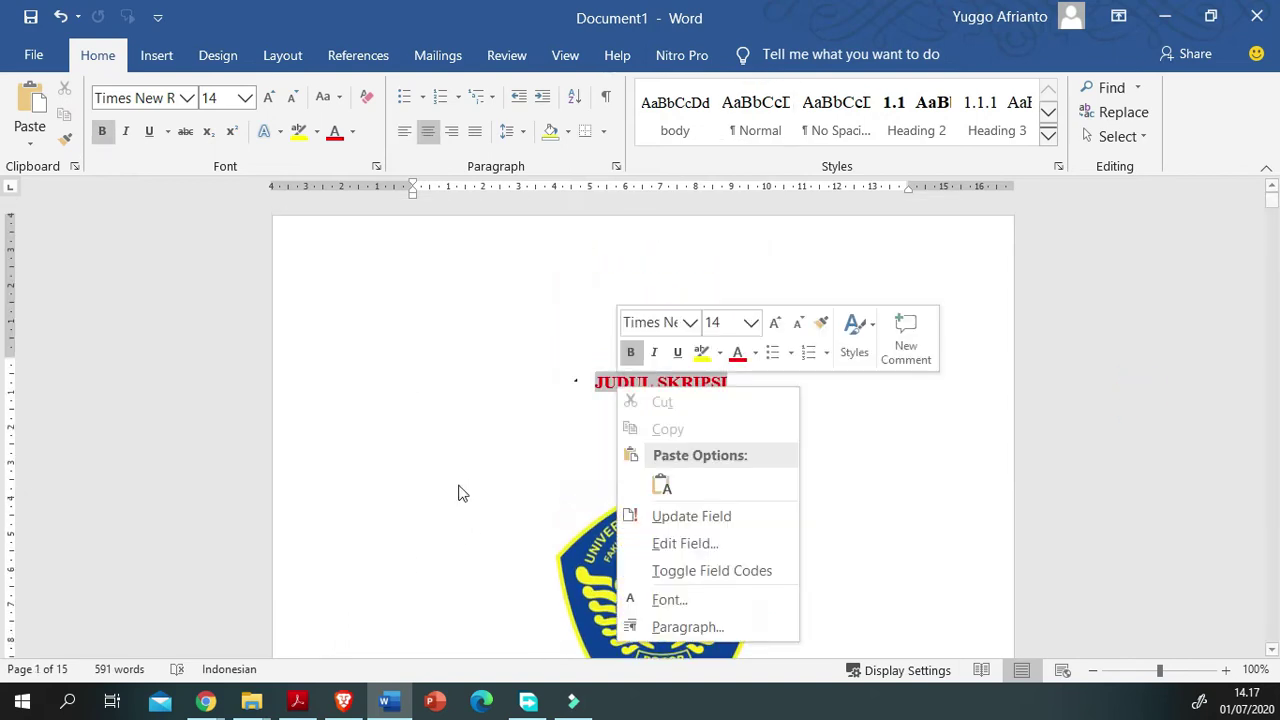
{"action": "key", "text": "Down"}
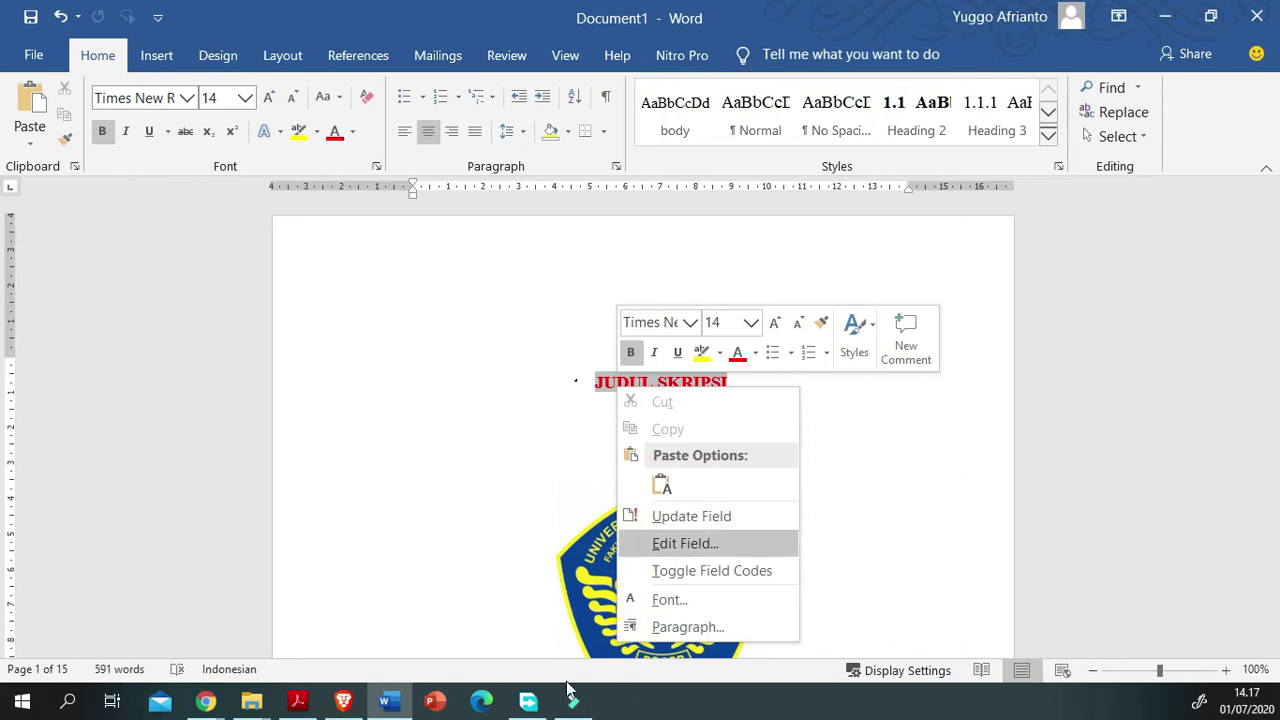
{"action": "key", "text": "Return"}
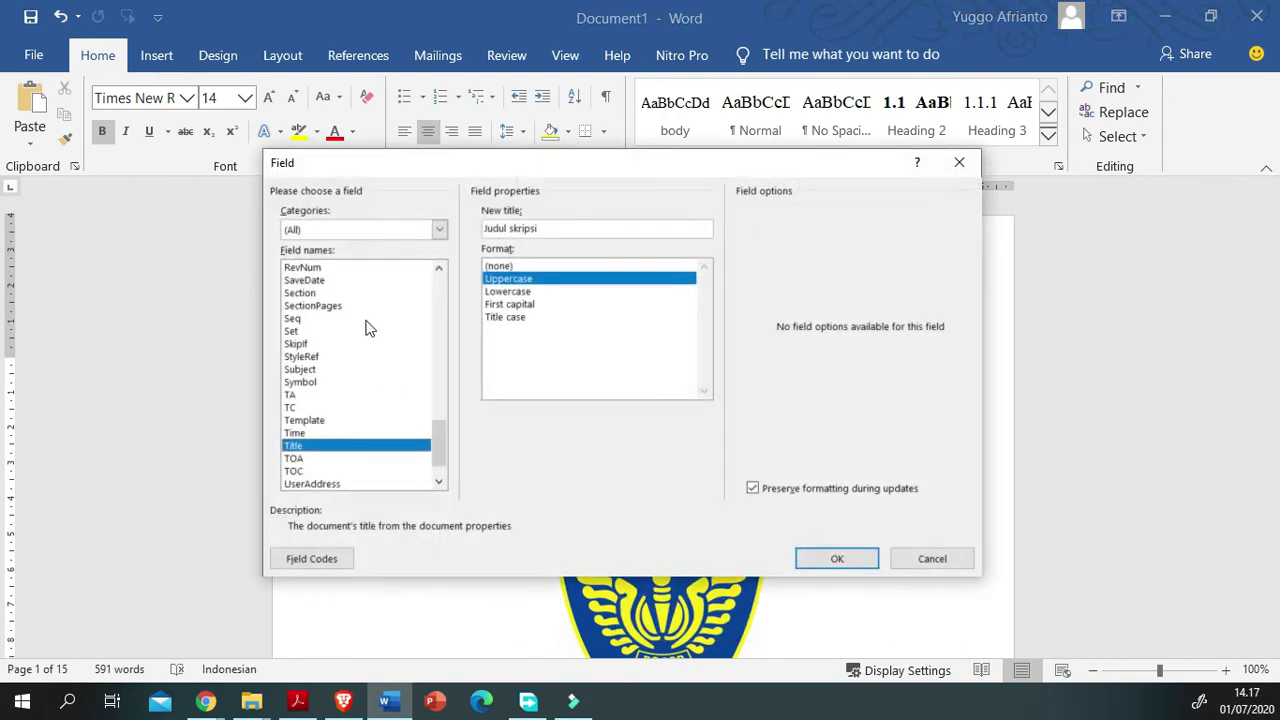
{"action": "key", "text": "ctrl+shift+Left"}
{"action": "key", "text": "ctrl+shift+Left"}
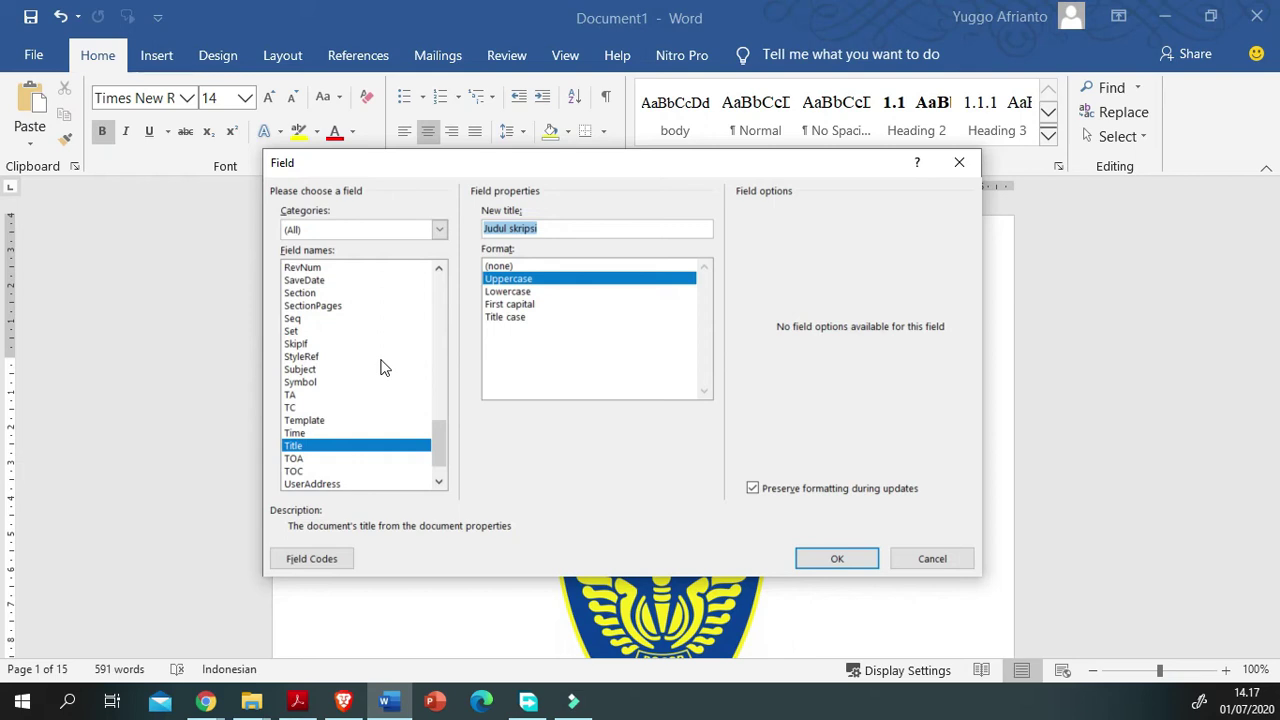
{"action": "type", "text": "analisa kinerja "}
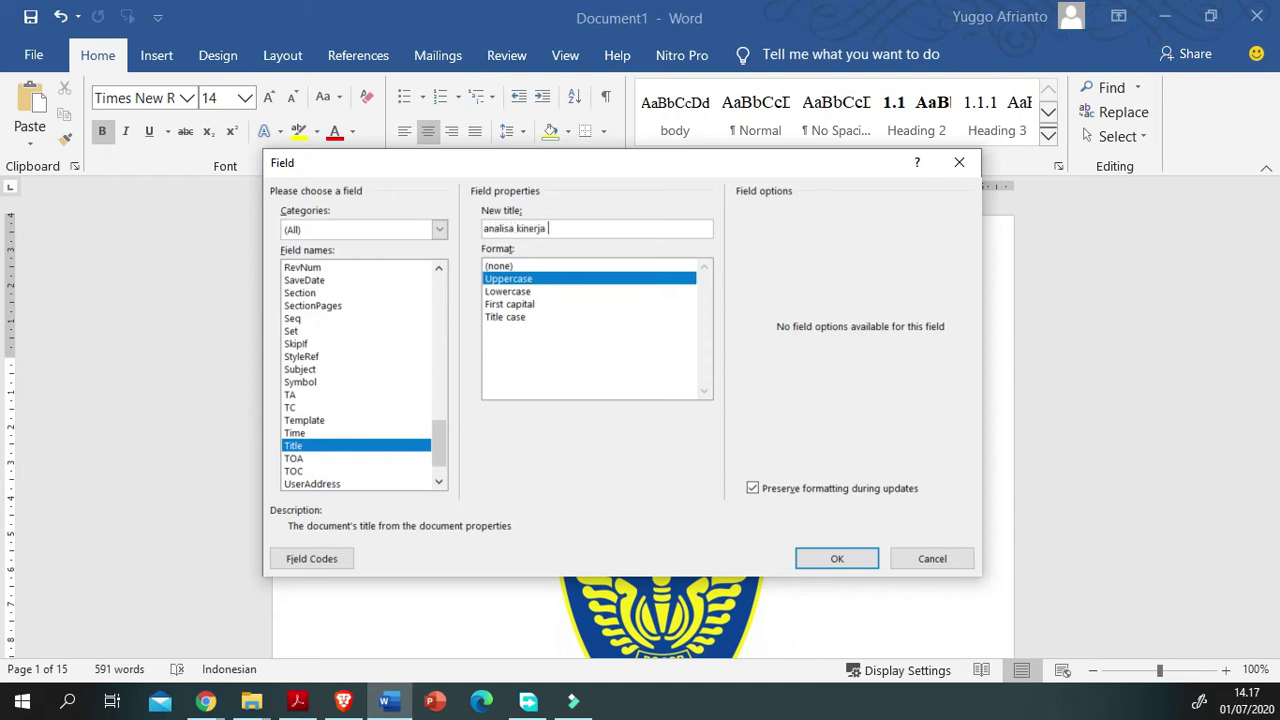
{"action": "type", "text": "quality of service"}
{"action": "key", "text": "ctrl+shift+Left"}
{"action": "key", "text": "ctrl+shift+Left"}
{"action": "key", "text": "ctrl+shift+Left"}
{"action": "key", "text": "ctrl+shift+Left"}
{"action": "key", "text": "ctrl+shift+Left"}
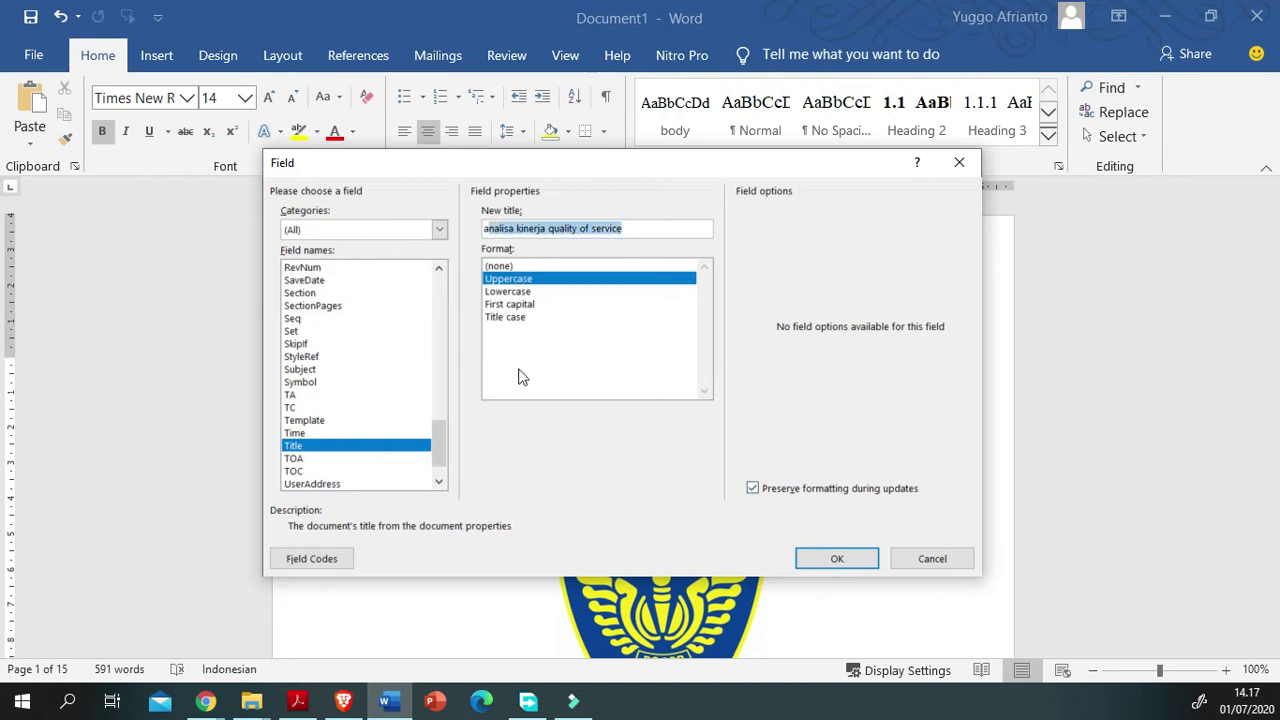
{"action": "key", "text": "Return"}
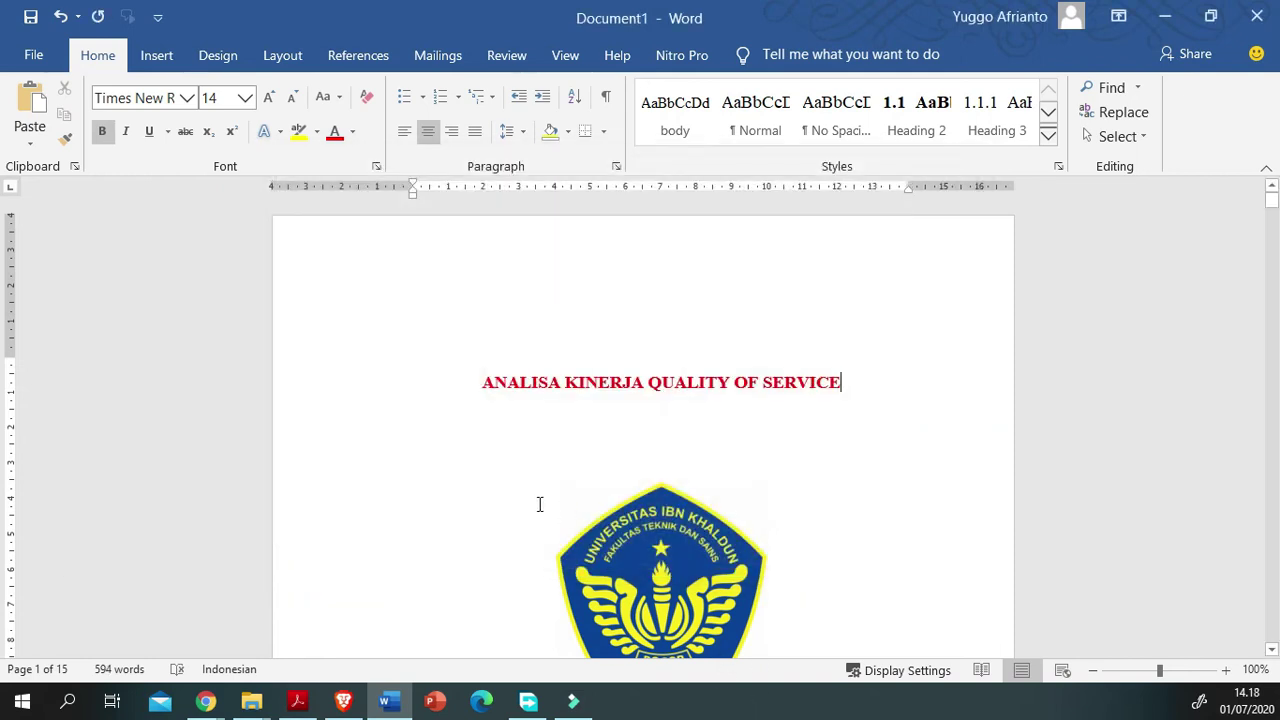
Step: Edit the cover's Nama lengkap field so its Author property holds the student's full name
{"action": "scroll", "coordinate": [478, 498], "scroll_direction": "down", "scroll_amount": 7}
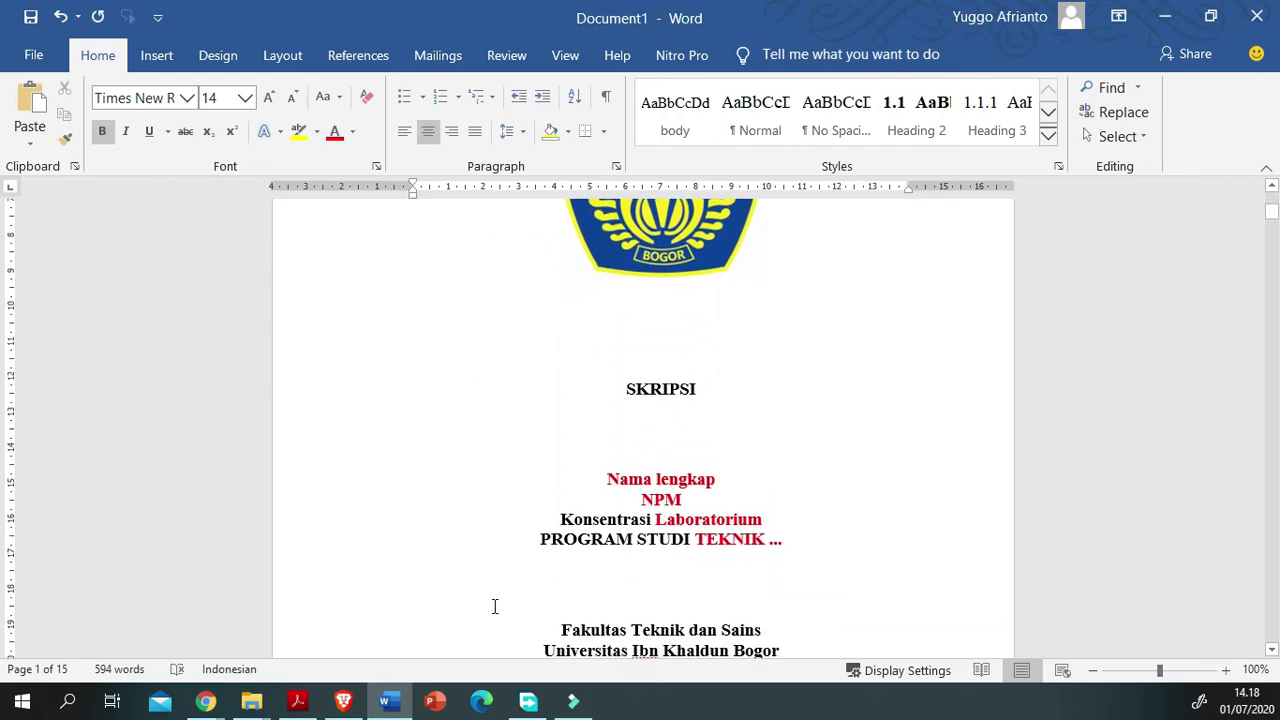
{"action": "double_click", "coordinate": [630, 480]}
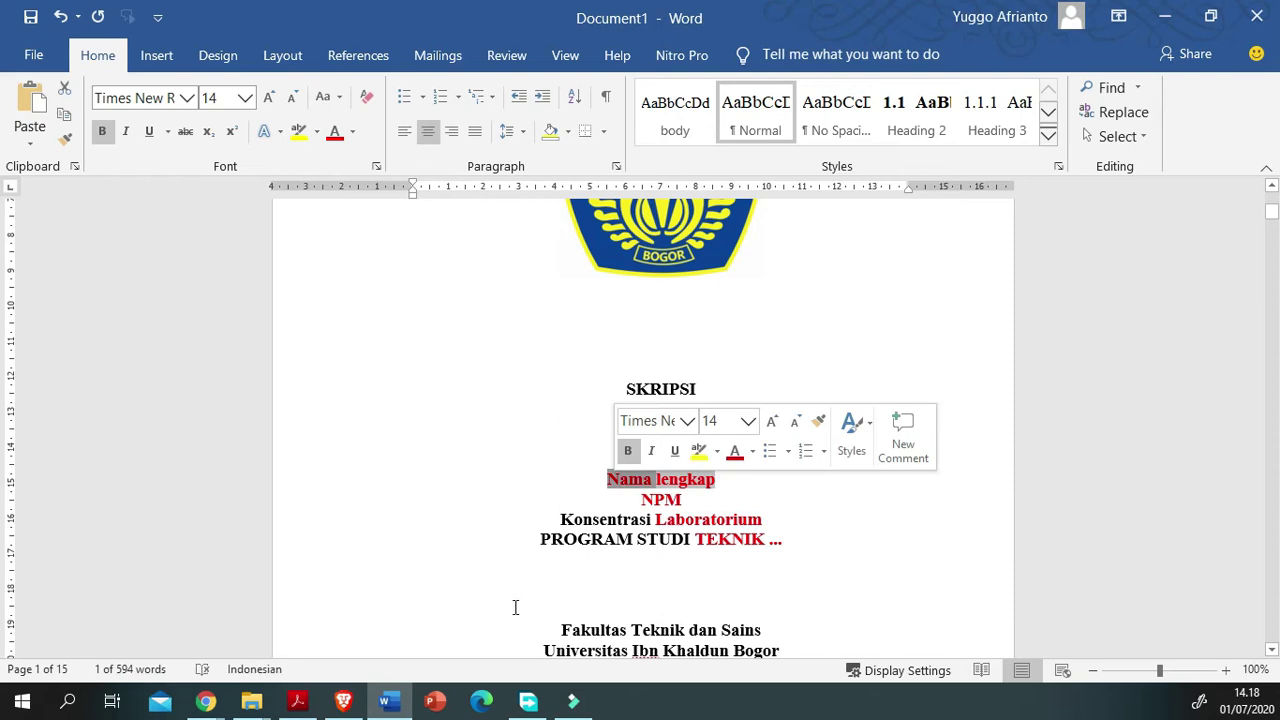
{"action": "left_click", "coordinate": [643, 480]}
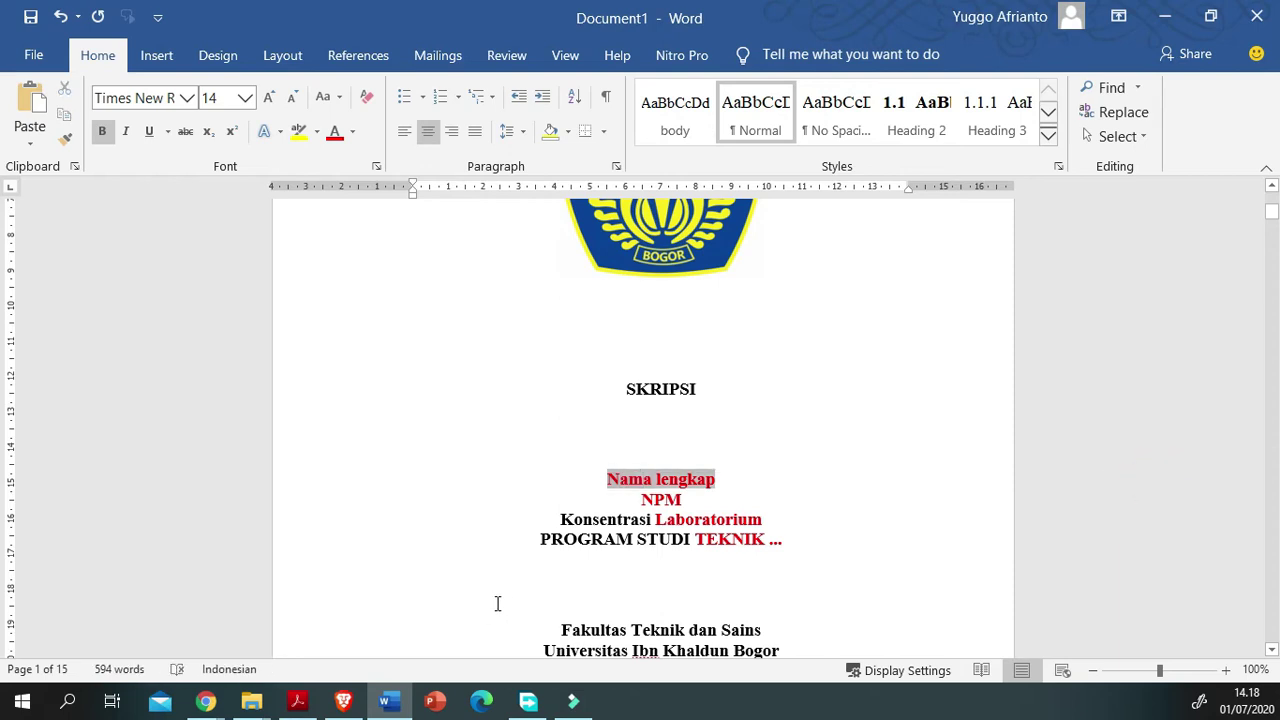
{"action": "key", "text": "shift+F10"}
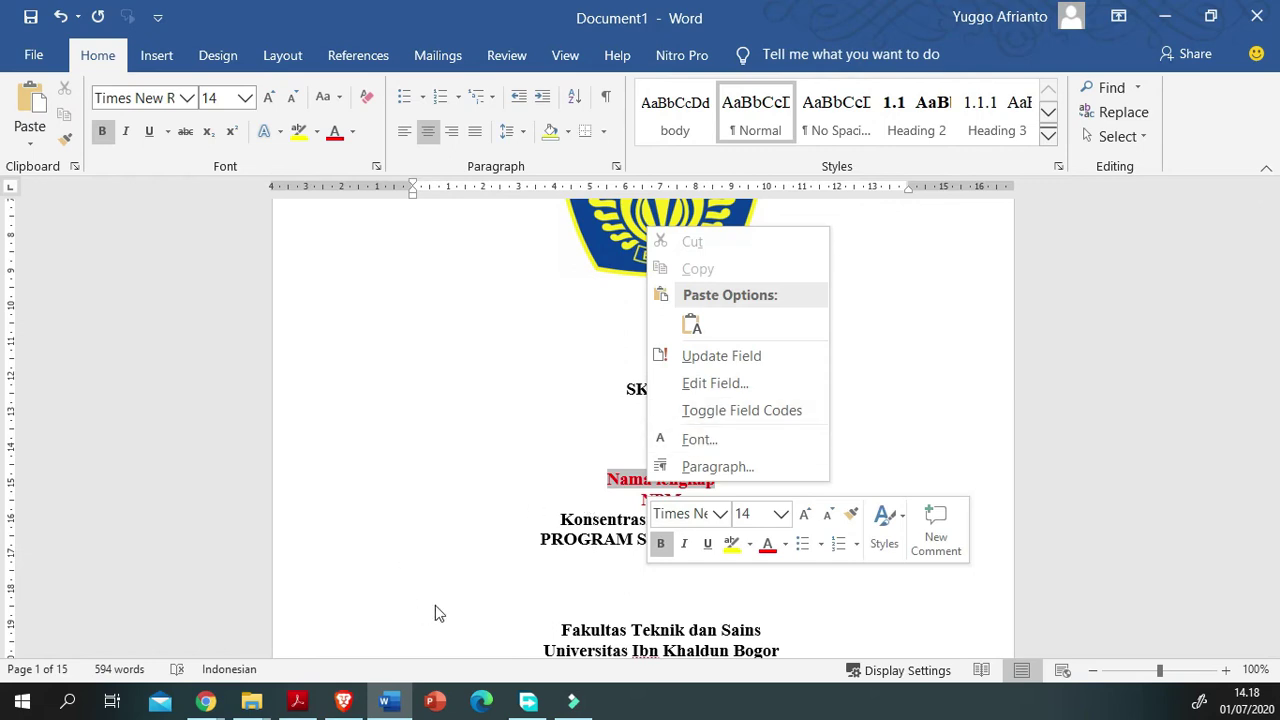
{"action": "key", "text": "Escape"}
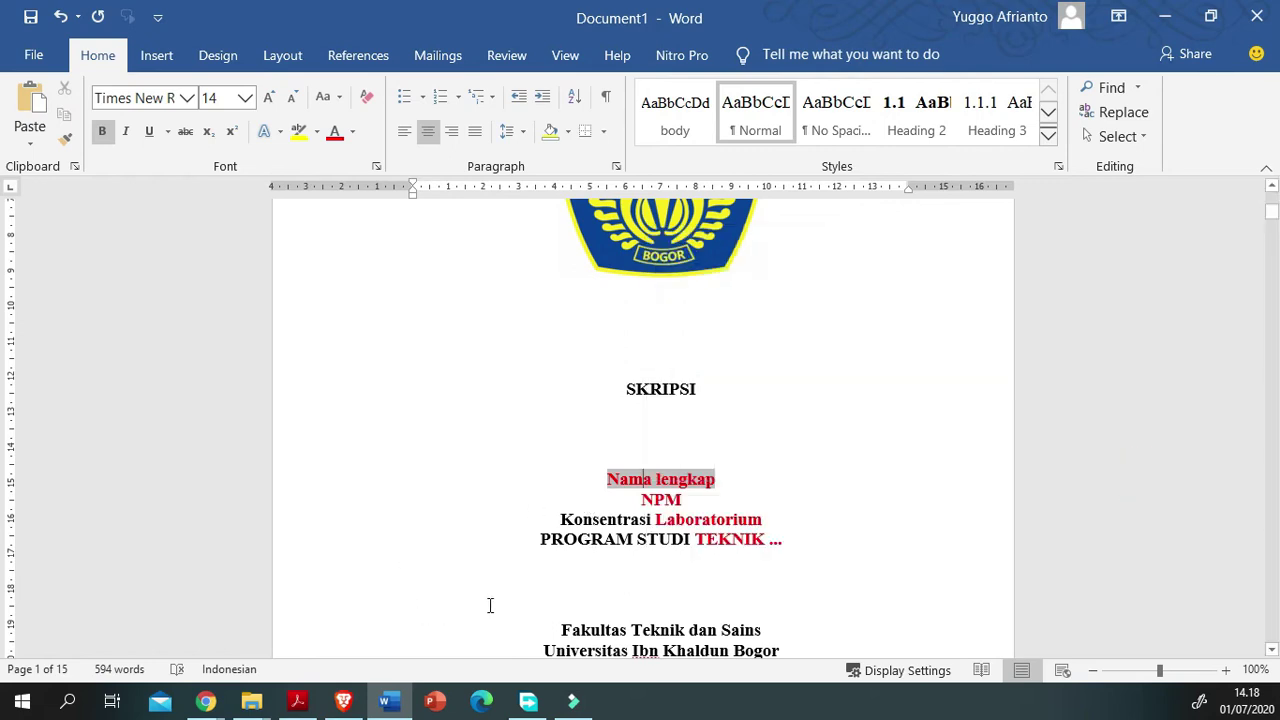
{"action": "key", "text": "shift+F10"}
{"action": "key", "text": "Up"}
{"action": "key", "text": "Up"}
{"action": "key", "text": "Up"}
{"action": "key", "text": "Up"}
{"action": "key", "text": "Return"}
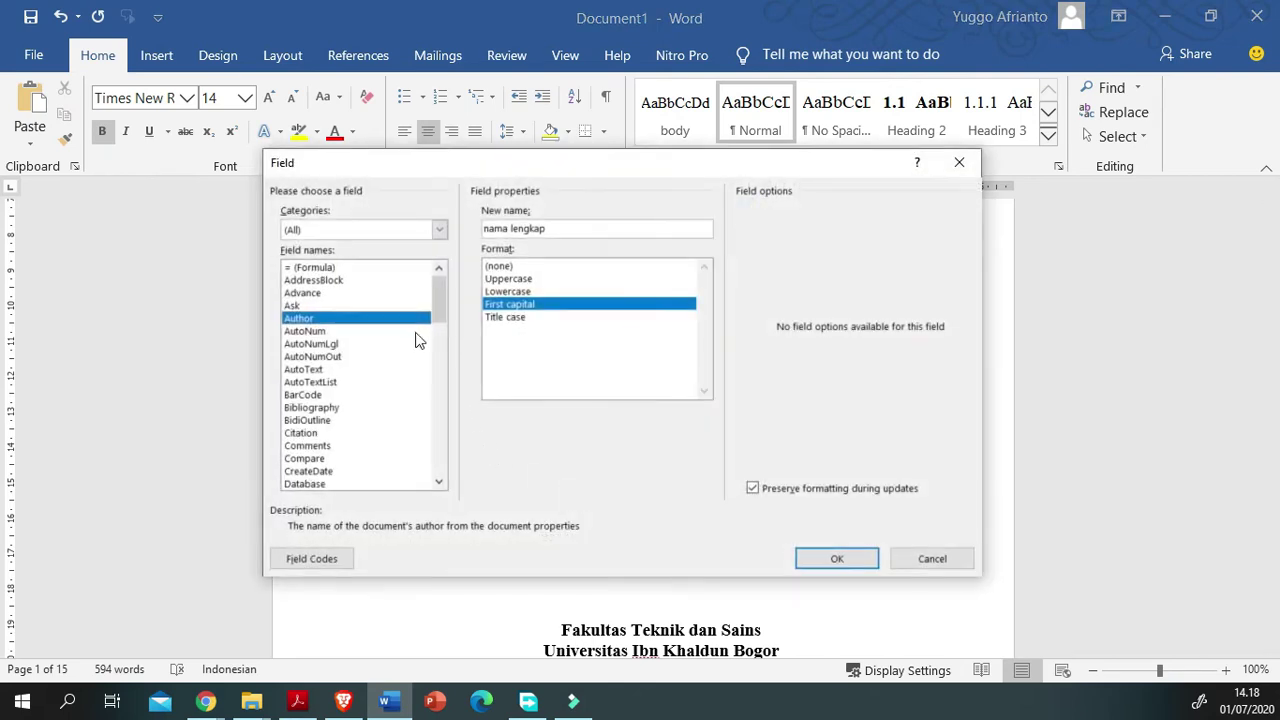
{"action": "key", "text": "Tab"}
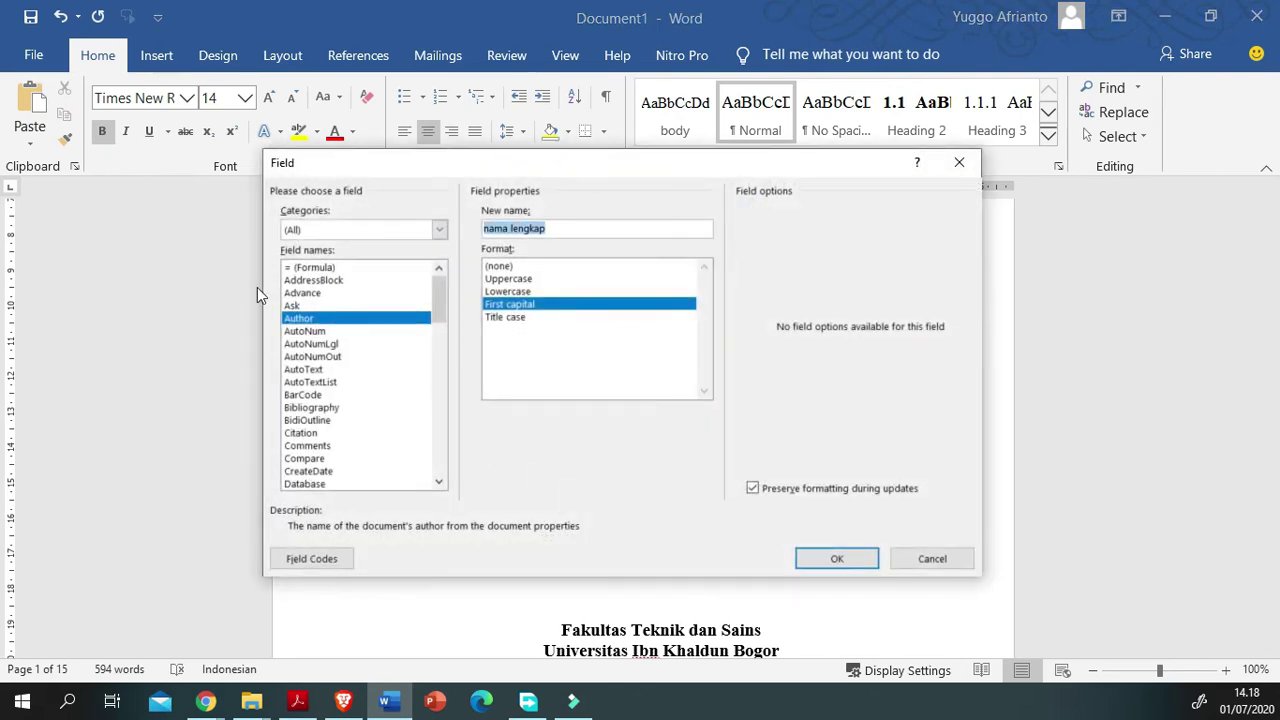
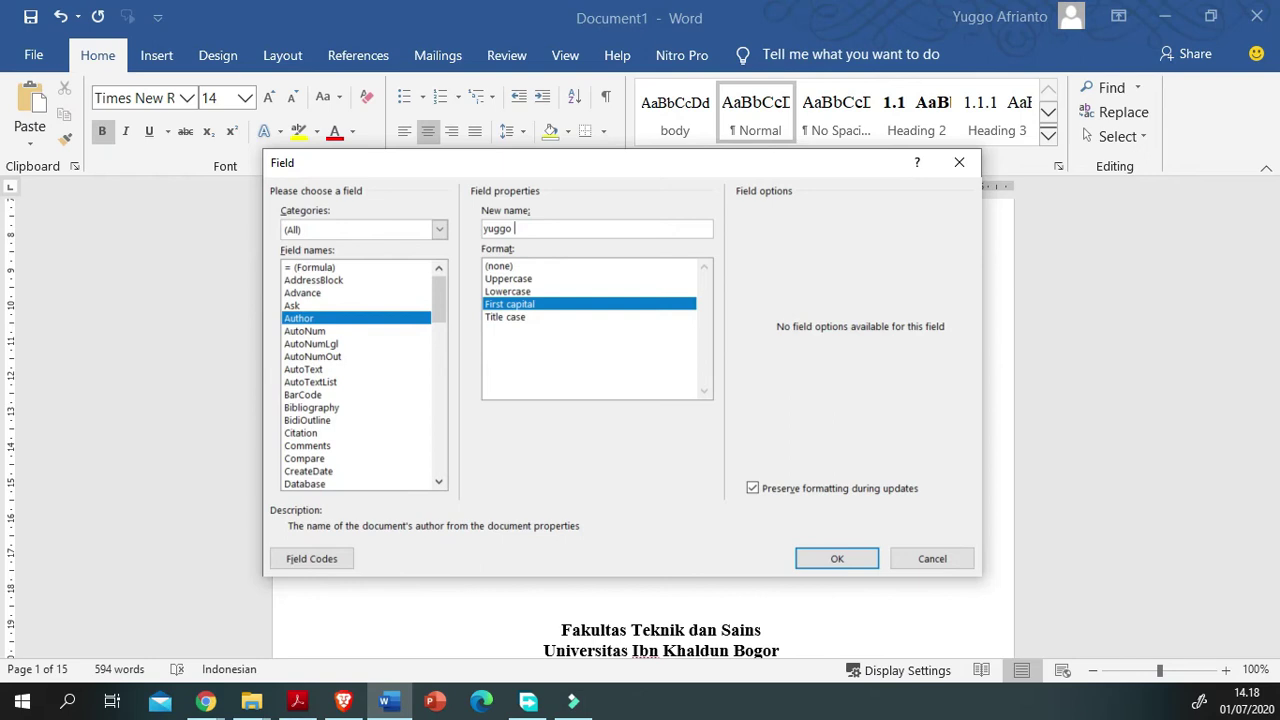
{"action": "key", "text": "Return"}
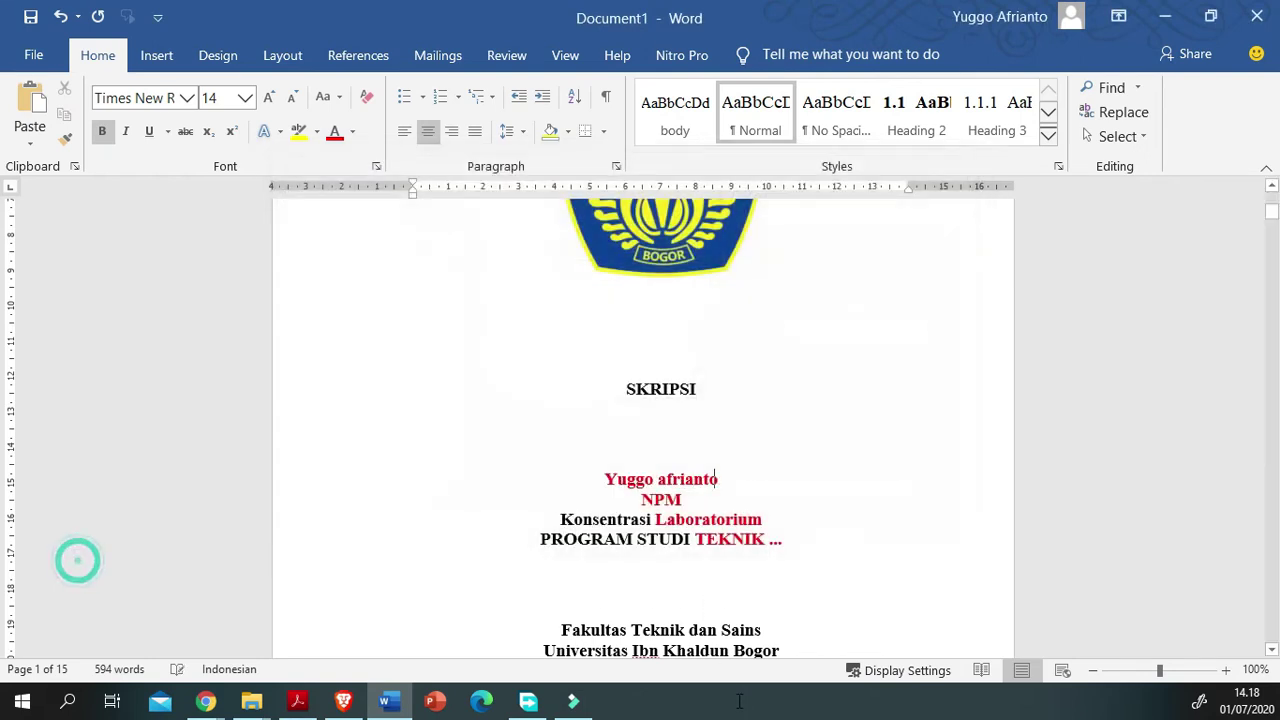
Step: Edit the NPM field so its Comments property holds the student's NPM number
{"action": "key", "text": "Down"}
{"action": "key", "text": "shift+F10"}
{"action": "key", "text": "Up"}
{"action": "key", "text": "Up"}
{"action": "key", "text": "Up"}
{"action": "key", "text": "Up"}
{"action": "key", "text": "Return"}
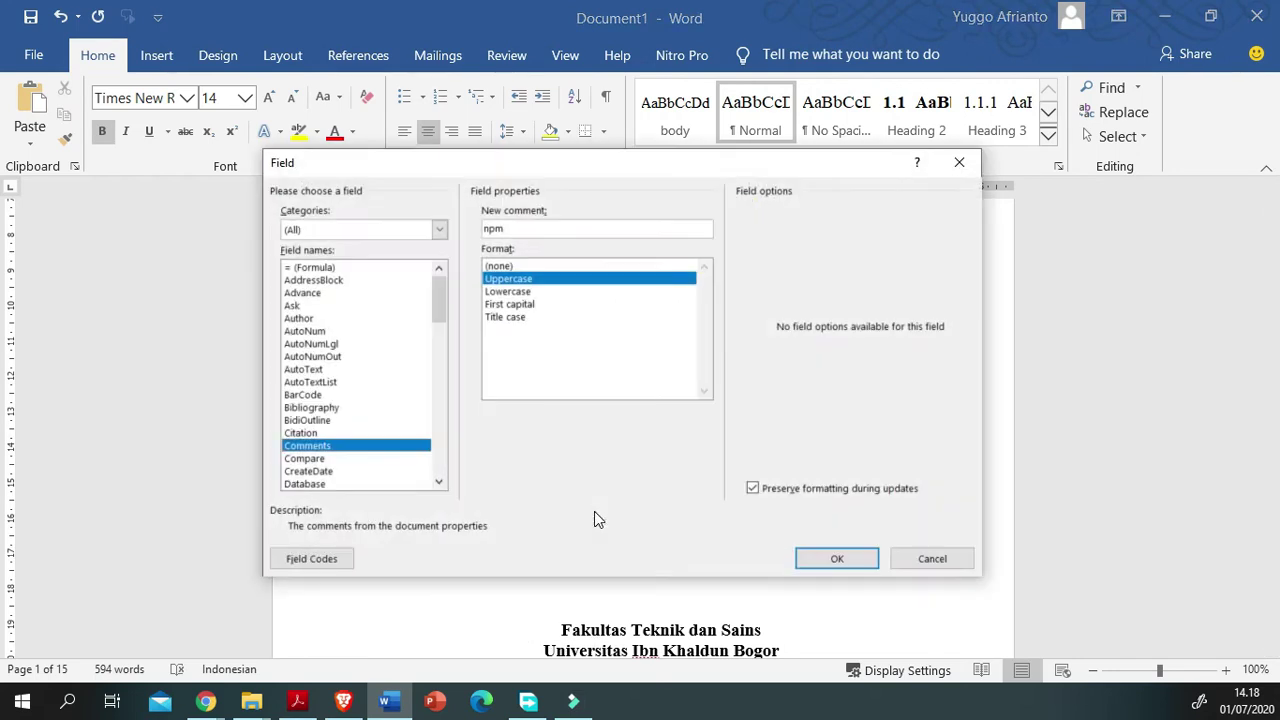
{"action": "key", "text": "Tab"}
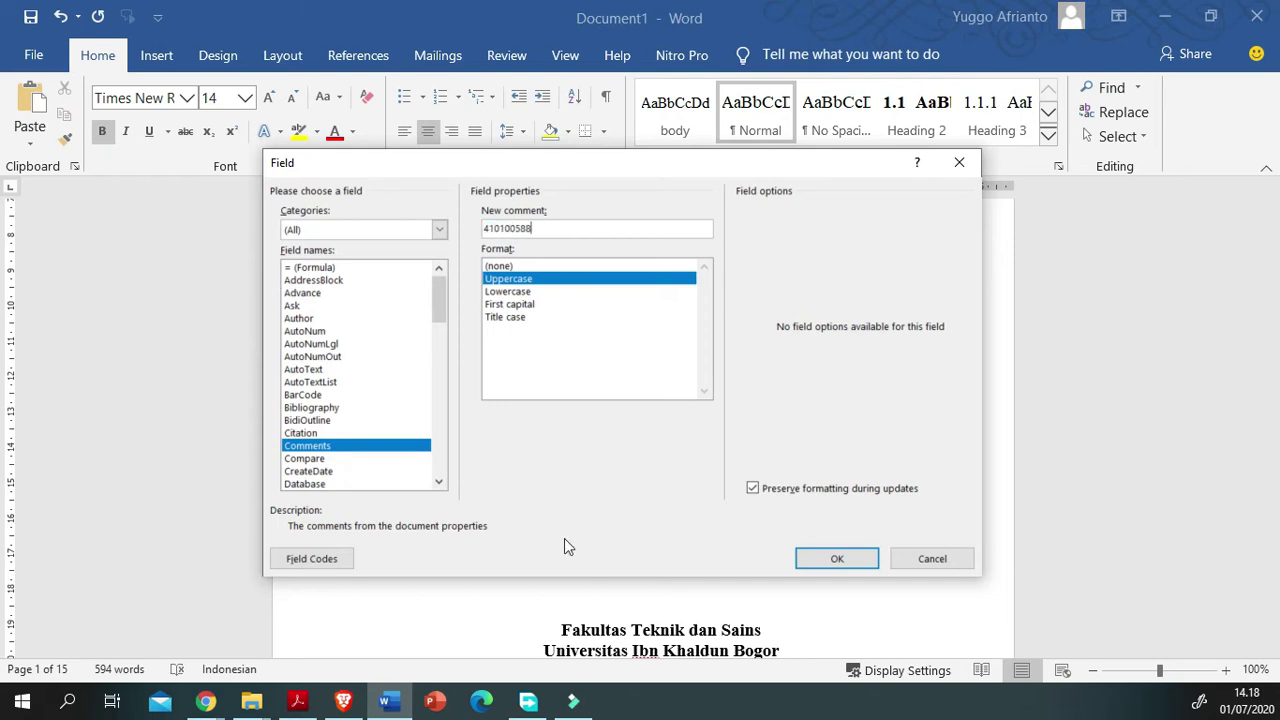
{"action": "left_click", "coordinate": [837, 558]}
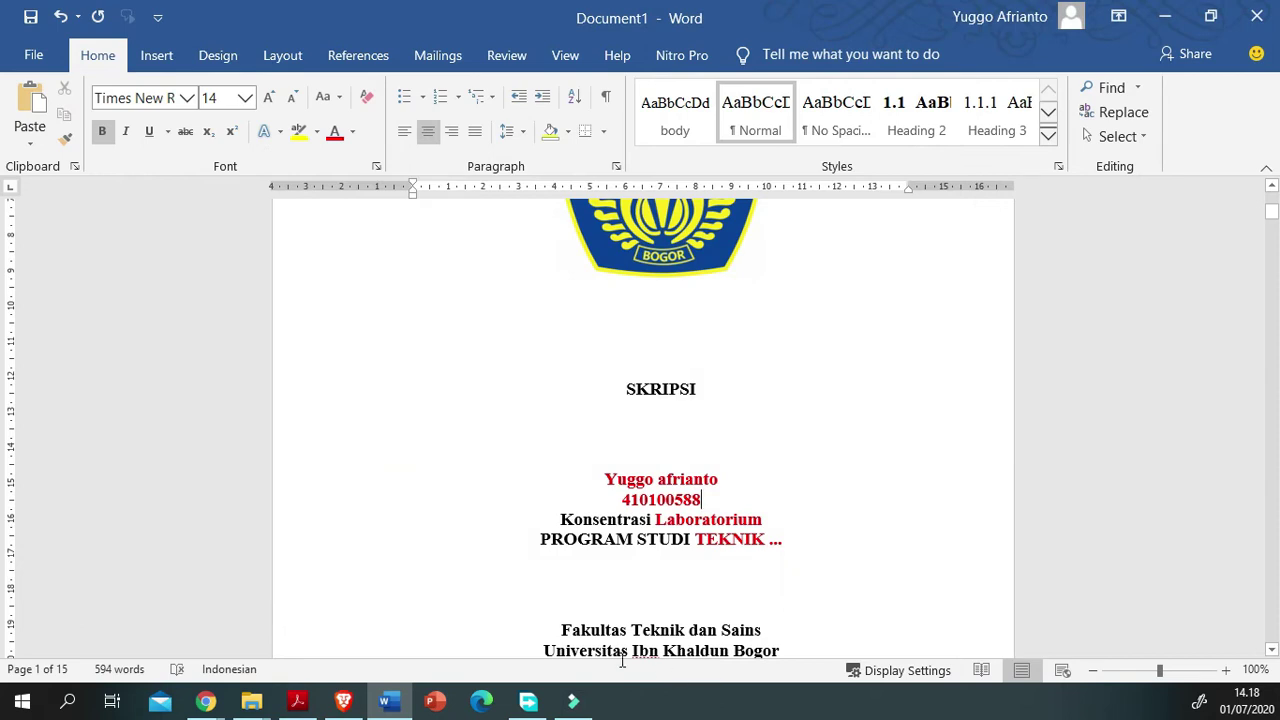
{"action": "key", "text": "Right"}
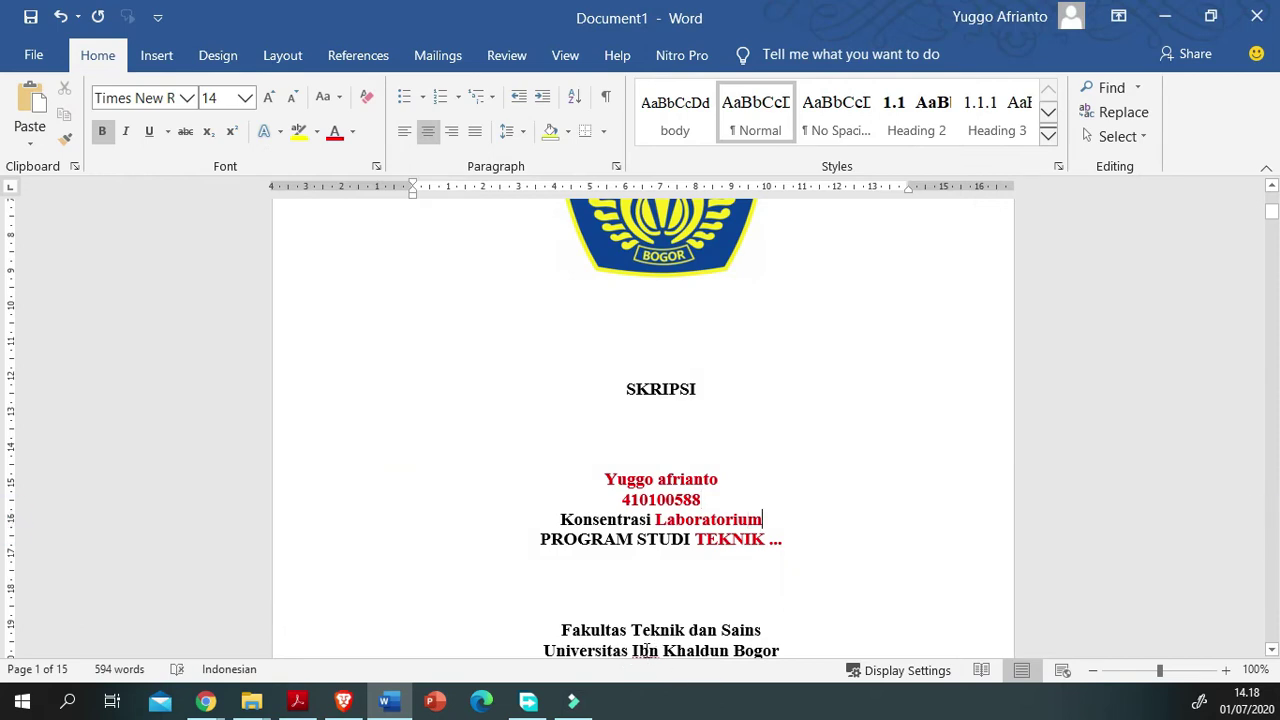
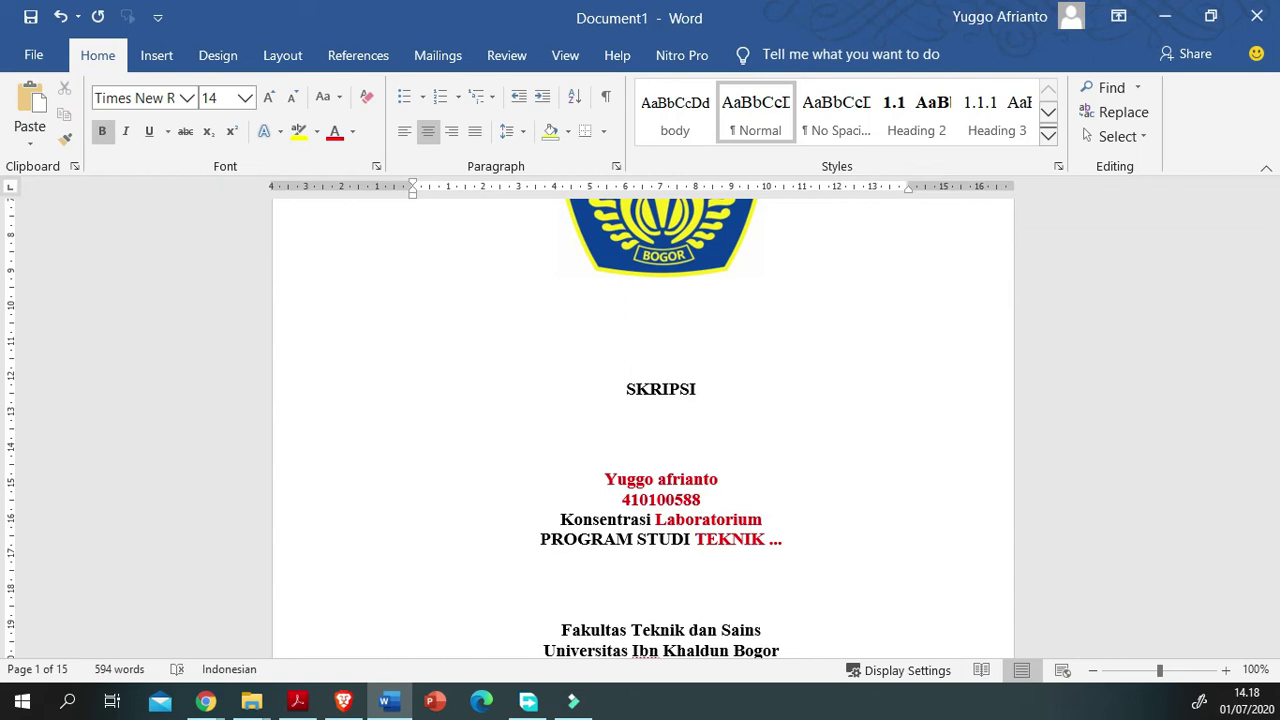
Step: Add 'Net-Centric Computing' after Laboratorium and replace the dots after TEKNIK with 'INFORMTIKA'
{"action": "type", "text": "Net-"}
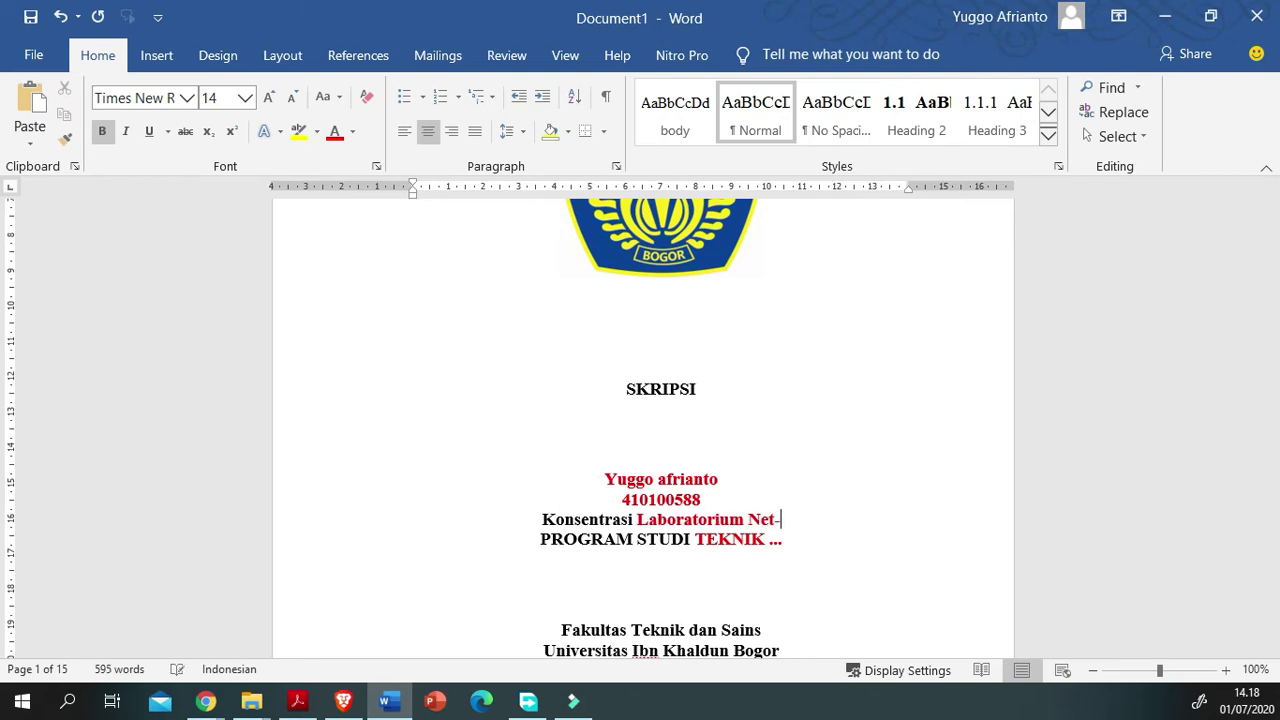
{"action": "type", "text": "Cen"}
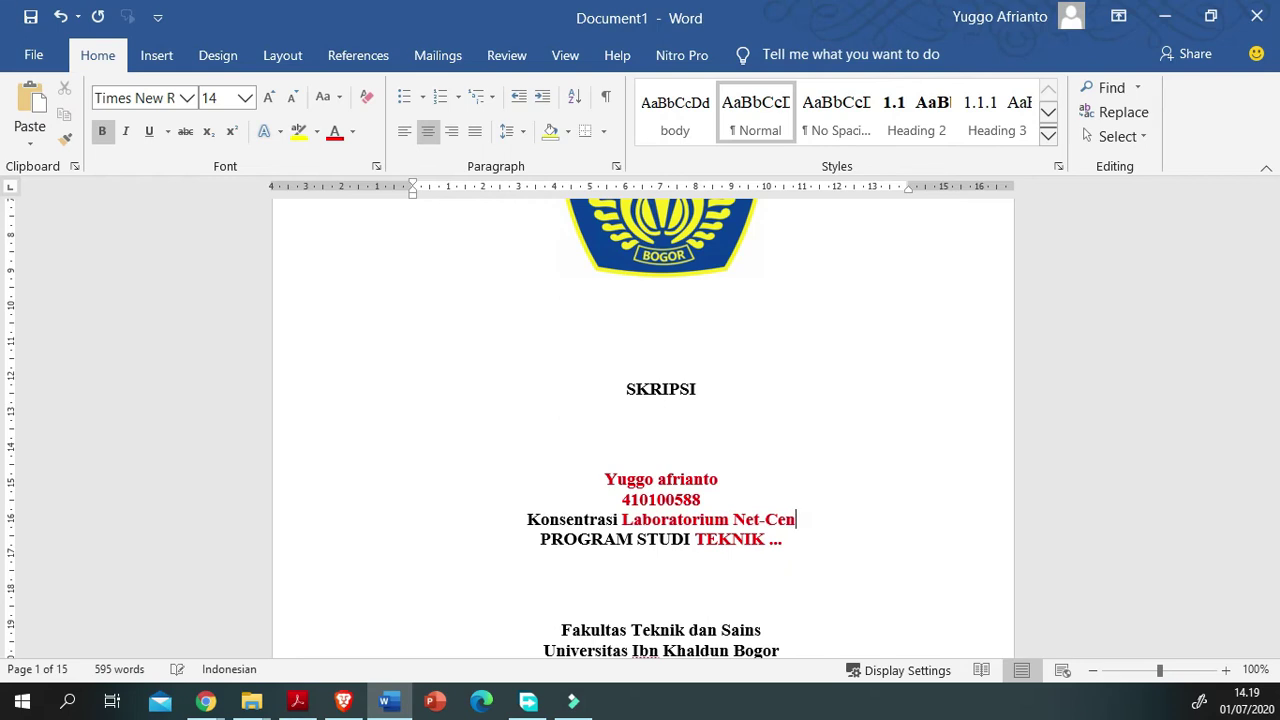
{"action": "type", "text": "tric Co"}
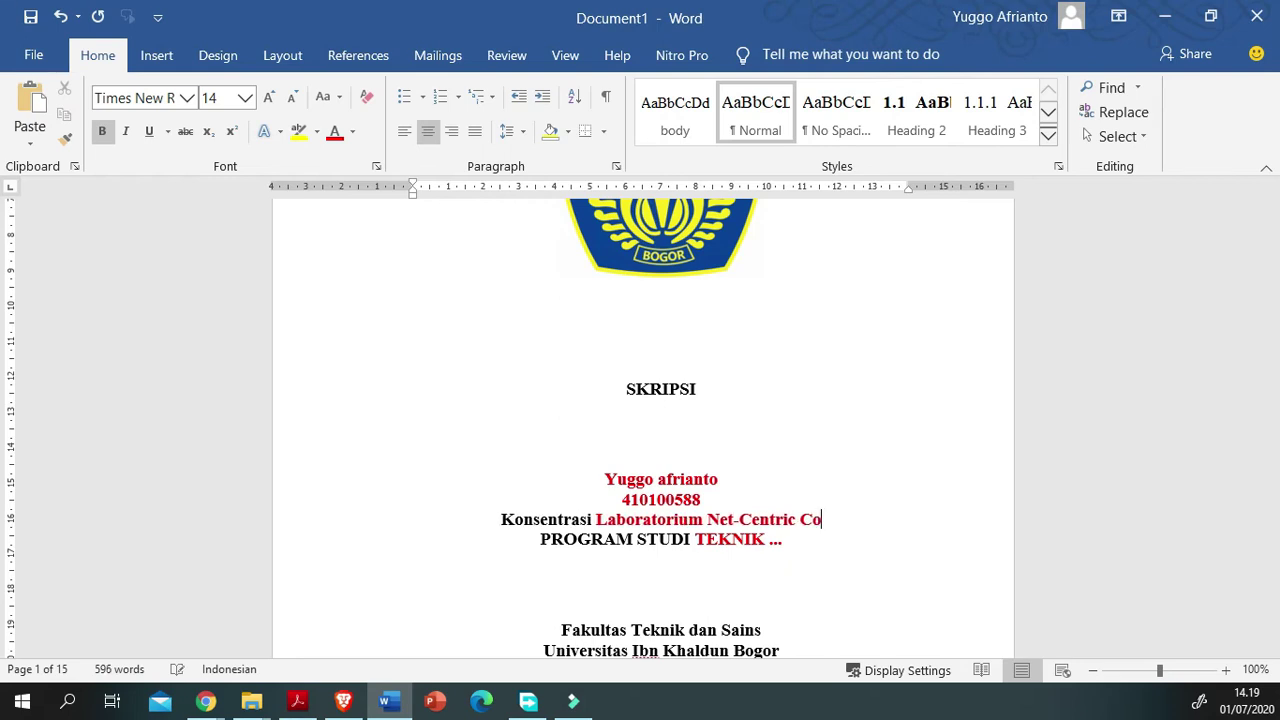
{"action": "type", "text": "mputing"}
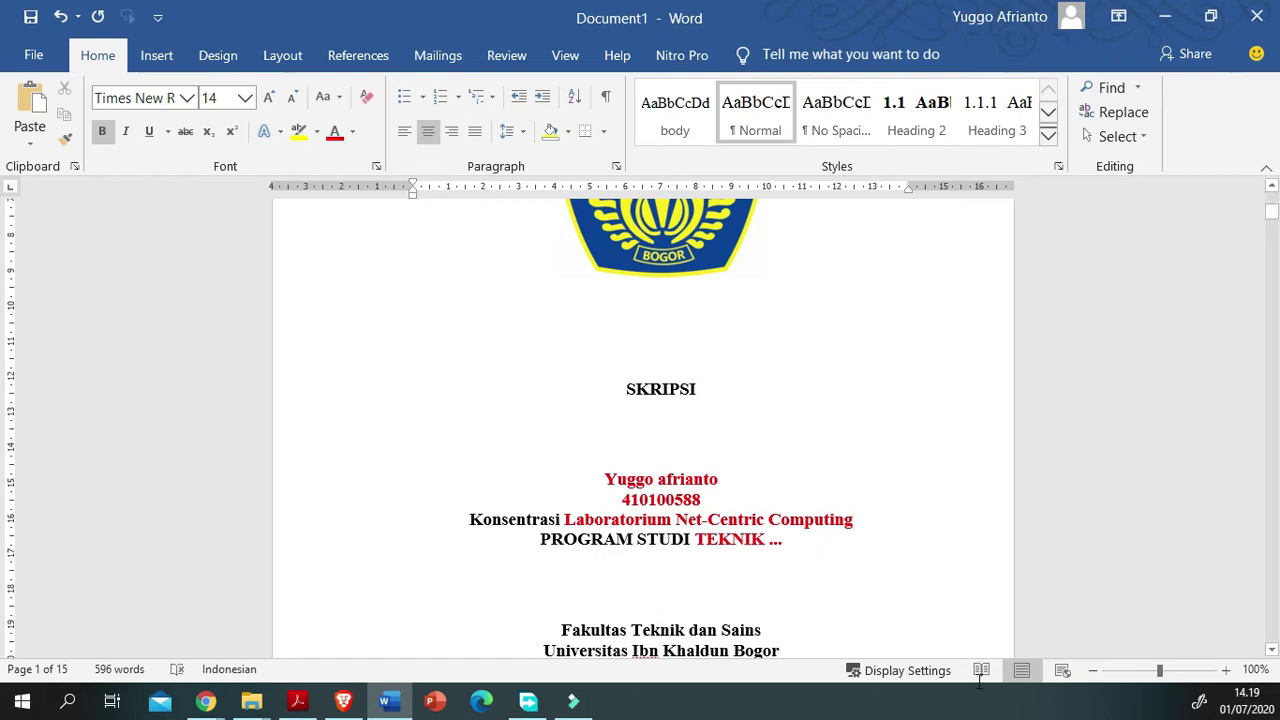
{"action": "double_click", "coordinate": [776, 540]}
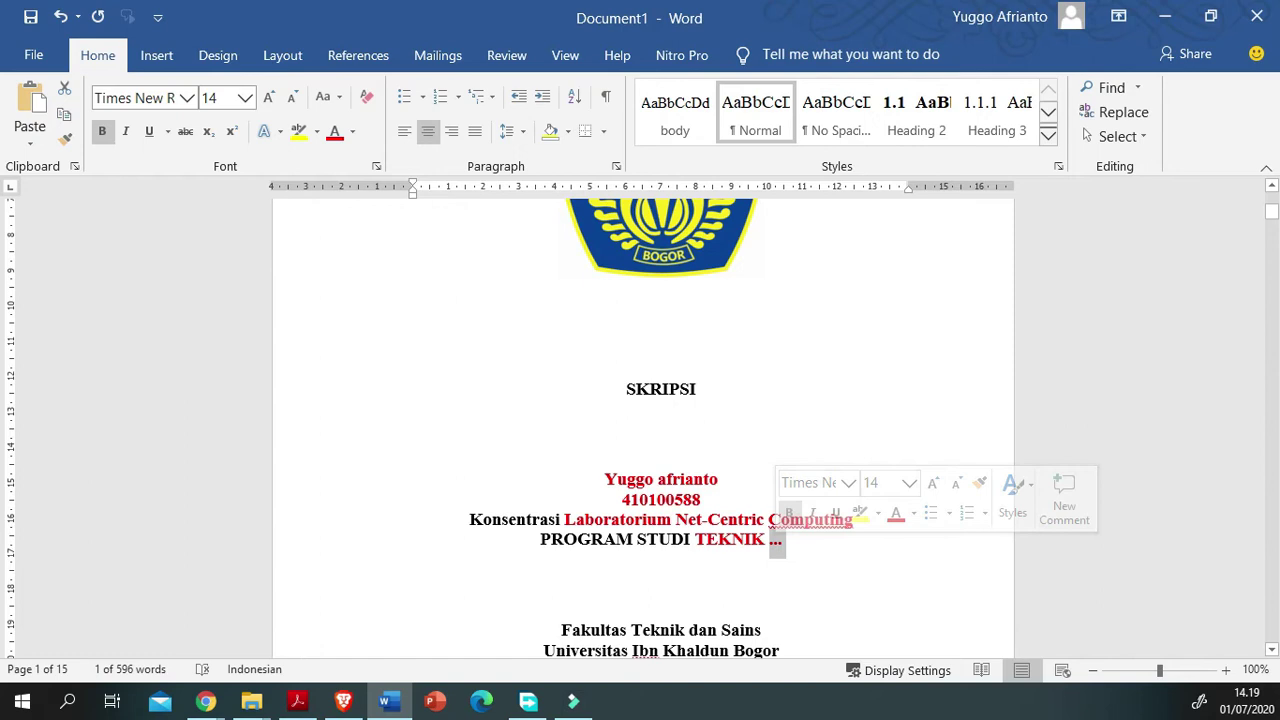
{"action": "type", "text": "IN"}
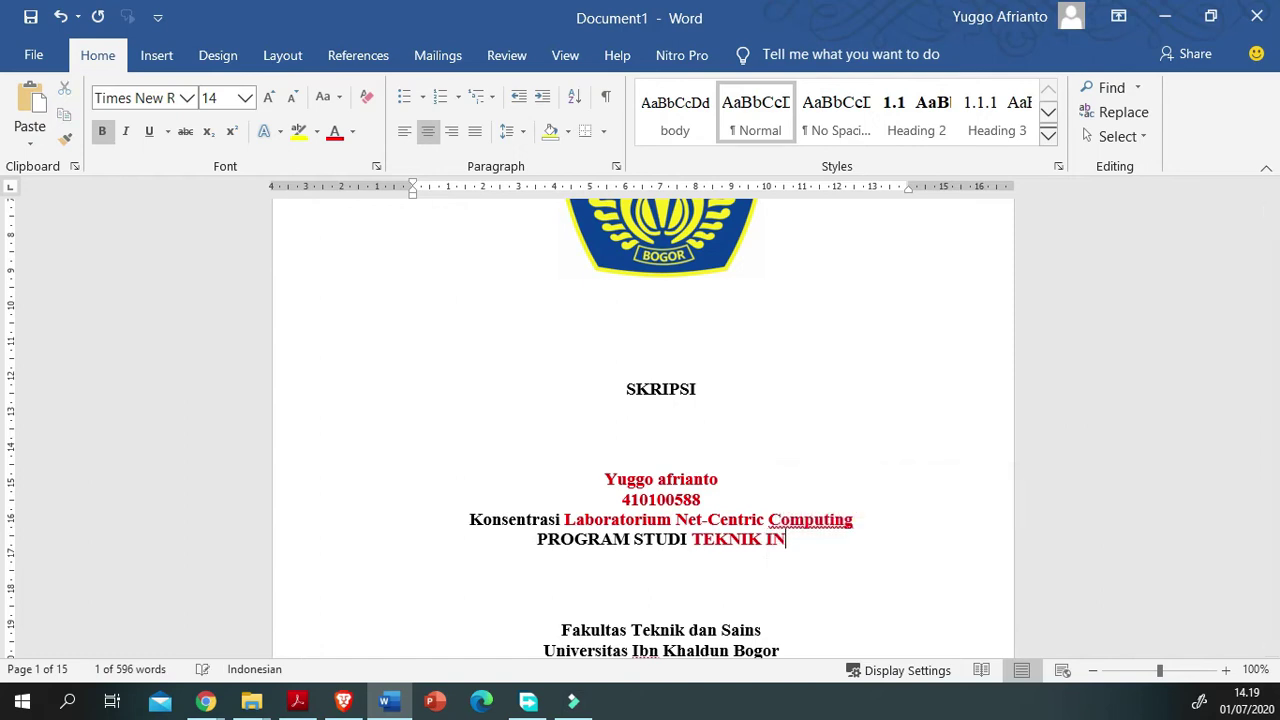
{"action": "type", "text": "FORM"}
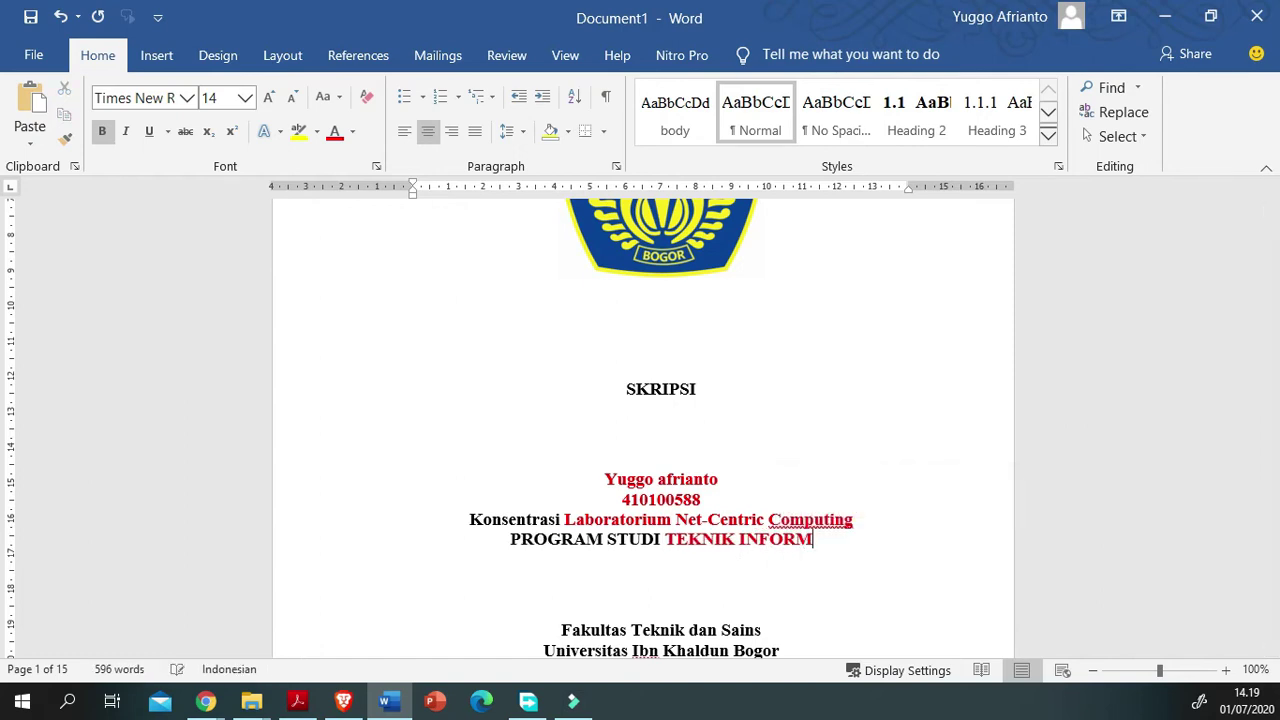
{"action": "type", "text": "TIKA"}
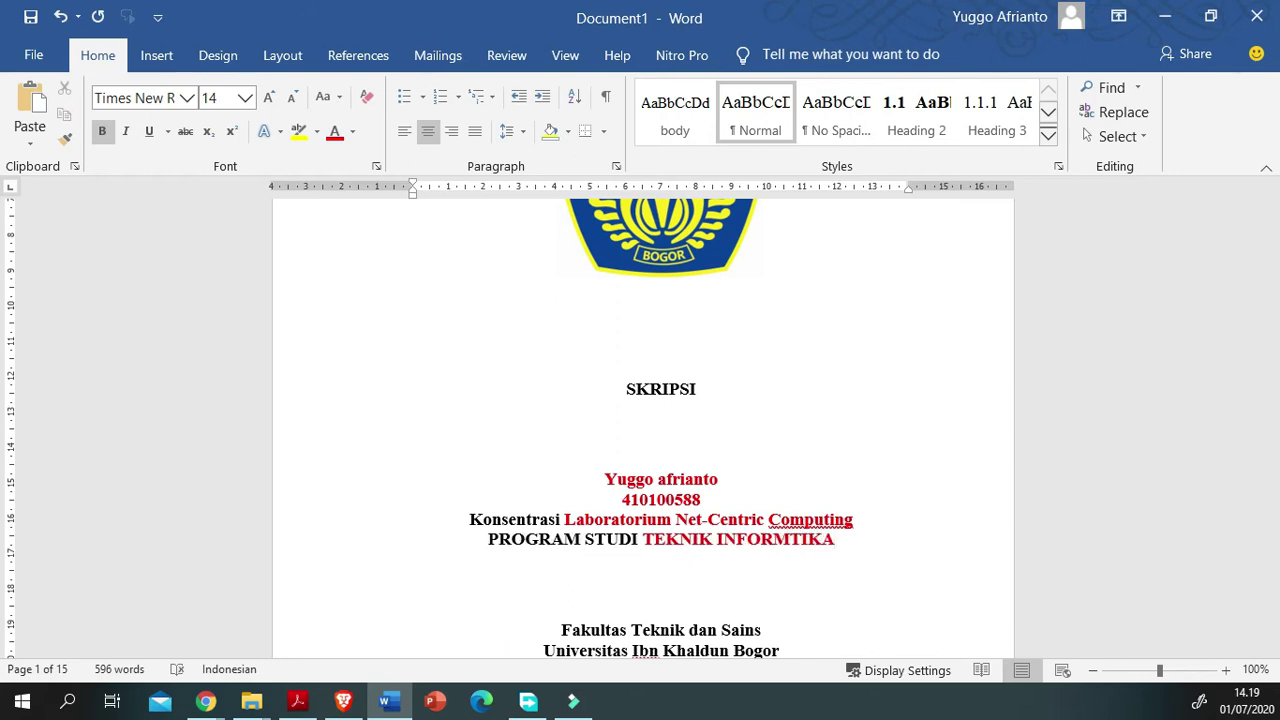
Step: Replace the cover's Tahun placeholder with the year 2020
{"action": "scroll", "coordinate": [660, 430], "scroll_direction": "down", "scroll_amount": 3}
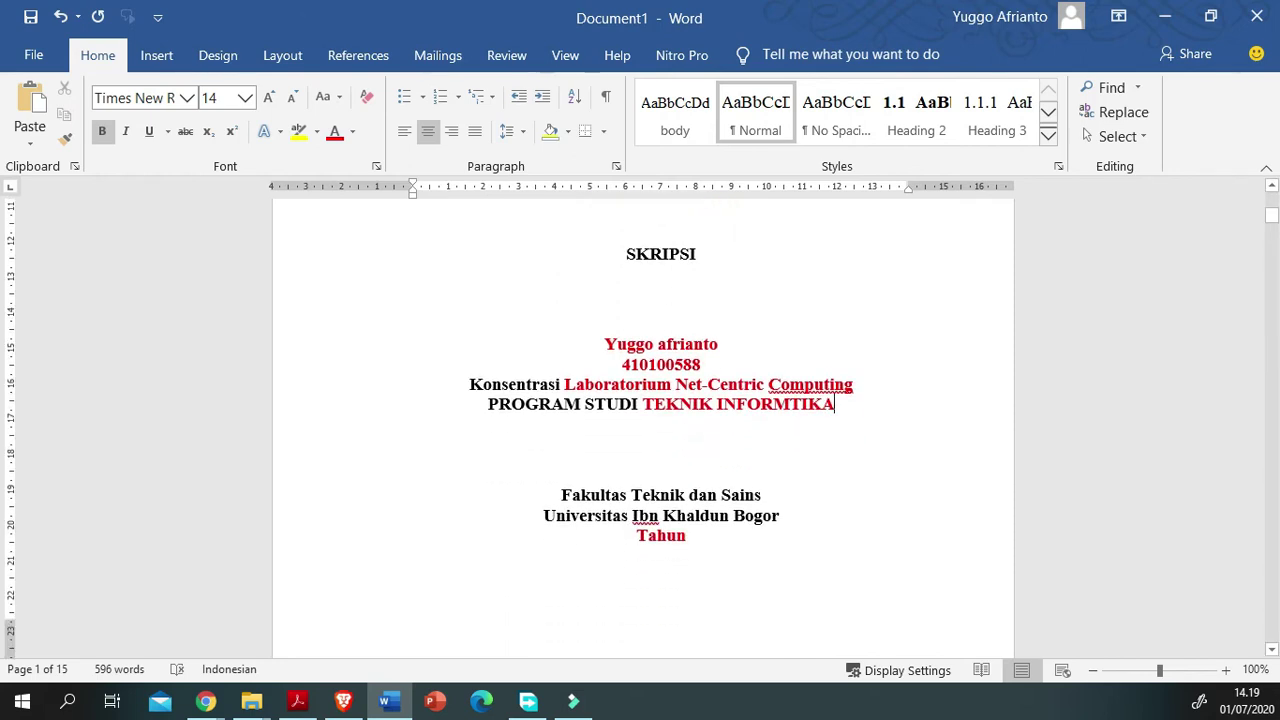
{"action": "double_click", "coordinate": [660, 535]}
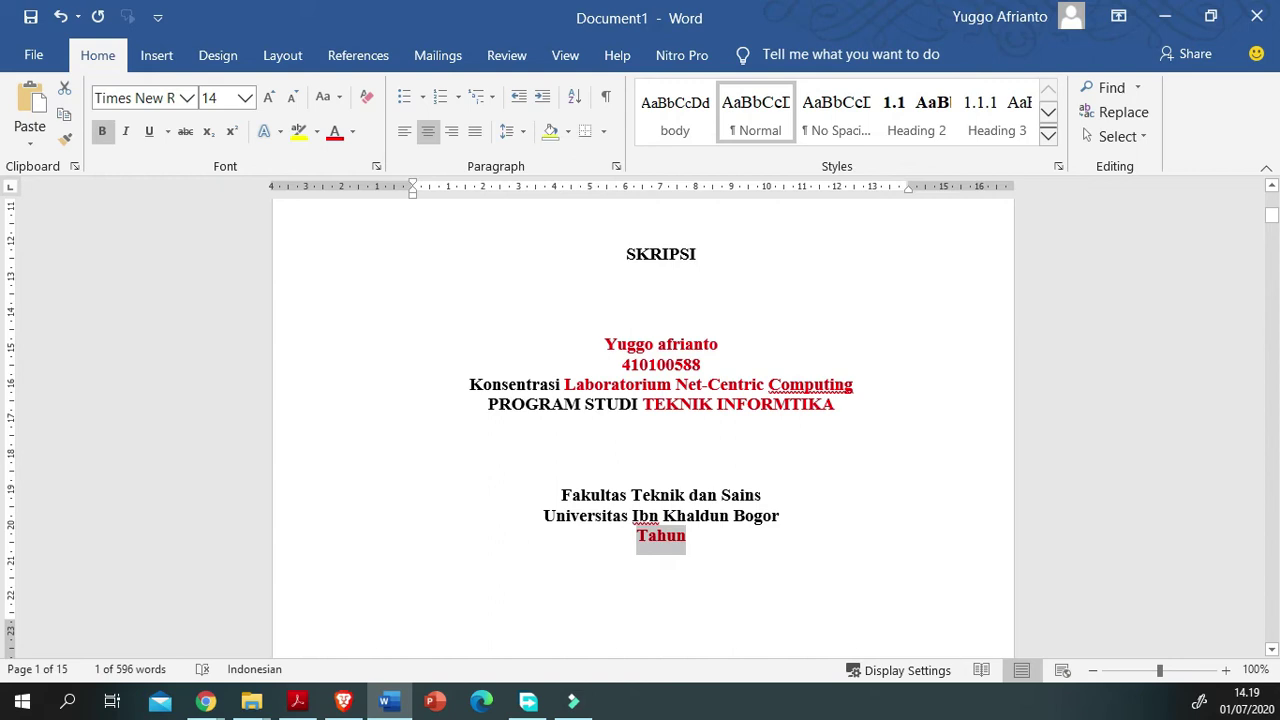
{"action": "type", "text": "2020"}
{"action": "scroll", "coordinate": [643, 430], "scroll_direction": "down", "scroll_amount": 4}
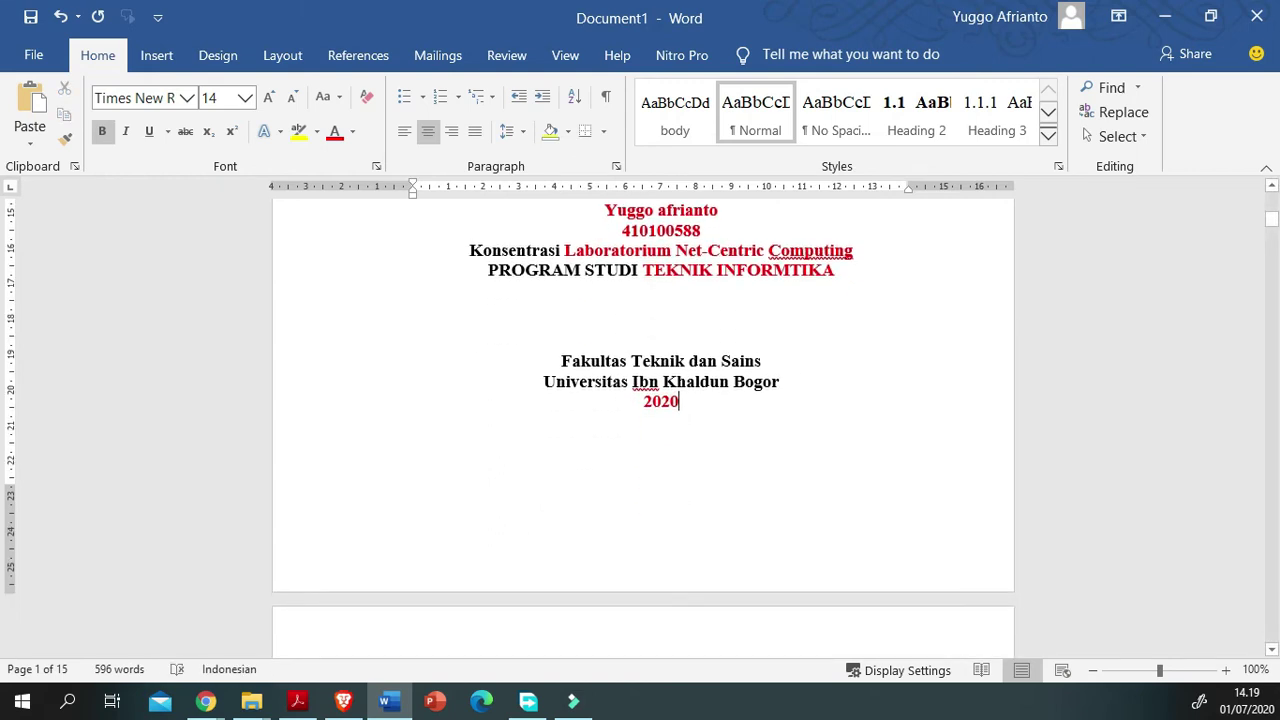
{"action": "scroll", "coordinate": [643, 430], "scroll_direction": "up", "scroll_amount": 6}
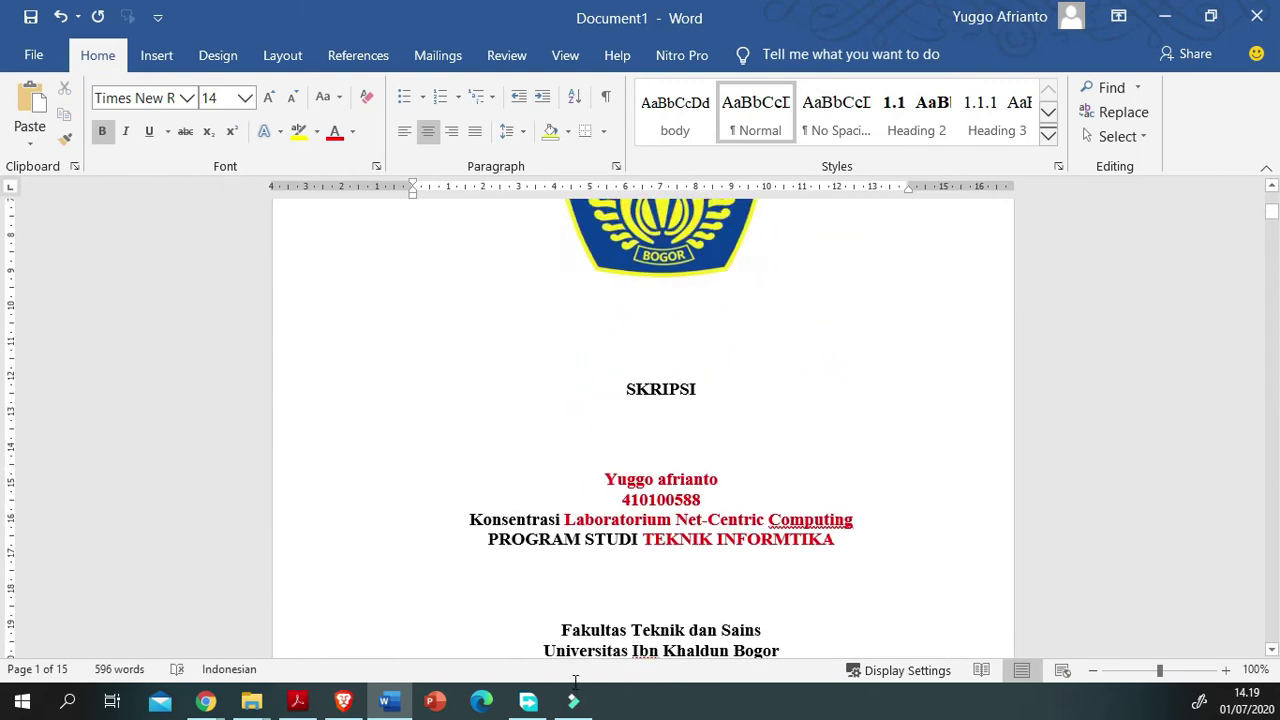
Step: Check the cover's author name, student number and JUDUL SKRIPSI fields
{"action": "scroll", "coordinate": [575, 676], "scroll_direction": "up", "scroll_amount": 6}
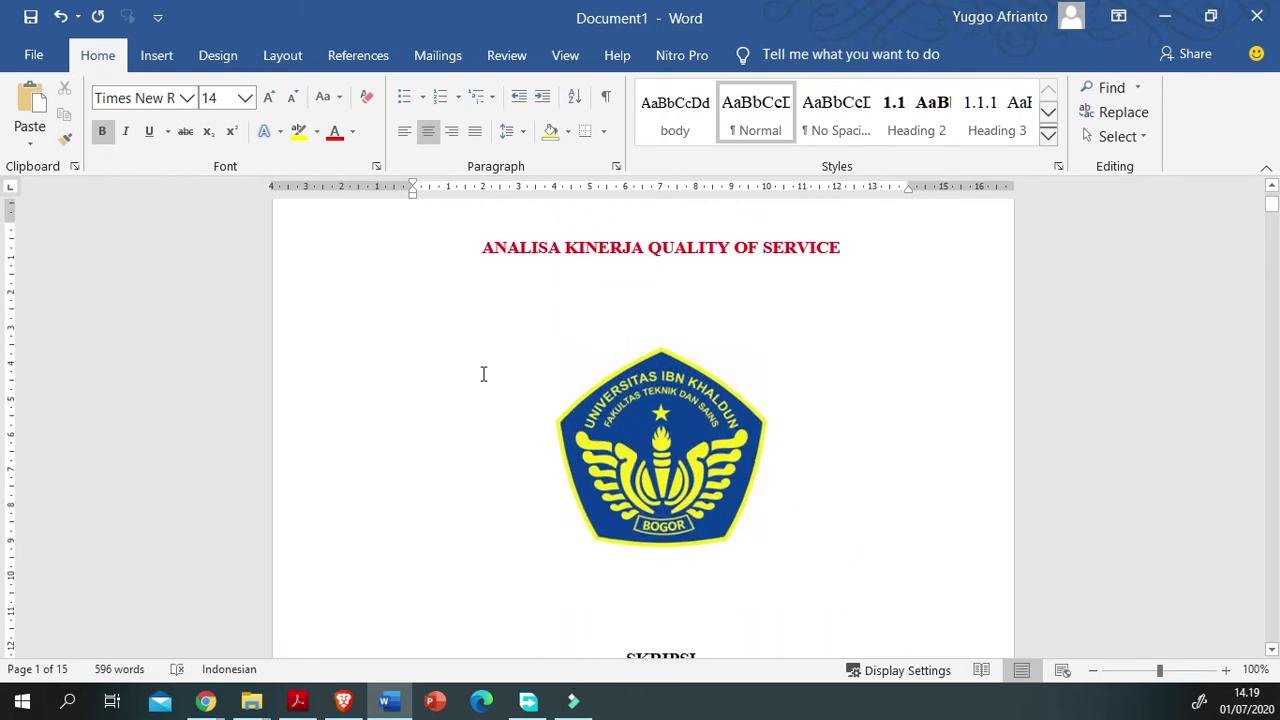
{"action": "scroll", "coordinate": [463, 330], "scroll_direction": "up", "scroll_amount": 2}
{"action": "scroll", "coordinate": [446, 374], "scroll_direction": "down", "scroll_amount": 1}
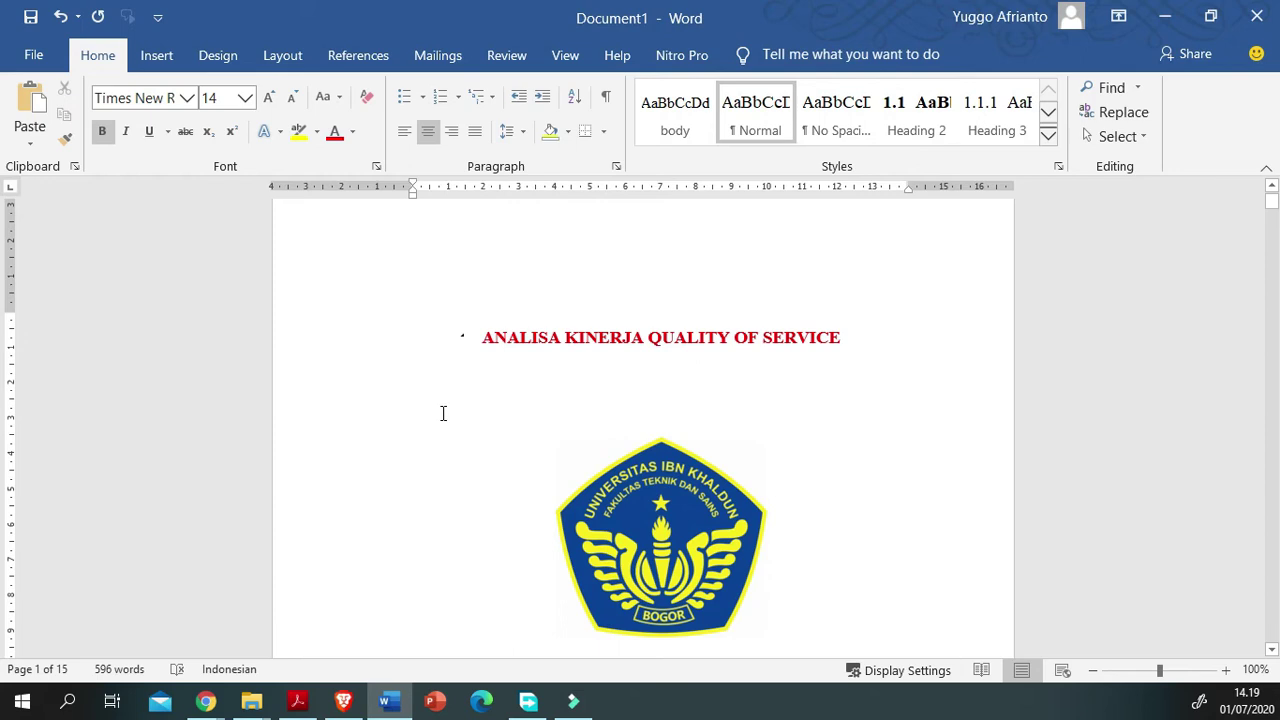
{"action": "scroll", "coordinate": [443, 413], "scroll_direction": "down", "scroll_amount": 6}
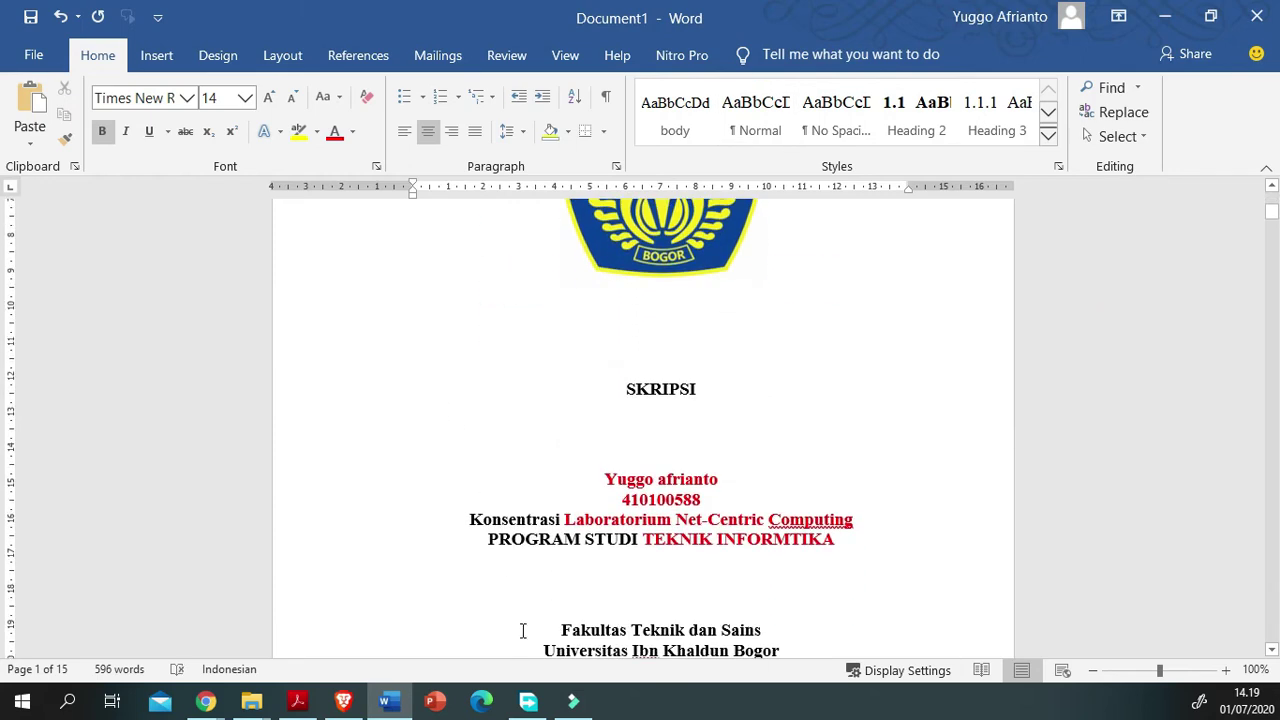
{"action": "left_click", "coordinate": [647, 480]}
{"action": "left_click", "coordinate": [675, 499]}
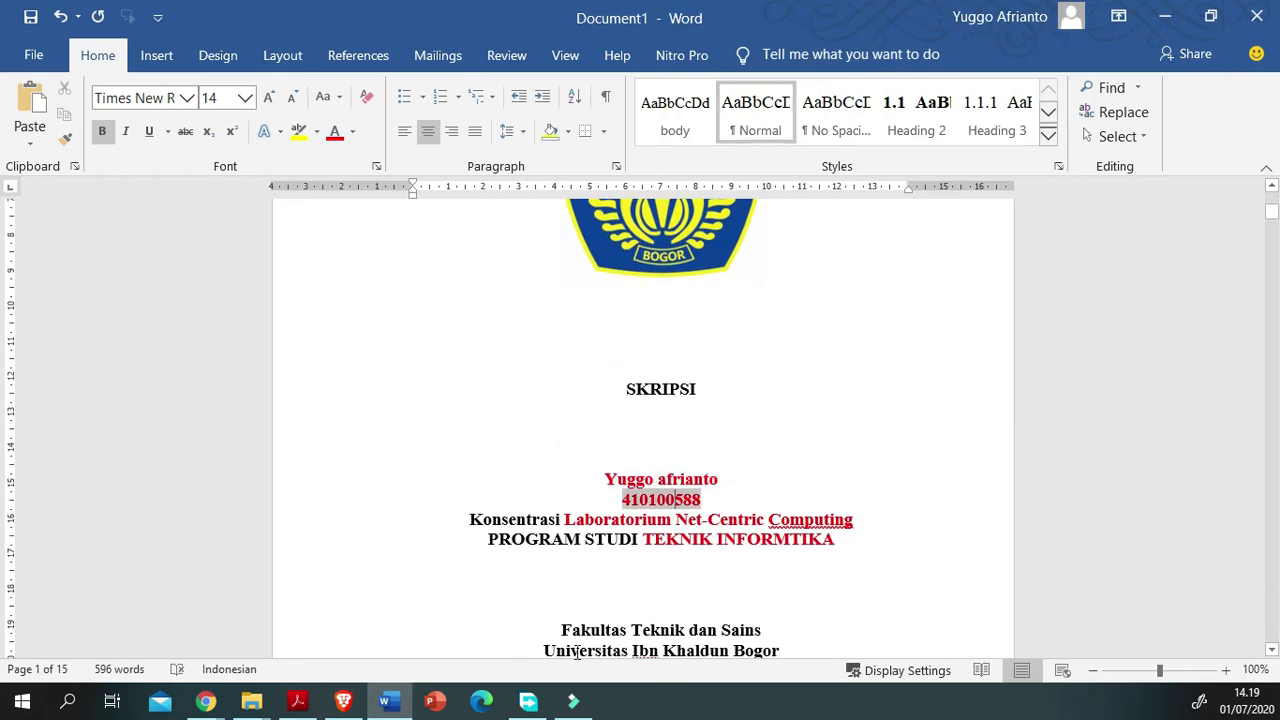
{"action": "scroll", "coordinate": [577, 652], "scroll_direction": "down", "scroll_amount": 5}
{"action": "scroll", "coordinate": [589, 649], "scroll_direction": "up", "scroll_amount": 6}
{"action": "scroll", "coordinate": [523, 649], "scroll_direction": "down", "scroll_amount": 4}
{"action": "scroll", "coordinate": [519, 672], "scroll_direction": "down", "scroll_amount": 6}
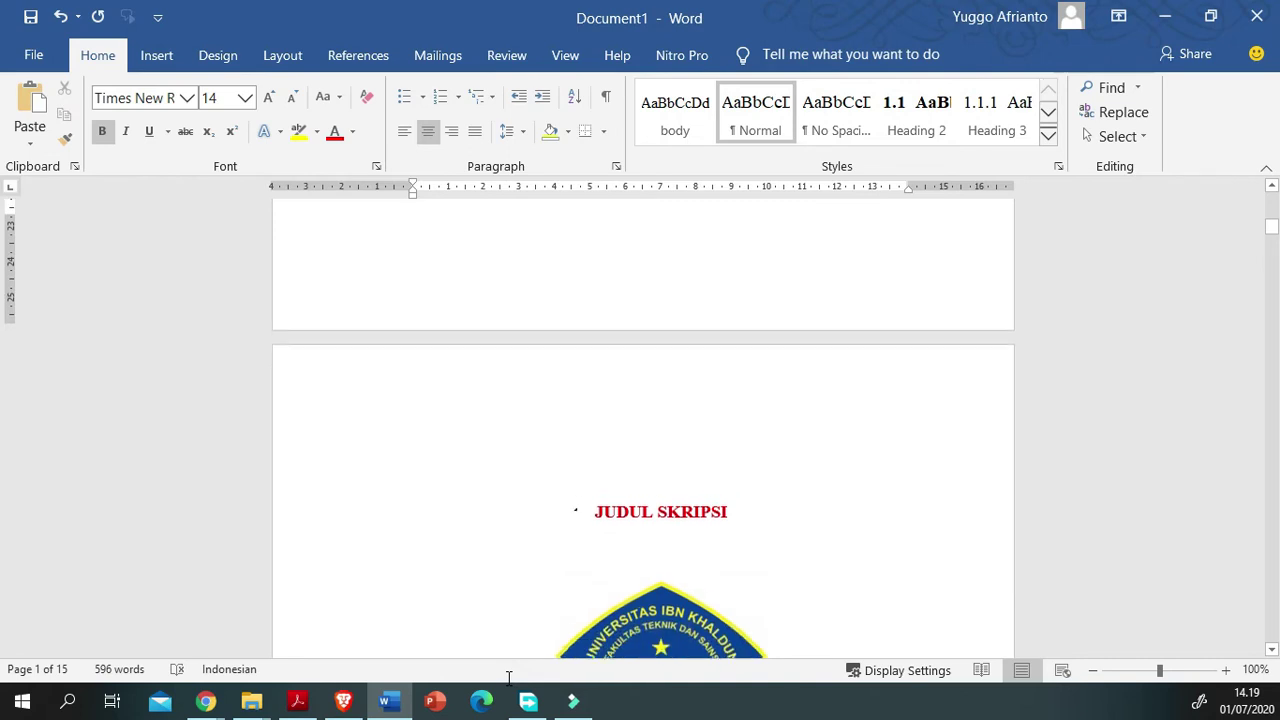
{"action": "left_click", "coordinate": [653, 507]}
{"action": "scroll", "coordinate": [611, 682], "scroll_direction": "down", "scroll_amount": 3}
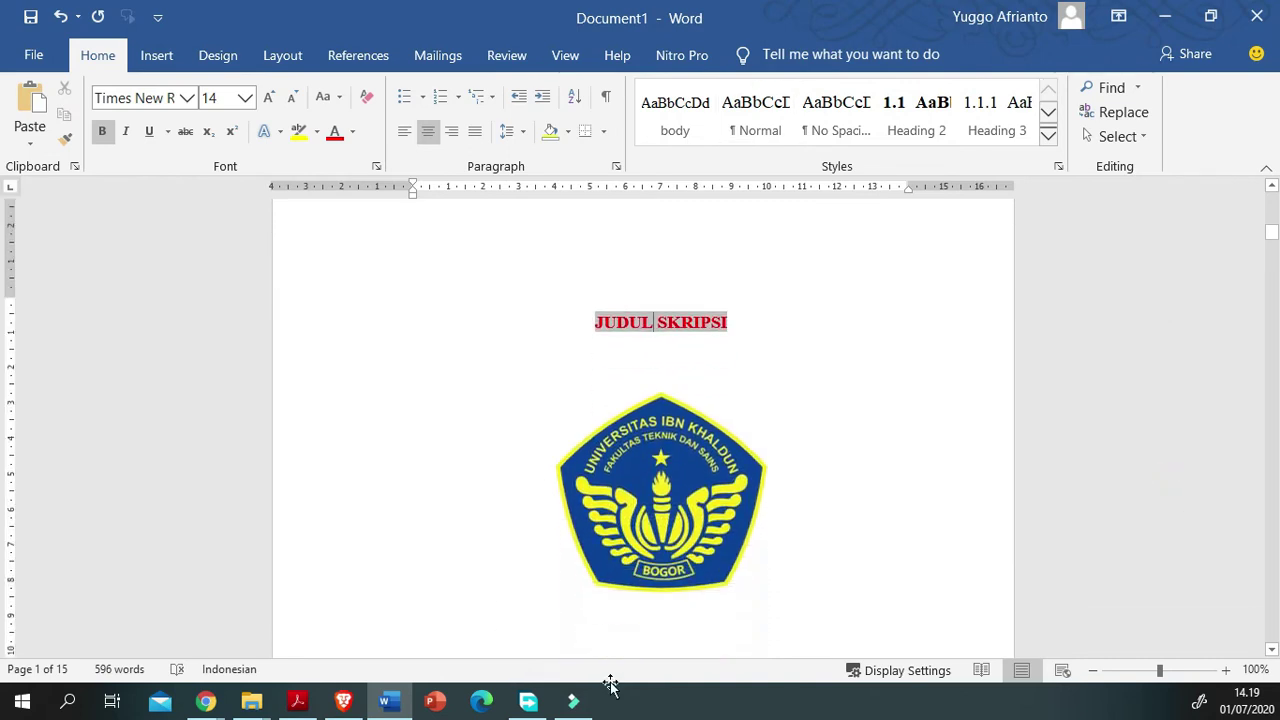
{"action": "scroll", "coordinate": [611, 684], "scroll_direction": "down", "scroll_amount": 3}
{"action": "scroll", "coordinate": [611, 684], "scroll_direction": "up", "scroll_amount": 5}
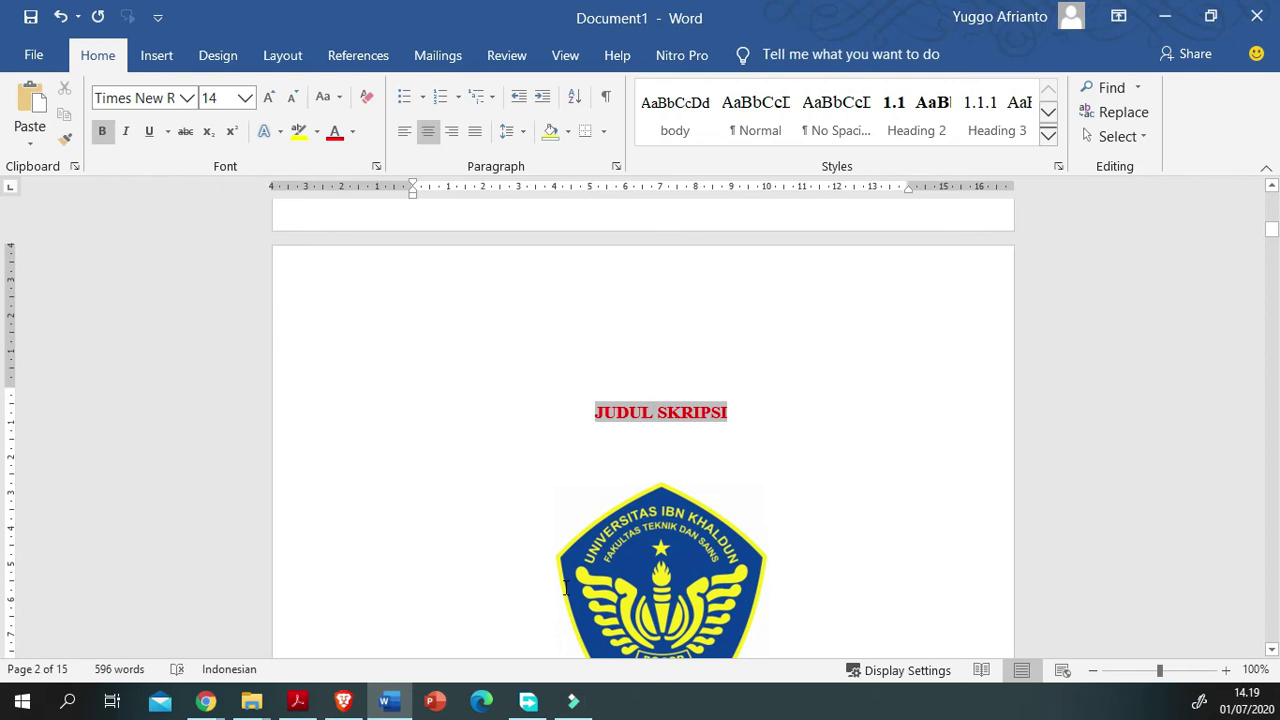
Step: Update all fields in the whole document so the title shows ANALISA KINERJA QUALITY OF SERVICE
{"action": "key", "text": "ctrl+a"}
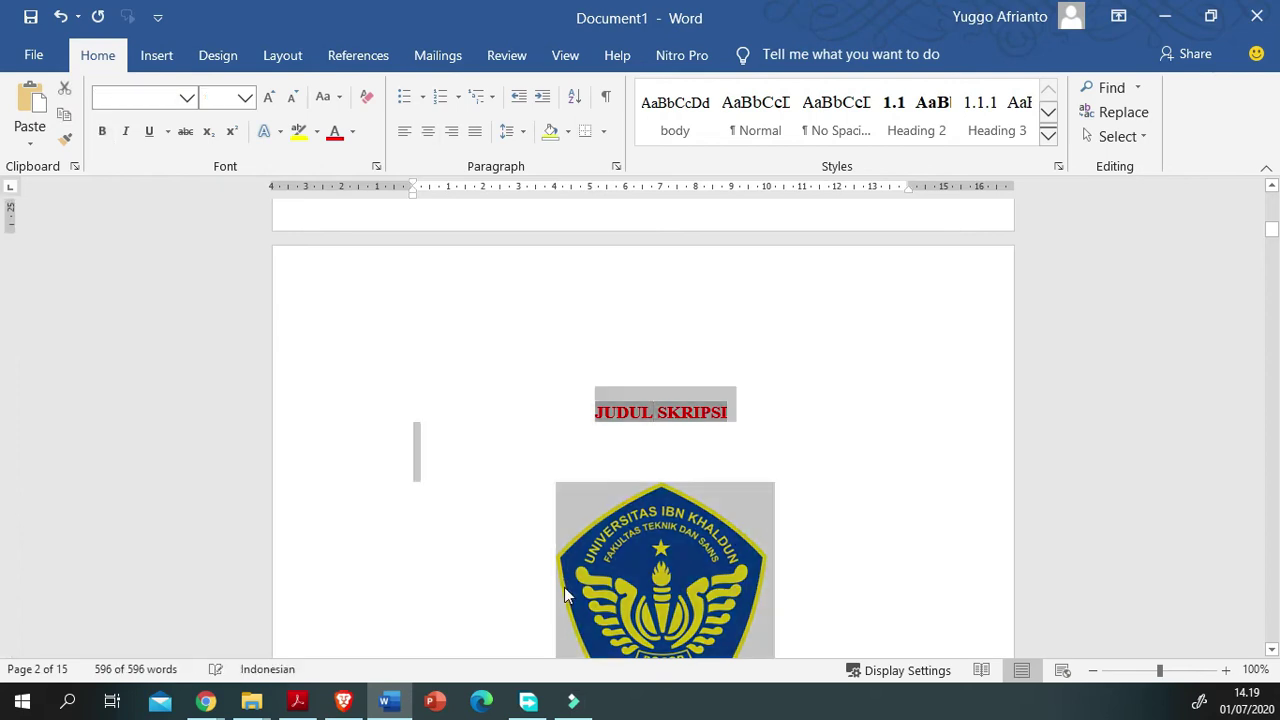
{"action": "left_click", "coordinate": [601, 577]}
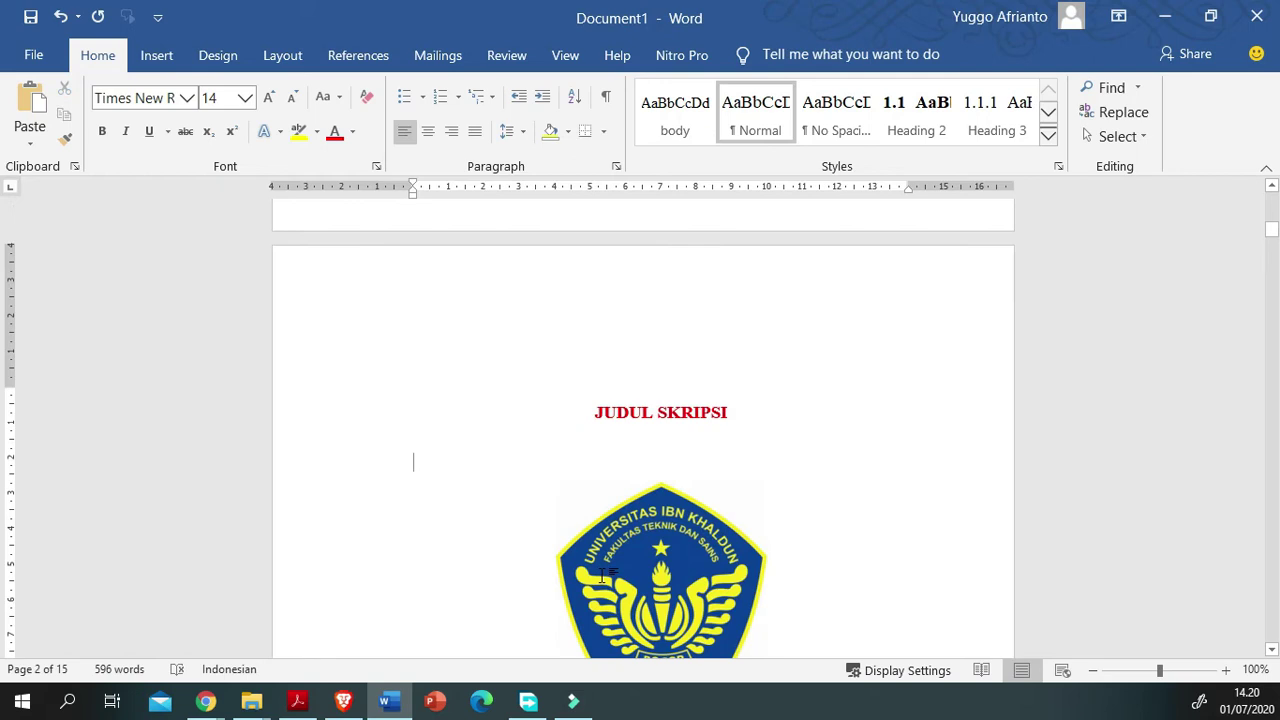
{"action": "key", "text": "ctrl+a"}
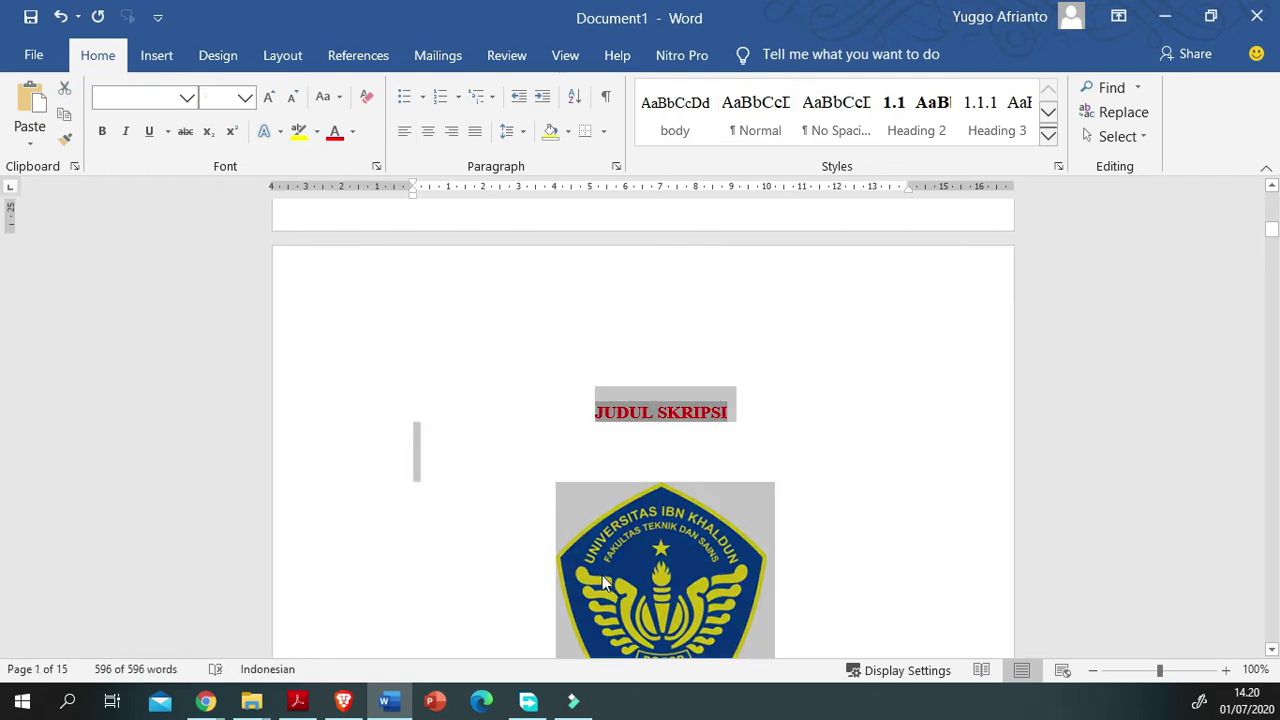
{"action": "right_click", "coordinate": [575, 530]}
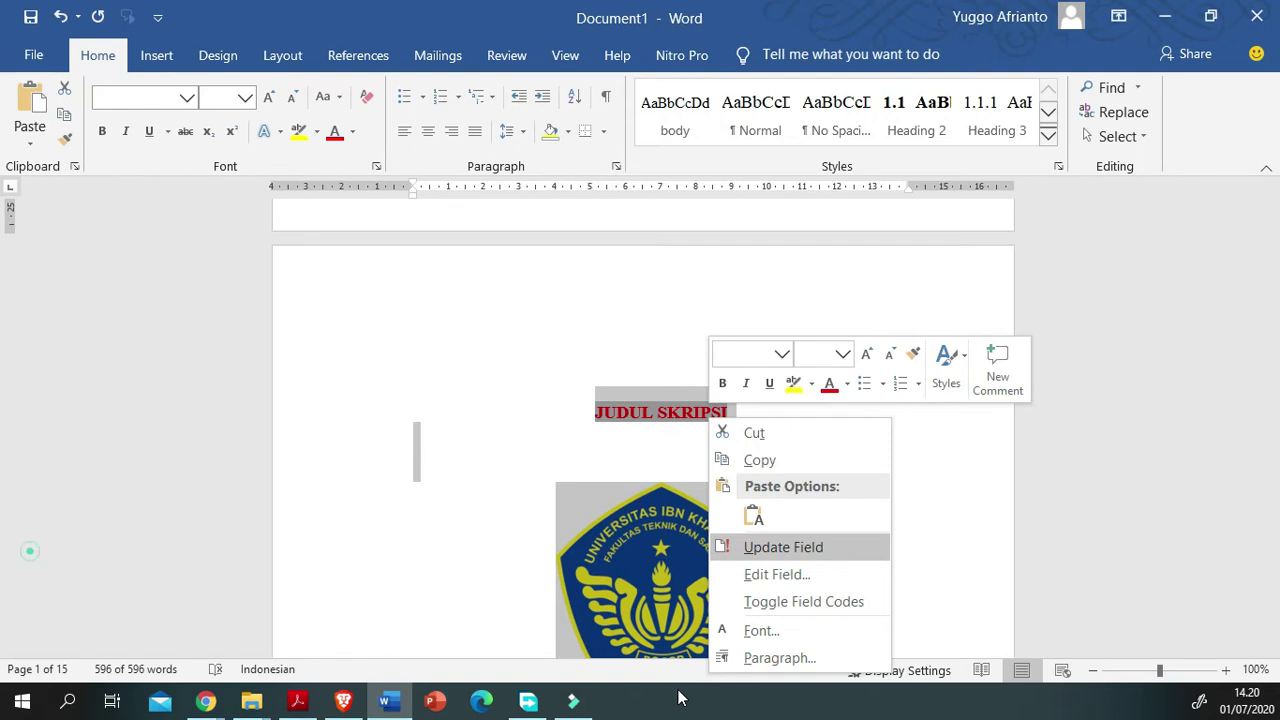
{"action": "left_click", "coordinate": [783, 547]}
{"action": "left_click", "coordinate": [767, 610]}
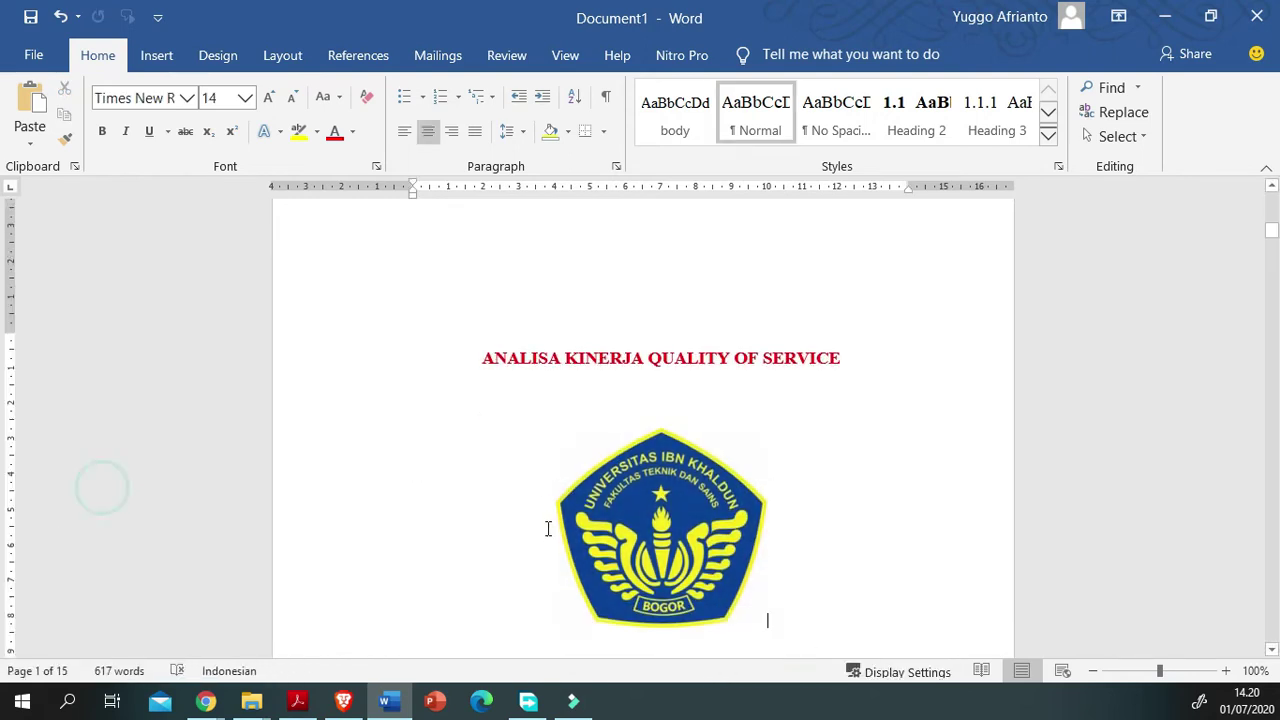
{"action": "scroll", "coordinate": [532, 489], "scroll_direction": "down", "scroll_amount": 10}
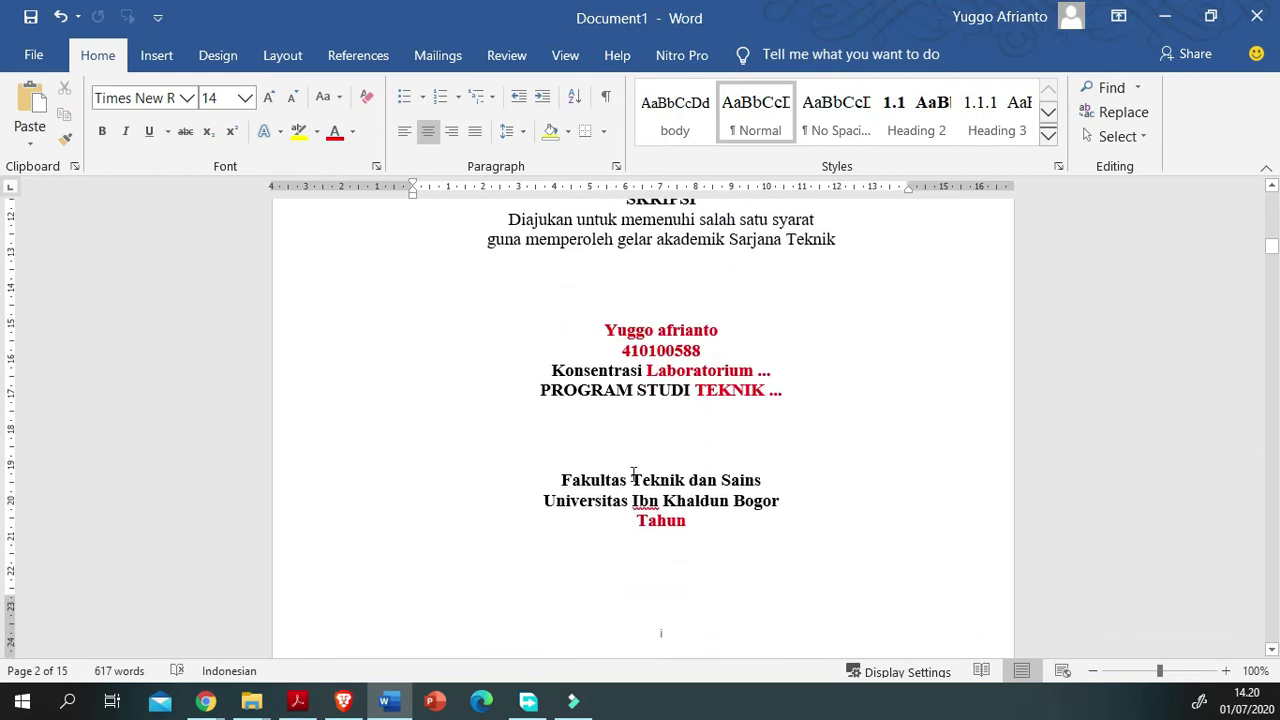
{"action": "double_click", "coordinate": [763, 370]}
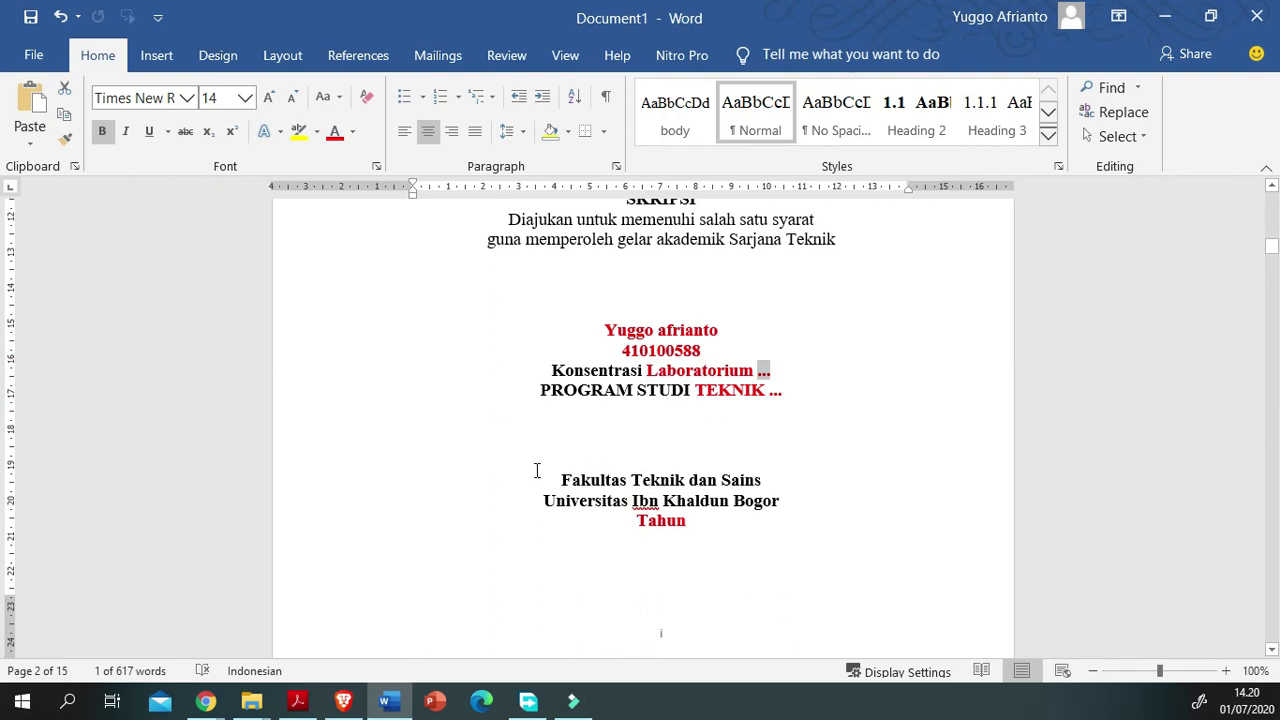
{"action": "left_click", "coordinate": [668, 370]}
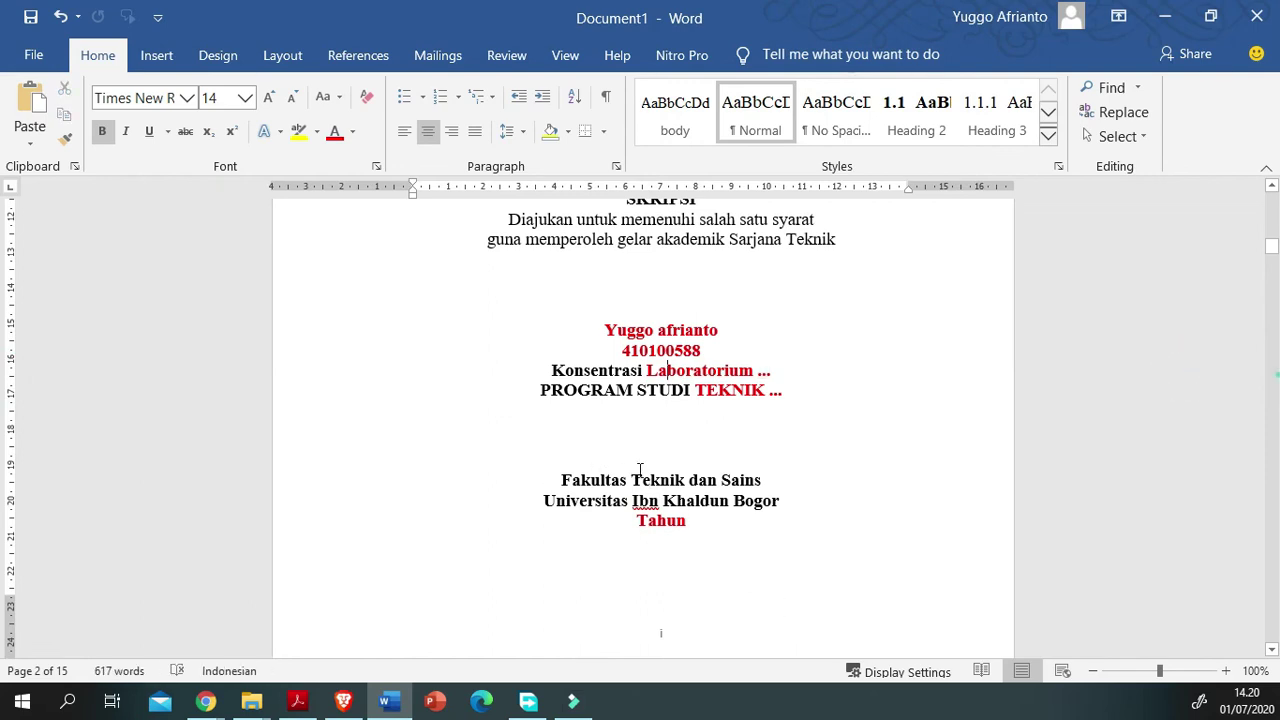
{"action": "double_click", "coordinate": [763, 370]}
{"action": "double_click", "coordinate": [776, 390]}
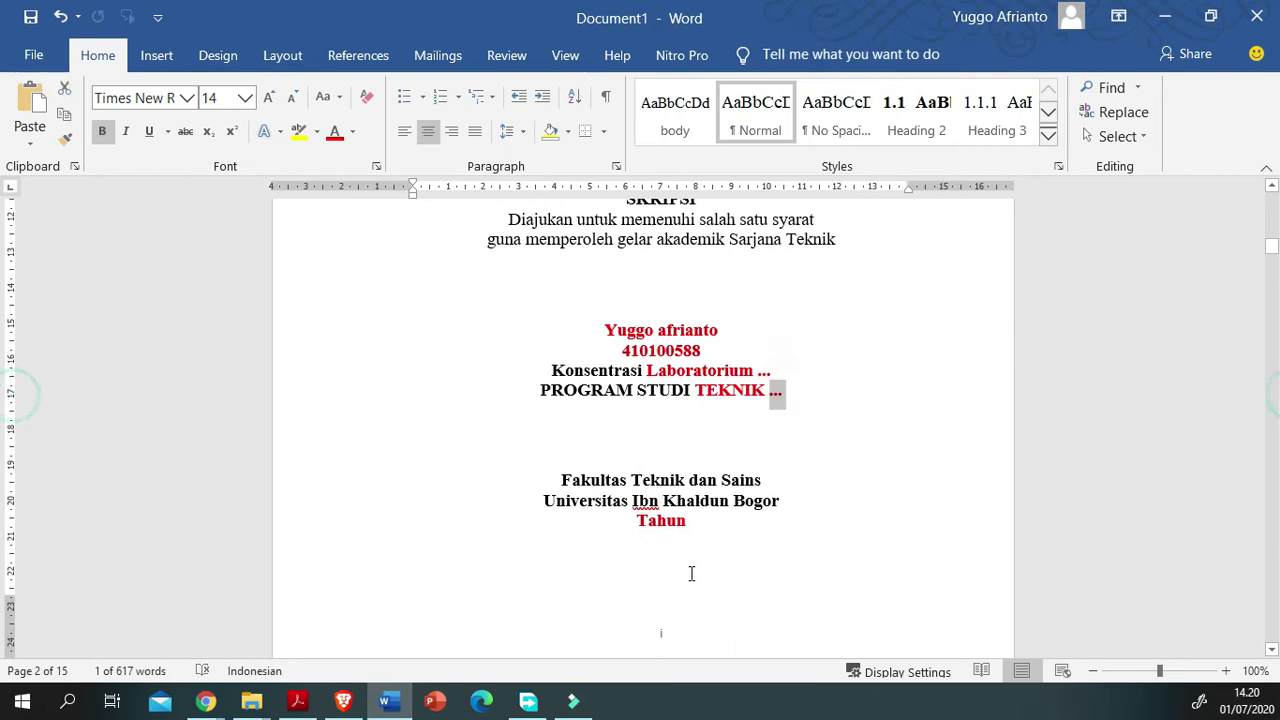
{"action": "scroll", "coordinate": [691, 573], "scroll_direction": "down", "scroll_amount": 2}
{"action": "scroll", "coordinate": [534, 500], "scroll_direction": "down", "scroll_amount": 4}
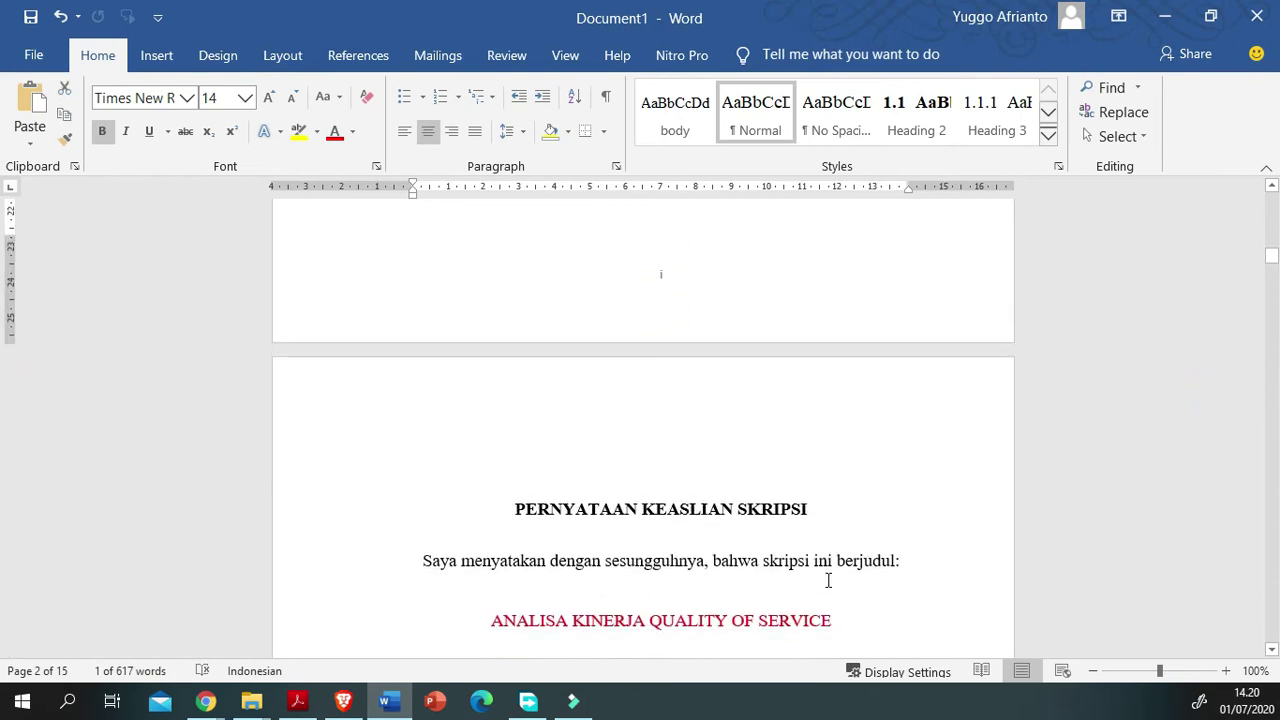
{"action": "scroll", "coordinate": [589, 466], "scroll_direction": "up", "scroll_amount": 2}
{"action": "scroll", "coordinate": [487, 408], "scroll_direction": "up", "scroll_amount": 2}
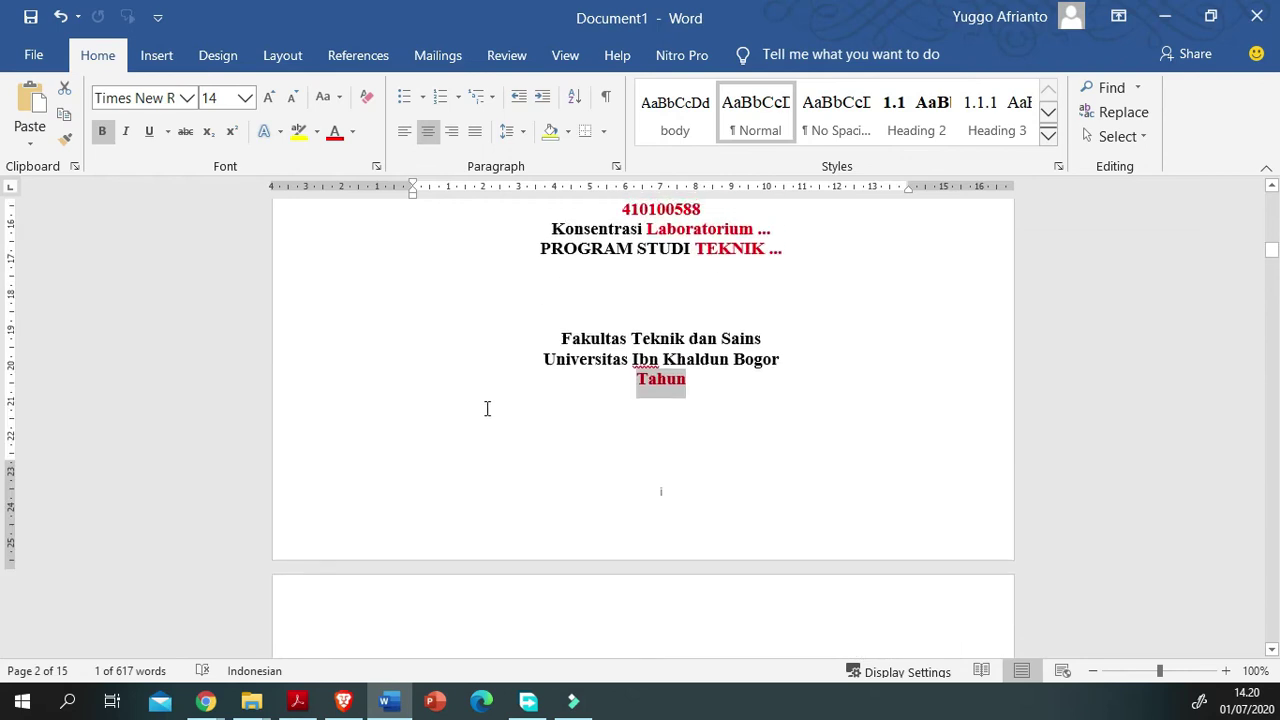
{"action": "scroll", "coordinate": [487, 408], "scroll_direction": "up", "scroll_amount": 2}
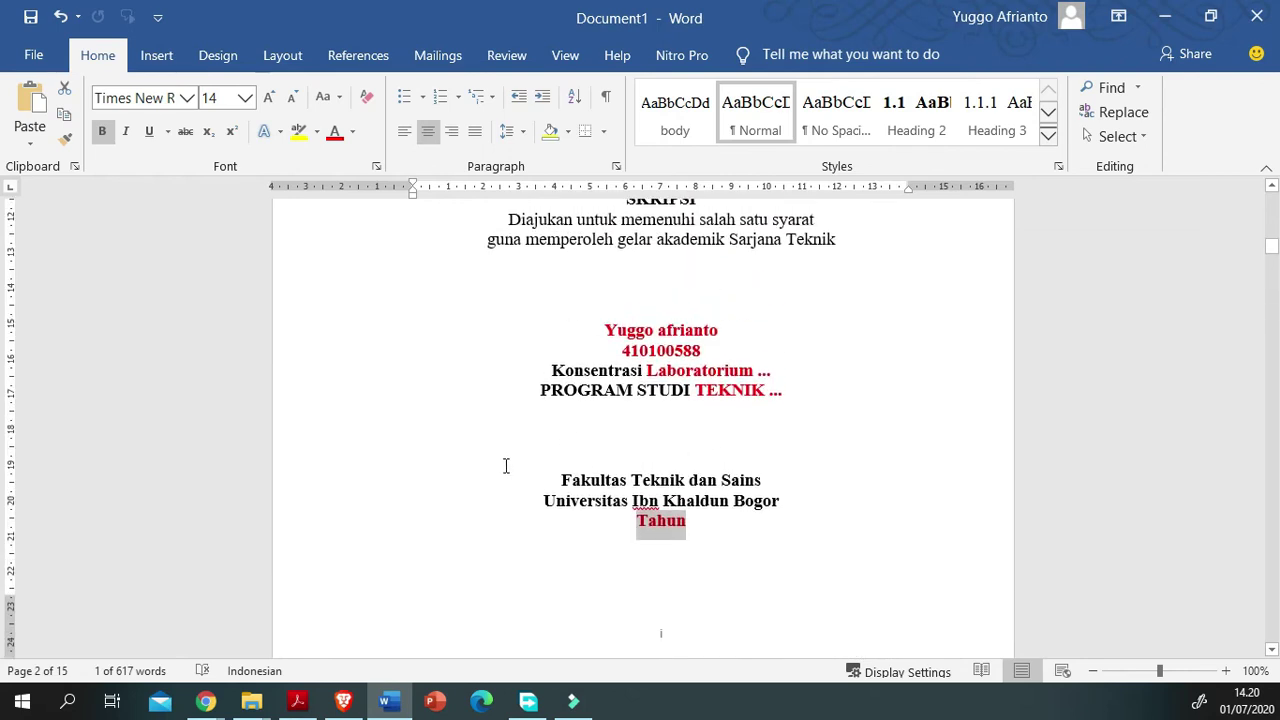
{"action": "scroll", "coordinate": [660, 517], "scroll_direction": "down", "scroll_amount": 7}
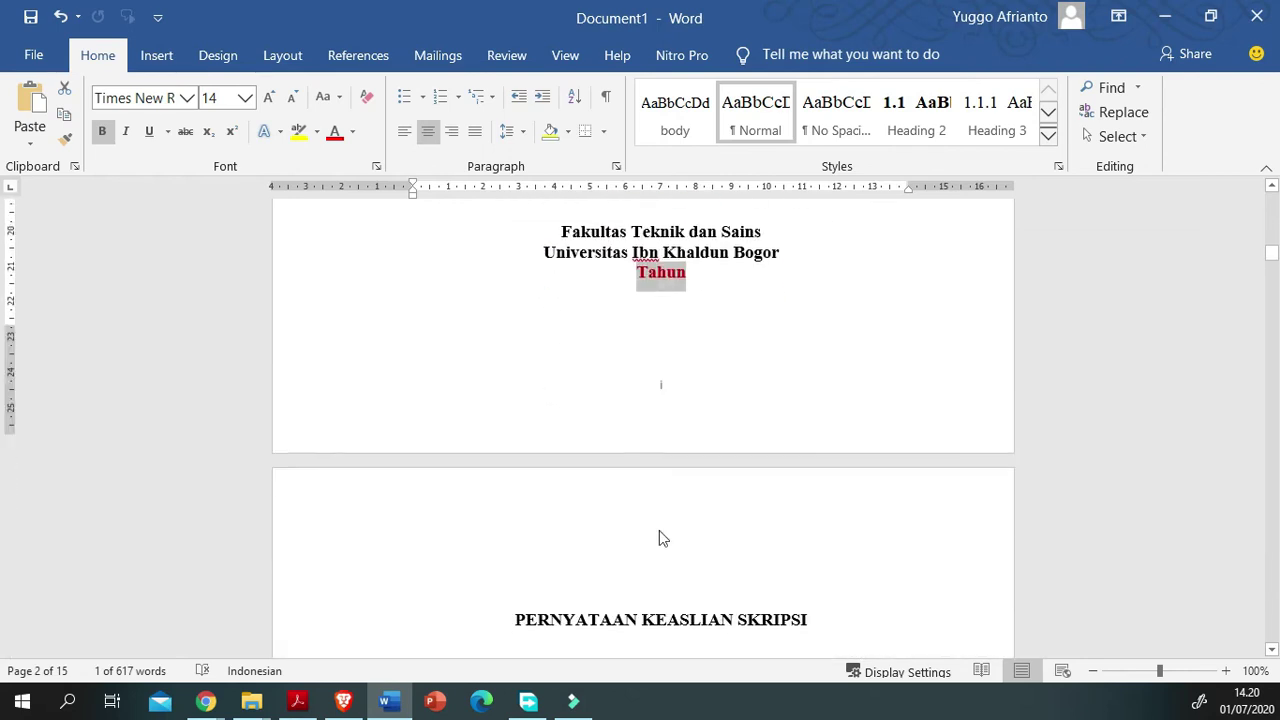
{"action": "left_click", "coordinate": [1171, 491]}
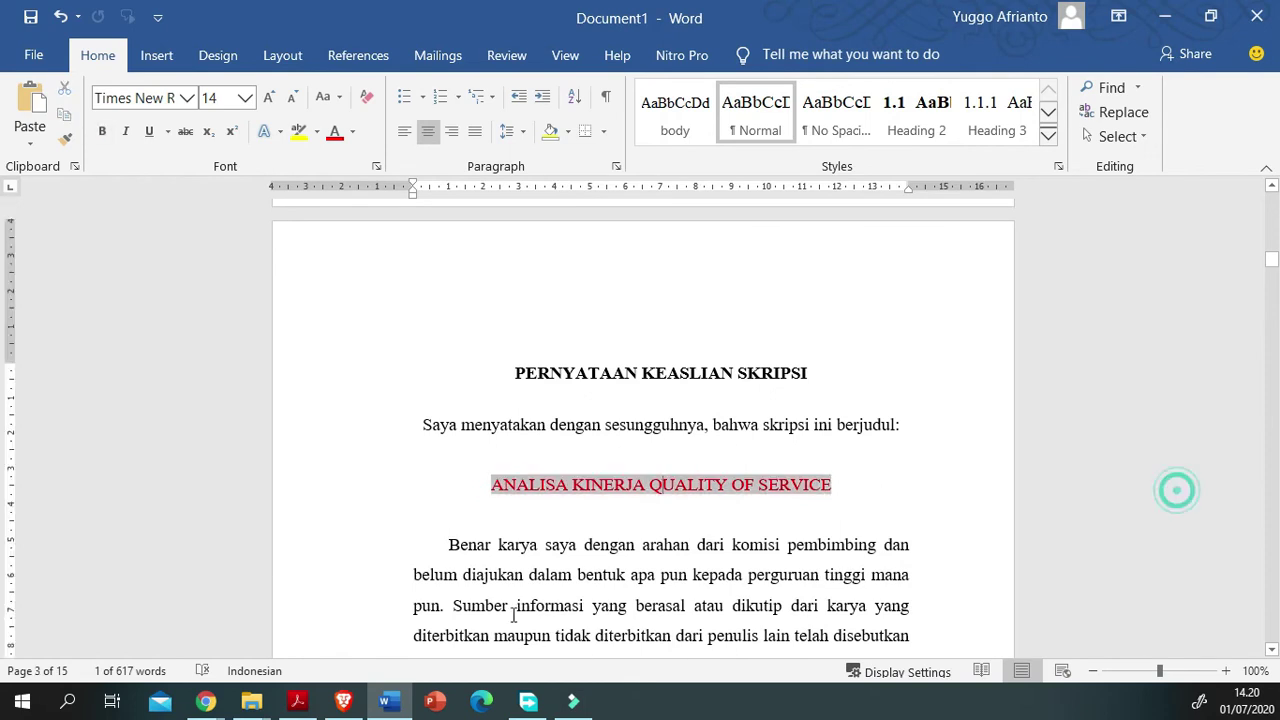
{"action": "scroll", "coordinate": [555, 610], "scroll_direction": "down", "scroll_amount": 3}
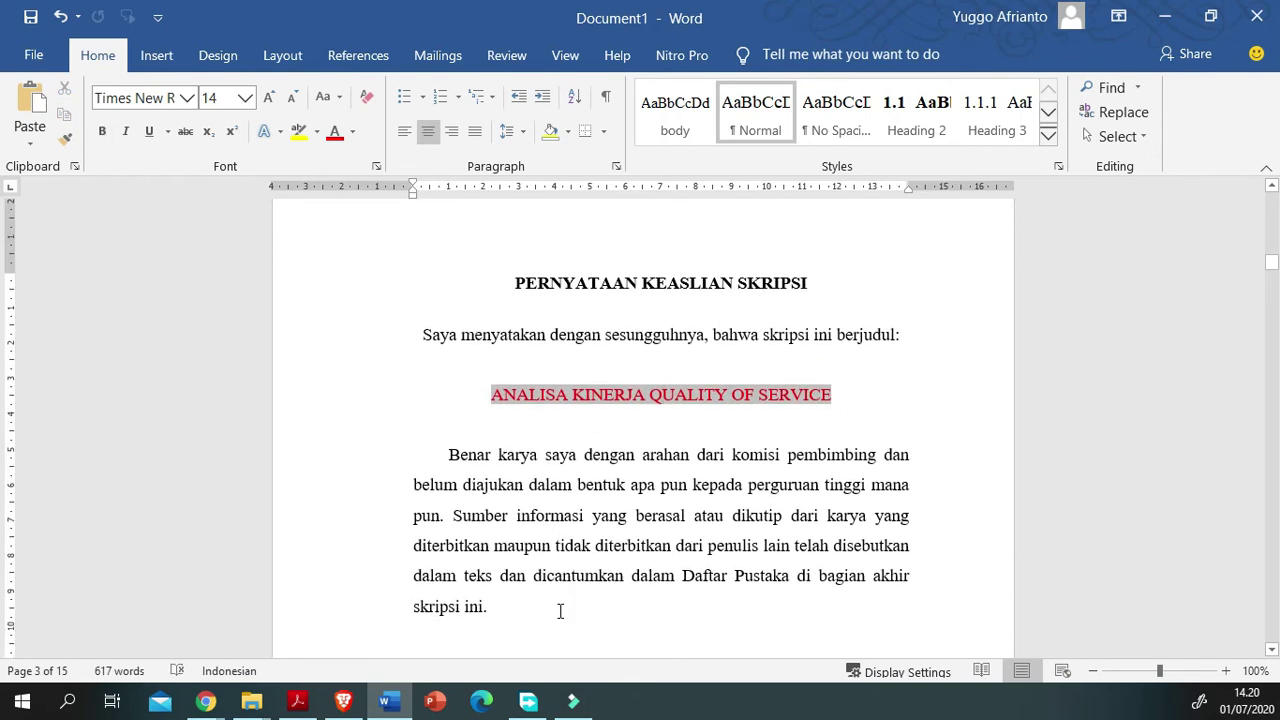
{"action": "scroll", "coordinate": [631, 414], "scroll_direction": "up", "scroll_amount": 1}
{"action": "scroll", "coordinate": [631, 414], "scroll_direction": "down", "scroll_amount": 6}
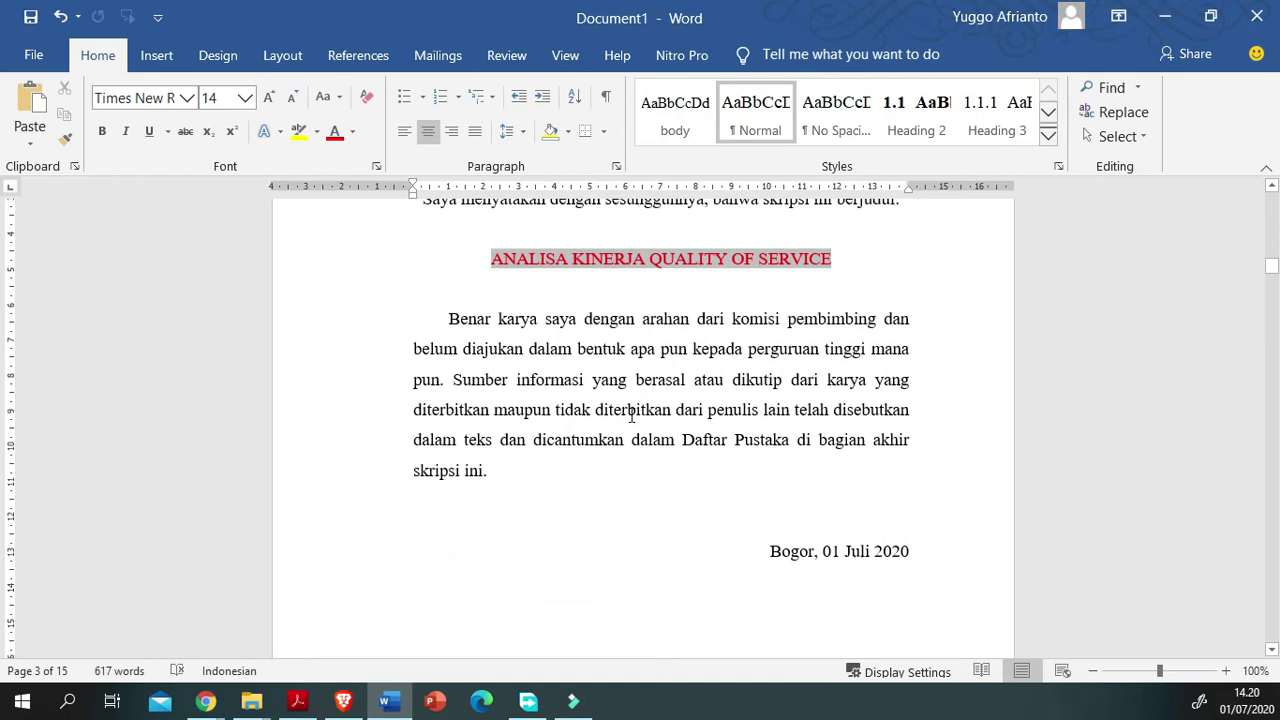
{"action": "left_click_drag", "start_coordinate": [891, 536], "coordinate": [786, 536]}
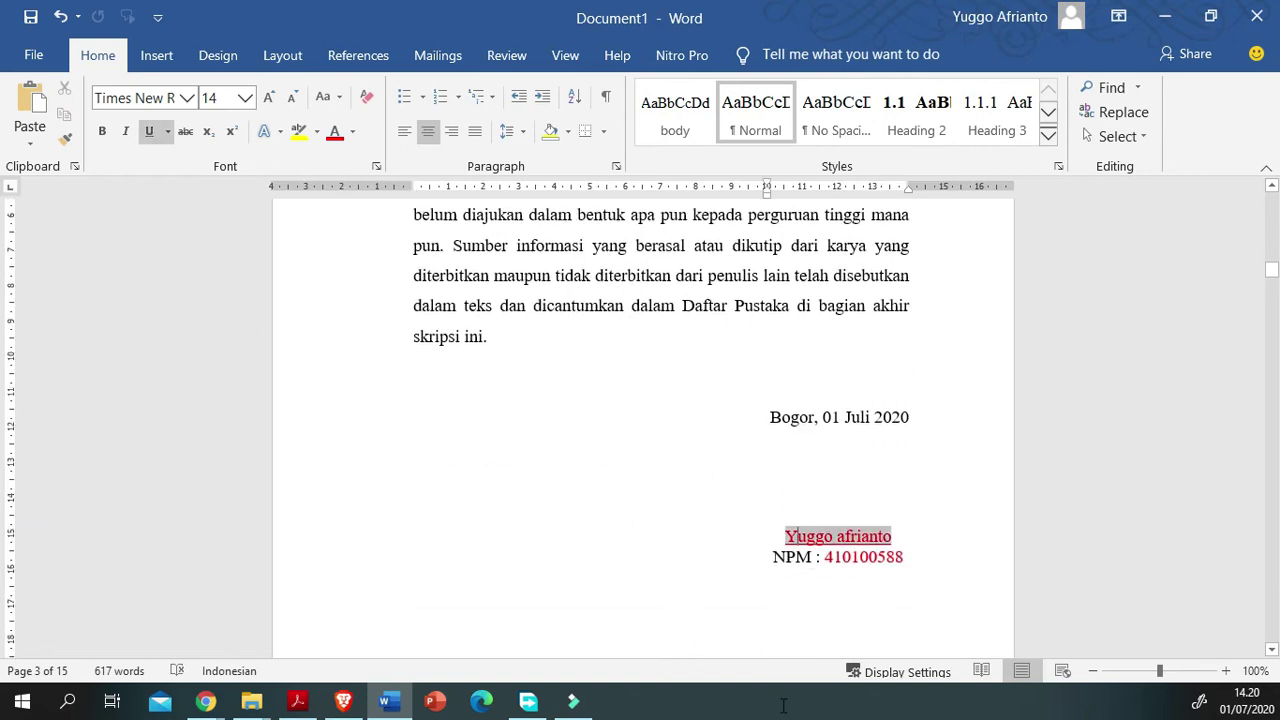
{"action": "left_click_drag", "start_coordinate": [903, 557], "coordinate": [824, 557]}
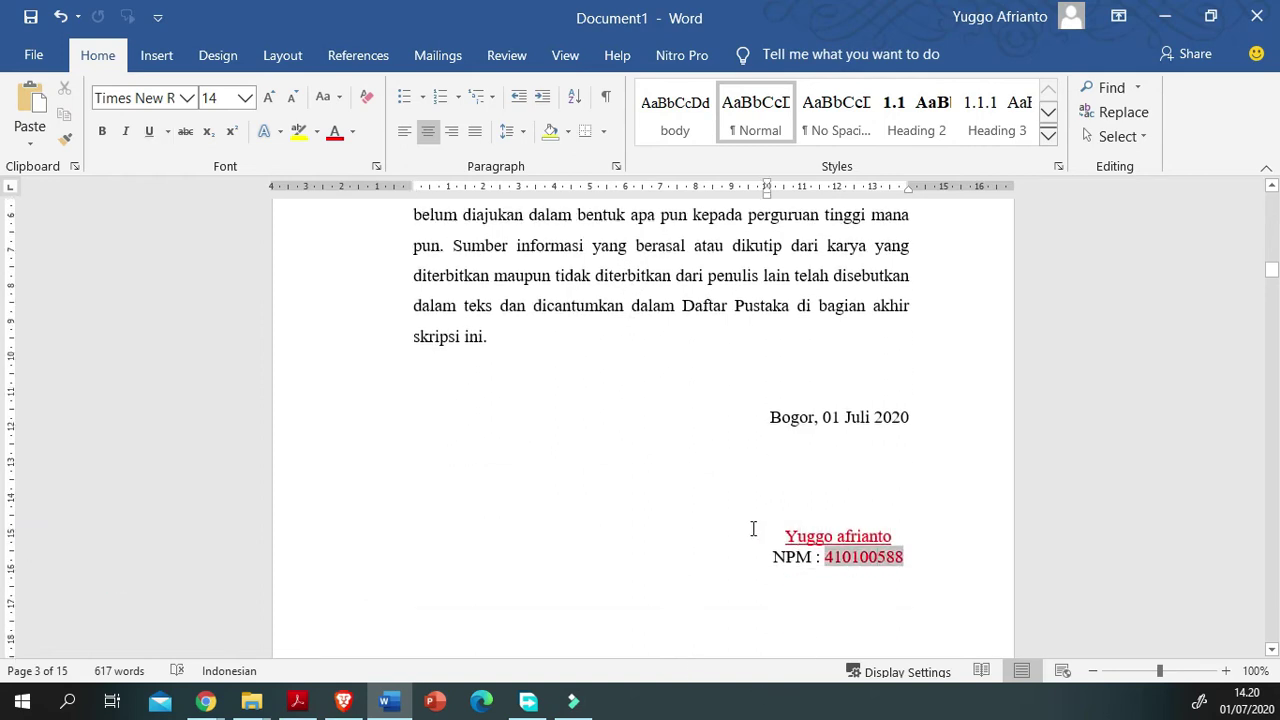
{"action": "left_click_drag", "start_coordinate": [822, 417], "coordinate": [909, 417]}
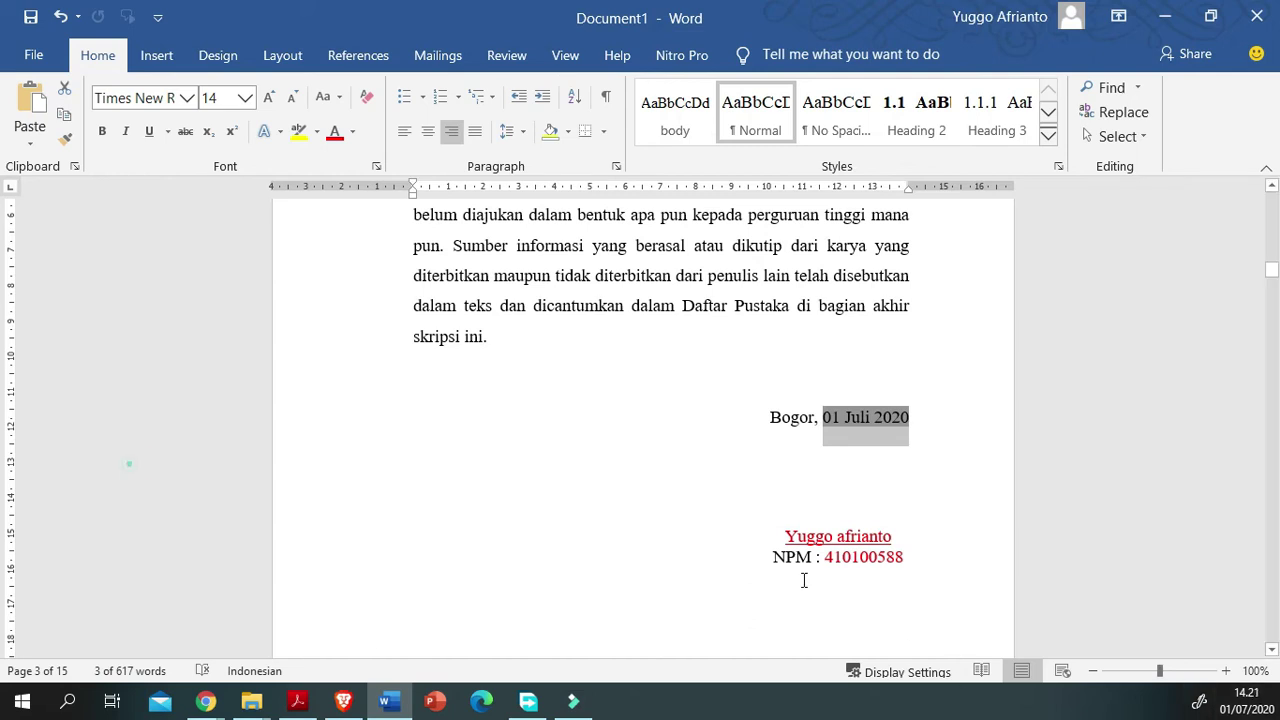
{"action": "key", "text": "Down"}
{"action": "scroll", "coordinate": [346, 617], "scroll_direction": "down", "scroll_amount": 10}
{"action": "scroll", "coordinate": [345, 621], "scroll_direction": "down", "scroll_amount": 3}
{"action": "key", "text": "Tab"}
{"action": "triple_click", "coordinate": [563, 540]}
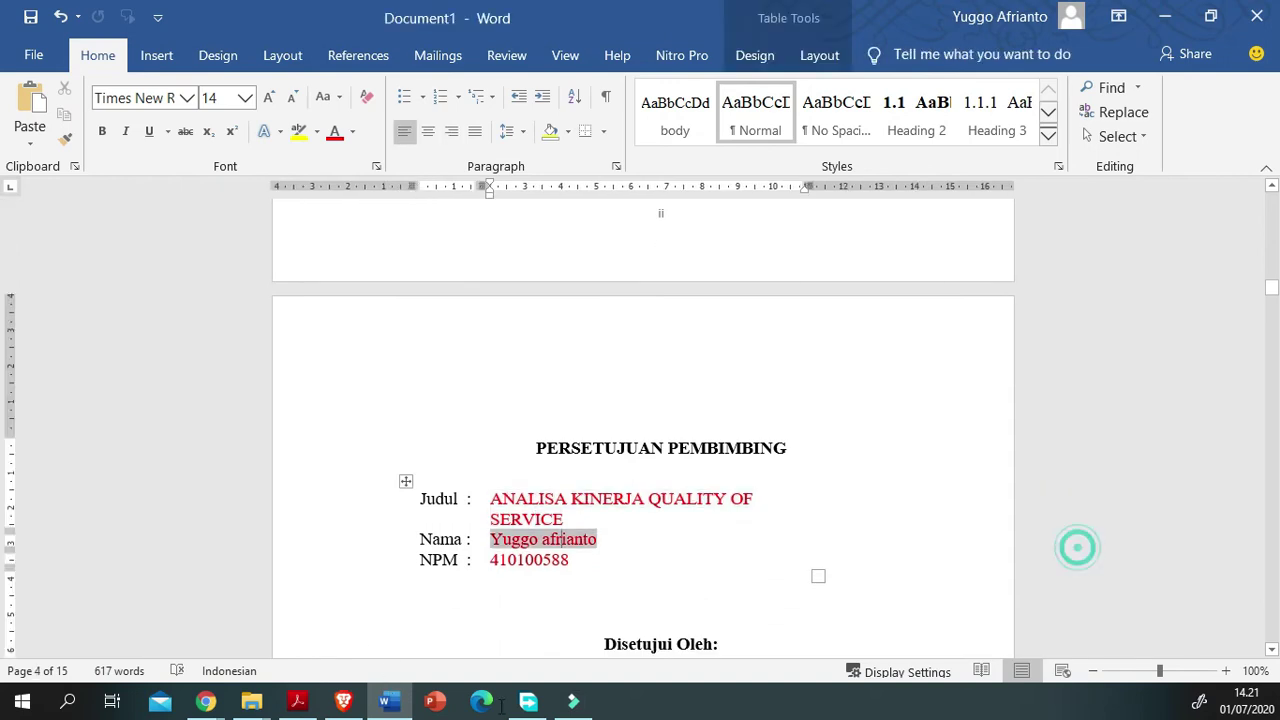
{"action": "scroll", "coordinate": [563, 540], "scroll_direction": "down", "scroll_amount": 6}
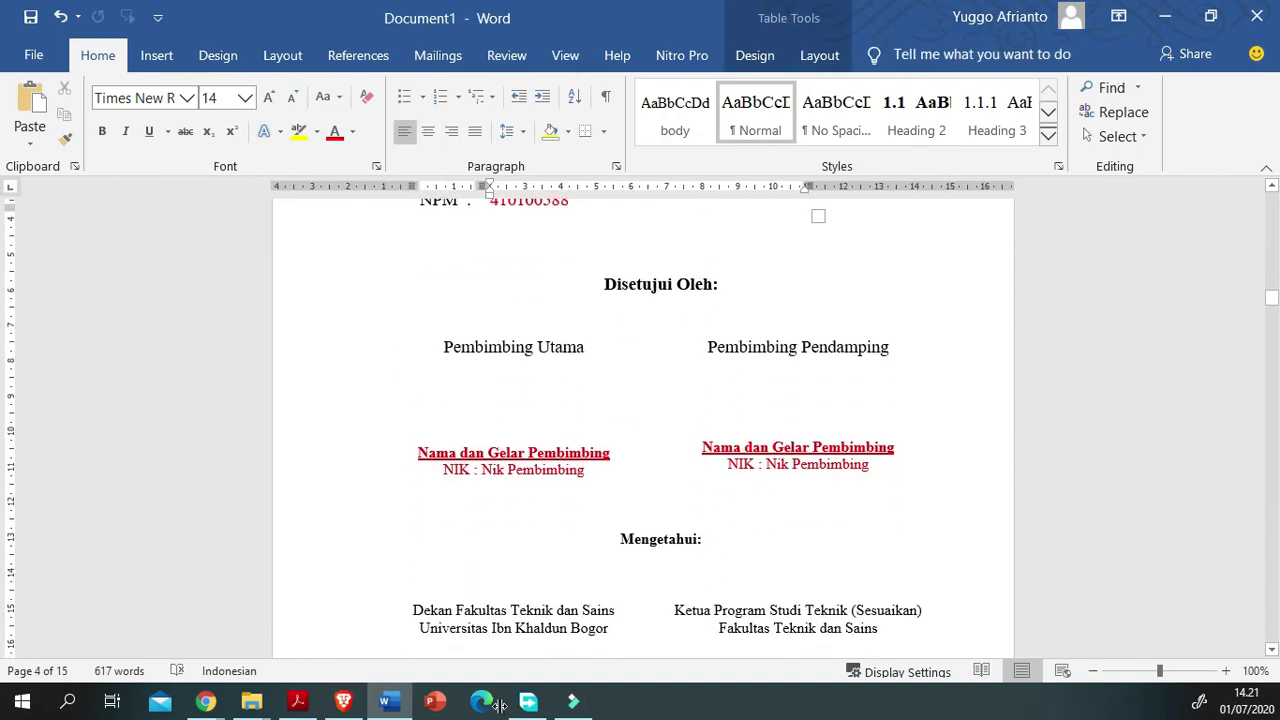
{"action": "scroll", "coordinate": [643, 430], "scroll_direction": "down", "scroll_amount": 1}
{"action": "left_click_drag", "start_coordinate": [220, 514], "coordinate": [382, 592]}
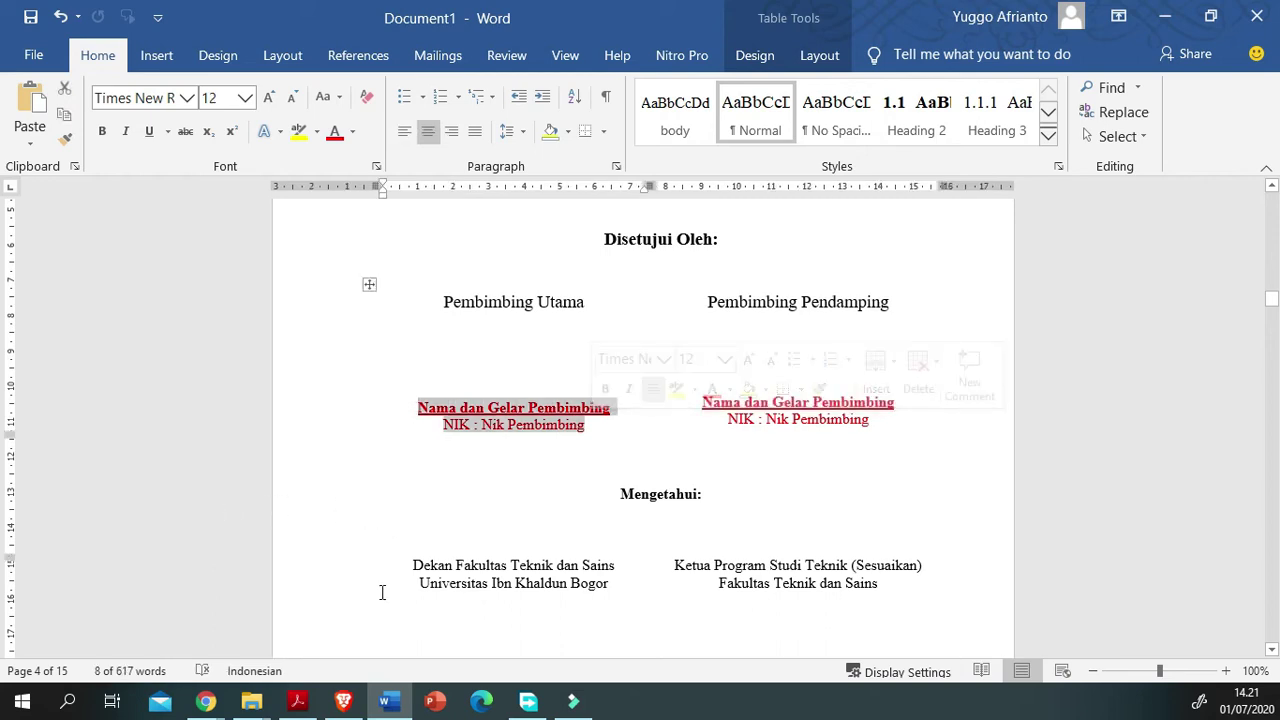
{"action": "scroll", "coordinate": [368, 528], "scroll_direction": "down", "scroll_amount": 2}
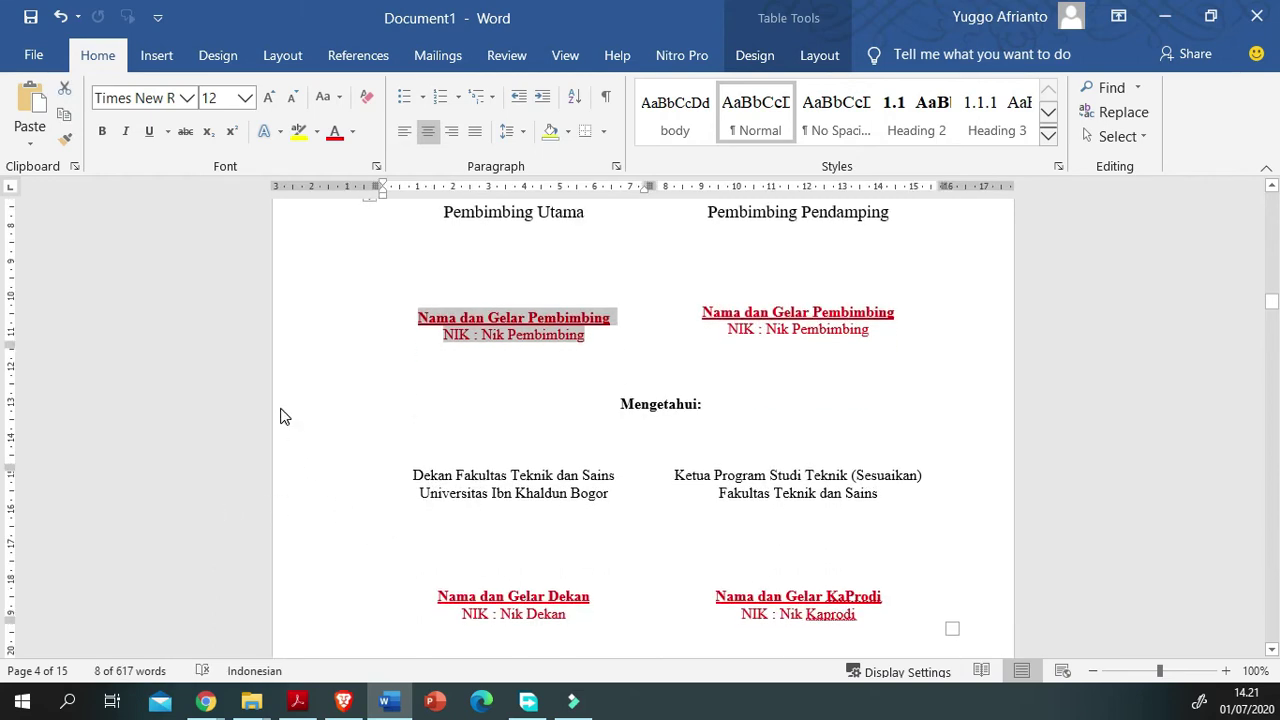
{"action": "left_click", "coordinate": [476, 317]}
{"action": "left_click_drag", "start_coordinate": [394, 405], "coordinate": [411, 418]}
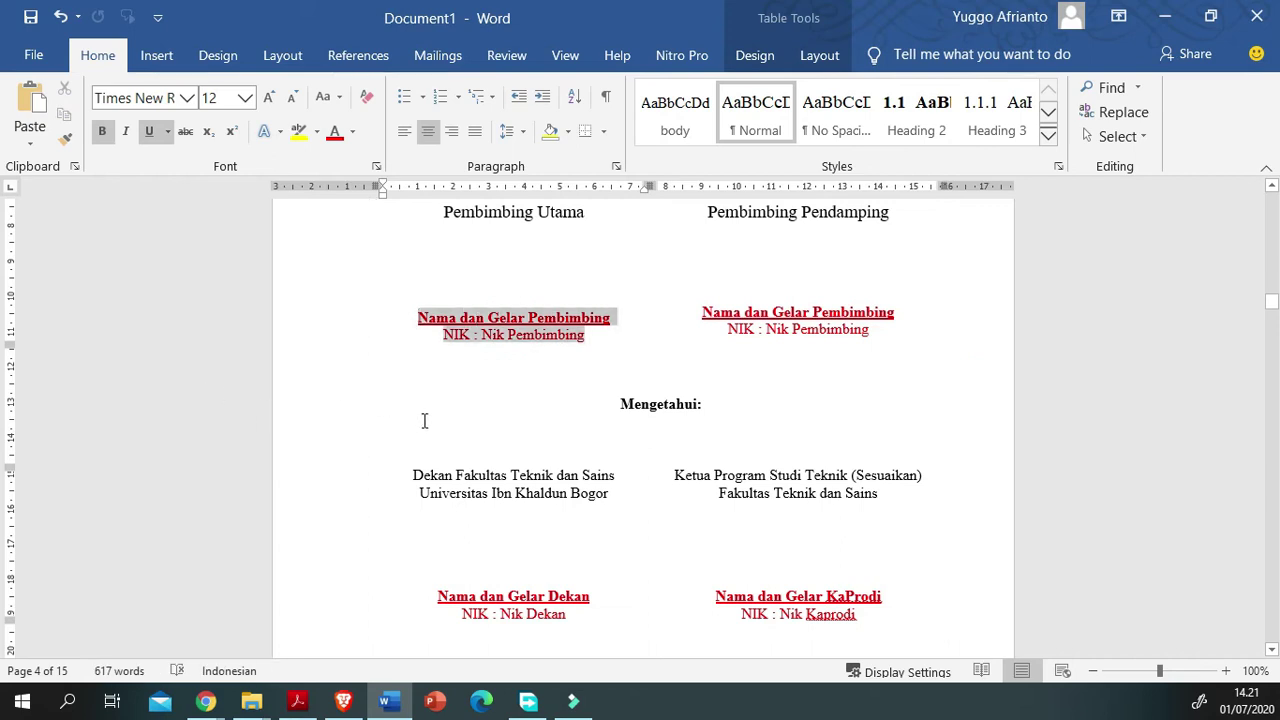
{"action": "left_click", "coordinate": [1049, 334]}
{"action": "scroll", "coordinate": [566, 512], "scroll_direction": "up", "scroll_amount": 2}
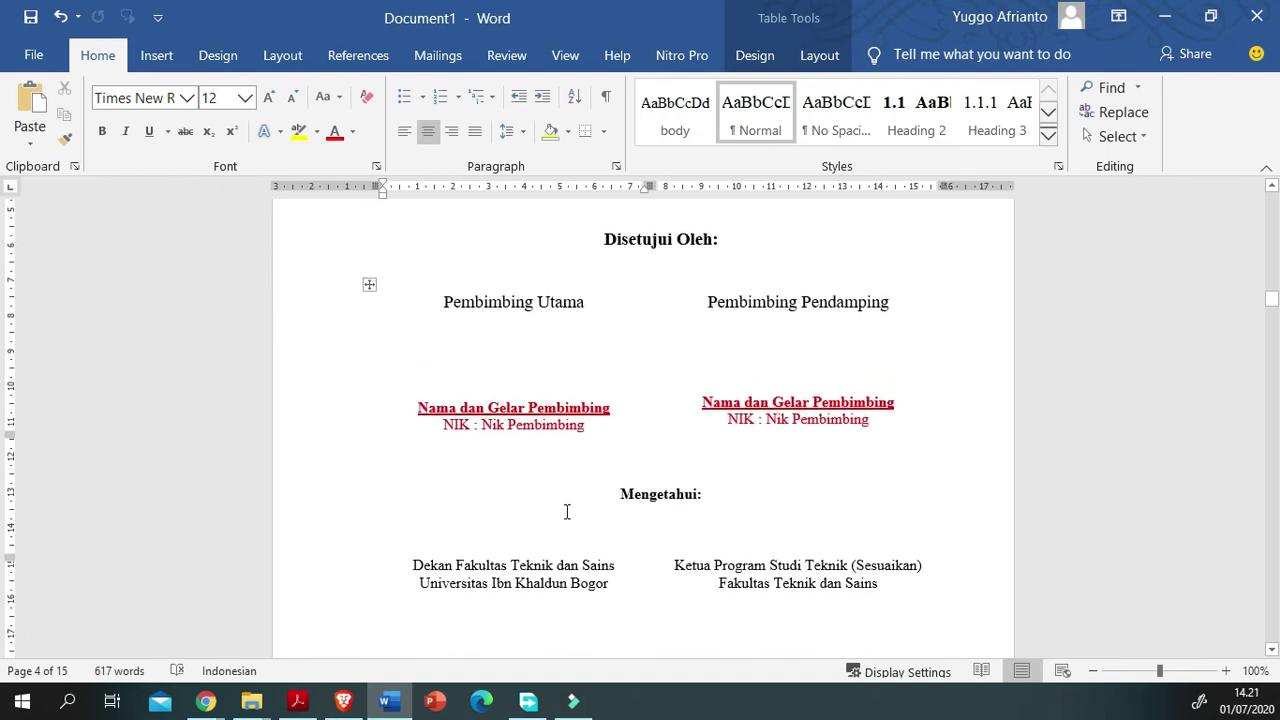
{"action": "double_click", "coordinate": [740, 419]}
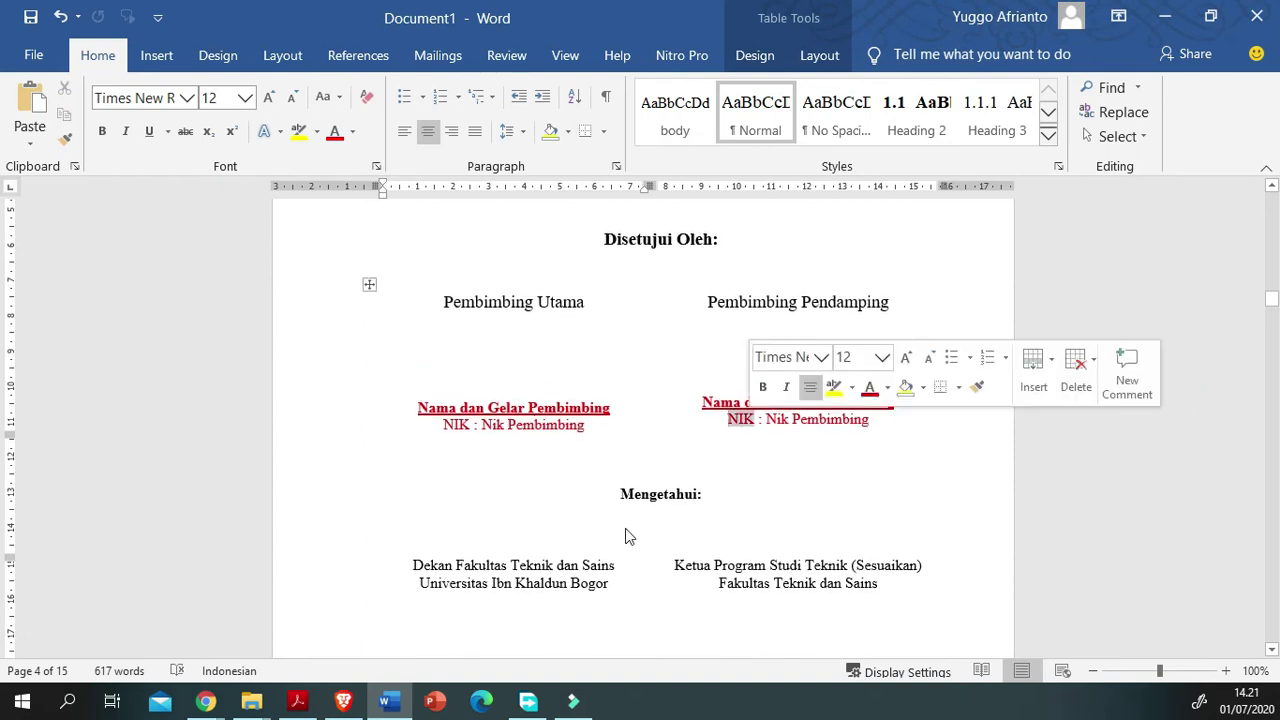
{"action": "scroll", "coordinate": [640, 546], "scroll_direction": "down", "scroll_amount": 2}
{"action": "scroll", "coordinate": [643, 517], "scroll_direction": "down", "scroll_amount": 4}
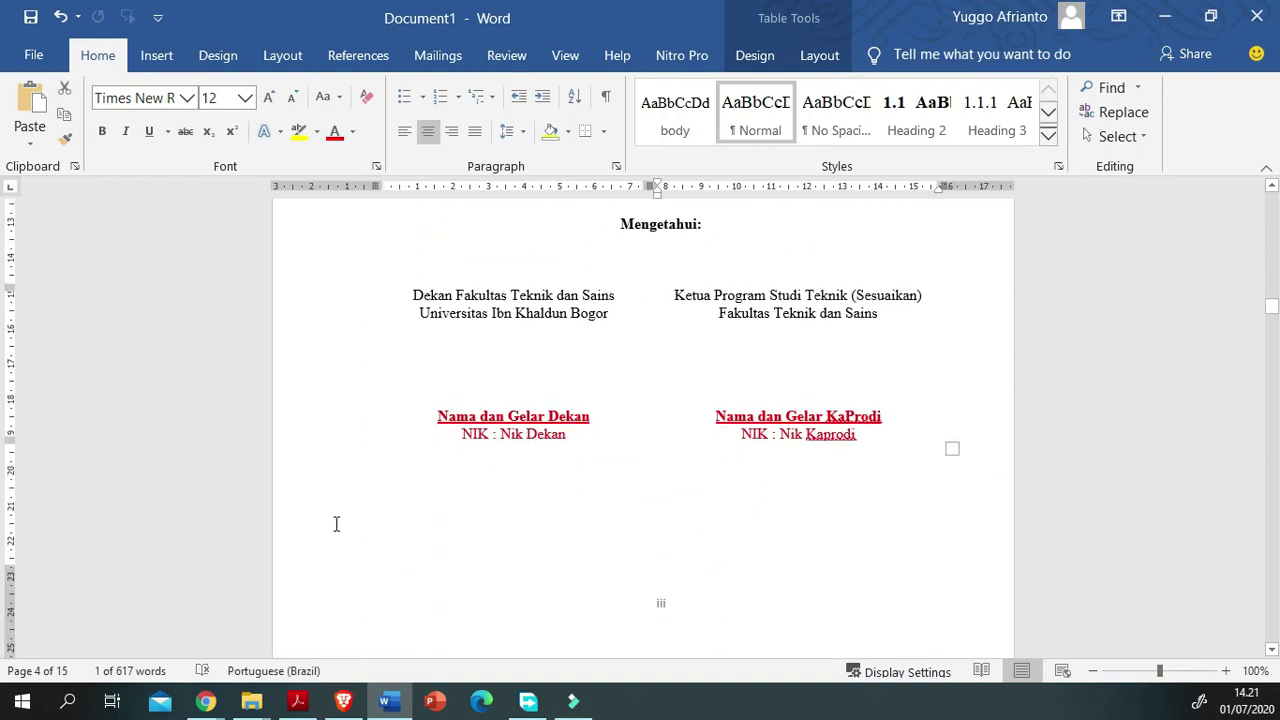
{"action": "left_click", "coordinate": [1036, 418]}
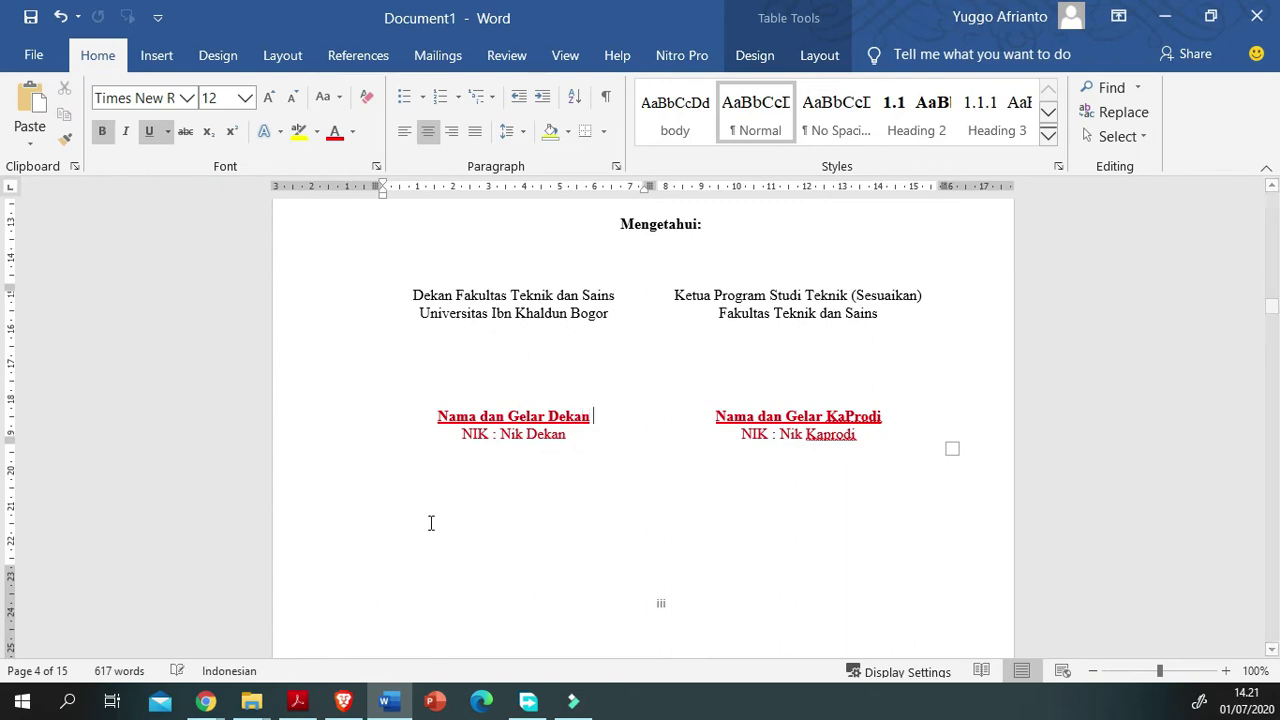
{"action": "scroll", "coordinate": [471, 571], "scroll_direction": "down", "scroll_amount": 7}
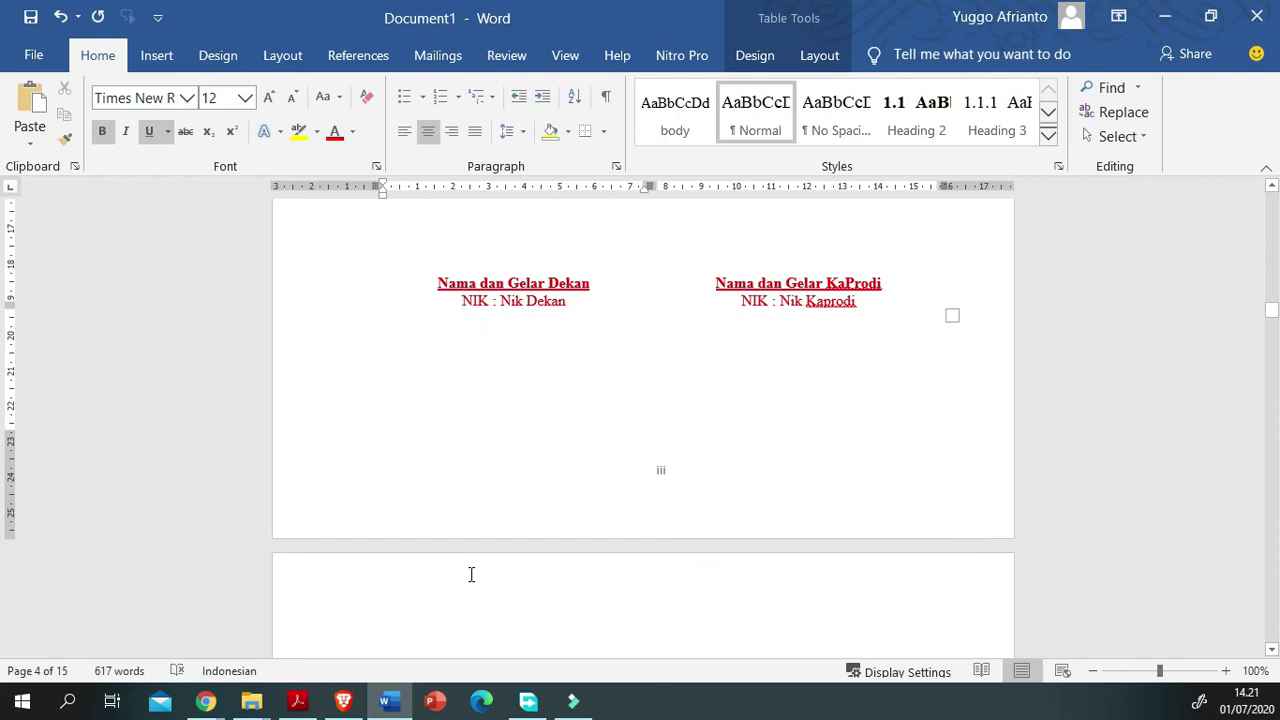
{"action": "scroll", "coordinate": [471, 568], "scroll_direction": "down", "scroll_amount": 10}
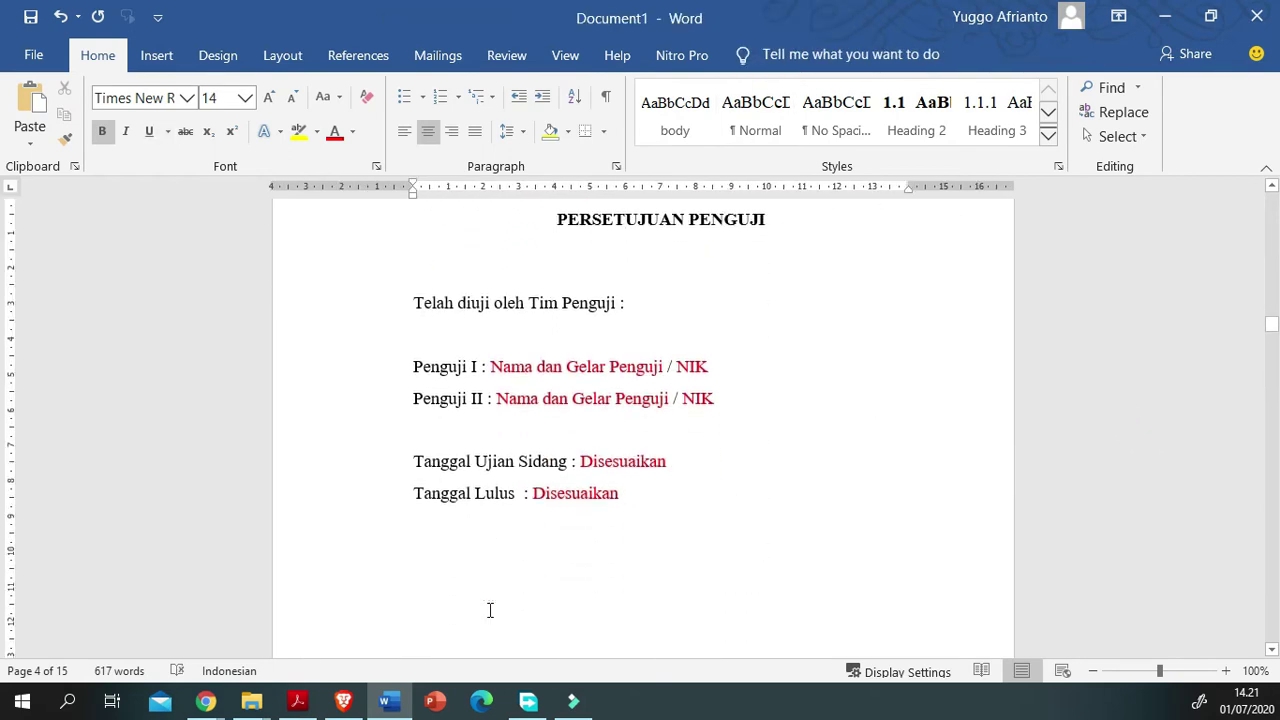
{"action": "scroll", "coordinate": [490, 610], "scroll_direction": "down", "scroll_amount": 13}
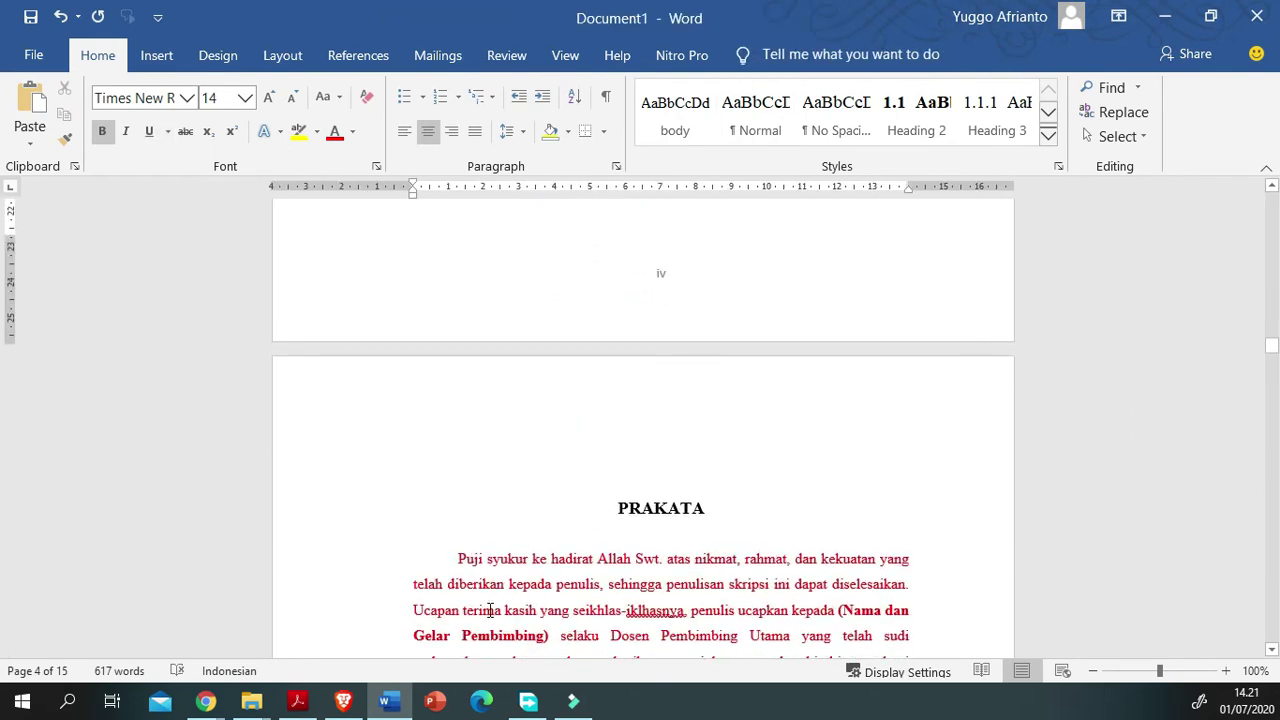
{"action": "scroll", "coordinate": [490, 610], "scroll_direction": "down", "scroll_amount": 2}
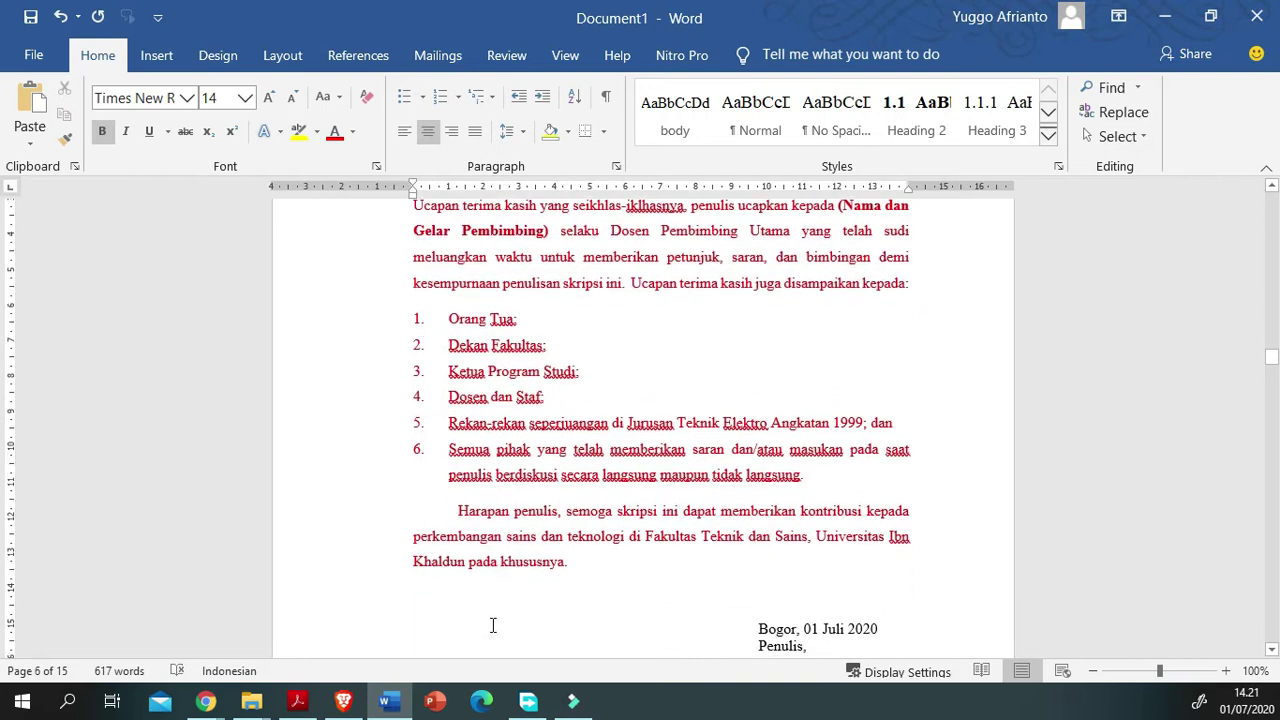
{"action": "scroll", "coordinate": [417, 518], "scroll_direction": "down", "scroll_amount": 4}
{"action": "scroll", "coordinate": [417, 518], "scroll_direction": "up", "scroll_amount": 11}
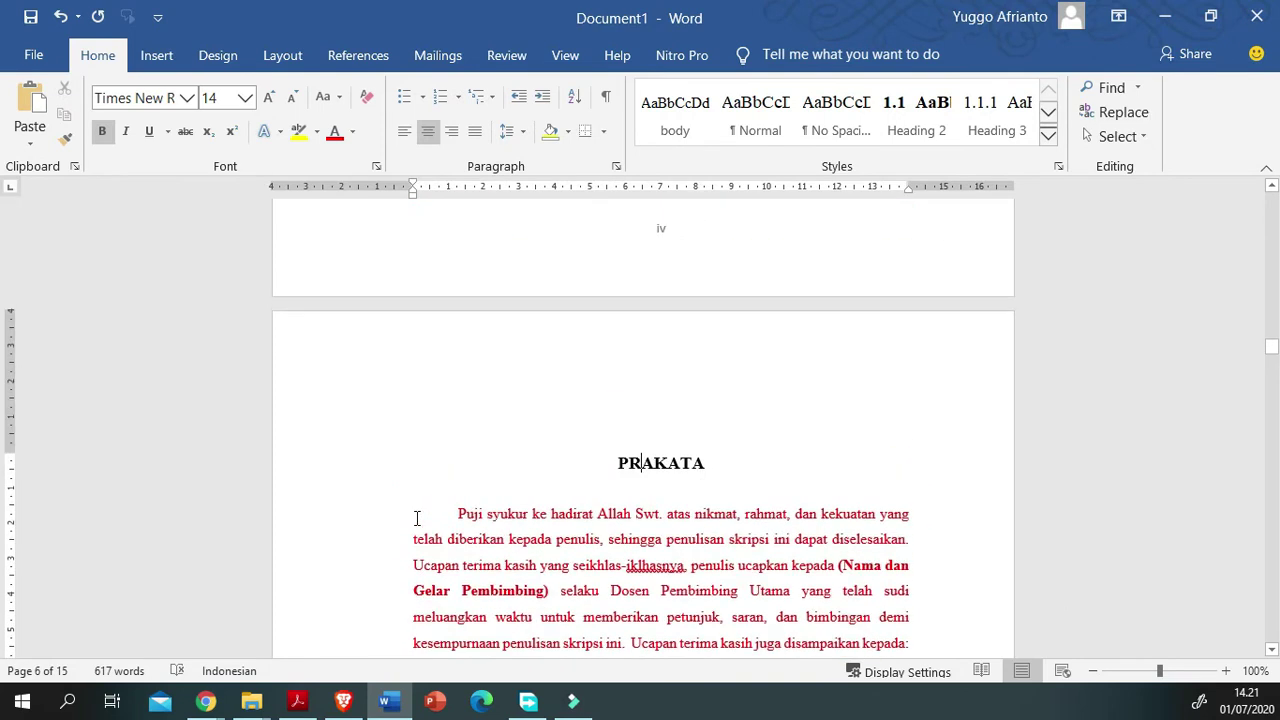
{"action": "scroll", "coordinate": [417, 518], "scroll_direction": "up", "scroll_amount": 8}
{"action": "scroll", "coordinate": [417, 518], "scroll_direction": "down", "scroll_amount": 3}
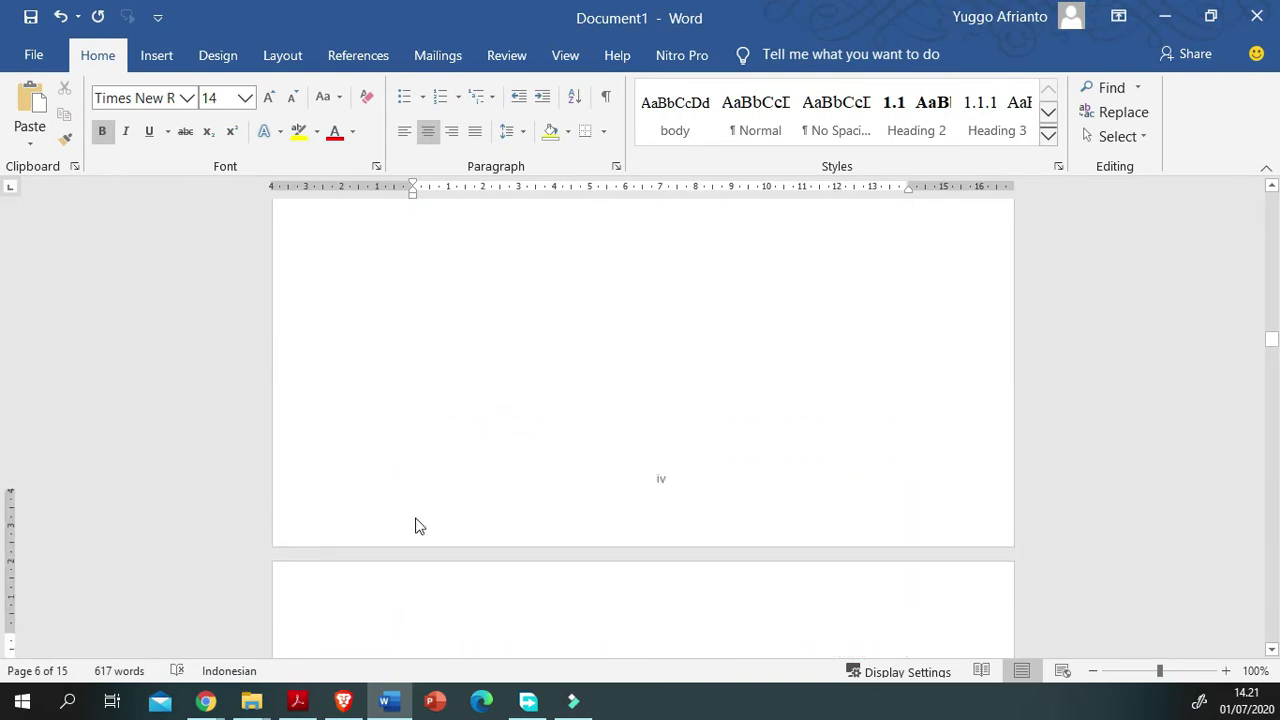
{"action": "scroll", "coordinate": [417, 518], "scroll_direction": "up", "scroll_amount": 6}
{"action": "scroll", "coordinate": [417, 518], "scroll_direction": "down", "scroll_amount": 10}
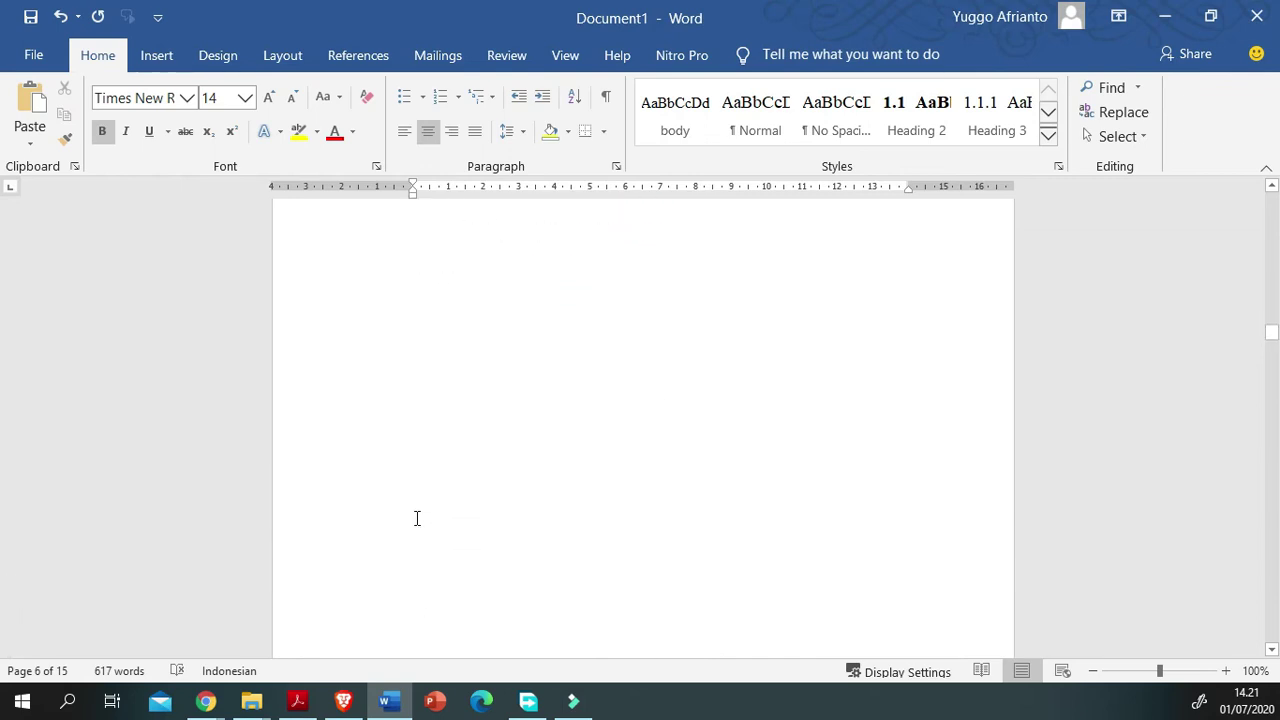
{"action": "scroll", "coordinate": [417, 518], "scroll_direction": "down", "scroll_amount": 4}
{"action": "scroll", "coordinate": [284, 438], "scroll_direction": "down", "scroll_amount": 3}
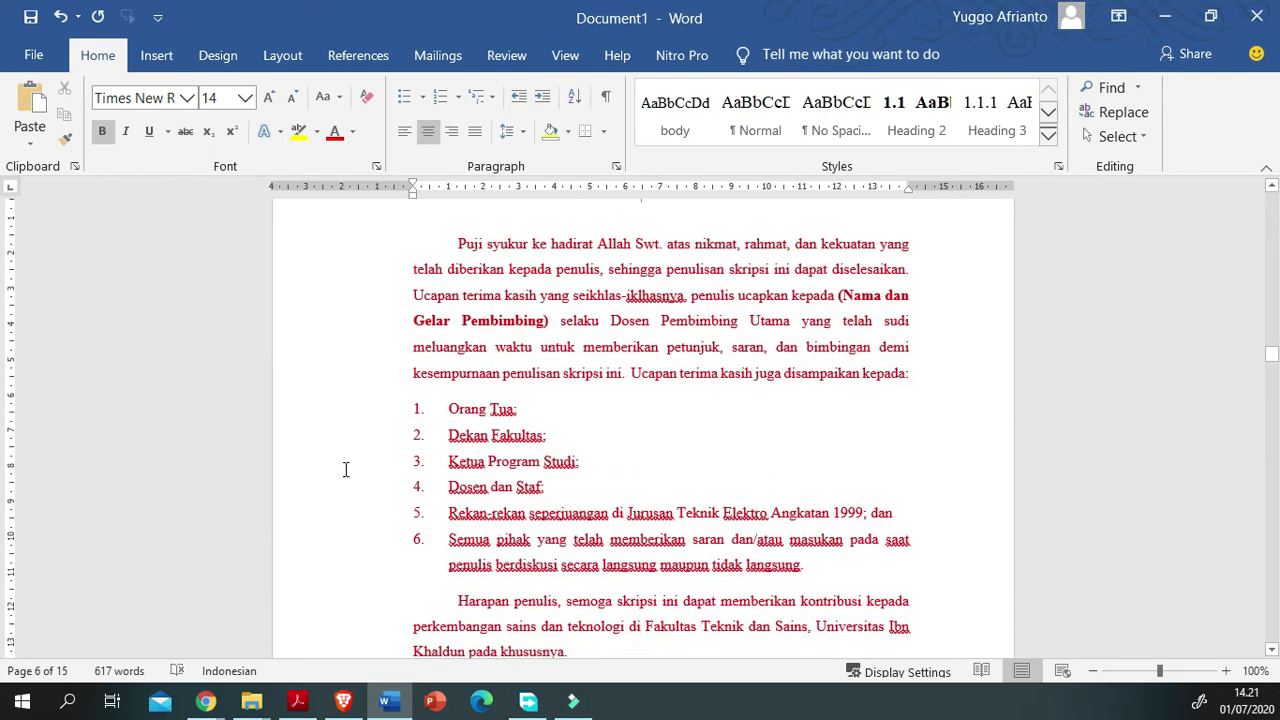
{"action": "scroll", "coordinate": [398, 654], "scroll_direction": "up", "scroll_amount": 1}
{"action": "scroll", "coordinate": [398, 654], "scroll_direction": "up", "scroll_amount": 1}
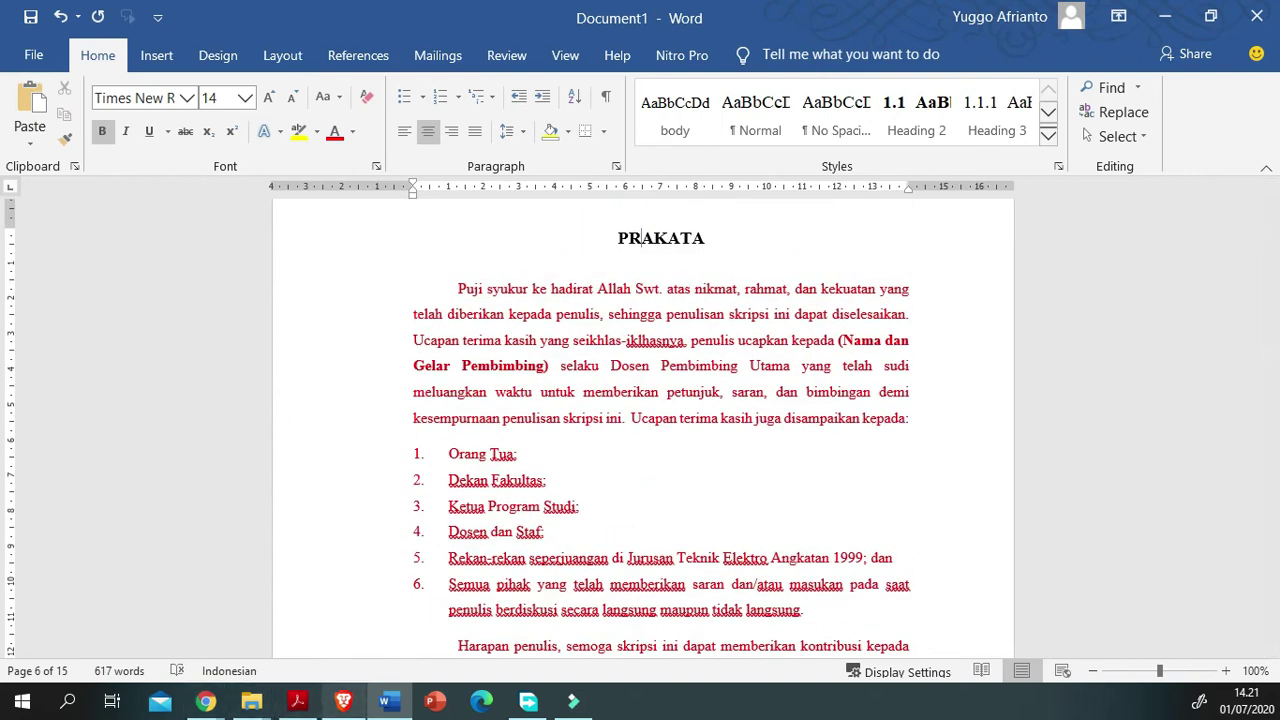
{"action": "mouse_move", "coordinate": [205, 701]}
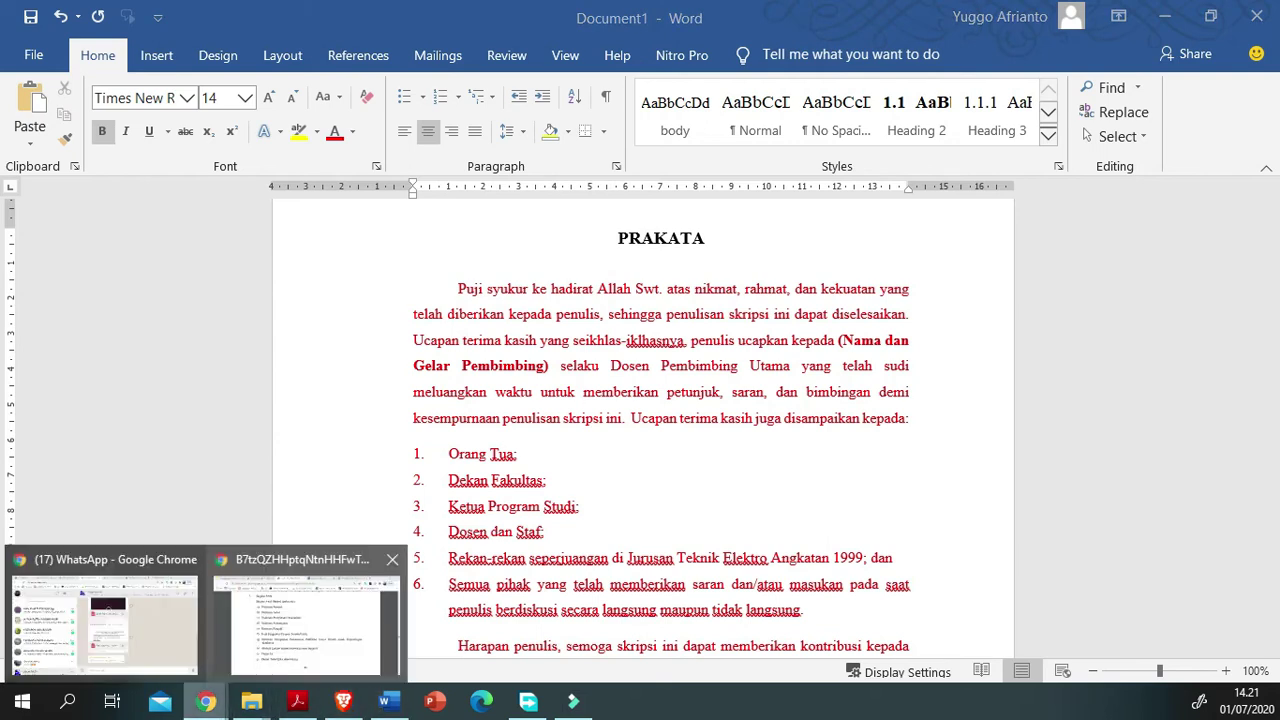
{"action": "left_click", "coordinate": [305, 615]}
{"action": "left_click_drag", "start_coordinate": [329, 400], "coordinate": [642, 401]}
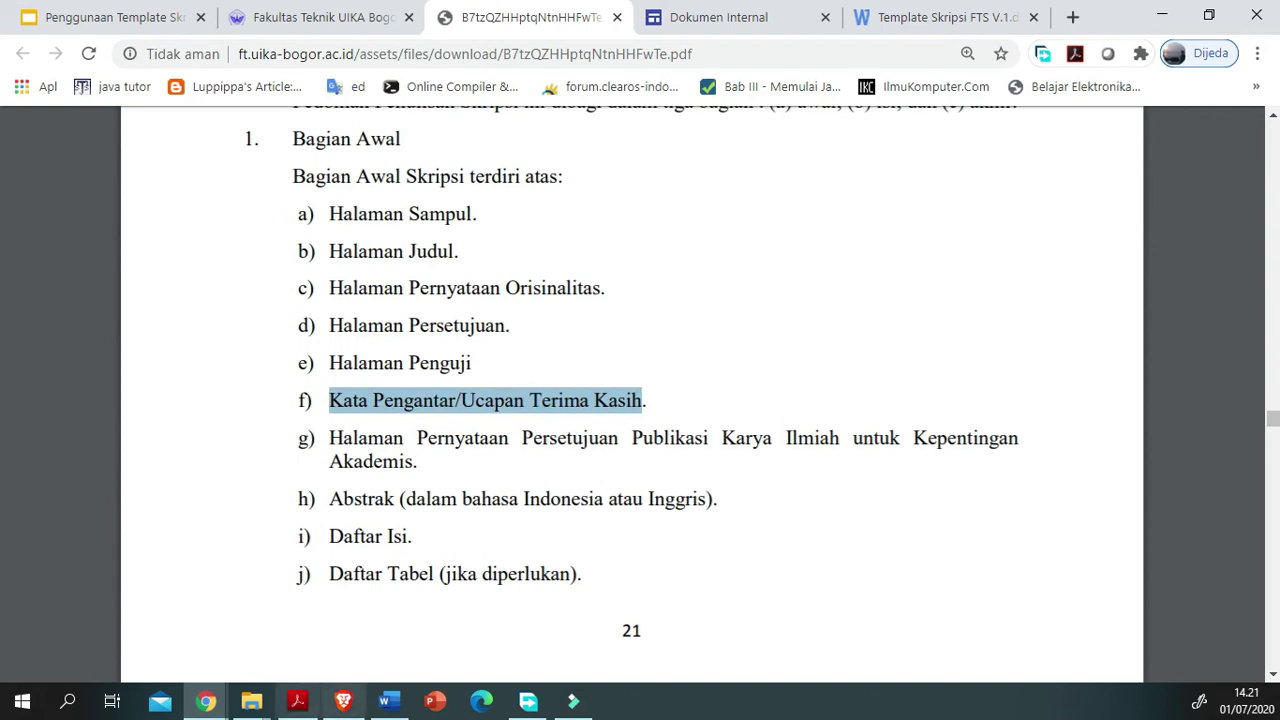
{"action": "left_click", "coordinate": [389, 701]}
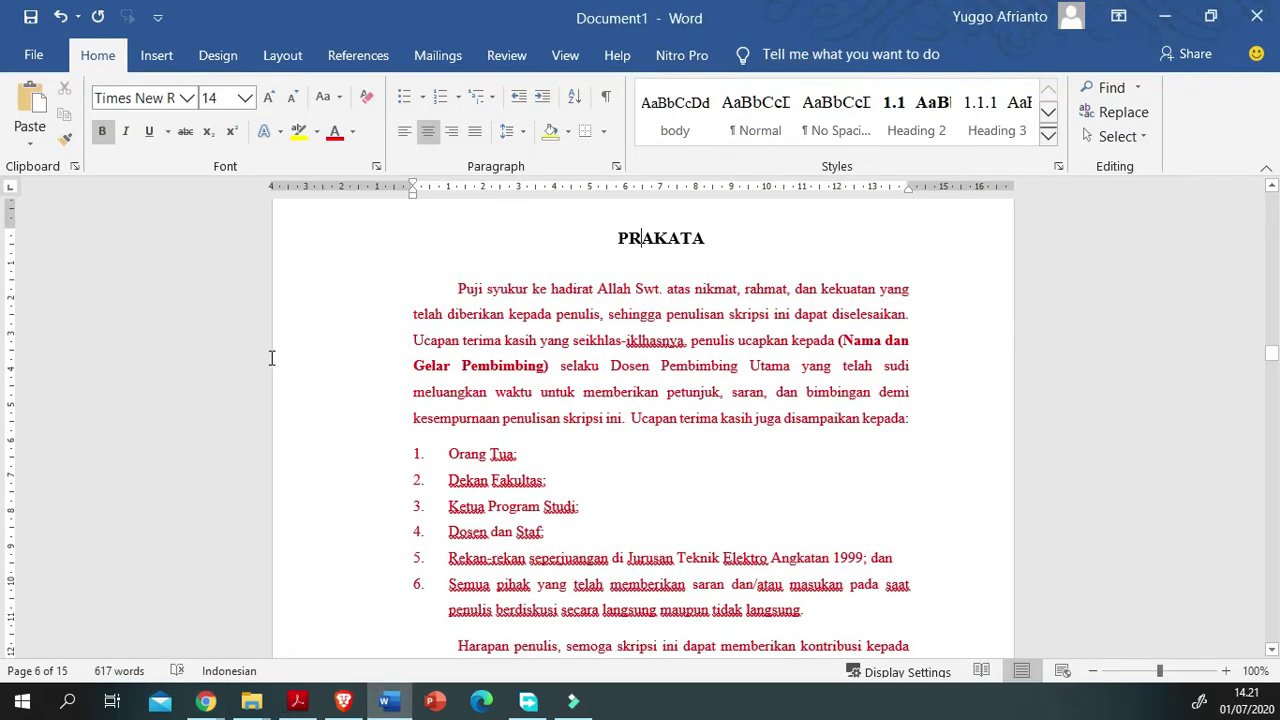
{"action": "scroll", "coordinate": [263, 357], "scroll_direction": "down", "scroll_amount": 1}
{"action": "left_click_drag", "start_coordinate": [447, 224], "coordinate": [331, 608]}
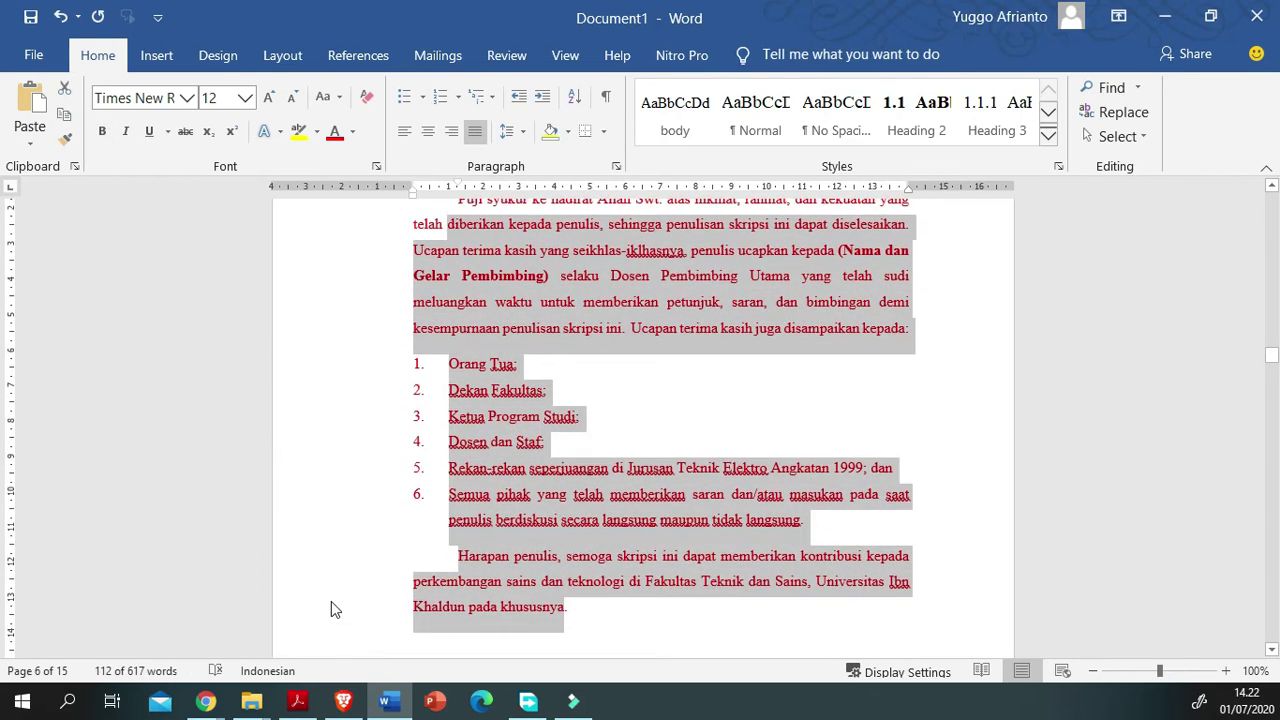
{"action": "scroll", "coordinate": [298, 523], "scroll_direction": "up", "scroll_amount": 1}
{"action": "left_click", "coordinate": [1045, 457]}
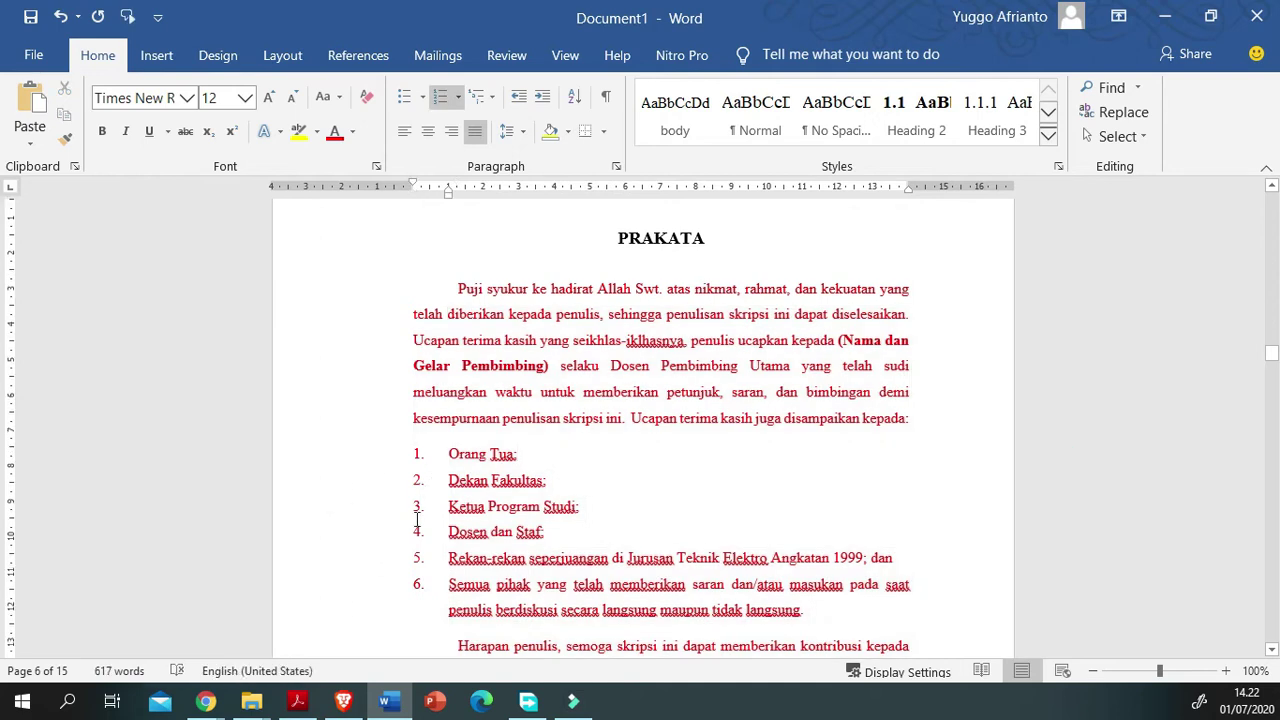
{"action": "scroll", "coordinate": [480, 600], "scroll_direction": "down", "scroll_amount": 1}
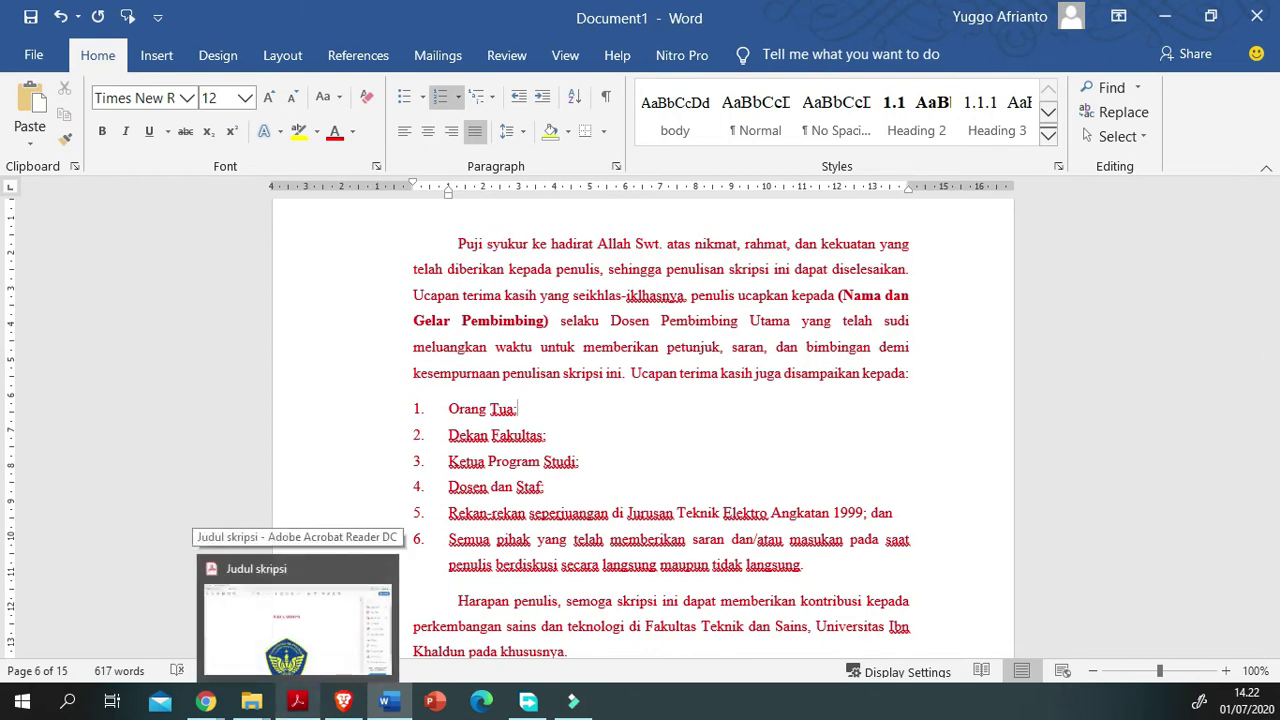
{"action": "mouse_move", "coordinate": [207, 702]}
{"action": "left_click", "coordinate": [267, 608]}
{"action": "scroll", "coordinate": [267, 608], "scroll_direction": "down", "scroll_amount": 10}
{"action": "scroll", "coordinate": [267, 608], "scroll_direction": "down", "scroll_amount": 8}
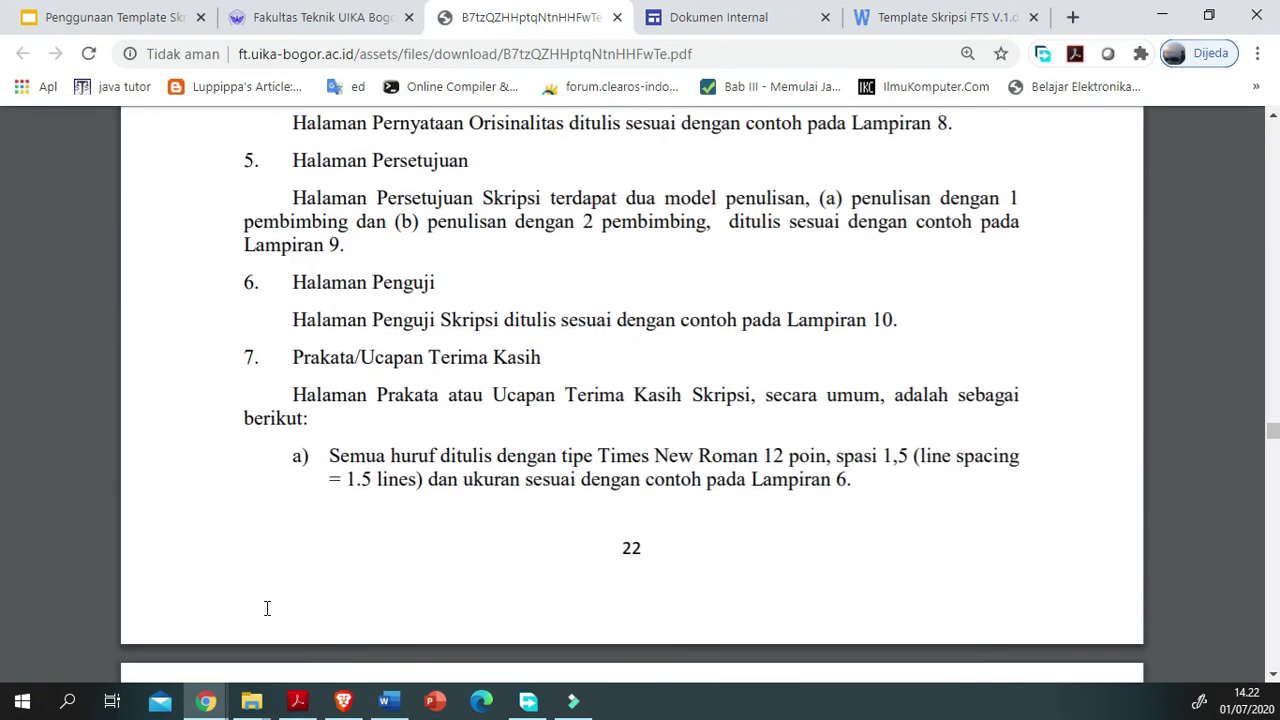
{"action": "scroll", "coordinate": [267, 608], "scroll_direction": "down", "scroll_amount": 2}
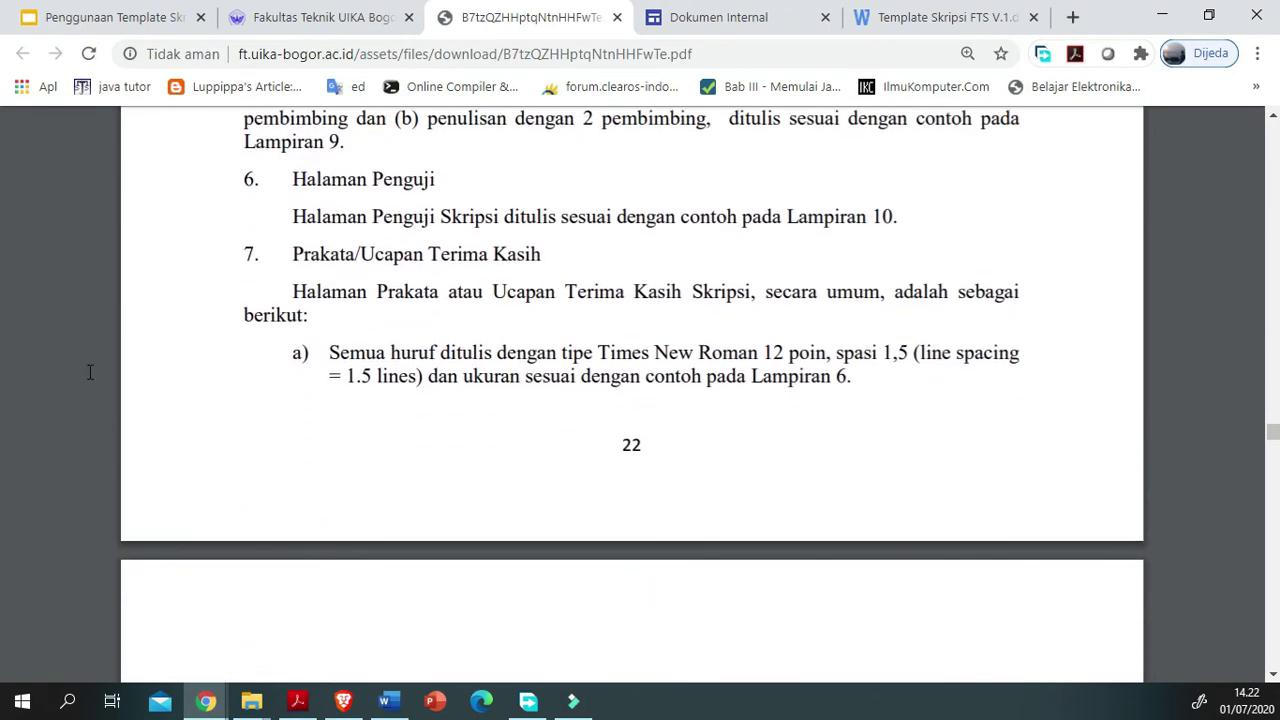
{"action": "left_click_drag", "start_coordinate": [316, 291], "coordinate": [440, 291]}
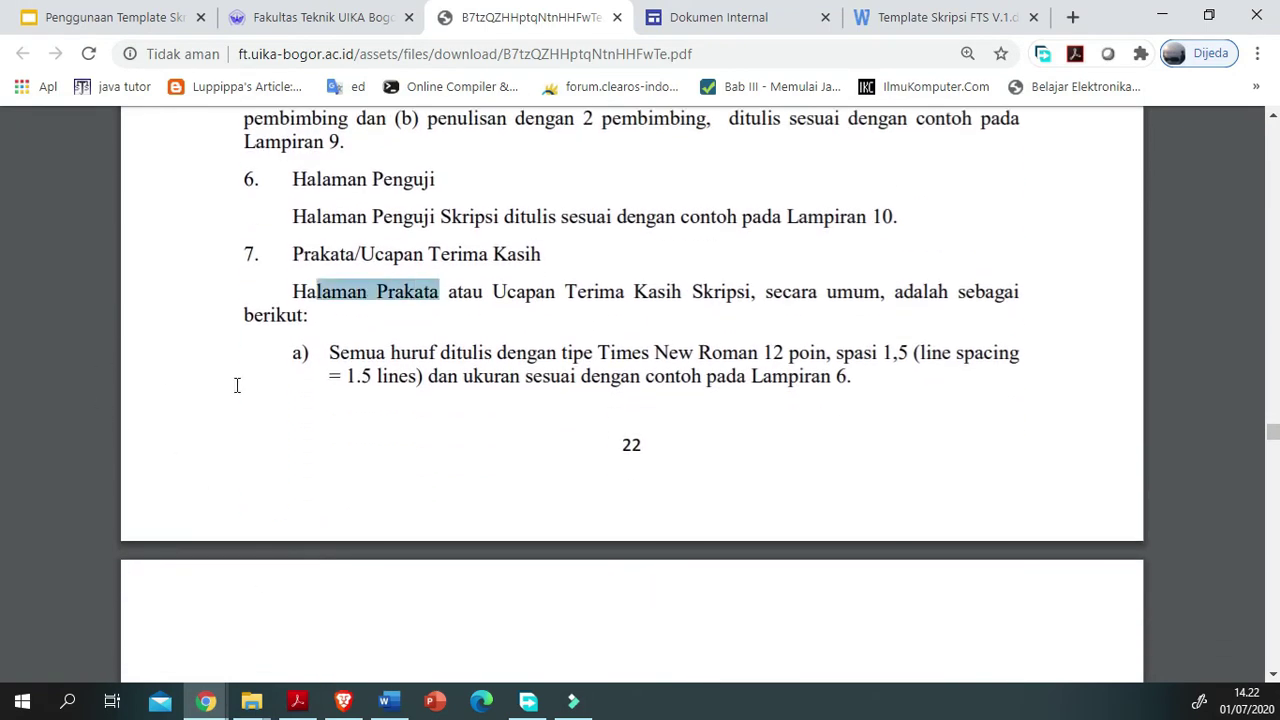
{"action": "left_click", "coordinate": [576, 457]}
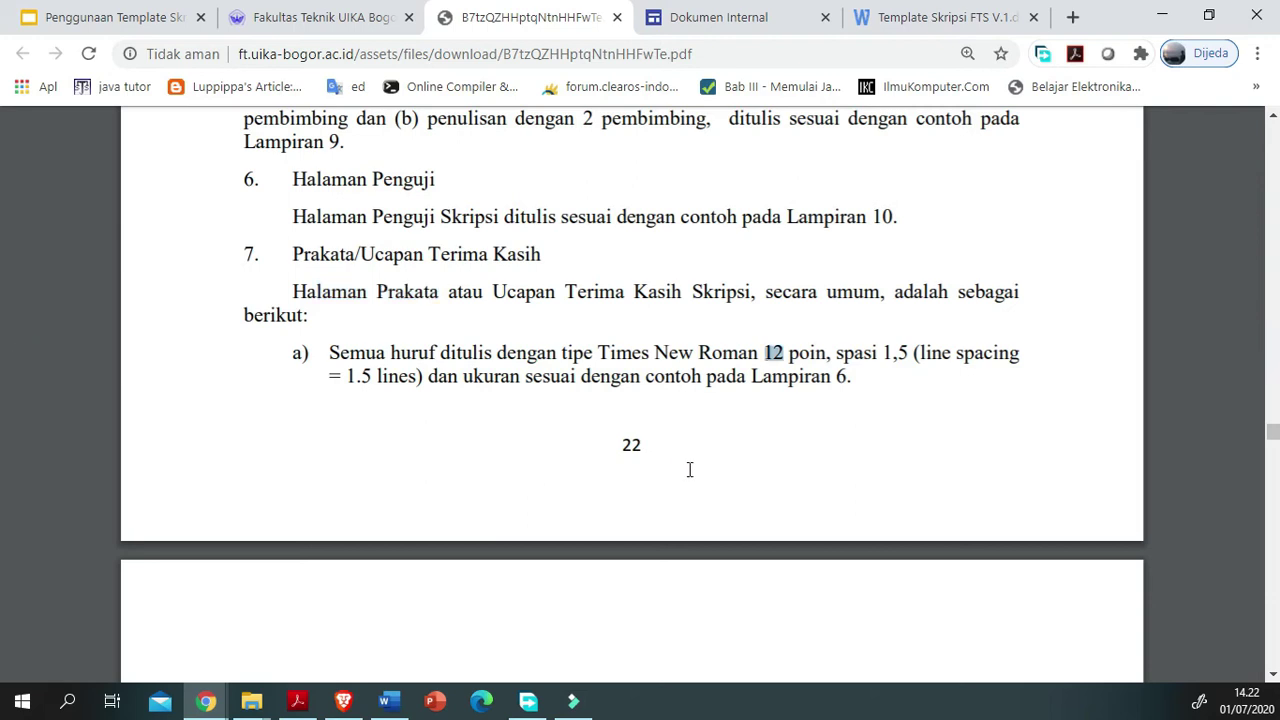
{"action": "scroll", "coordinate": [689, 469], "scroll_direction": "down", "scroll_amount": 2}
{"action": "left_click_drag", "start_coordinate": [660, 315], "coordinate": [714, 434]}
{"action": "scroll", "coordinate": [714, 434], "scroll_direction": "down", "scroll_amount": 4}
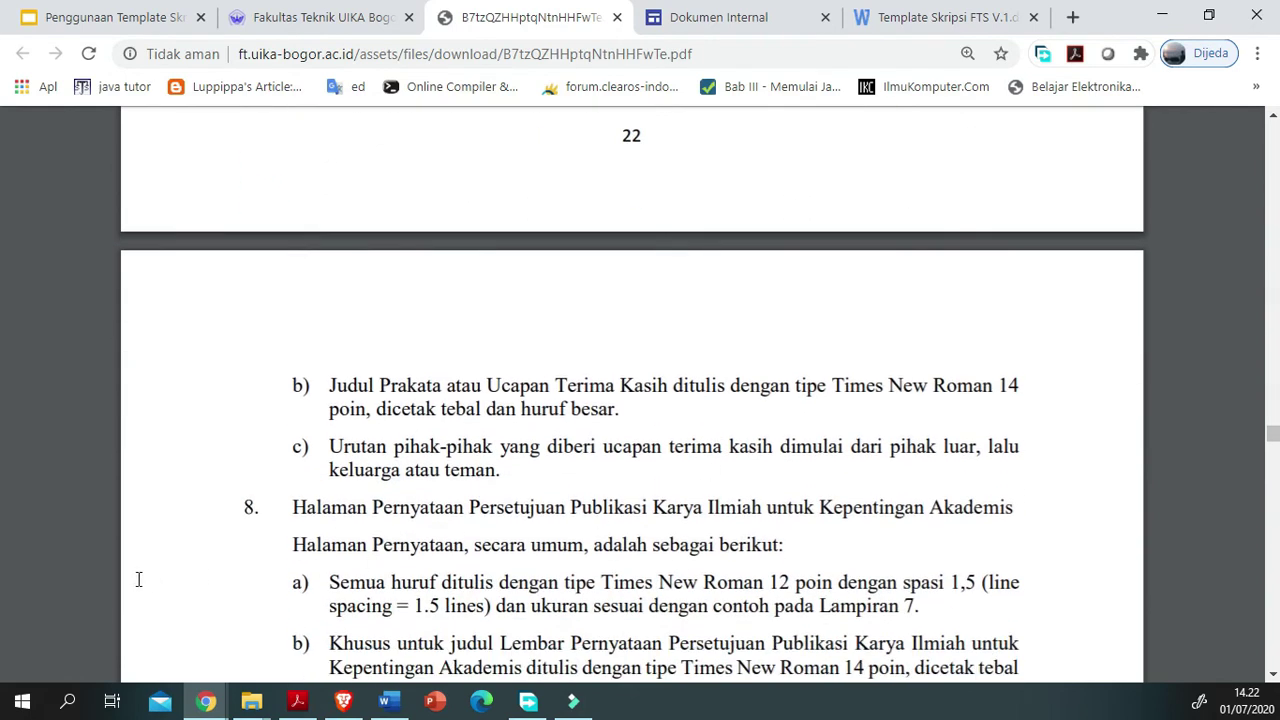
{"action": "left_click_drag", "start_coordinate": [126, 565], "coordinate": [822, 590]}
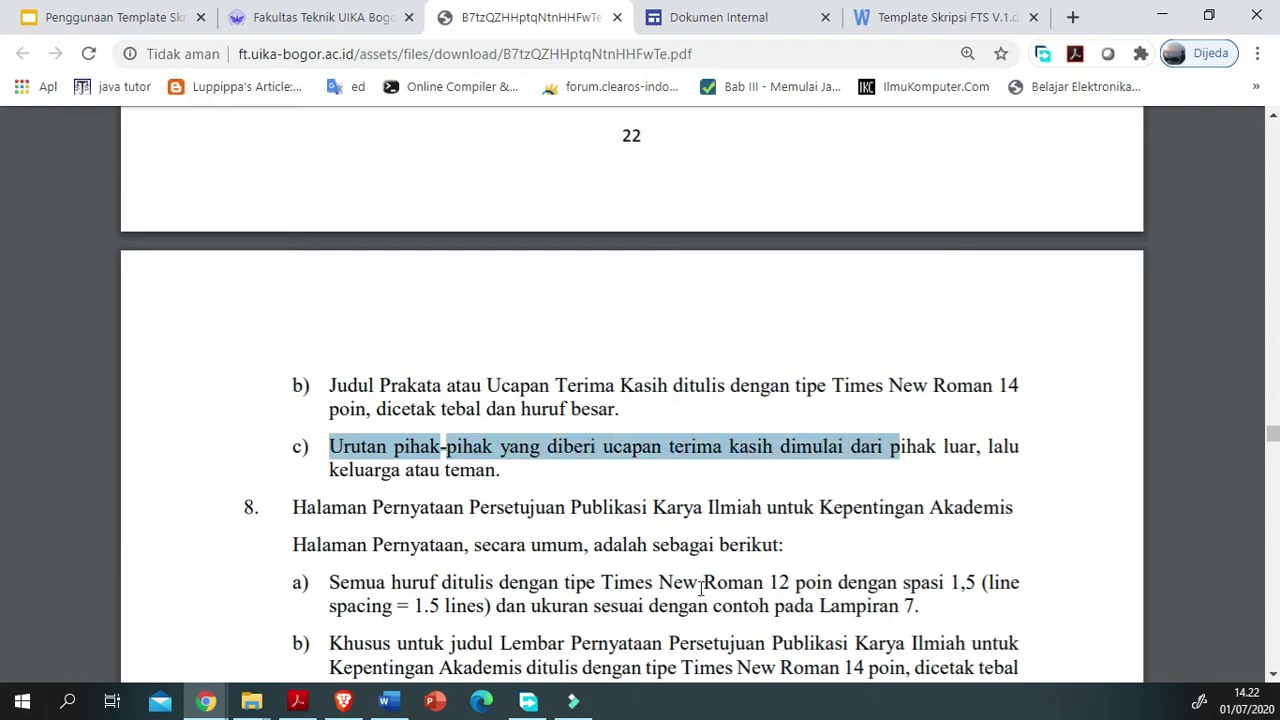
{"action": "scroll", "coordinate": [563, 590], "scroll_direction": "up", "scroll_amount": 2}
{"action": "scroll", "coordinate": [604, 556], "scroll_direction": "down", "scroll_amount": 3}
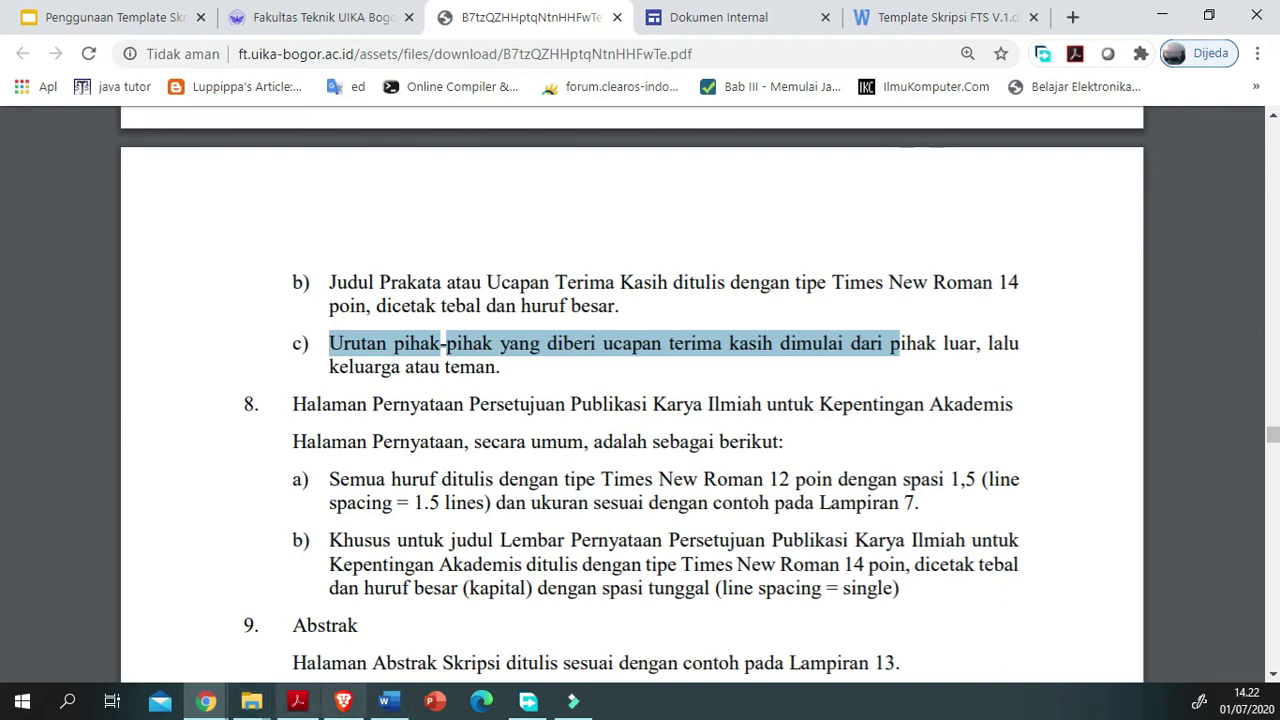
Step: Return to the Word thesis and check the signature's author, student number and Nama fields
{"action": "left_click", "coordinate": [389, 701]}
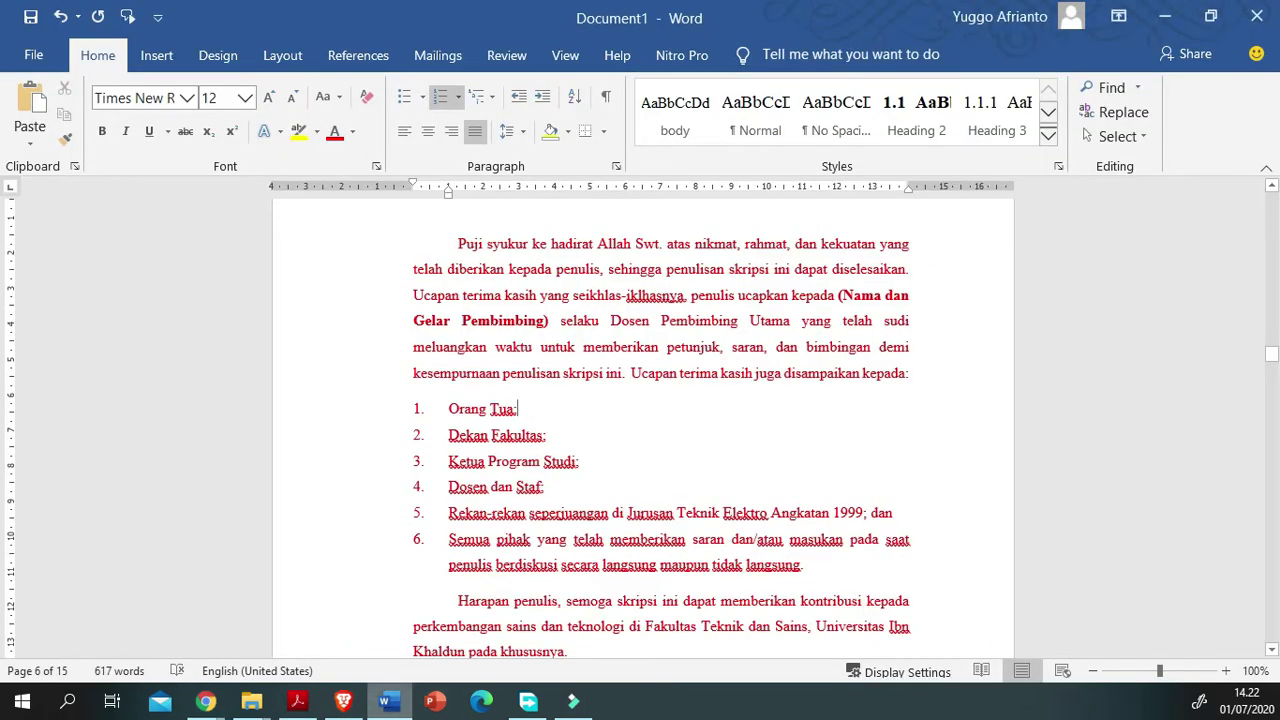
{"action": "scroll", "coordinate": [389, 594], "scroll_direction": "down", "scroll_amount": 8}
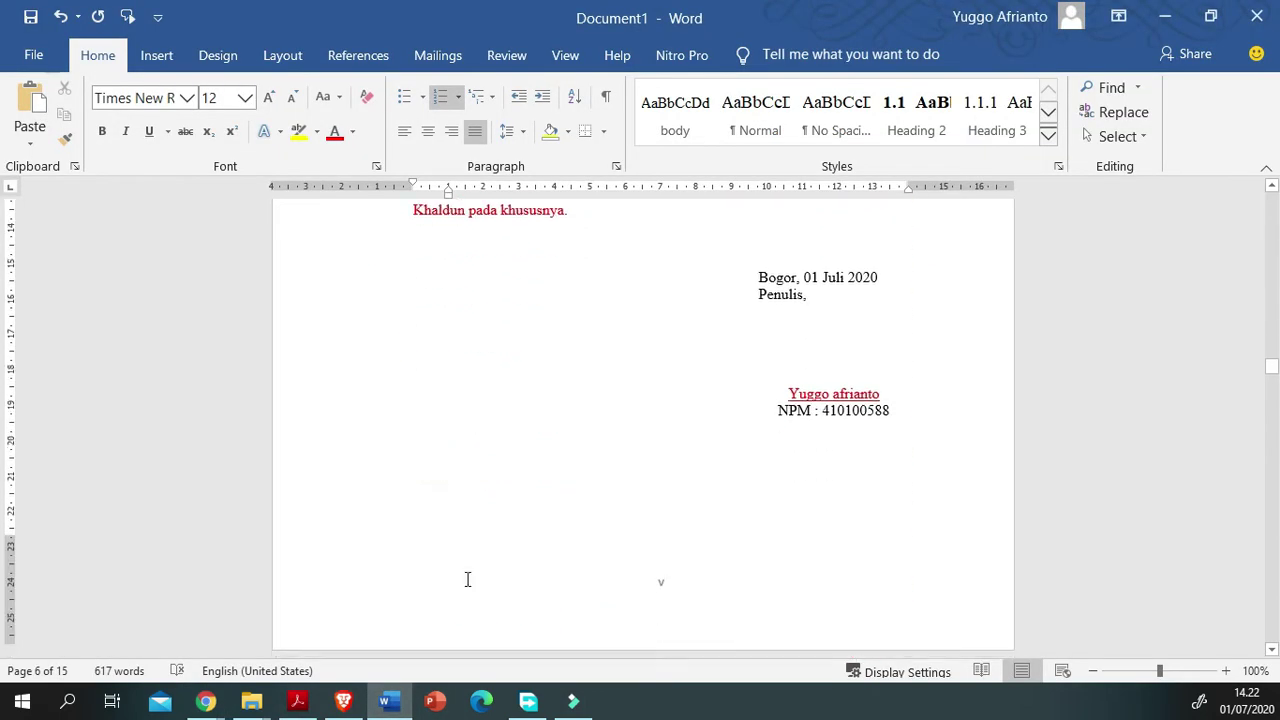
{"action": "left_click", "coordinate": [829, 387]}
{"action": "scroll", "coordinate": [717, 528], "scroll_direction": "down", "scroll_amount": 2}
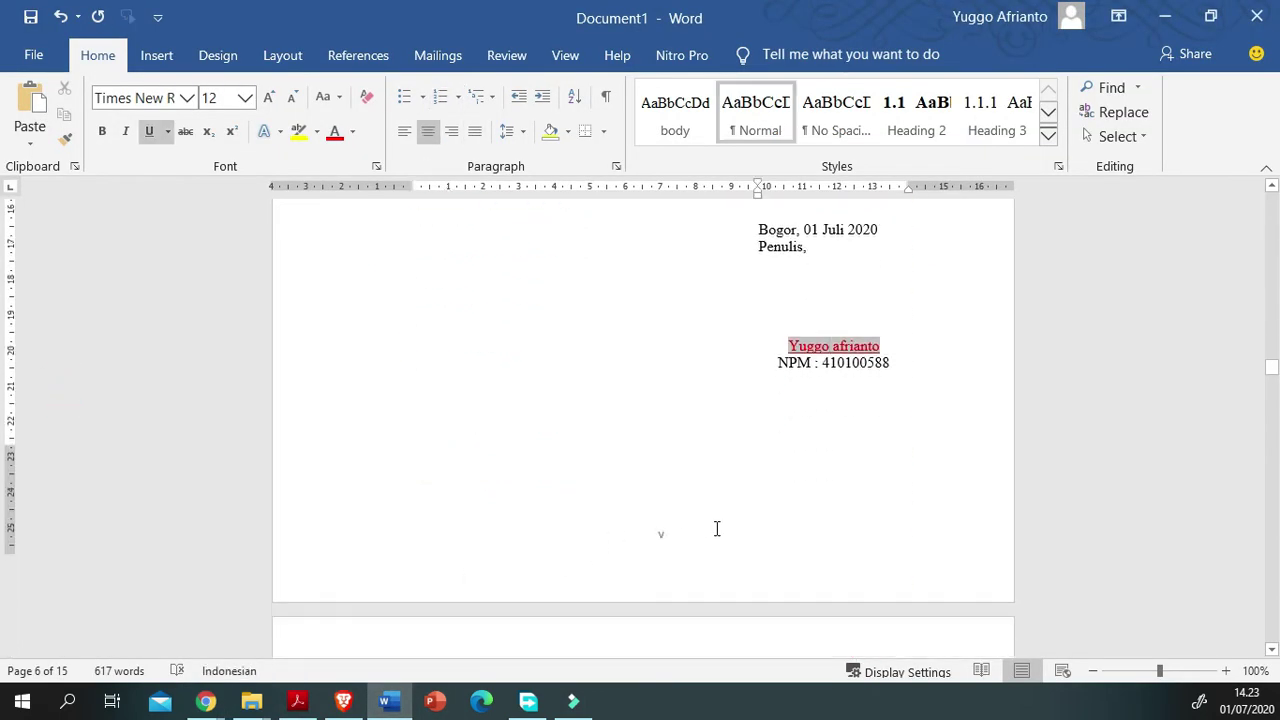
{"action": "left_click", "coordinate": [860, 312]}
{"action": "scroll", "coordinate": [734, 454], "scroll_direction": "down", "scroll_amount": 6}
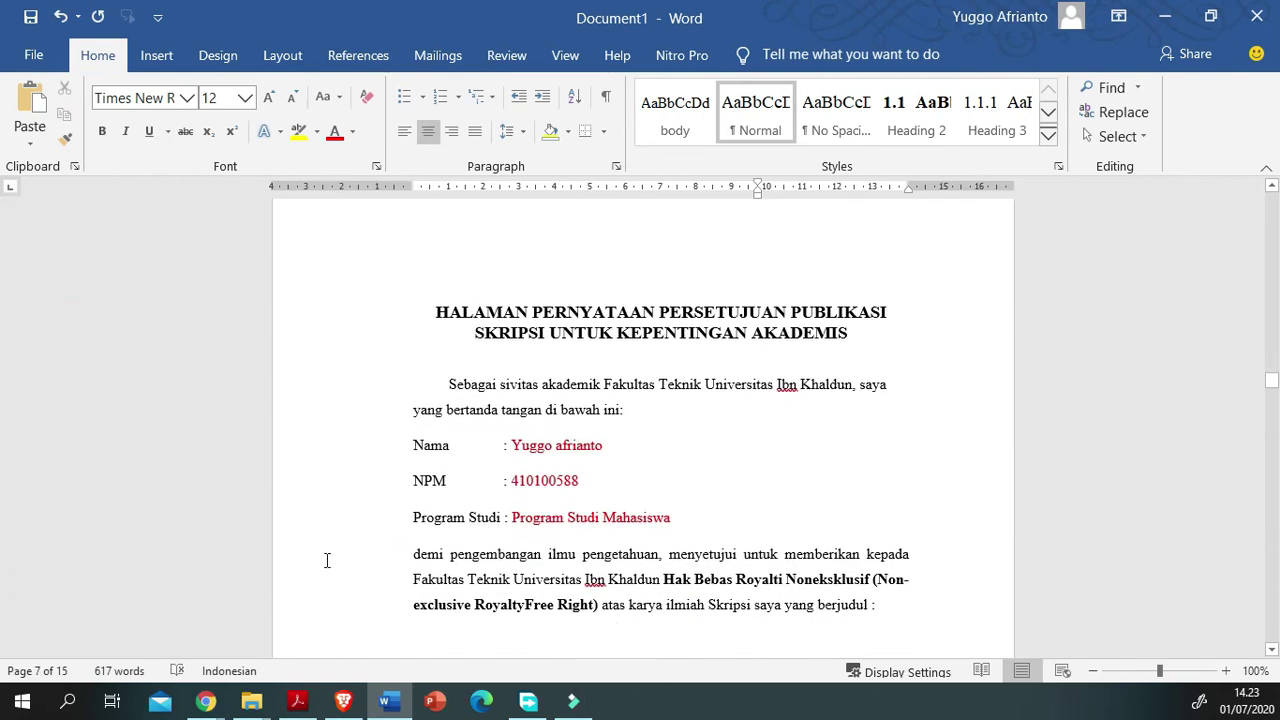
{"action": "left_click", "coordinate": [1028, 447]}
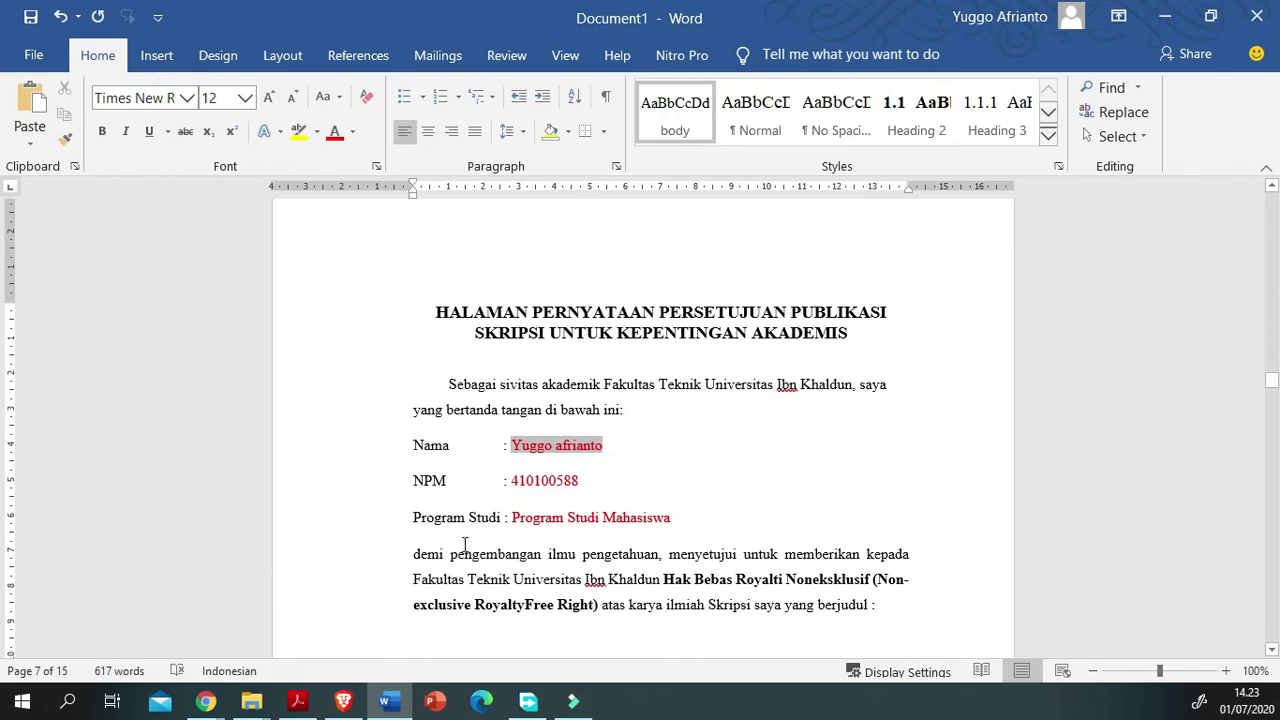
{"action": "scroll", "coordinate": [462, 546], "scroll_direction": "down", "scroll_amount": 3}
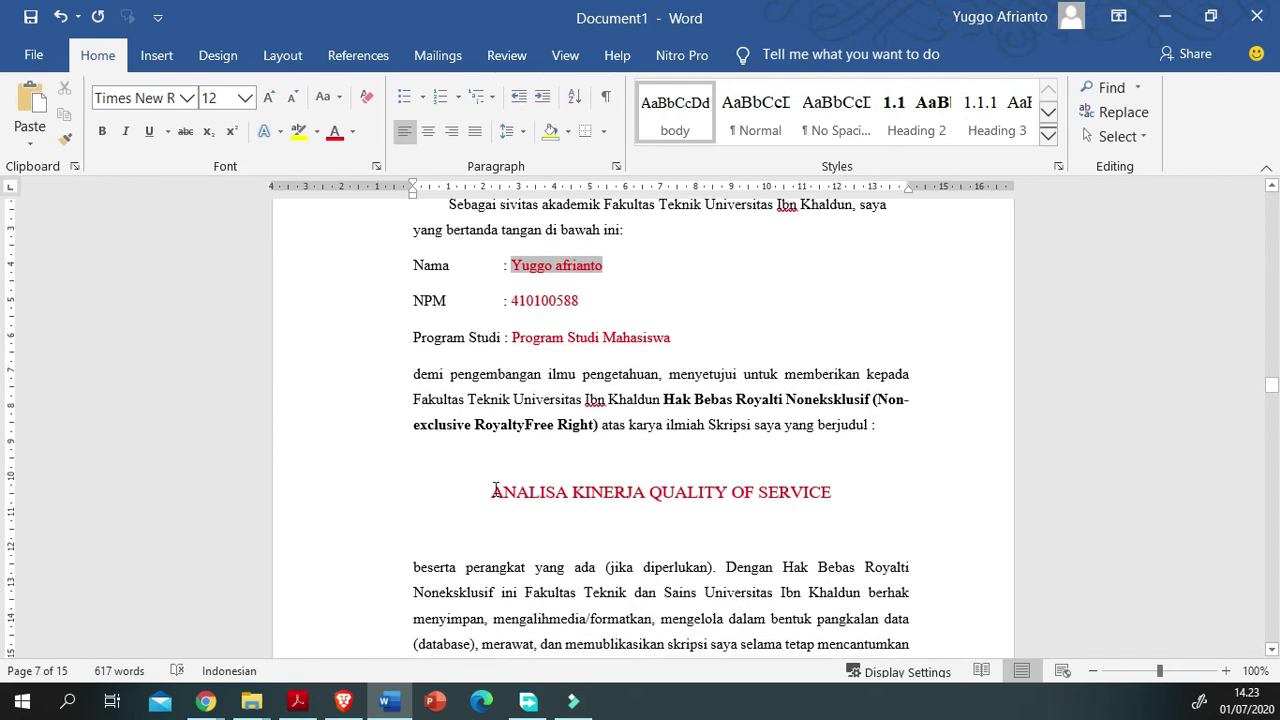
Step: Apply a text colour from the Font Color list to the whole document
{"action": "key", "text": "ctrl+a"}
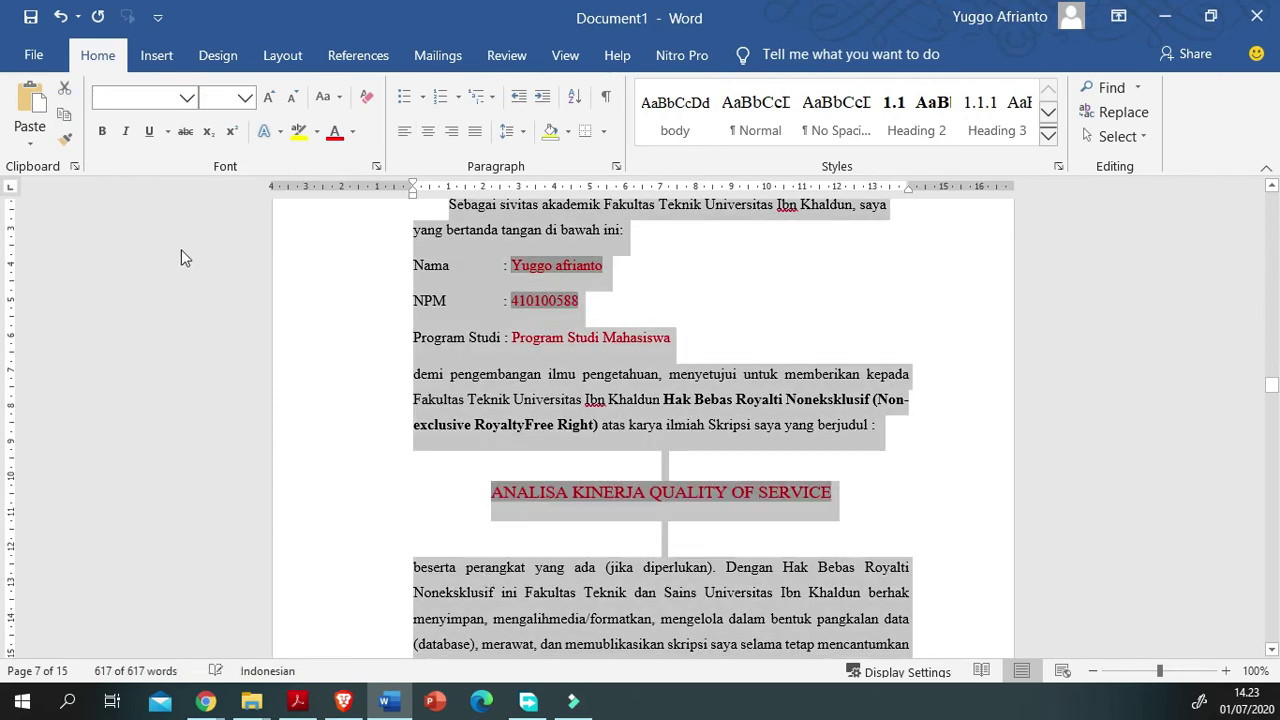
{"action": "left_click", "coordinate": [352, 132]}
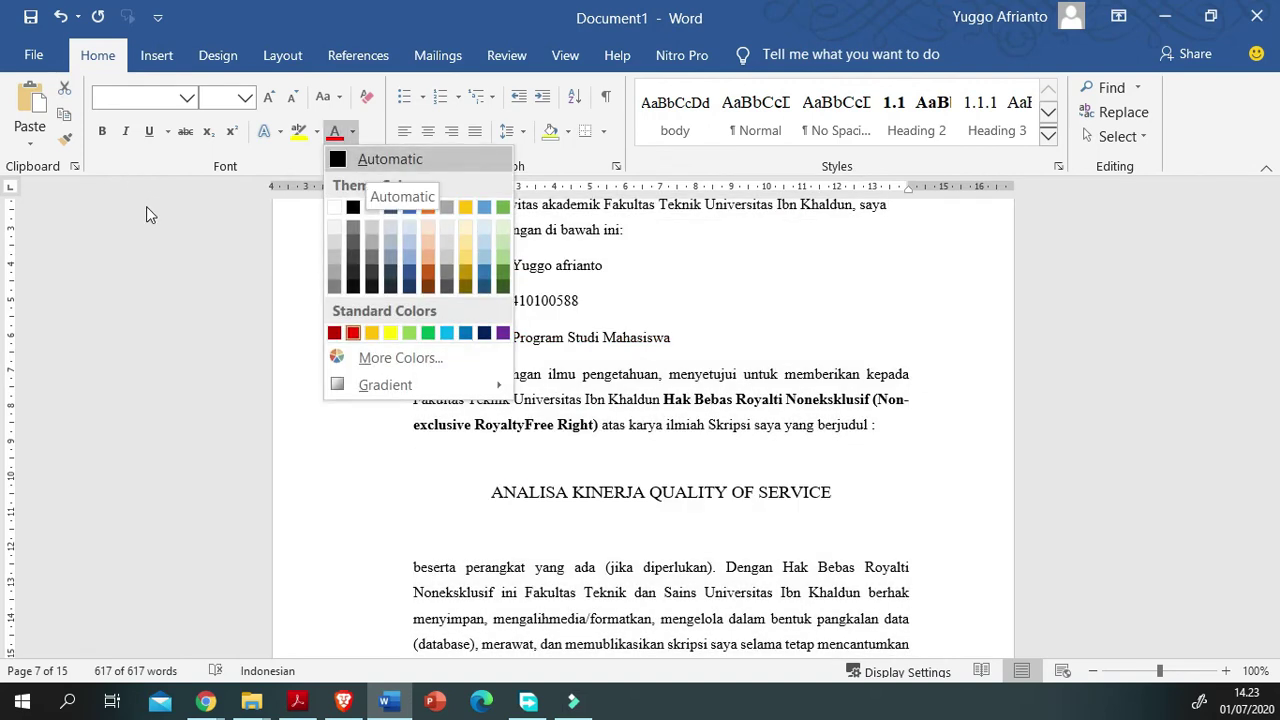
{"action": "left_click", "coordinate": [353, 332]}
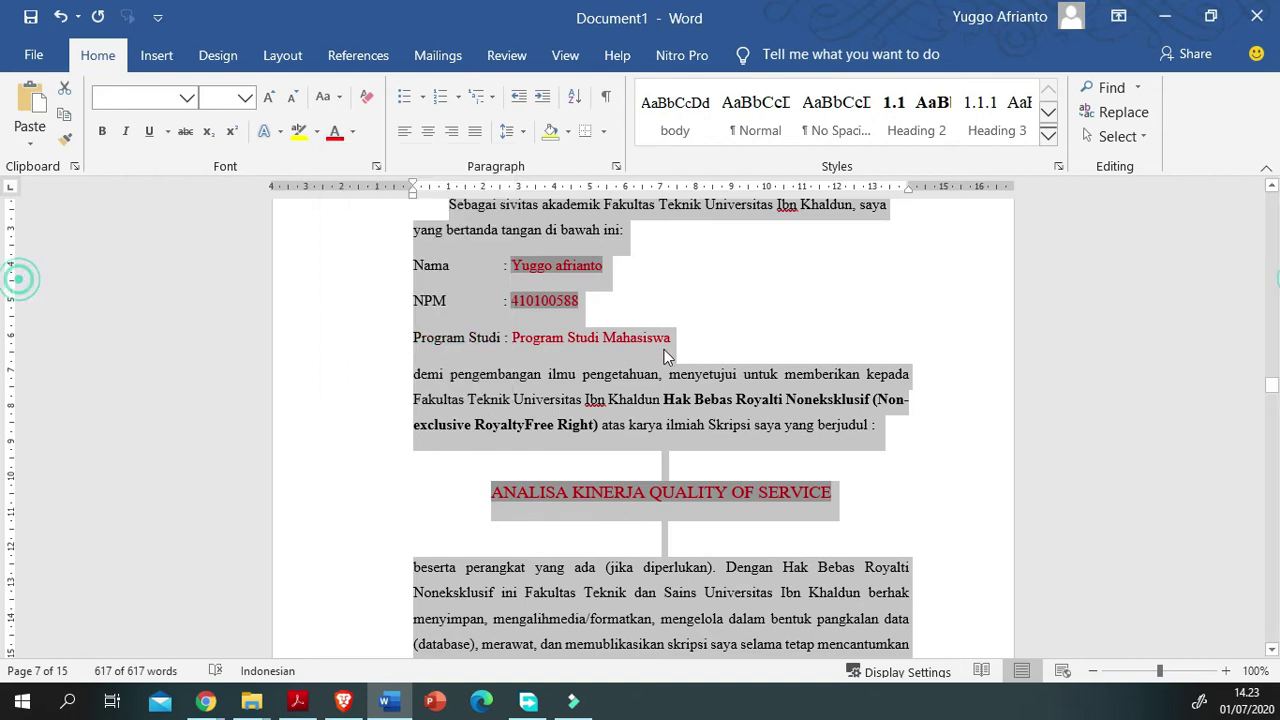
{"action": "scroll", "coordinate": [668, 357], "scroll_direction": "down", "scroll_amount": 5}
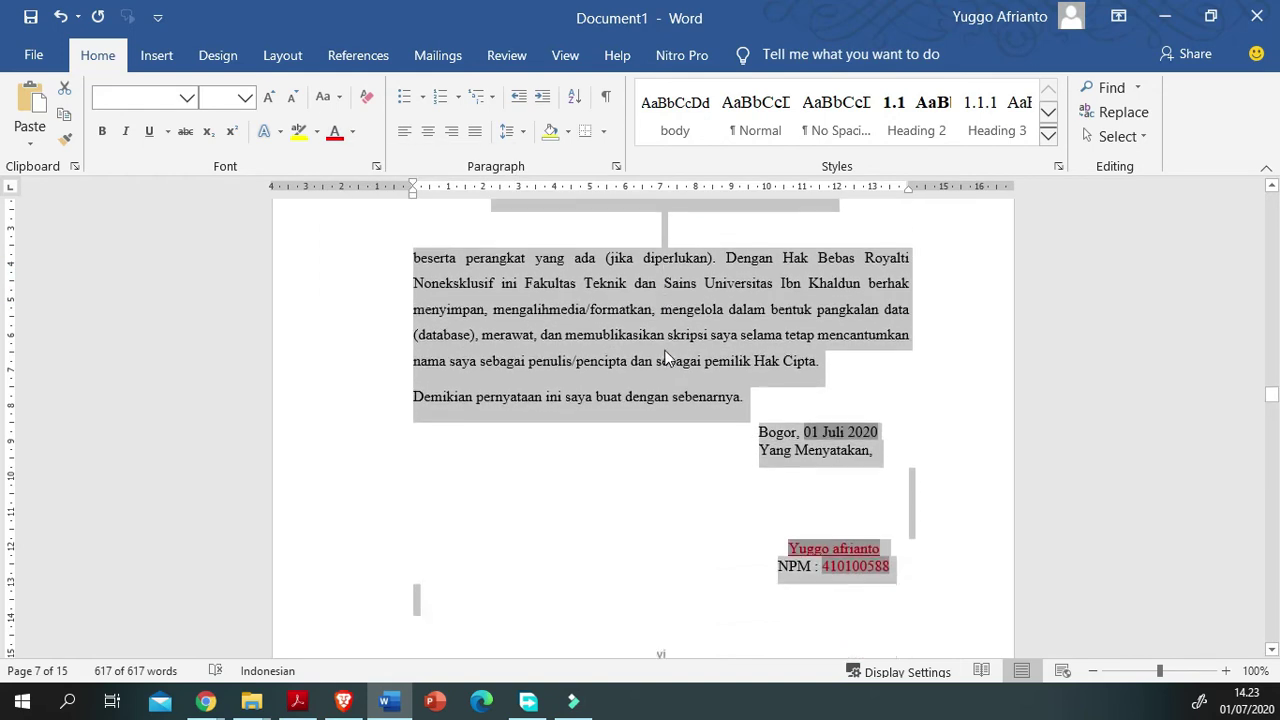
{"action": "scroll", "coordinate": [673, 436], "scroll_direction": "down", "scroll_amount": 4}
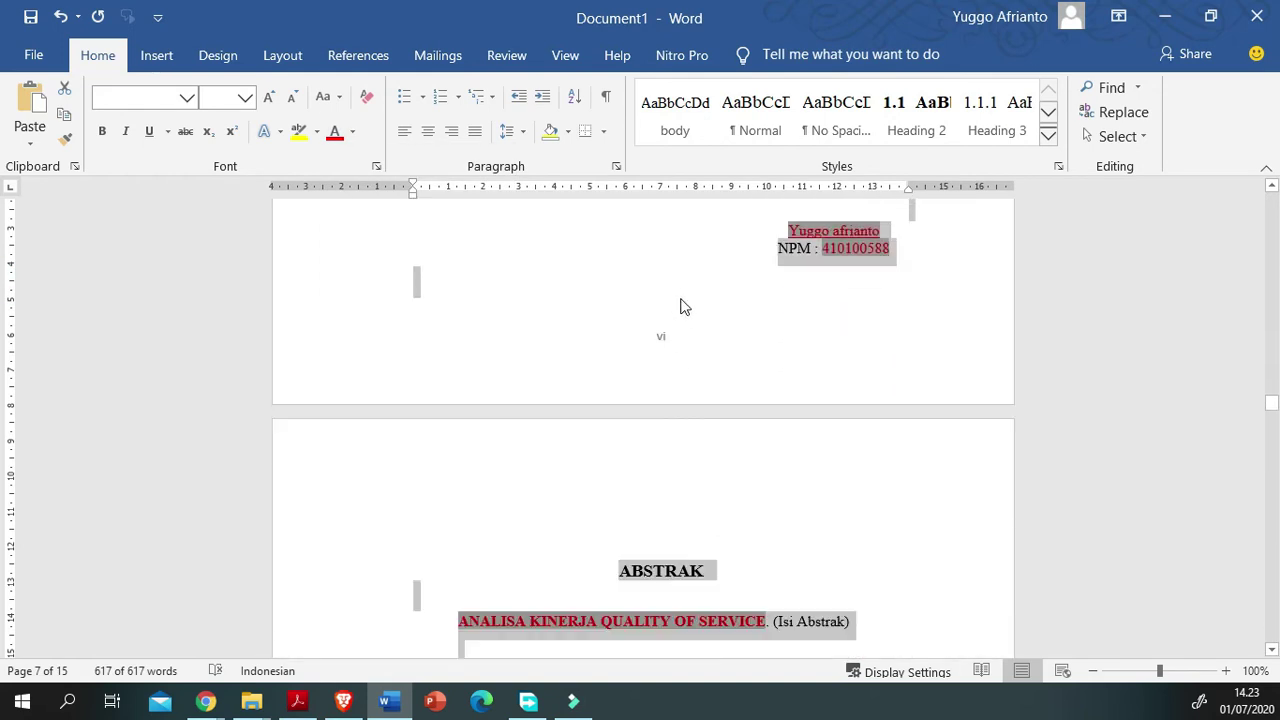
{"action": "scroll", "coordinate": [695, 323], "scroll_direction": "down", "scroll_amount": 2}
{"action": "left_click", "coordinate": [606, 411]}
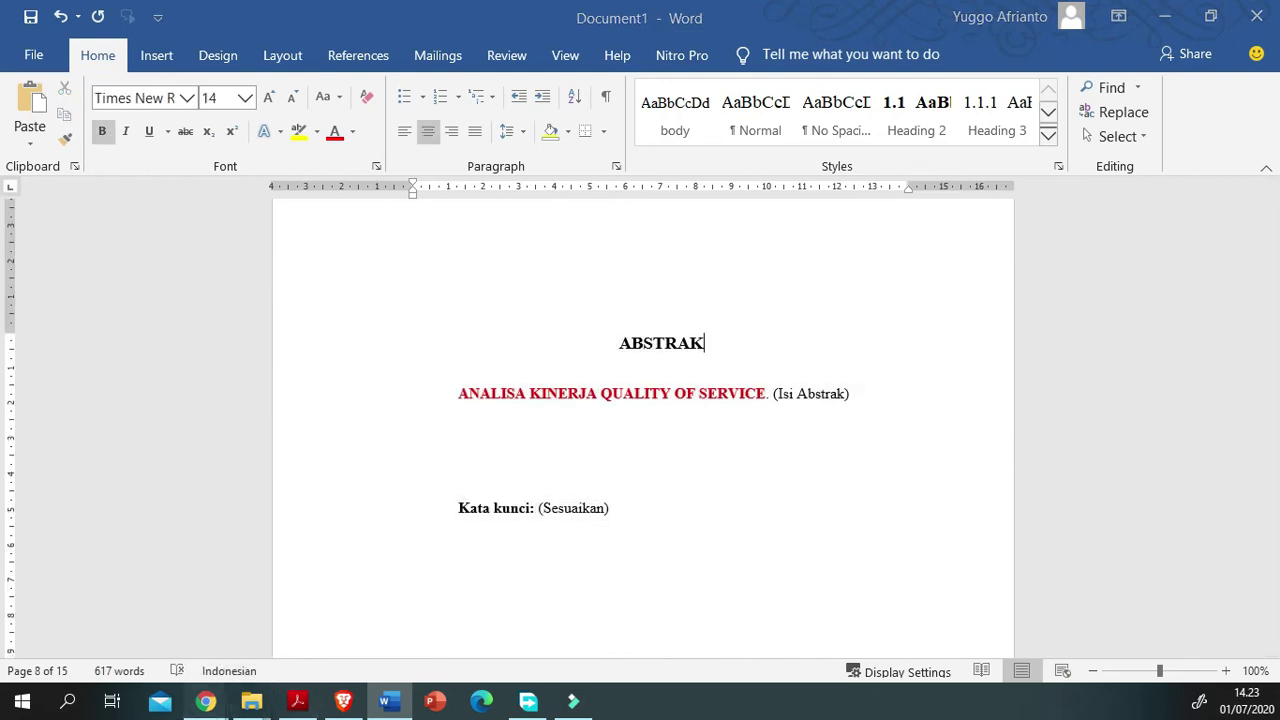
Step: Highlight the guideline PDF's sentence about the Abstrak page for reference
{"action": "left_click", "coordinate": [218, 683]}
{"action": "scroll", "coordinate": [297, 646], "scroll_direction": "down", "scroll_amount": 7}
{"action": "scroll", "coordinate": [286, 560], "scroll_direction": "up", "scroll_amount": 4}
{"action": "left_click_drag", "start_coordinate": [292, 354], "coordinate": [690, 356]}
{"action": "key", "text": "alt+Tab"}
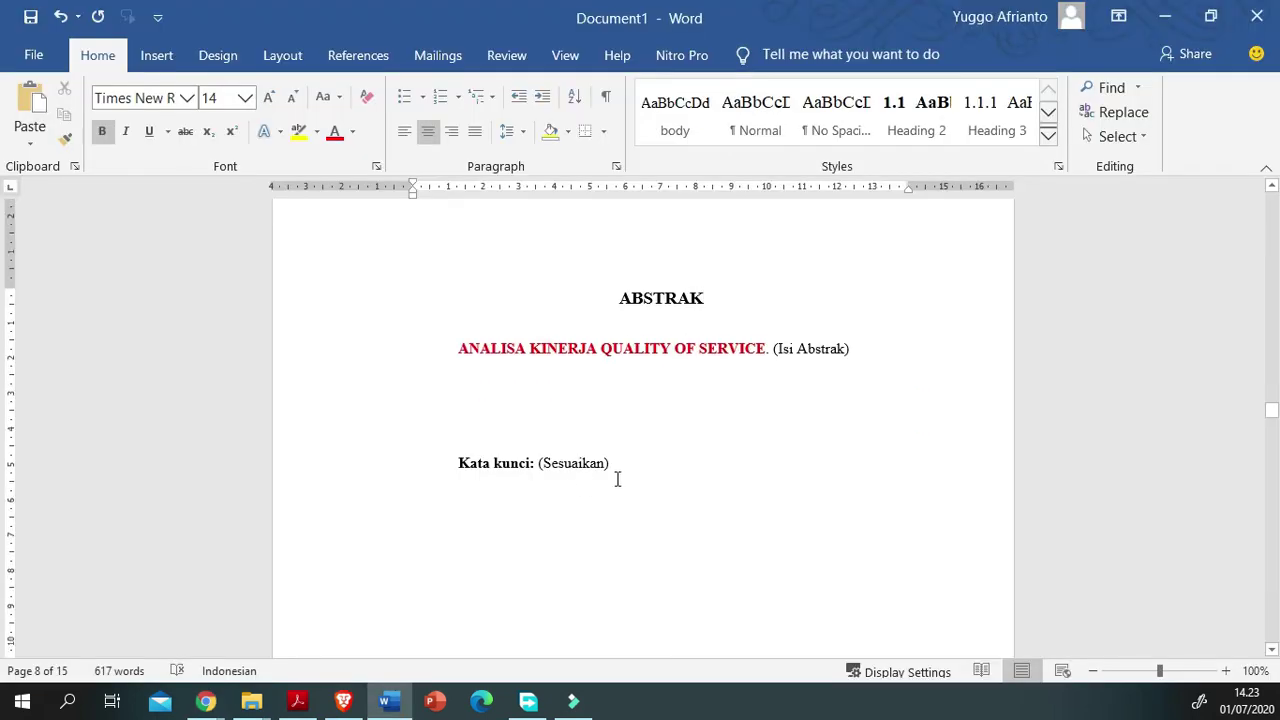
Step: Select the abstract placeholders and make the keyword 'Sesuaikan' red
{"action": "scroll", "coordinate": [346, 486], "scroll_direction": "down", "scroll_amount": 2}
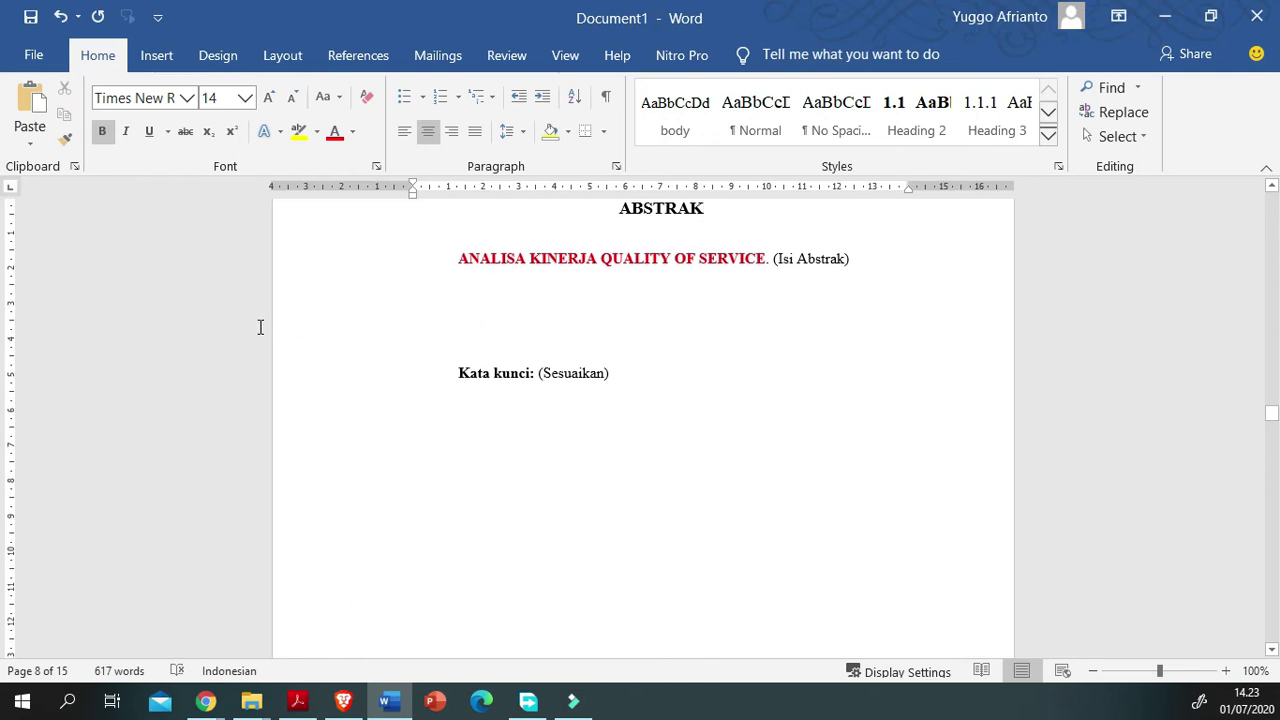
{"action": "left_click", "coordinate": [975, 261]}
{"action": "mouse_move", "coordinate": [773, 259]}
{"action": "left_mouse_down"}
{"action": "mouse_move", "coordinate": [796, 259]}
{"action": "mouse_move", "coordinate": [820, 294]}
{"action": "left_mouse_up"}
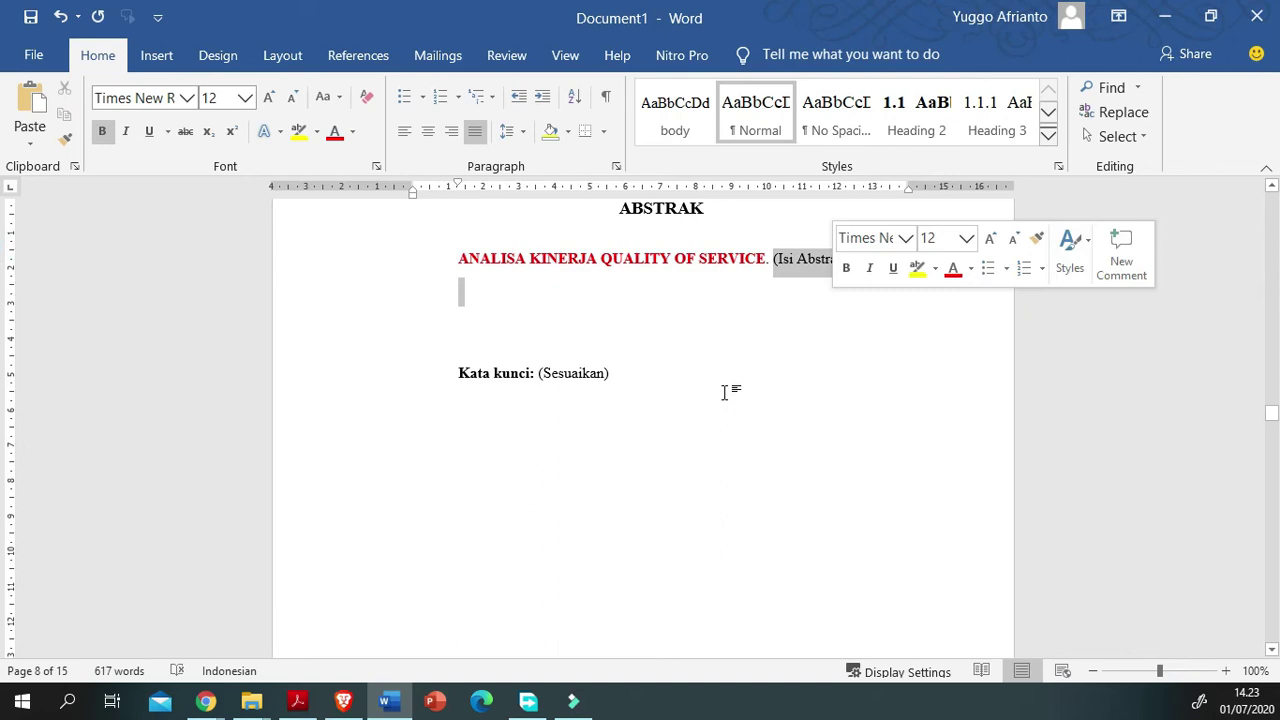
{"action": "double_click", "coordinate": [573, 374]}
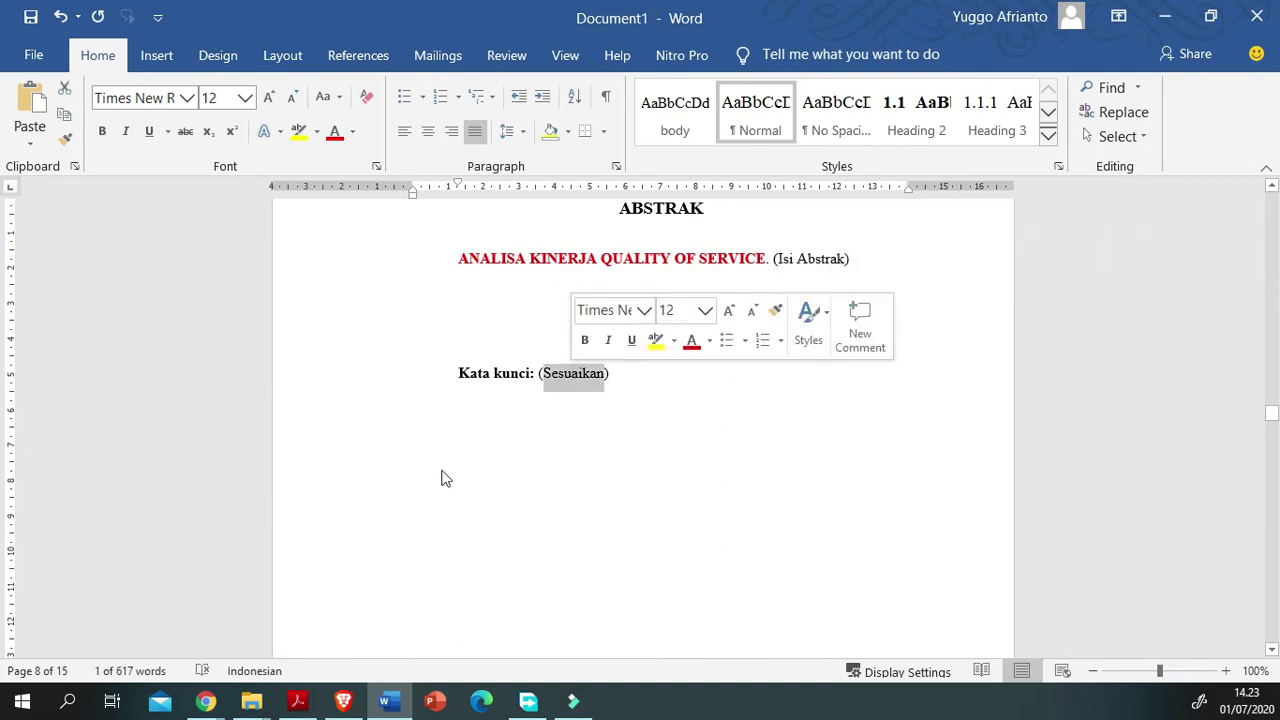
{"action": "left_click", "coordinate": [335, 131]}
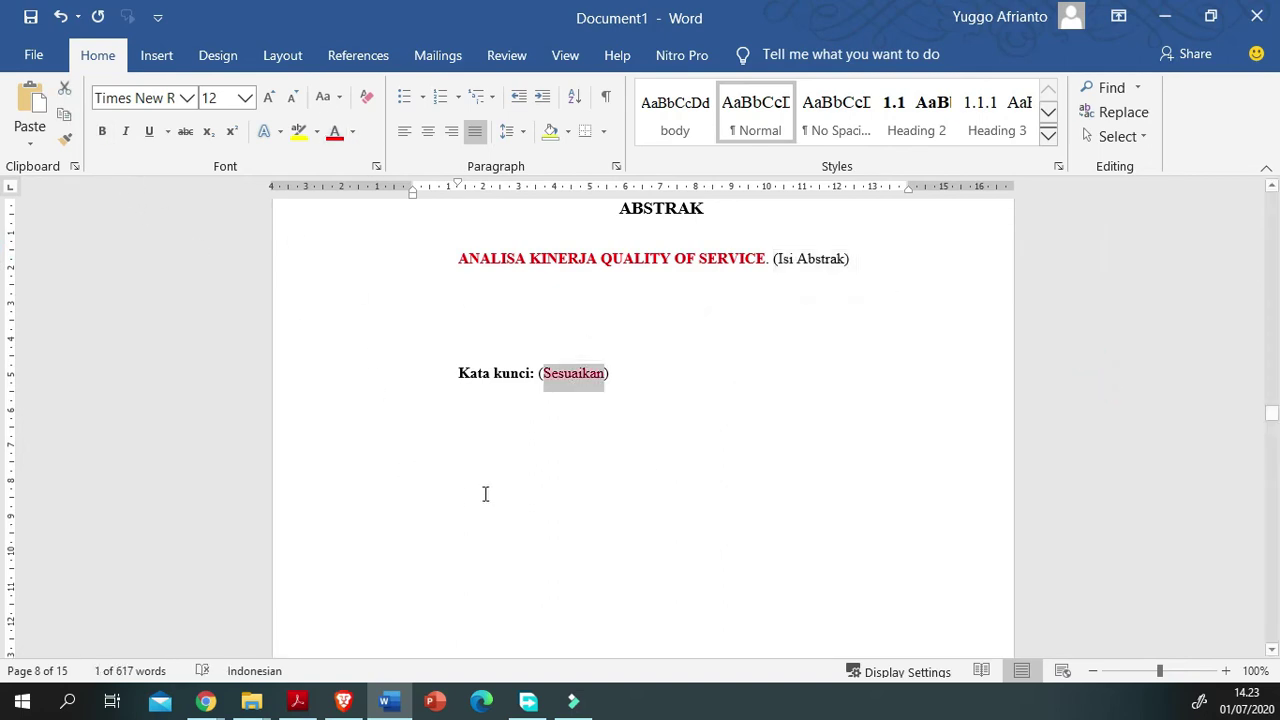
Step: Type a test line 'dfsdgdsgsfdg fgsgfsg' below the abstract title, then delete it
{"action": "left_click", "coordinate": [1068, 309]}
{"action": "left_click", "coordinate": [1001, 286]}
{"action": "type", "text": "dfsdgdsgsfdg fgsgfsg"}
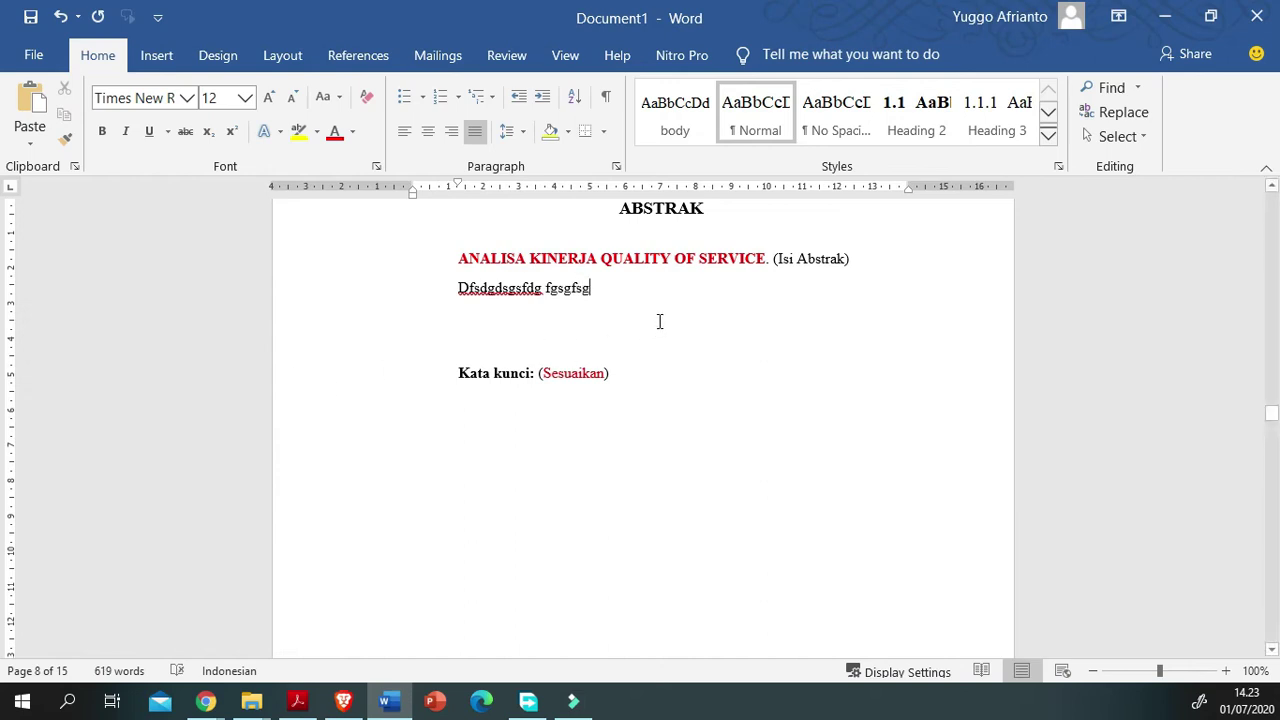
{"action": "left_click_drag", "start_coordinate": [772, 258], "coordinate": [591, 288]}
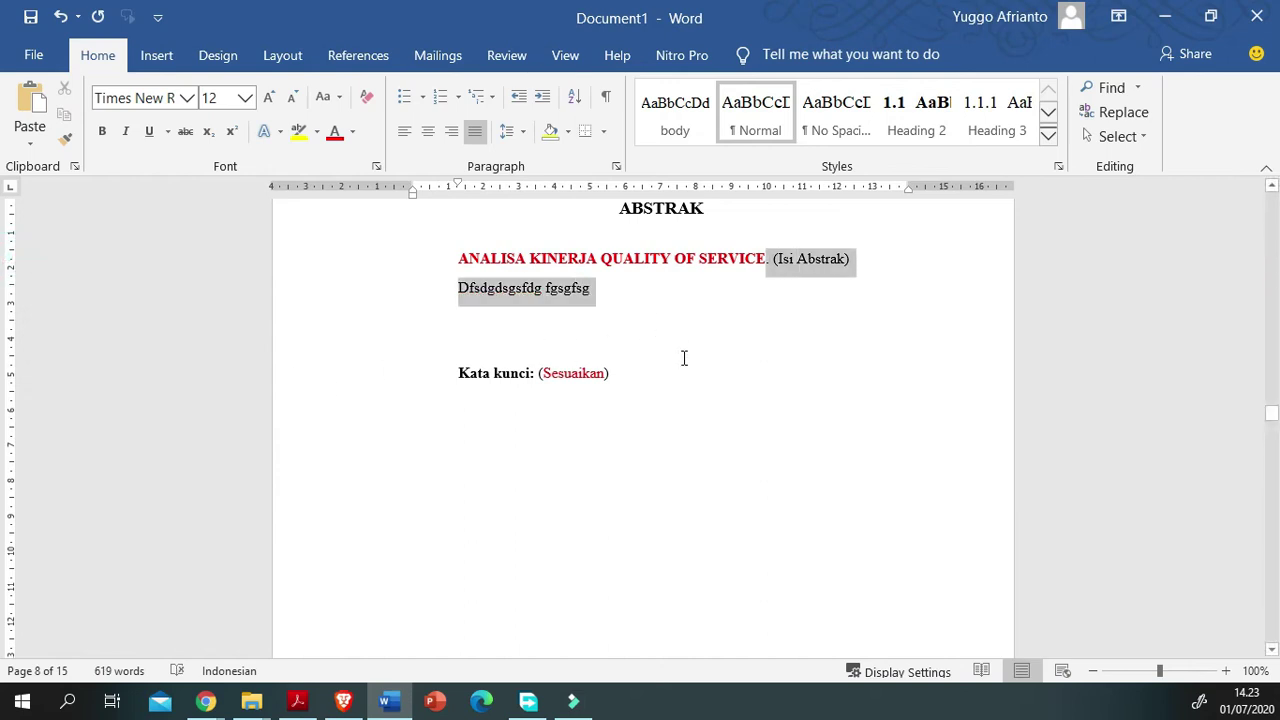
{"action": "left_click", "coordinate": [1083, 305]}
{"action": "triple_click", "coordinate": [1108, 291]}
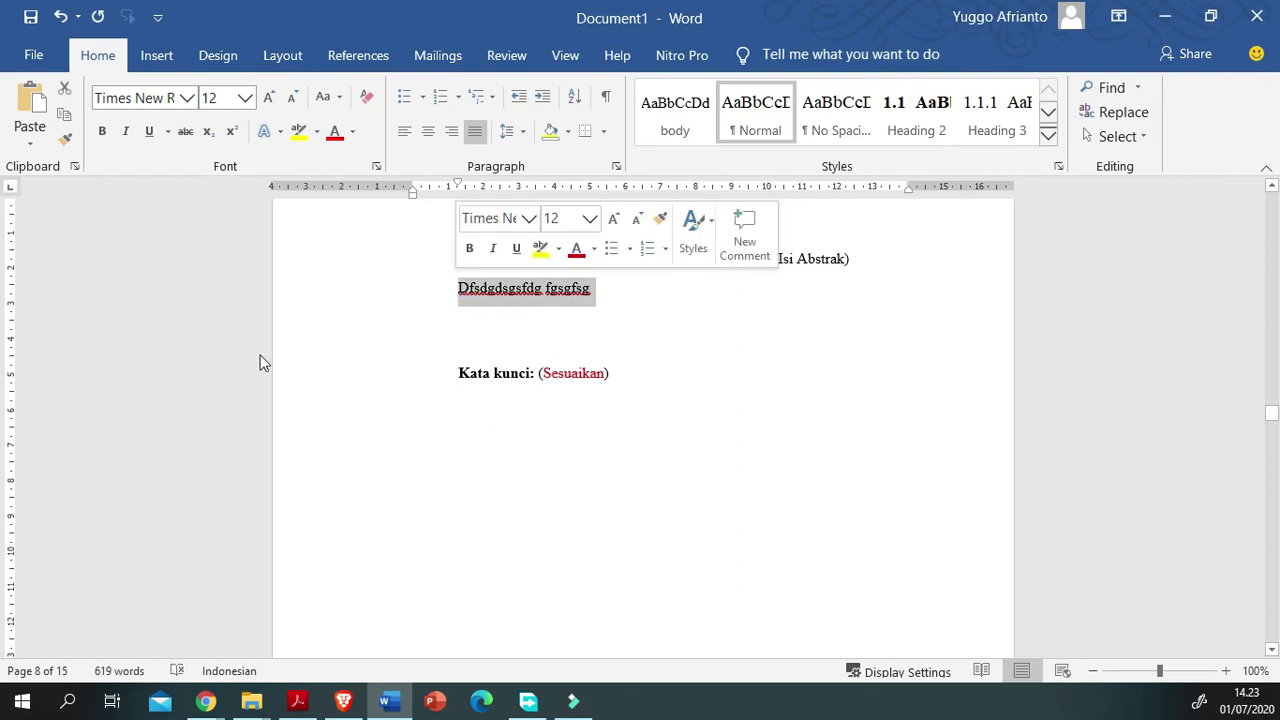
{"action": "key", "text": "BackSpace"}
Step: Replace the (Isi Abstrak) placeholder with the sample text 'Dadgadsgsgsh fhsghsh hsdhsdh s f'
{"action": "left_click", "coordinate": [96, 257]}
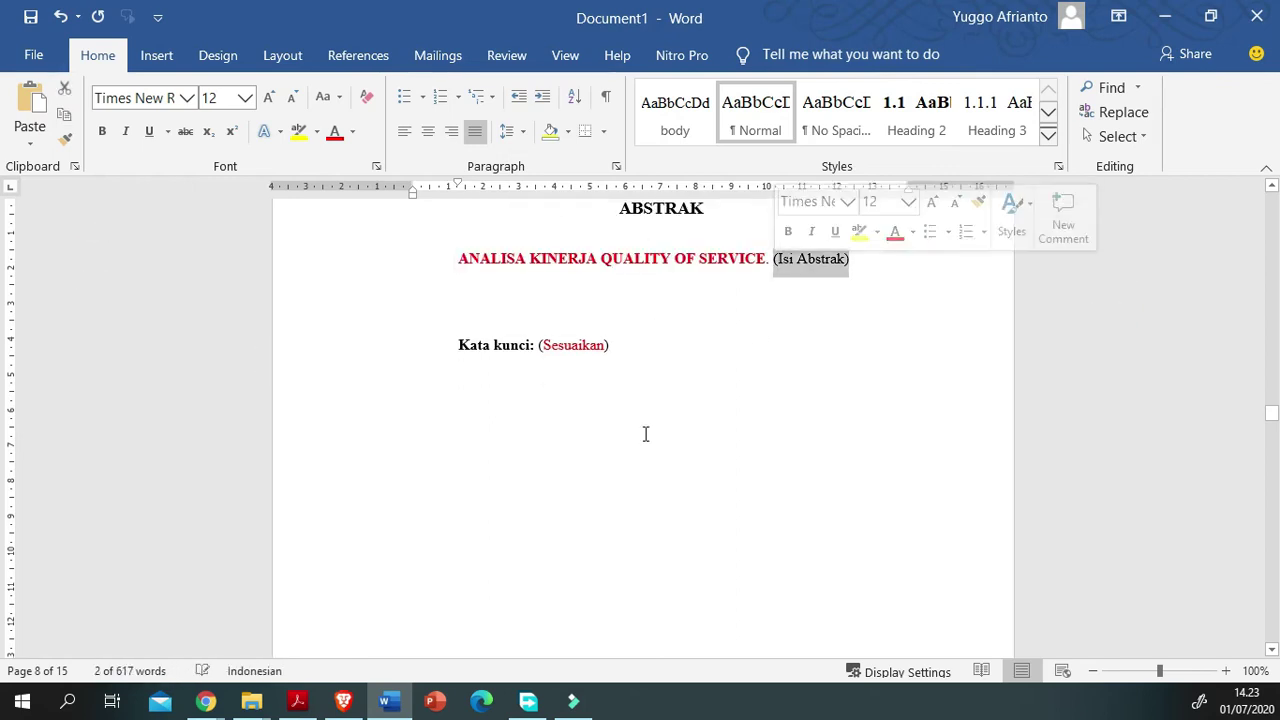
{"action": "type", "text": "Dadgadsgsgsh"}
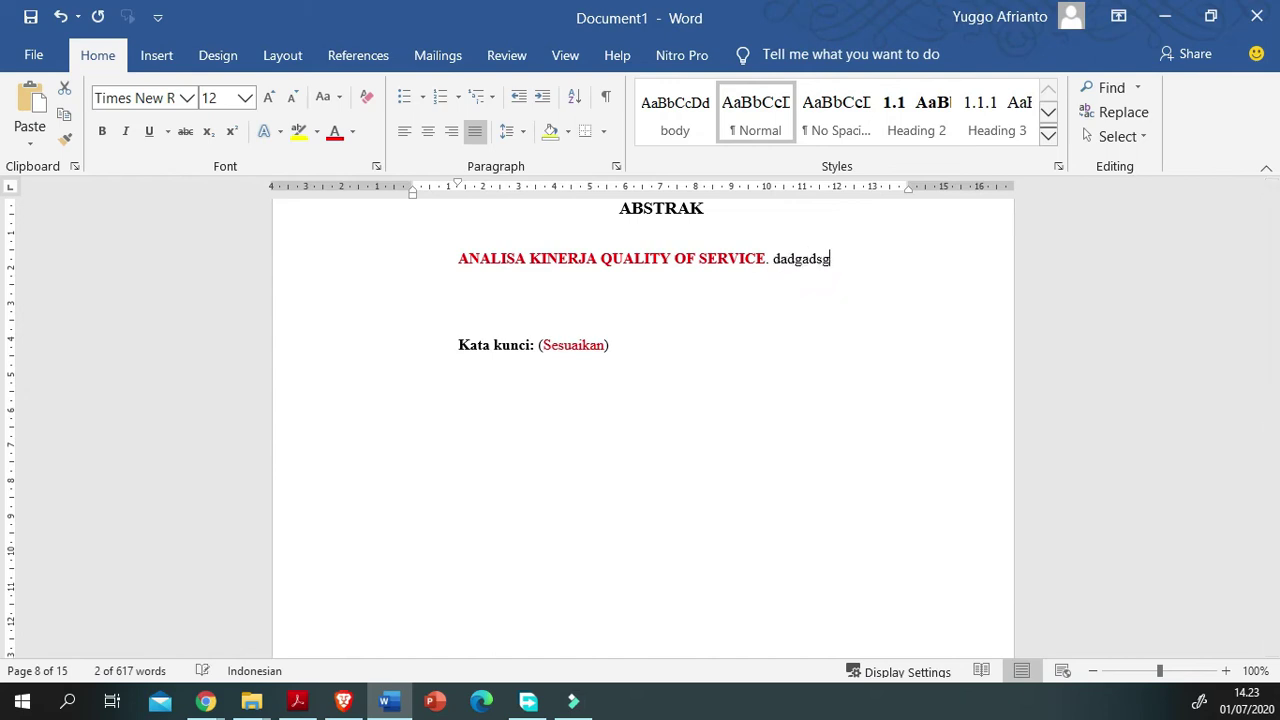
{"action": "type", "text": " fhsgh"}
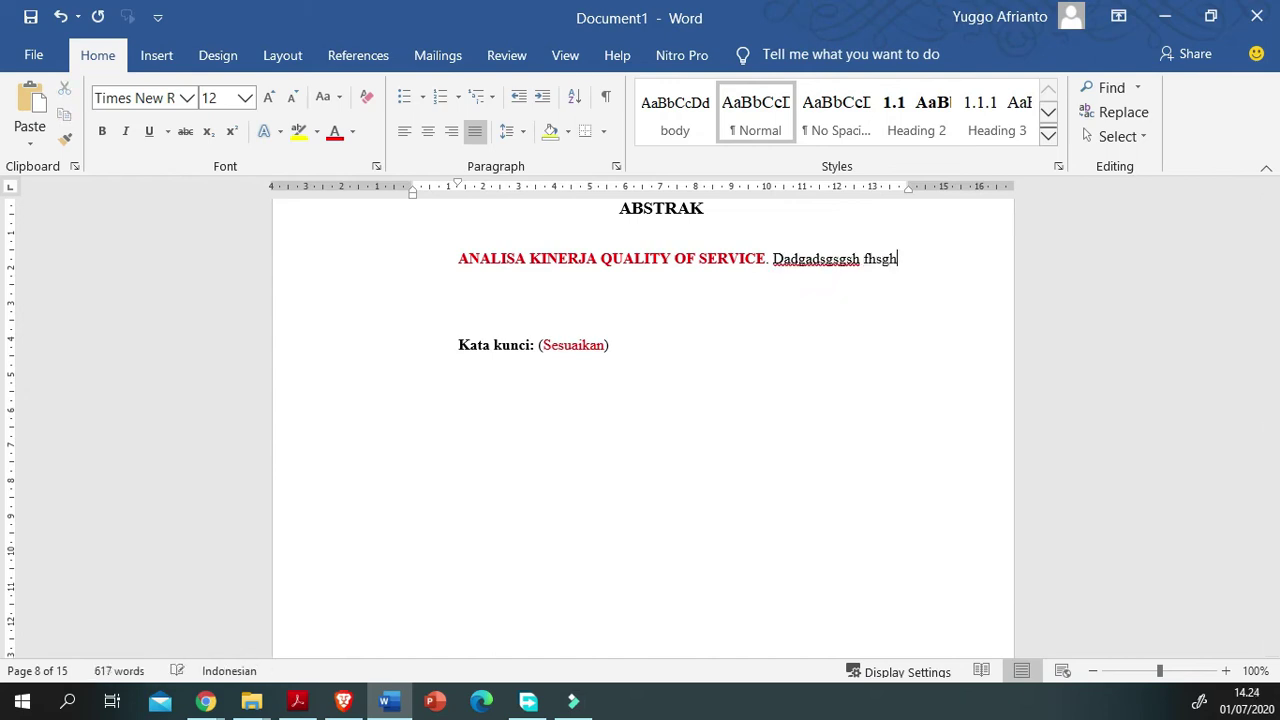
{"action": "type", "text": "sh hsdhsdh s"}
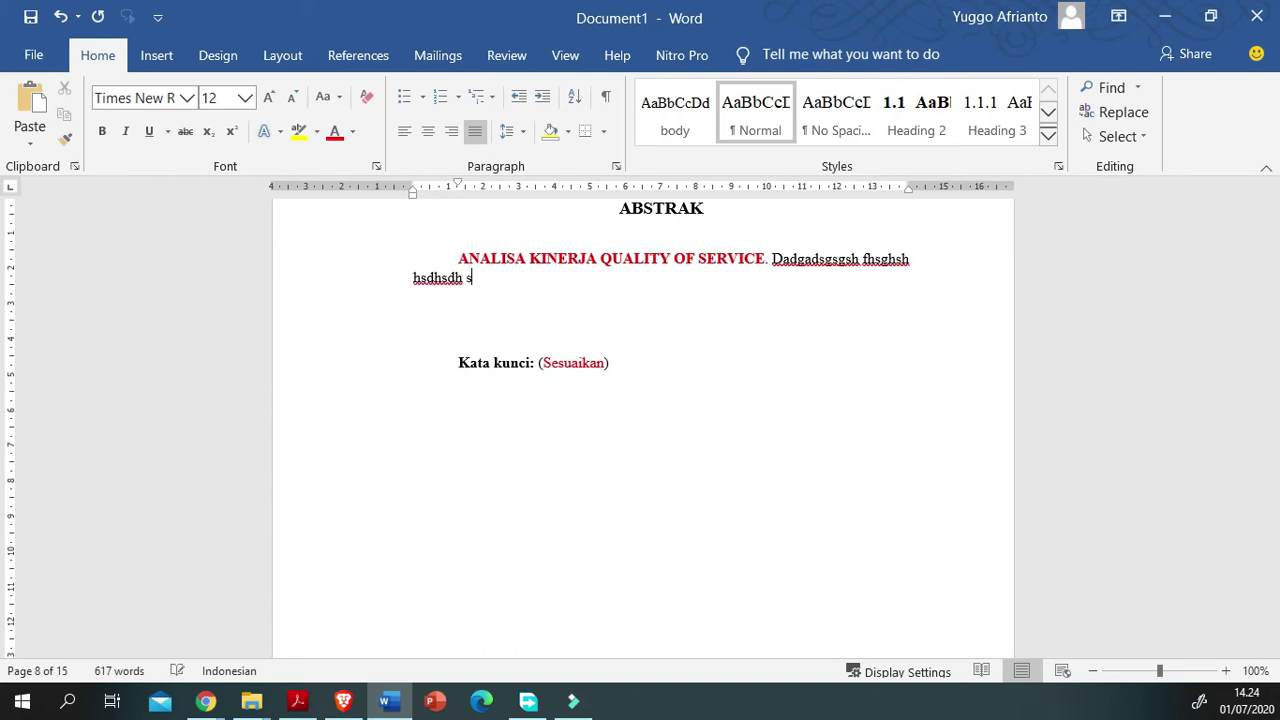
{"action": "type", "text": "fhsdhshfsf"}
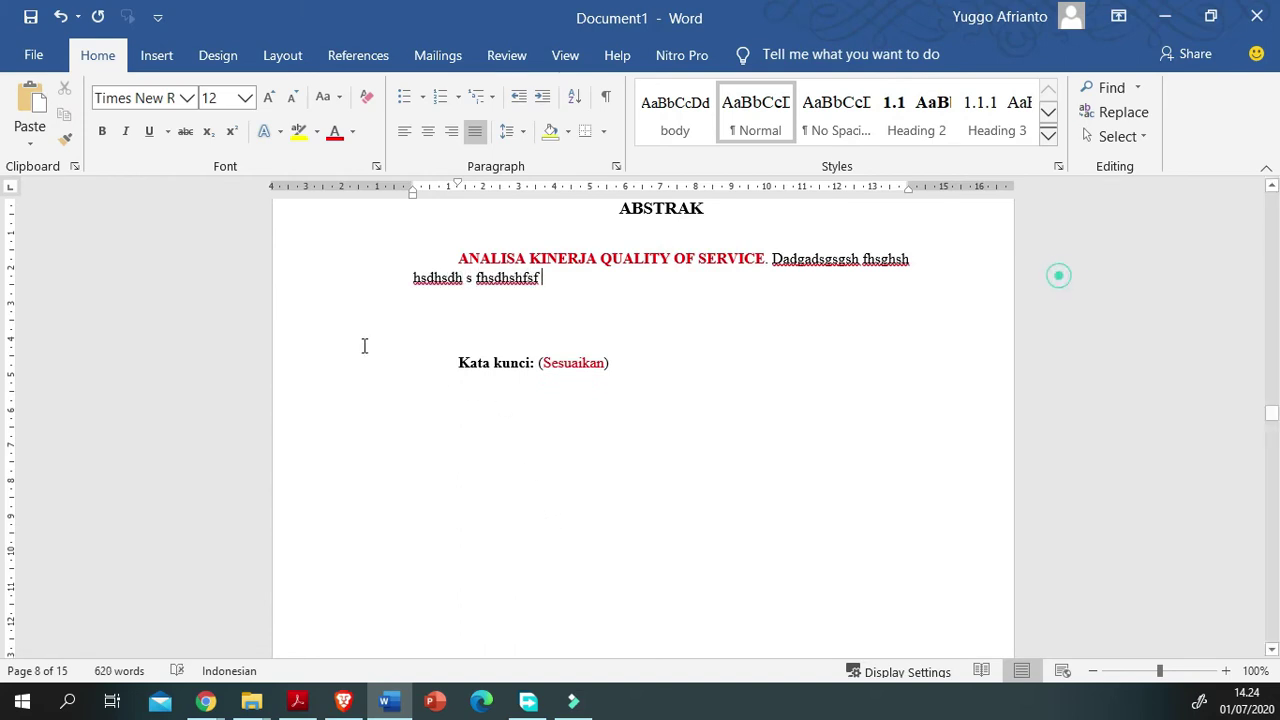
Step: Select the typed abstract text and apply the body style to it
{"action": "key", "text": "ctrl+shift+Left"}
{"action": "key", "text": "ctrl+shift+Up"}
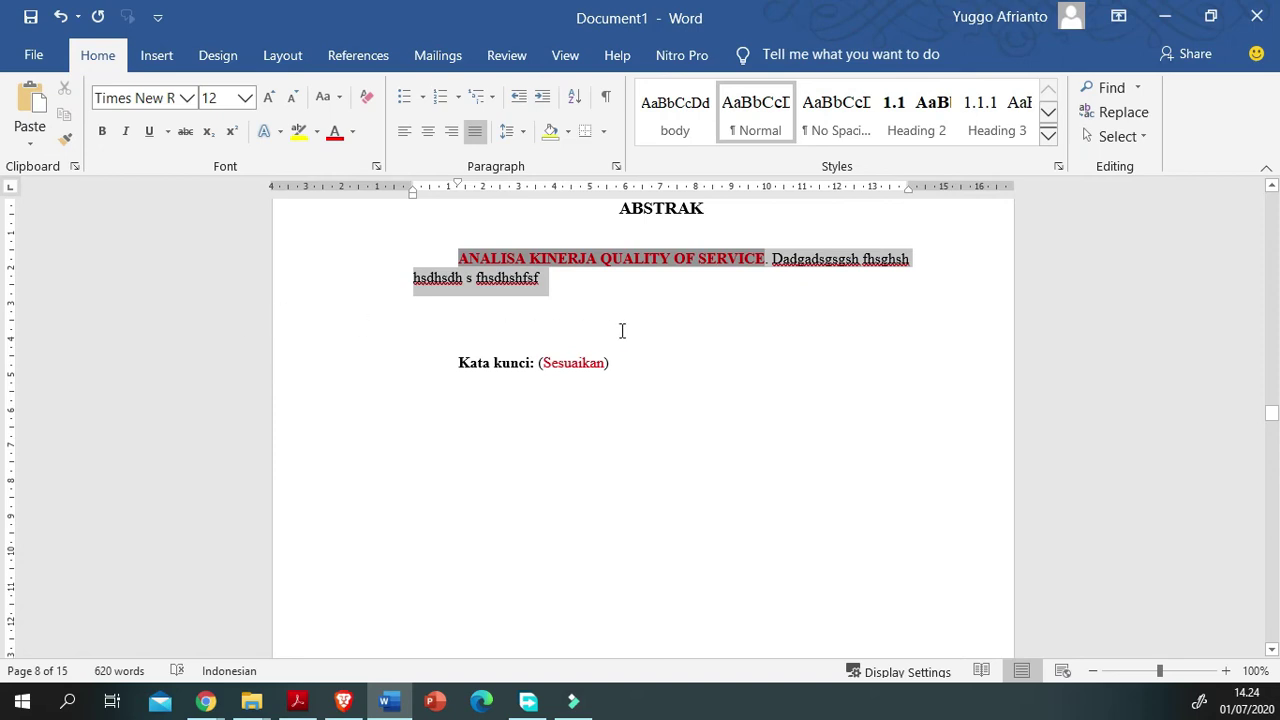
{"action": "key", "text": "ctrl+shift+Right"}
{"action": "key", "text": "ctrl+shift+Right"}
{"action": "key", "text": "ctrl+shift+Right"}
{"action": "key", "text": "ctrl+shift+Right"}
{"action": "key", "text": "ctrl+shift+Right"}
{"action": "key", "text": "ctrl+shift+Right"}
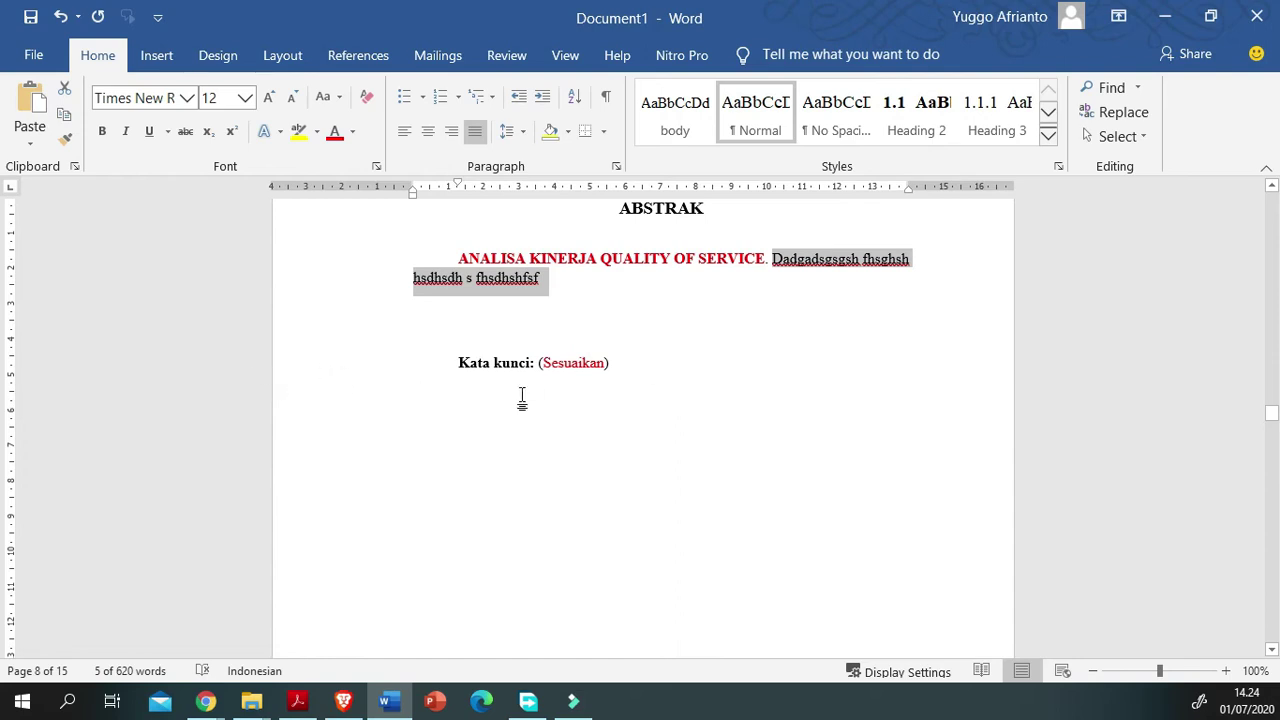
{"action": "left_click", "coordinate": [554, 200]}
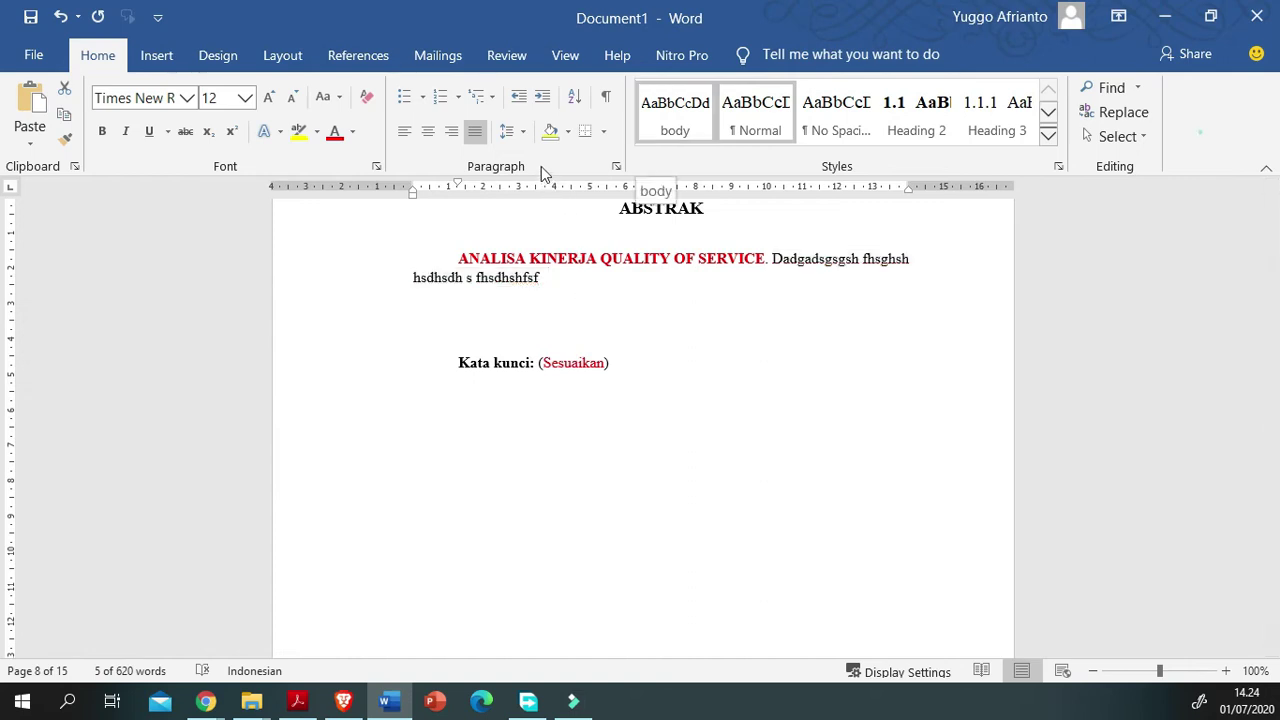
{"action": "key", "text": "ctrl+z"}
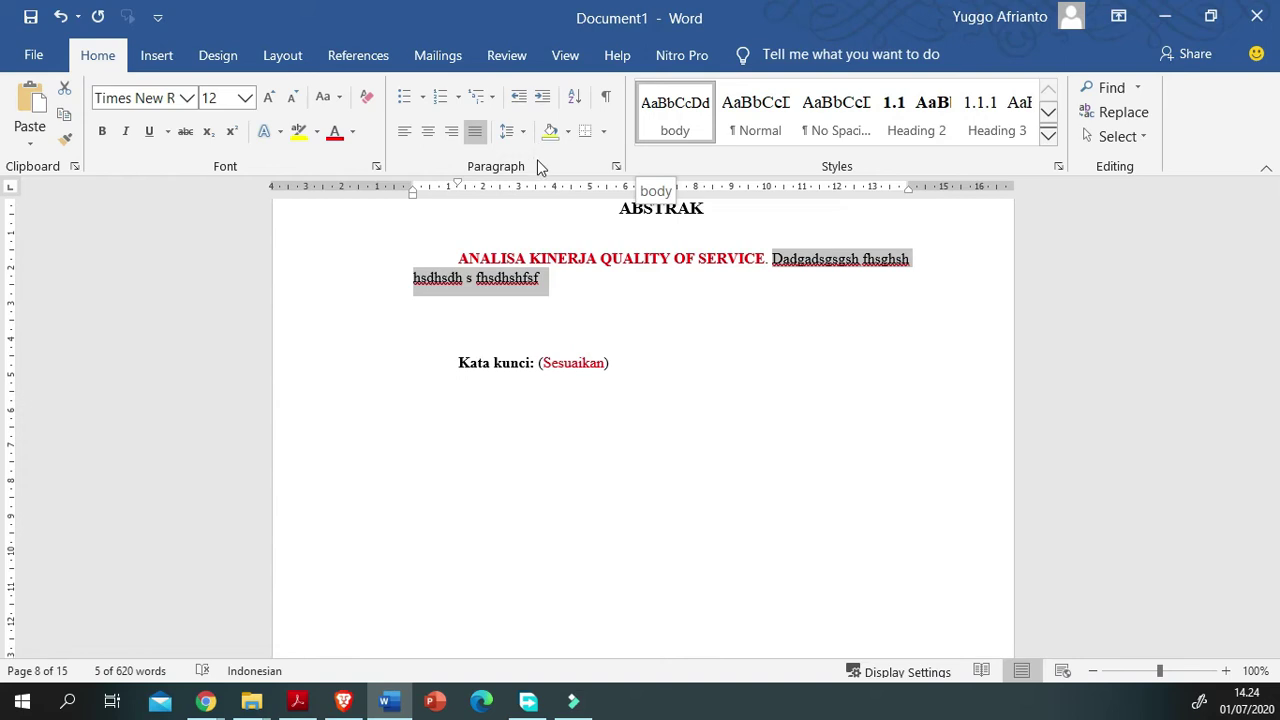
{"action": "left_click", "coordinate": [511, 402]}
{"action": "scroll", "coordinate": [511, 401], "scroll_direction": "down", "scroll_amount": 1}
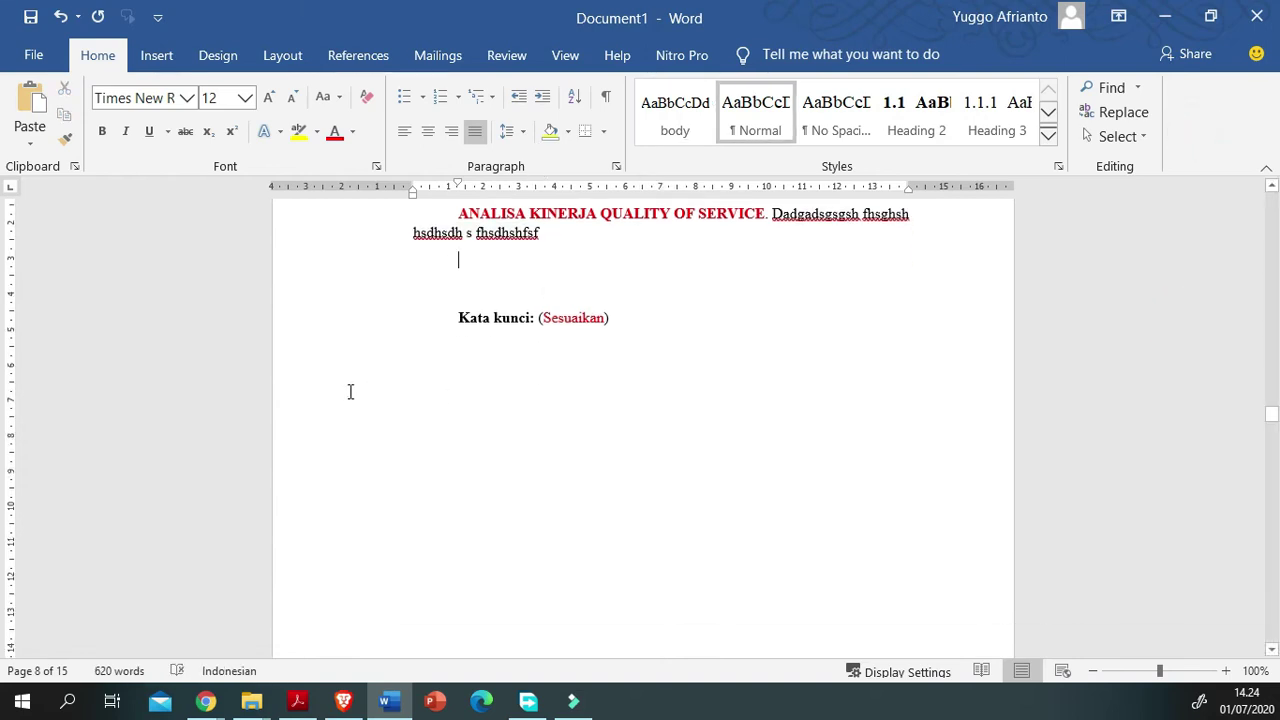
{"action": "scroll", "coordinate": [450, 462], "scroll_direction": "down", "scroll_amount": 10}
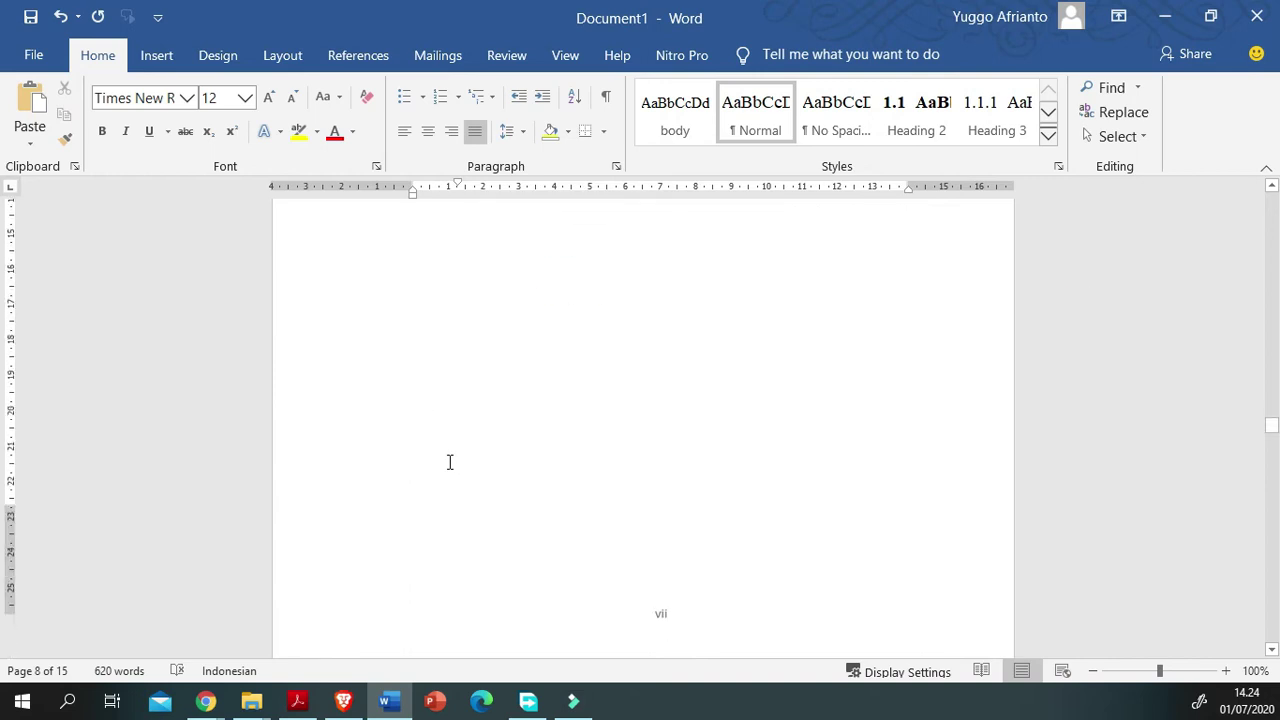
Step: Go to the DAFTAR ISI page and place the caret inside the table of contents
{"action": "left_click", "coordinate": [466, 533]}
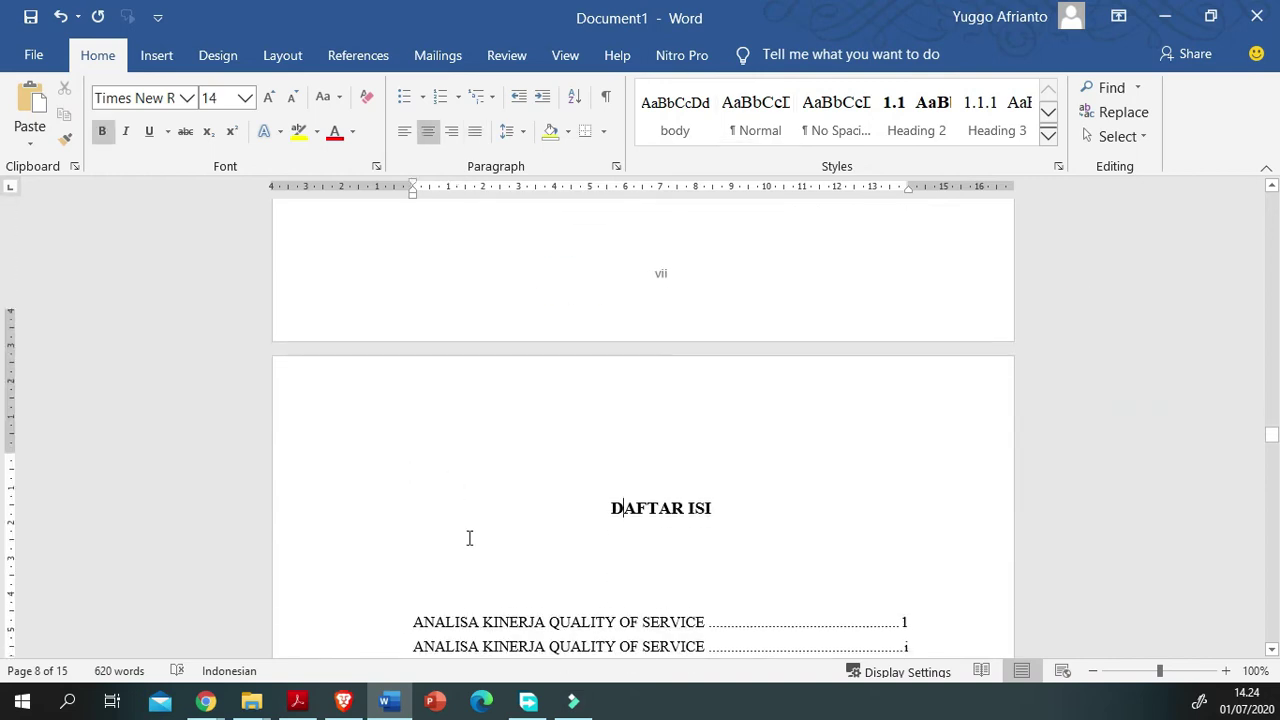
{"action": "scroll", "coordinate": [469, 537], "scroll_direction": "down", "scroll_amount": 3}
{"action": "left_click", "coordinate": [1140, 428]}
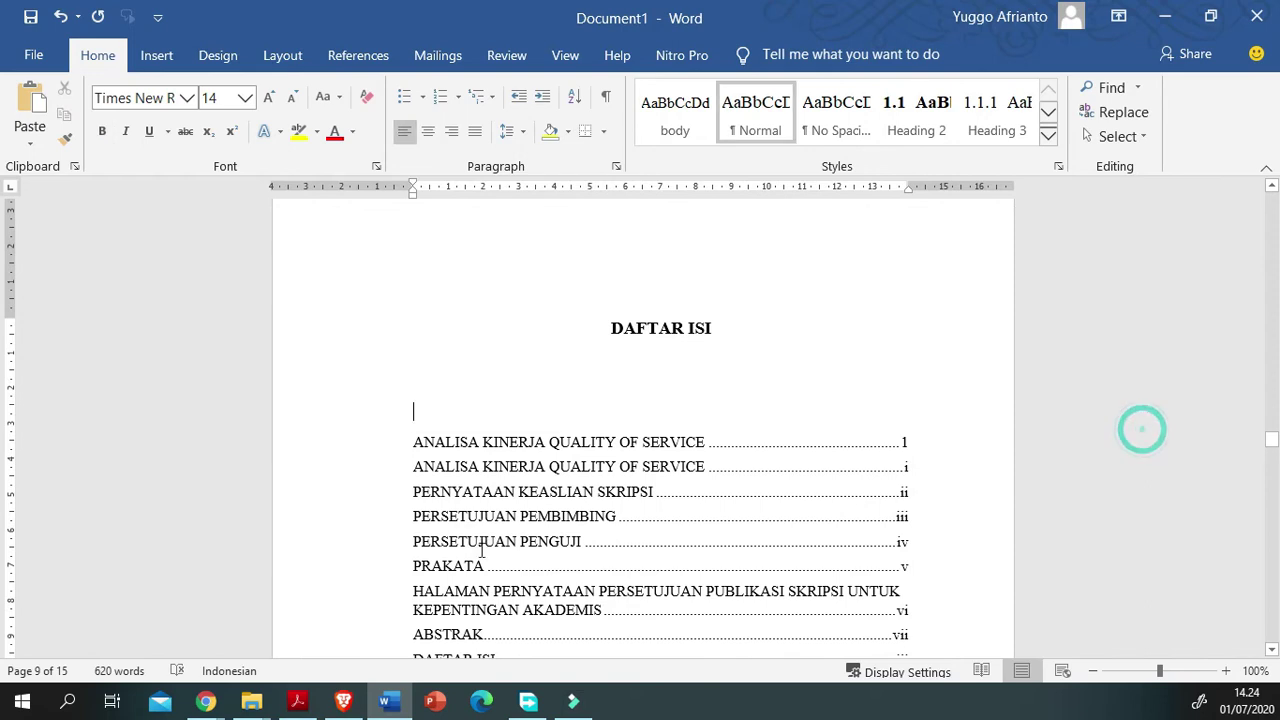
{"action": "left_click", "coordinate": [1120, 451]}
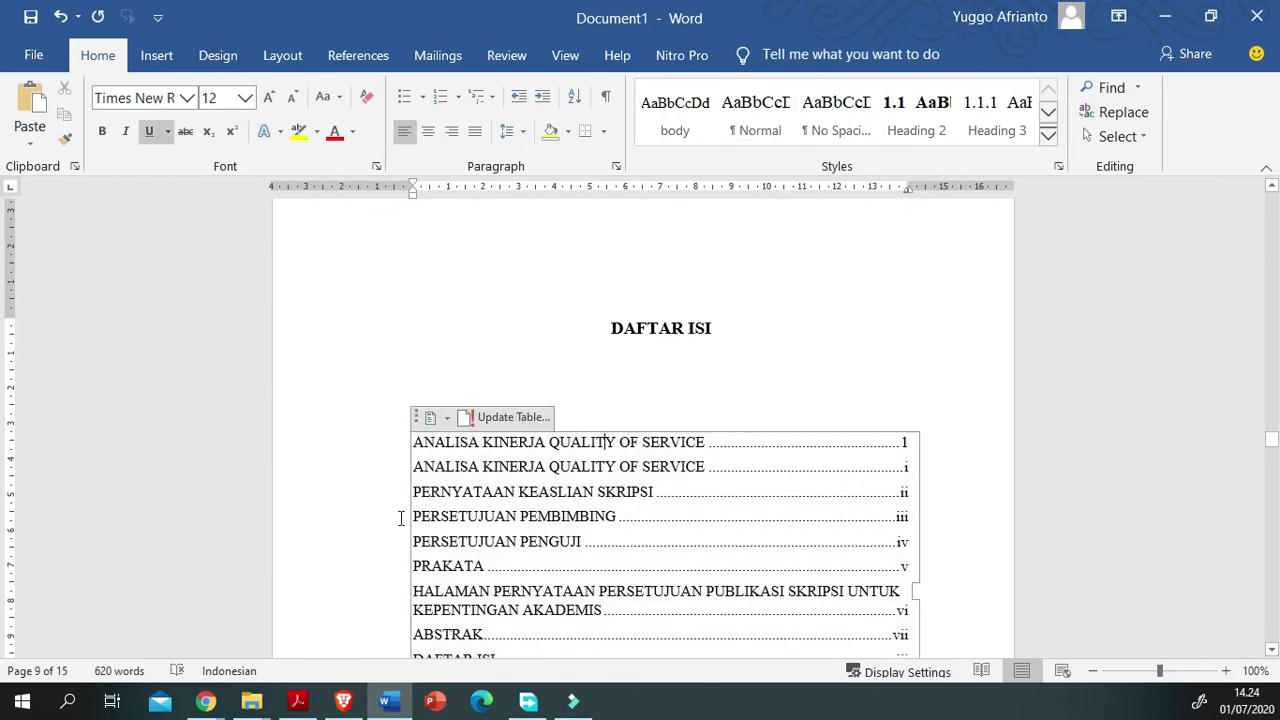
{"action": "scroll", "coordinate": [400, 518], "scroll_direction": "down", "scroll_amount": 3}
{"action": "scroll", "coordinate": [400, 518], "scroll_direction": "down", "scroll_amount": 2}
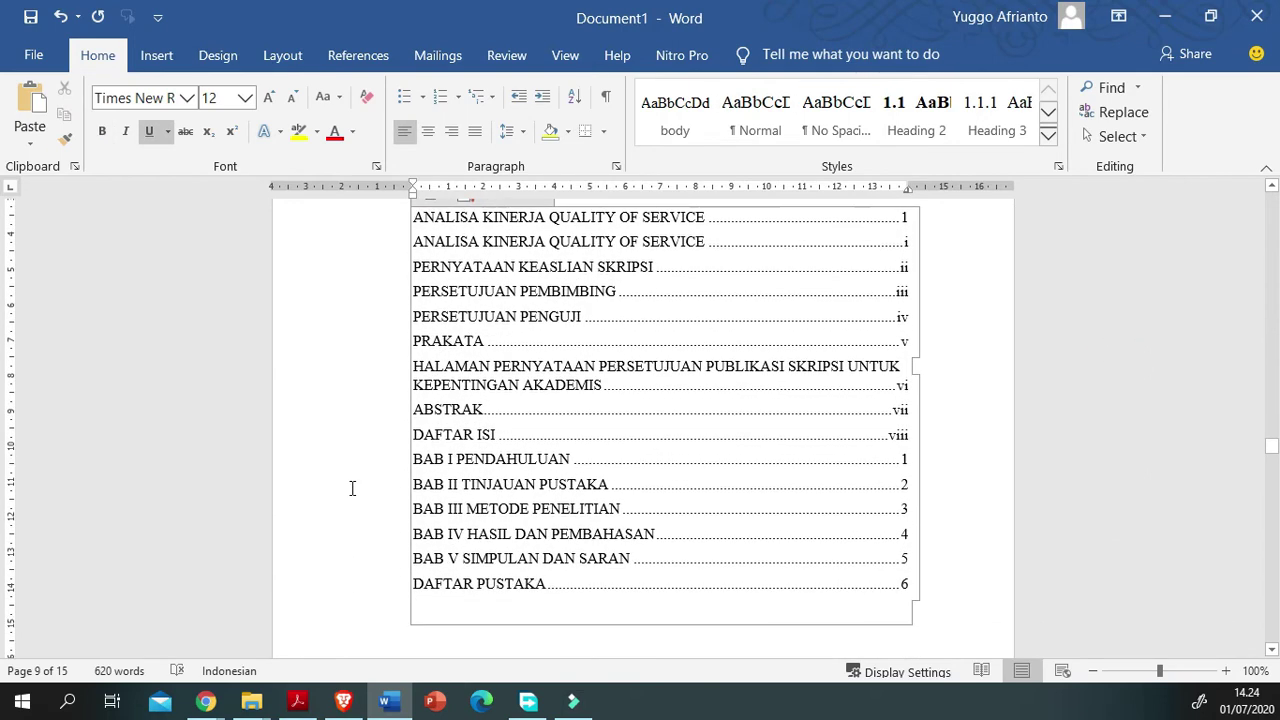
{"action": "scroll", "coordinate": [351, 489], "scroll_direction": "up", "scroll_amount": 3}
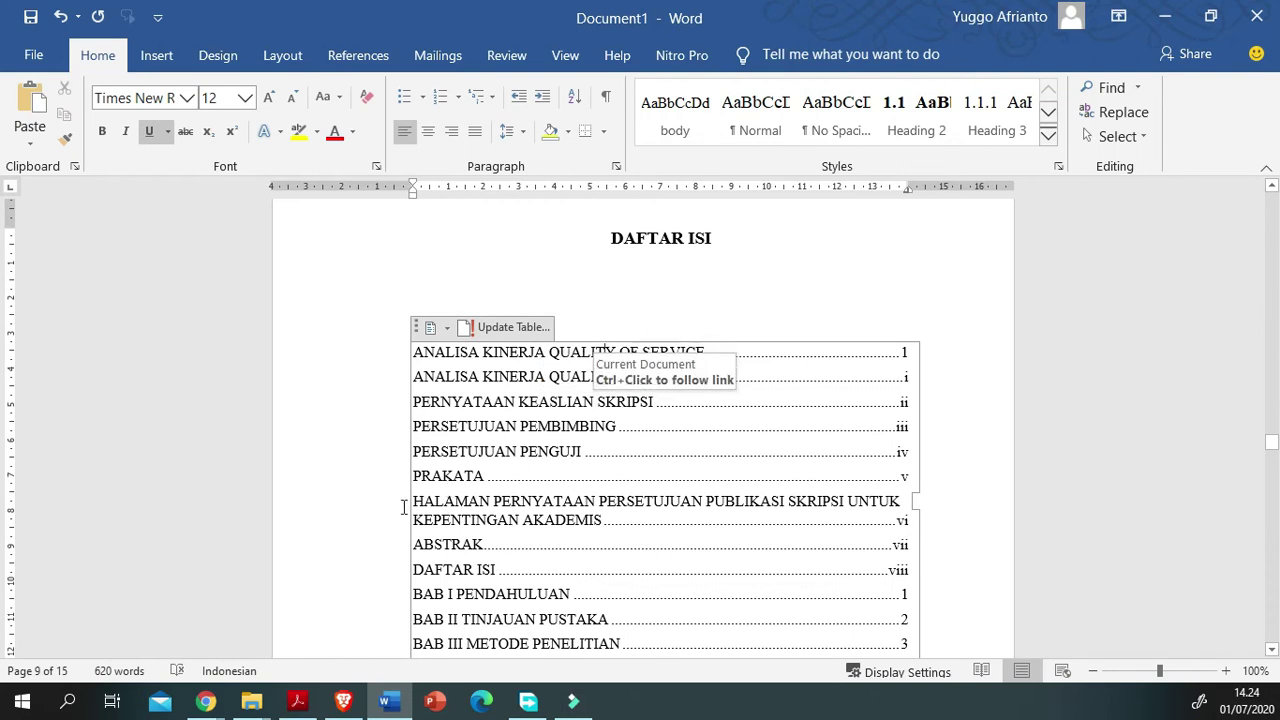
{"action": "scroll", "coordinate": [404, 508], "scroll_direction": "down", "scroll_amount": 2}
{"action": "scroll", "coordinate": [403, 470], "scroll_direction": "up", "scroll_amount": 1}
{"action": "left_click", "coordinate": [401, 422]}
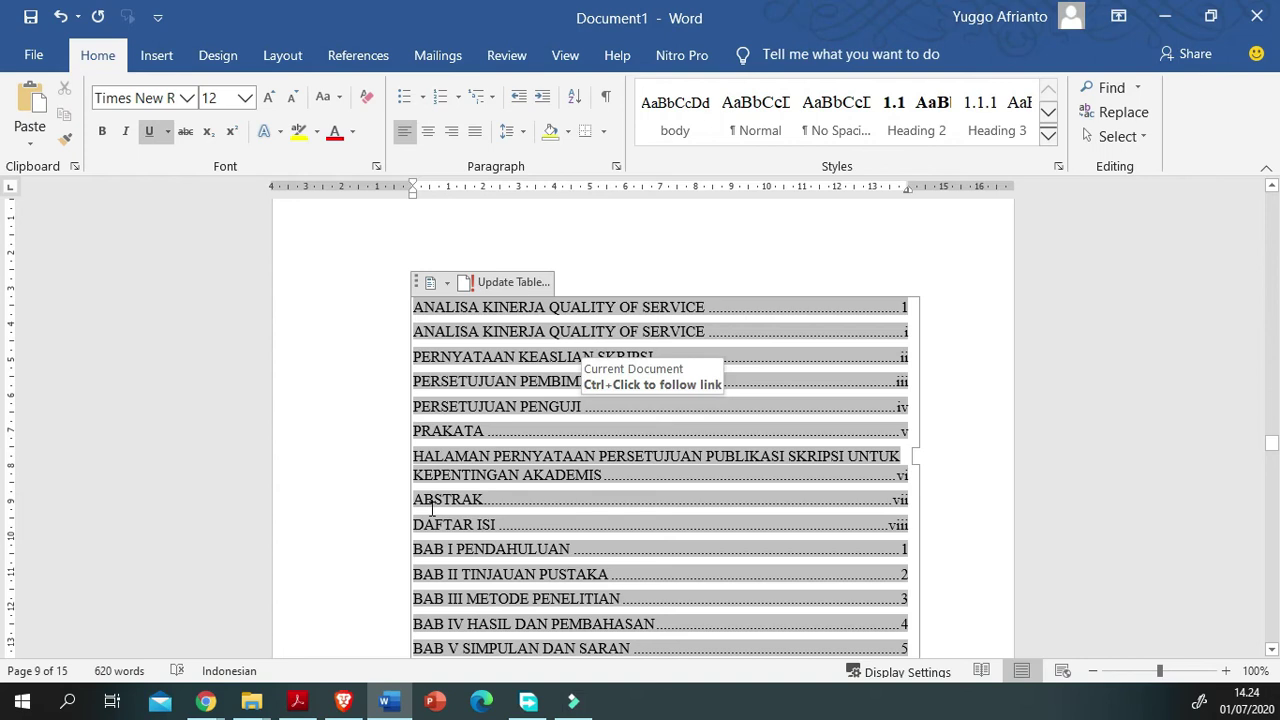
{"action": "key", "text": "Up"}
{"action": "key", "text": "Up"}
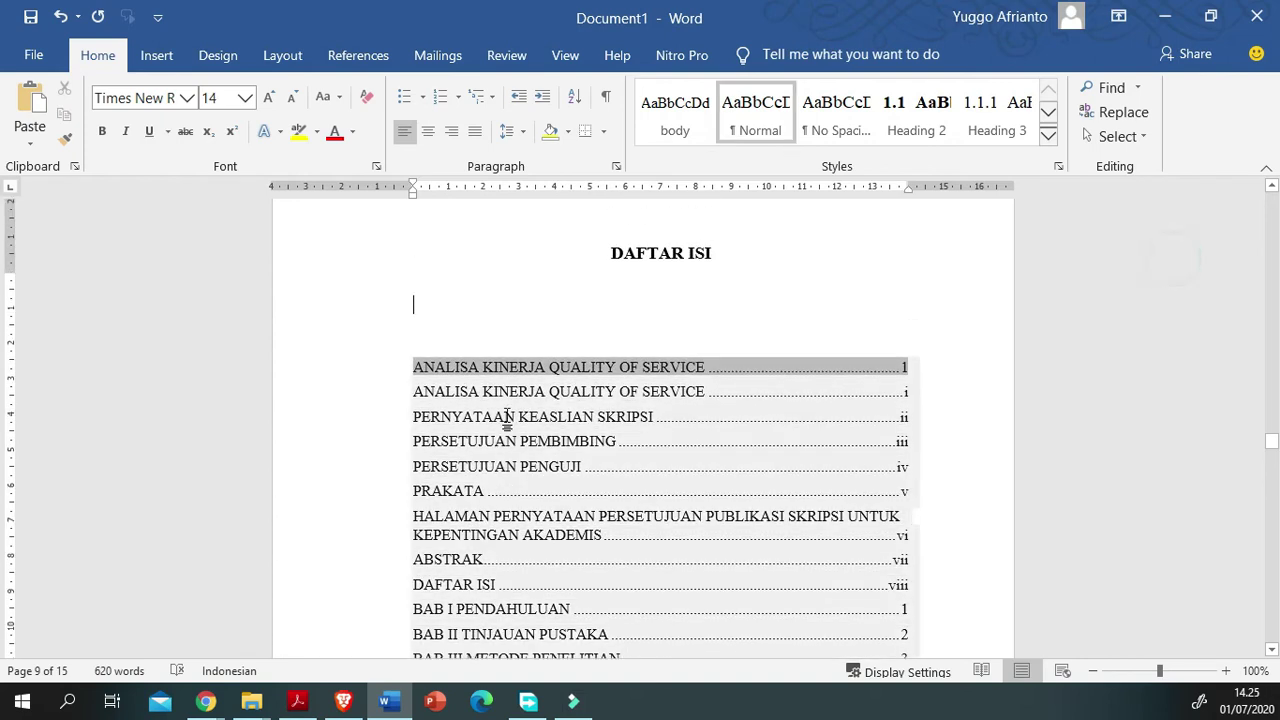
{"action": "scroll", "coordinate": [436, 542], "scroll_direction": "down", "scroll_amount": 8}
{"action": "scroll", "coordinate": [436, 542], "scroll_direction": "up", "scroll_amount": 7}
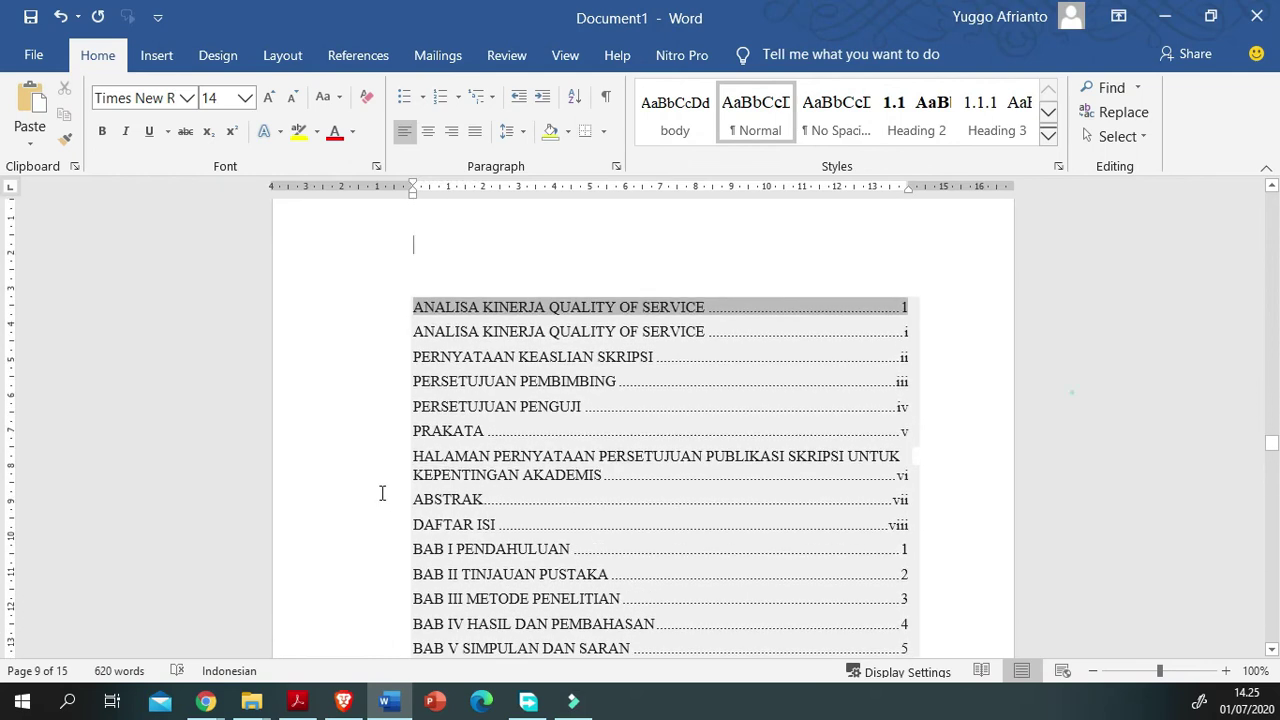
{"action": "key", "text": "Down"}
Step: Rebuild the entire table of contents with F9 and review the updated entries
{"action": "key", "text": "F9"}
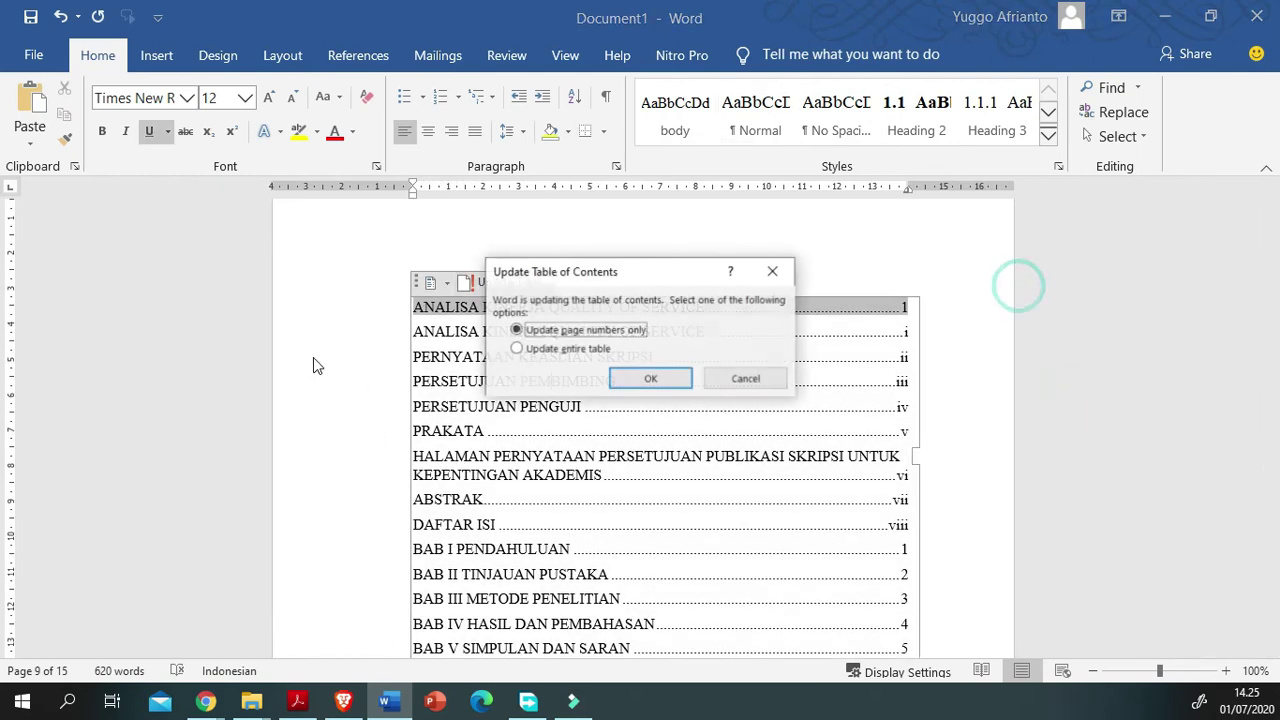
{"action": "key", "text": "Down"}
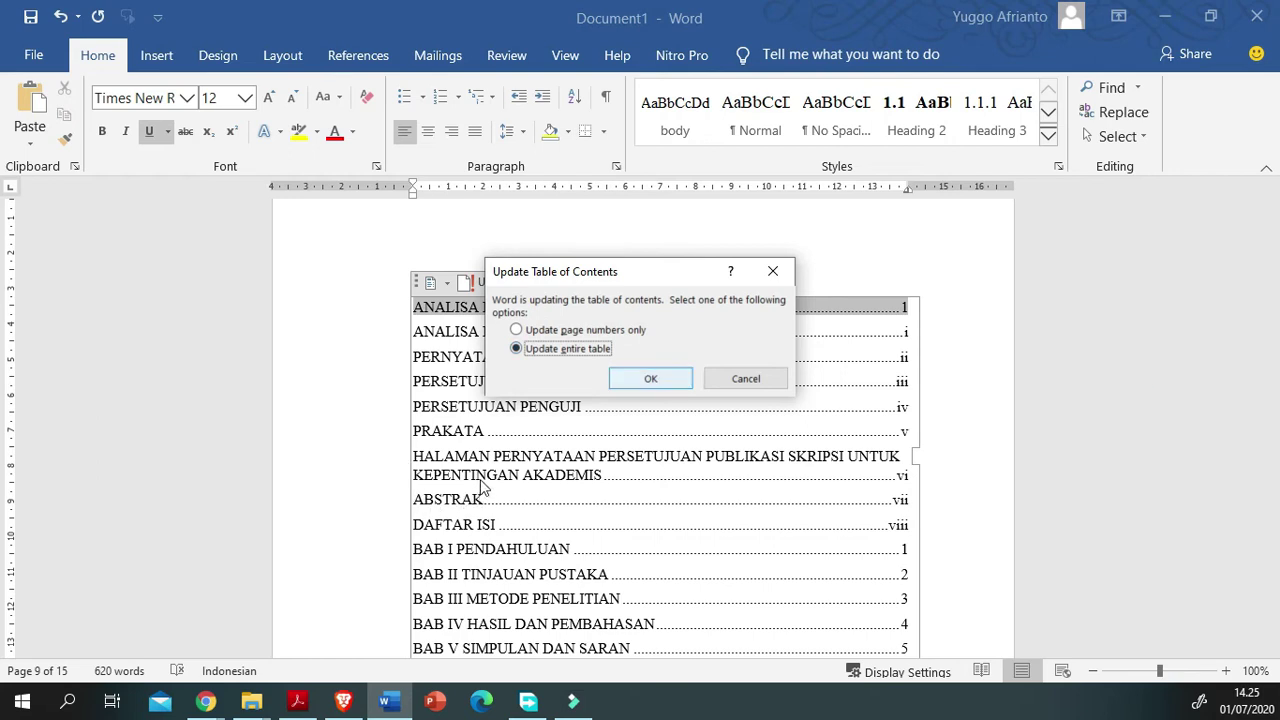
{"action": "key", "text": "Return"}
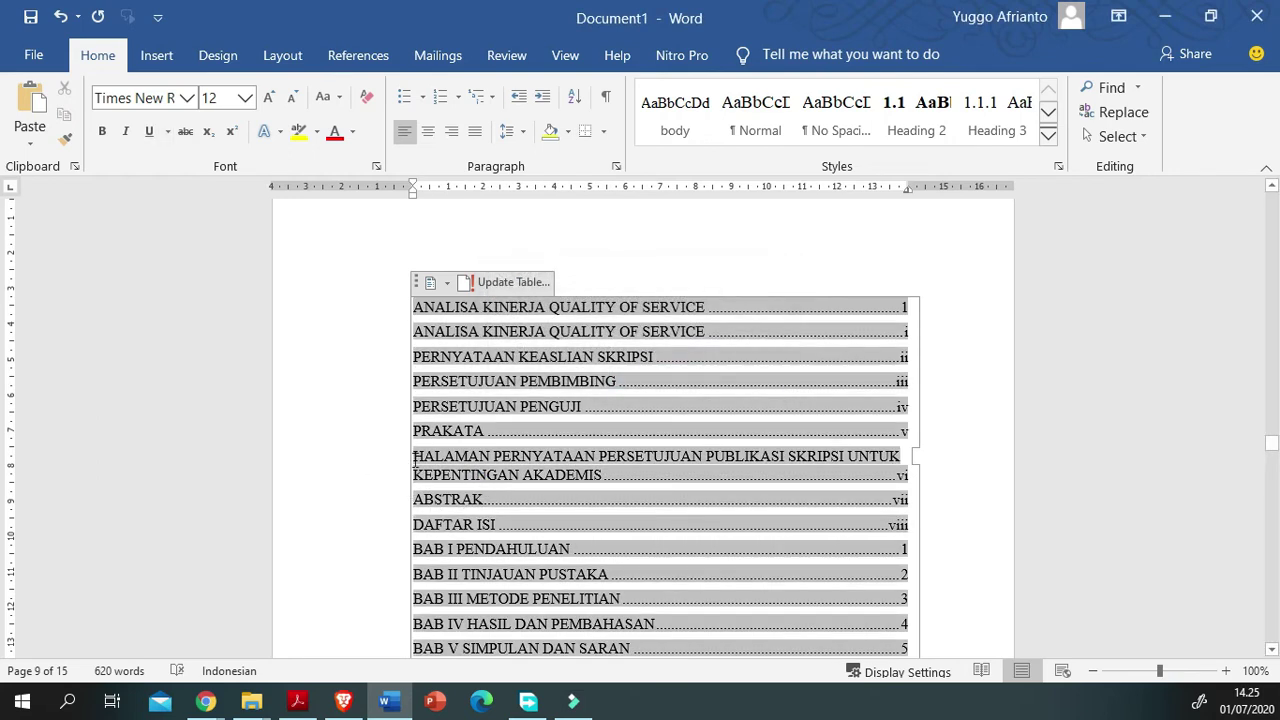
{"action": "scroll", "coordinate": [474, 490], "scroll_direction": "down", "scroll_amount": 3}
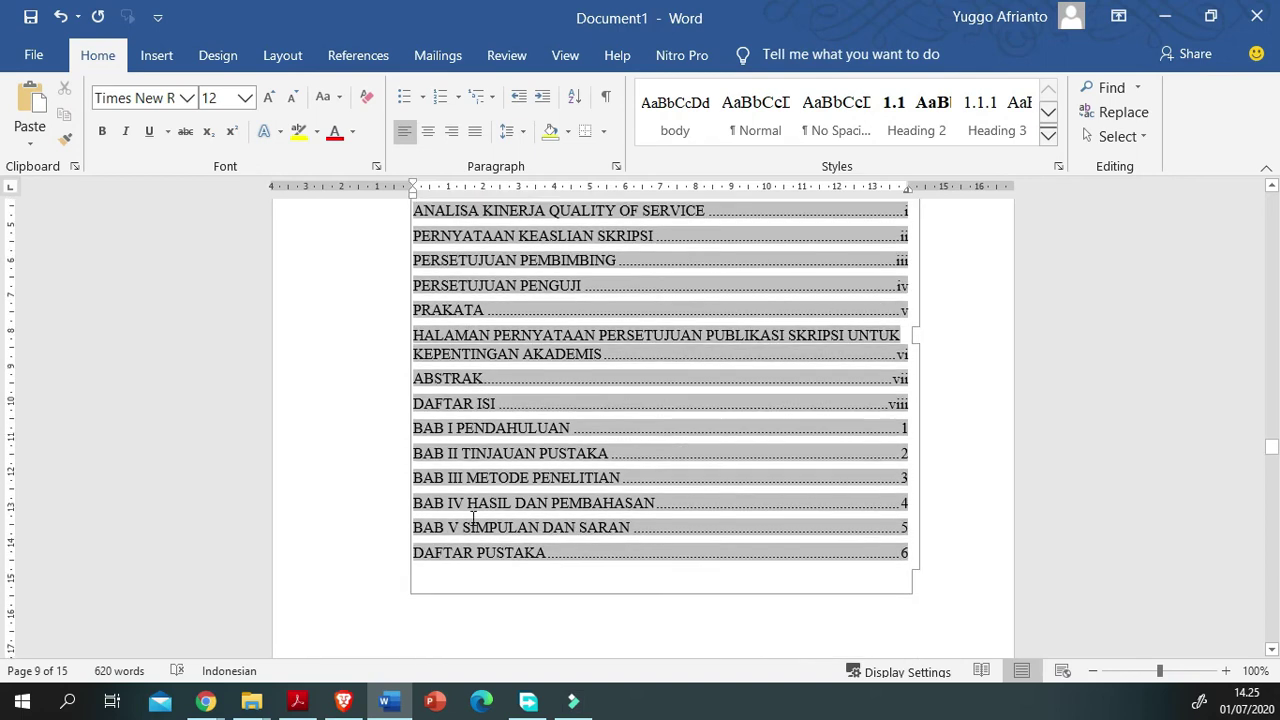
{"action": "scroll", "coordinate": [474, 518], "scroll_direction": "down", "scroll_amount": 9}
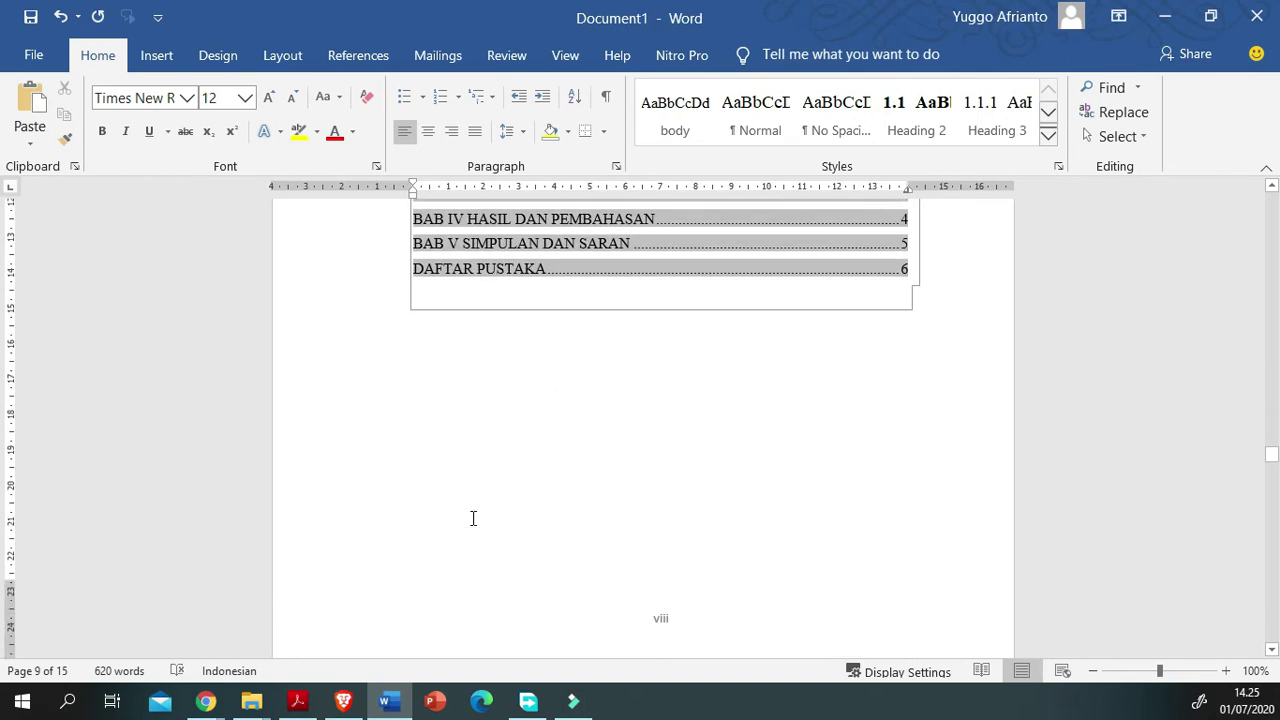
{"action": "scroll", "coordinate": [471, 517], "scroll_direction": "down", "scroll_amount": 5}
{"action": "scroll", "coordinate": [470, 520], "scroll_direction": "up", "scroll_amount": 7}
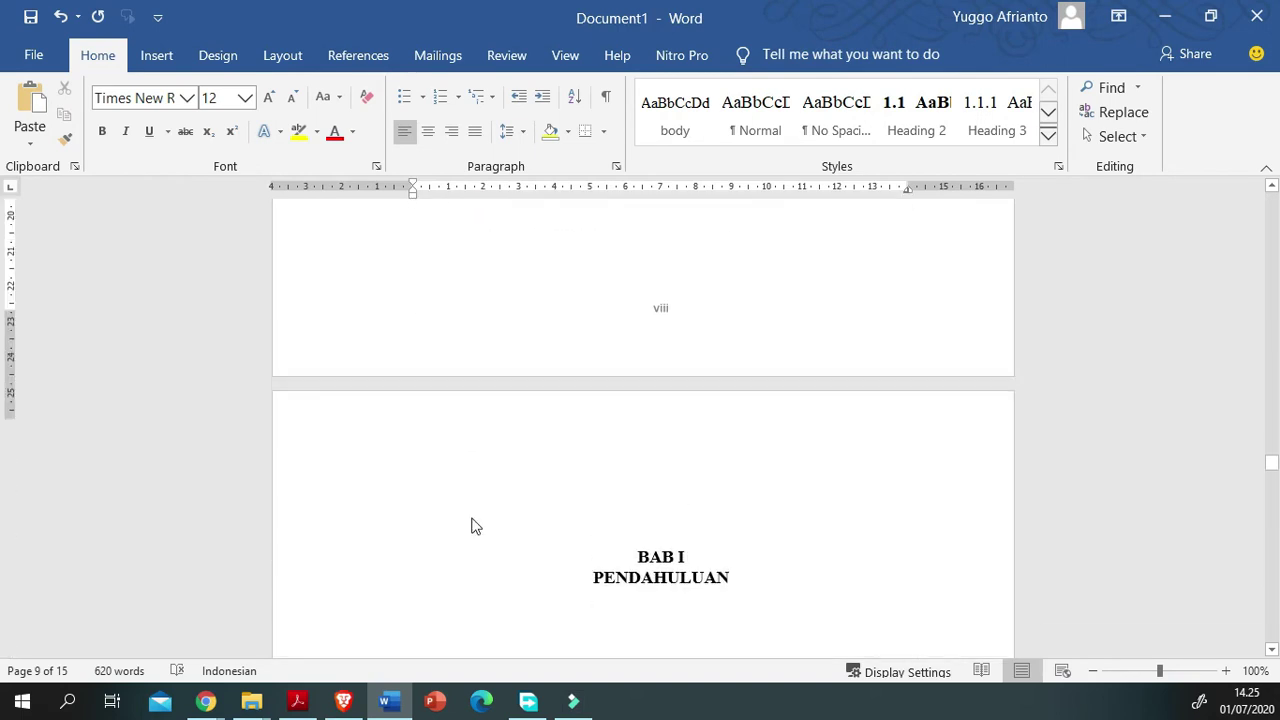
{"action": "left_click", "coordinate": [297, 700]}
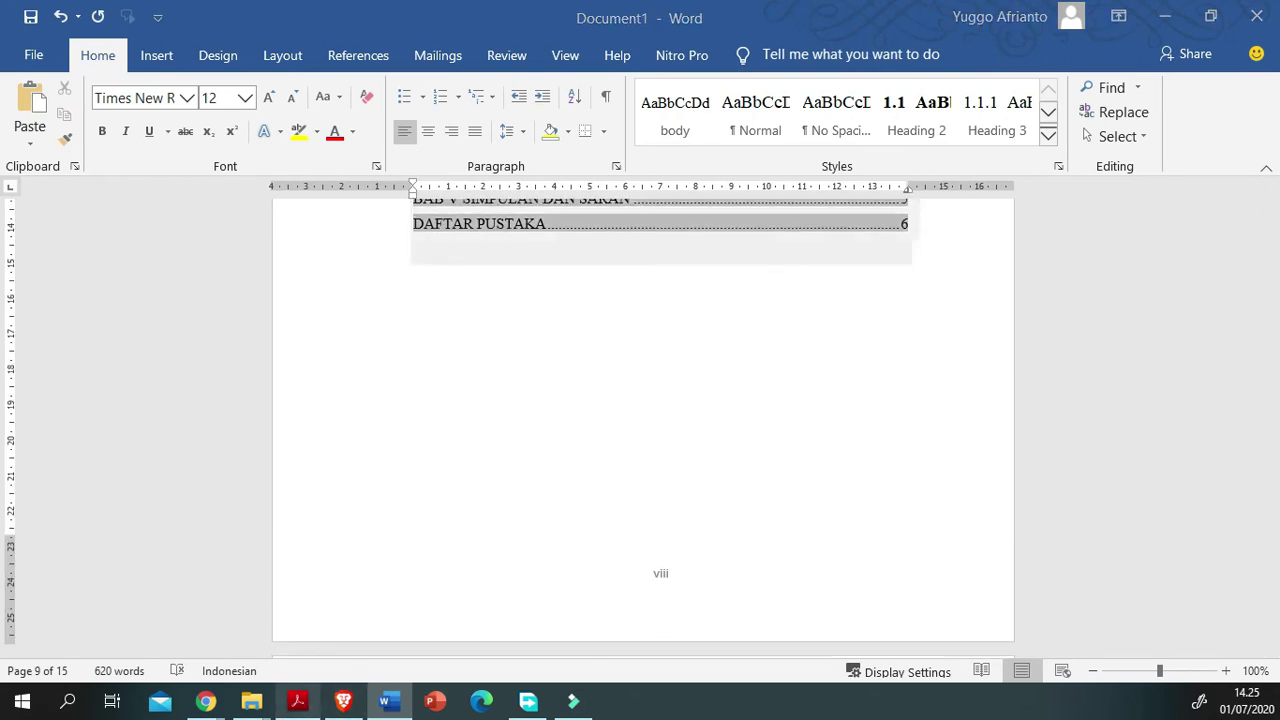
Step: In the guideline PDF, select the Bagian Awal list through Daftar Isi and read the chapter rules
{"action": "mouse_move", "coordinate": [205, 700]}
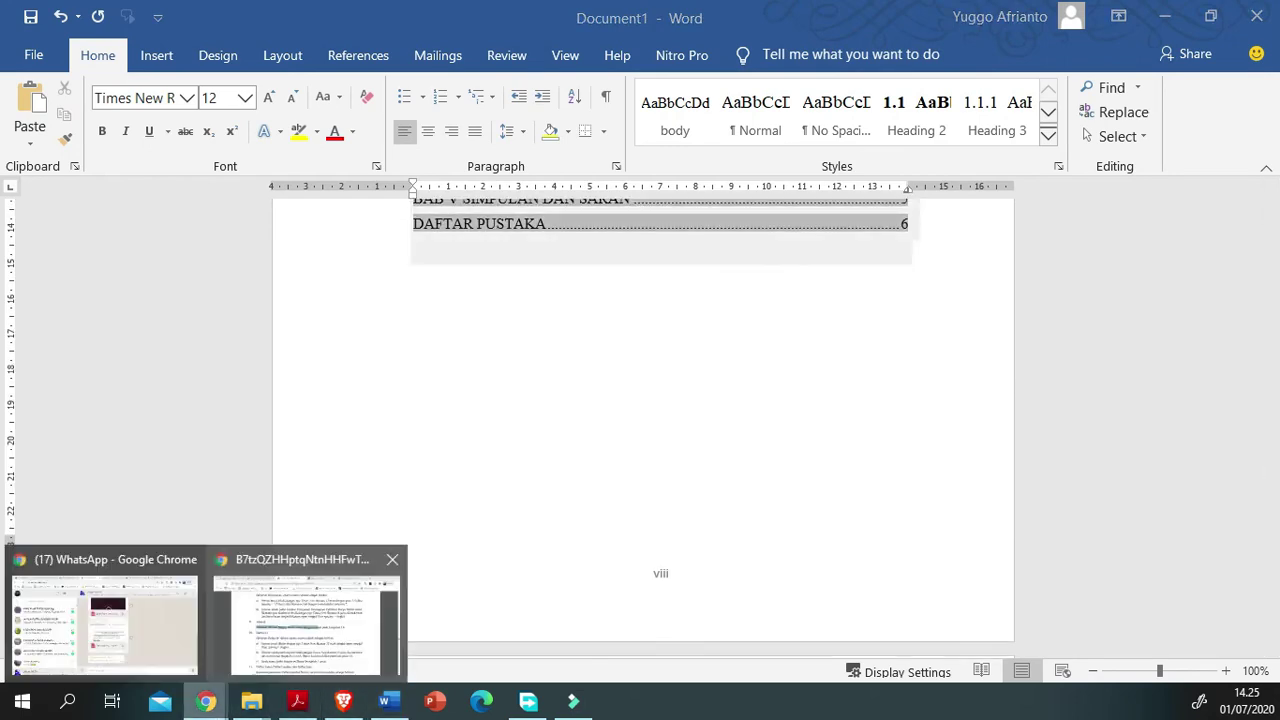
{"action": "left_click", "coordinate": [269, 598]}
{"action": "scroll", "coordinate": [269, 598], "scroll_direction": "up", "scroll_amount": 15}
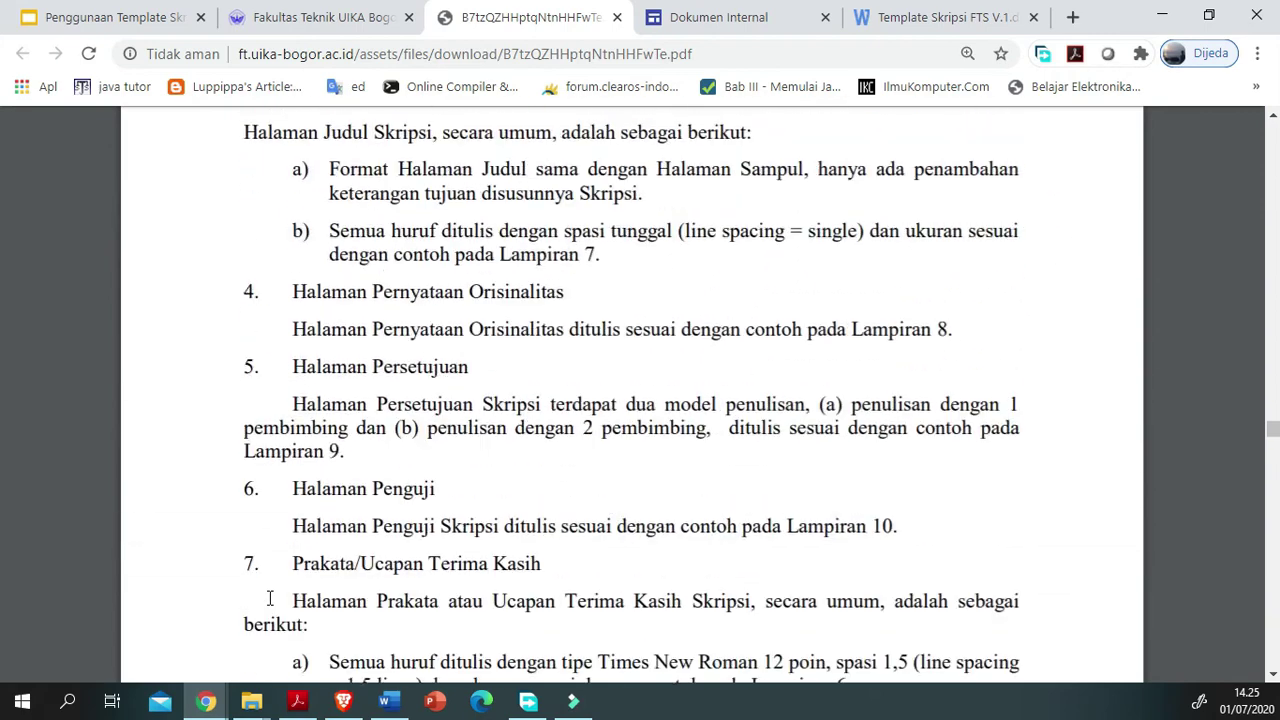
{"action": "scroll", "coordinate": [269, 598], "scroll_direction": "up", "scroll_amount": 10}
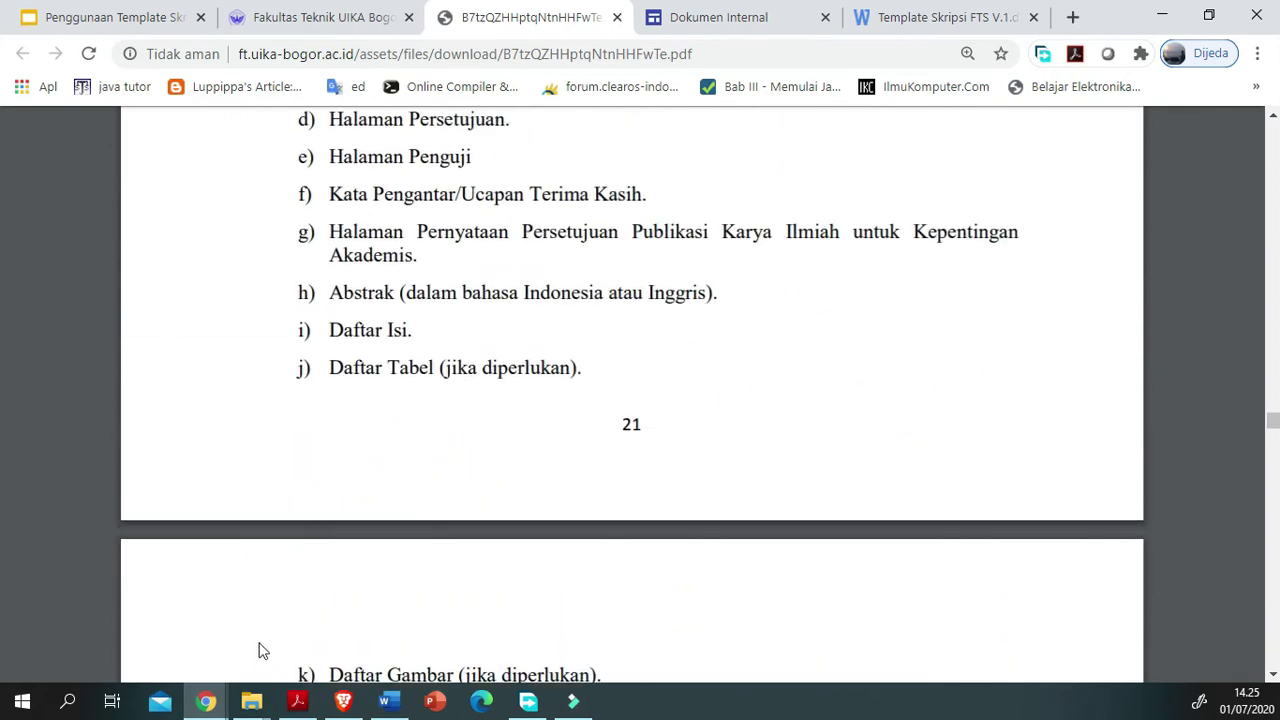
{"action": "left_click_drag", "start_coordinate": [294, 277], "coordinate": [217, 563]}
{"action": "scroll", "coordinate": [217, 563], "scroll_direction": "down", "scroll_amount": 4}
{"action": "left_click_drag", "start_coordinate": [246, 375], "coordinate": [228, 293]}
{"action": "scroll", "coordinate": [186, 371], "scroll_direction": "up", "scroll_amount": 4}
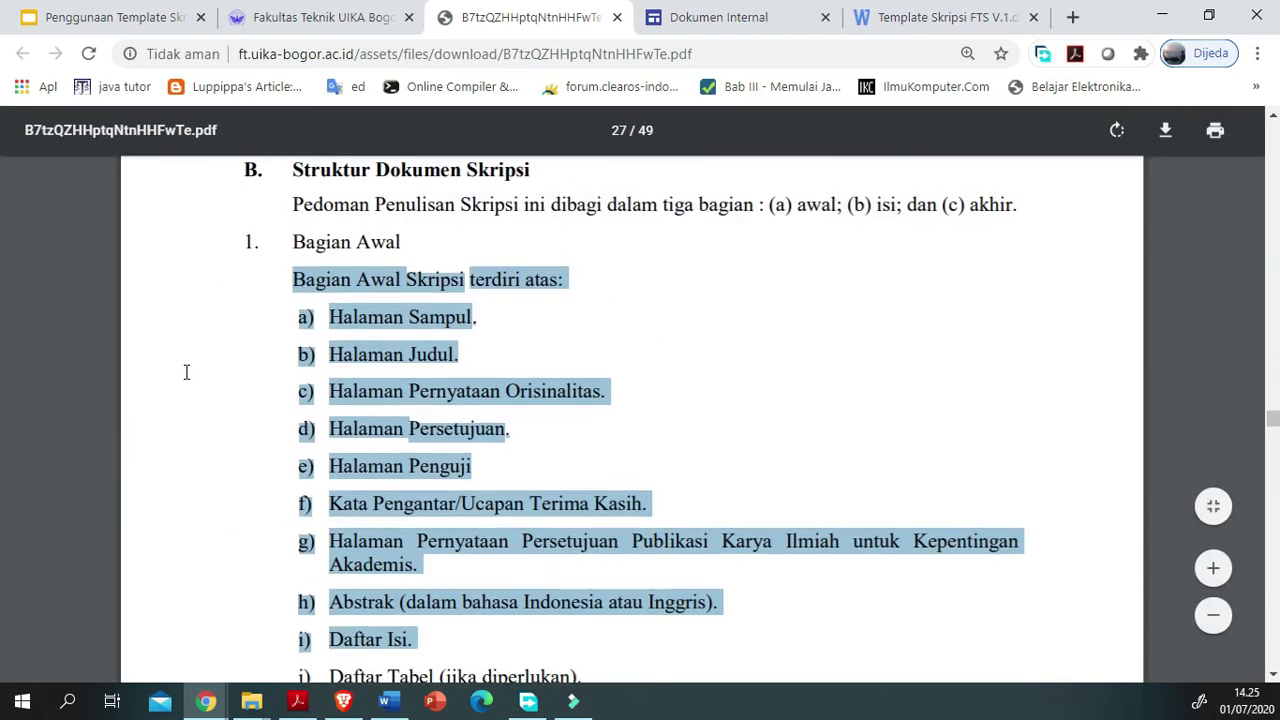
{"action": "scroll", "coordinate": [203, 549], "scroll_direction": "down", "scroll_amount": 1}
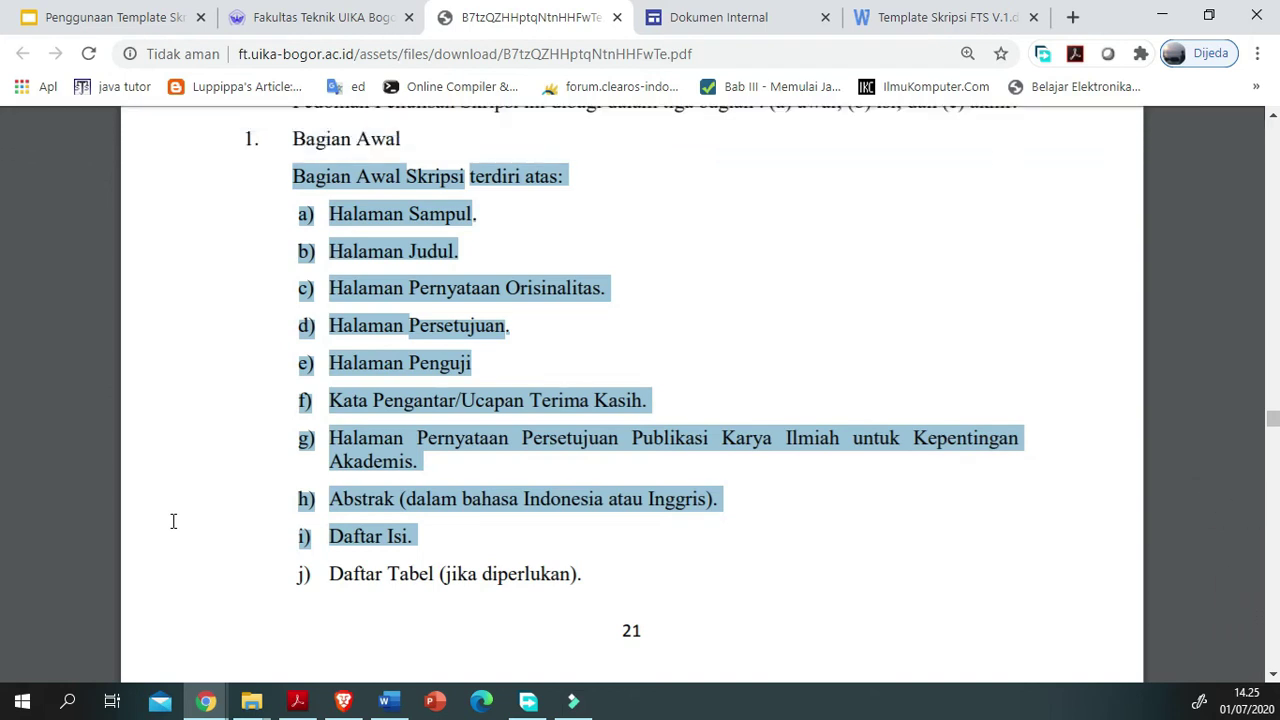
{"action": "scroll", "coordinate": [175, 528], "scroll_direction": "down", "scroll_amount": 5}
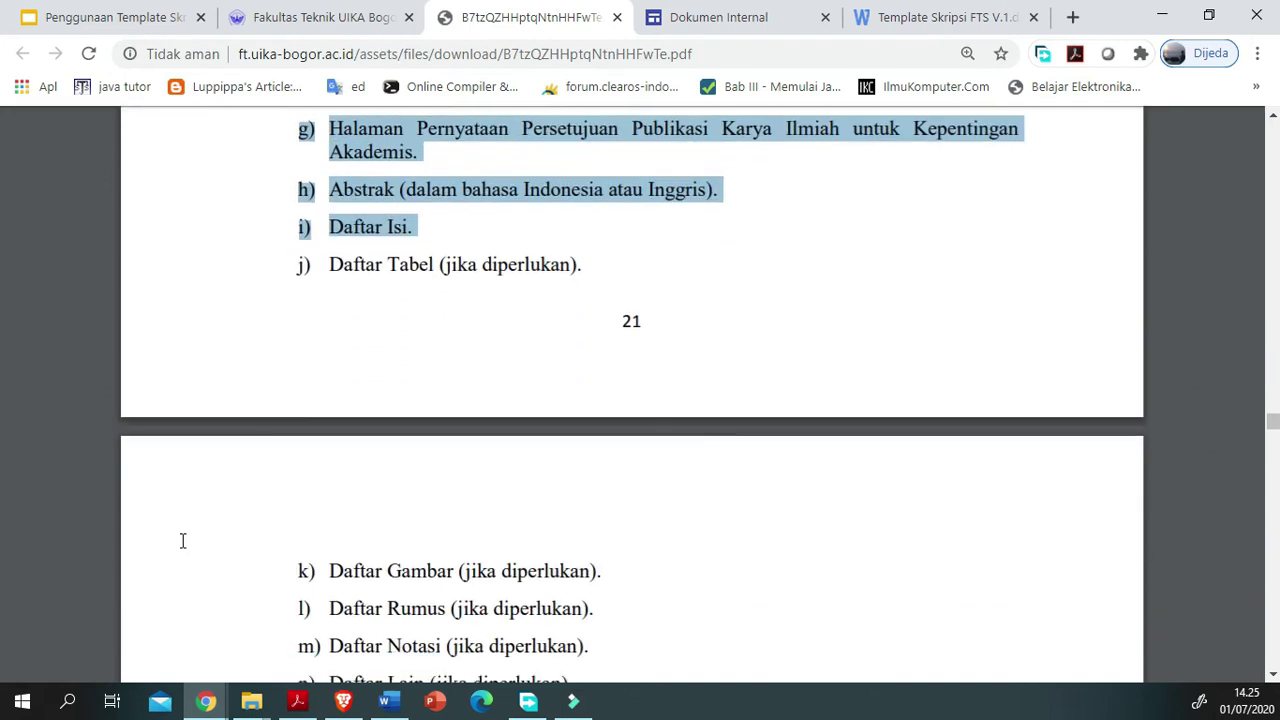
{"action": "scroll", "coordinate": [183, 541], "scroll_direction": "down", "scroll_amount": 2}
{"action": "scroll", "coordinate": [183, 541], "scroll_direction": "down", "scroll_amount": 15}
{"action": "scroll", "coordinate": [183, 541], "scroll_direction": "down", "scroll_amount": 15}
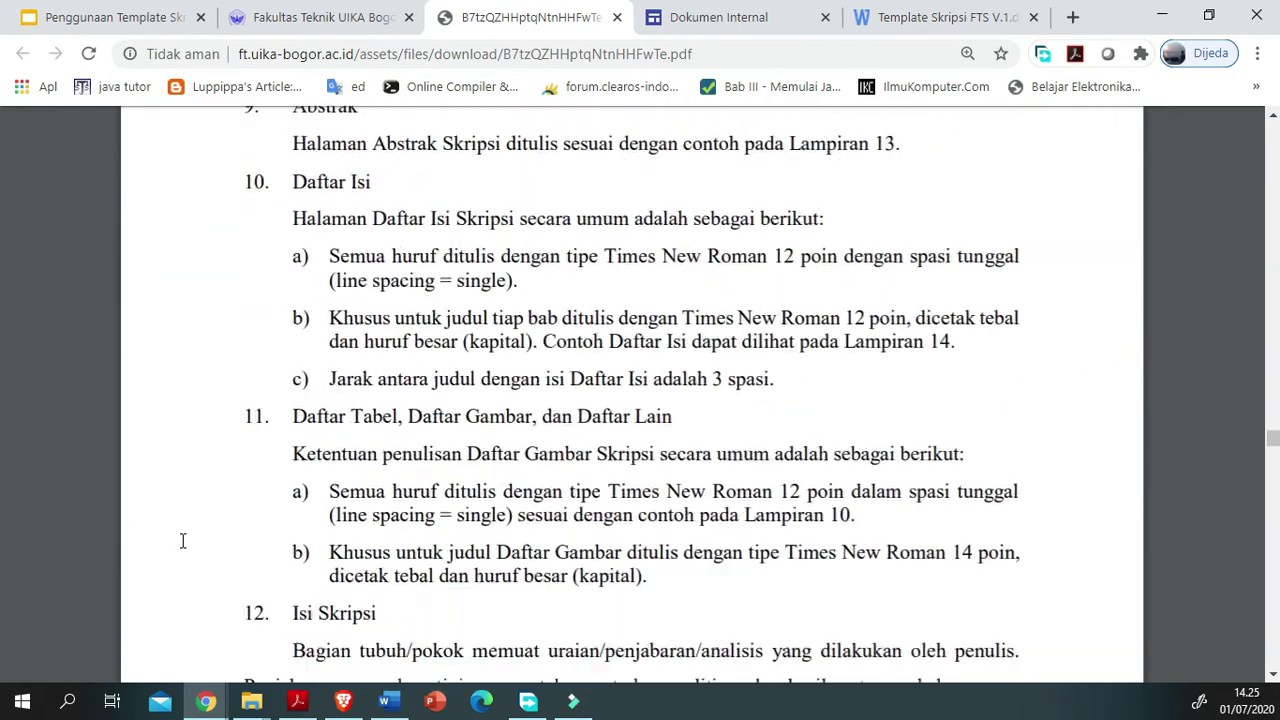
{"action": "scroll", "coordinate": [183, 541], "scroll_direction": "up", "scroll_amount": 1}
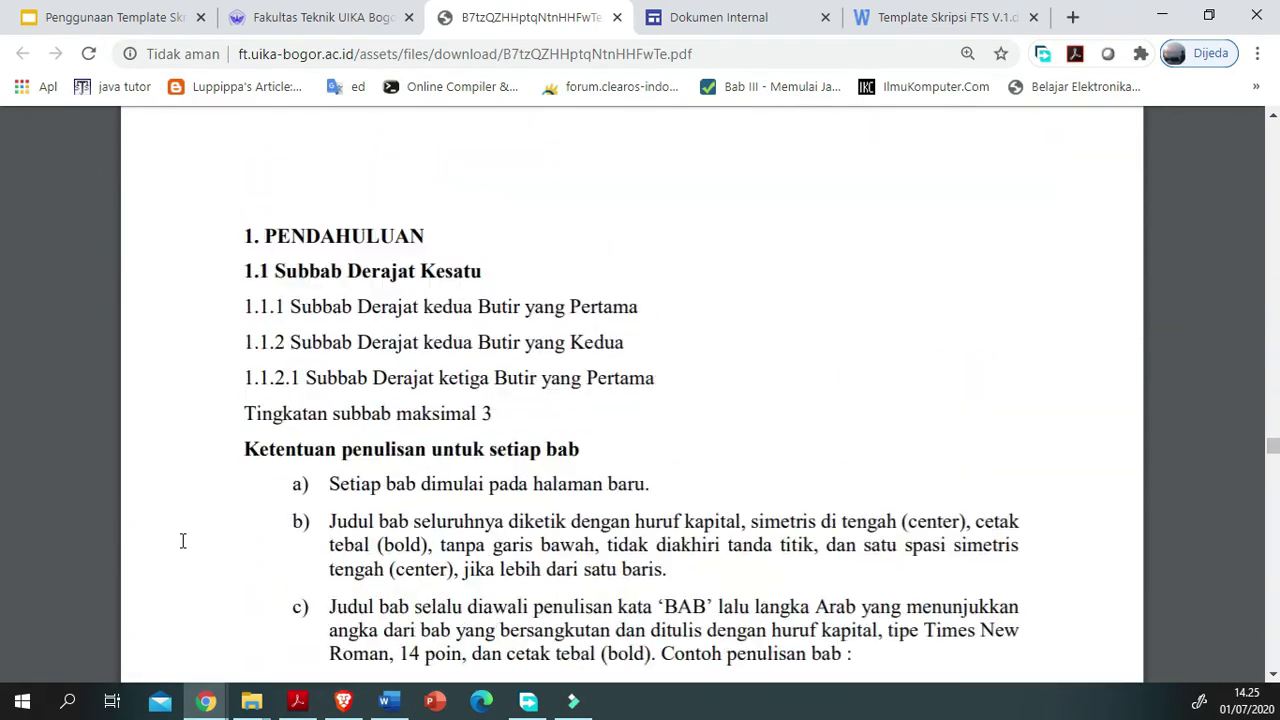
{"action": "scroll", "coordinate": [183, 541], "scroll_direction": "down", "scroll_amount": 3}
{"action": "scroll", "coordinate": [183, 541], "scroll_direction": "up", "scroll_amount": 3}
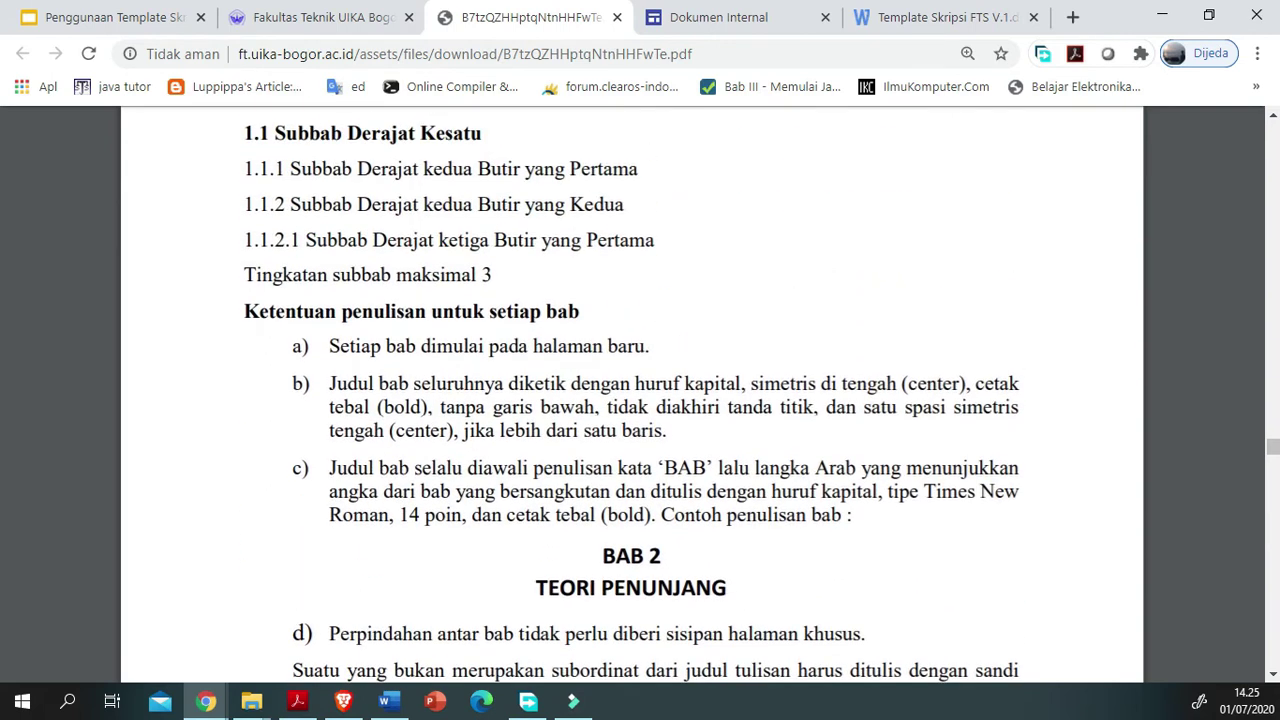
Step: Return to Word and place the caret below the BAB I heading
{"action": "left_click", "coordinate": [389, 700]}
{"action": "scroll", "coordinate": [440, 553], "scroll_direction": "down", "scroll_amount": 2}
{"action": "scroll", "coordinate": [440, 553], "scroll_direction": "down", "scroll_amount": 5}
{"action": "left_click_drag", "start_coordinate": [487, 349], "coordinate": [580, 388]}
Step: Check the blank lines under the BAB I and BAB II chapter headings
{"action": "left_click", "coordinate": [284, 440]}
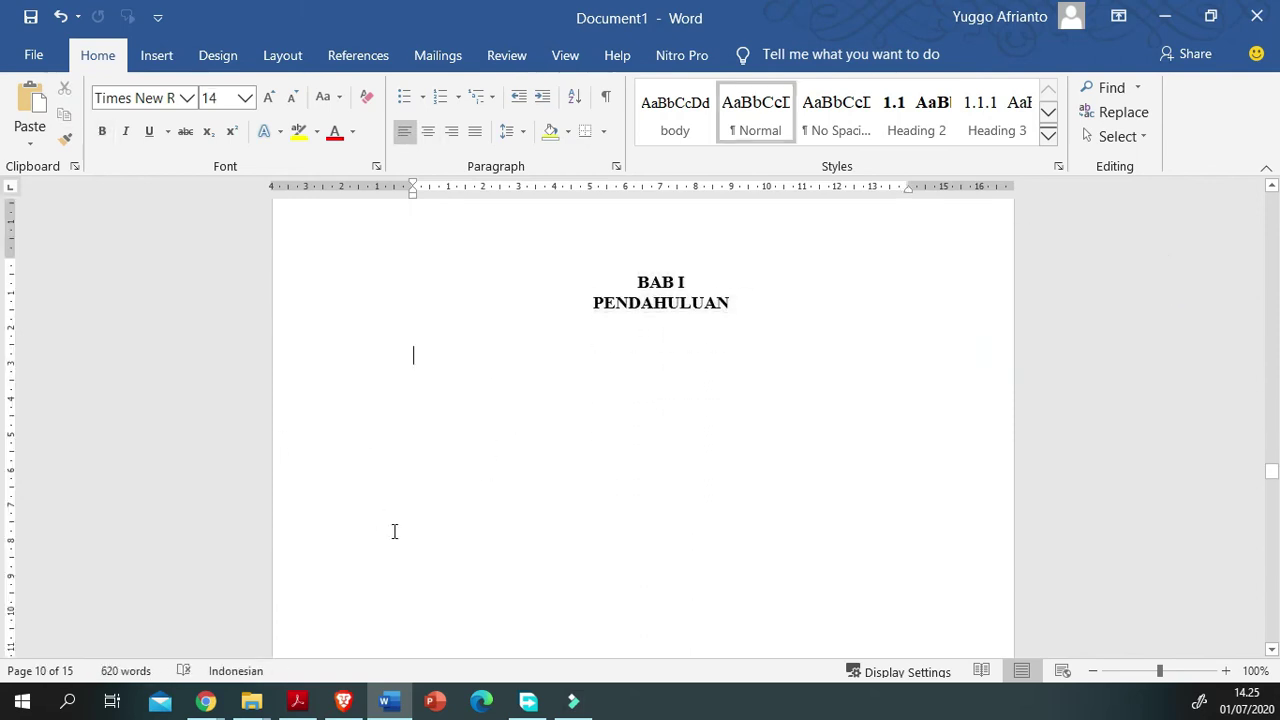
{"action": "scroll", "coordinate": [532, 409], "scroll_direction": "down", "scroll_amount": 2}
{"action": "scroll", "coordinate": [532, 409], "scroll_direction": "down", "scroll_amount": 15}
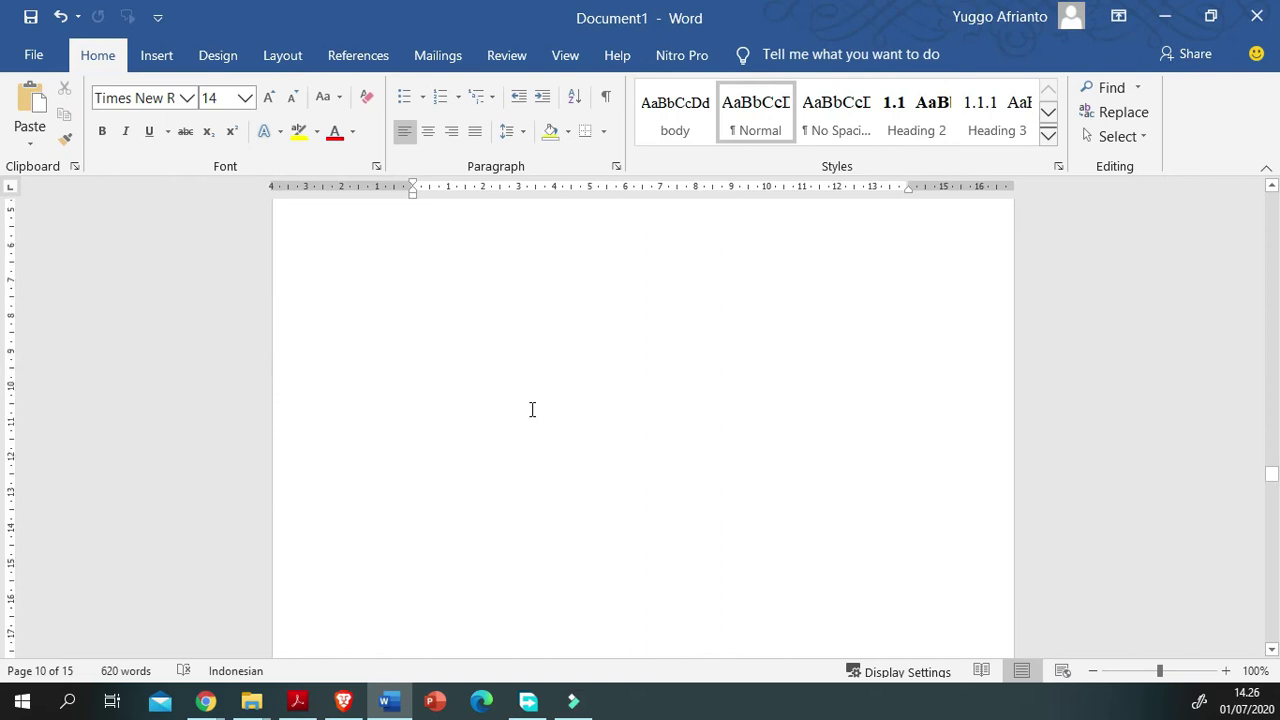
{"action": "left_click", "coordinate": [501, 542]}
{"action": "left_click", "coordinate": [349, 657]}
{"action": "left_click", "coordinate": [257, 643]}
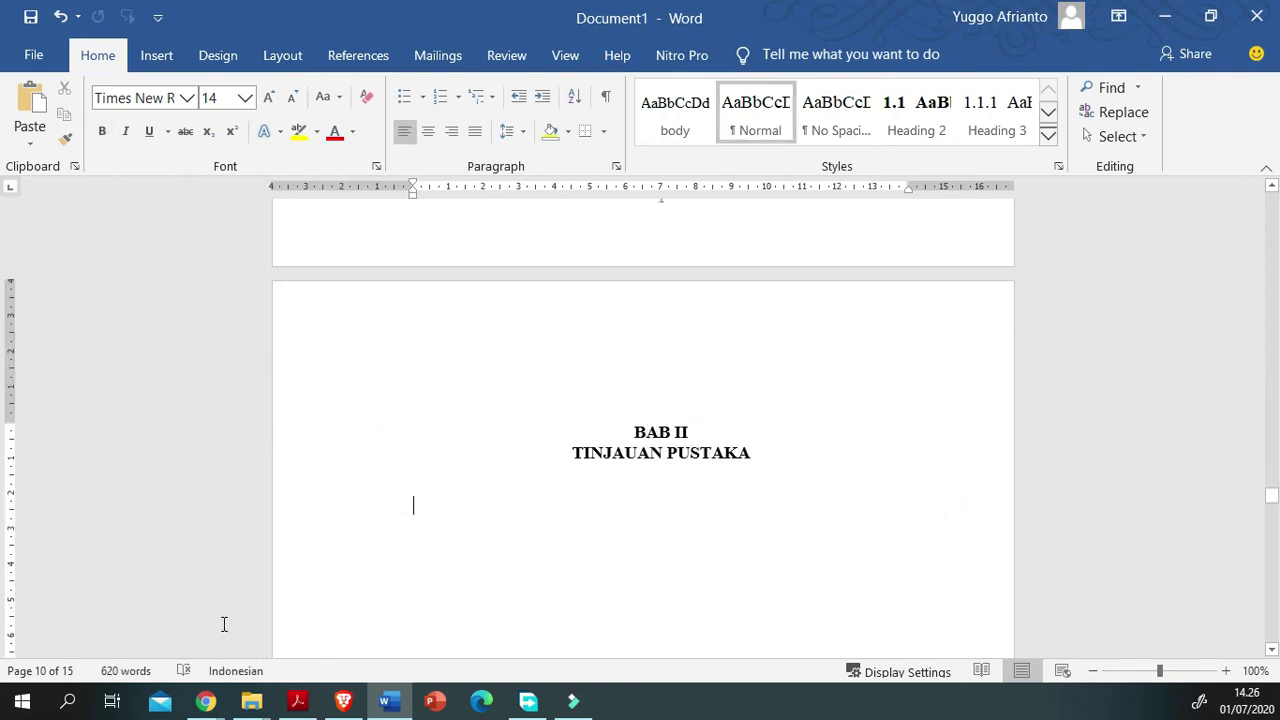
Step: Scroll from BAB III METODE PENELITIAN back up to the BAB I PENDAHULUAN page
{"action": "scroll", "coordinate": [529, 569], "scroll_direction": "down", "scroll_amount": 20}
{"action": "scroll", "coordinate": [300, 585], "scroll_direction": "down", "scroll_amount": 3}
{"action": "scroll", "coordinate": [306, 578], "scroll_direction": "down", "scroll_amount": 3}
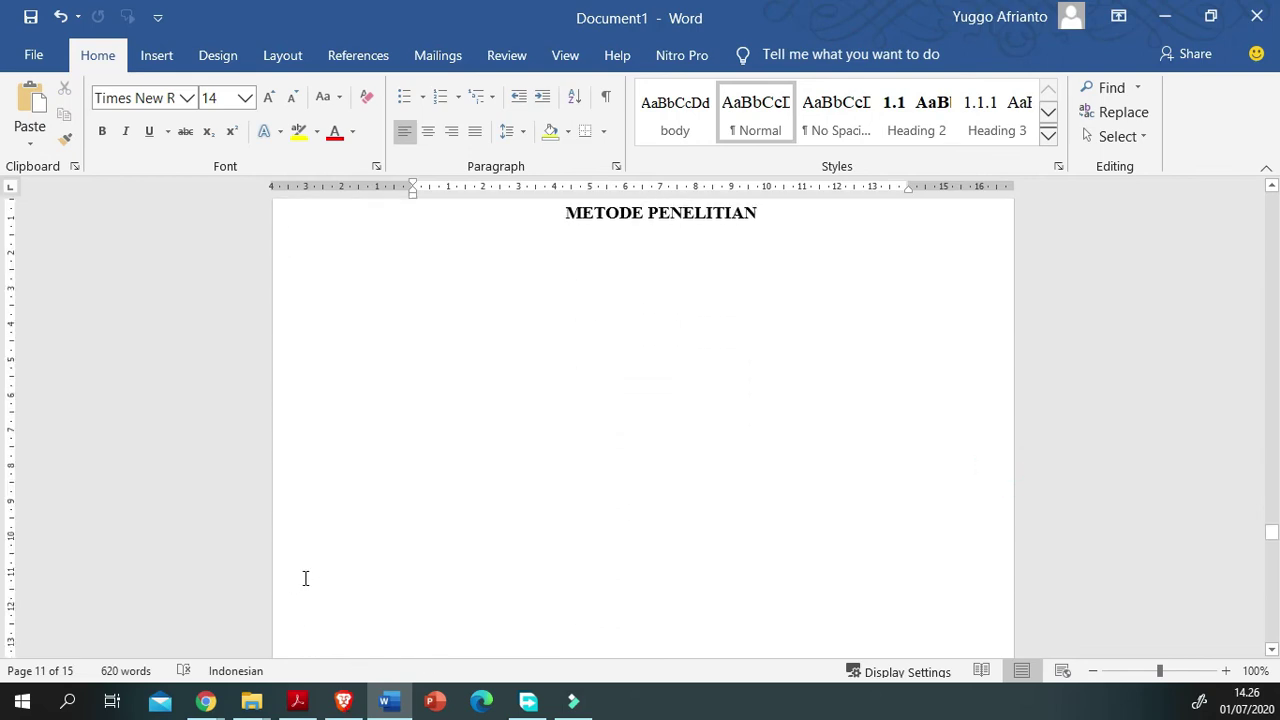
{"action": "scroll", "coordinate": [306, 578], "scroll_direction": "up", "scroll_amount": 4}
{"action": "scroll", "coordinate": [557, 571], "scroll_direction": "down", "scroll_amount": 8}
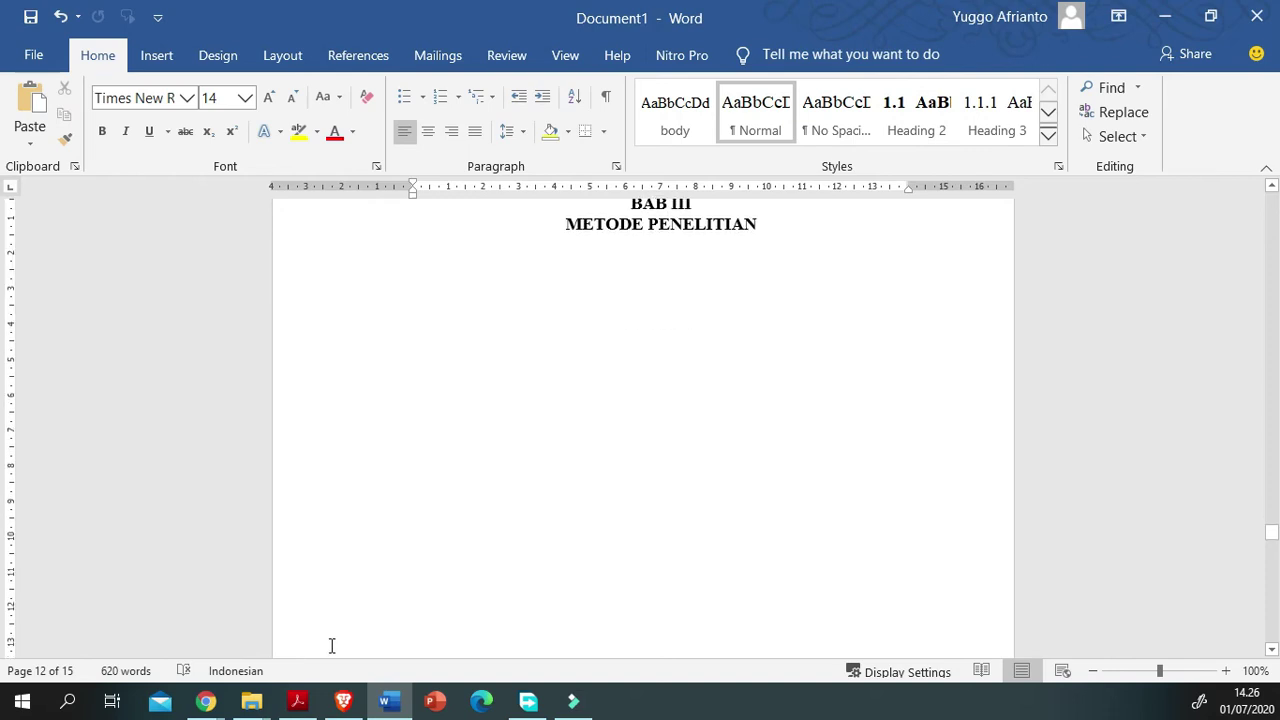
{"action": "scroll", "coordinate": [331, 645], "scroll_direction": "up", "scroll_amount": 10}
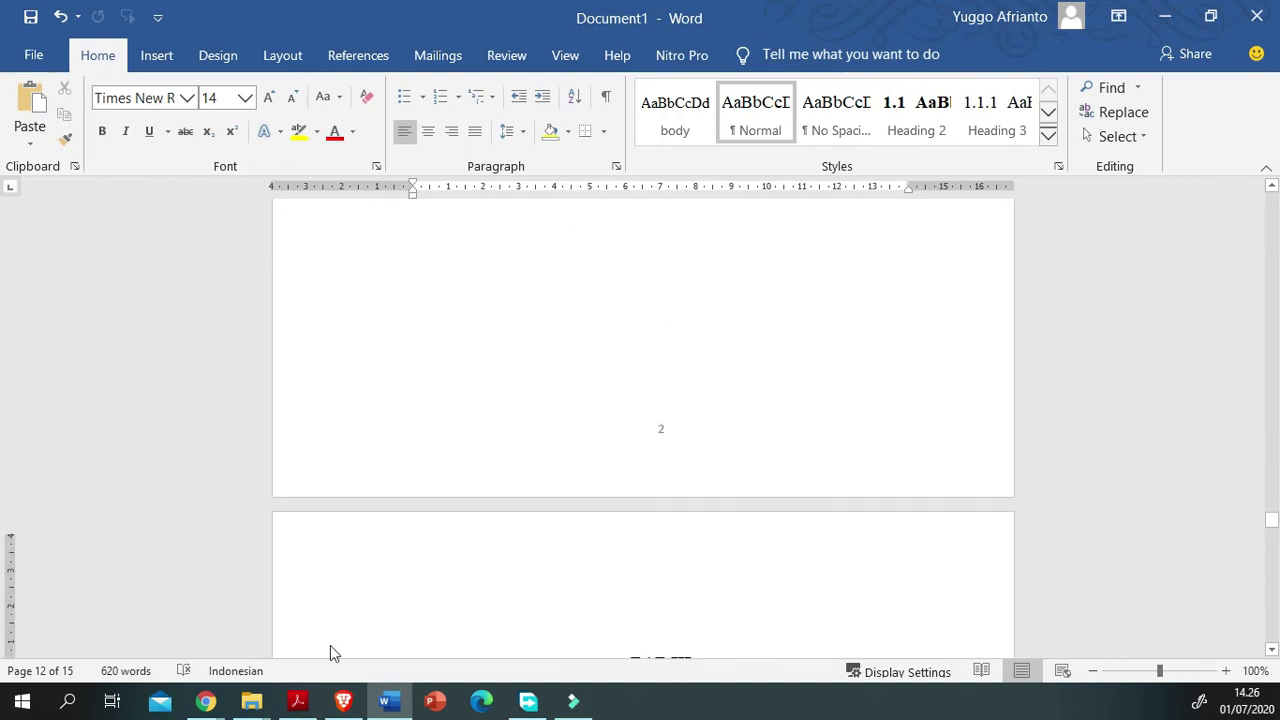
{"action": "scroll", "coordinate": [331, 645], "scroll_direction": "up", "scroll_amount": 12}
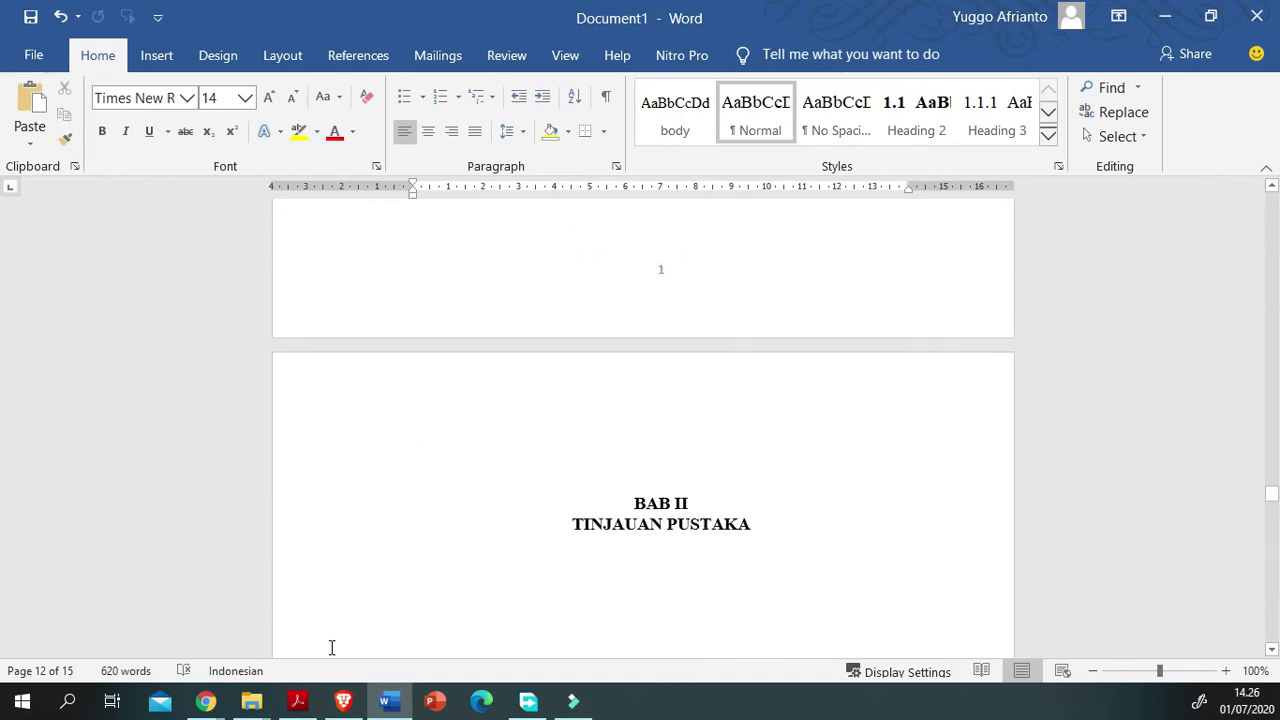
{"action": "scroll", "coordinate": [331, 647], "scroll_direction": "up", "scroll_amount": 12}
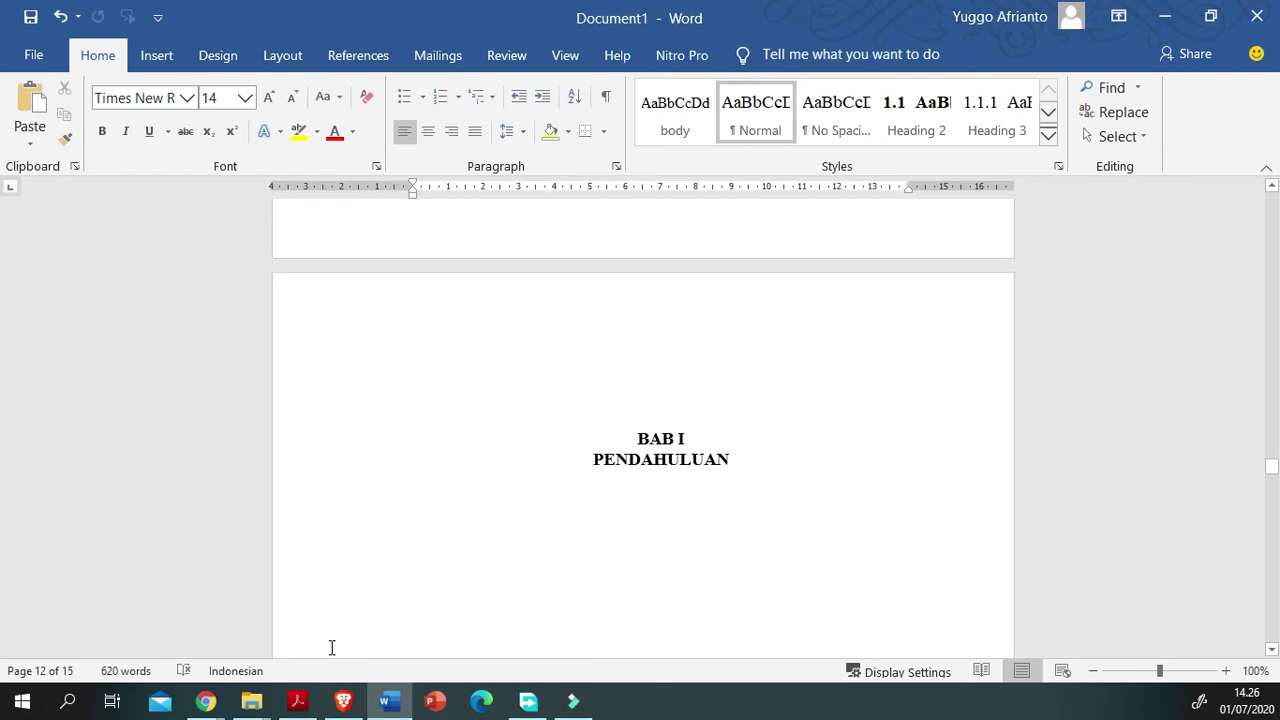
{"action": "scroll", "coordinate": [563, 466], "scroll_direction": "down", "scroll_amount": 2}
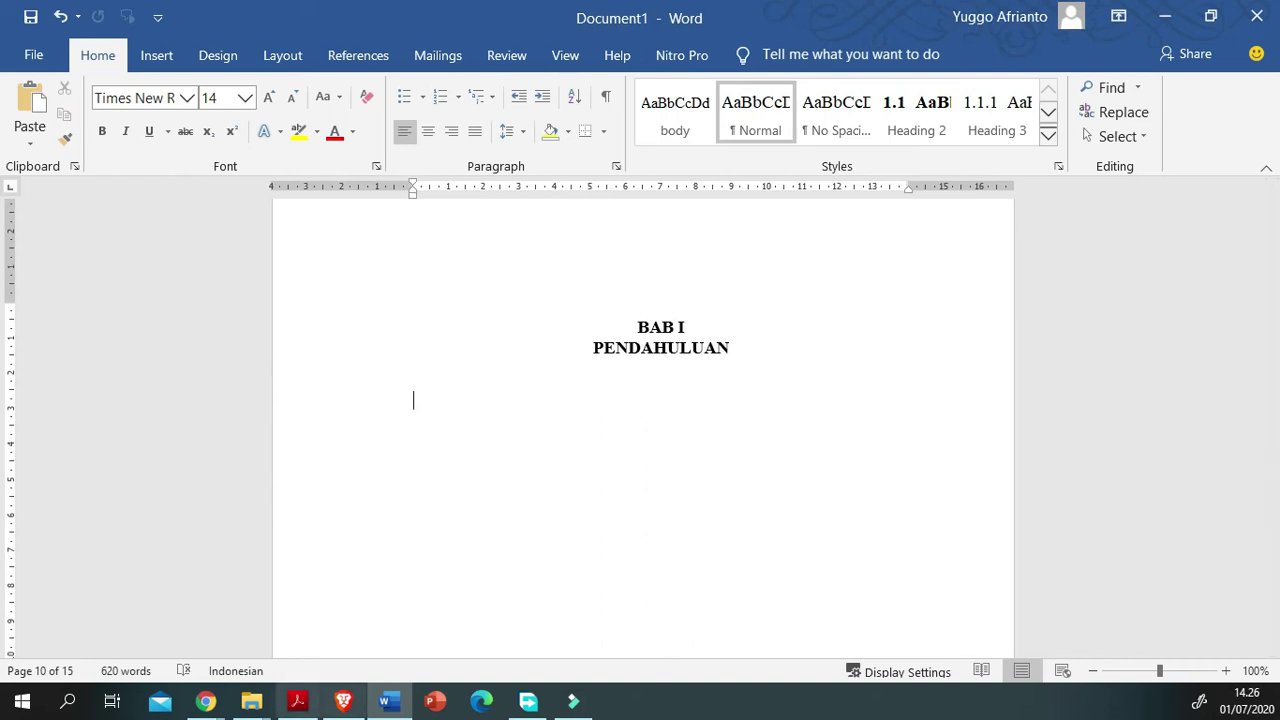
Step: Review the guideline PDF's subchapter numbering example, 1.1 down to 1.1.2.1, in Chrome
{"action": "mouse_move", "coordinate": [297, 700]}
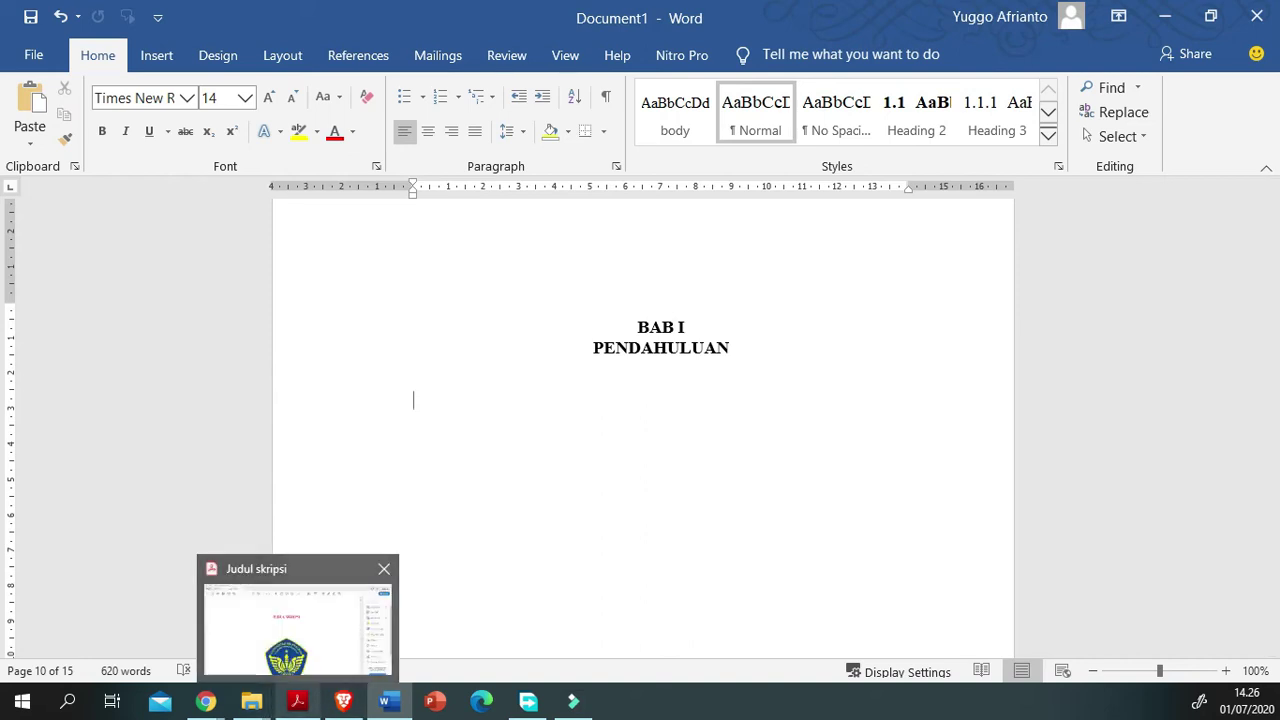
{"action": "mouse_move", "coordinate": [205, 700]}
{"action": "left_click", "coordinate": [305, 620]}
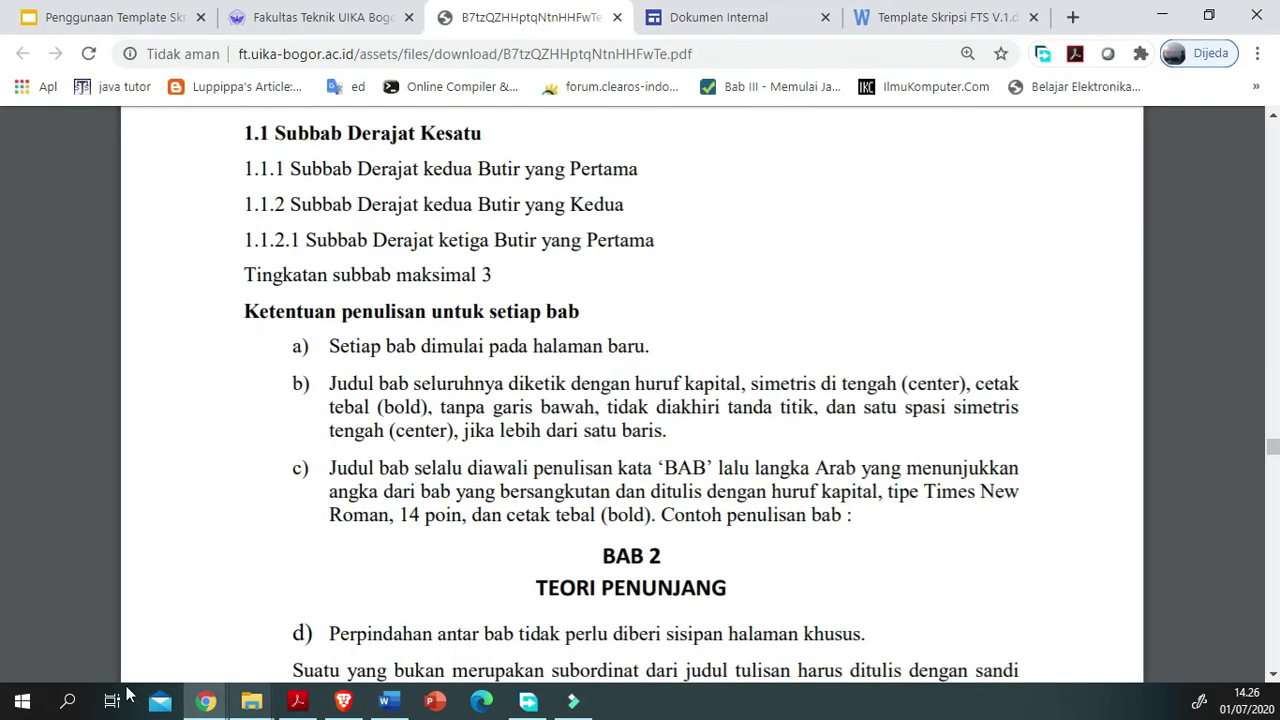
{"action": "scroll", "coordinate": [124, 605], "scroll_direction": "down", "scroll_amount": 1}
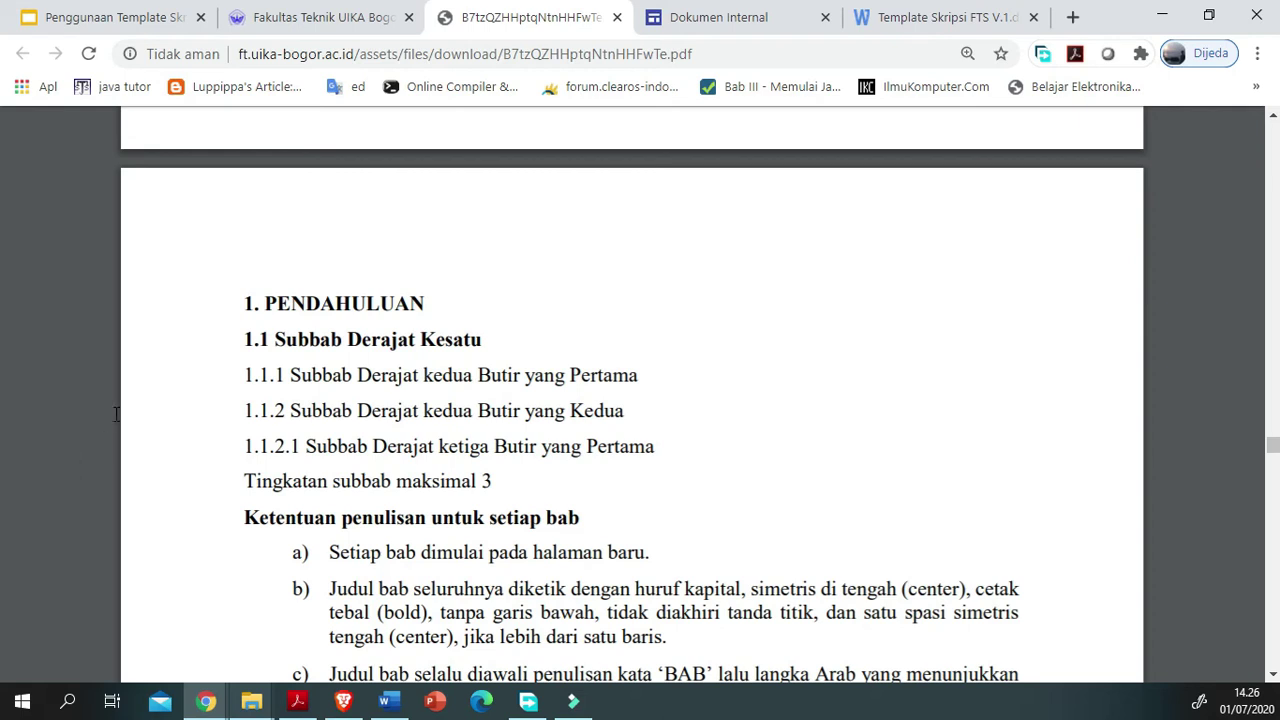
{"action": "left_click_drag", "start_coordinate": [303, 432], "coordinate": [45, 429]}
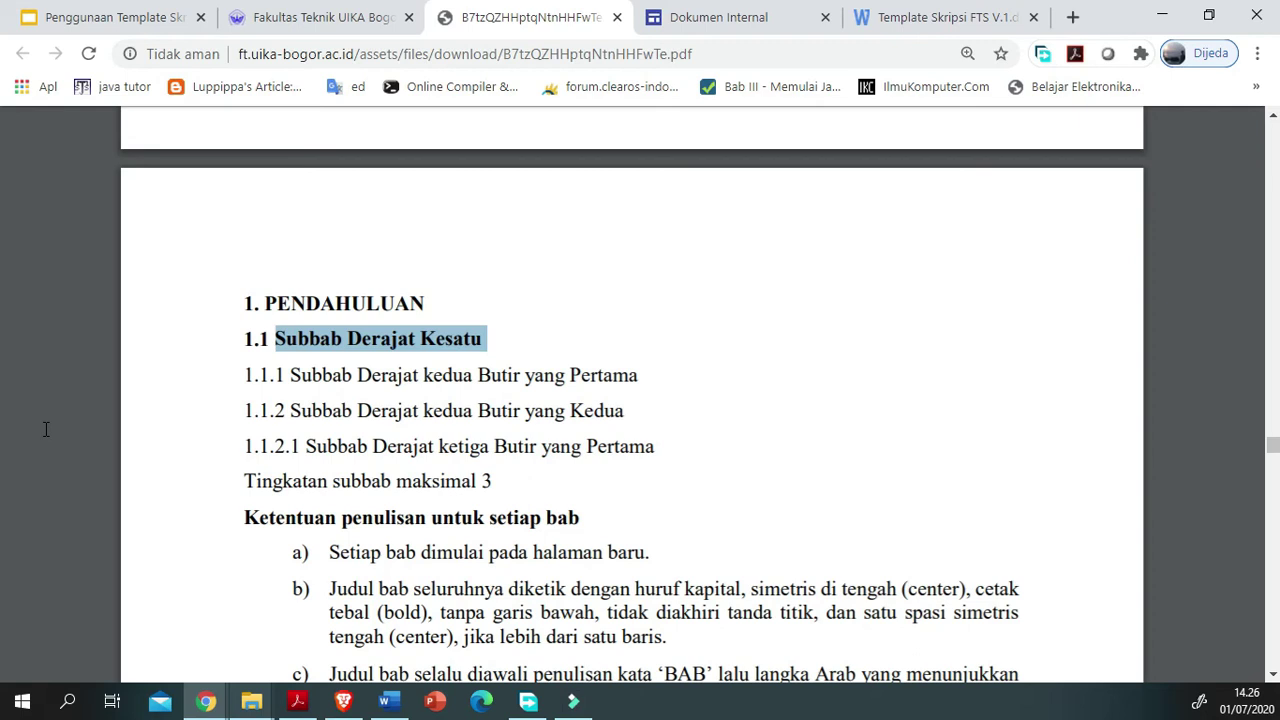
{"action": "left_click_drag", "start_coordinate": [1023, 480], "coordinate": [45, 482]}
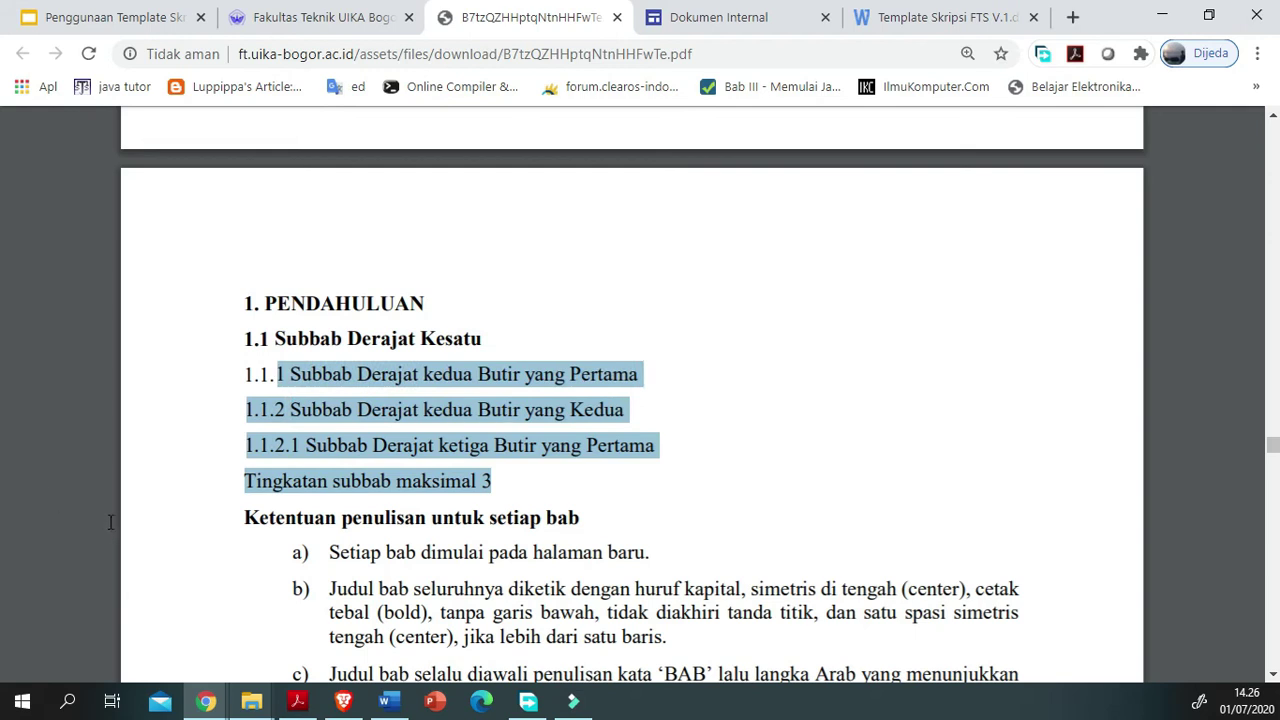
{"action": "left_click", "coordinate": [84, 469]}
{"action": "left_click_drag", "start_coordinate": [1146, 417], "coordinate": [245, 375]}
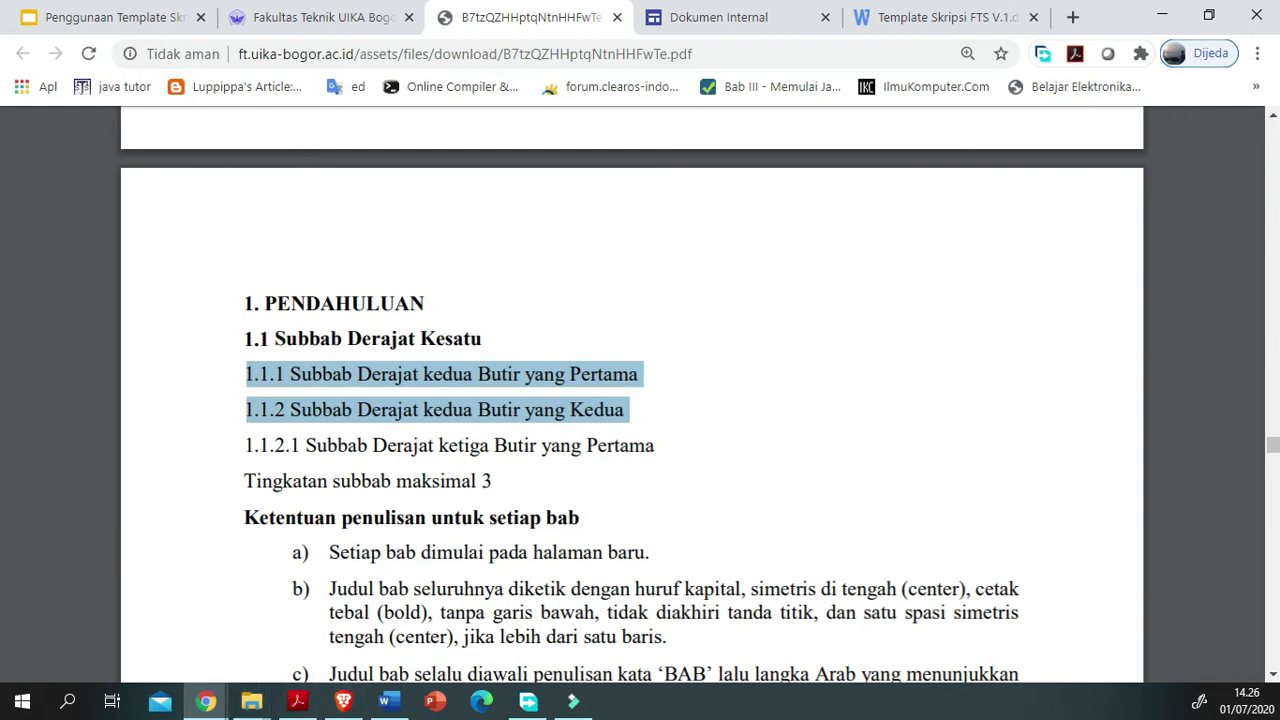
Step: Set the Word cursor below PENDAHULUAN, then copy 'Subbab Derajat kedua Butir yang Pertama' from the PDF
{"action": "left_click", "coordinate": [389, 701]}
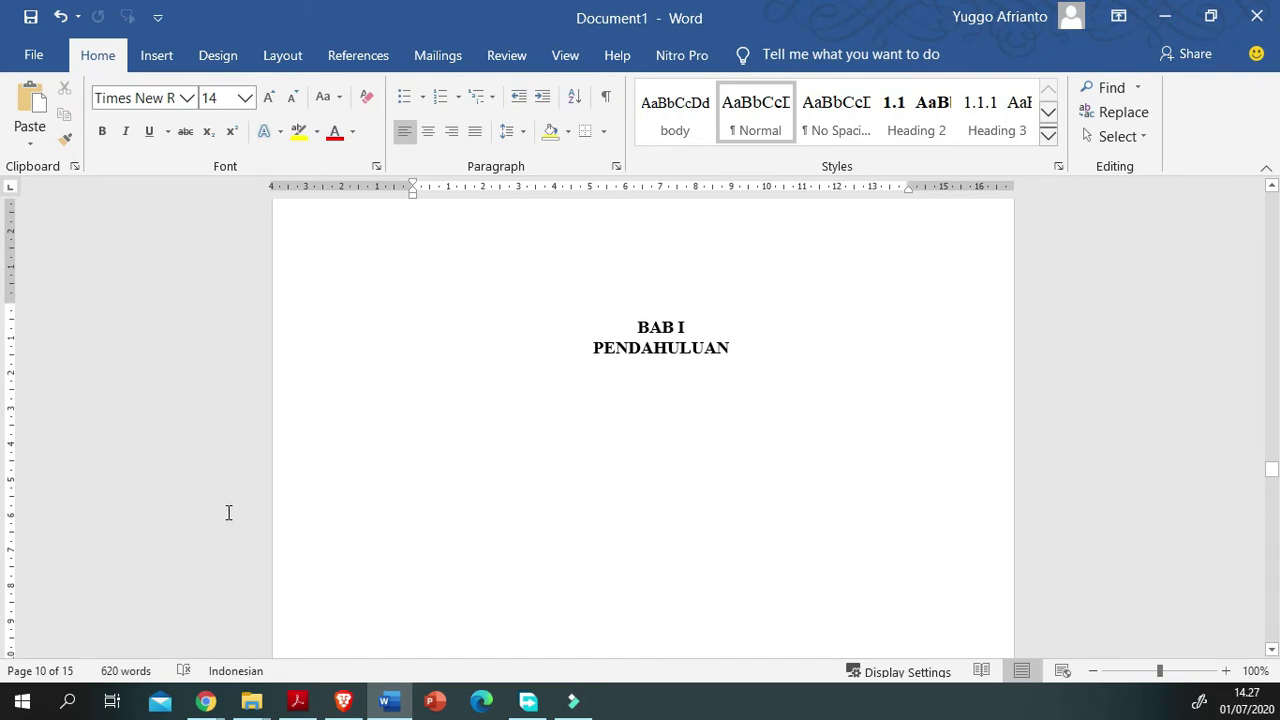
{"action": "left_click", "coordinate": [496, 414]}
{"action": "mouse_move", "coordinate": [389, 701]}
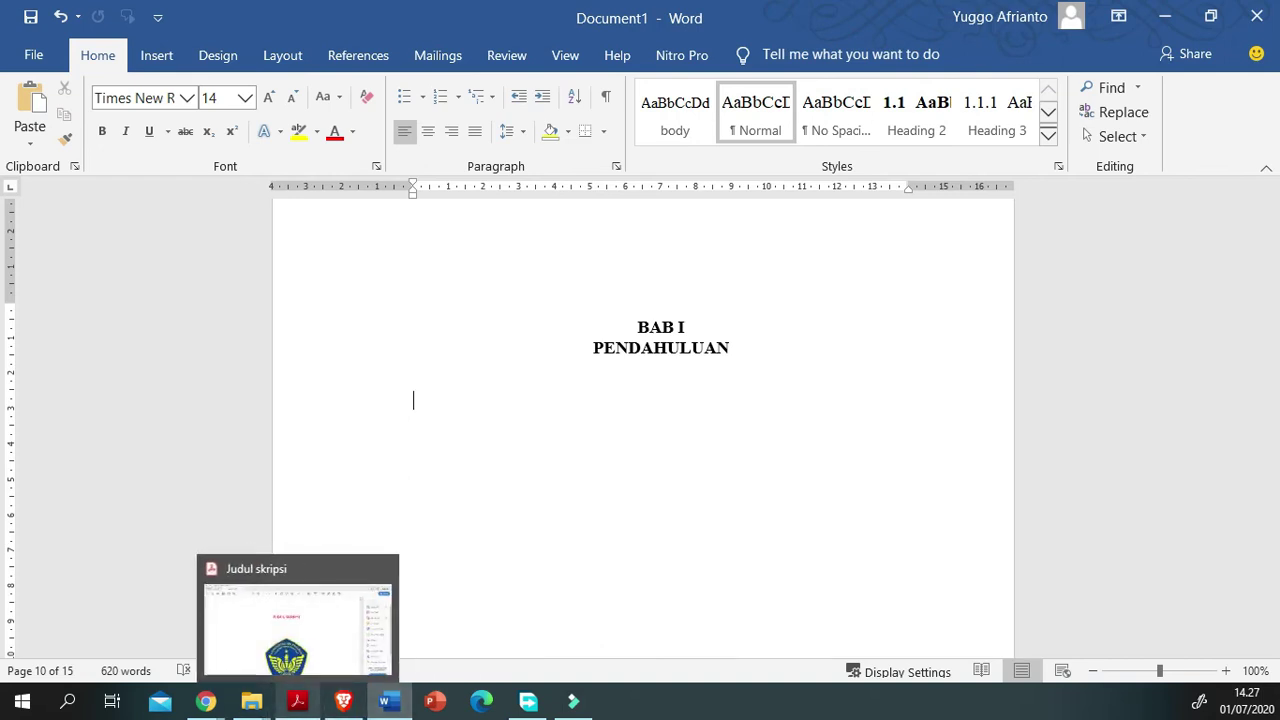
{"action": "mouse_move", "coordinate": [251, 701]}
{"action": "left_click", "coordinate": [300, 615]}
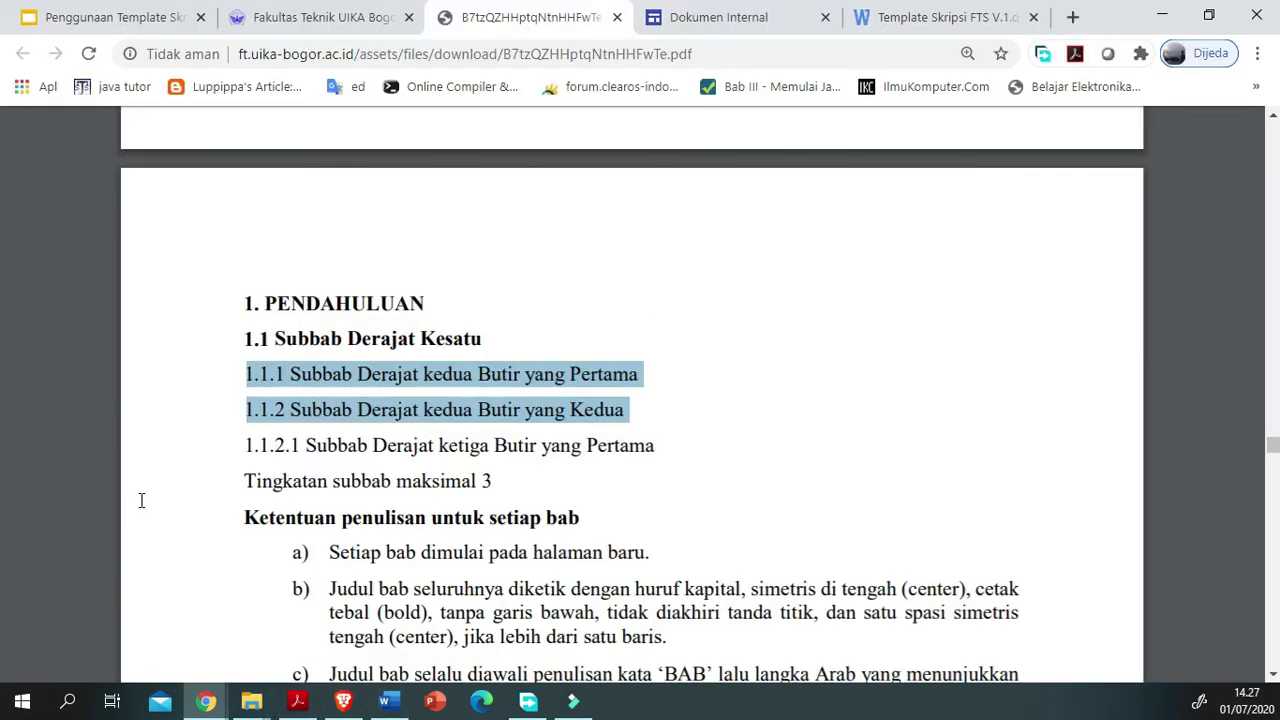
{"action": "left_click", "coordinate": [141, 500]}
{"action": "left_click_drag", "start_coordinate": [1154, 380], "coordinate": [64, 464]}
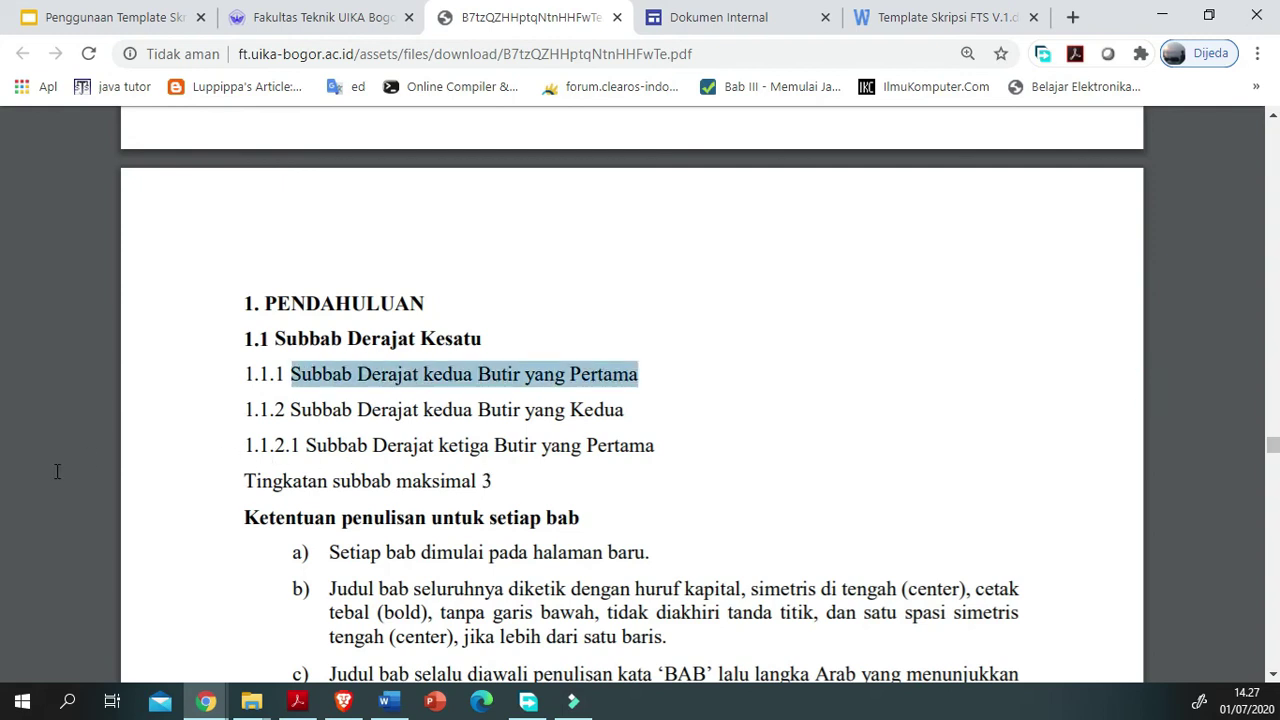
{"action": "key", "text": "Menu"}
{"action": "key", "text": "Return"}
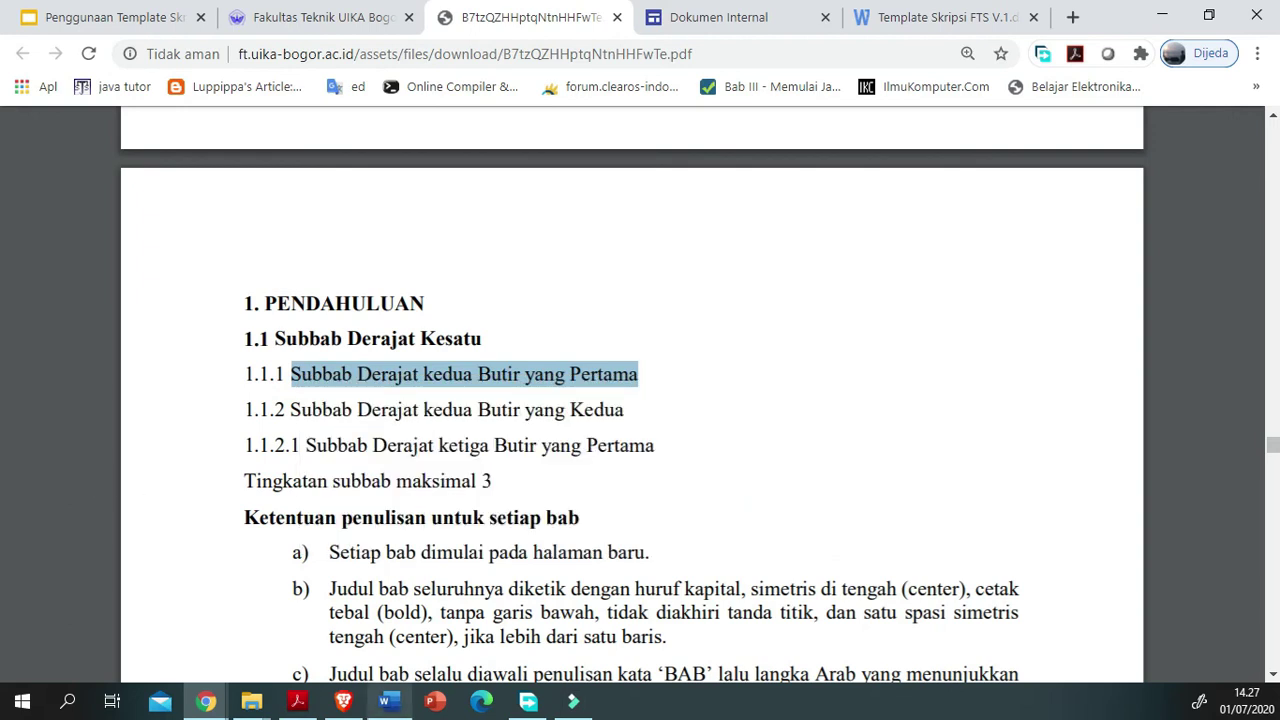
{"action": "left_click", "coordinate": [389, 701]}
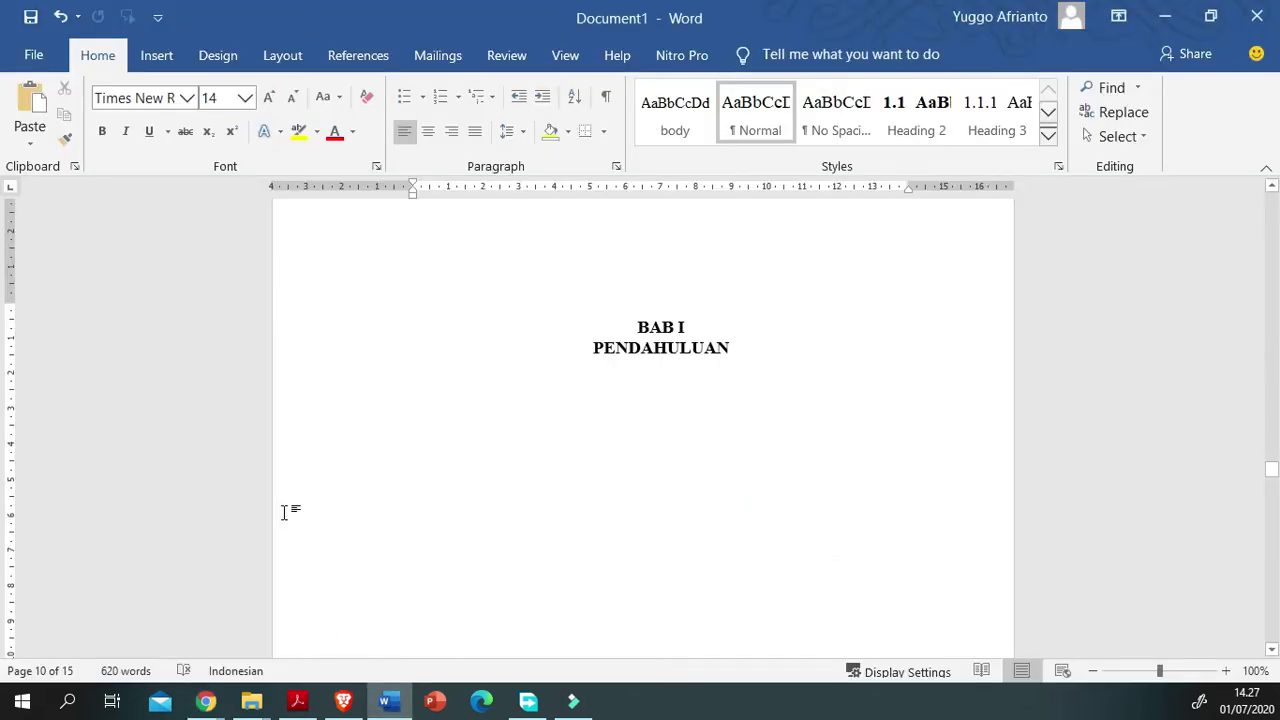
Step: Type 'Latar Belakang' with a placeholder body line 'dfsg' beneath it
{"action": "type", "text": "La"}
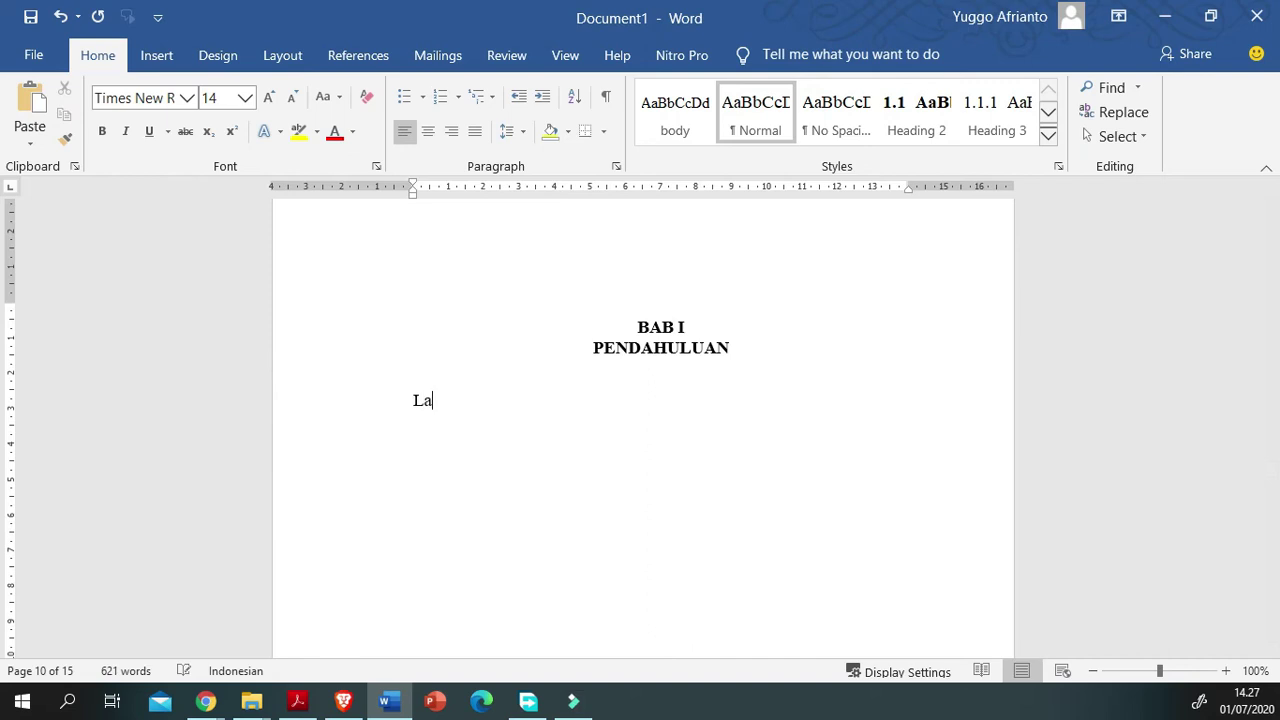
{"action": "type", "text": "elakan"}
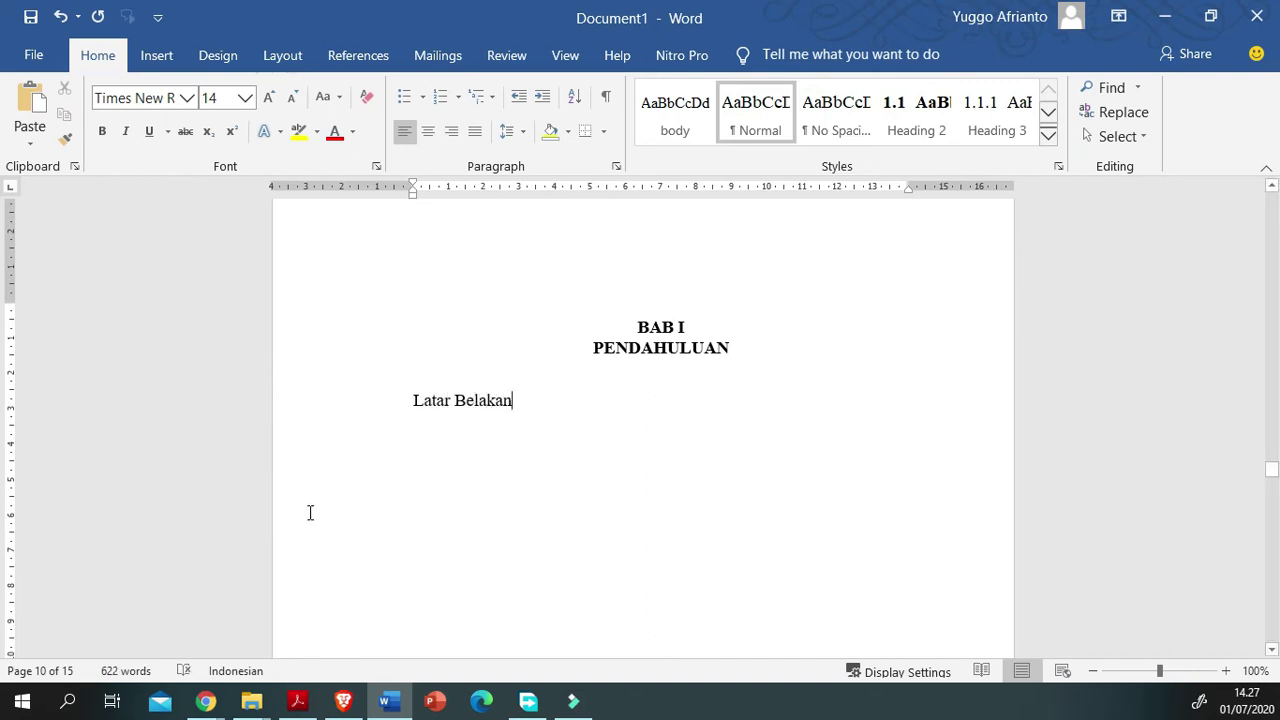
{"action": "left_click_drag", "start_coordinate": [1040, 397], "coordinate": [413, 400]}
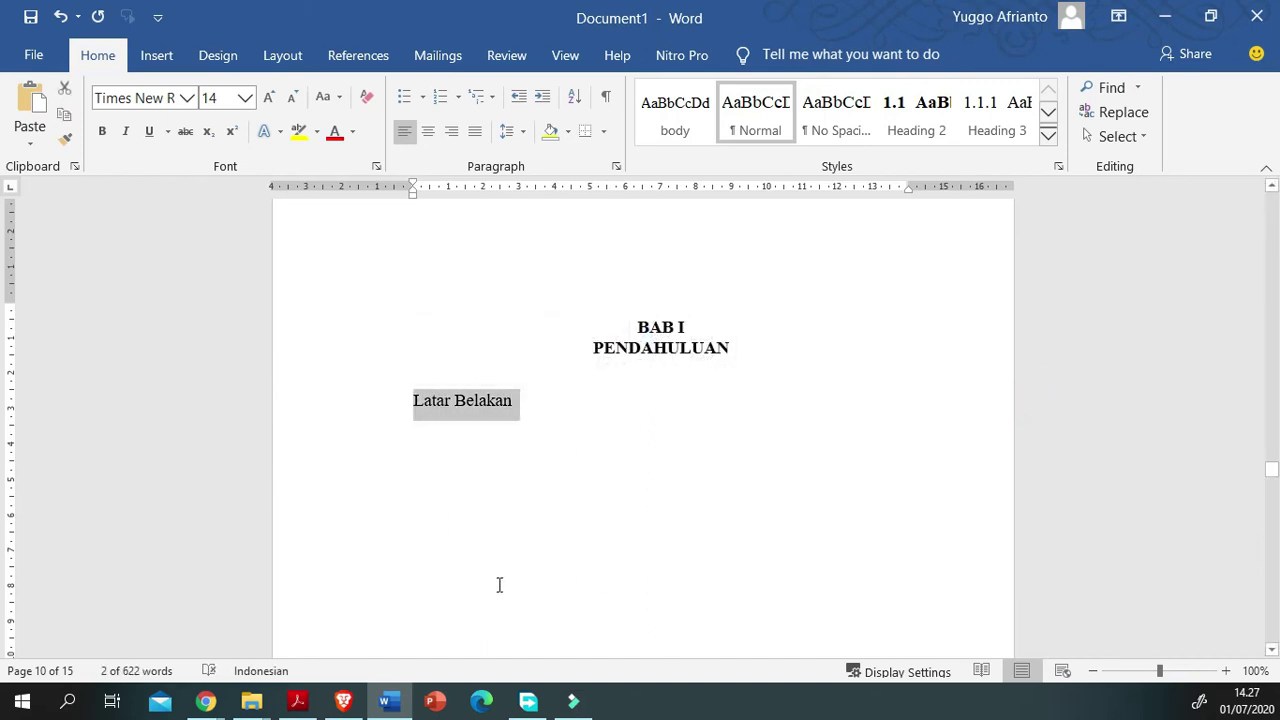
{"action": "left_click", "coordinate": [1027, 400]}
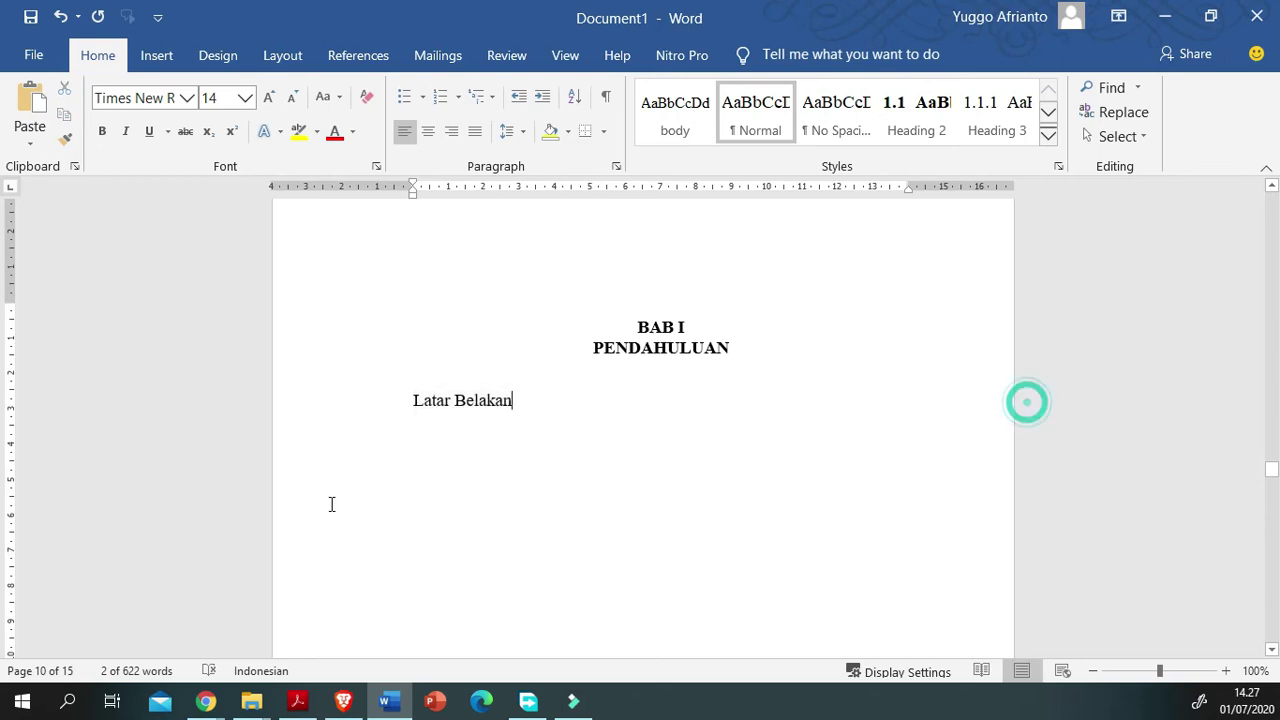
{"action": "left_click_drag", "start_coordinate": [1047, 400], "coordinate": [413, 400]}
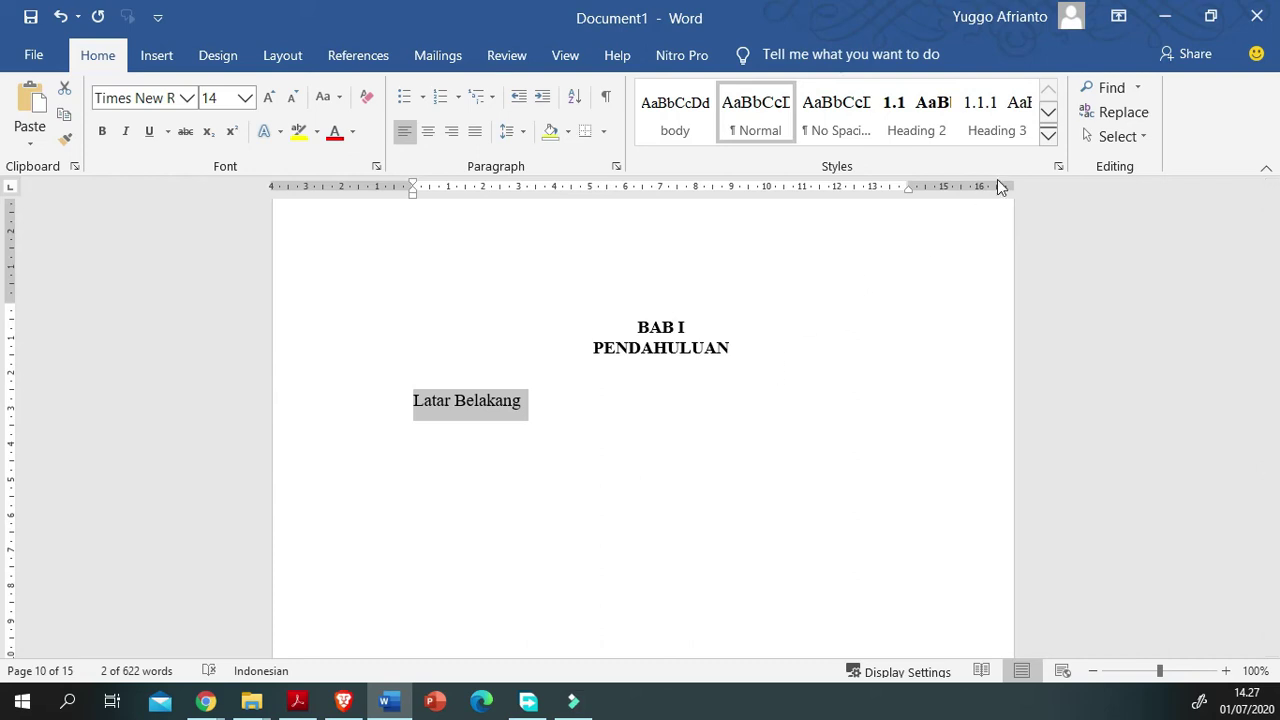
{"action": "left_click", "coordinate": [1048, 135]}
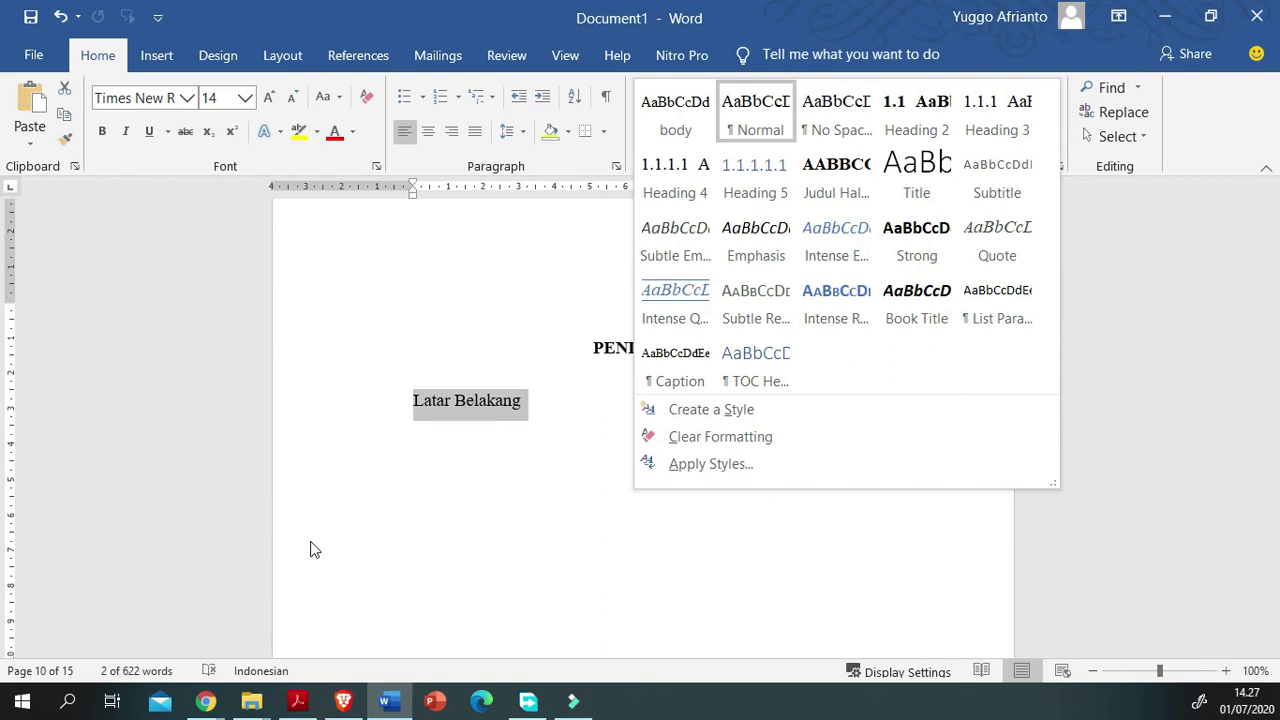
{"action": "left_click", "coordinate": [278, 563]}
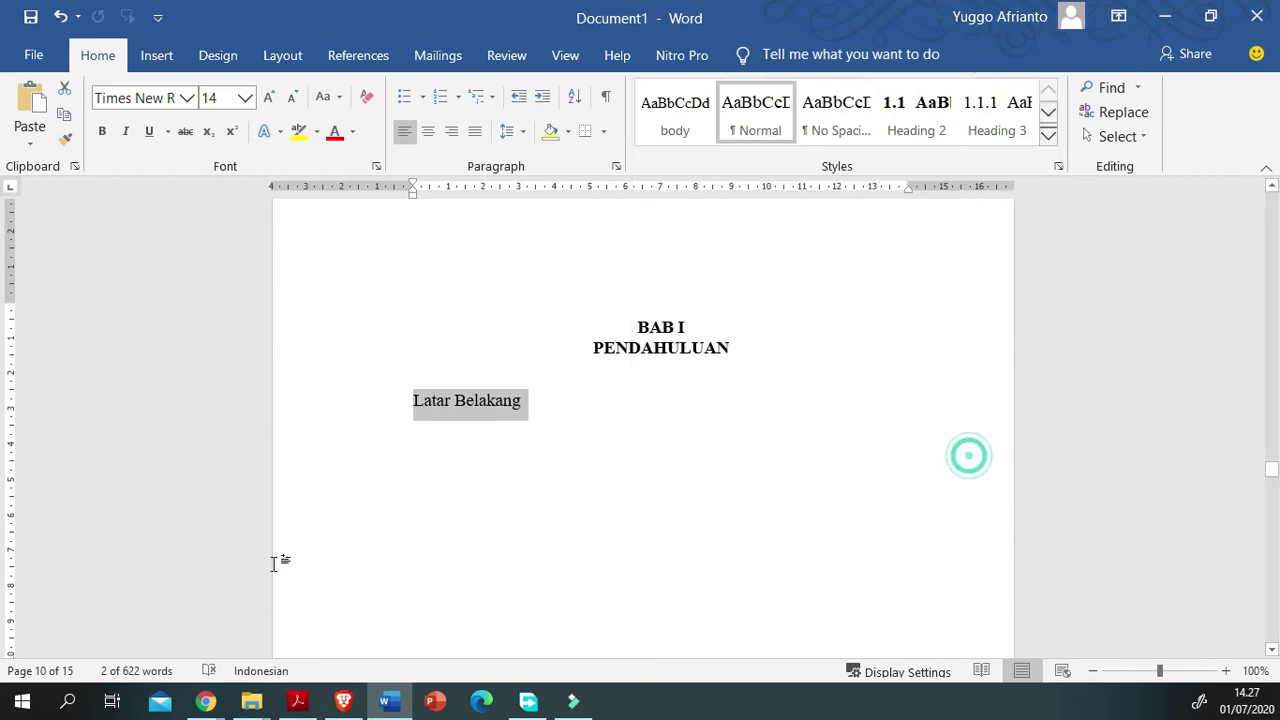
{"action": "key", "text": "Down"}
{"action": "type", "text": "dfsg"}
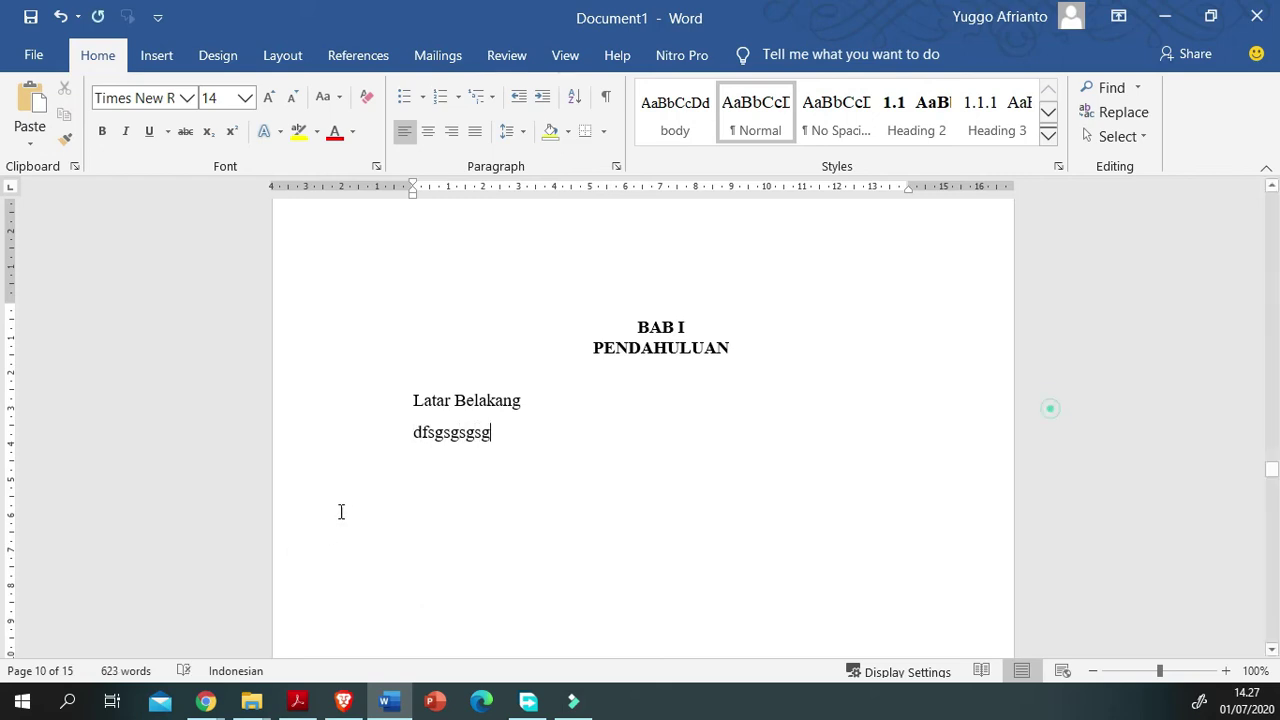
Step: Make 'Latar Belakang' the numbered level-2 heading 1.1 with Ctrl+Alt+2
{"action": "key", "text": "Up"}
{"action": "key", "text": "End"}
{"action": "key", "text": "shift+Home"}
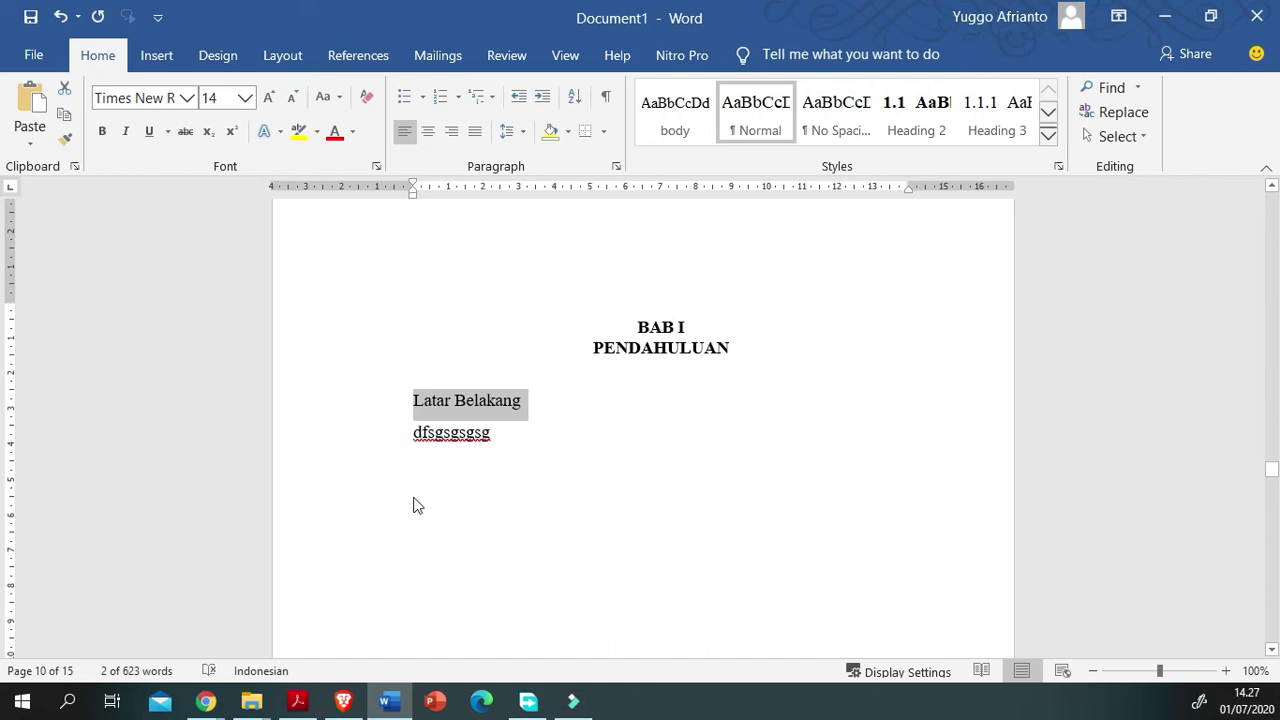
{"action": "key", "text": "Right"}
{"action": "key", "text": "shift+Home"}
{"action": "key", "text": "ctrl+alt+2"}
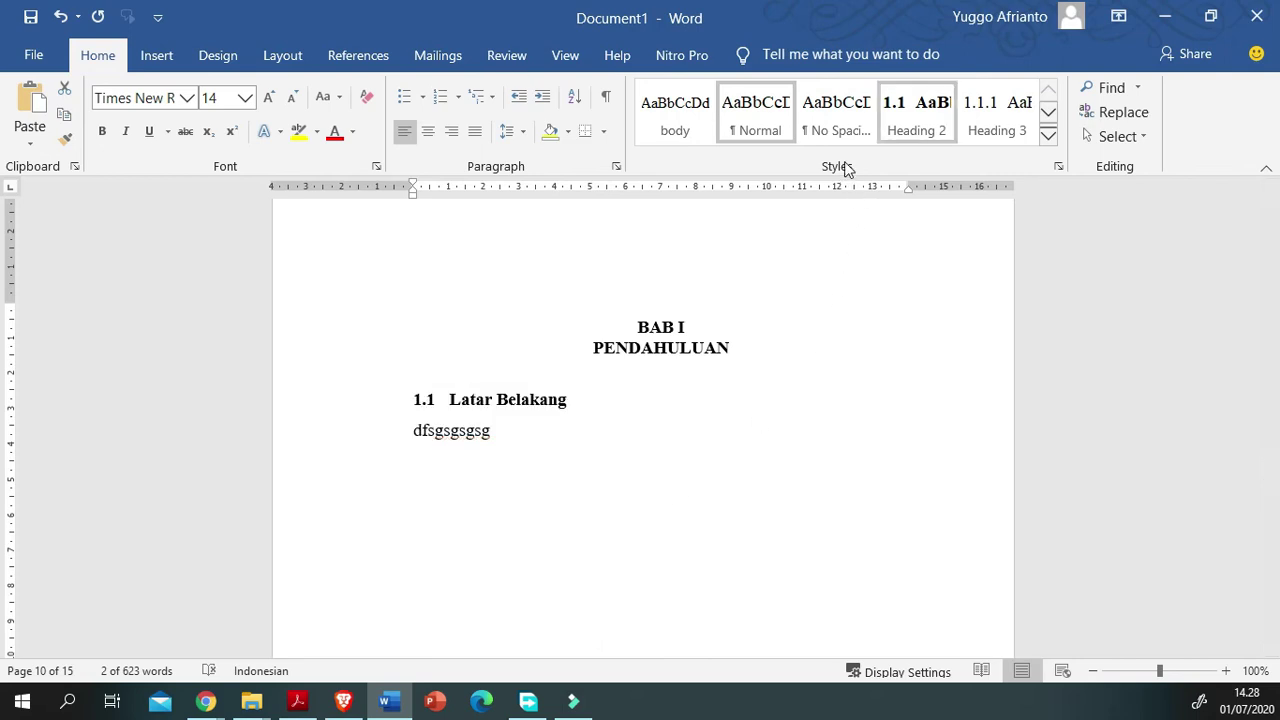
Step: Replace the placeholder text 'dfsgsgsgsg' with 'afafasfasd'
{"action": "key", "text": "Down"}
{"action": "key", "text": "Down"}
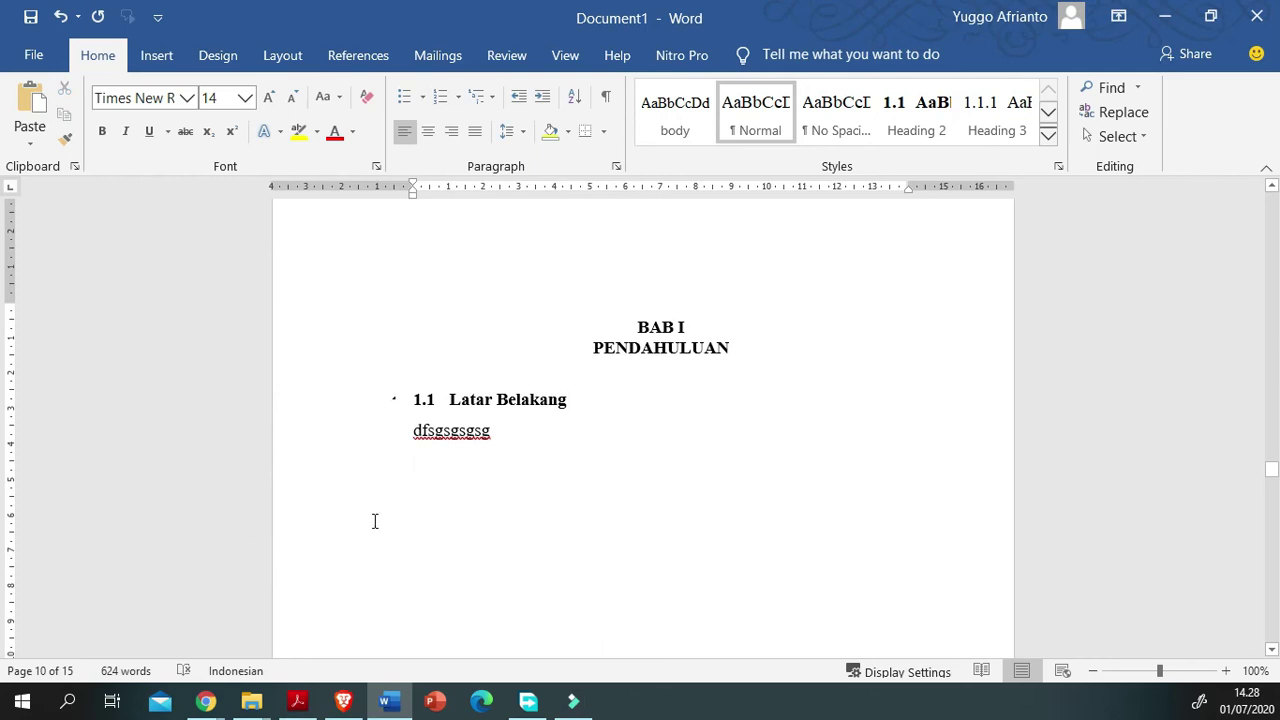
{"action": "key", "text": "shift+Left"}
{"action": "key", "text": "shift+Left"}
{"action": "key", "text": "shift+Left"}
{"action": "key", "text": "shift+Left"}
{"action": "key", "text": "shift+Left"}
{"action": "key", "text": "shift+Left"}
{"action": "key", "text": "shift+Left"}
{"action": "key", "text": "shift+Left"}
{"action": "key", "text": "shift+Left"}
{"action": "key", "text": "shift+Left"}
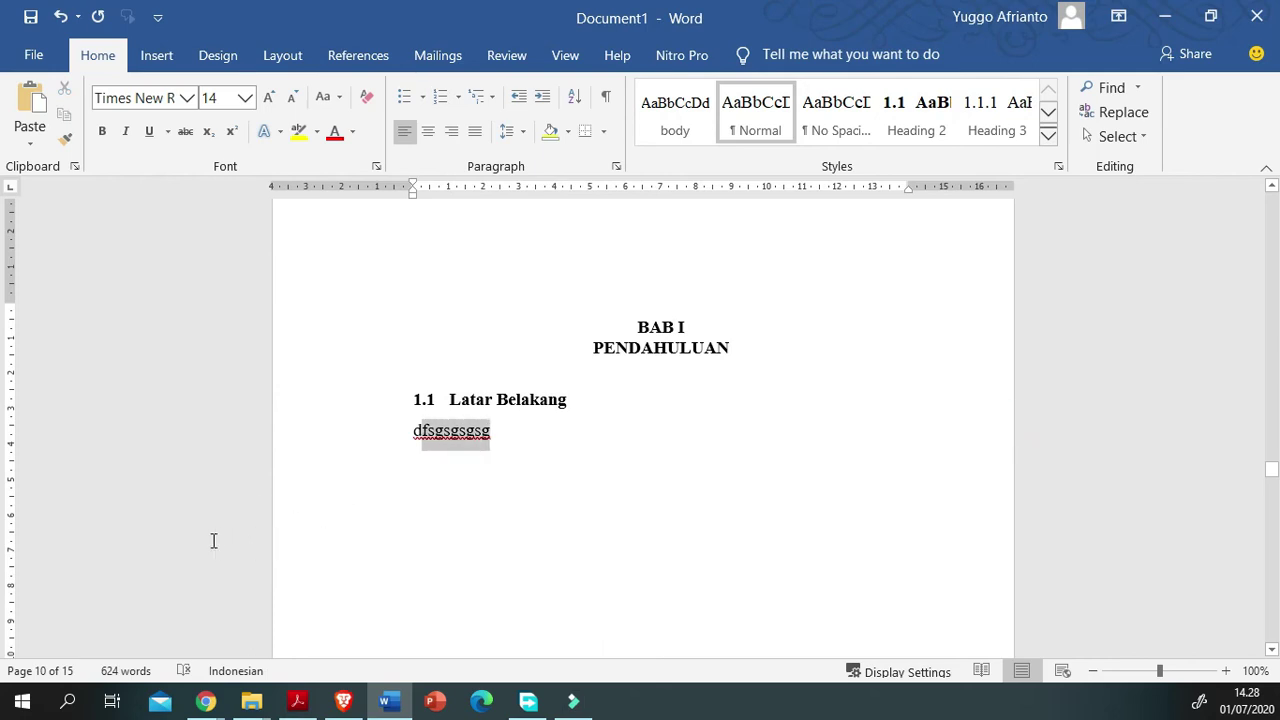
{"action": "key", "text": "shift+Left"}
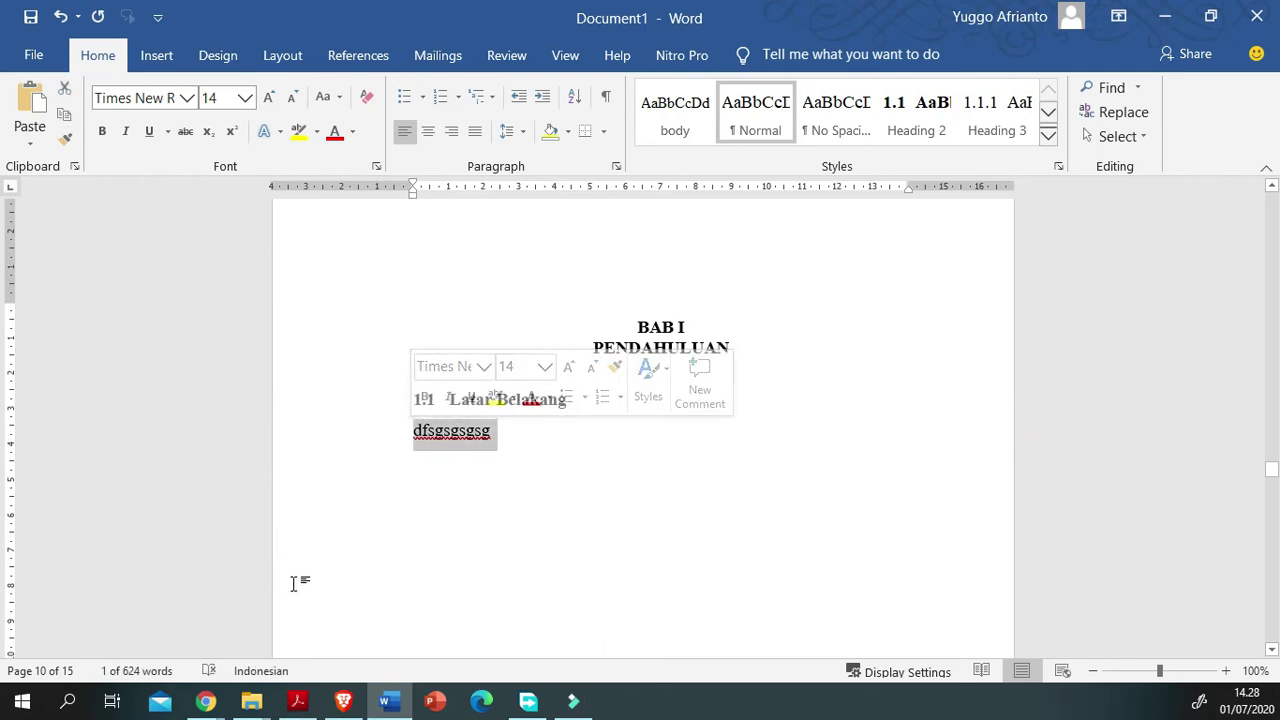
{"action": "scroll", "coordinate": [289, 585], "scroll_direction": "down", "scroll_amount": 1}
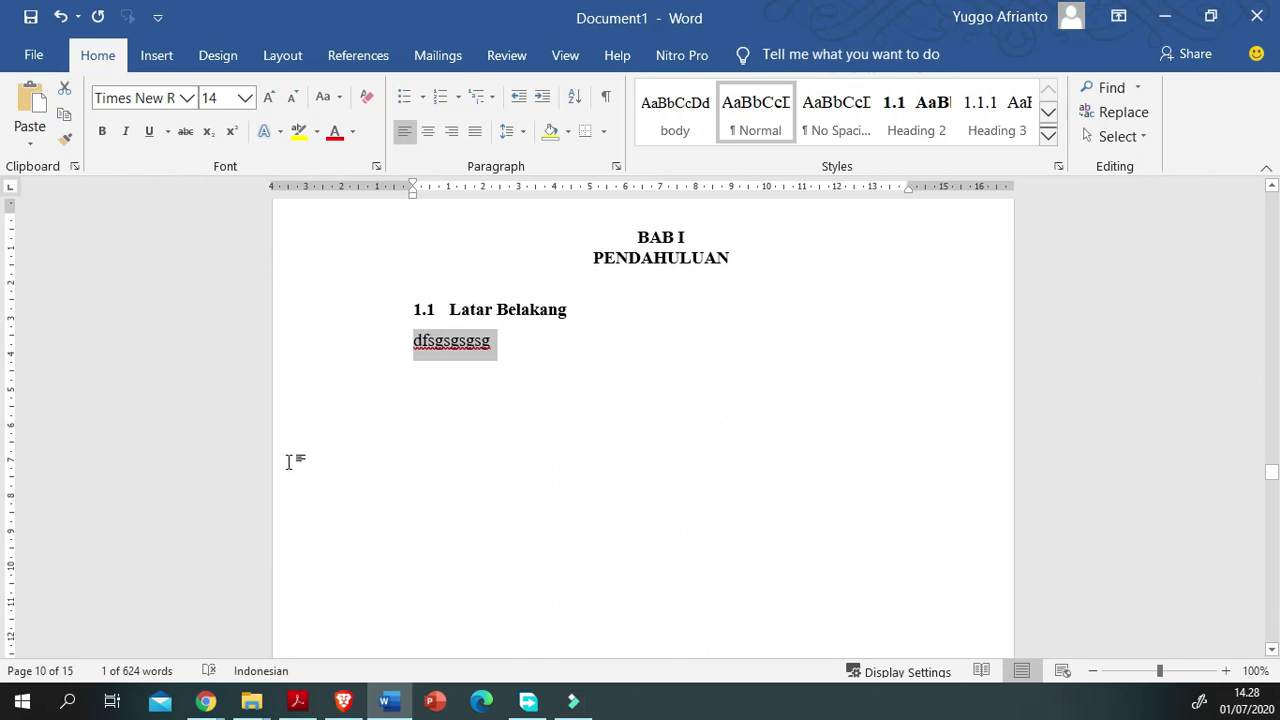
{"action": "type", "text": "afafasfasd"}
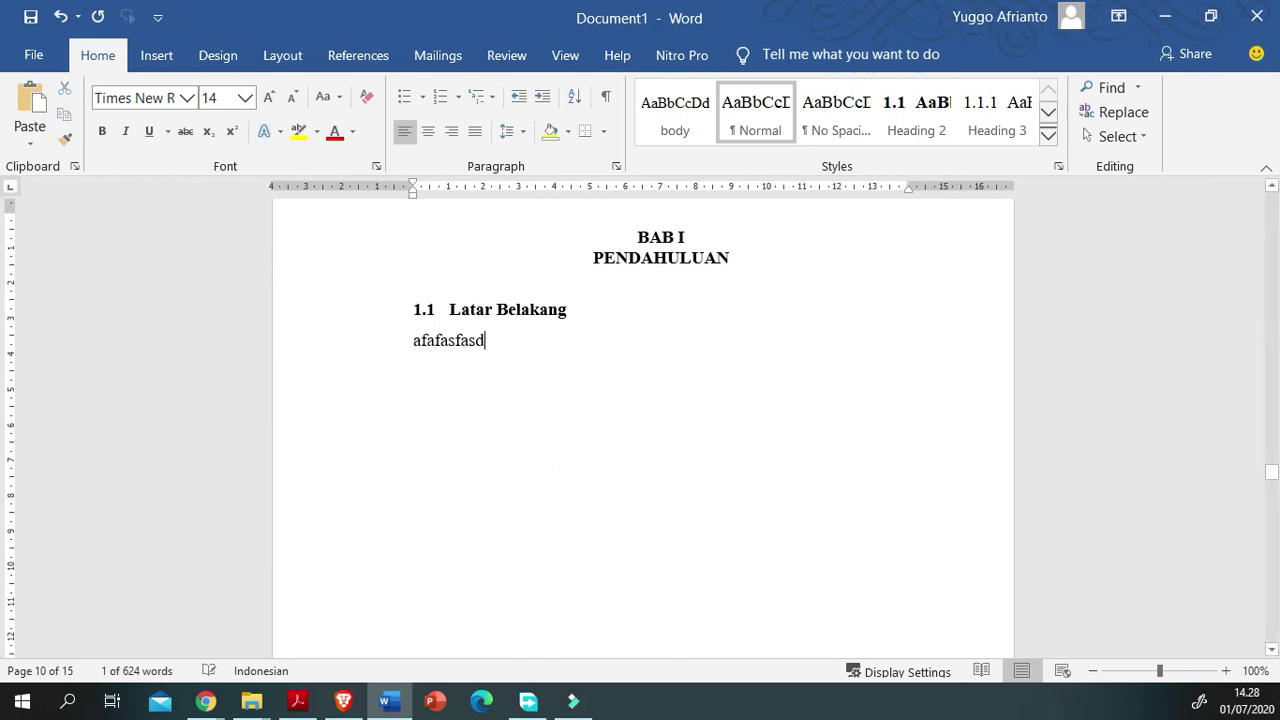
{"action": "left_click", "coordinate": [205, 701]}
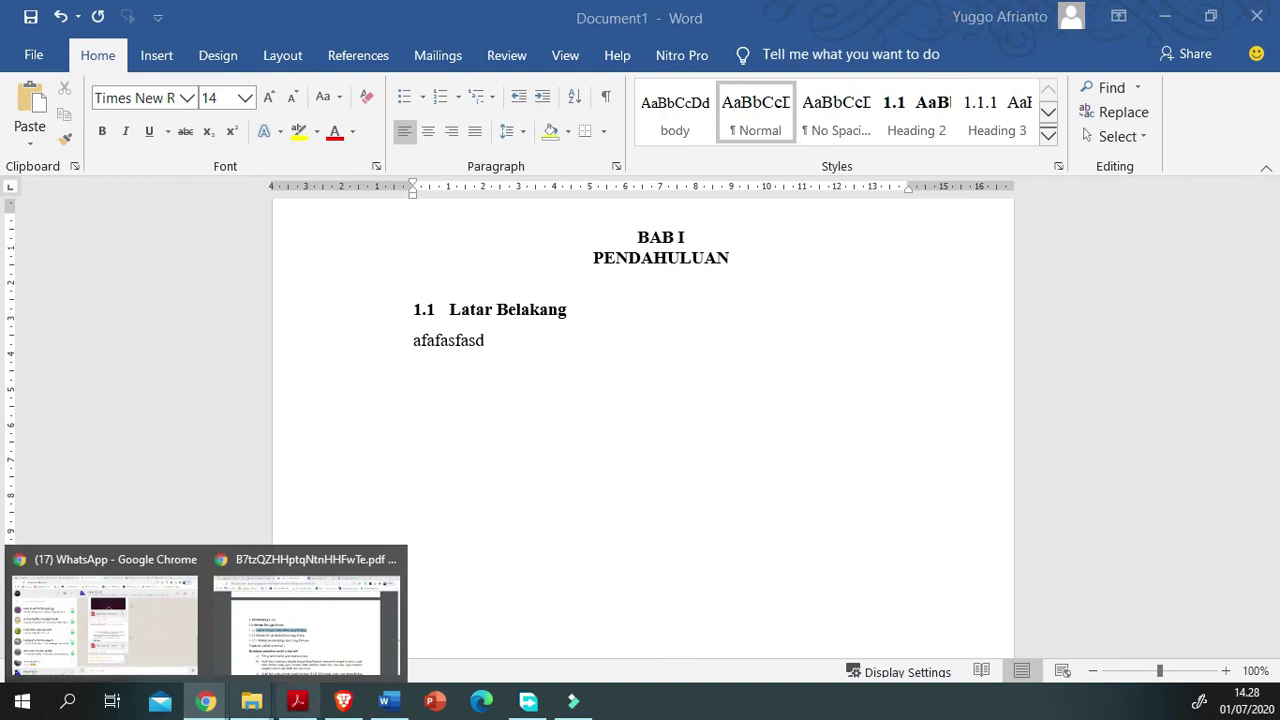
Step: Search 'lorem ipsum' in a new Chrome tab and open lipsum.com
{"action": "left_click", "coordinate": [305, 620]}
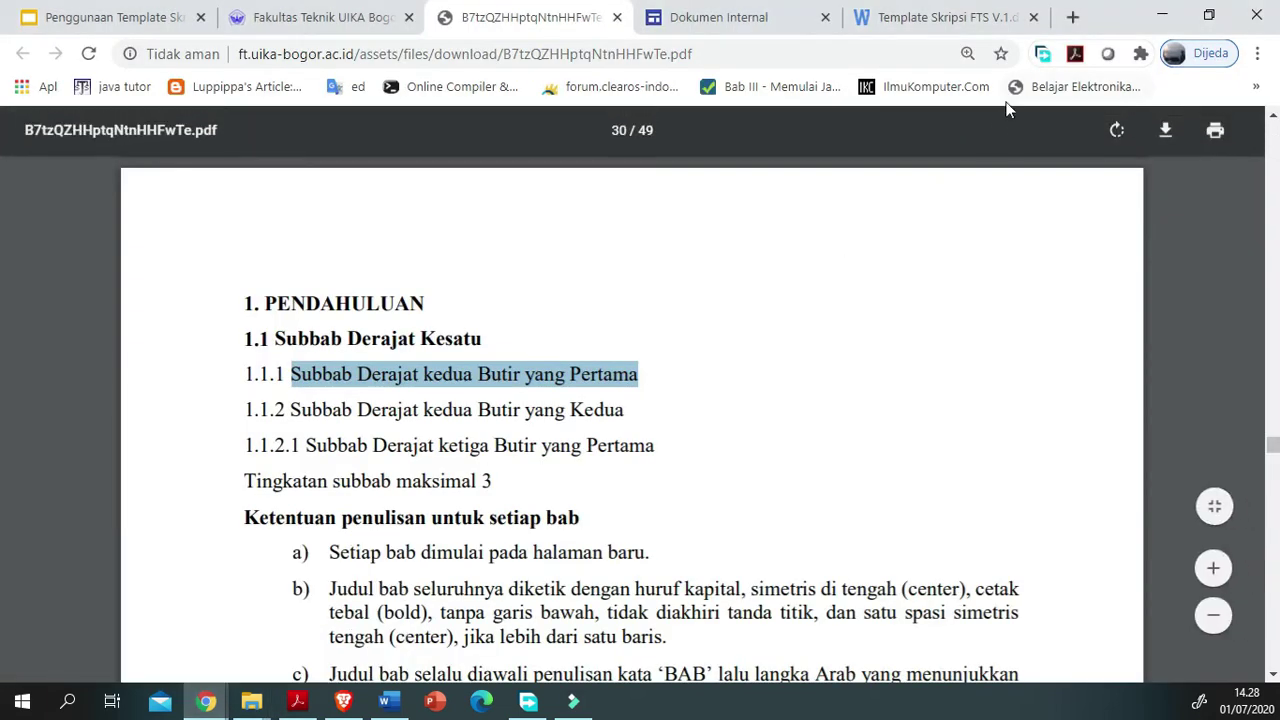
{"action": "left_click", "coordinate": [1072, 17]}
{"action": "left_click", "coordinate": [820, 60]}
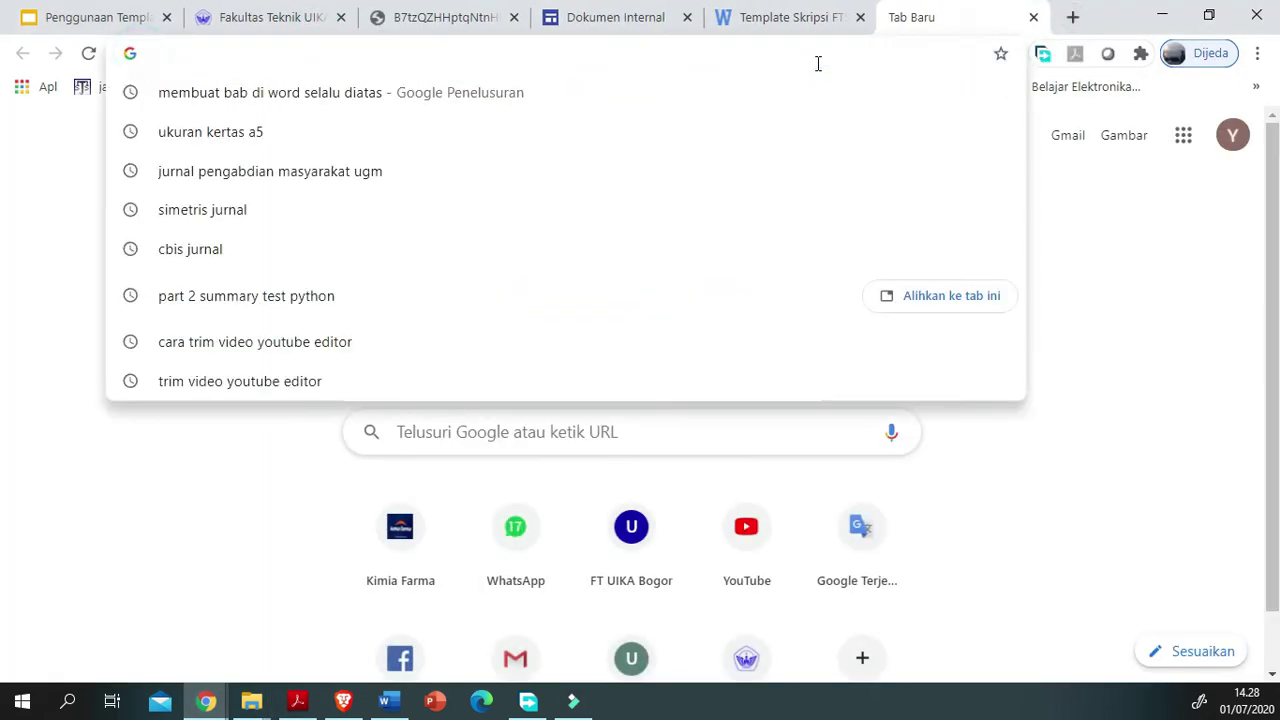
{"action": "type", "text": "lorem"}
{"action": "key", "text": "Down"}
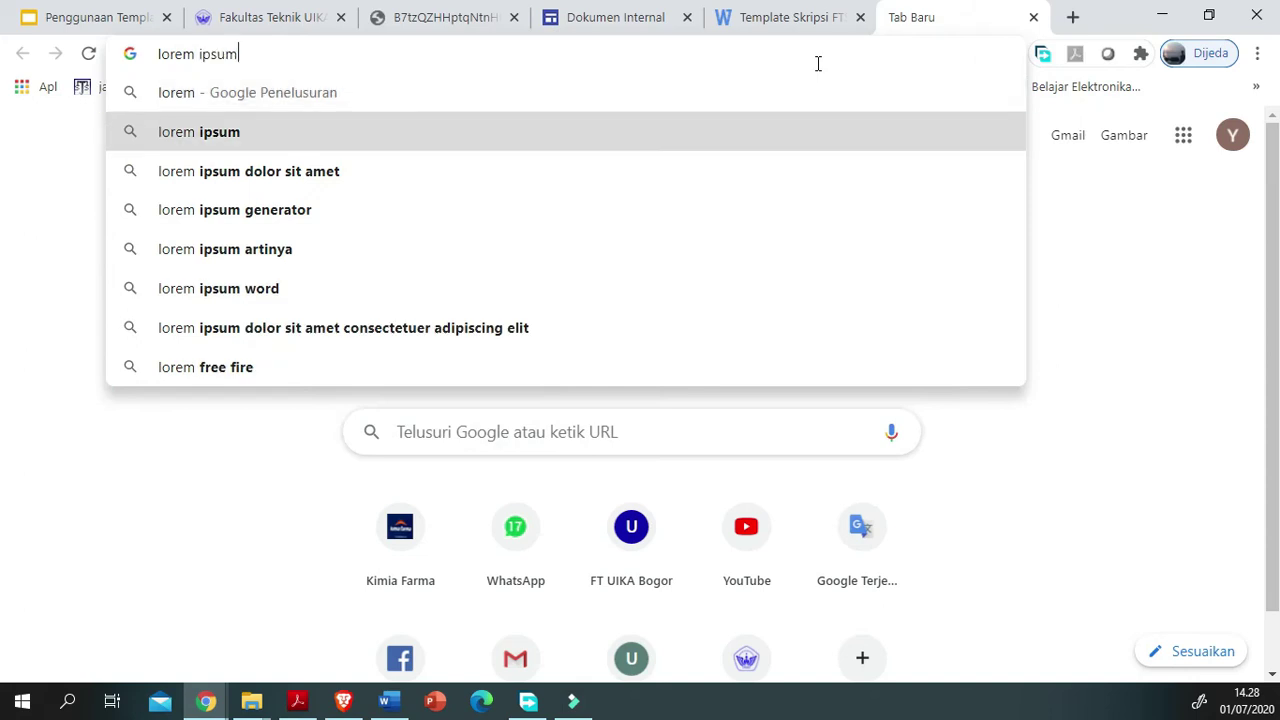
{"action": "key", "text": "Return"}
{"action": "left_click", "coordinate": [393, 355]}
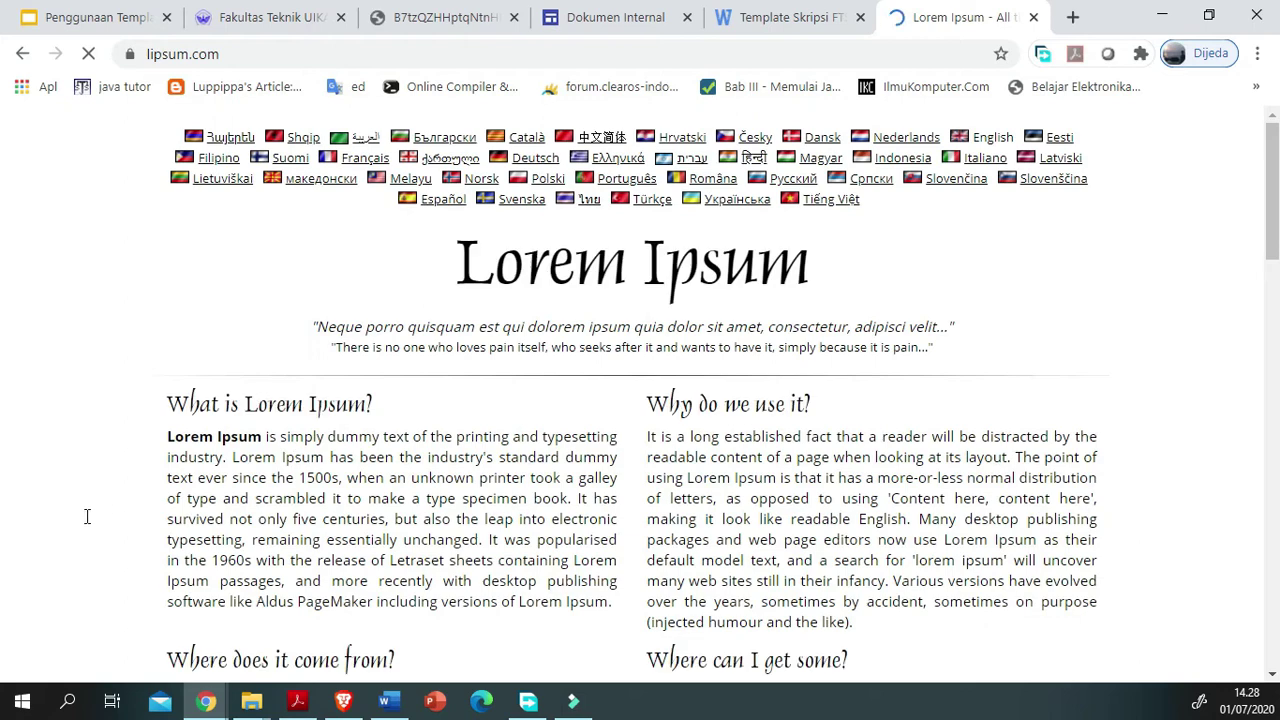
Step: Copy the first 'What is Lorem Ipsum?' paragraph with Salin and return to Word
{"action": "left_click_drag", "start_coordinate": [1177, 557], "coordinate": [3, 601]}
{"action": "left_click", "coordinate": [31, 624]}
{"action": "scroll", "coordinate": [31, 624], "scroll_direction": "down", "scroll_amount": 3}
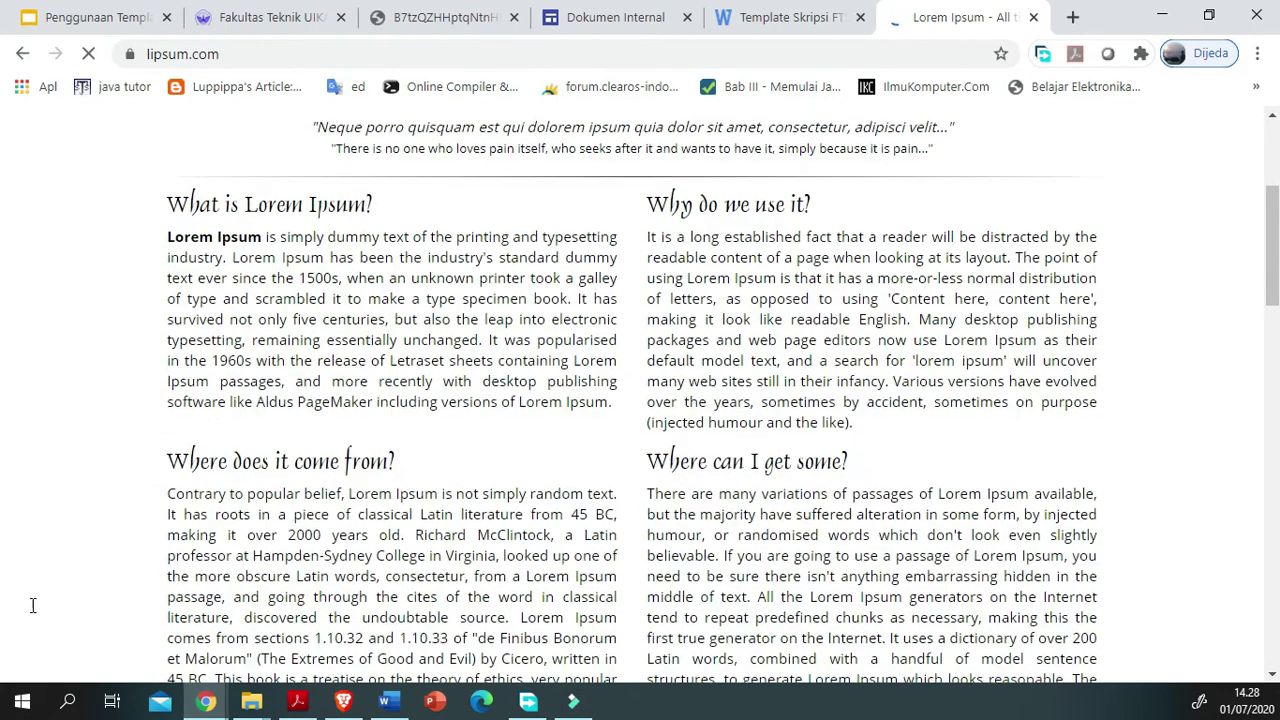
{"action": "left_click_drag", "start_coordinate": [166, 234], "coordinate": [450, 515]}
{"action": "right_click", "coordinate": [600, 390]}
{"action": "left_click", "coordinate": [675, 418]}
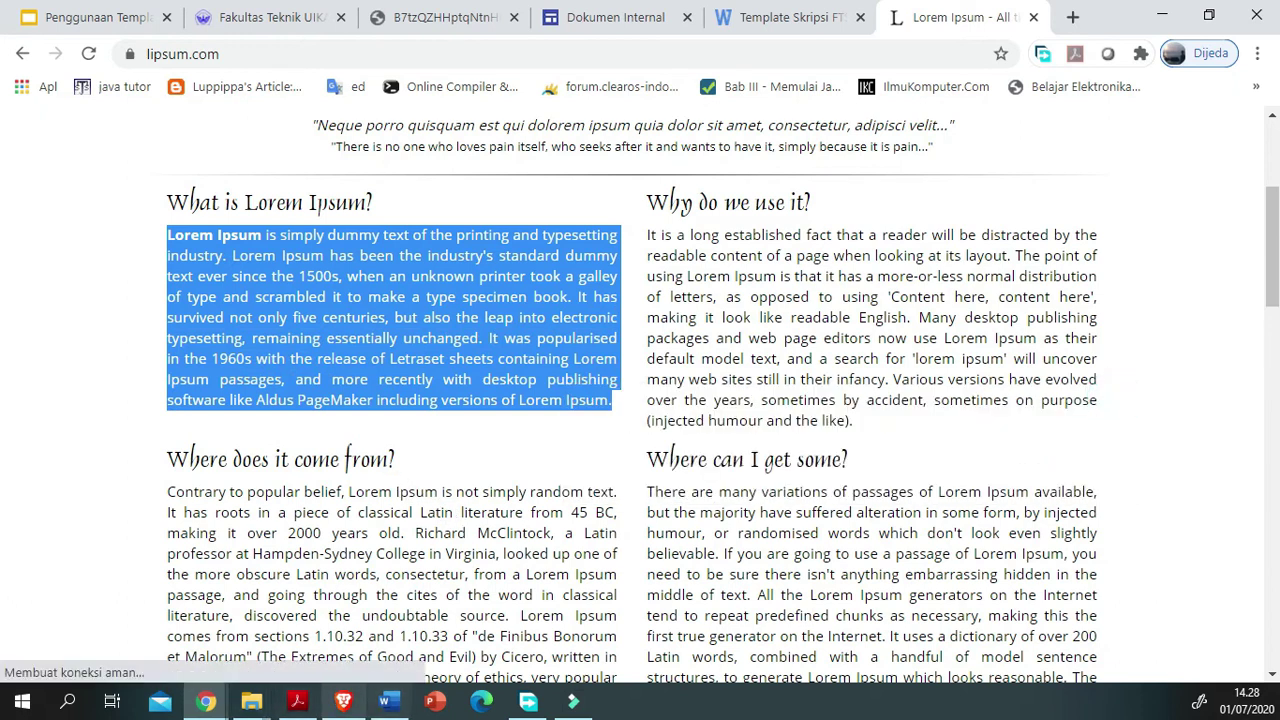
{"action": "left_click", "coordinate": [389, 701]}
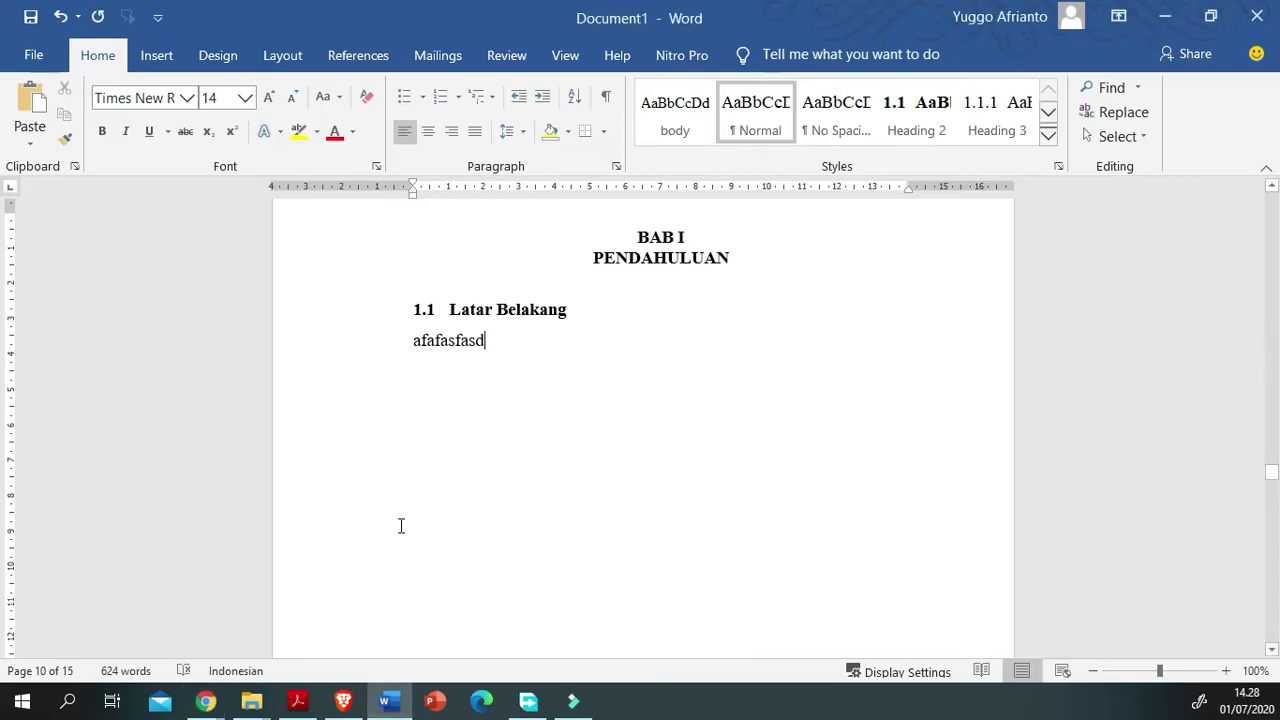
Step: Paste the Lorem Ipsum paragraph over 'afafasfasd', apply the justified body style, and add a new paragraph
{"action": "left_click_drag", "start_coordinate": [1043, 352], "coordinate": [210, 428]}
{"action": "key", "text": "shift+F10"}
{"action": "key", "text": "Escape"}
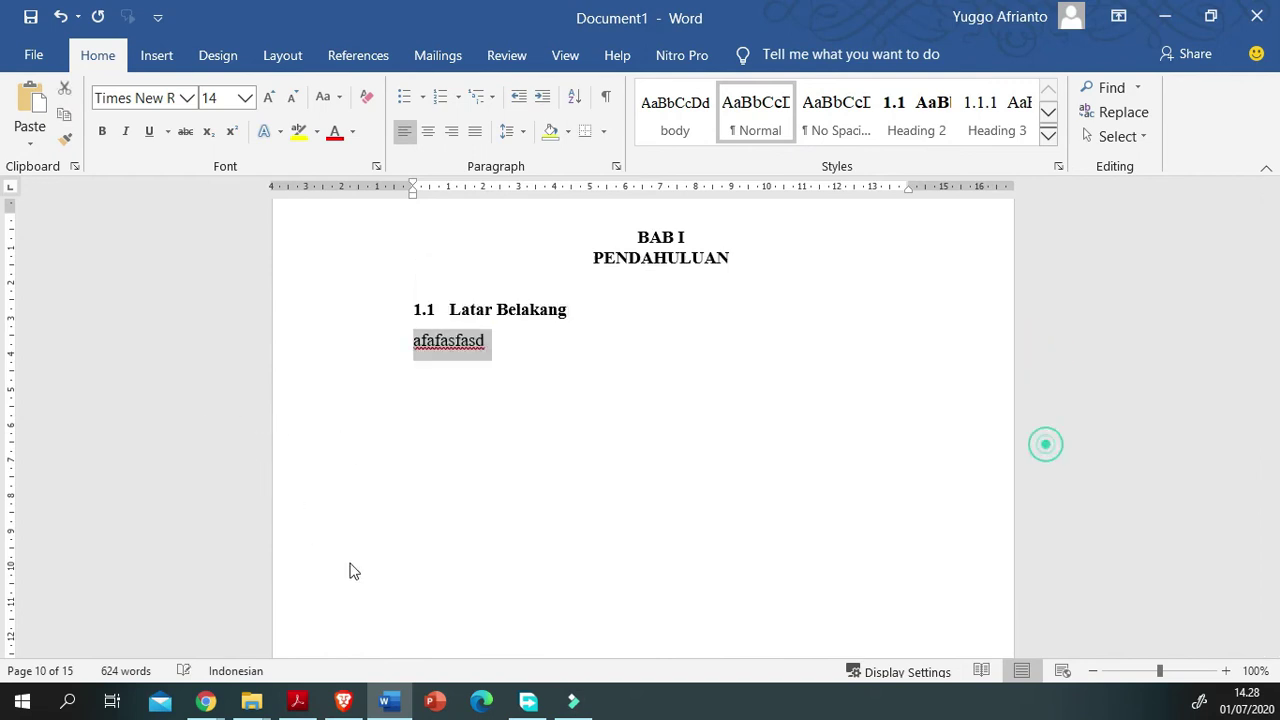
{"action": "key", "text": "ctrl+v"}
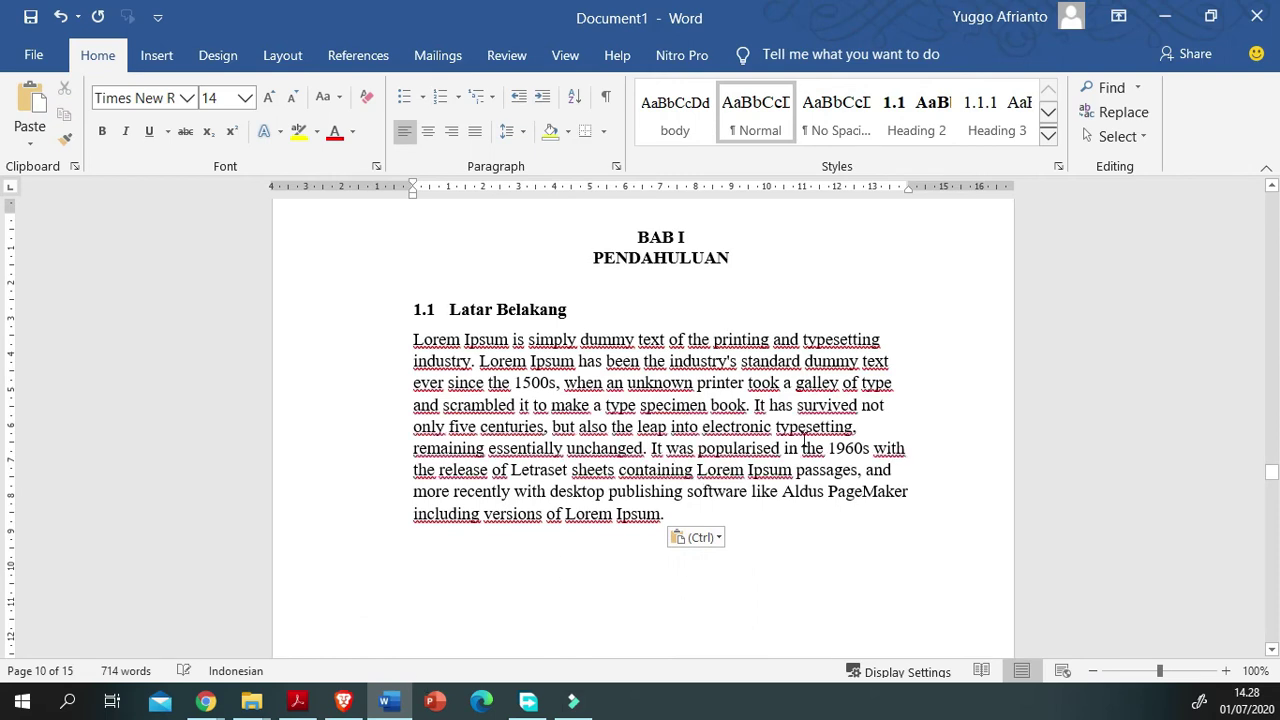
{"action": "left_click_drag", "start_coordinate": [529, 648], "coordinate": [222, 432]}
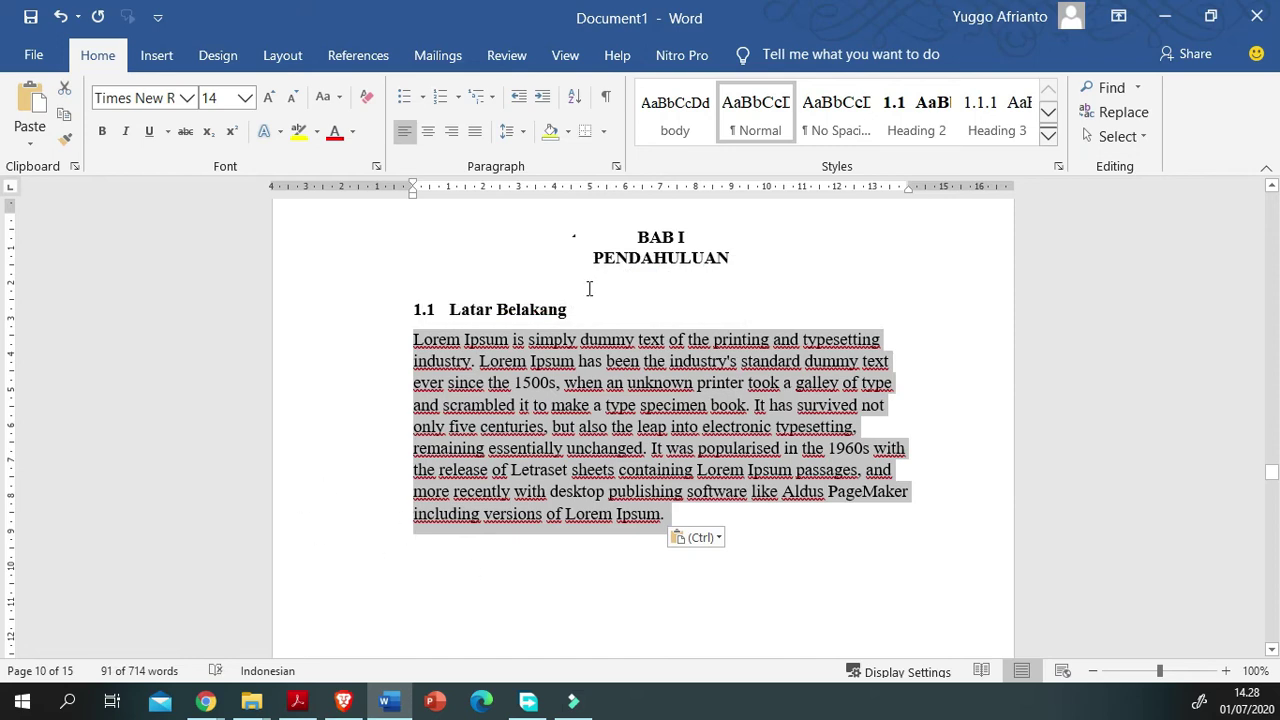
{"action": "key", "text": "ctrl+shift+b"}
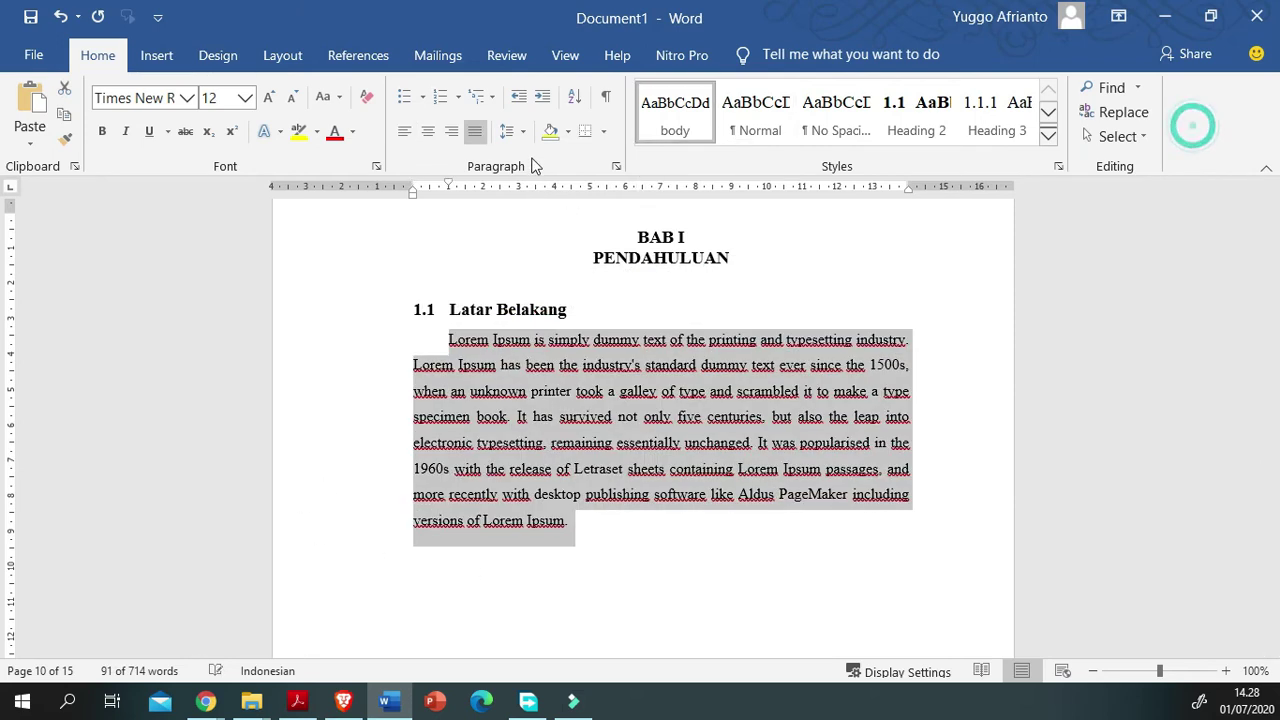
{"action": "key", "text": "Right"}
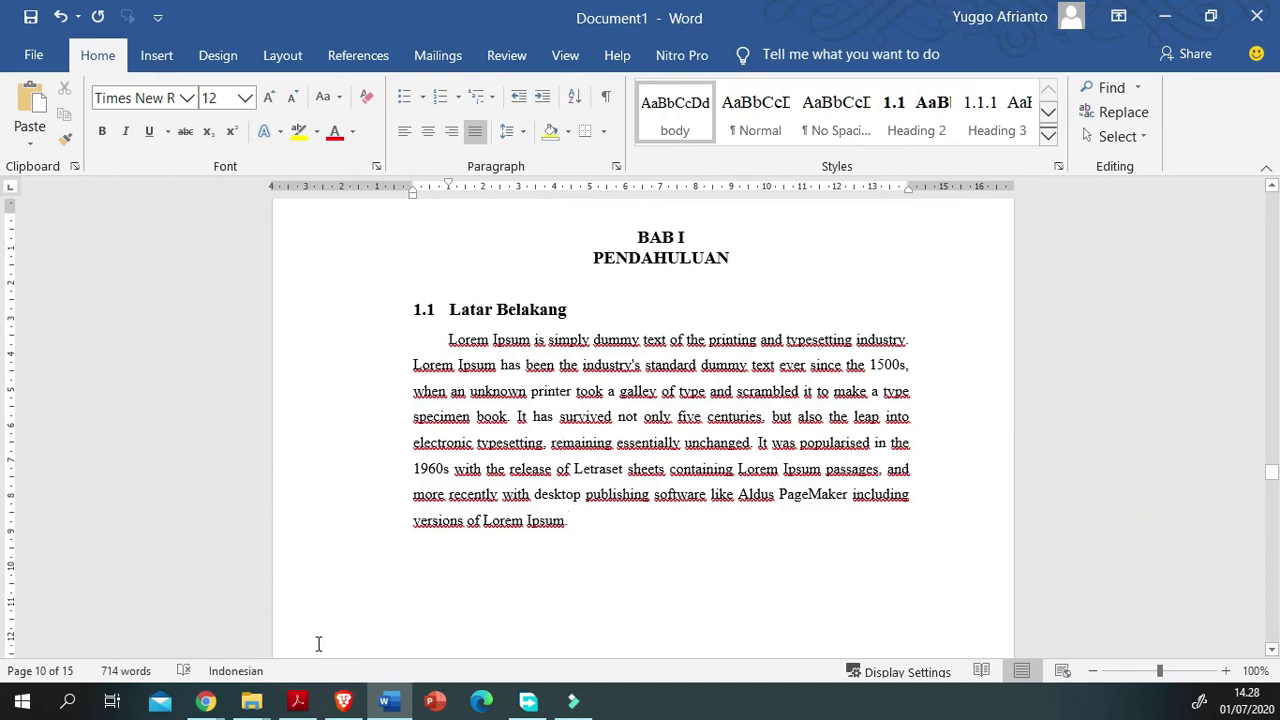
{"action": "key", "text": "Return"}
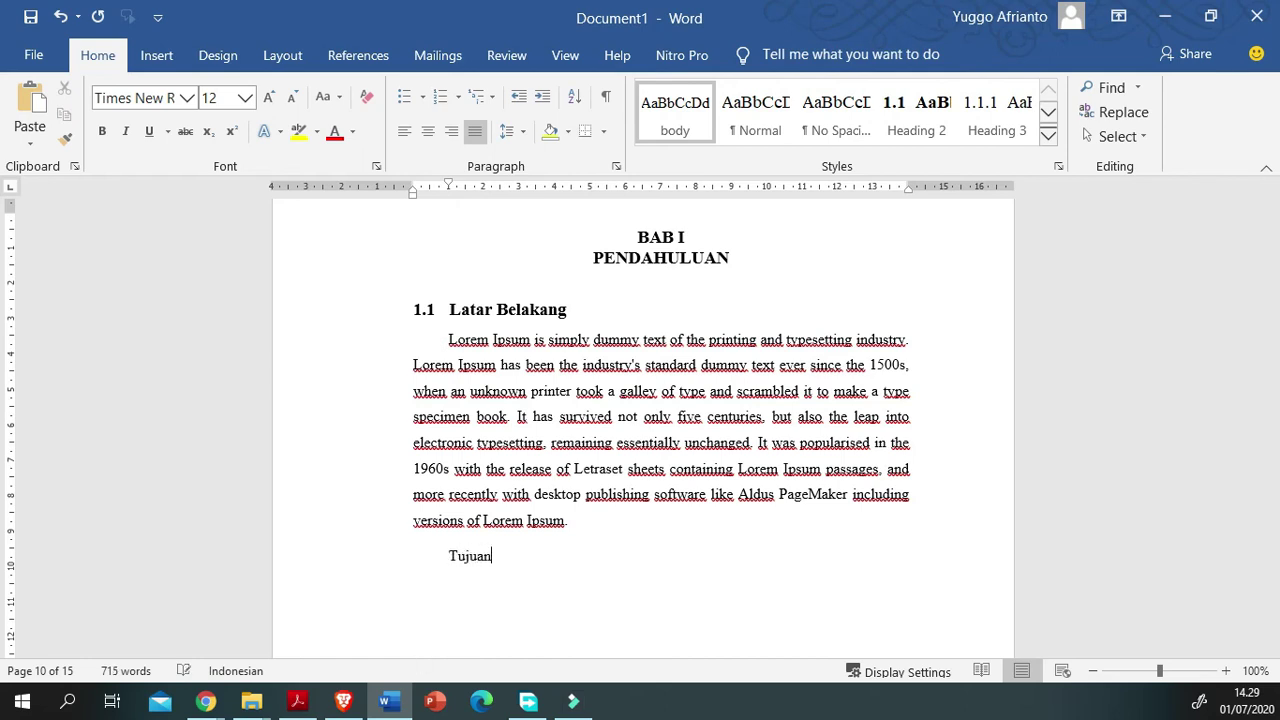
Step: Type 'Tujuan Penelitian' and make it the numbered level-2 heading 1.2
{"action": "type", "text": "Tujuan Penelitian"}
{"action": "left_click_drag", "start_coordinate": [1089, 554], "coordinate": [448, 558]}
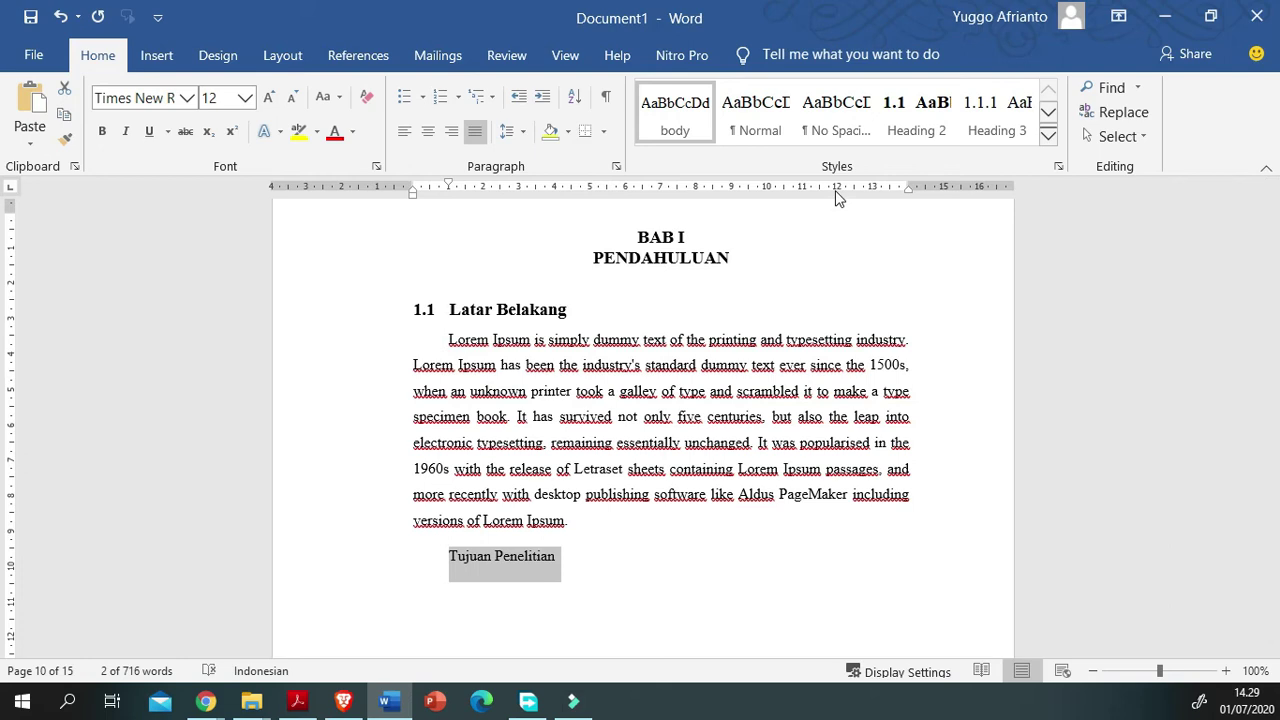
{"action": "left_click", "coordinate": [915, 112]}
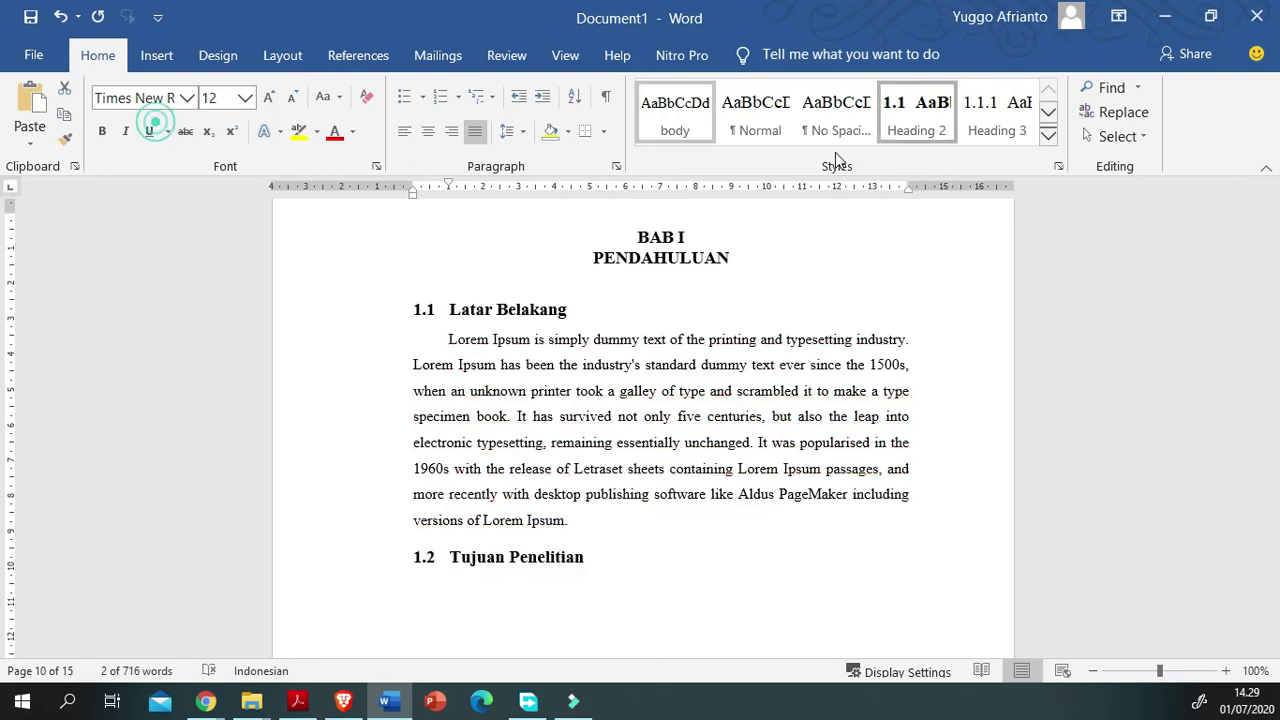
{"action": "key", "text": "End"}
{"action": "key", "text": "Return"}
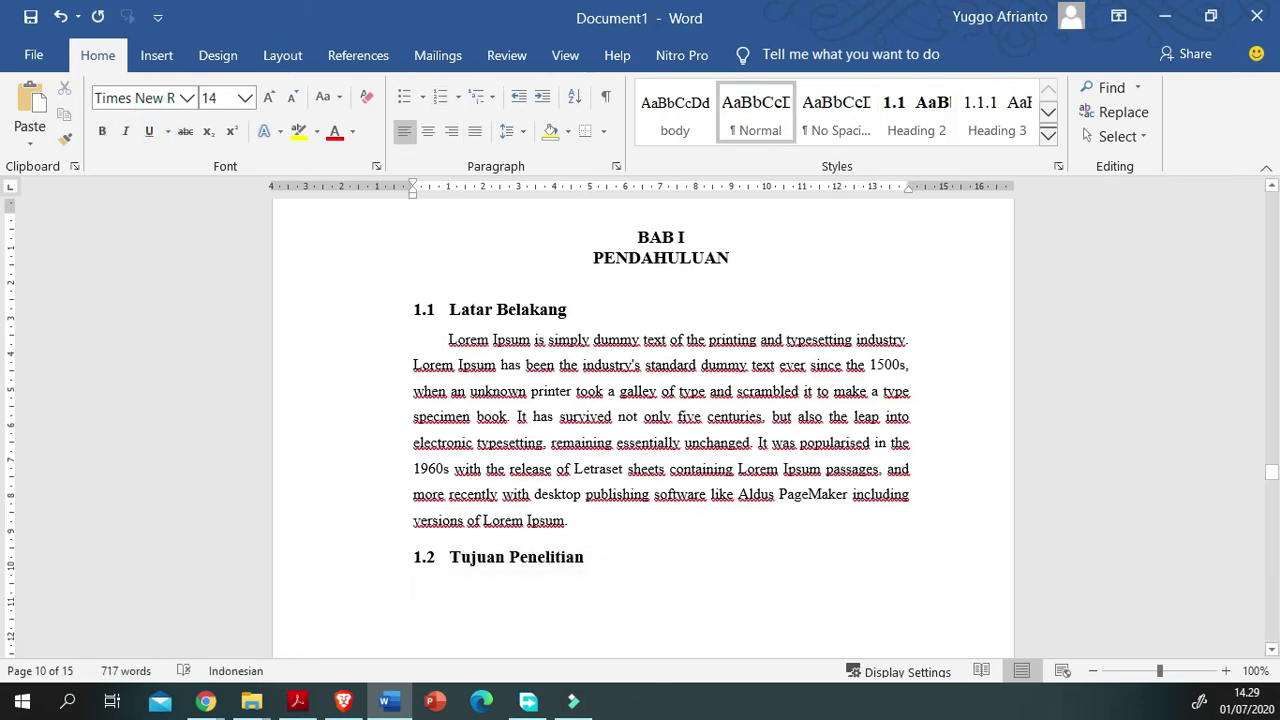
Step: Paste a body-styled Lorem Ipsum paragraph under 1.2, then delete it again
{"action": "scroll", "coordinate": [416, 684], "scroll_direction": "down", "scroll_amount": 3}
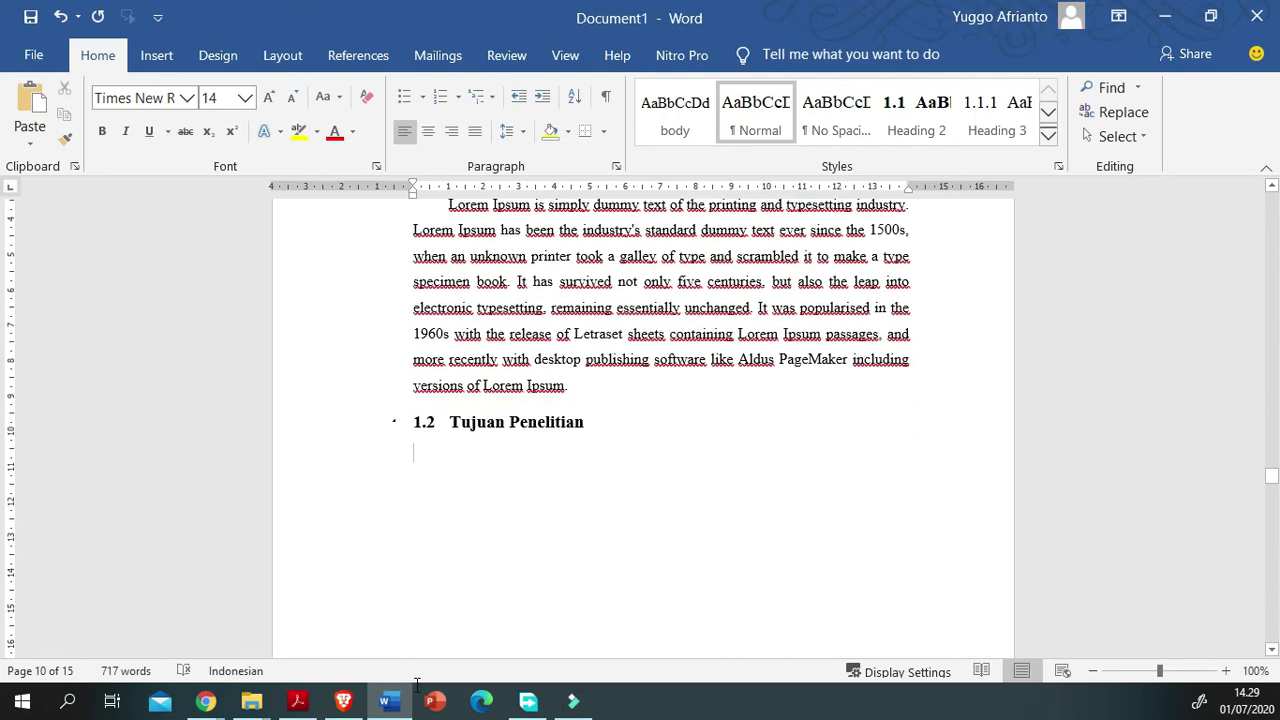
{"action": "key", "text": "ctrl+v"}
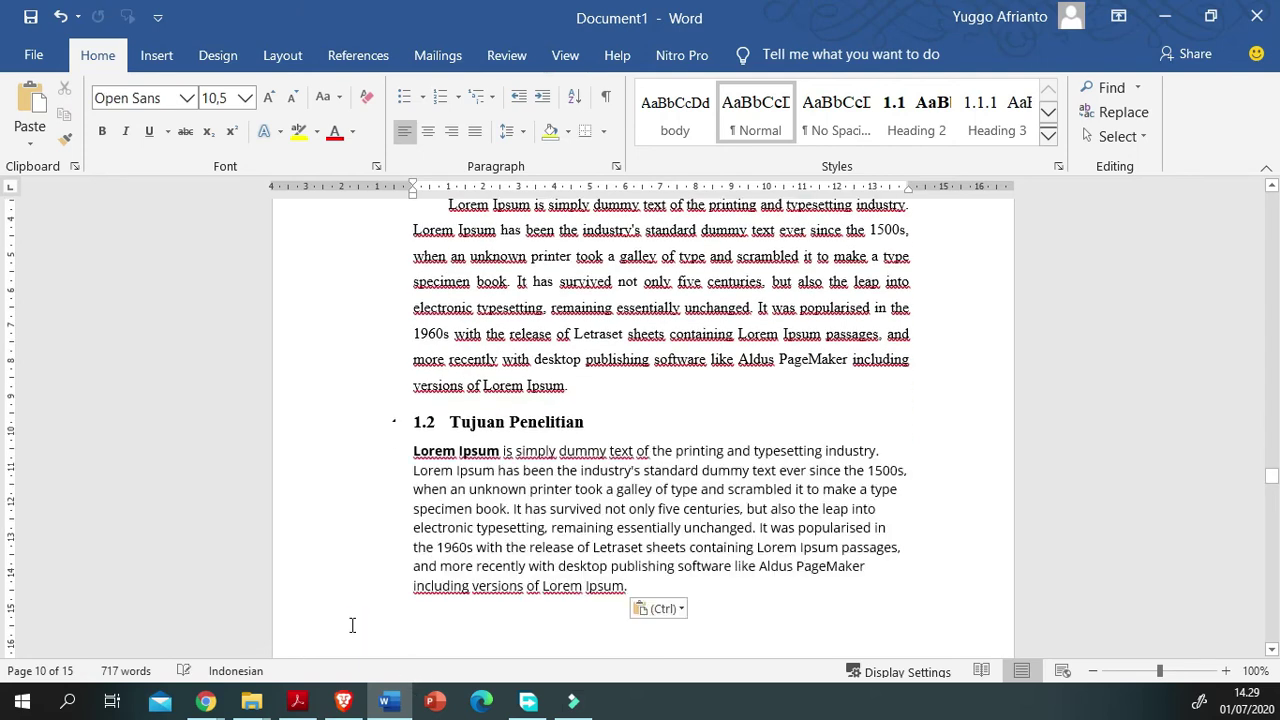
{"action": "left_click_drag", "start_coordinate": [700, 600], "coordinate": [228, 610]}
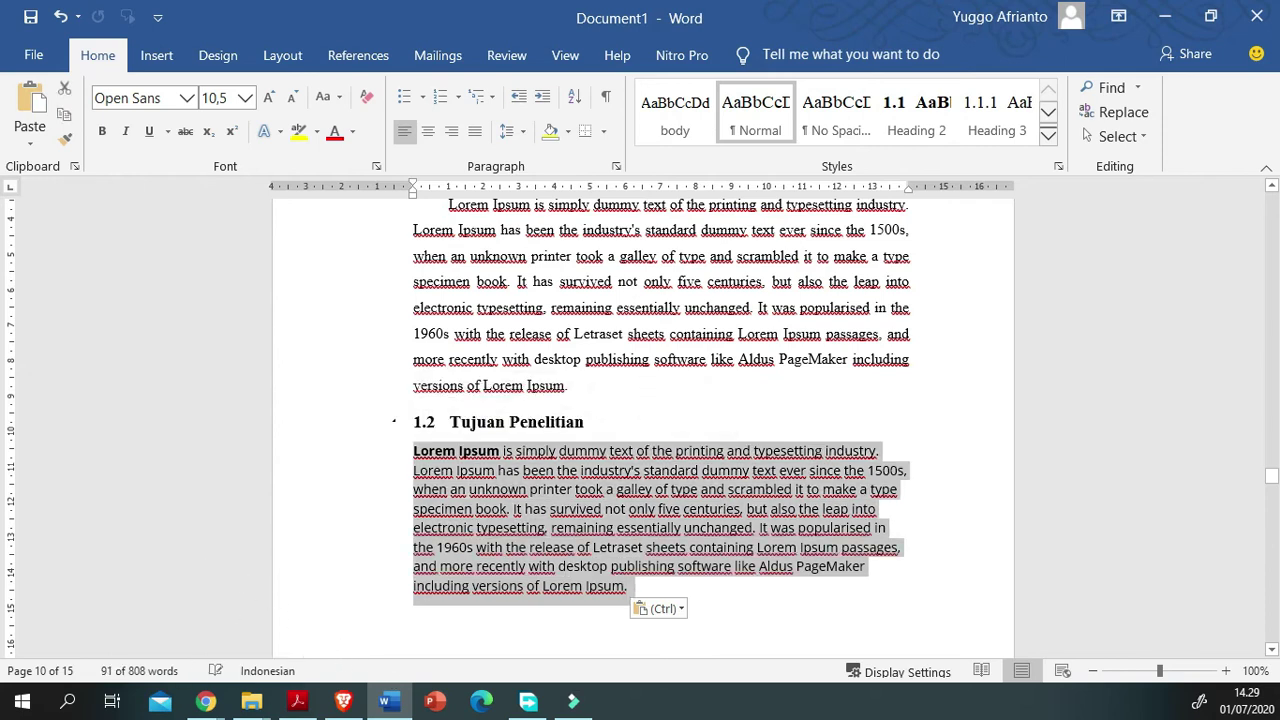
{"action": "left_click", "coordinate": [675, 115]}
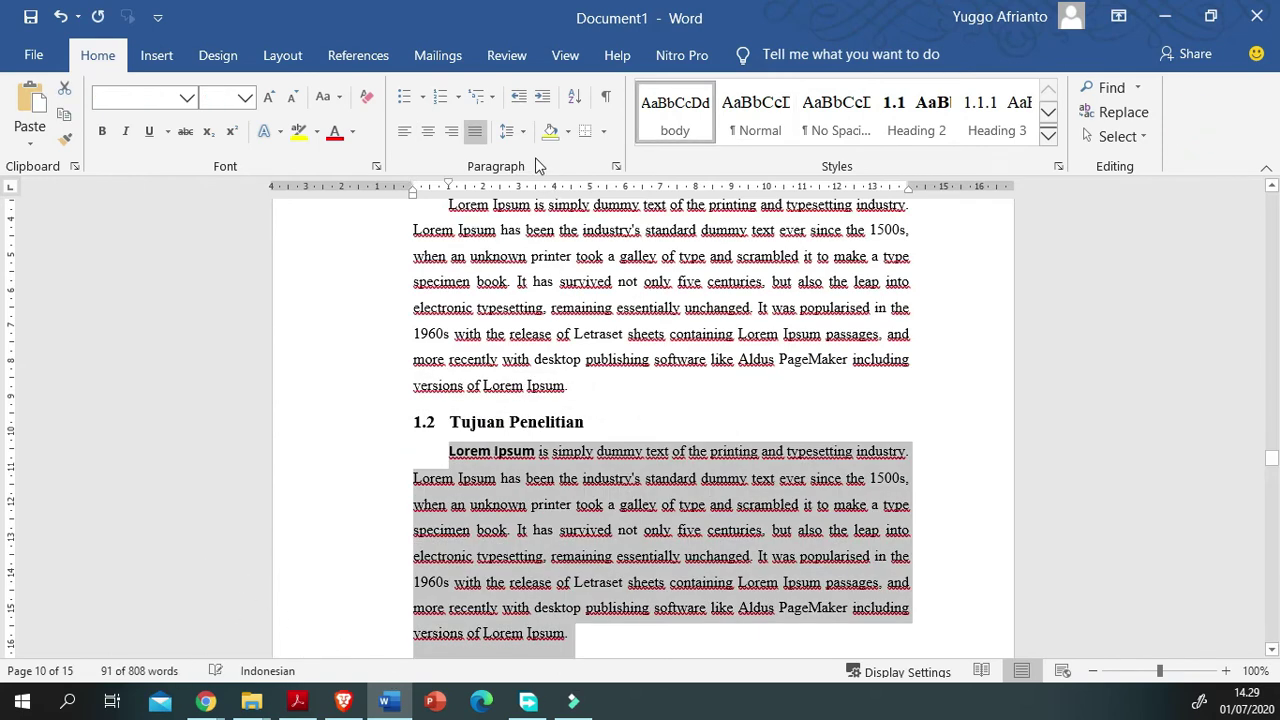
{"action": "scroll", "coordinate": [383, 575], "scroll_direction": "down", "scroll_amount": 2}
{"action": "scroll", "coordinate": [383, 575], "scroll_direction": "up", "scroll_amount": 1}
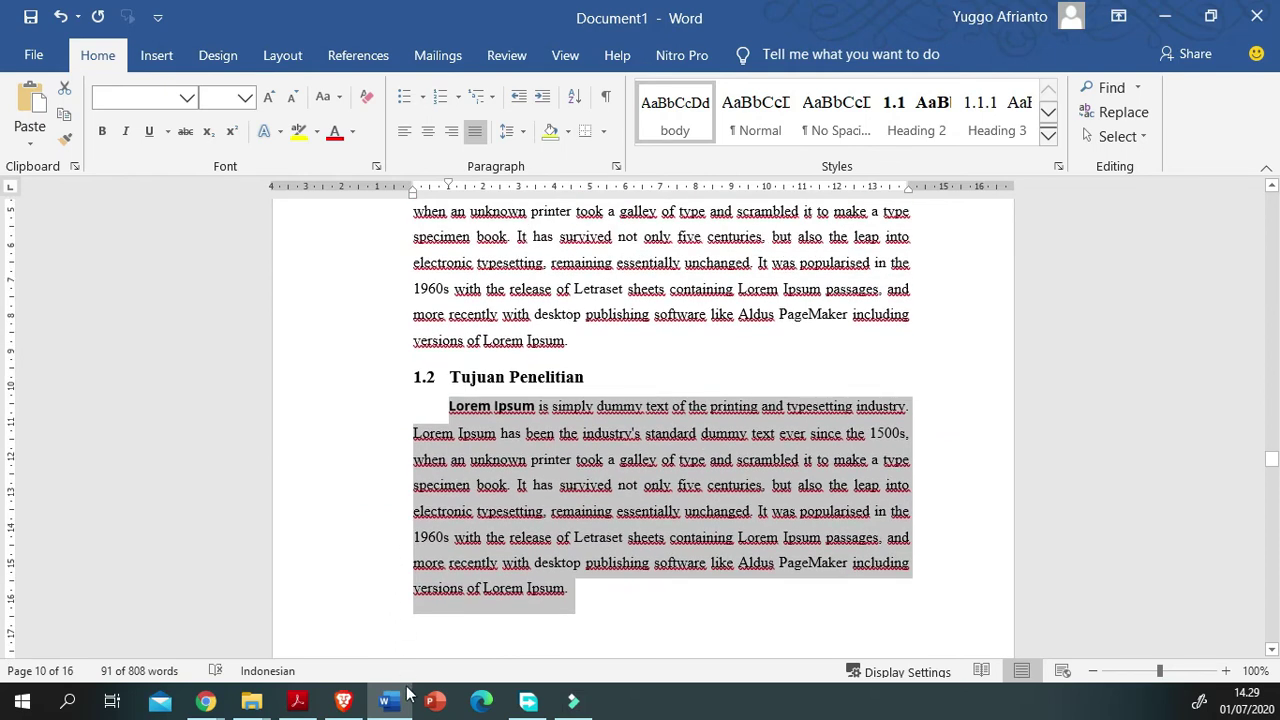
{"action": "scroll", "coordinate": [660, 420], "scroll_direction": "down", "scroll_amount": 3}
{"action": "left_click", "coordinate": [423, 560]}
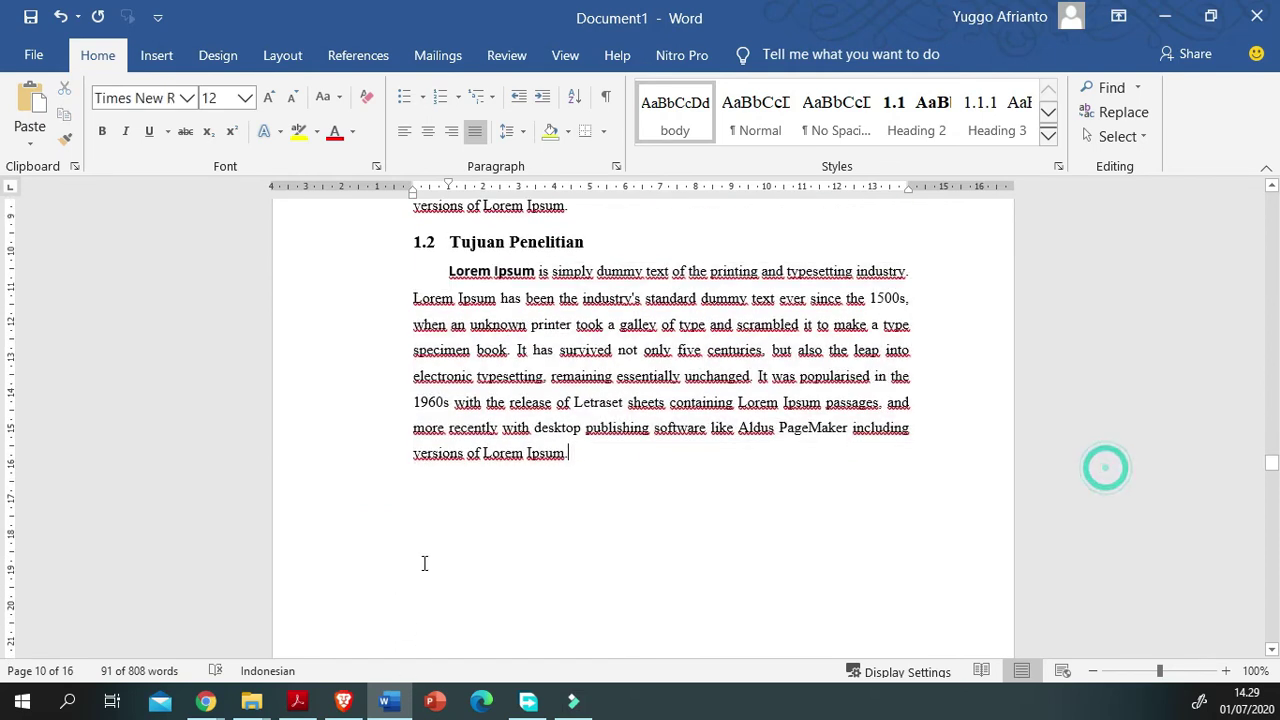
{"action": "left_click_drag", "start_coordinate": [417, 580], "coordinate": [254, 351]}
{"action": "scroll", "coordinate": [284, 461], "scroll_direction": "up", "scroll_amount": 2}
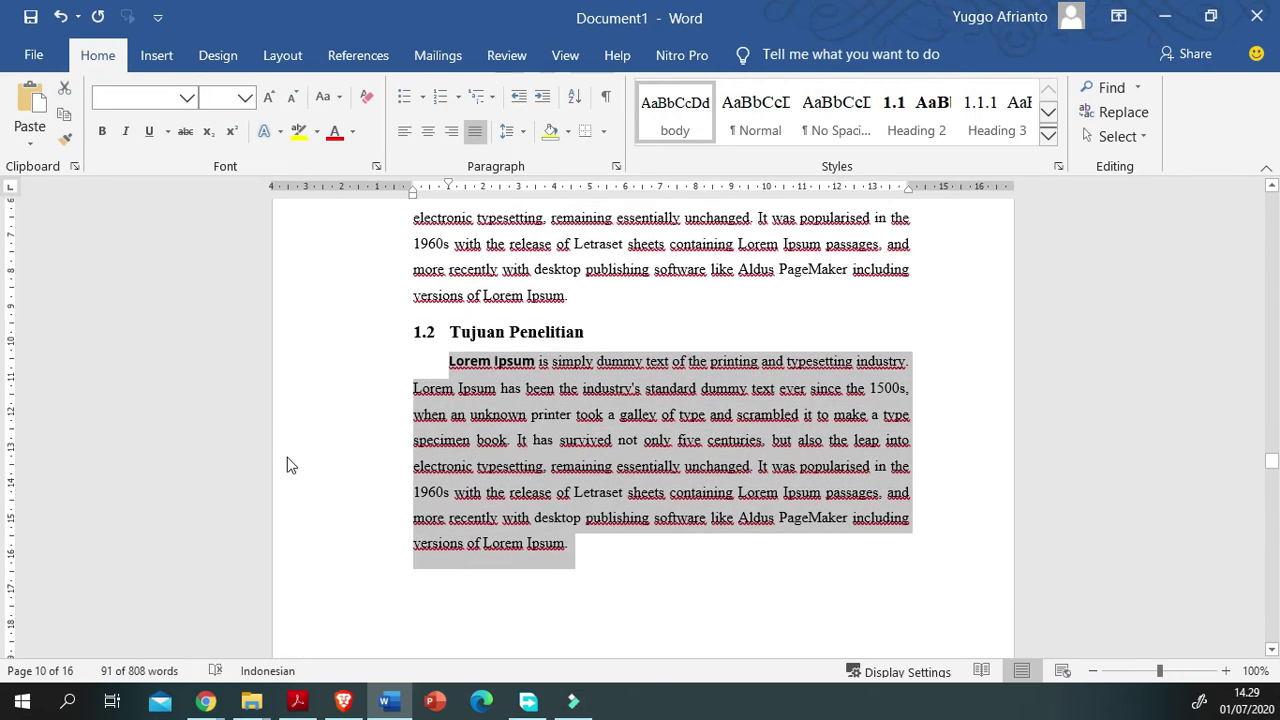
{"action": "key", "text": "Delete"}
Step: Type 'Sub bab' and make it the level-3 heading 1.2.1
{"action": "type", "text": "Sub bab"}
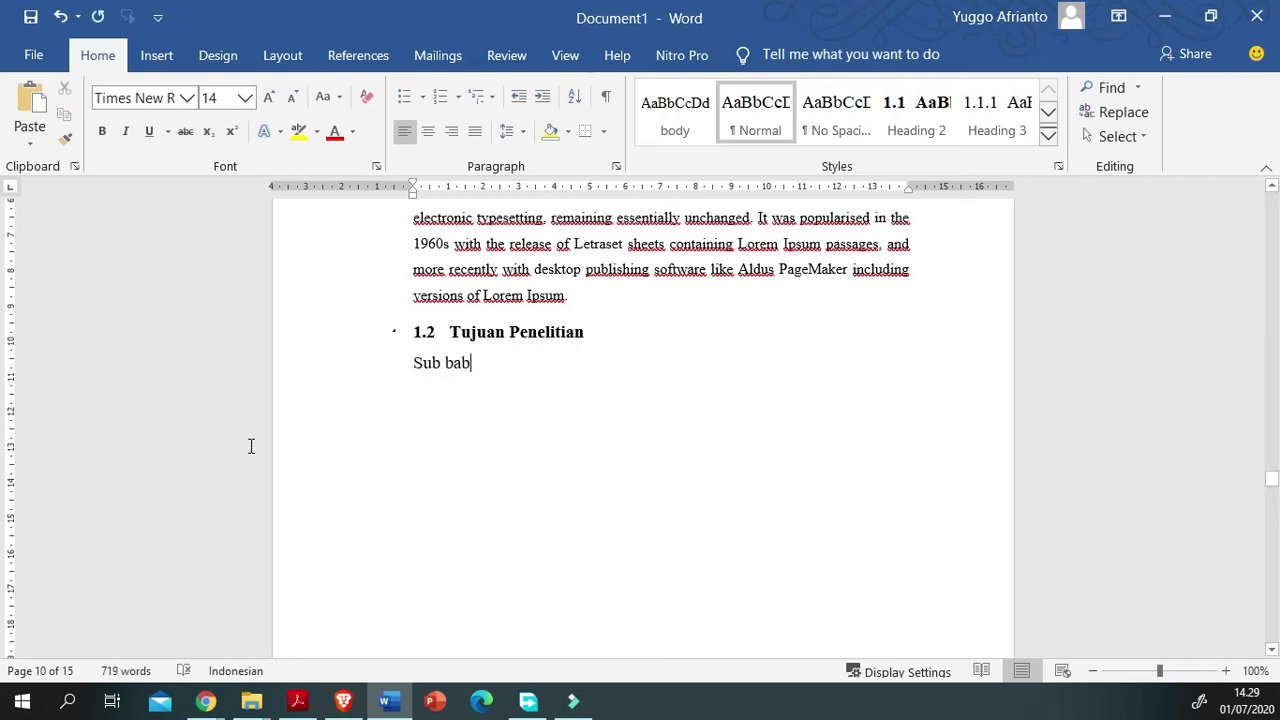
{"action": "key", "text": "ctrl+shift+Left"}
{"action": "key", "text": "ctrl+shift+Left"}
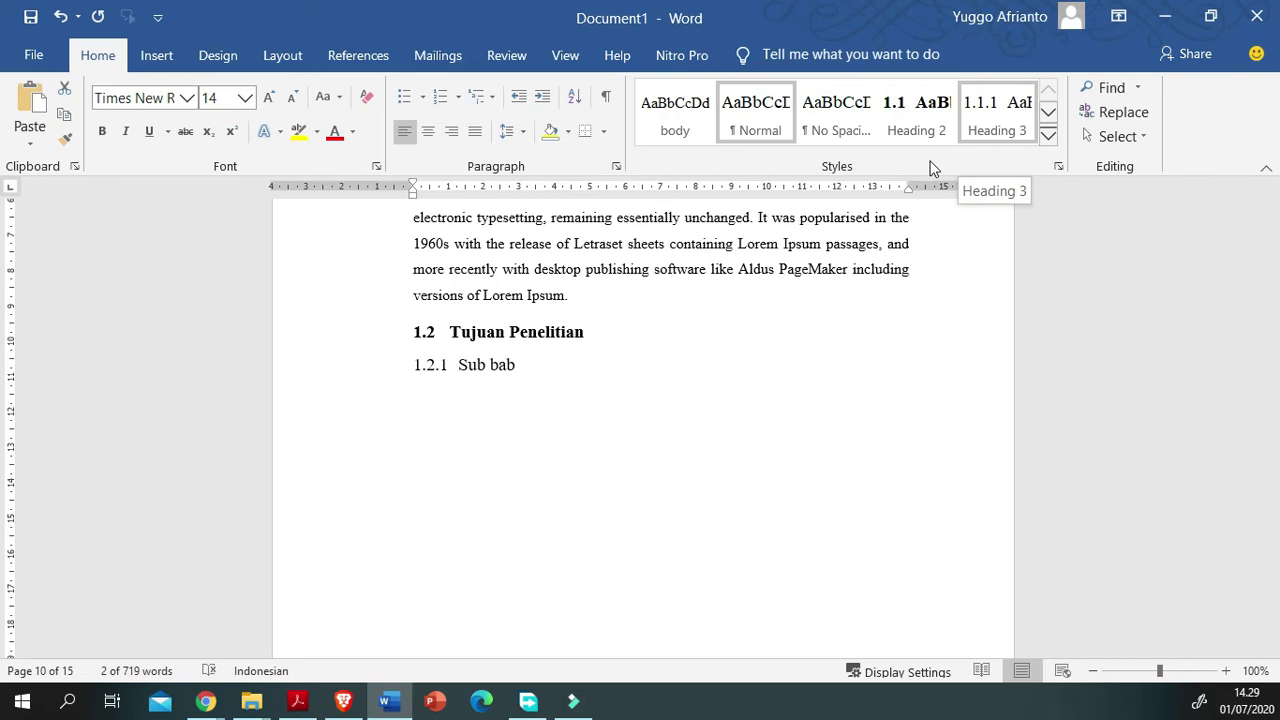
{"action": "left_click", "coordinate": [997, 115]}
{"action": "left_click", "coordinate": [357, 477]}
{"action": "key", "text": "Return"}
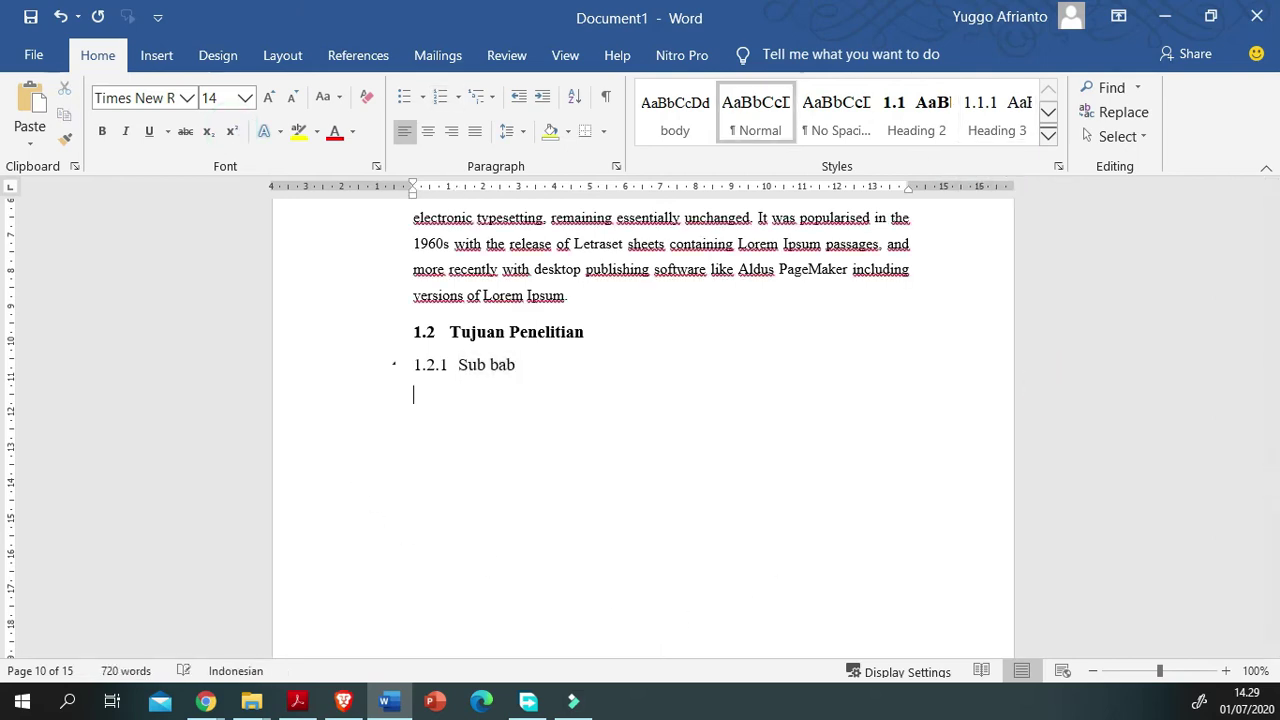
Step: Paste the Lorem Ipsum paragraph under 1.2.1 Sub bab in the justified body style
{"action": "left_click_drag", "start_coordinate": [1114, 340], "coordinate": [52, 416]}
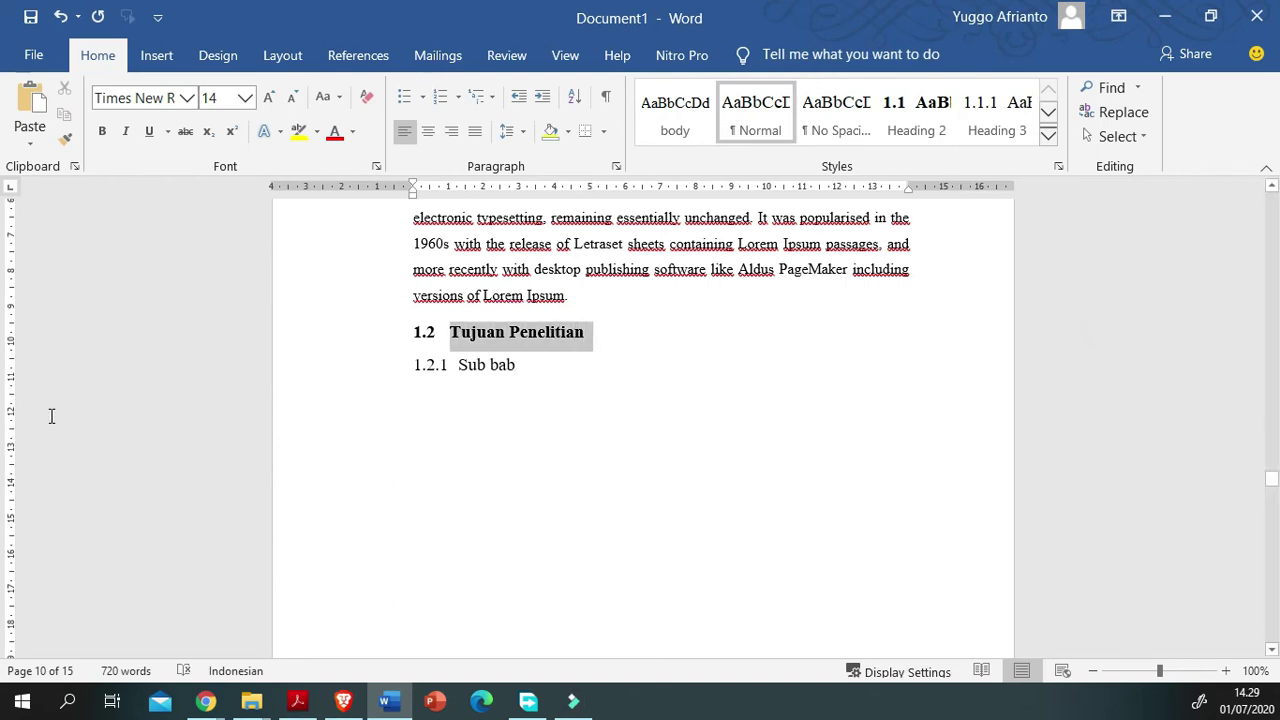
{"action": "left_click", "coordinate": [313, 505]}
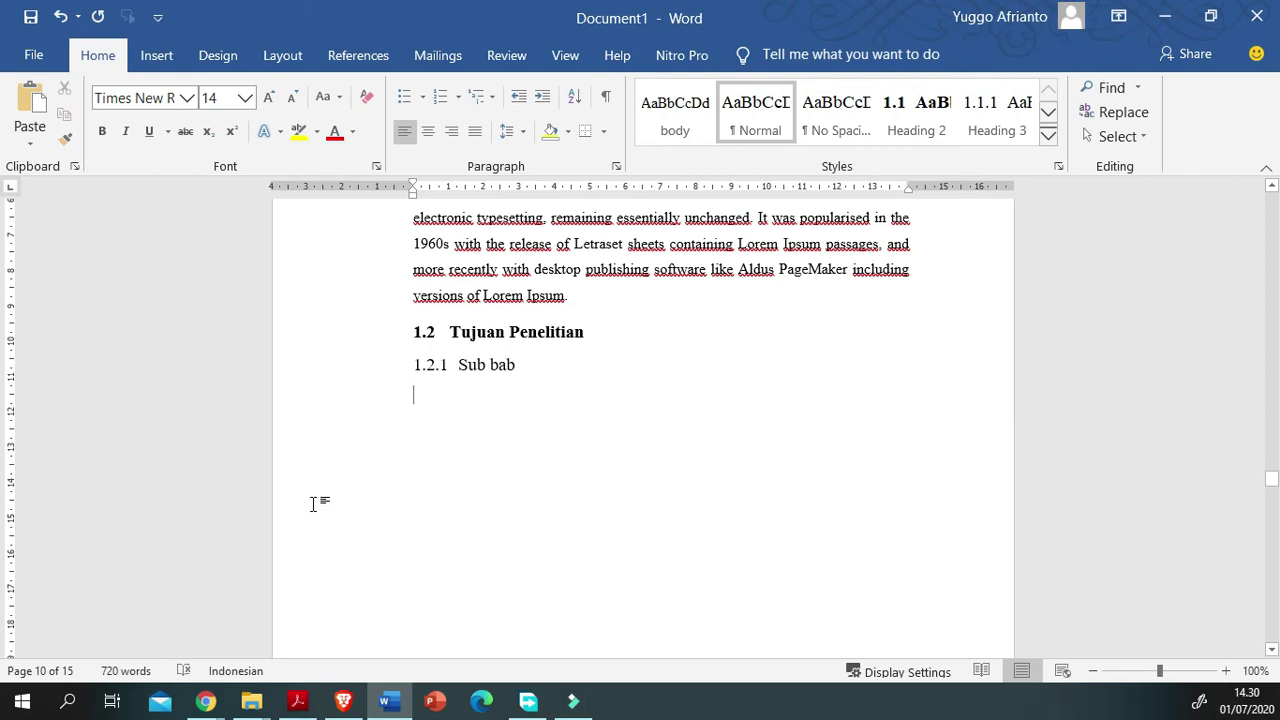
{"action": "key", "text": "ctrl+v"}
{"action": "left_click_drag", "start_coordinate": [627, 529], "coordinate": [219, 532]}
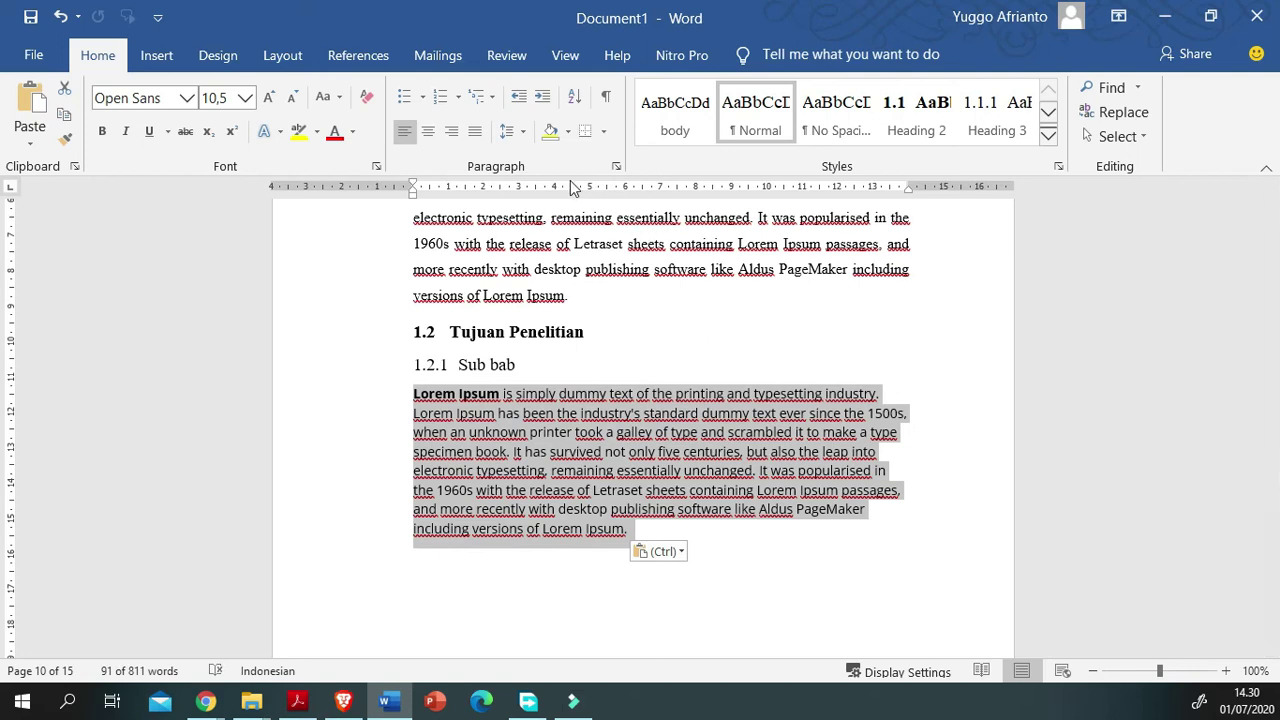
{"action": "left_click", "coordinate": [675, 112]}
{"action": "left_click", "coordinate": [587, 642]}
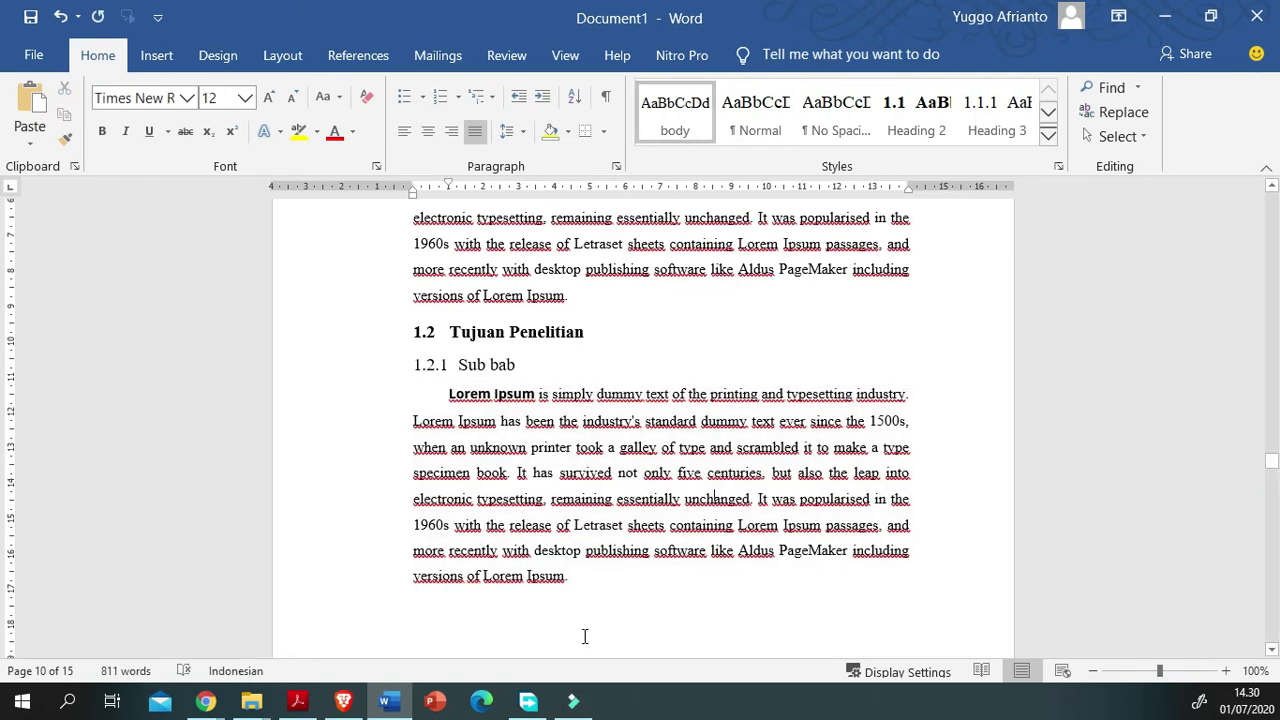
{"action": "scroll", "coordinate": [586, 634], "scroll_direction": "up", "scroll_amount": 5}
{"action": "scroll", "coordinate": [717, 630], "scroll_direction": "down", "scroll_amount": 2}
Step: Delete the empty lines above the BAB II heading
{"action": "scroll", "coordinate": [714, 634], "scroll_direction": "down", "scroll_amount": 3}
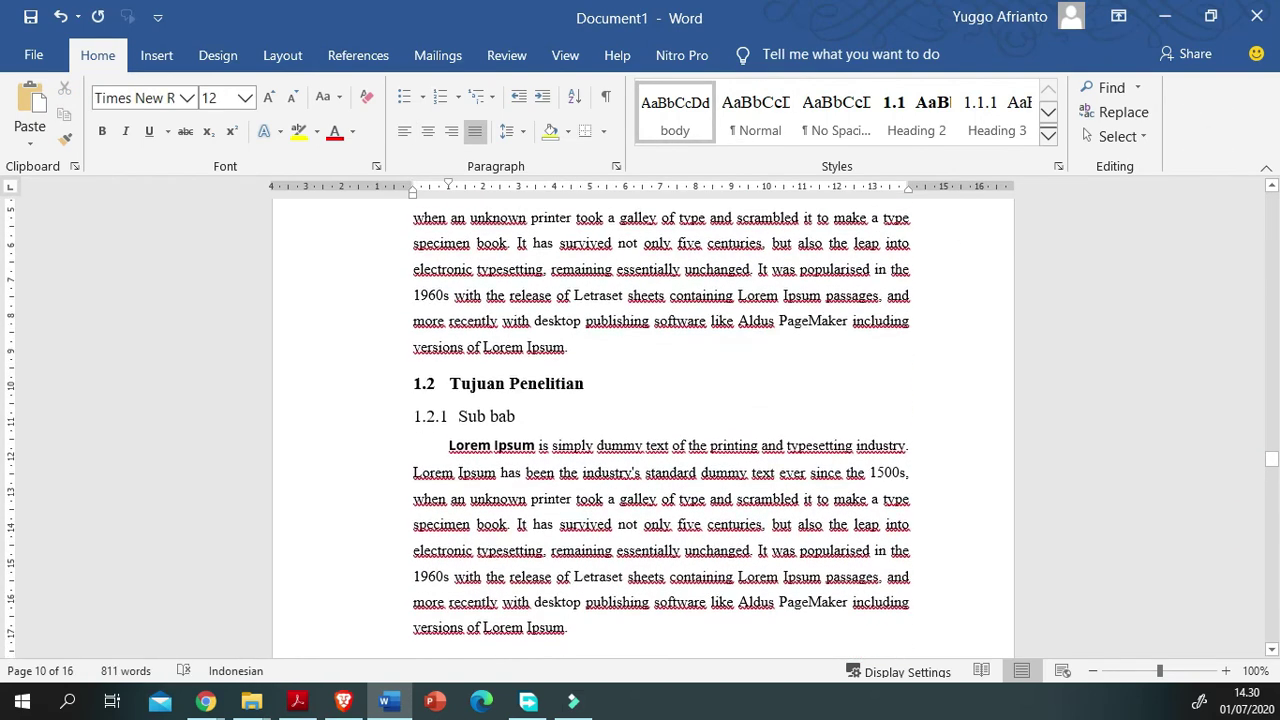
{"action": "scroll", "coordinate": [714, 634], "scroll_direction": "down", "scroll_amount": 4}
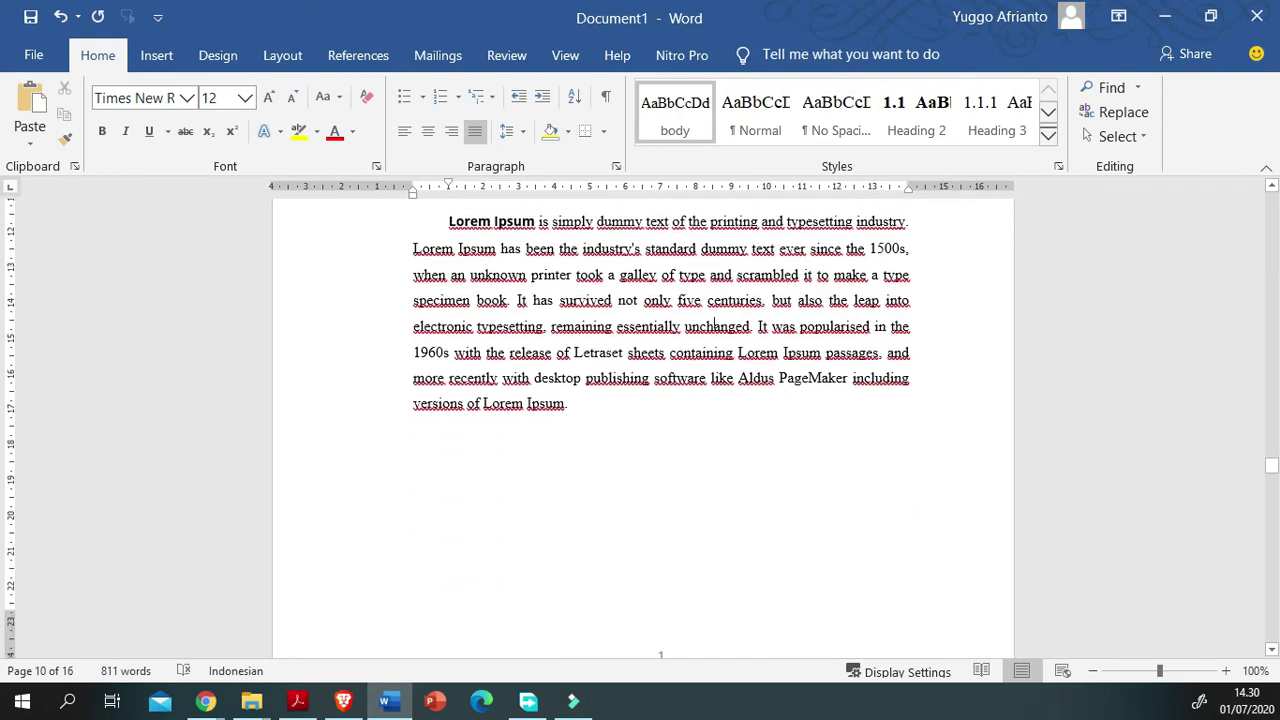
{"action": "scroll", "coordinate": [714, 228], "scroll_direction": "down", "scroll_amount": 2}
{"action": "scroll", "coordinate": [714, 228], "scroll_direction": "down", "scroll_amount": 10}
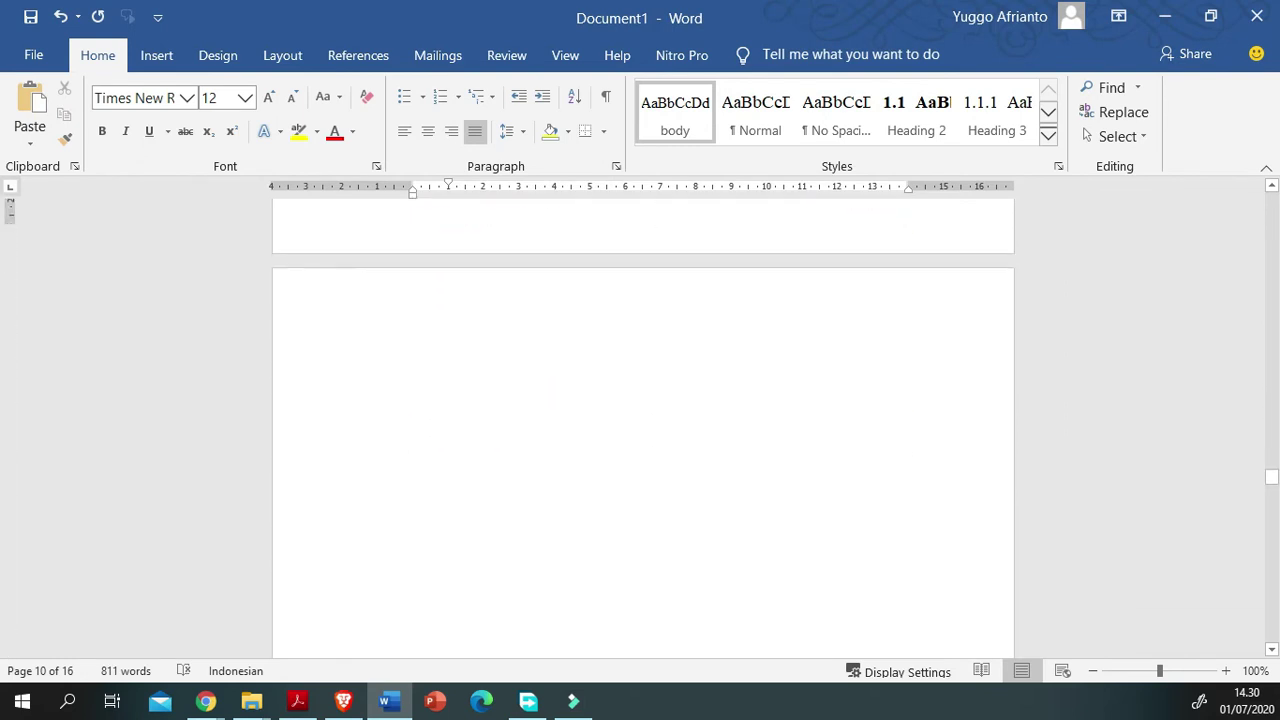
{"action": "scroll", "coordinate": [488, 583], "scroll_direction": "up", "scroll_amount": 4}
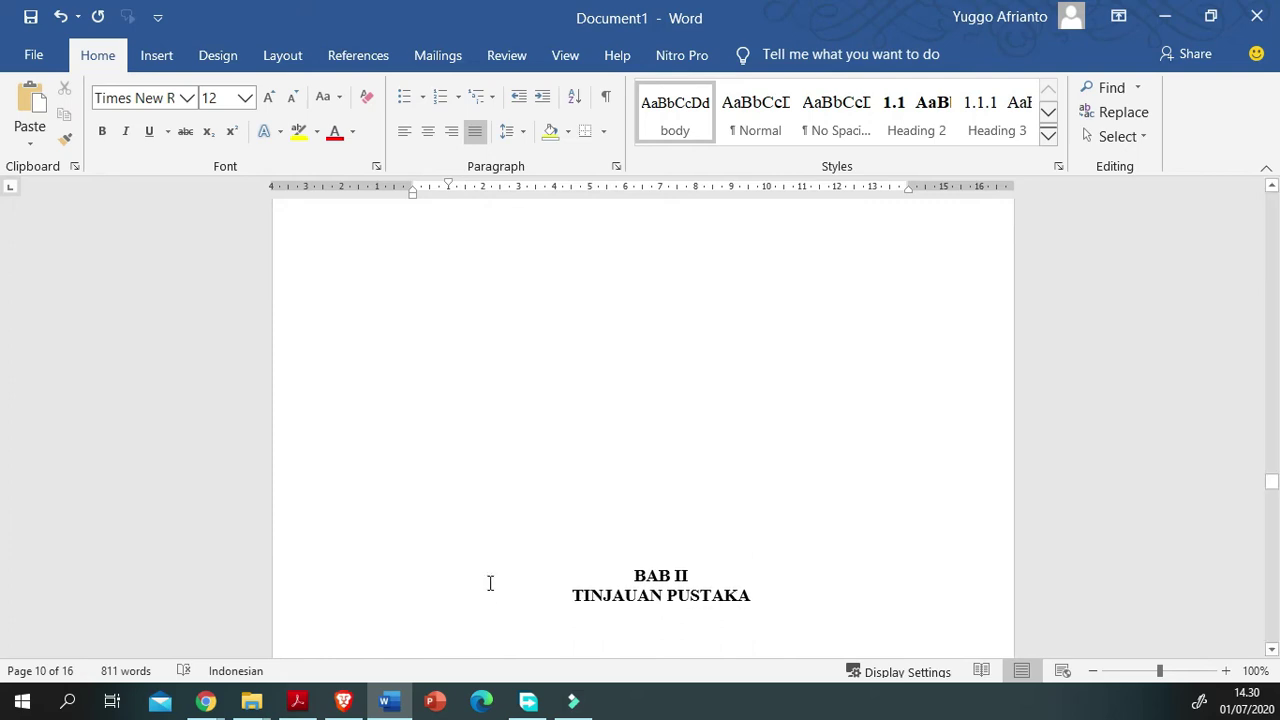
{"action": "left_click", "coordinate": [463, 552]}
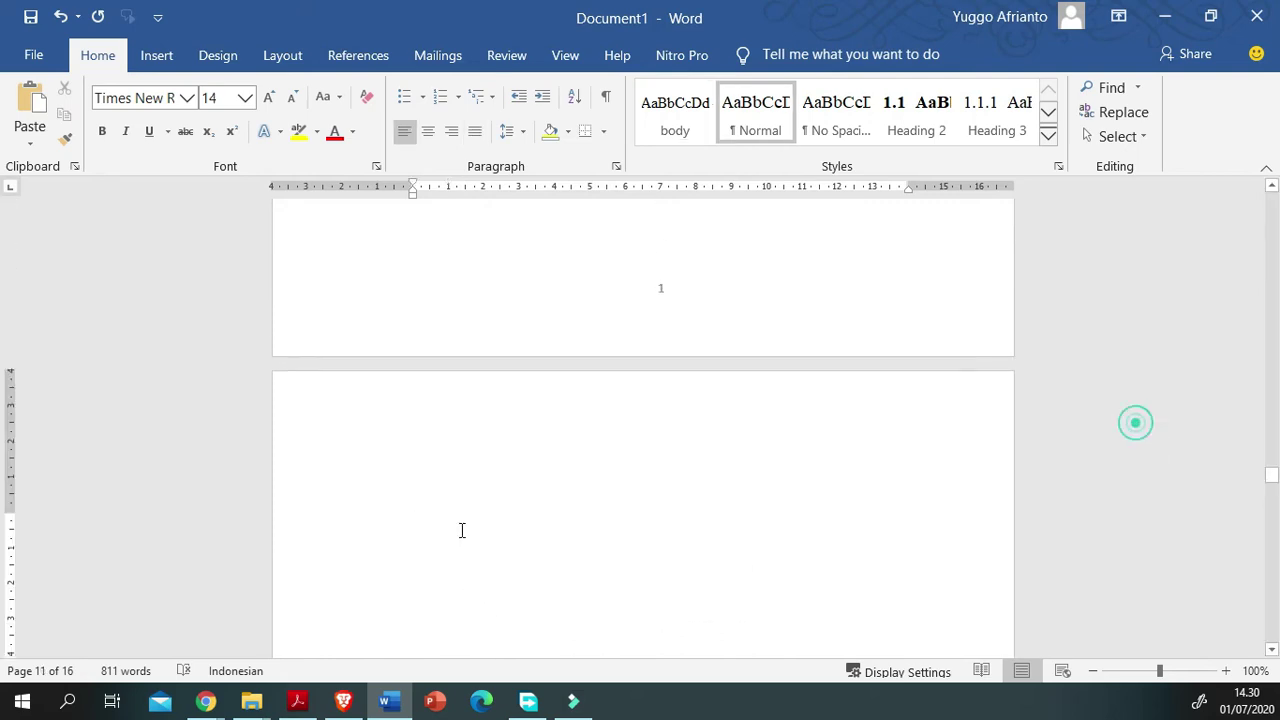
{"action": "key", "text": "Delete"}
{"action": "key", "text": "Delete"}
{"action": "key", "text": "Delete"}
{"action": "key", "text": "Delete"}
{"action": "key", "text": "Delete"}
{"action": "key", "text": "Delete"}
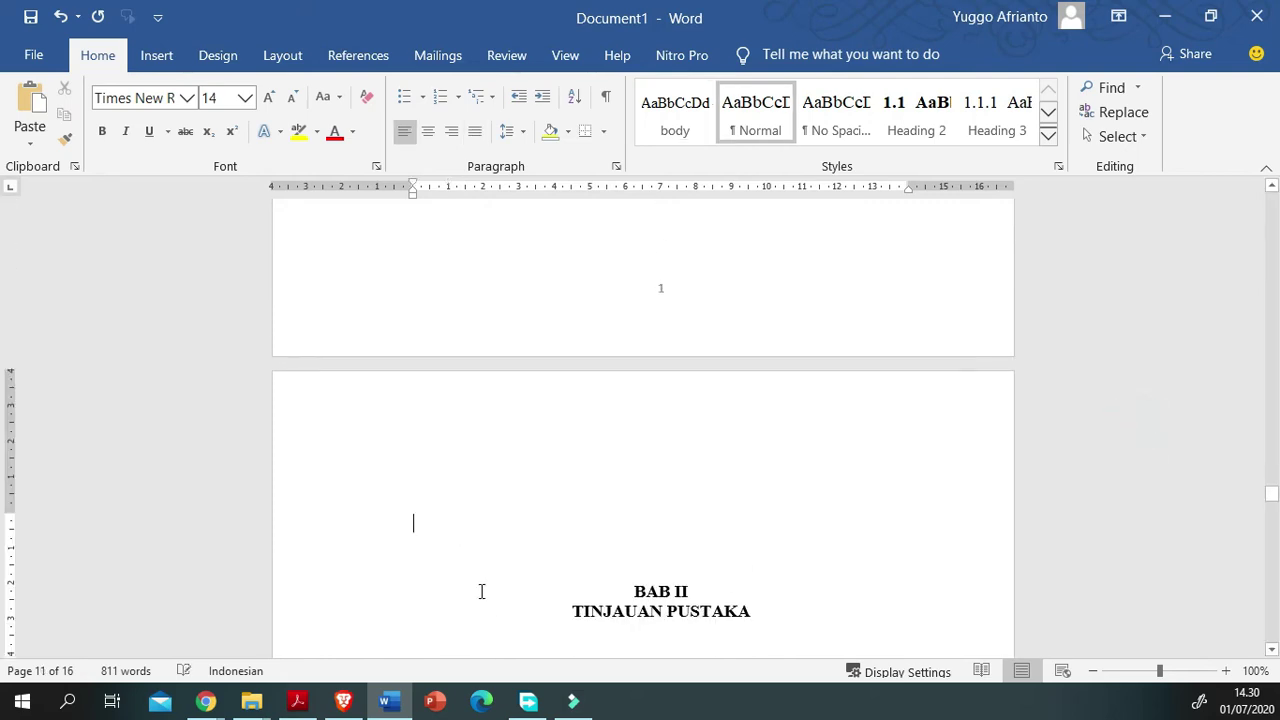
{"action": "key", "text": "Delete"}
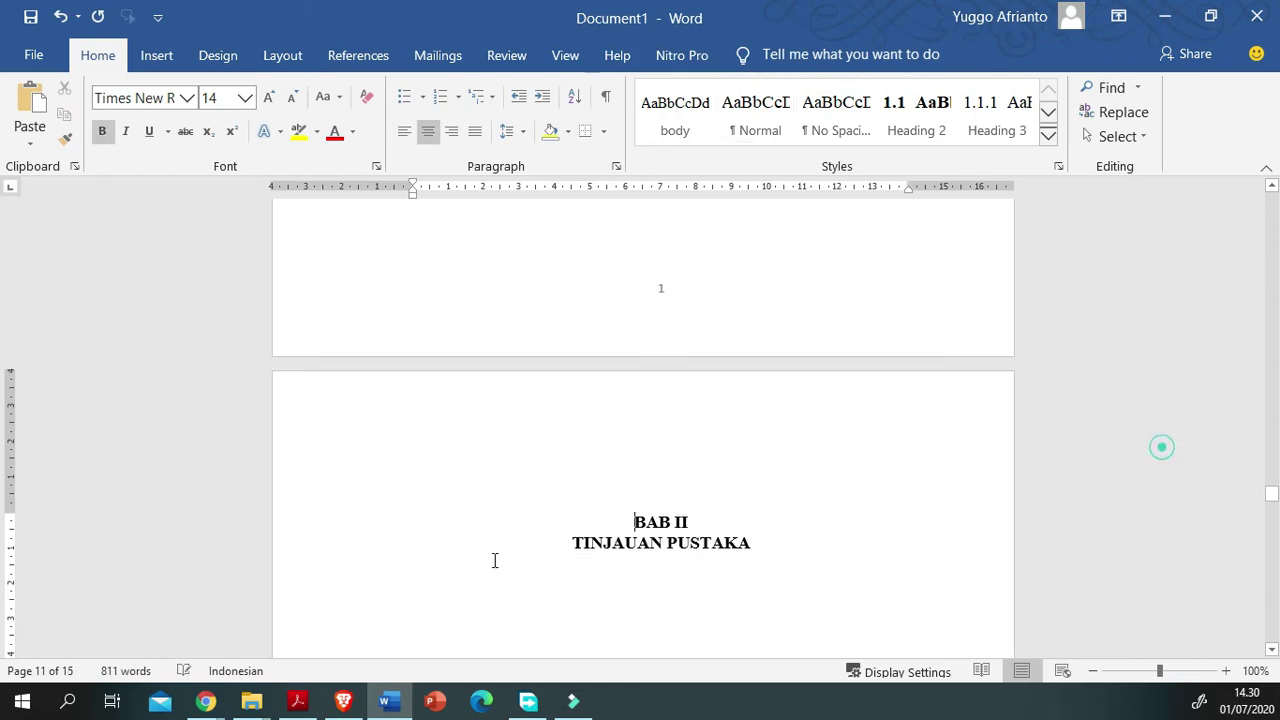
{"action": "key", "text": "Right"}
{"action": "scroll", "coordinate": [499, 594], "scroll_direction": "down", "scroll_amount": 1}
{"action": "scroll", "coordinate": [499, 594], "scroll_direction": "down", "scroll_amount": 3}
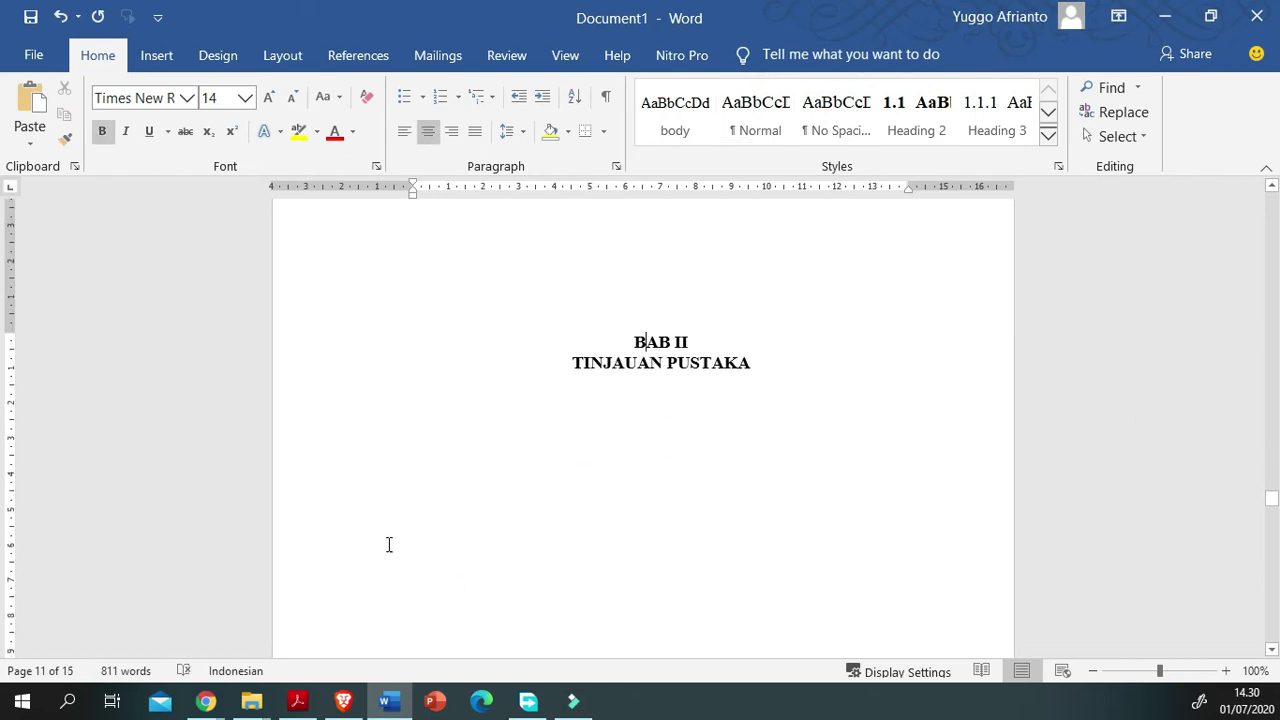
Step: Type 'Teori Jaringan Komputer' on a new line under TINJAUAN PUSTAKA
{"action": "key", "text": "Down"}
{"action": "key", "text": "Down"}
{"action": "type", "text": "fasfa"}
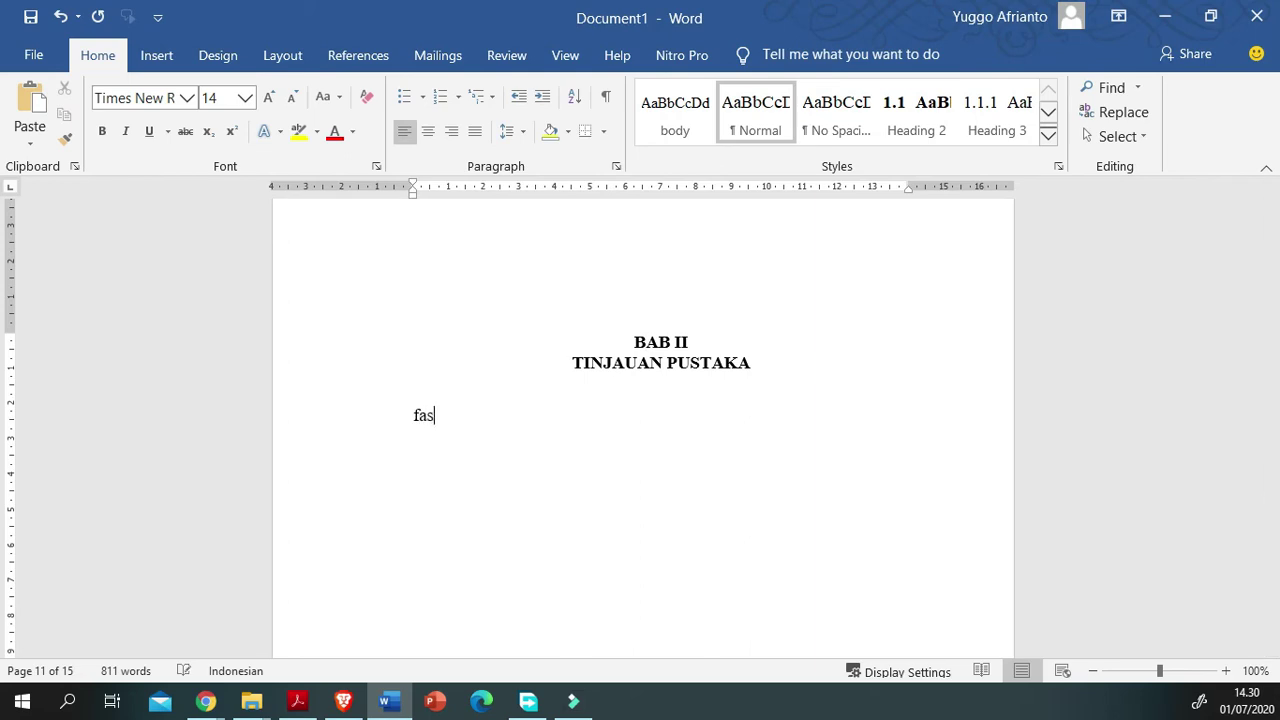
{"action": "key", "text": "BackSpace"}
{"action": "key", "text": "BackSpace"}
{"action": "key", "text": "BackSpace"}
{"action": "key", "text": "BackSpace"}
{"action": "type", "text": "Teori Jaringan Komputer"}
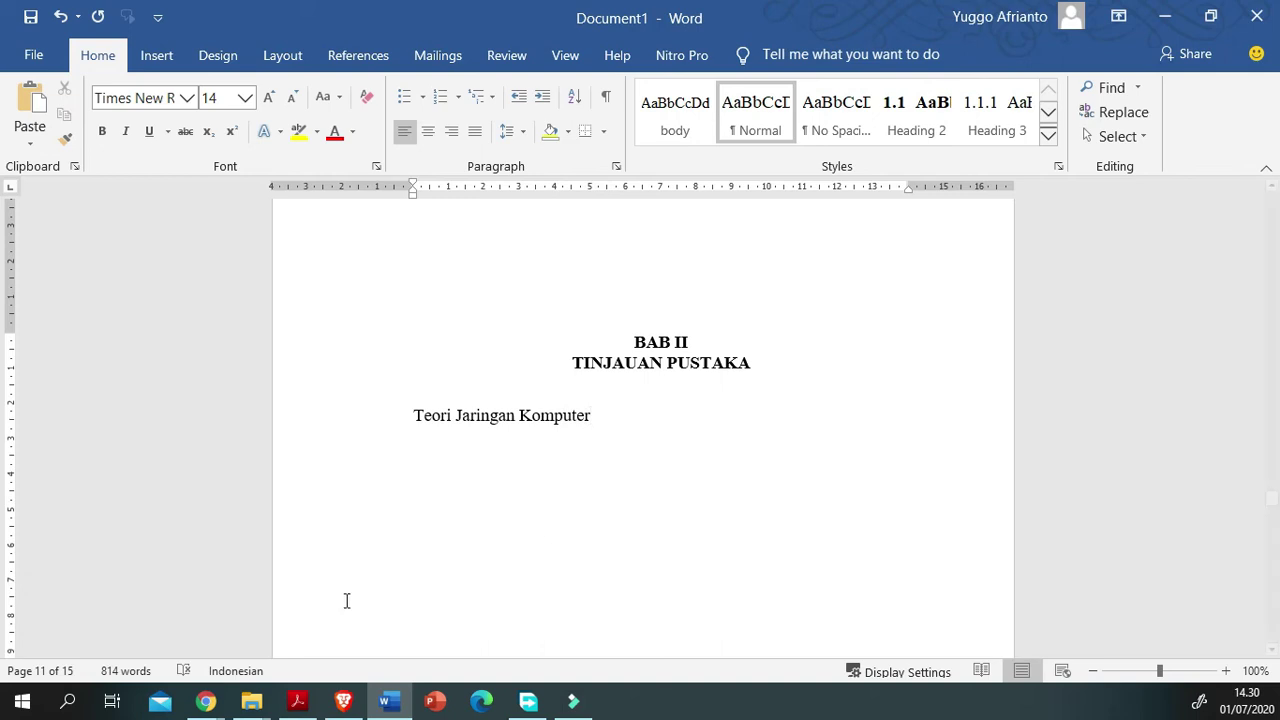
Step: Make 'Teori Jaringan Komputer' the numbered Heading 2 section 1.3
{"action": "triple_click", "coordinate": [1123, 420]}
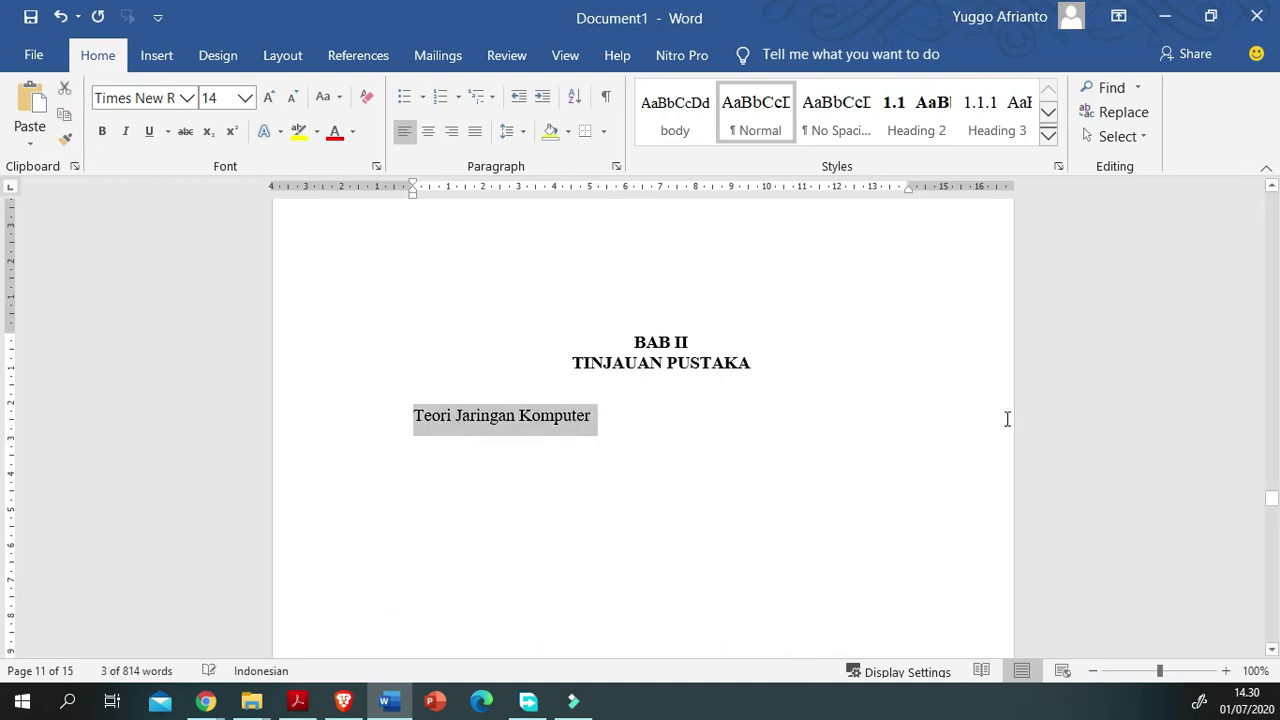
{"action": "left_click", "coordinate": [916, 115]}
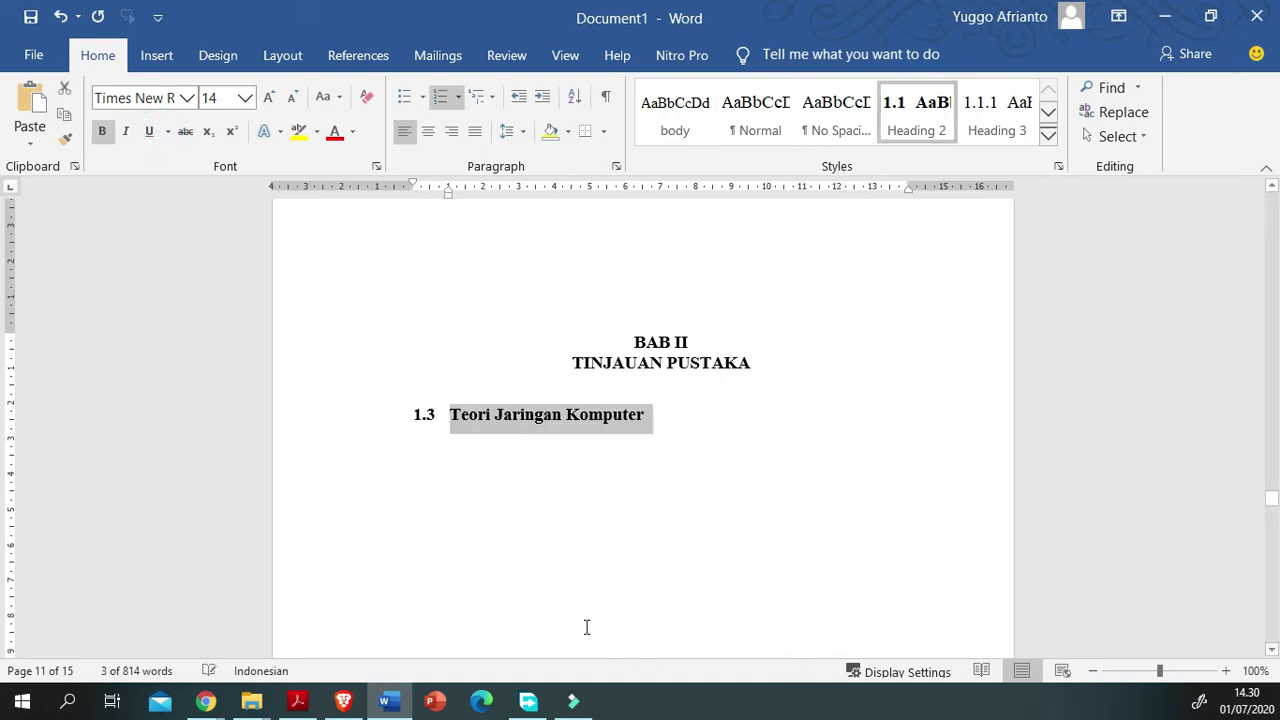
{"action": "left_click", "coordinate": [1187, 425]}
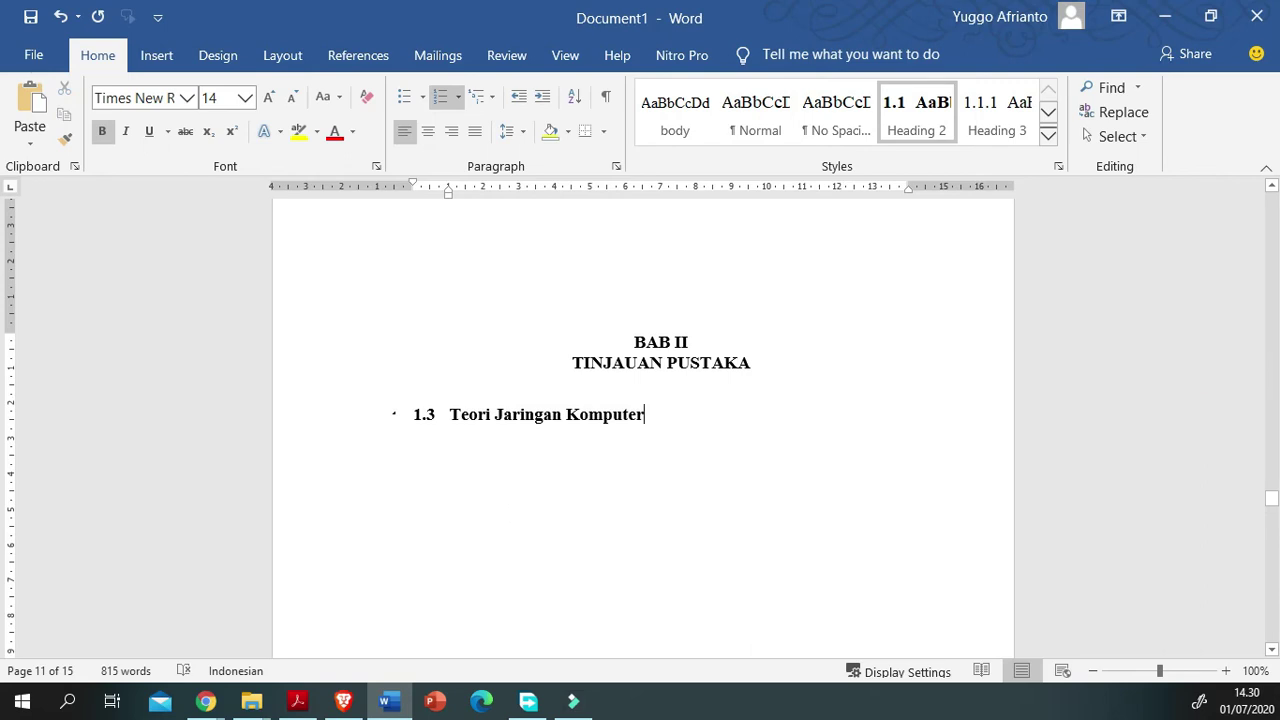
{"action": "key", "text": "Return"}
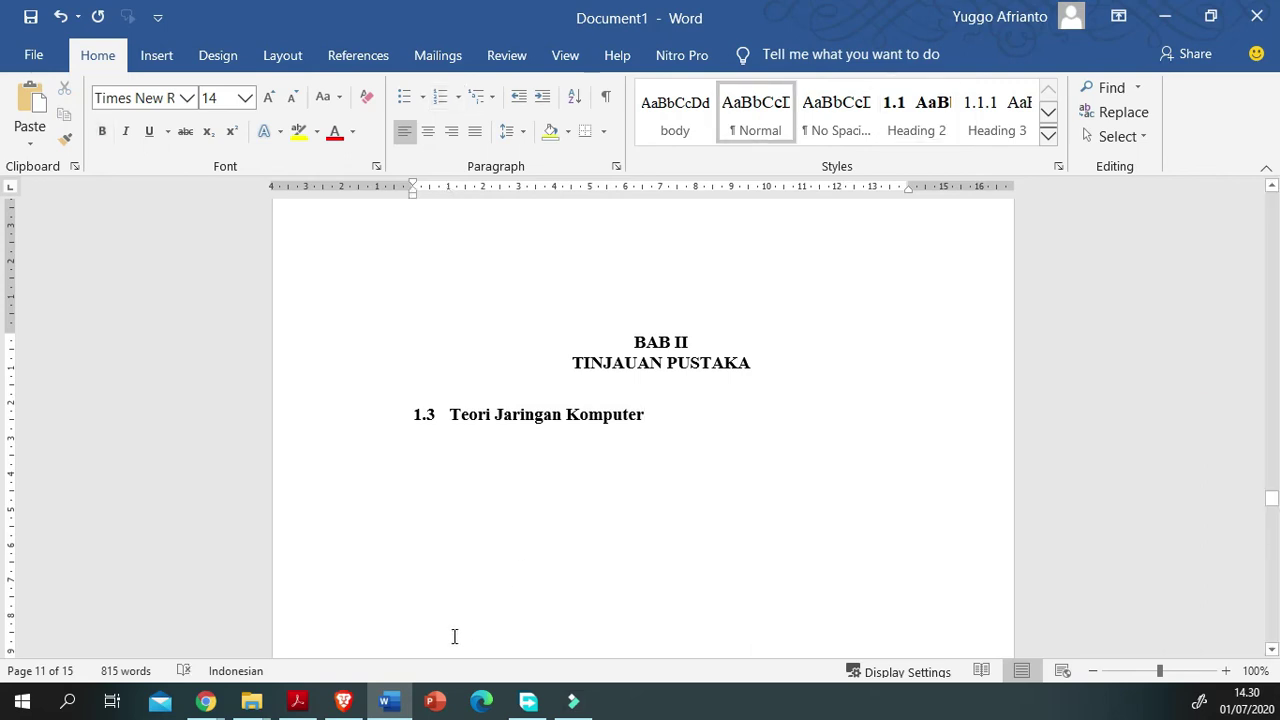
Step: Add 'Su bab' below it as the Heading 3 subsection 1.3.1
{"action": "type", "text": "Su bab"}
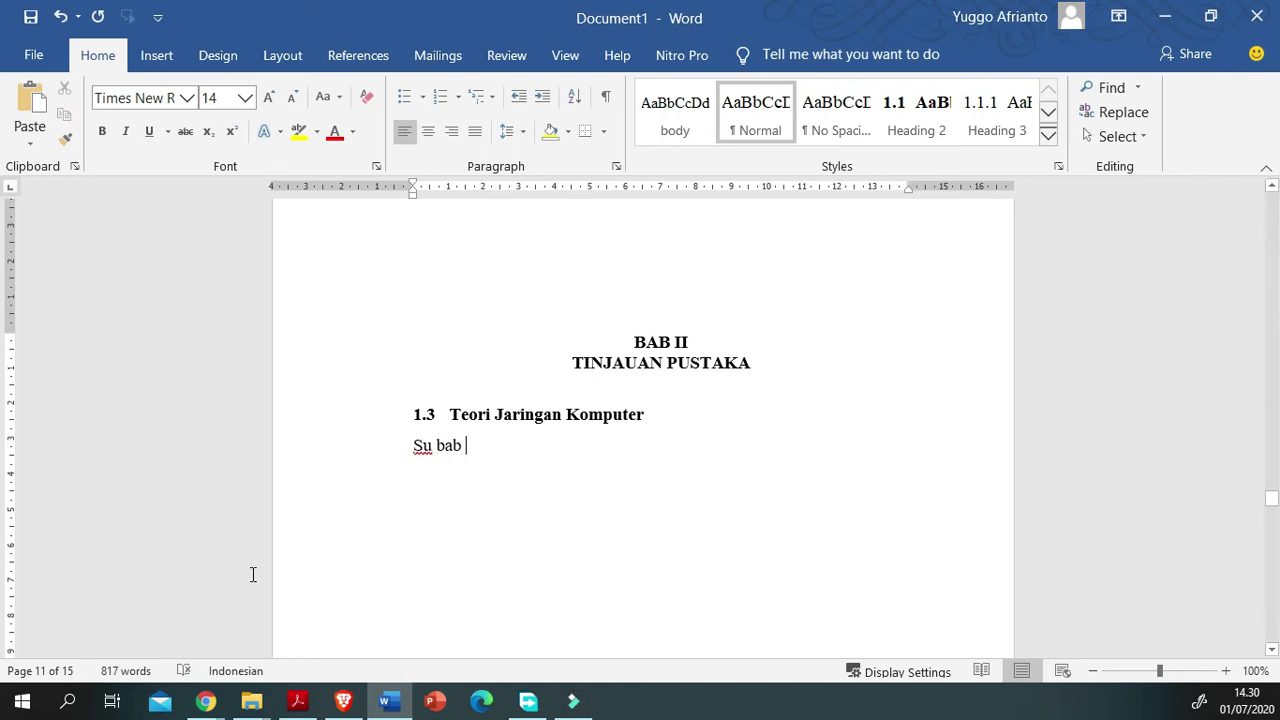
{"action": "left_click_drag", "start_coordinate": [983, 450], "coordinate": [413, 447]}
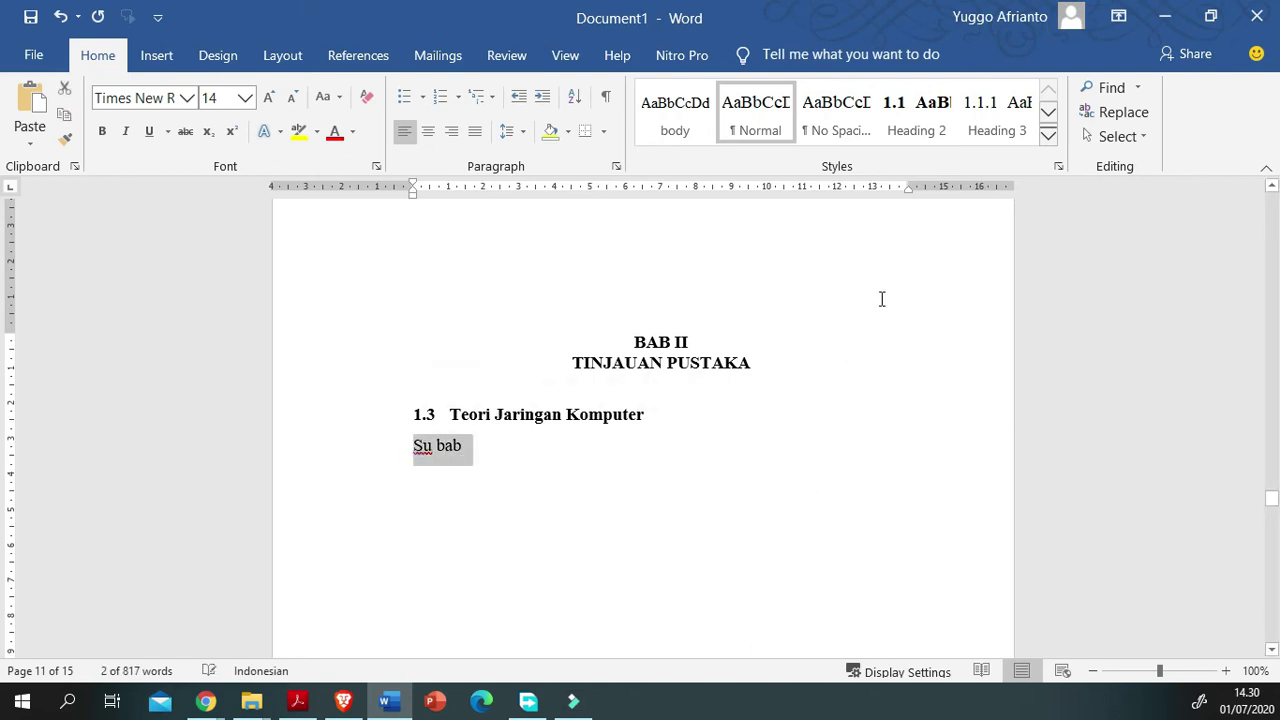
{"action": "key", "text": "ctrl+alt+3"}
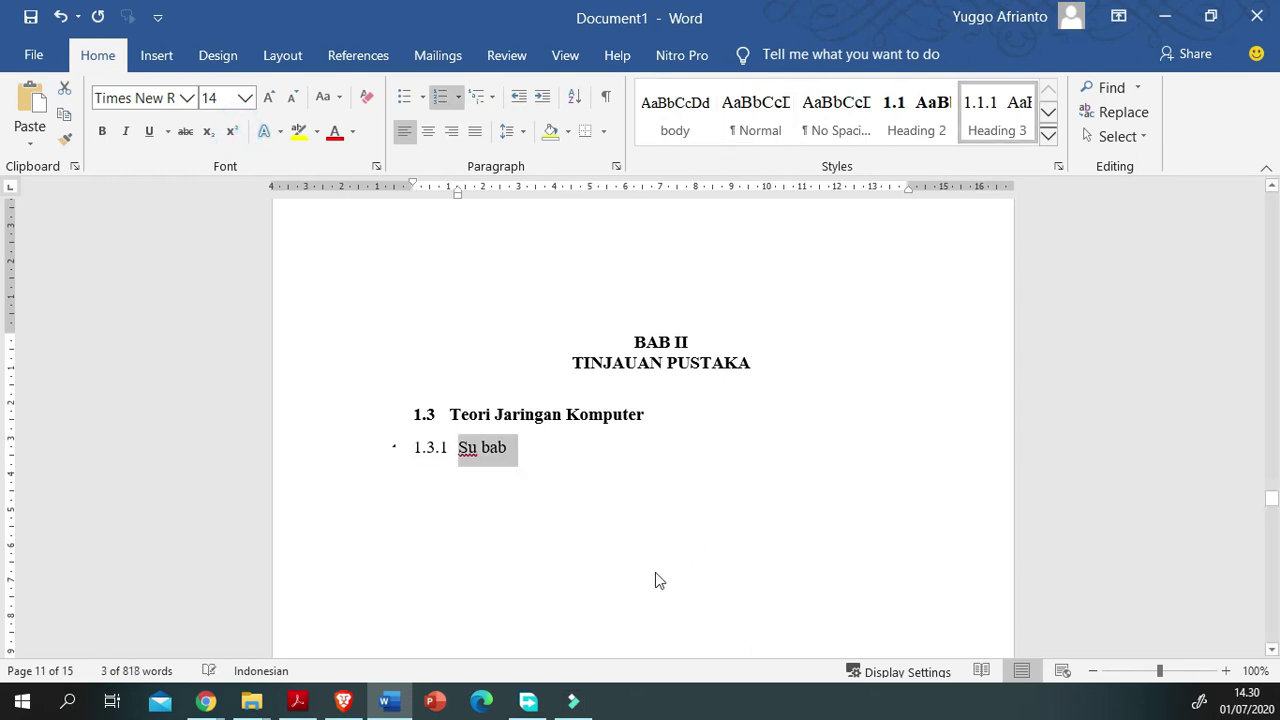
{"action": "scroll", "coordinate": [285, 550], "scroll_direction": "up", "scroll_amount": 2}
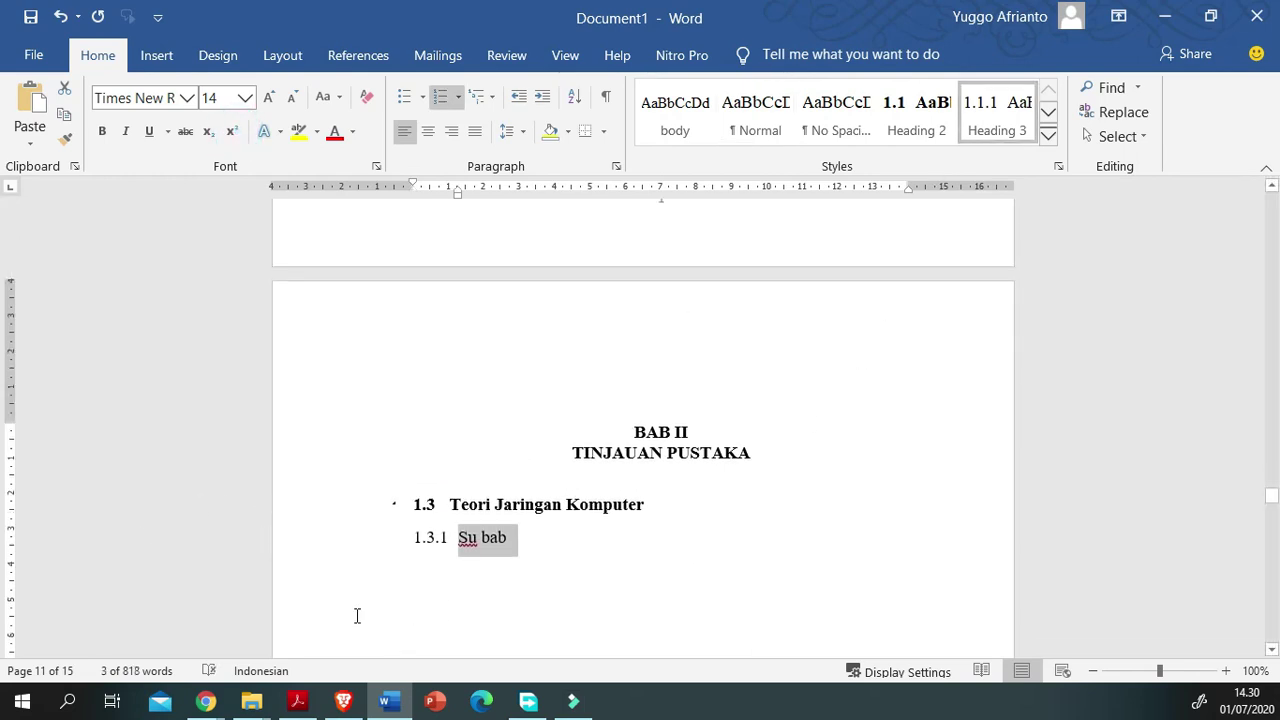
{"action": "key", "text": "Up"}
{"action": "scroll", "coordinate": [216, 645], "scroll_direction": "up", "scroll_amount": 10}
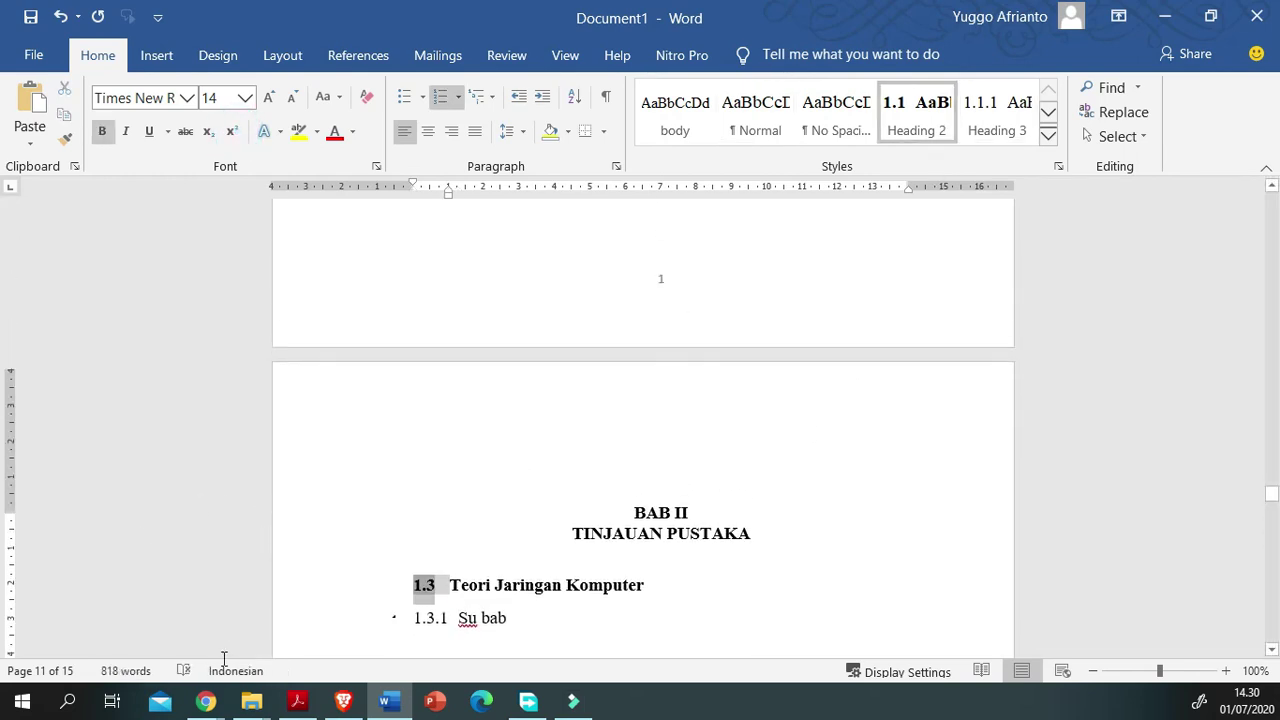
{"action": "scroll", "coordinate": [279, 482], "scroll_direction": "down", "scroll_amount": 10}
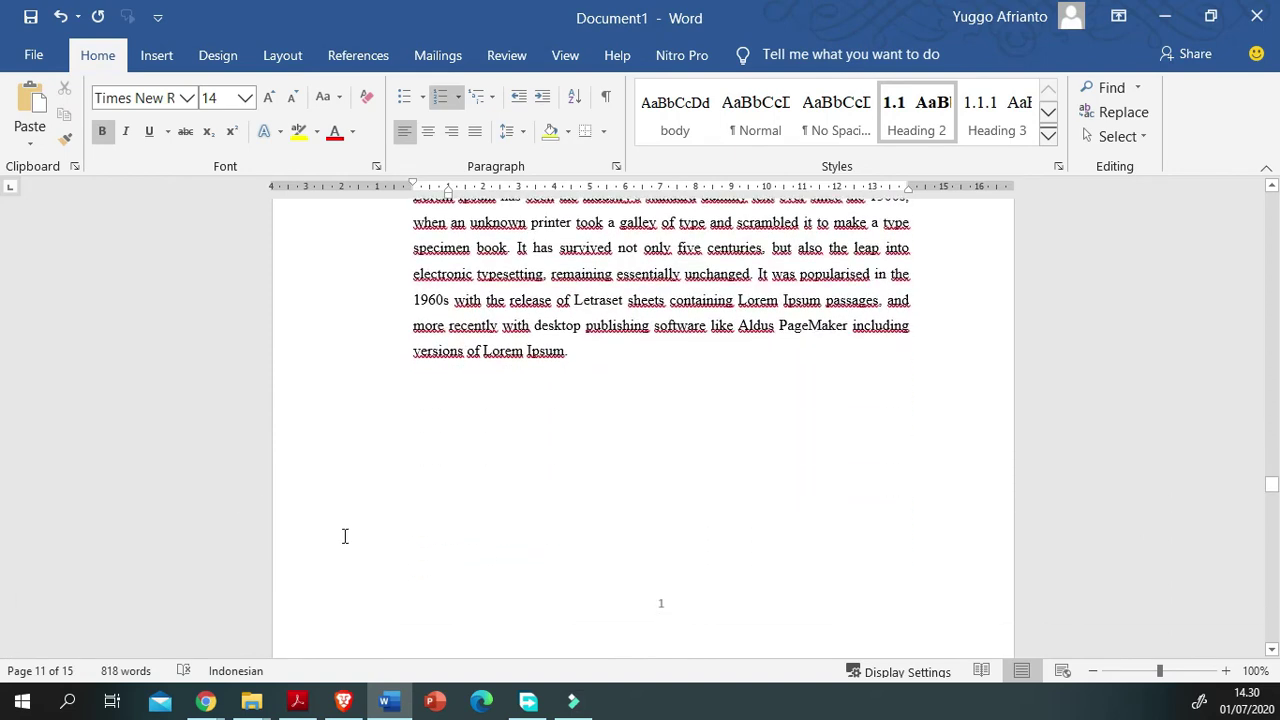
{"action": "scroll", "coordinate": [388, 650], "scroll_direction": "down", "scroll_amount": 3}
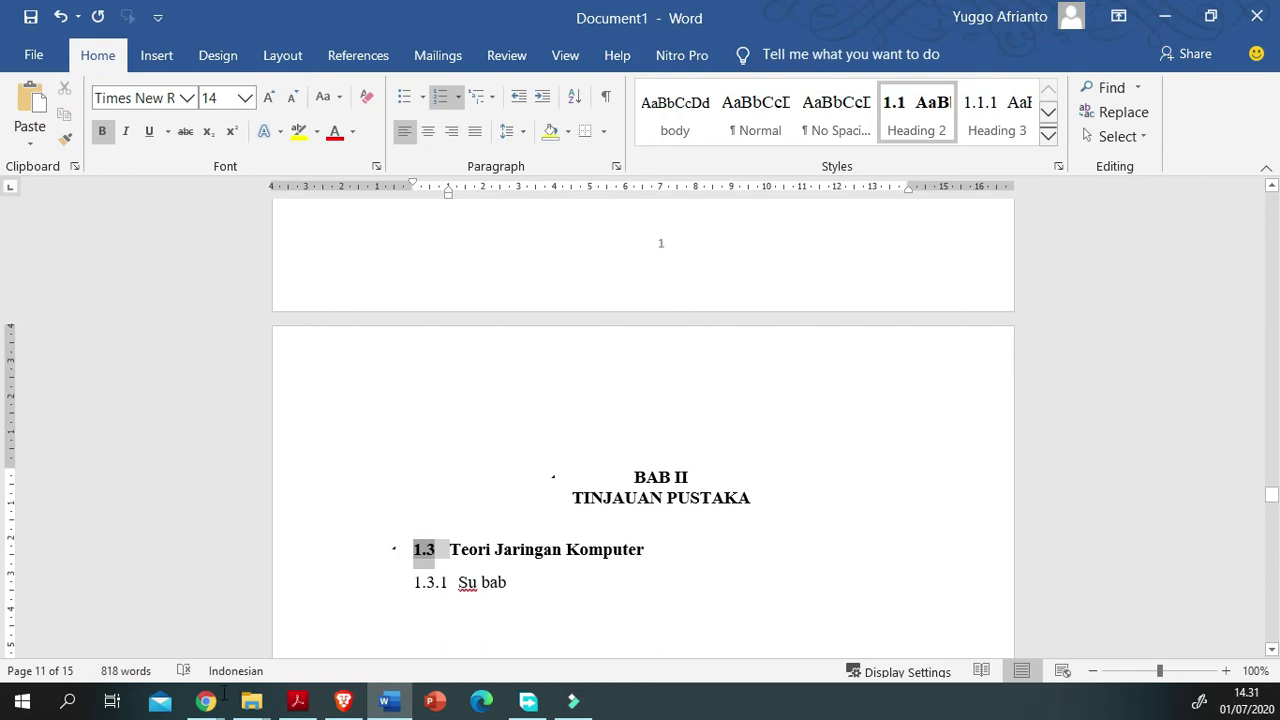
{"action": "scroll", "coordinate": [220, 645], "scroll_direction": "down", "scroll_amount": 1}
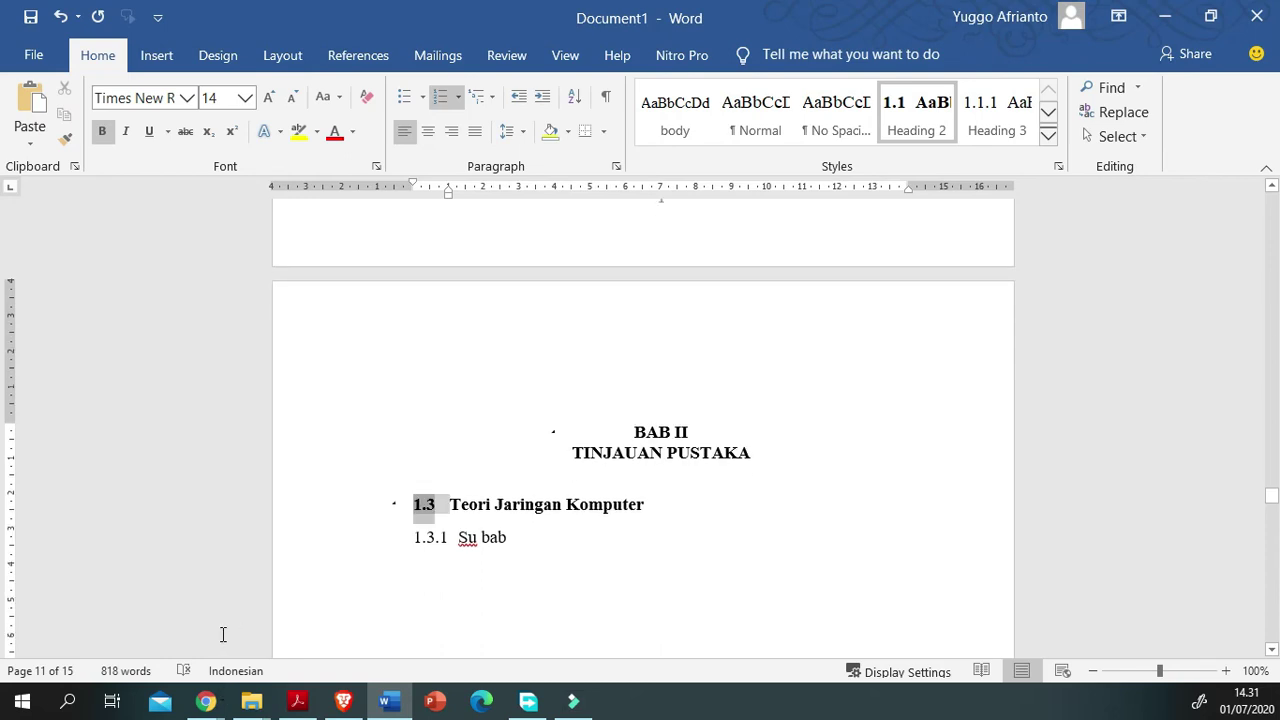
Step: Advance the numbering value to 2 so the headings read 2.1 Teori Jaringan Komputer and 2.1.1 Su bab
{"action": "key", "text": "shift+F10"}
{"action": "key", "text": "Up"}
{"action": "key", "text": "Up"}
{"action": "key", "text": "Up"}
{"action": "key", "text": "Up"}
{"action": "key", "text": "Up"}
{"action": "key", "text": "Up"}
{"action": "key", "text": "Up"}
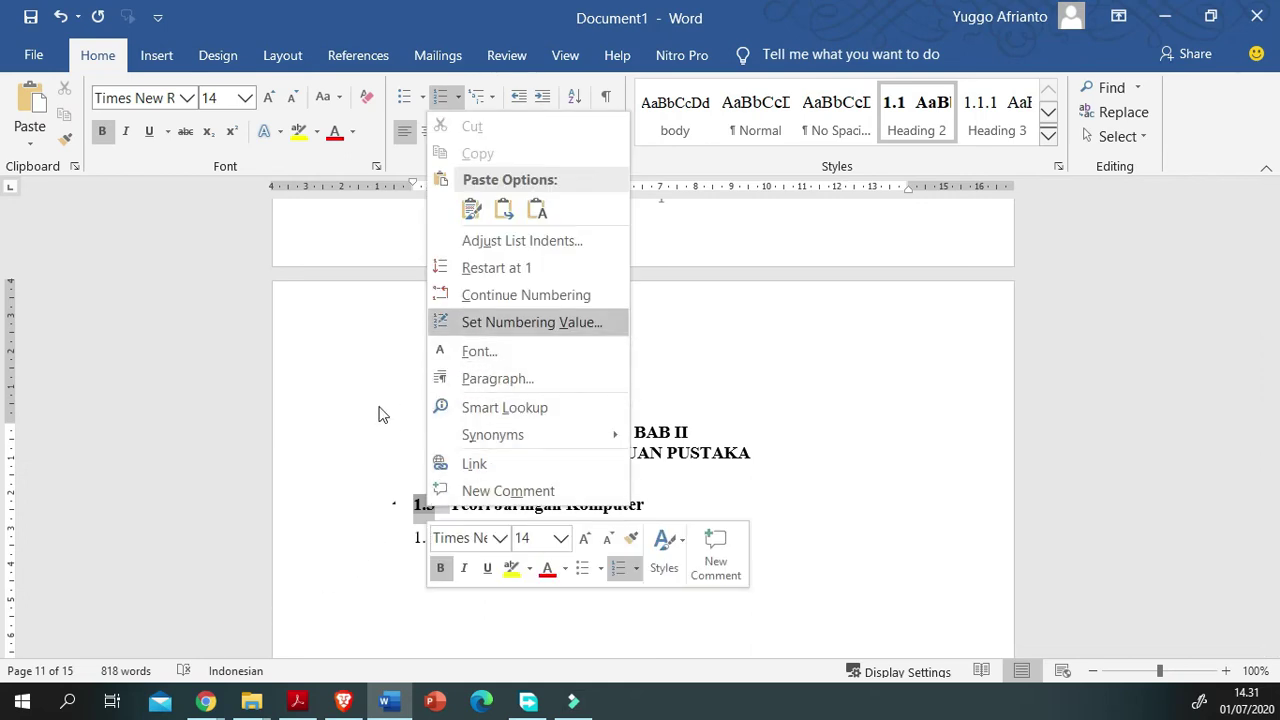
{"action": "key", "text": "Return"}
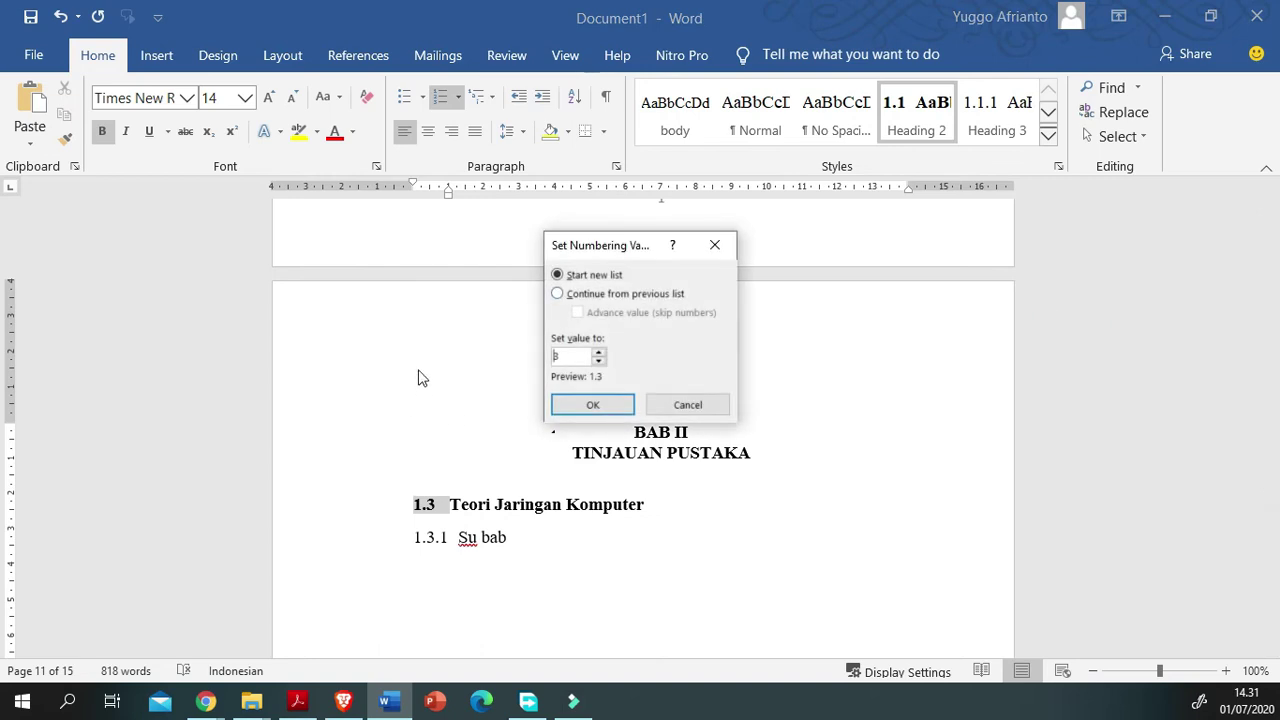
{"action": "key", "text": "Down"}
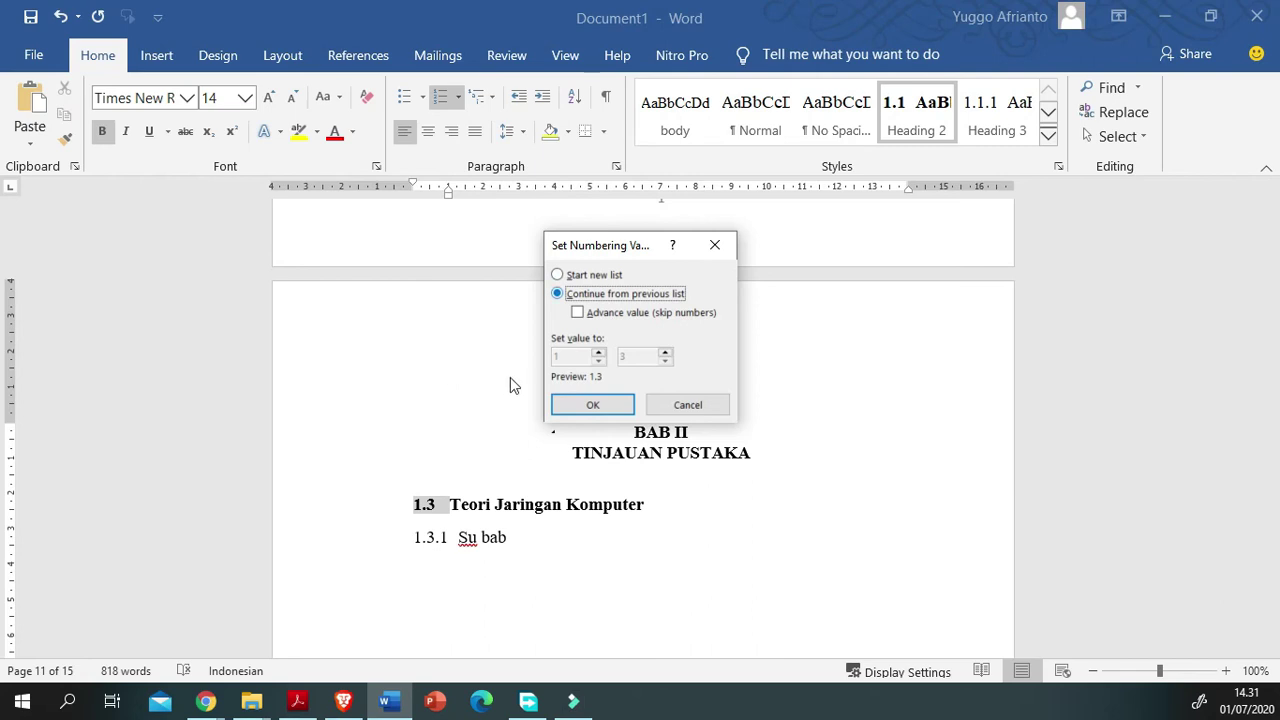
{"action": "key", "text": "Tab"}
{"action": "key", "text": "space"}
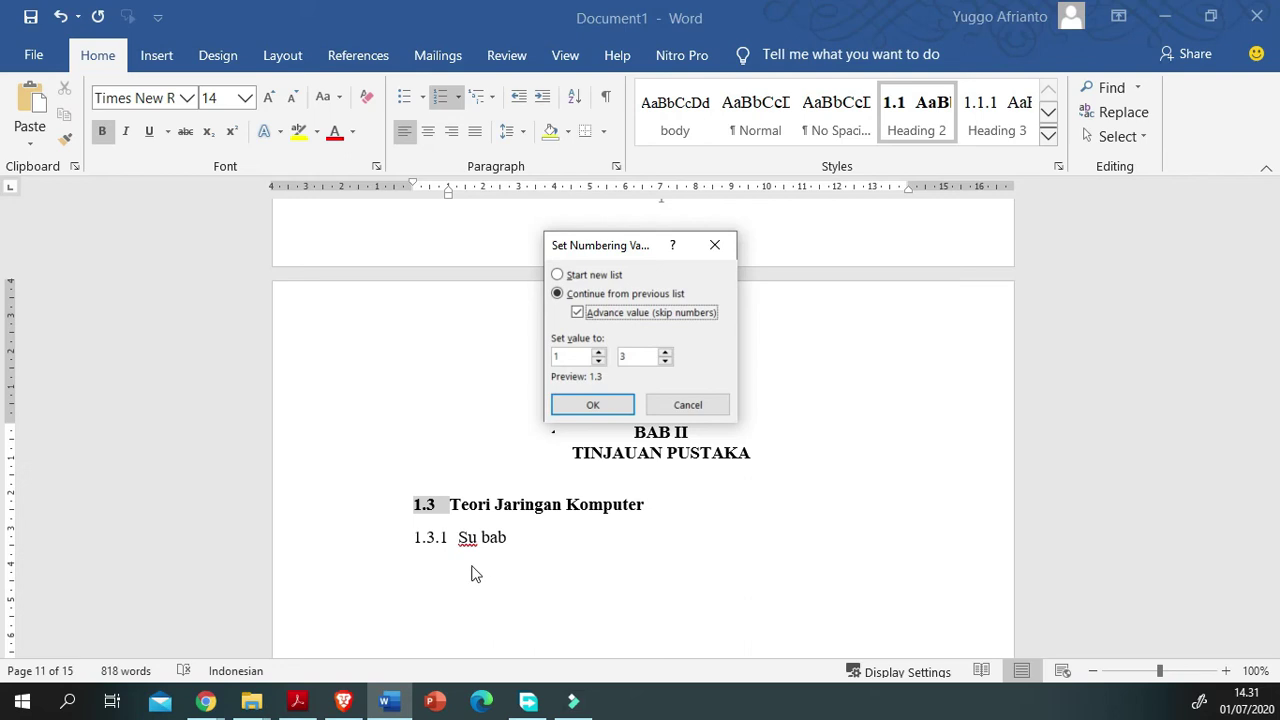
{"action": "key", "text": "Tab"}
{"action": "key", "text": "Up"}
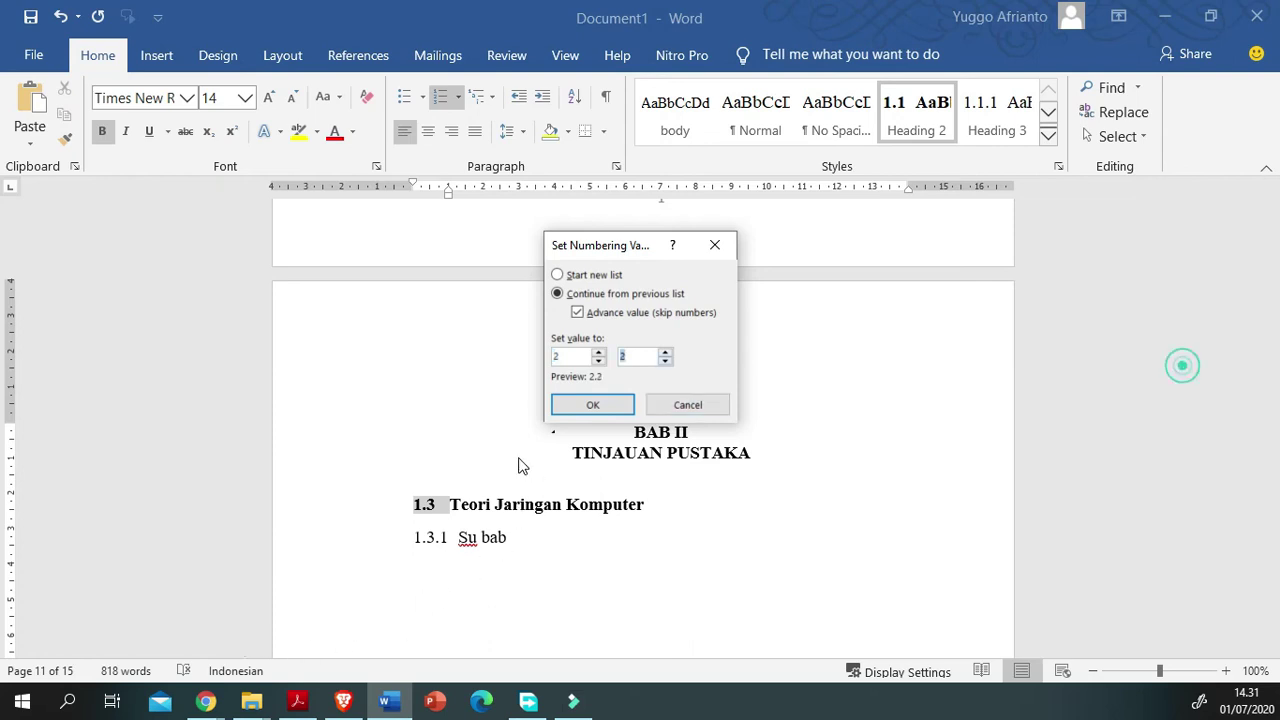
{"action": "key", "text": "Return"}
{"action": "left_click", "coordinate": [1112, 530]}
{"action": "scroll", "coordinate": [1112, 530], "scroll_direction": "down", "scroll_amount": 1}
Step: On the empty line under BAB III METODE PENELITIAN, preview Heading 4 and 5 without applying either
{"action": "scroll", "coordinate": [643, 420], "scroll_direction": "down", "scroll_amount": 4}
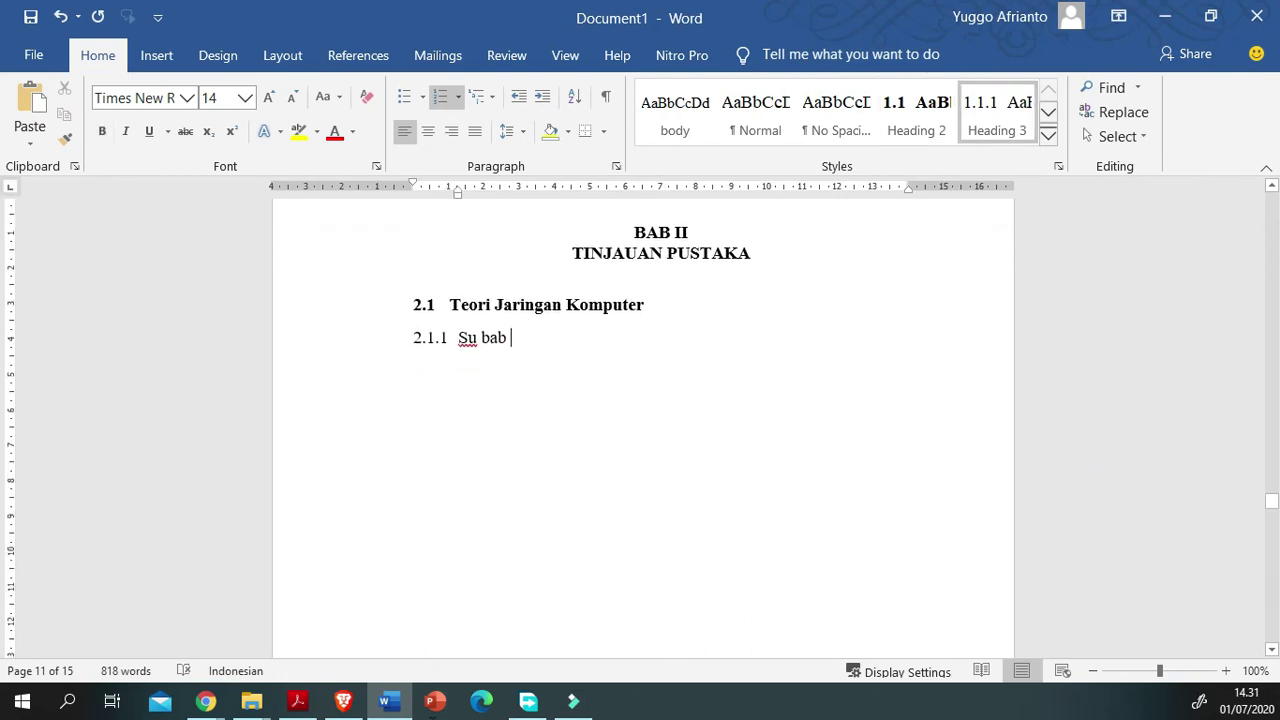
{"action": "scroll", "coordinate": [504, 481], "scroll_direction": "down", "scroll_amount": 20}
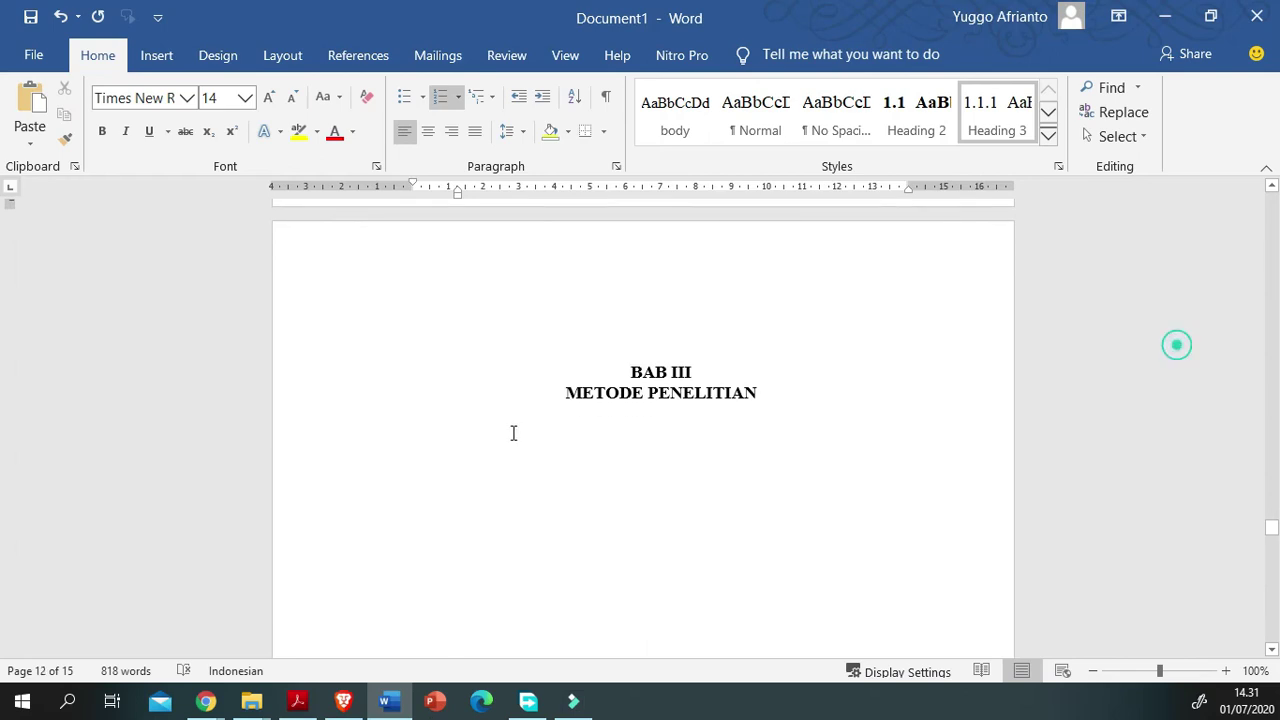
{"action": "left_click", "coordinate": [465, 477]}
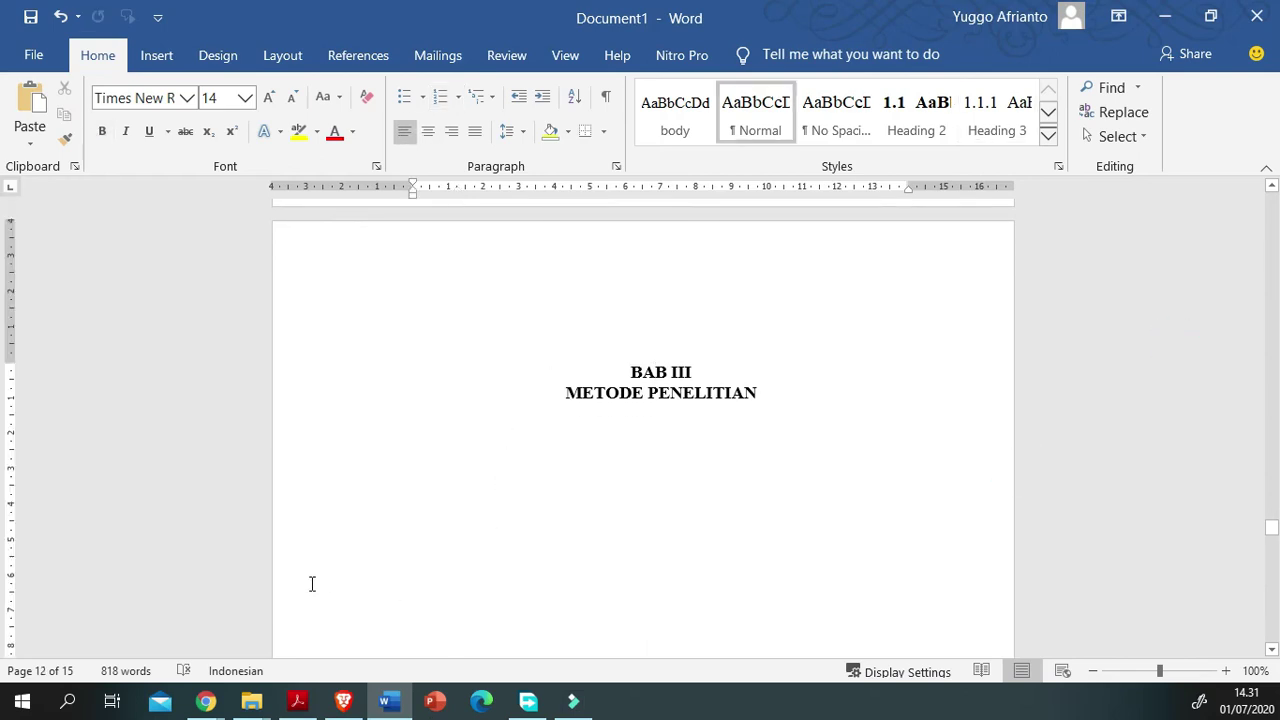
{"action": "scroll", "coordinate": [311, 584], "scroll_direction": "down", "scroll_amount": 4}
{"action": "scroll", "coordinate": [311, 584], "scroll_direction": "up", "scroll_amount": 7}
{"action": "scroll", "coordinate": [311, 584], "scroll_direction": "up", "scroll_amount": 3}
{"action": "scroll", "coordinate": [311, 583], "scroll_direction": "down", "scroll_amount": 7}
{"action": "key", "text": "BackSpace"}
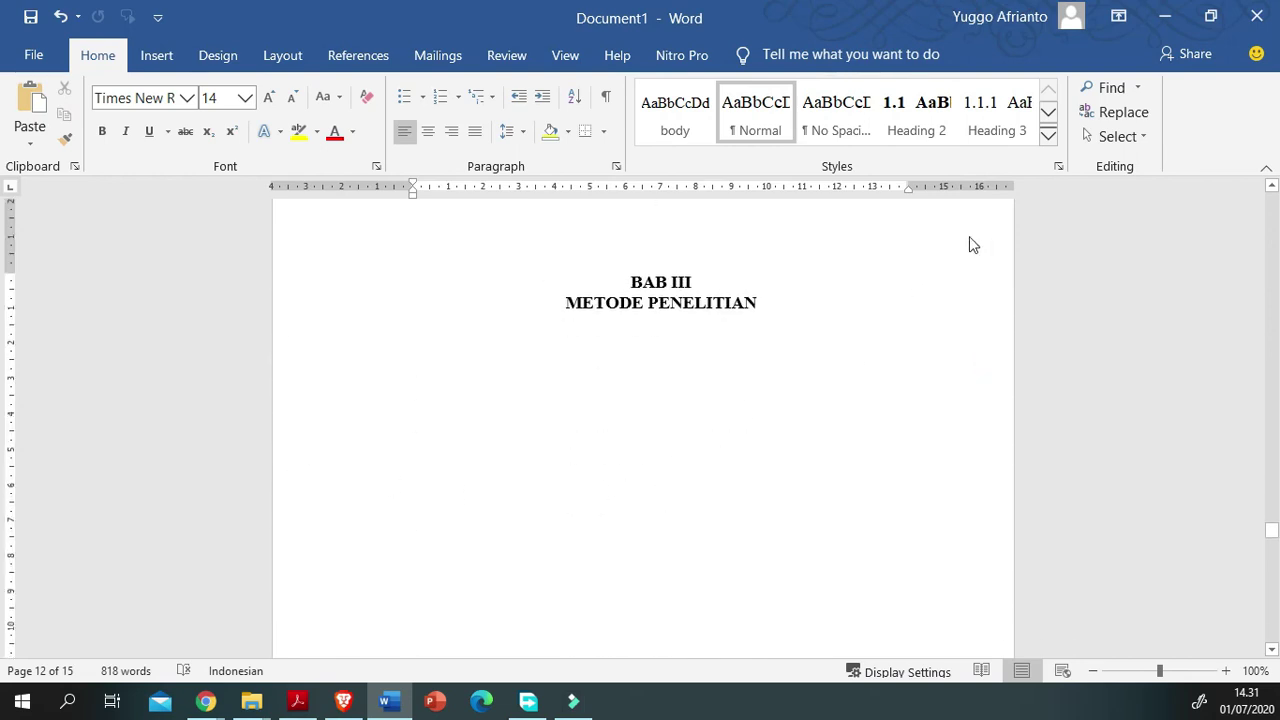
{"action": "left_click", "coordinate": [1048, 135]}
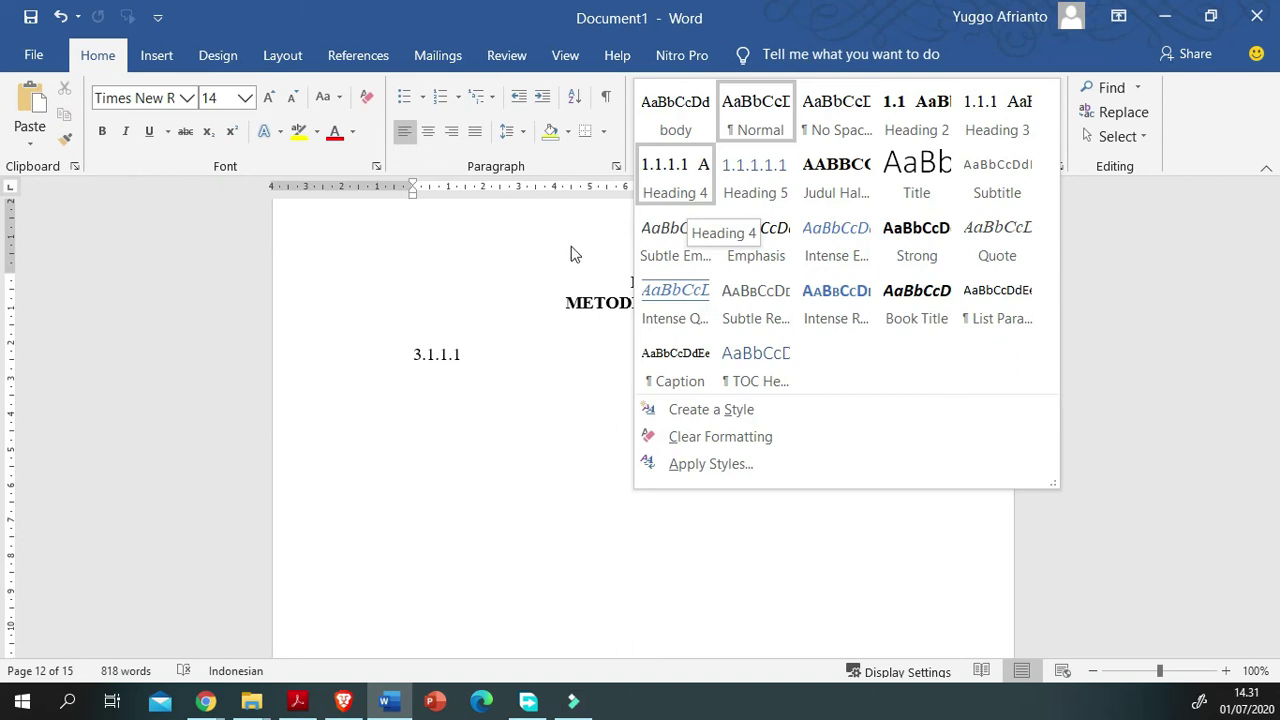
{"action": "key", "text": "Right"}
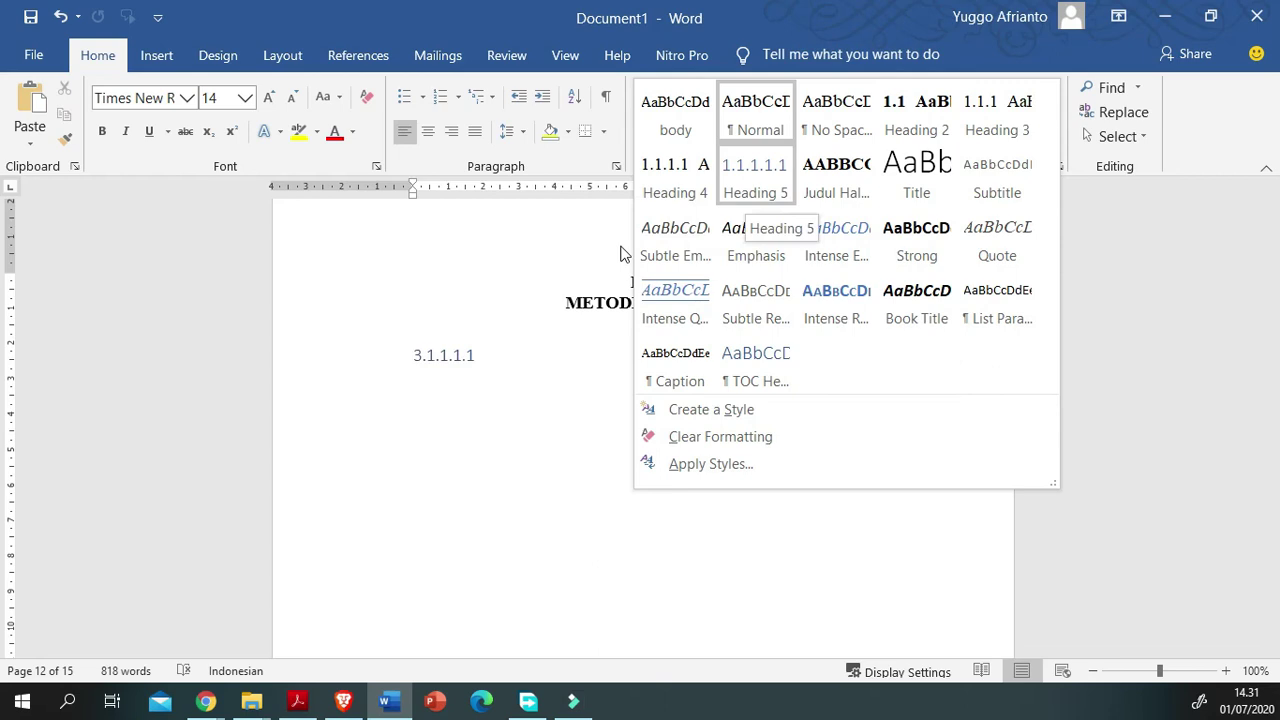
{"action": "key", "text": "Left"}
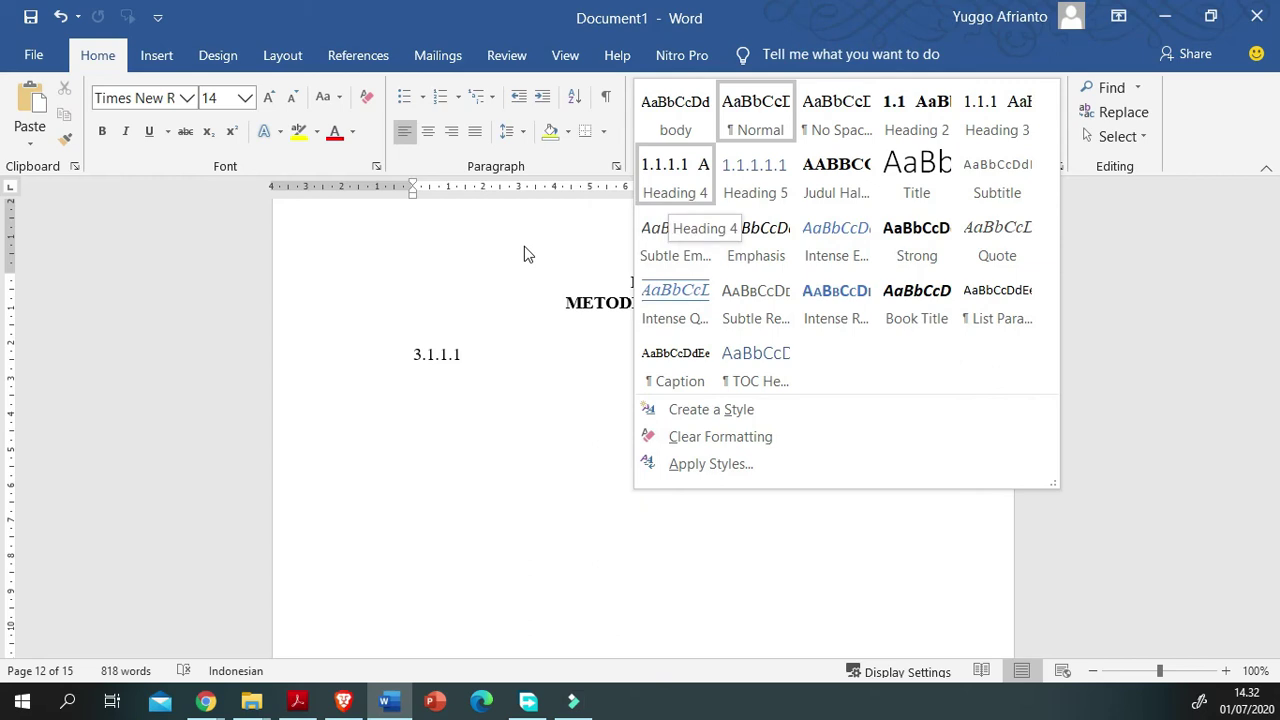
Step: Close the style gallery without applying a style and scroll back up through BAB II into section 1.2
{"action": "left_click", "coordinate": [370, 524]}
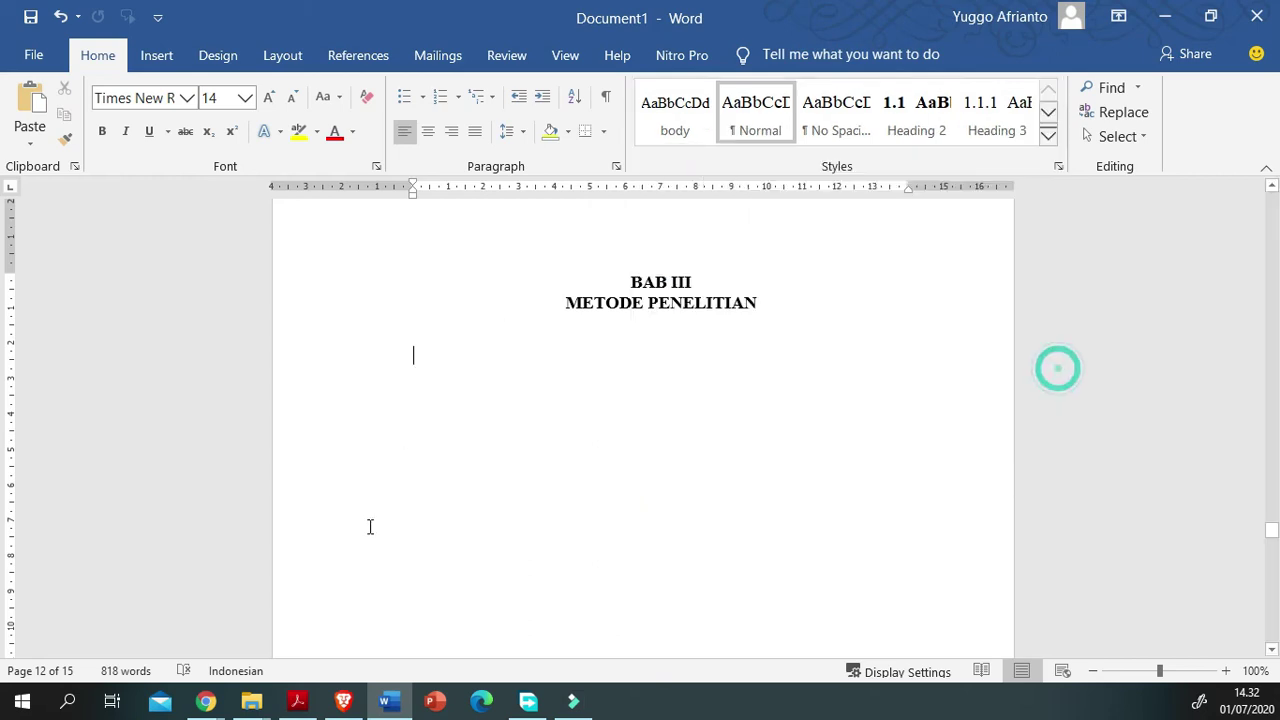
{"action": "scroll", "coordinate": [370, 527], "scroll_direction": "down", "scroll_amount": 2}
{"action": "scroll", "coordinate": [370, 527], "scroll_direction": "up", "scroll_amount": 8}
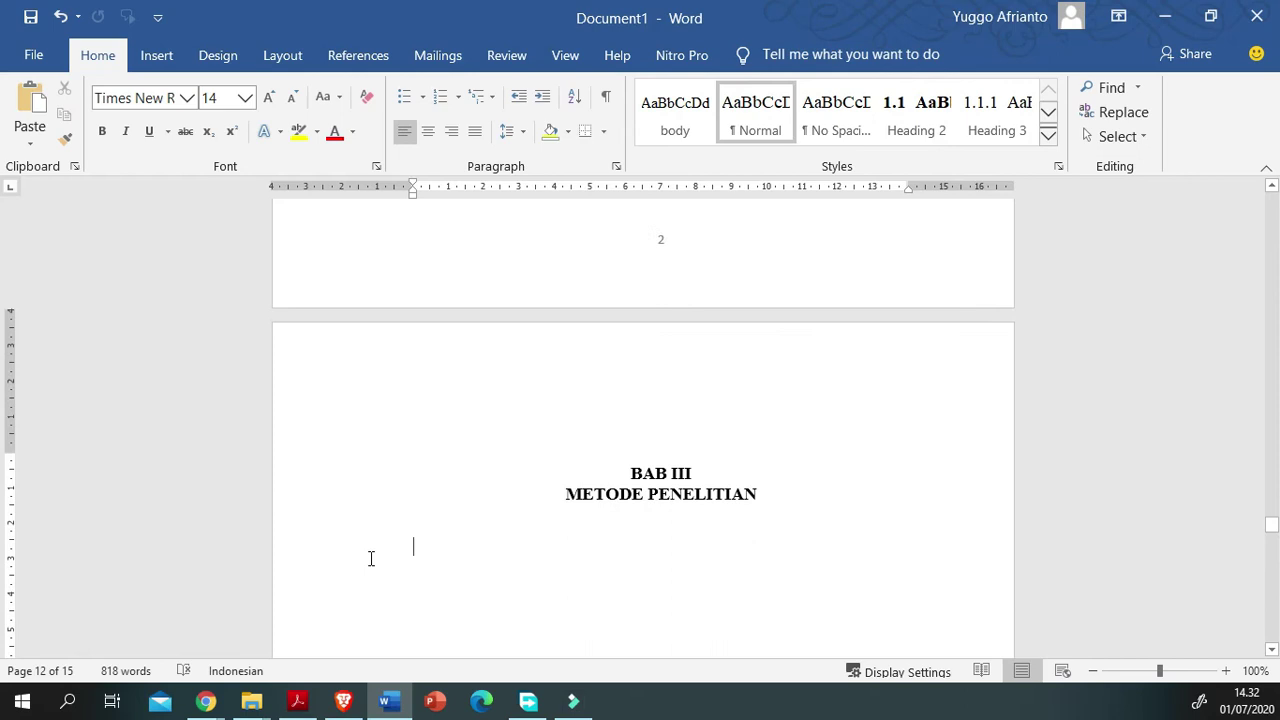
{"action": "scroll", "coordinate": [369, 565], "scroll_direction": "up", "scroll_amount": 15}
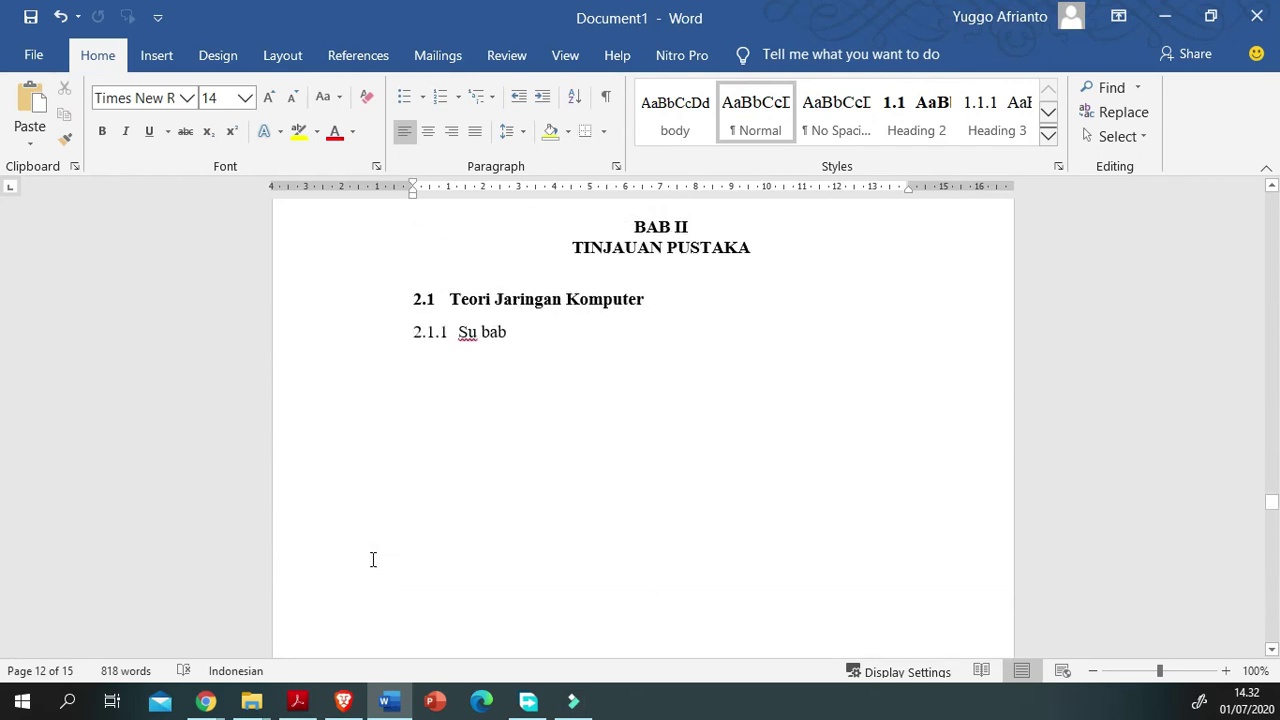
{"action": "scroll", "coordinate": [372, 560], "scroll_direction": "up", "scroll_amount": 8}
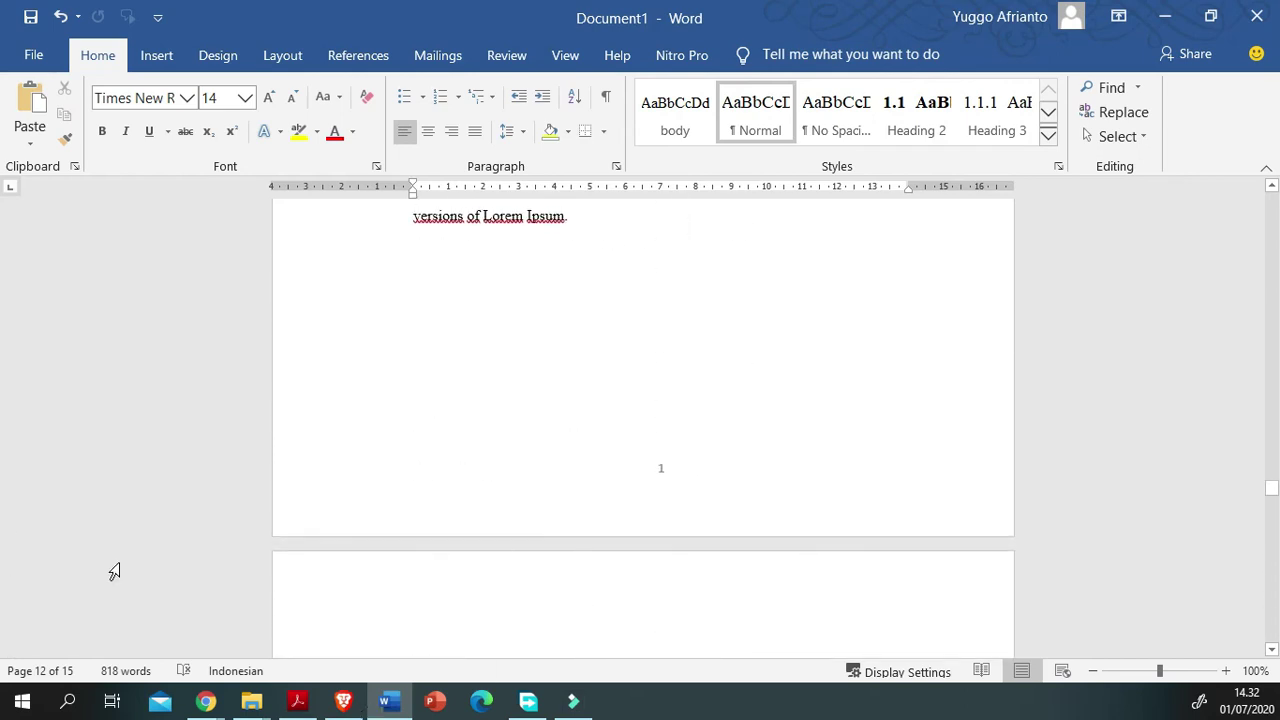
{"action": "scroll", "coordinate": [341, 461], "scroll_direction": "up", "scroll_amount": 2}
{"action": "scroll", "coordinate": [334, 549], "scroll_direction": "up", "scroll_amount": 5}
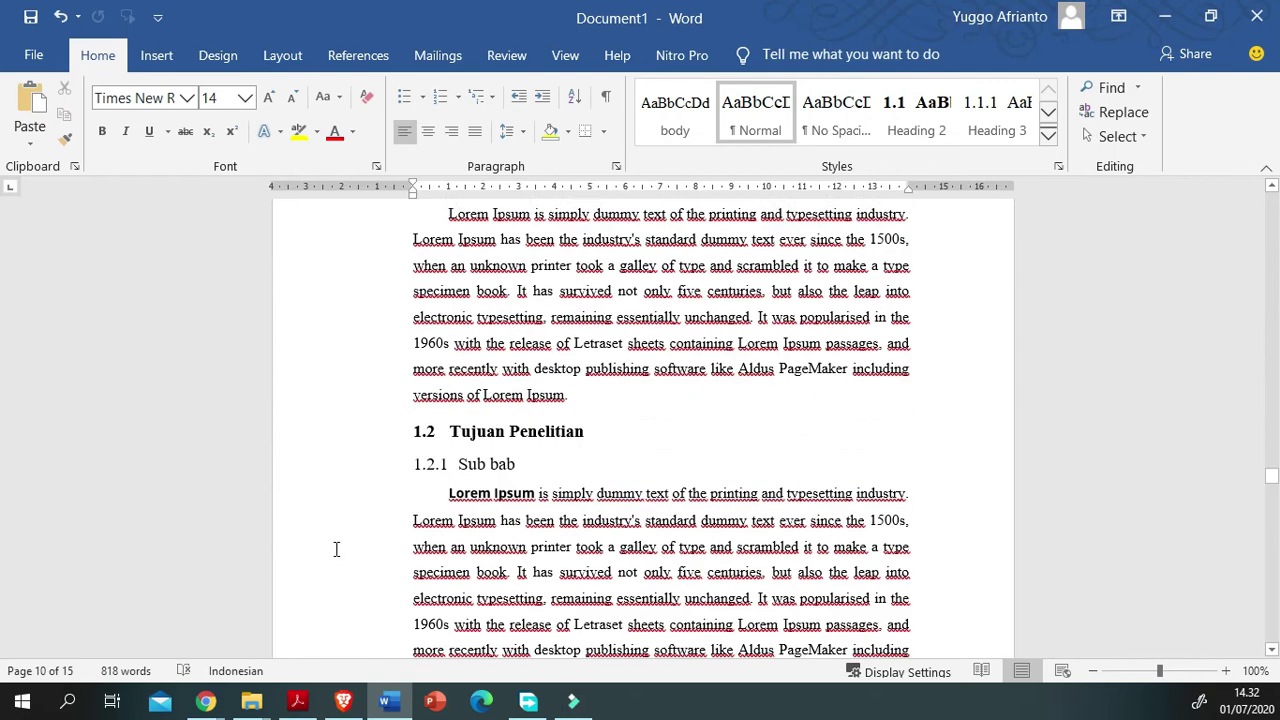
{"action": "scroll", "coordinate": [458, 582], "scroll_direction": "up", "scroll_amount": 2}
{"action": "scroll", "coordinate": [458, 582], "scroll_direction": "down", "scroll_amount": 5}
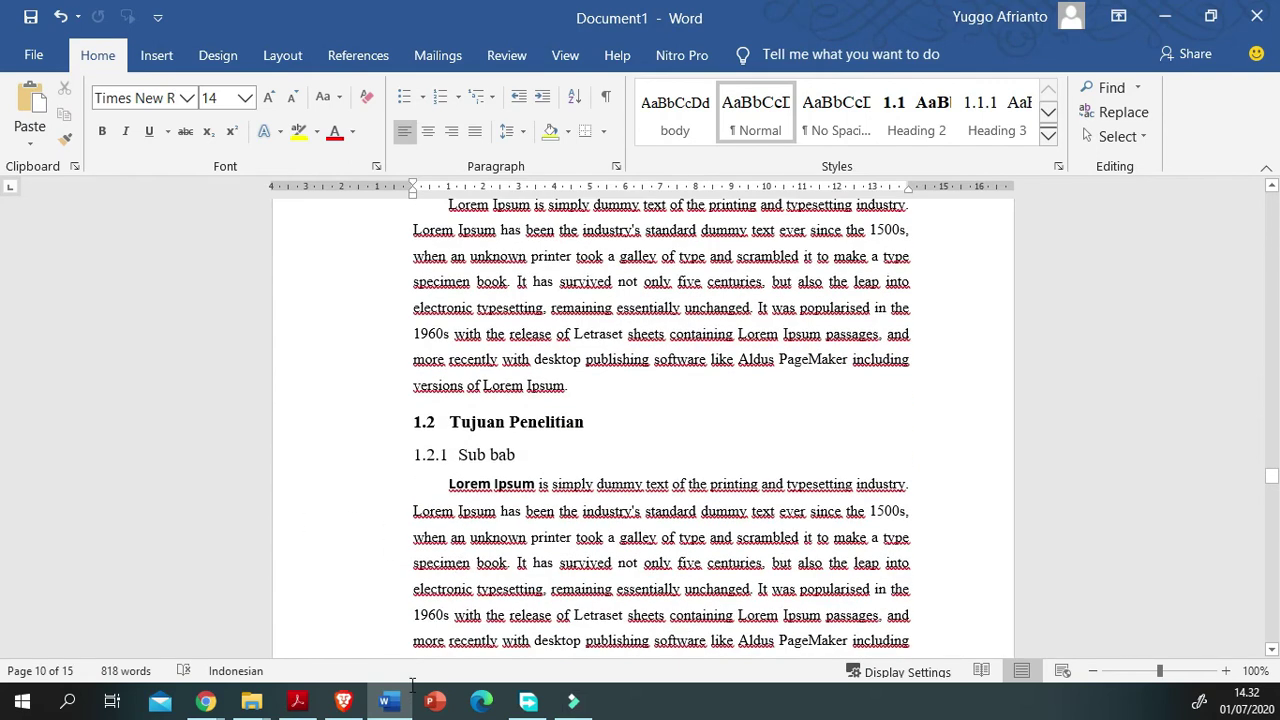
{"action": "left_click", "coordinate": [576, 537]}
Step: Drag the scrollbar up to the DAFTAR ISI table of contents page
{"action": "scroll", "coordinate": [760, 370], "scroll_direction": "up", "scroll_amount": 1}
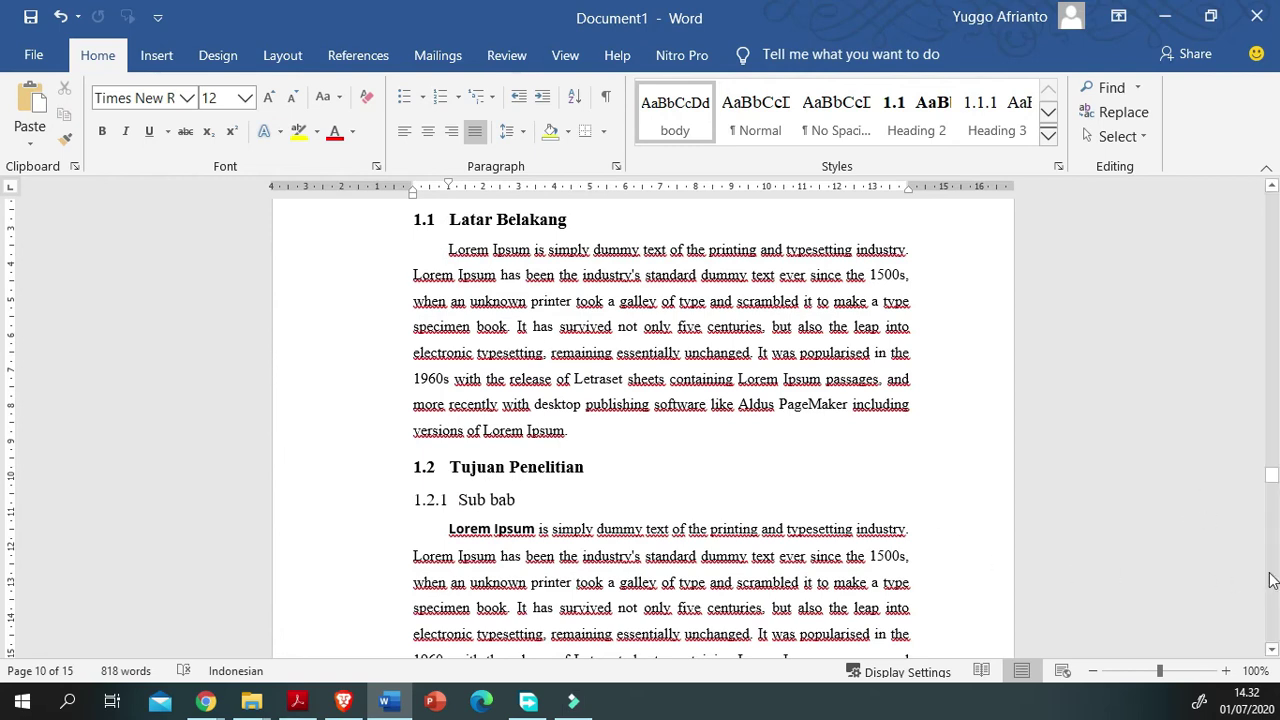
{"action": "left_click_drag", "start_coordinate": [1277, 605], "coordinate": [1272, 574]}
{"action": "scroll", "coordinate": [366, 557], "scroll_direction": "up", "scroll_amount": 3}
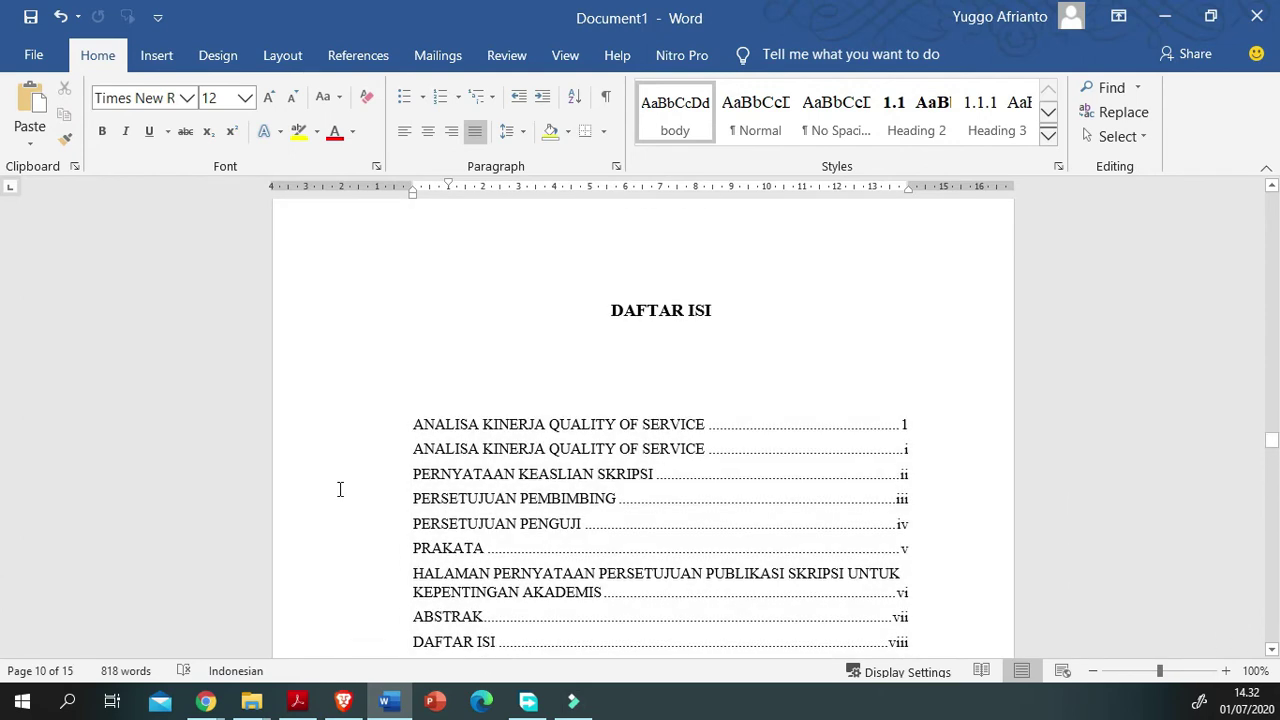
Step: Rebuild the entire DAFTAR ISI table of contents with F9, choosing Update entire table
{"action": "left_click", "coordinate": [340, 489]}
{"action": "key", "text": "F9"}
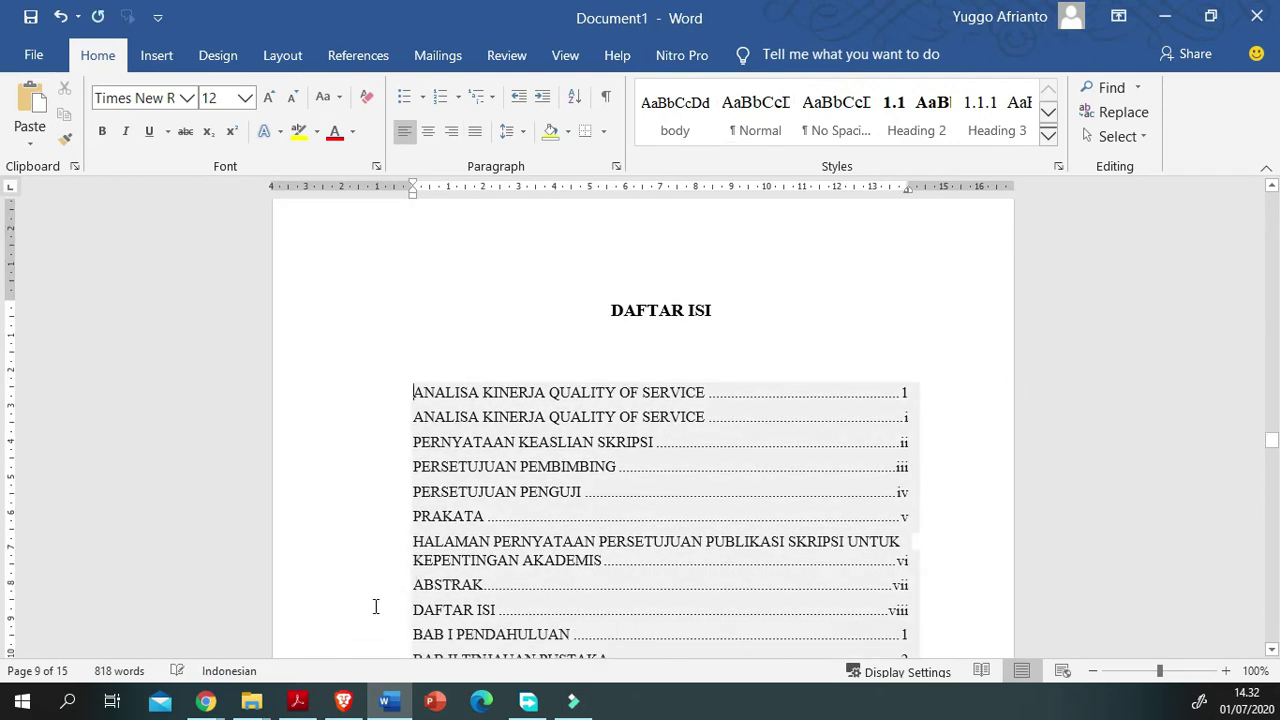
{"action": "left_click", "coordinate": [1051, 480]}
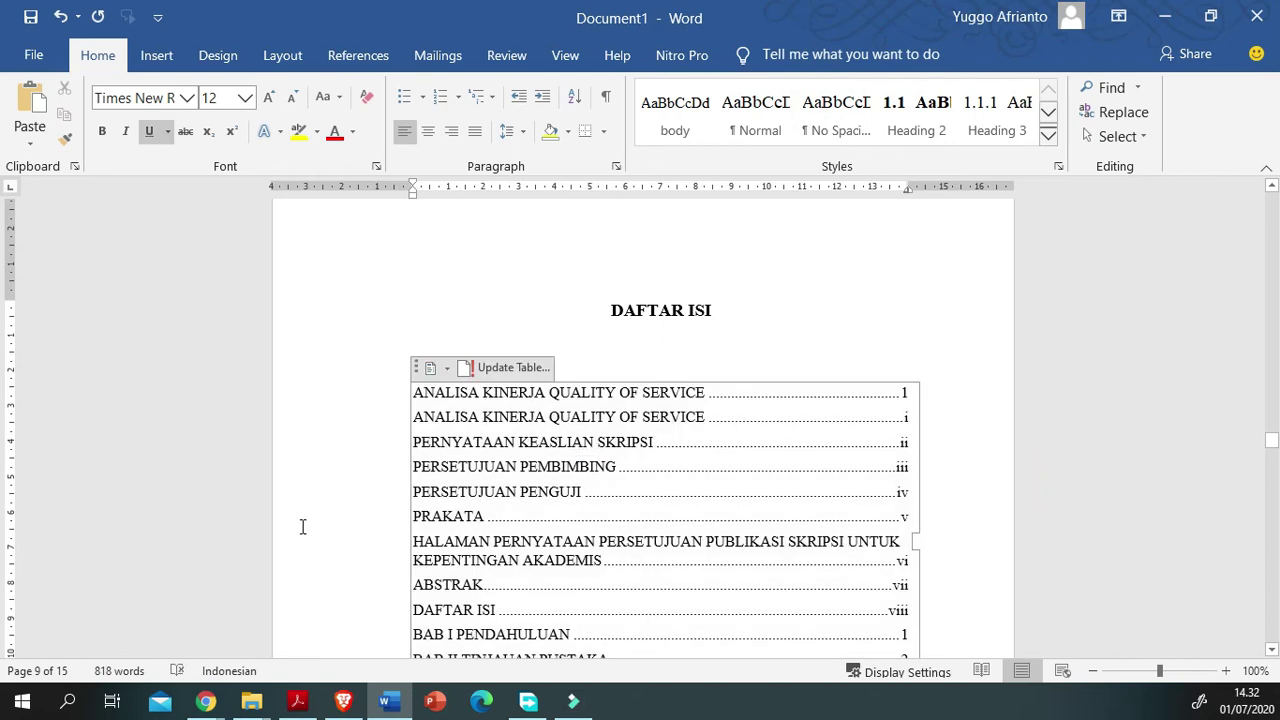
{"action": "key", "text": "F9"}
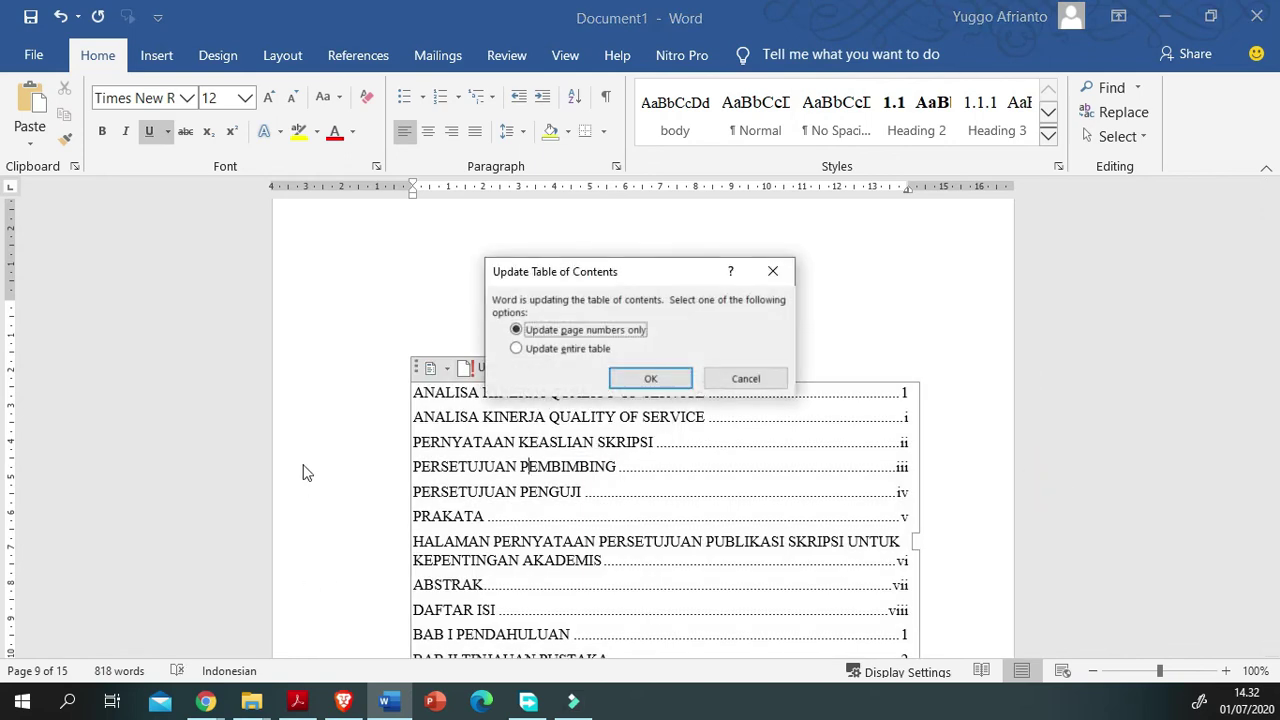
{"action": "key", "text": "Down"}
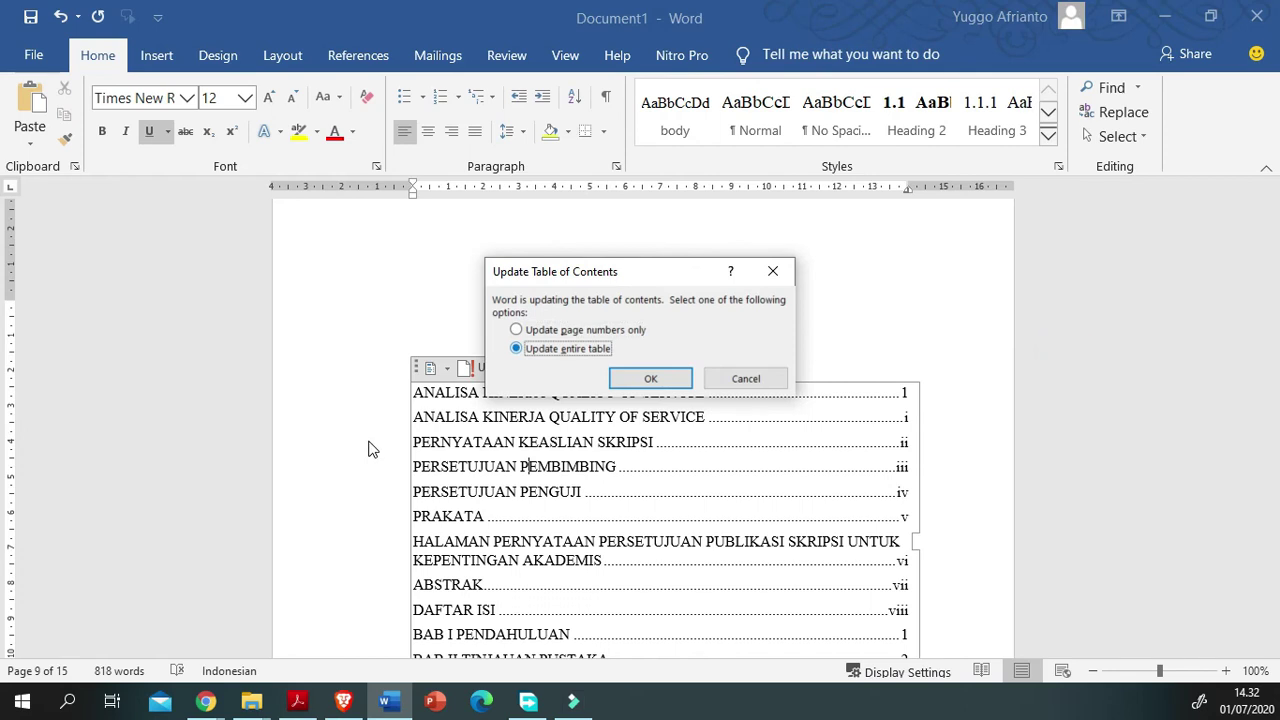
{"action": "key", "text": "Return"}
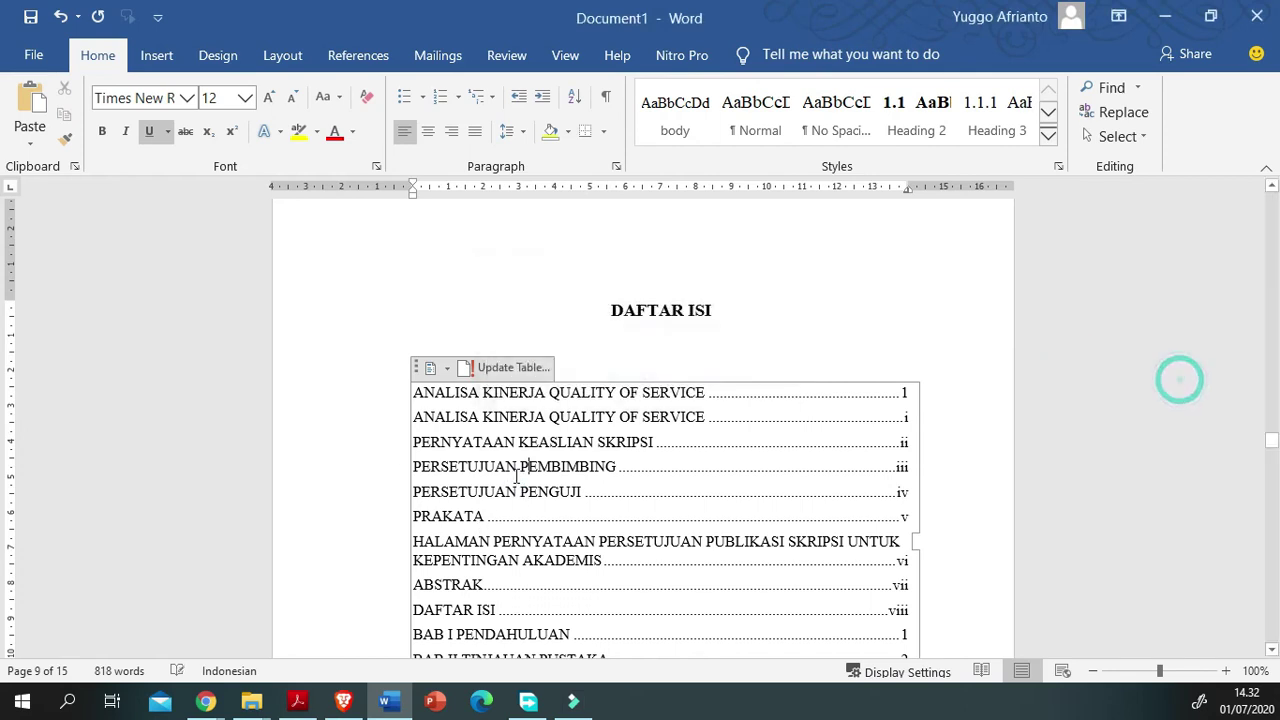
Step: Review the rebuilt contents entries, including 2.1 Teori Jaringan Komputer
{"action": "scroll", "coordinate": [500, 562], "scroll_direction": "down", "scroll_amount": 2}
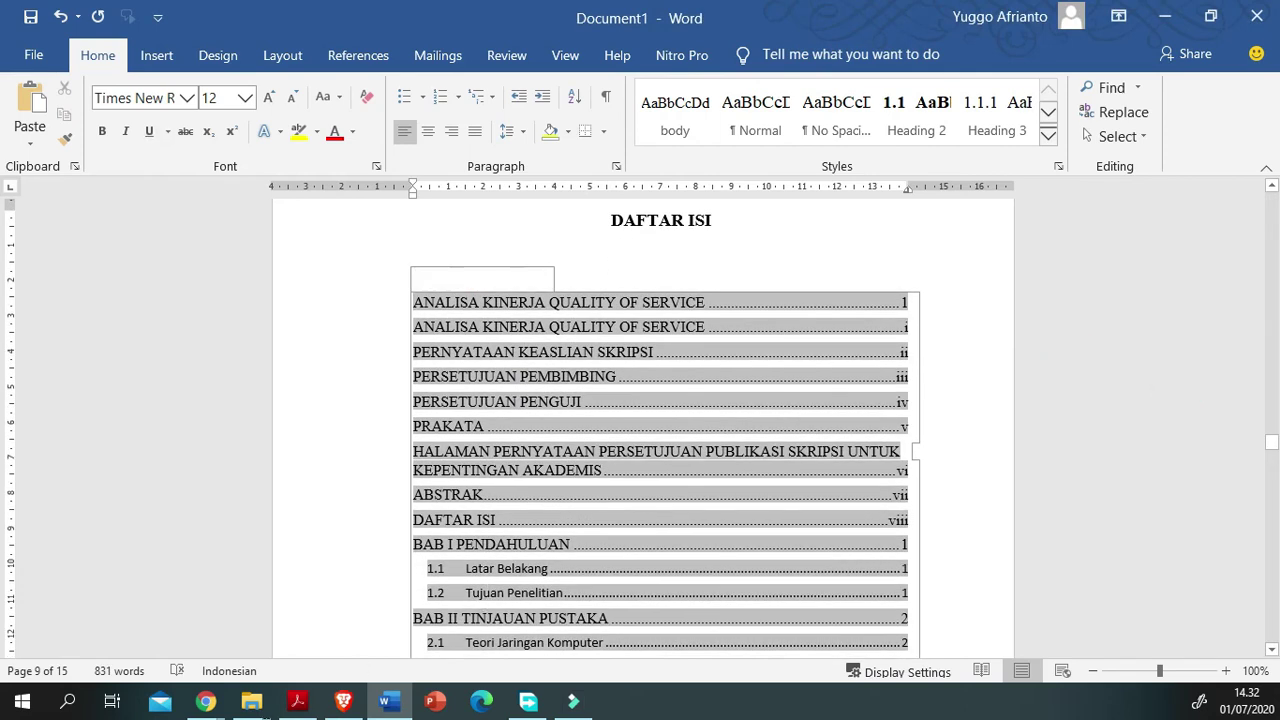
{"action": "left_click_drag", "start_coordinate": [977, 568], "coordinate": [430, 595]}
{"action": "scroll", "coordinate": [450, 590], "scroll_direction": "down", "scroll_amount": 2}
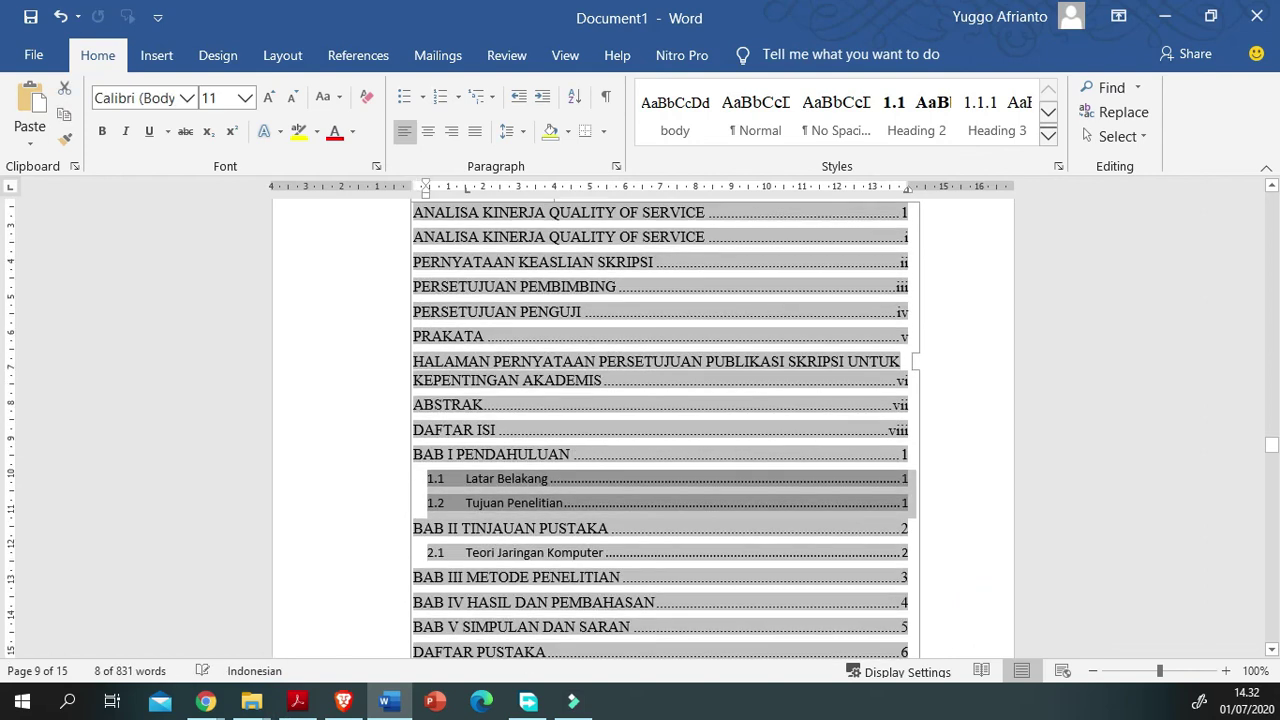
{"action": "left_click_drag", "start_coordinate": [465, 552], "coordinate": [510, 553]}
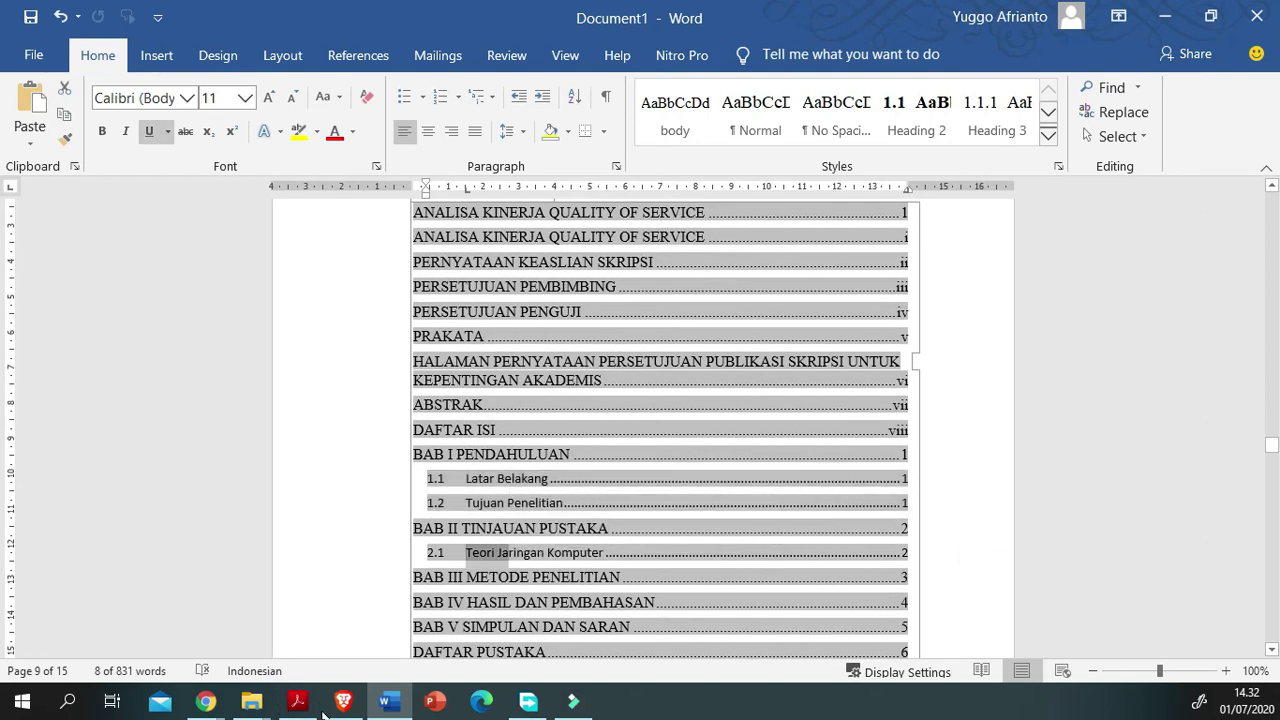
{"action": "left_click", "coordinate": [505, 529]}
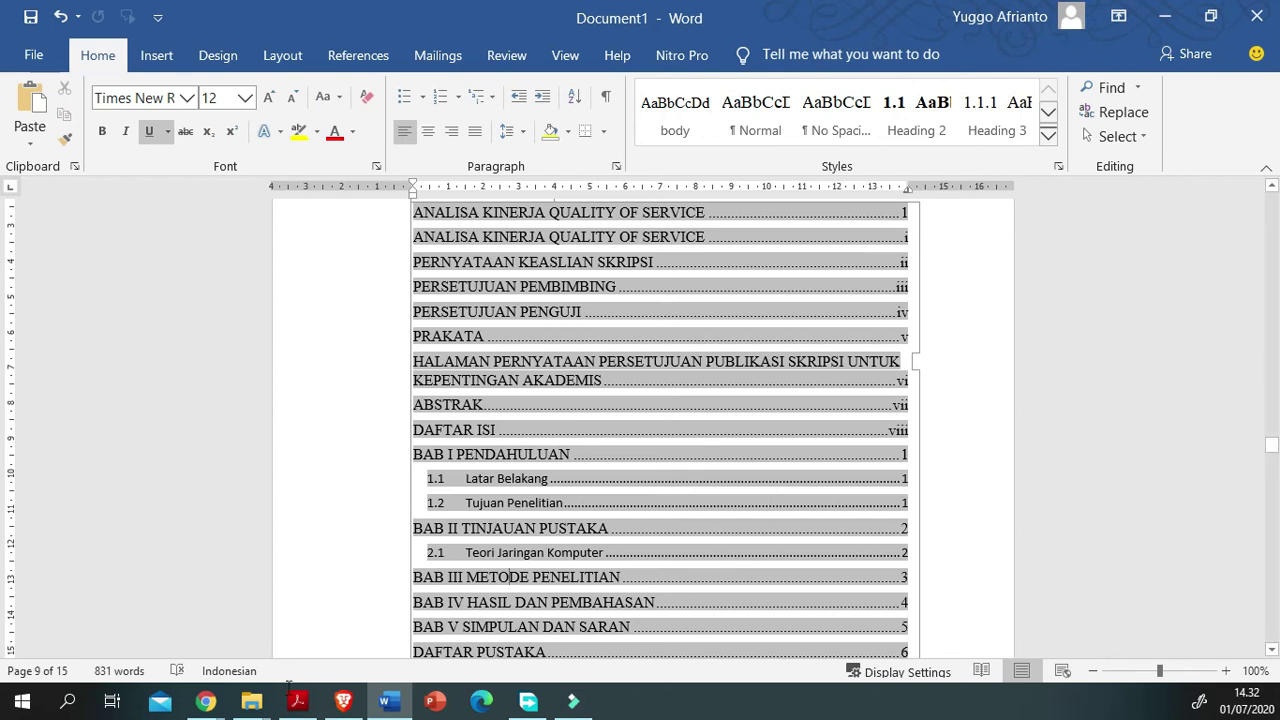
{"action": "left_click_drag", "start_coordinate": [509, 553], "coordinate": [480, 553]}
Step: Scroll down from the contents to the 1.2 Tujuan Penelitian section before leaving Word
{"action": "scroll", "coordinate": [482, 553], "scroll_direction": "down", "scroll_amount": 4}
{"action": "scroll", "coordinate": [528, 508], "scroll_direction": "up", "scroll_amount": 6}
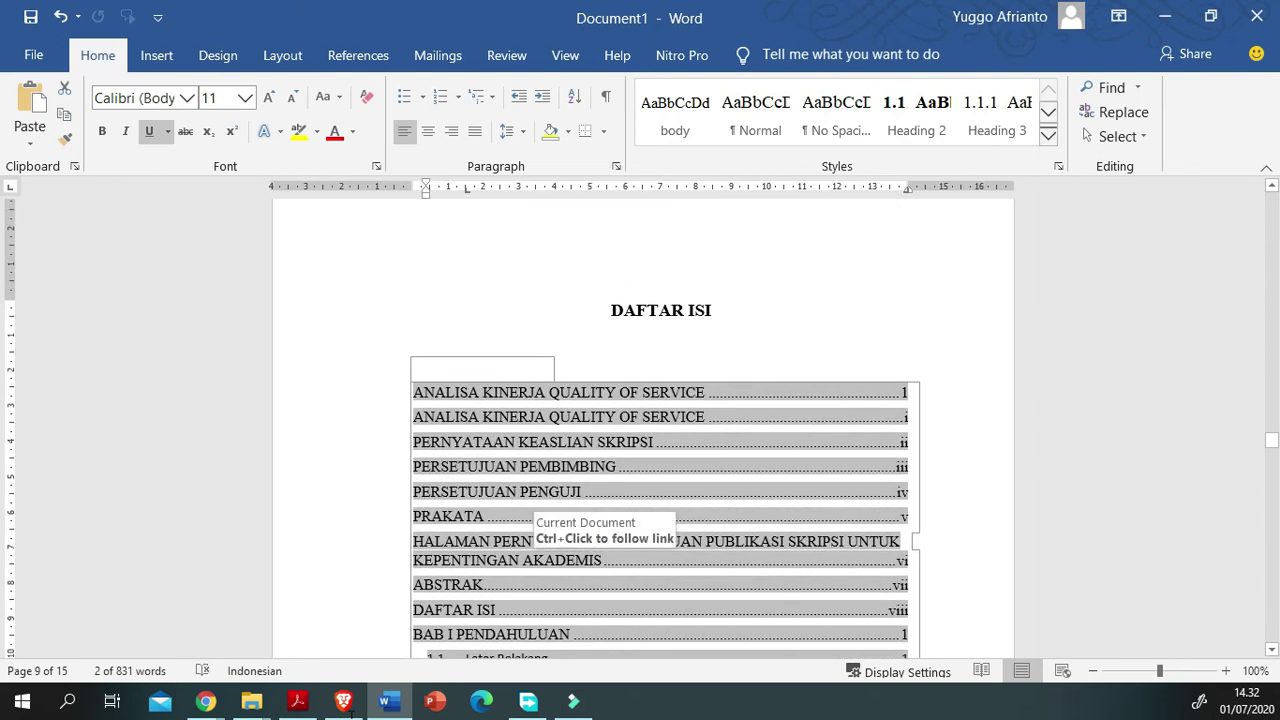
{"action": "scroll", "coordinate": [528, 508], "scroll_direction": "down", "scroll_amount": 3}
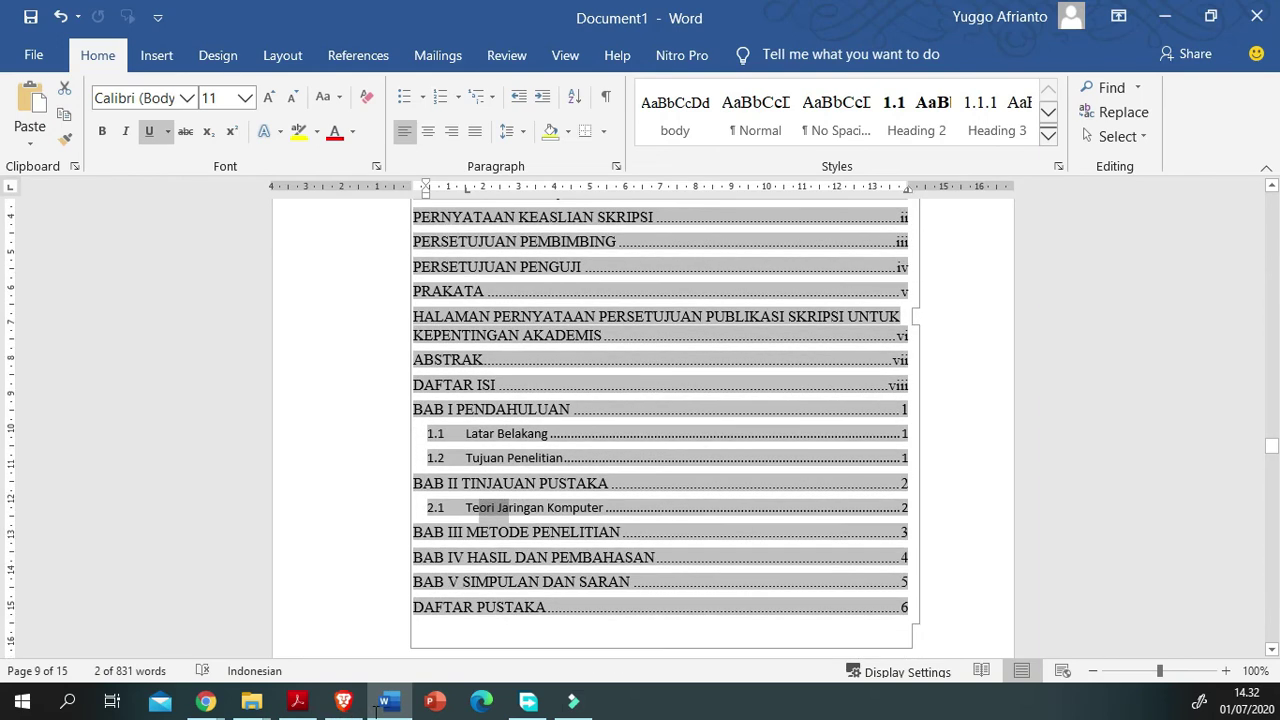
{"action": "scroll", "coordinate": [636, 567], "scroll_direction": "down", "scroll_amount": 2}
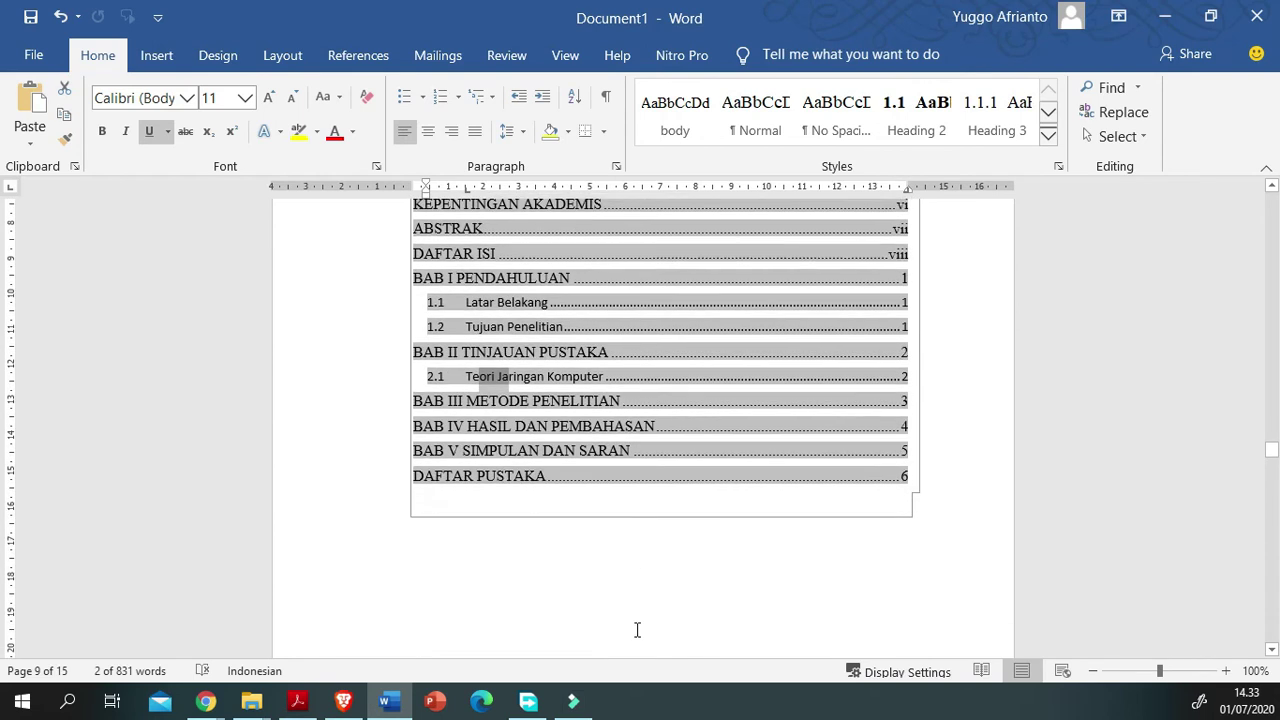
{"action": "scroll", "coordinate": [448, 660], "scroll_direction": "down", "scroll_amount": 3}
{"action": "scroll", "coordinate": [447, 663], "scroll_direction": "down", "scroll_amount": 9}
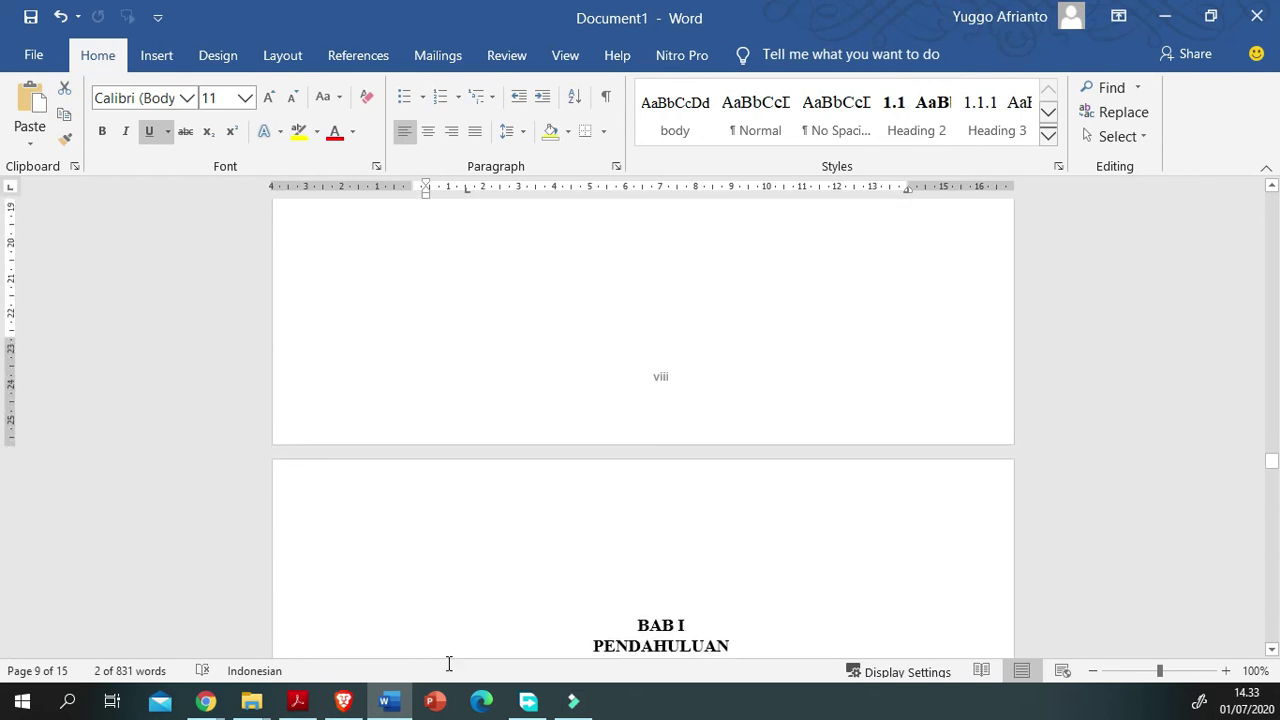
{"action": "scroll", "coordinate": [447, 663], "scroll_direction": "down", "scroll_amount": 1}
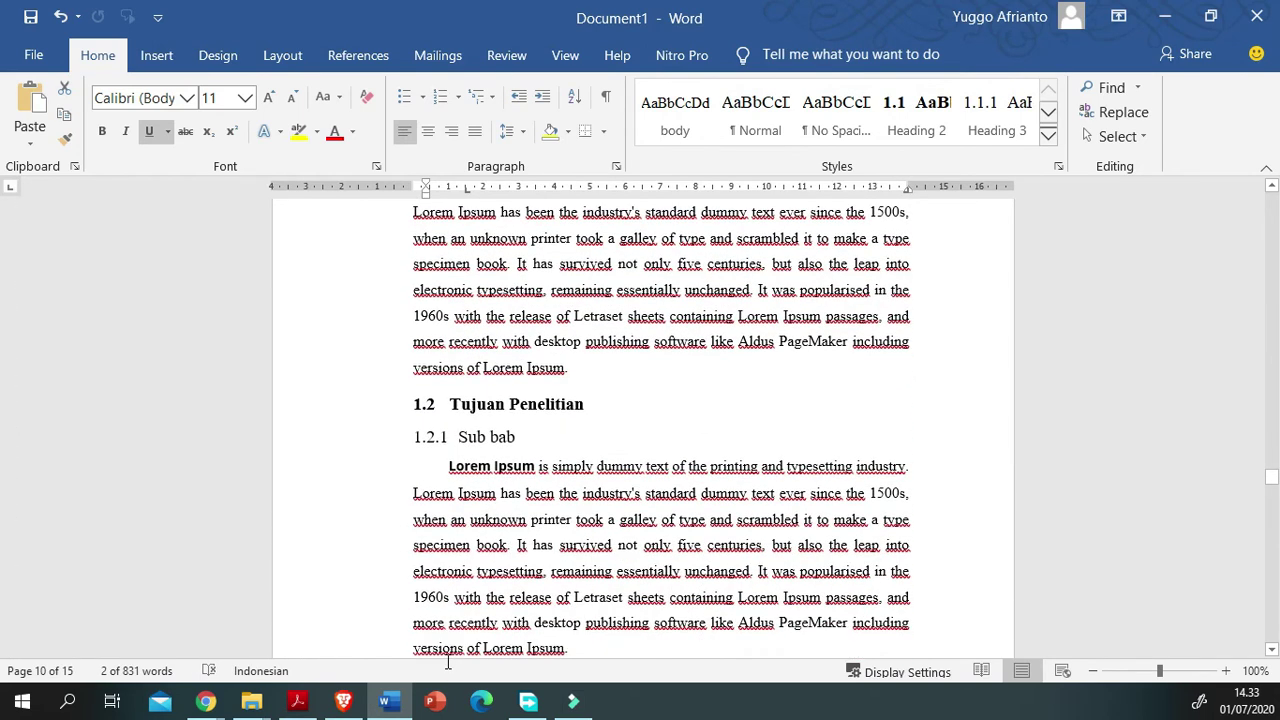
{"action": "left_click_drag", "start_coordinate": [500, 493], "coordinate": [528, 519]}
{"action": "scroll", "coordinate": [300, 600], "scroll_direction": "down", "scroll_amount": 1}
{"action": "scroll", "coordinate": [277, 550], "scroll_direction": "up", "scroll_amount": 1}
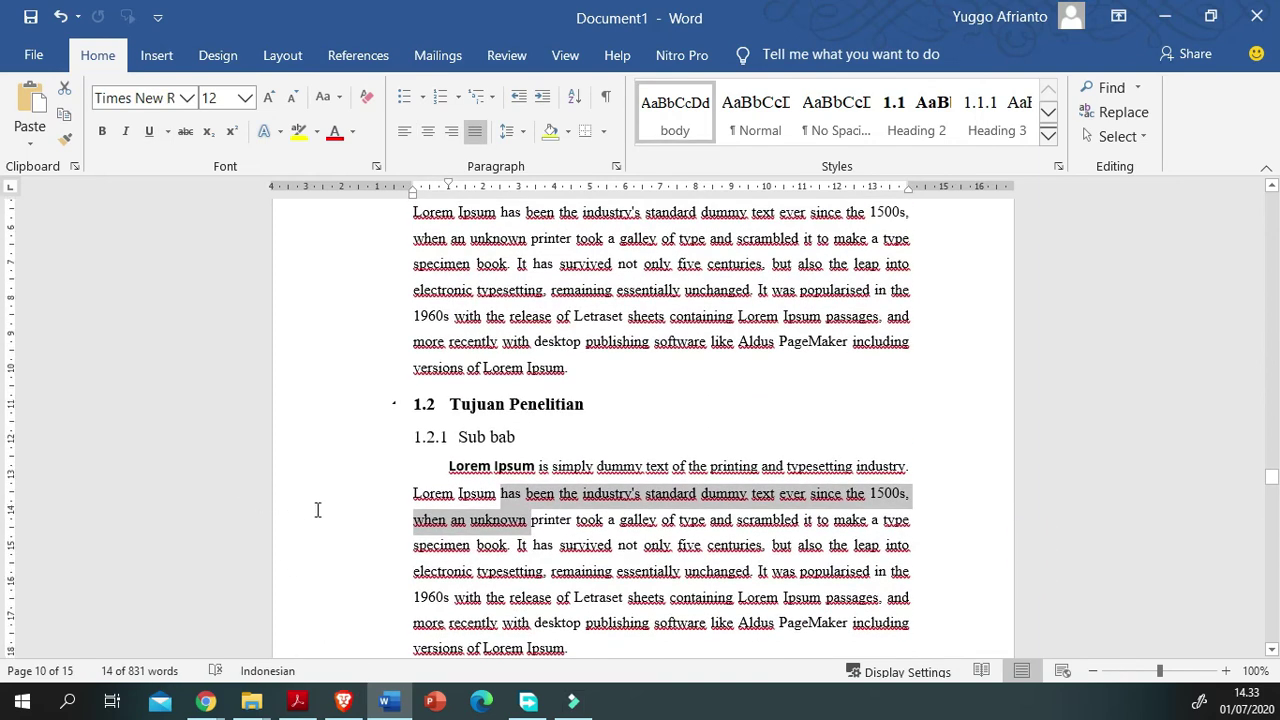
{"action": "scroll", "coordinate": [317, 510], "scroll_direction": "down", "scroll_amount": 3}
{"action": "left_click", "coordinate": [297, 700]}
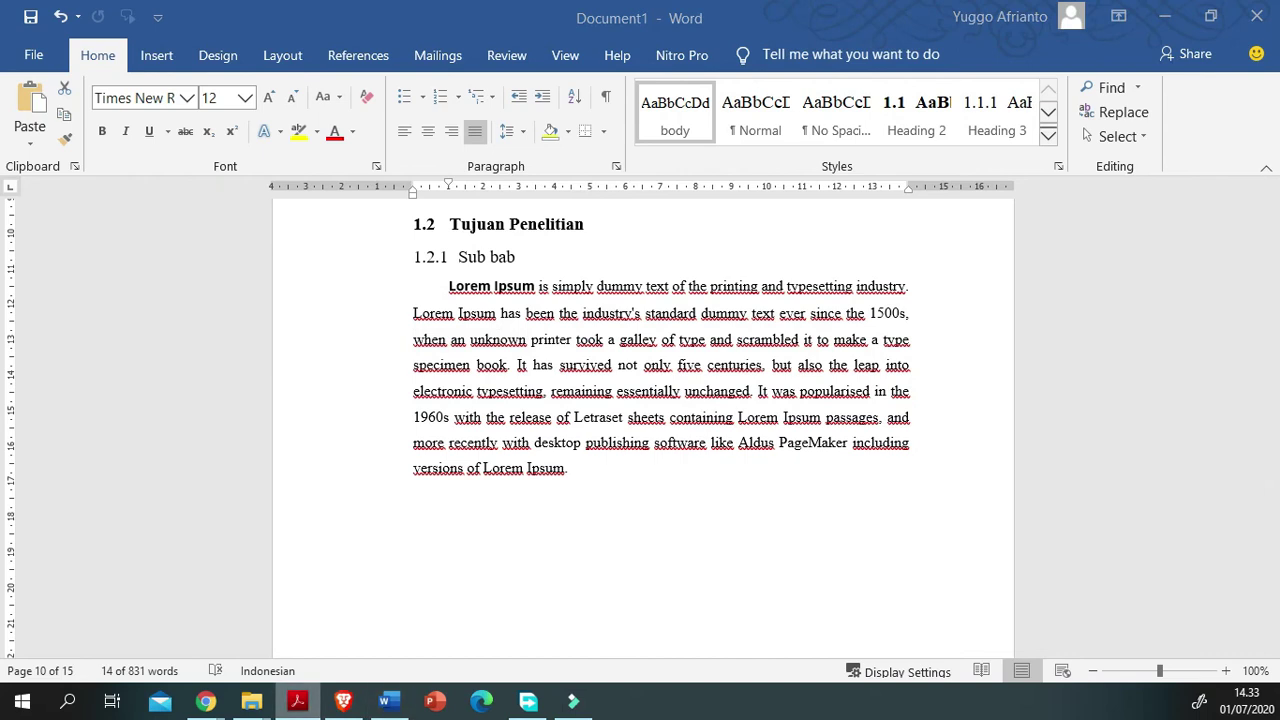
Step: Bring Chrome forward and open the thesis guidelines PDF from the Dokumen Internal page
{"action": "mouse_move", "coordinate": [206, 700]}
{"action": "left_click", "coordinate": [320, 665]}
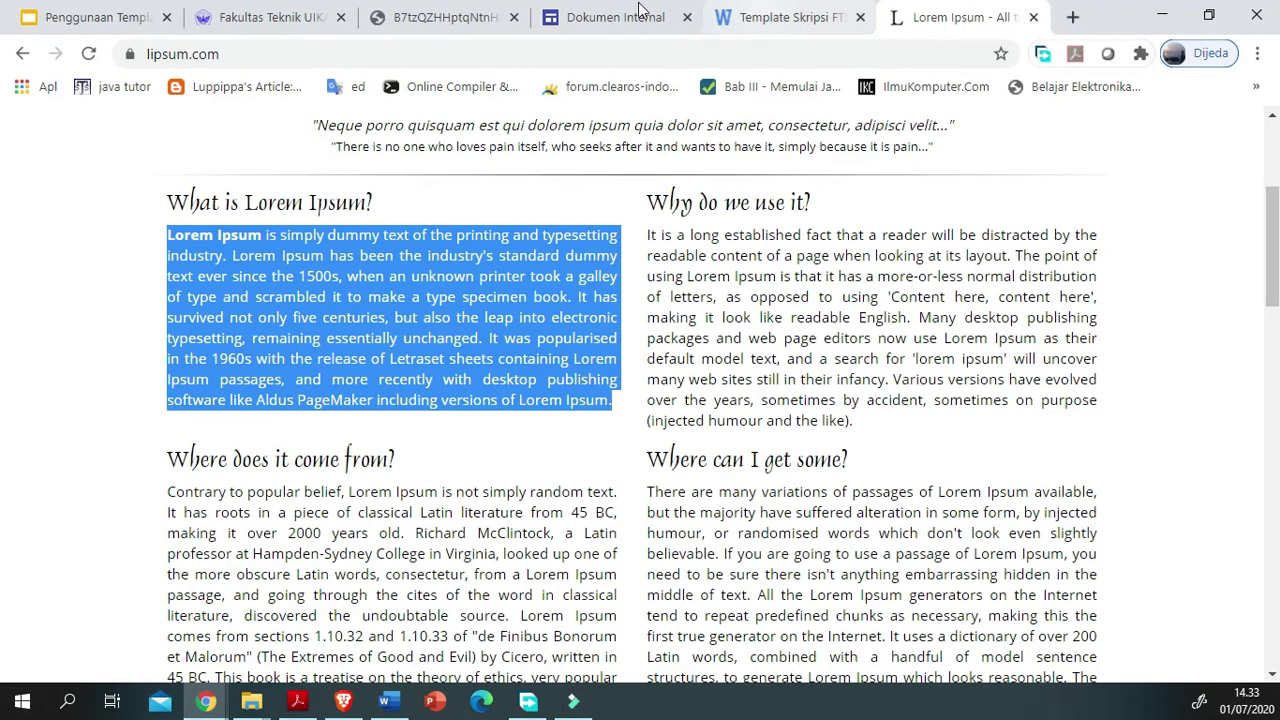
{"action": "left_click", "coordinate": [610, 17]}
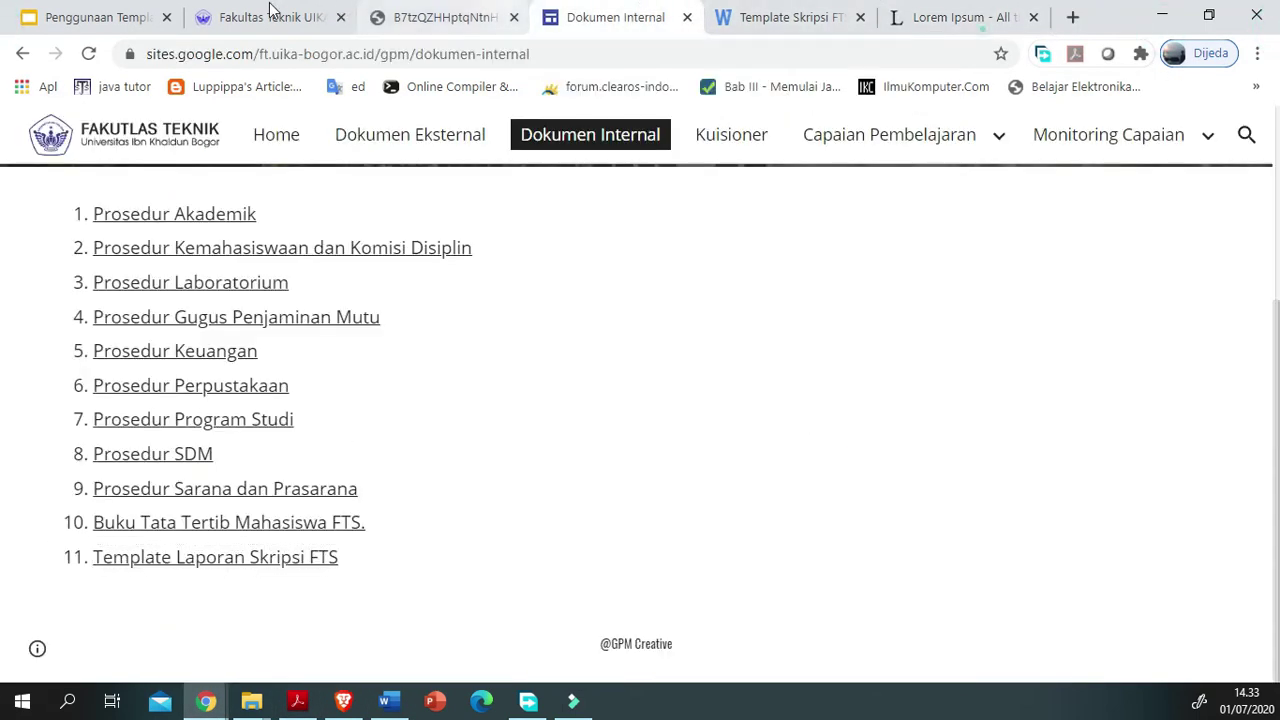
{"action": "left_click", "coordinate": [440, 17]}
Step: Read down through the guideline PDF, then return to the Word window Document1
{"action": "scroll", "coordinate": [177, 614], "scroll_direction": "down", "scroll_amount": 10}
{"action": "scroll", "coordinate": [228, 607], "scroll_direction": "down", "scroll_amount": 10}
{"action": "scroll", "coordinate": [228, 607], "scroll_direction": "down", "scroll_amount": 4}
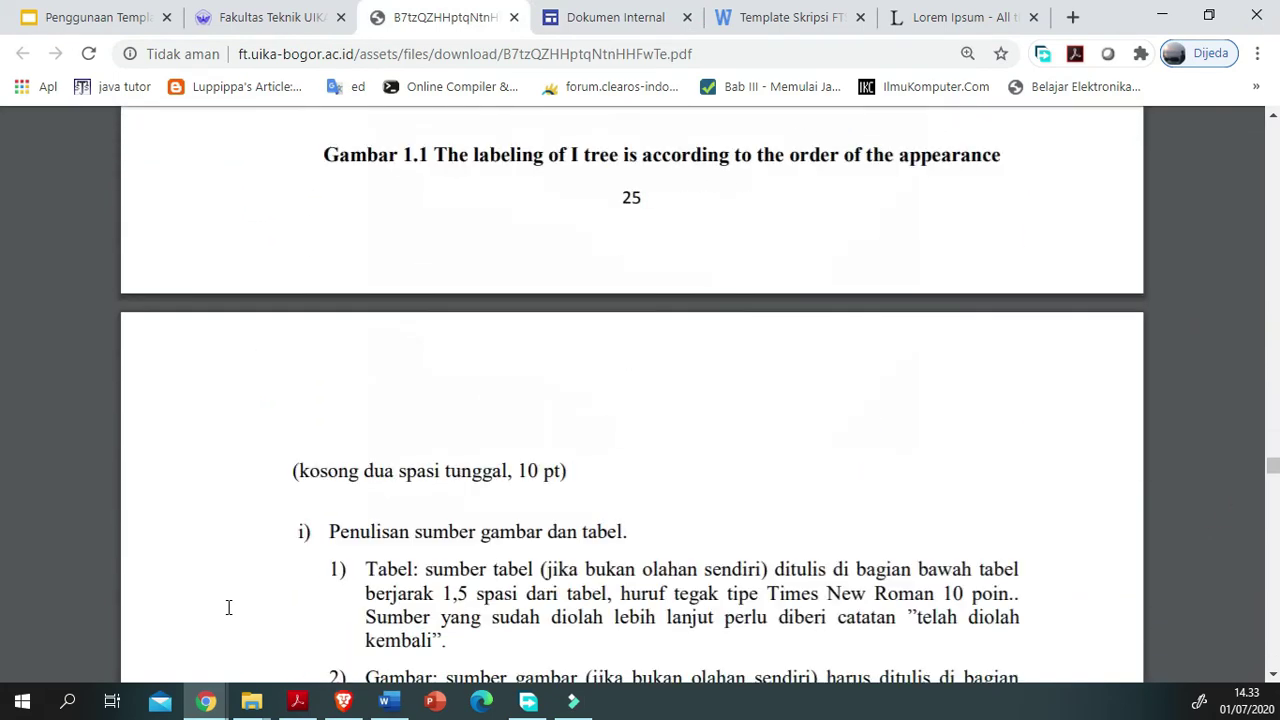
{"action": "scroll", "coordinate": [228, 607], "scroll_direction": "down", "scroll_amount": 1}
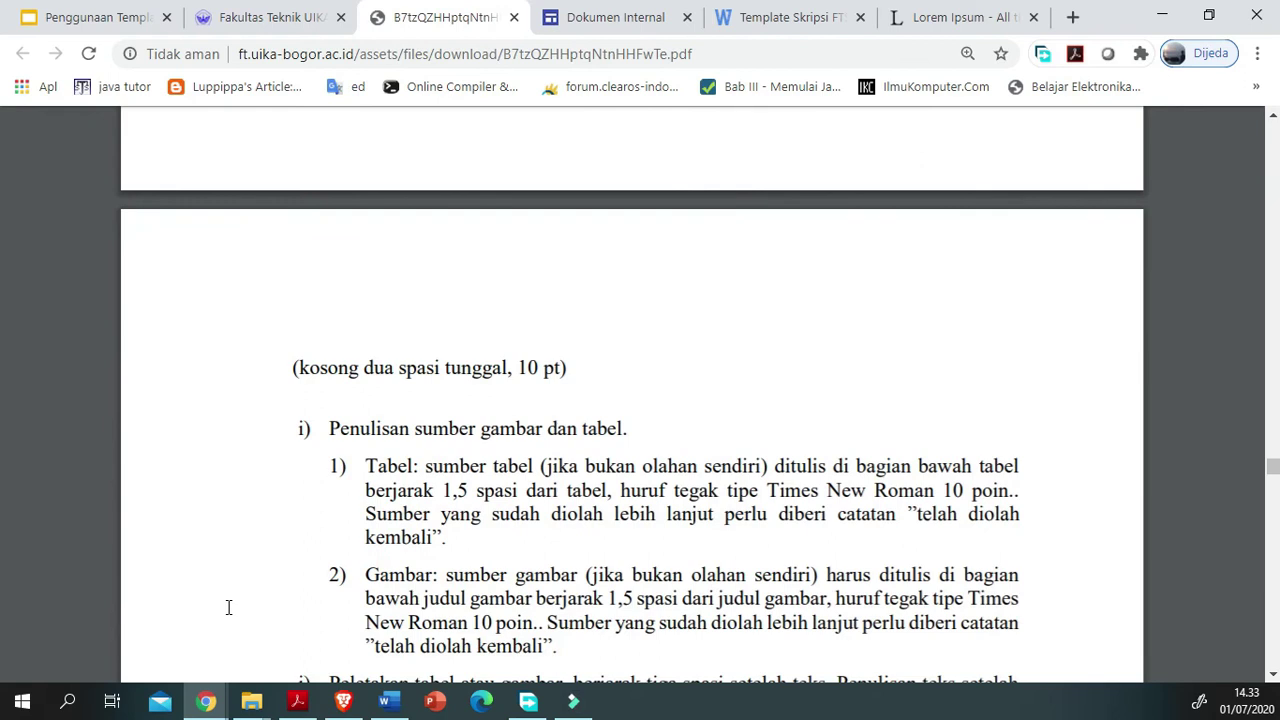
{"action": "scroll", "coordinate": [228, 607], "scroll_direction": "down", "scroll_amount": 3}
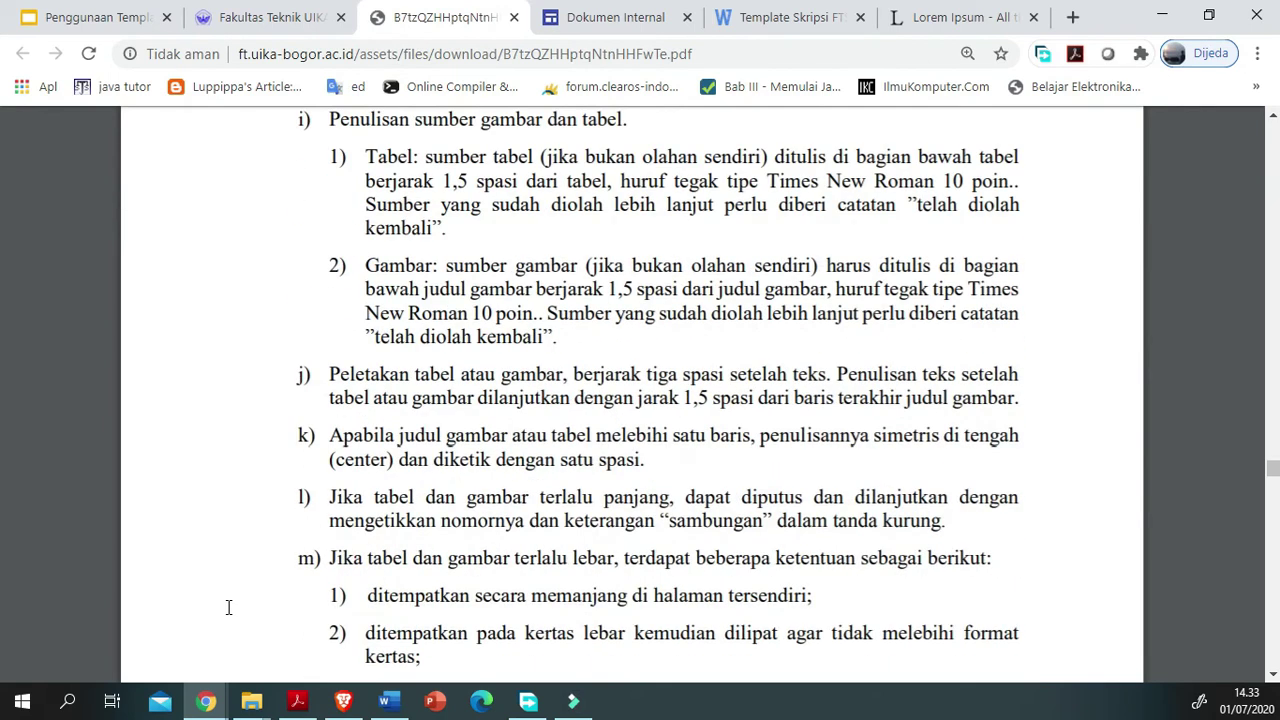
{"action": "scroll", "coordinate": [519, 558], "scroll_direction": "down", "scroll_amount": 9}
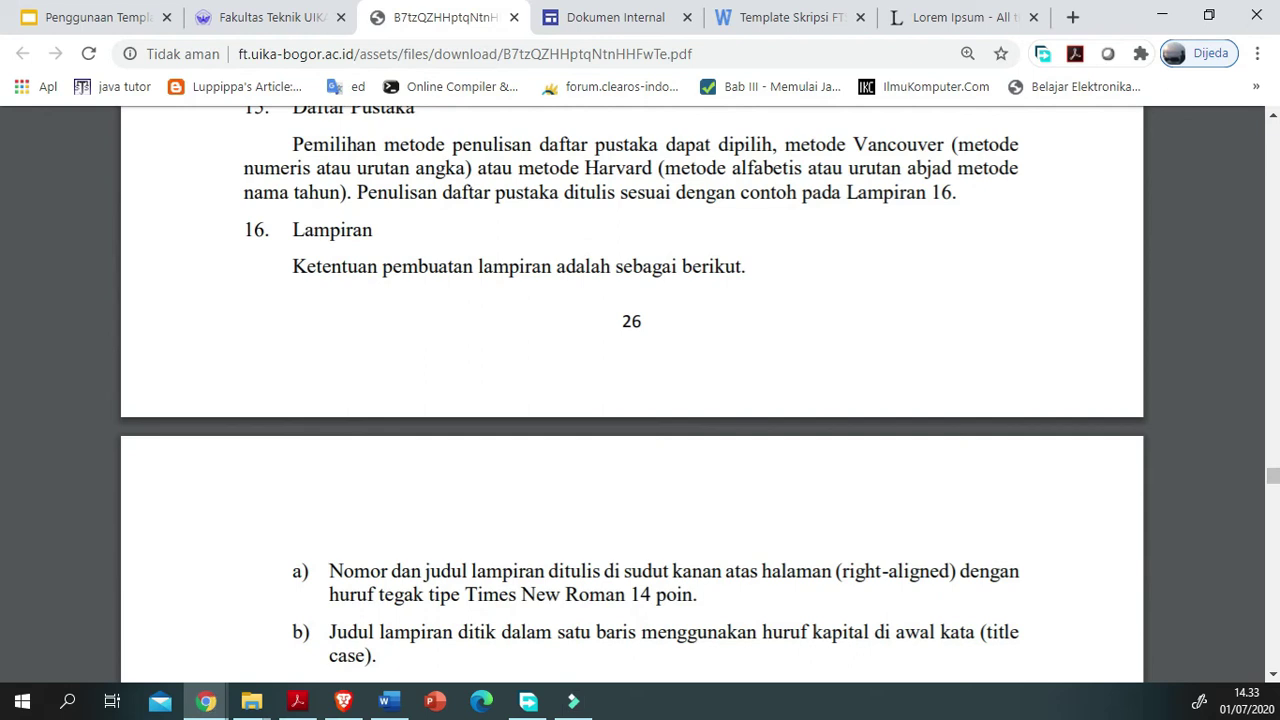
{"action": "mouse_move", "coordinate": [389, 700]}
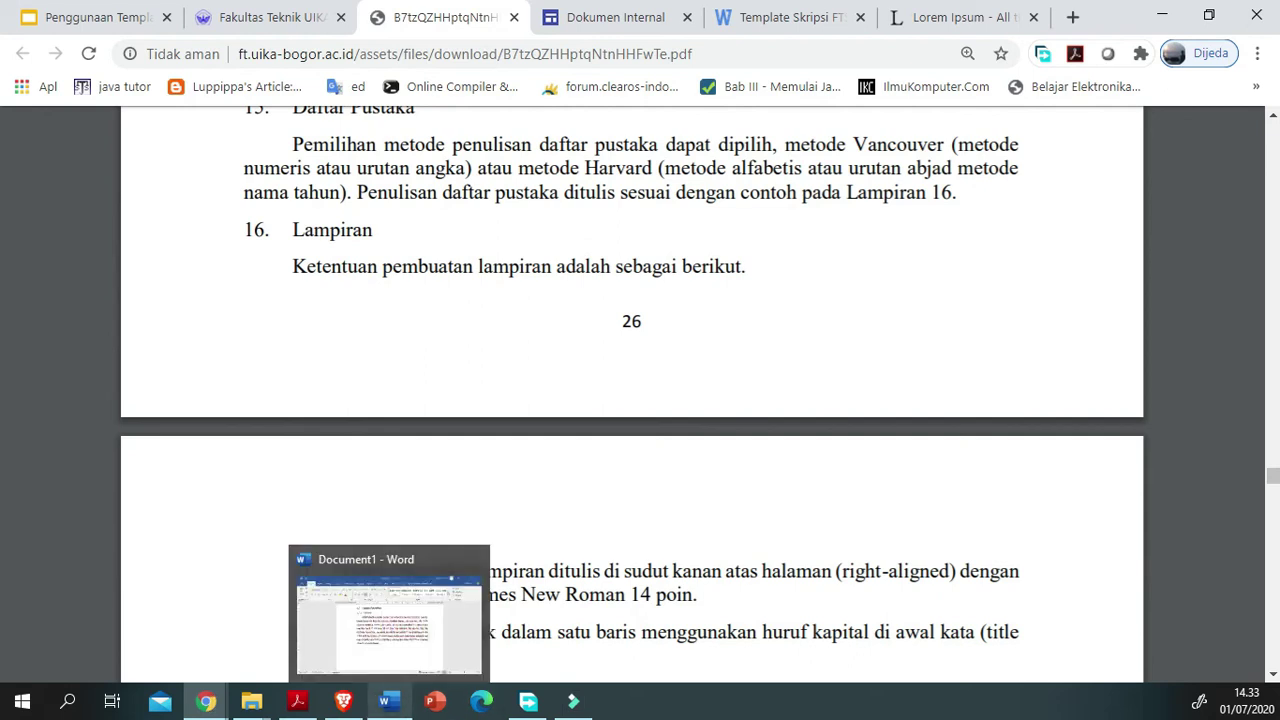
{"action": "left_click", "coordinate": [327, 617]}
Step: Check heading 1.1's numbering and scroll through BAB I, BAB II and the contents pages
{"action": "scroll", "coordinate": [327, 617], "scroll_direction": "up", "scroll_amount": 7}
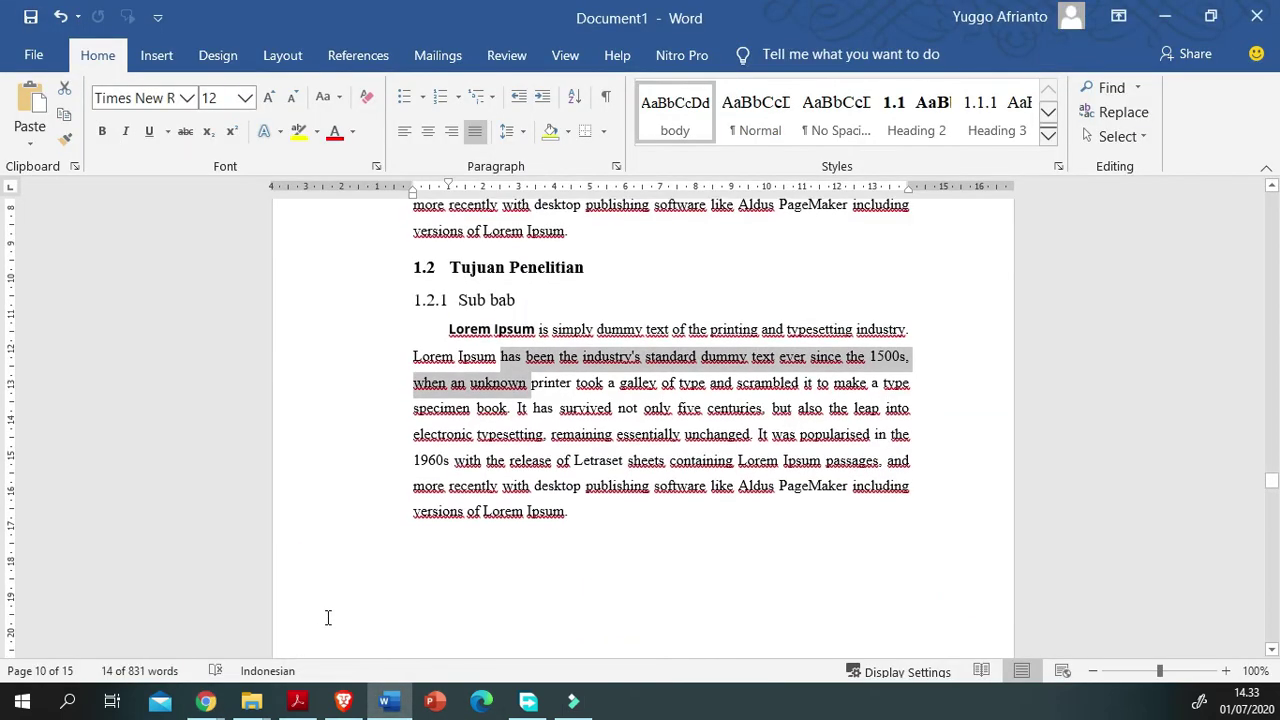
{"action": "left_click", "coordinate": [215, 471]}
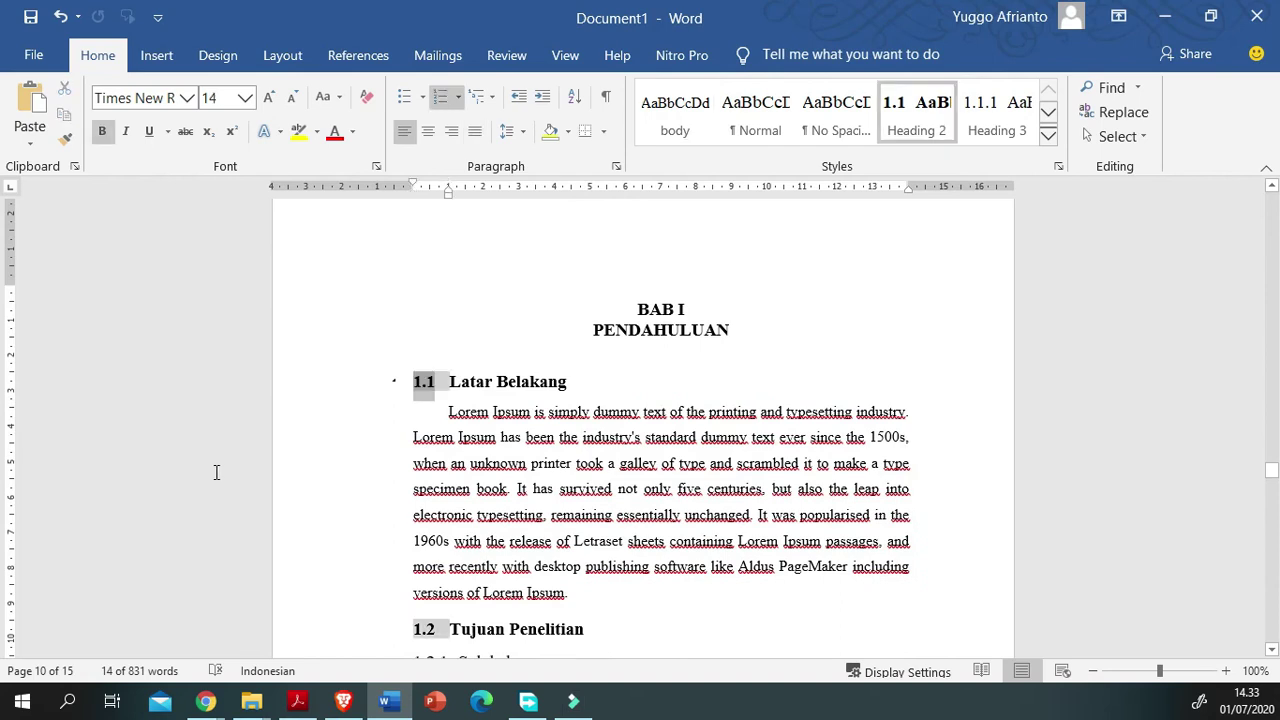
{"action": "scroll", "coordinate": [231, 541], "scroll_direction": "down", "scroll_amount": 2}
{"action": "scroll", "coordinate": [224, 668], "scroll_direction": "down", "scroll_amount": 14}
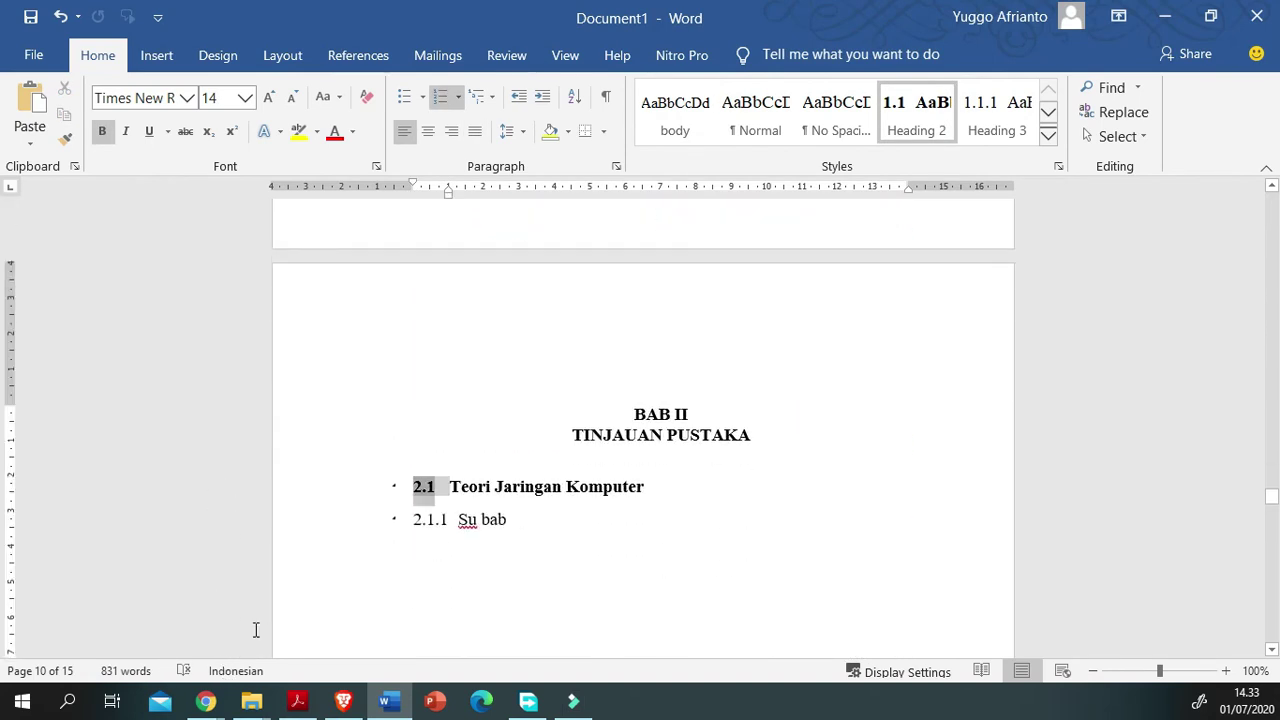
{"action": "scroll", "coordinate": [340, 657], "scroll_direction": "down", "scroll_amount": 5}
{"action": "scroll", "coordinate": [345, 657], "scroll_direction": "down", "scroll_amount": 7}
{"action": "scroll", "coordinate": [345, 657], "scroll_direction": "up", "scroll_amount": 8}
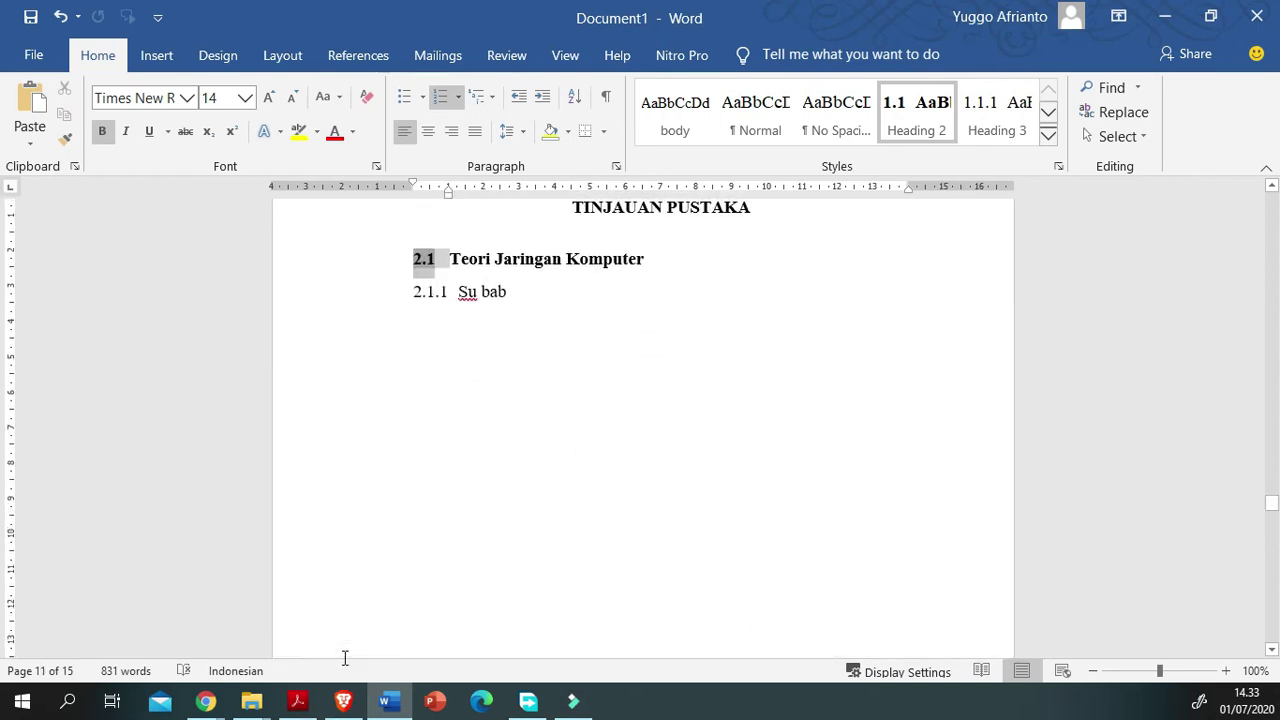
{"action": "scroll", "coordinate": [309, 574], "scroll_direction": "up", "scroll_amount": 2}
{"action": "scroll", "coordinate": [354, 621], "scroll_direction": "up", "scroll_amount": 10}
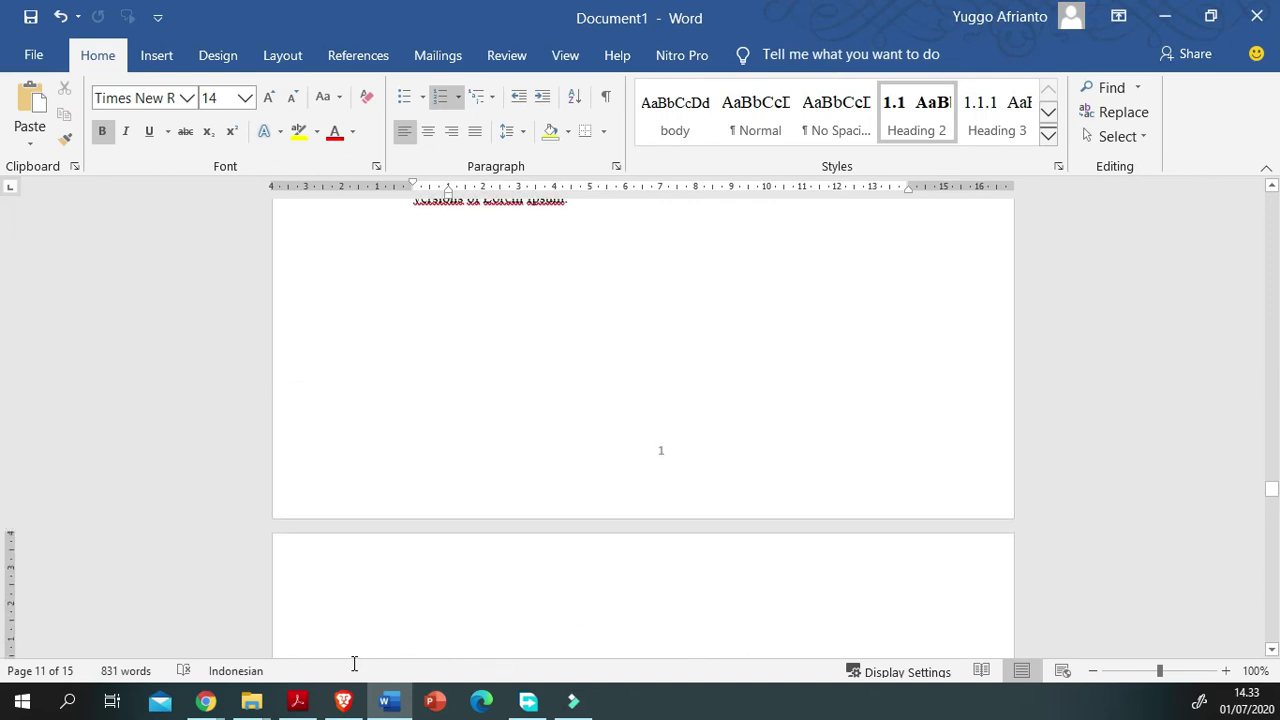
{"action": "scroll", "coordinate": [354, 672], "scroll_direction": "up", "scroll_amount": 9}
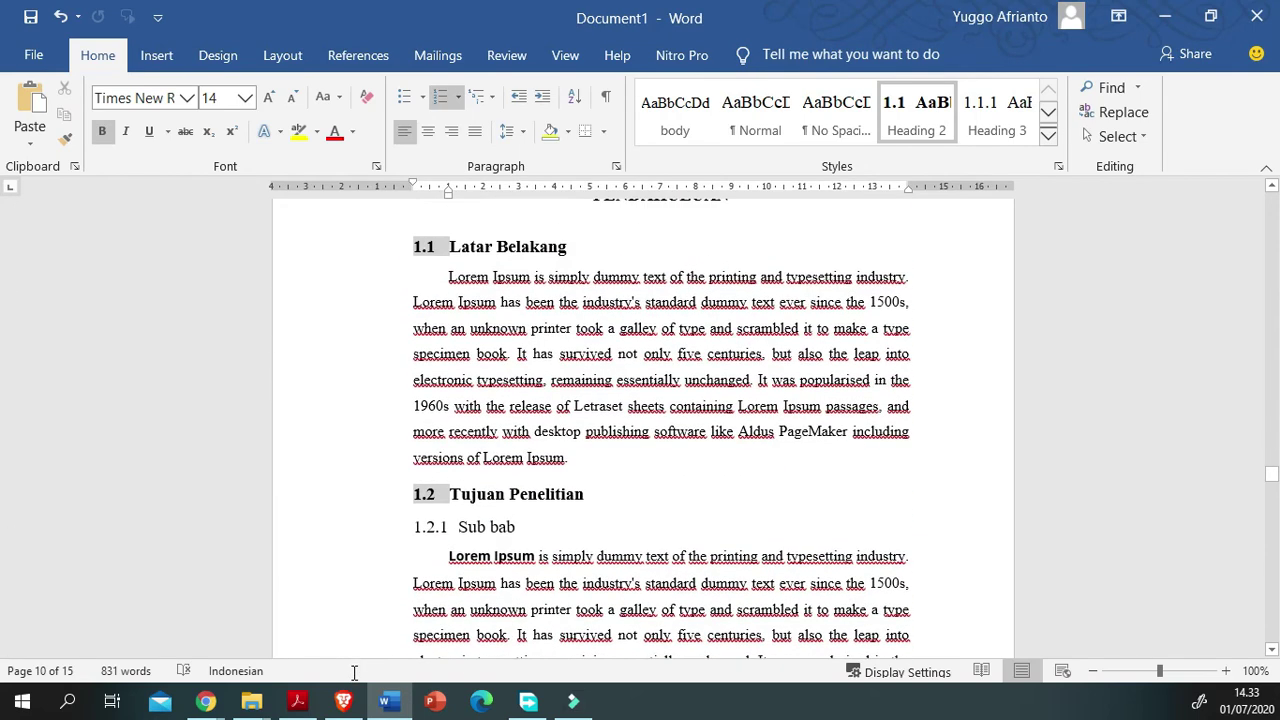
{"action": "scroll", "coordinate": [354, 672], "scroll_direction": "up", "scroll_amount": 14}
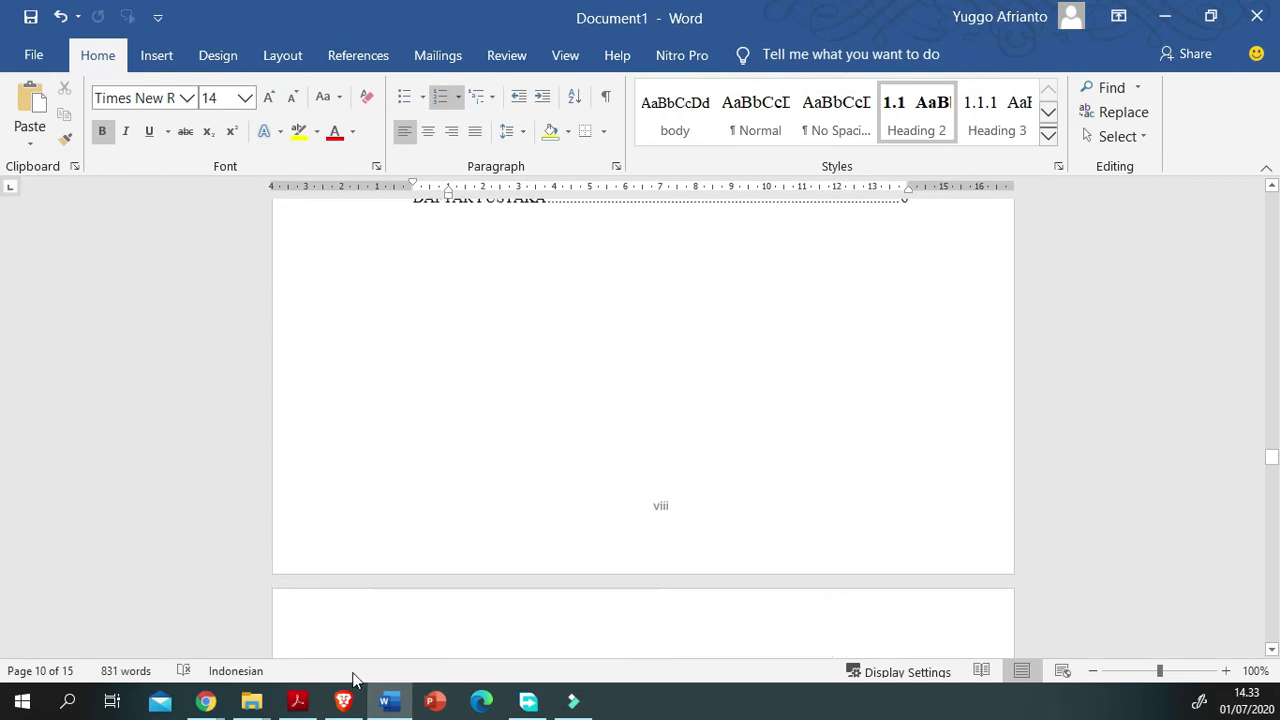
{"action": "scroll", "coordinate": [354, 672], "scroll_direction": "up", "scroll_amount": 18}
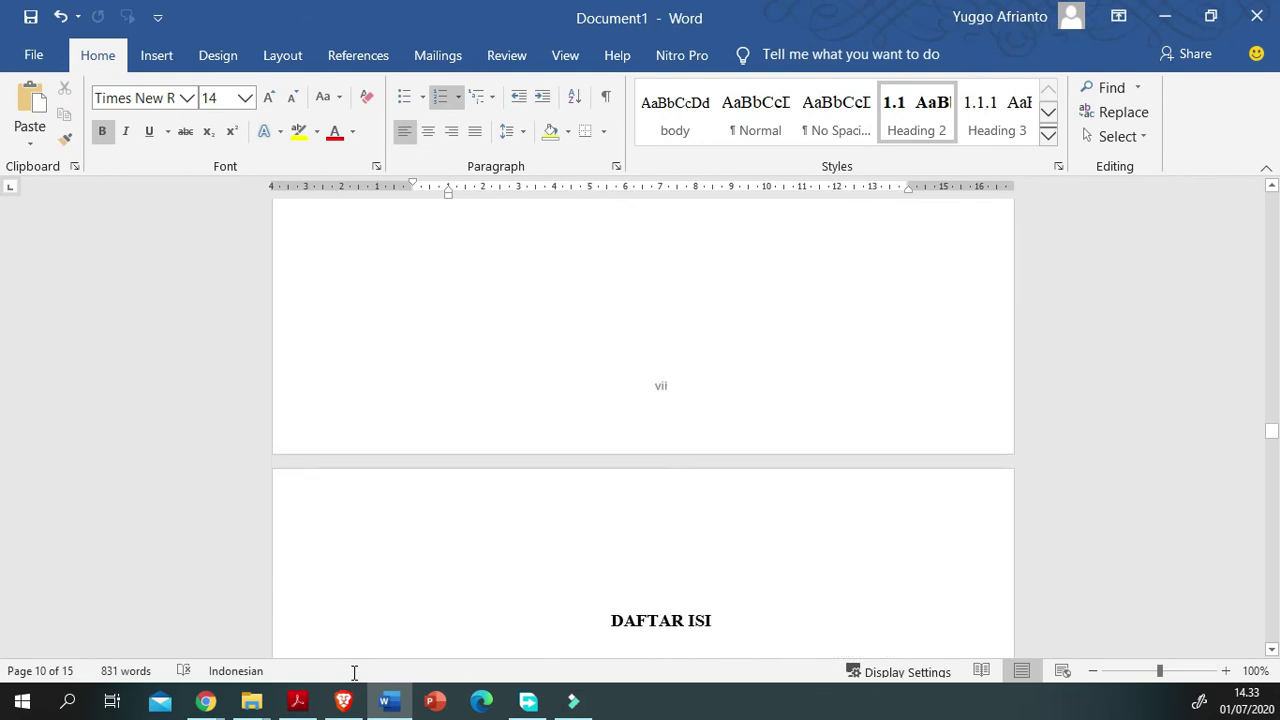
{"action": "scroll", "coordinate": [354, 672], "scroll_direction": "up", "scroll_amount": 4}
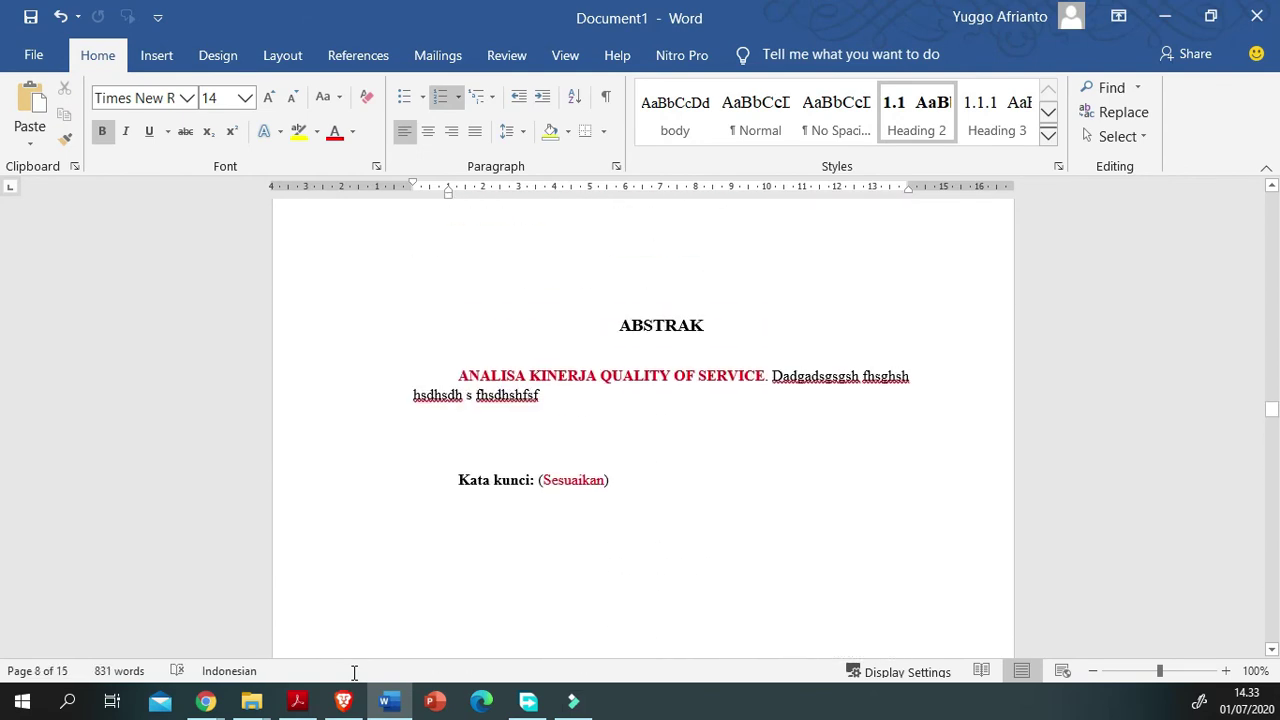
Step: Scroll down to the empty BAB III METODE PENELITIAN page
{"action": "scroll", "coordinate": [354, 672], "scroll_direction": "down", "scroll_amount": 15}
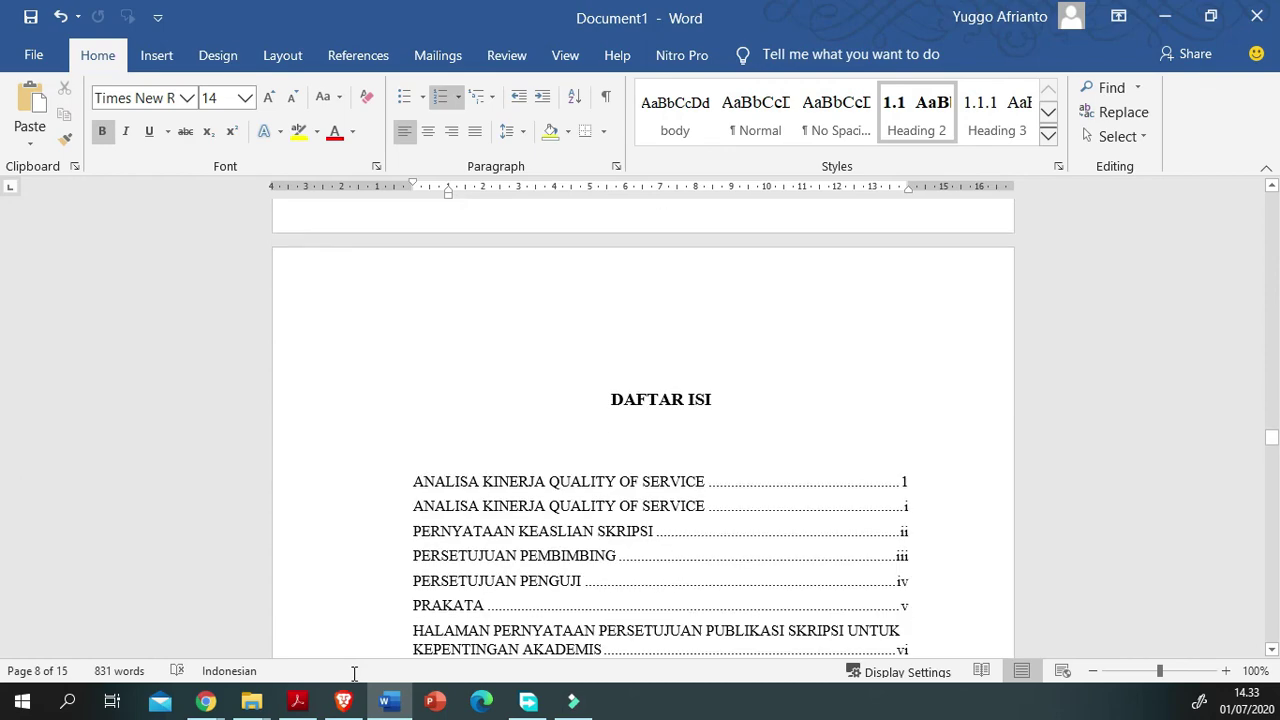
{"action": "scroll", "coordinate": [354, 672], "scroll_direction": "down", "scroll_amount": 15}
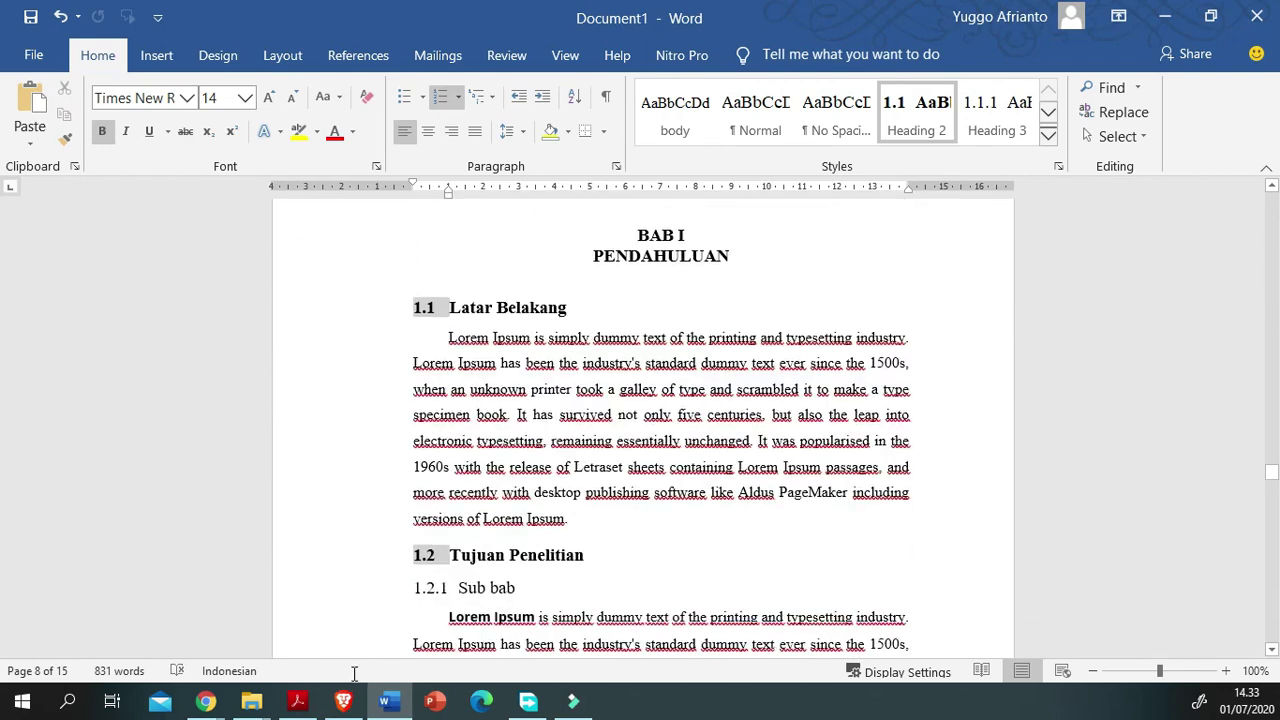
{"action": "scroll", "coordinate": [354, 672], "scroll_direction": "down", "scroll_amount": 15}
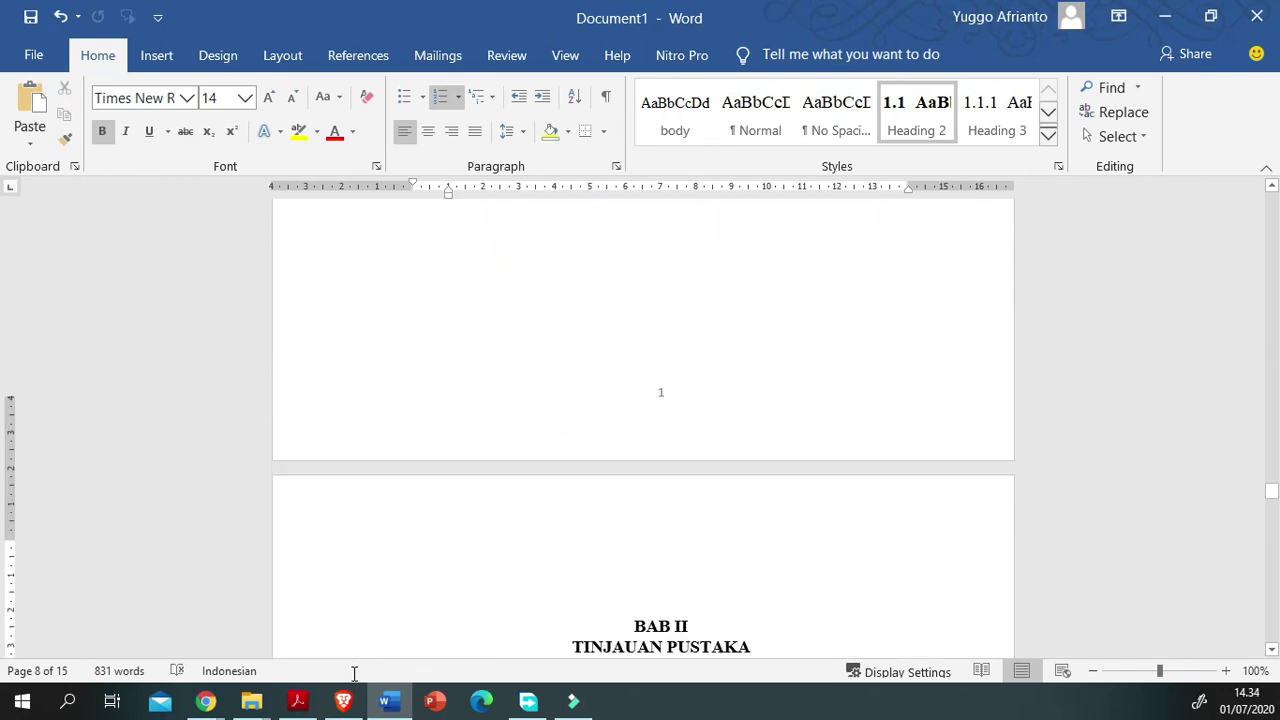
{"action": "scroll", "coordinate": [354, 672], "scroll_direction": "down", "scroll_amount": 15}
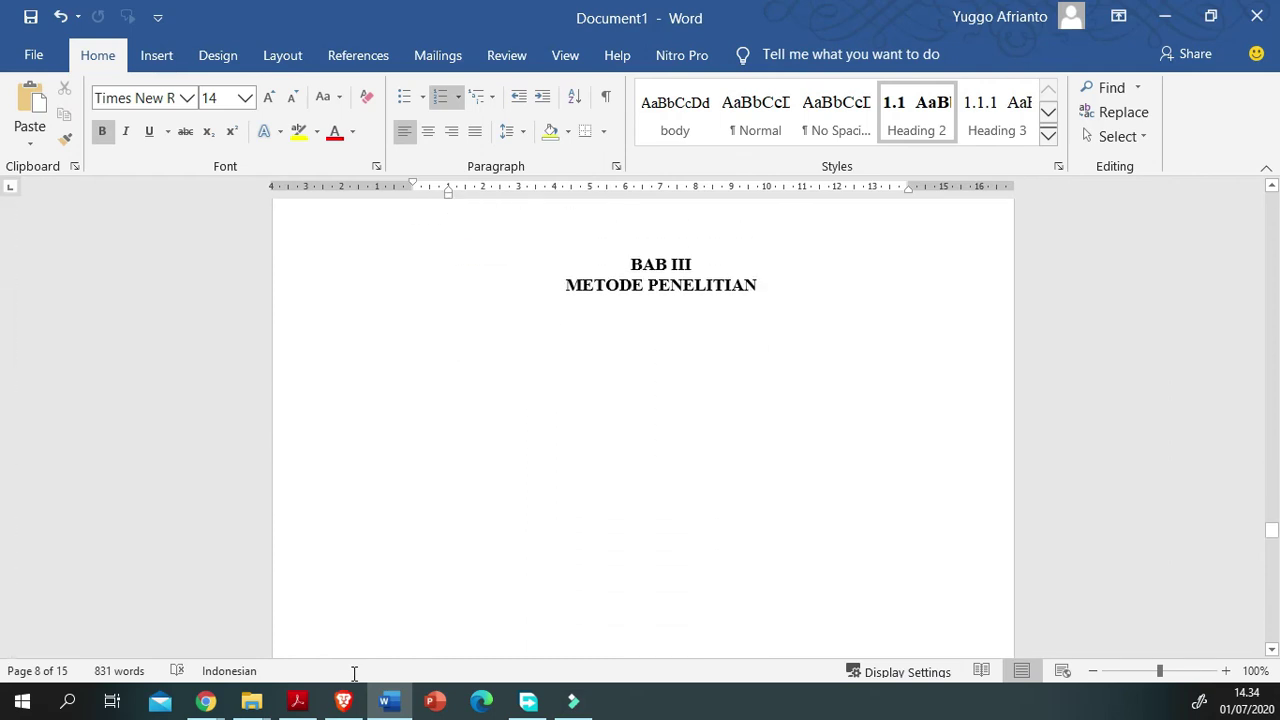
Step: Type 'Tahap Analisis' under BAB III as a Heading 2 subheading numbered 4.1, with a plain line below
{"action": "left_click", "coordinate": [299, 484]}
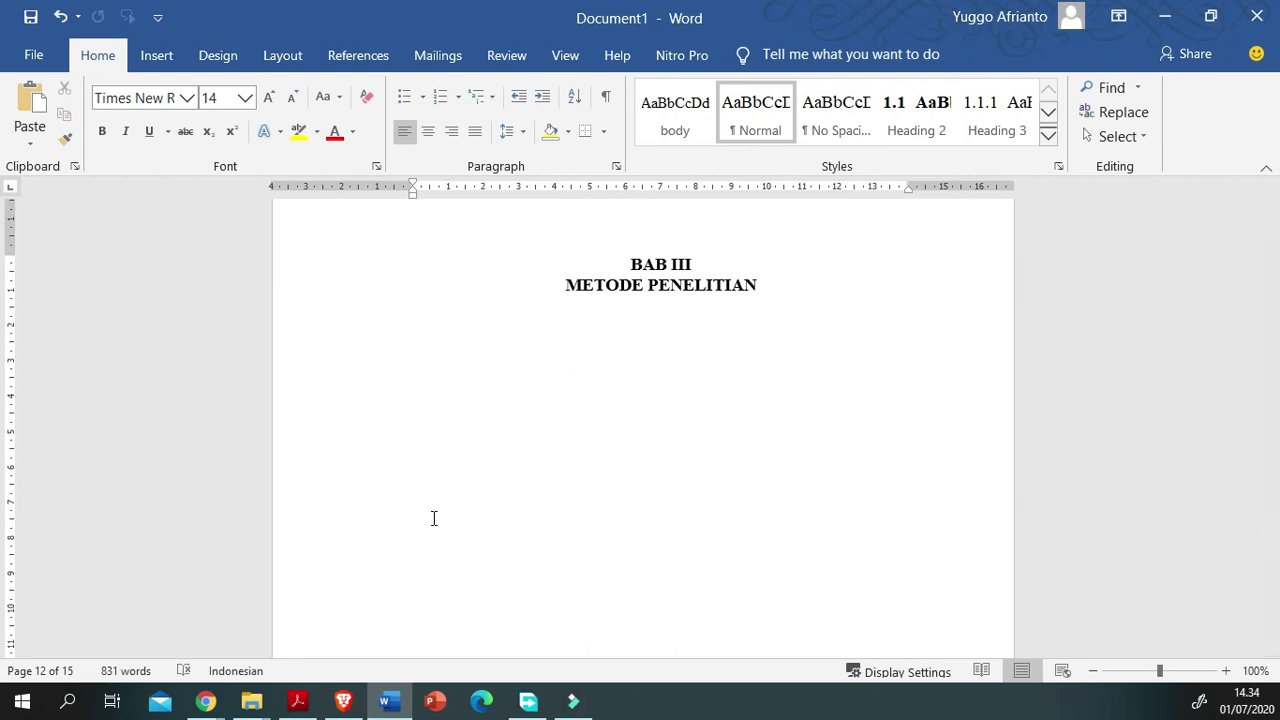
{"action": "type", "text": "Tahap Analisis"}
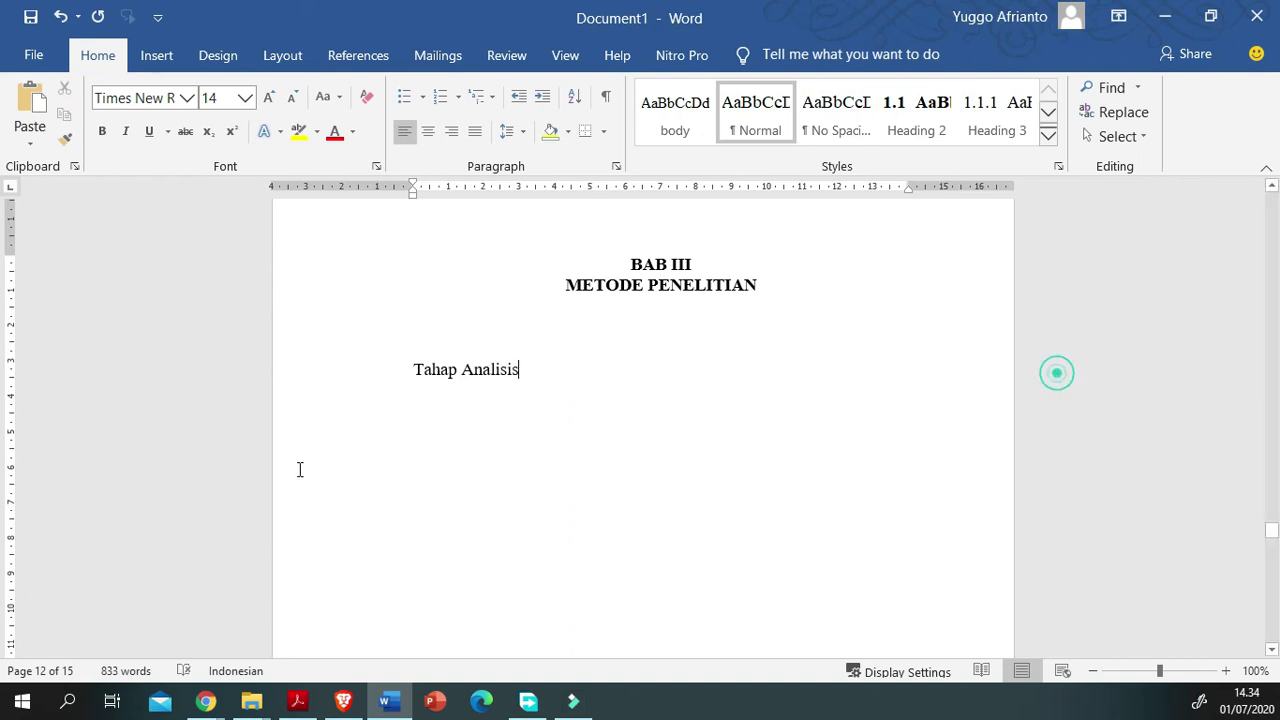
{"action": "key", "text": "shift+Home"}
{"action": "left_click", "coordinate": [916, 110]}
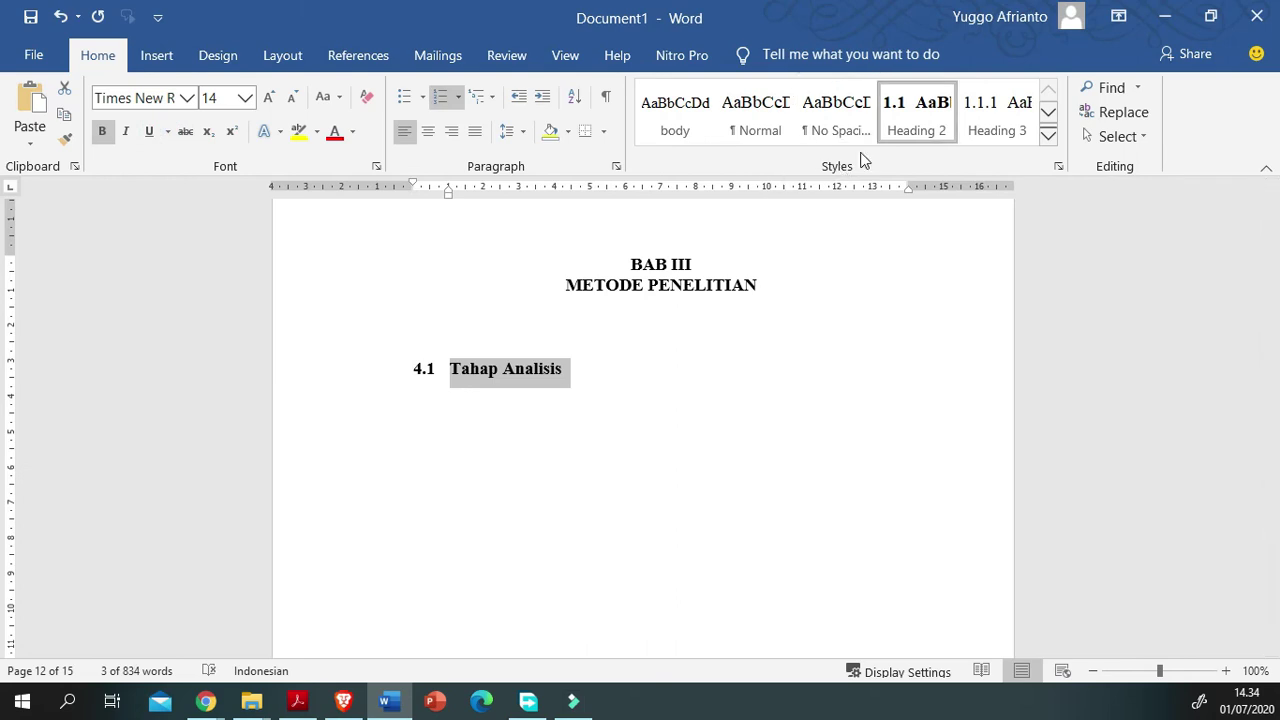
{"action": "left_click", "coordinate": [430, 464]}
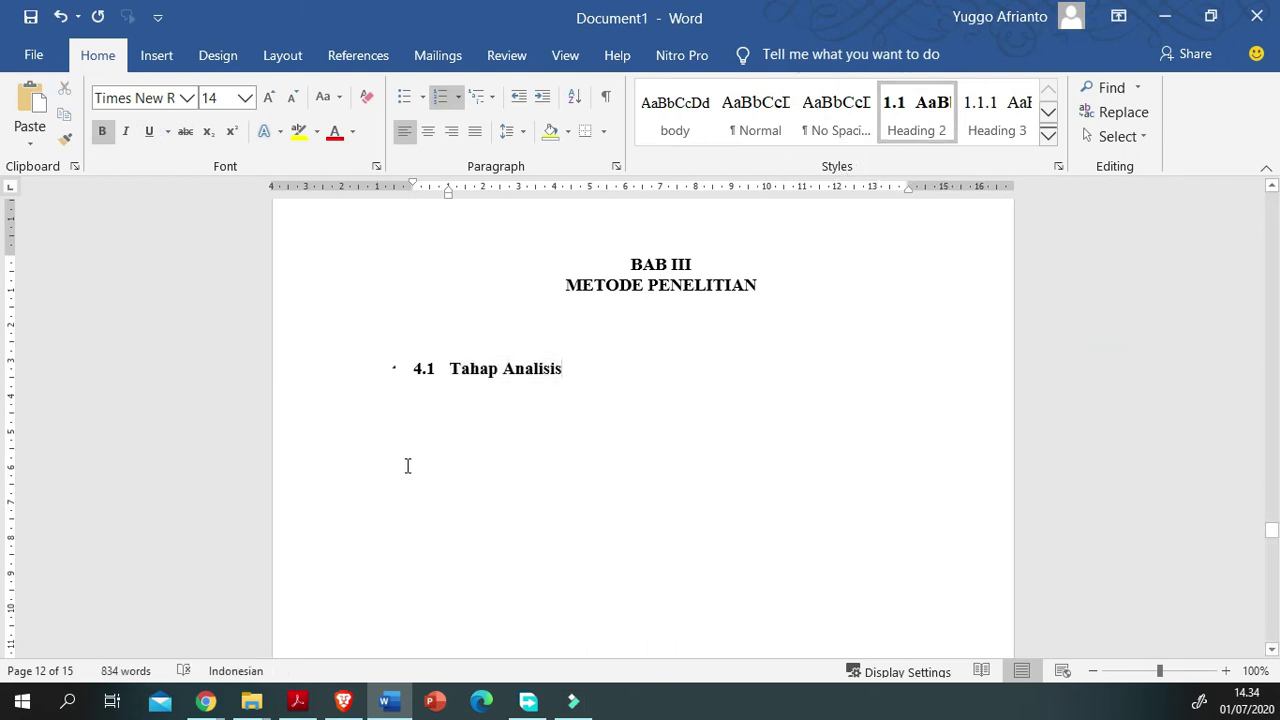
{"action": "key", "text": "Return"}
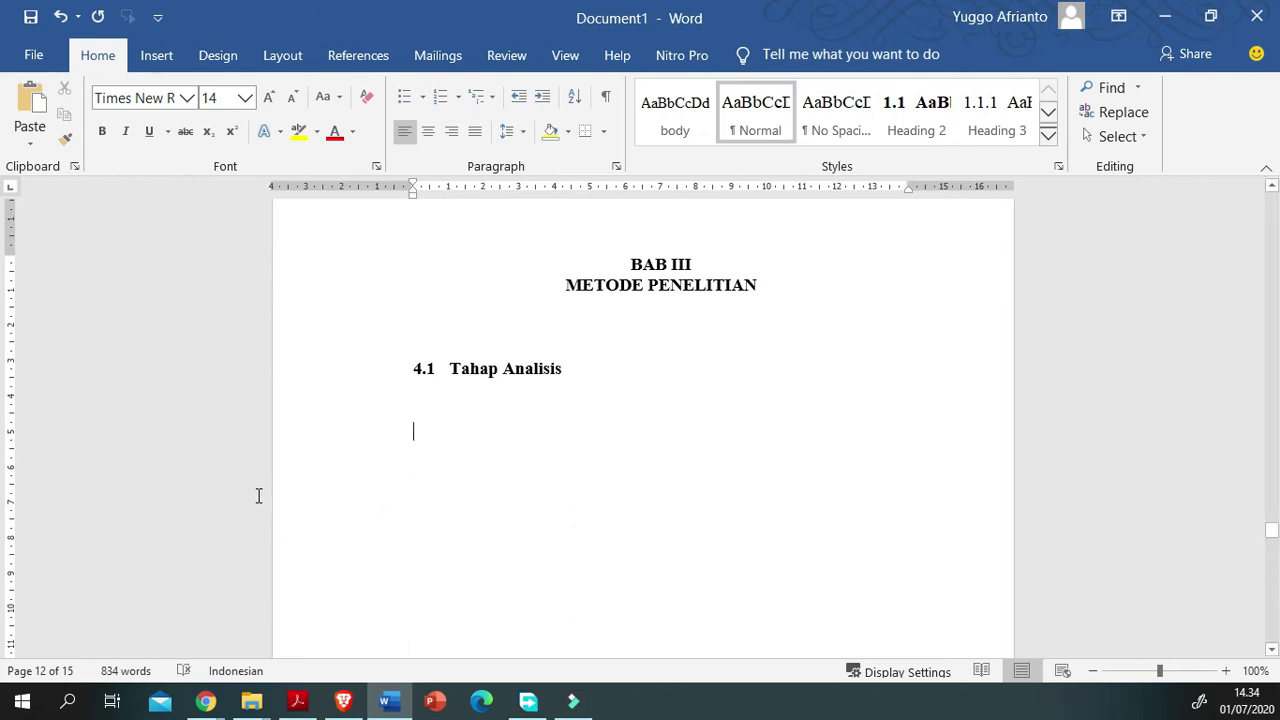
Step: Insert the picture 1.jpg from this device below the 4.1 Tahap Analisis heading
{"action": "scroll", "coordinate": [1167, 96], "scroll_direction": "down", "scroll_amount": 1}
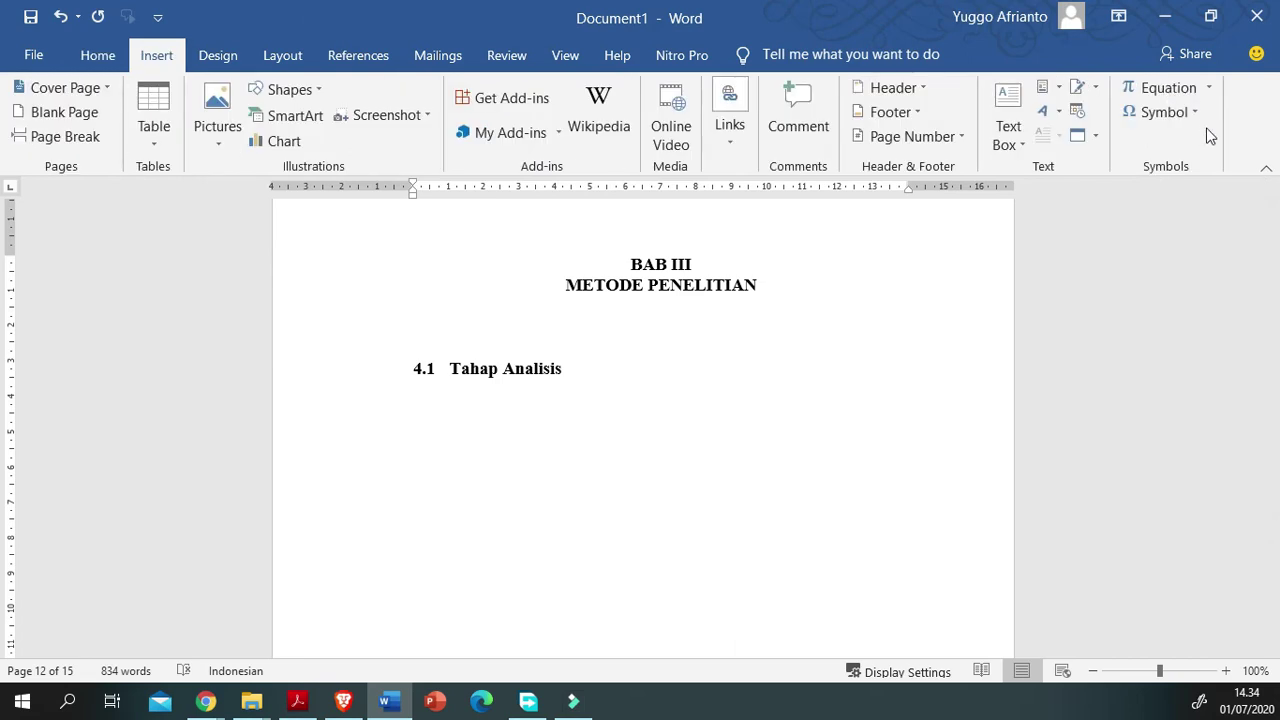
{"action": "key", "text": "alt+n"}
{"action": "key", "text": "p"}
{"action": "key", "text": "d"}
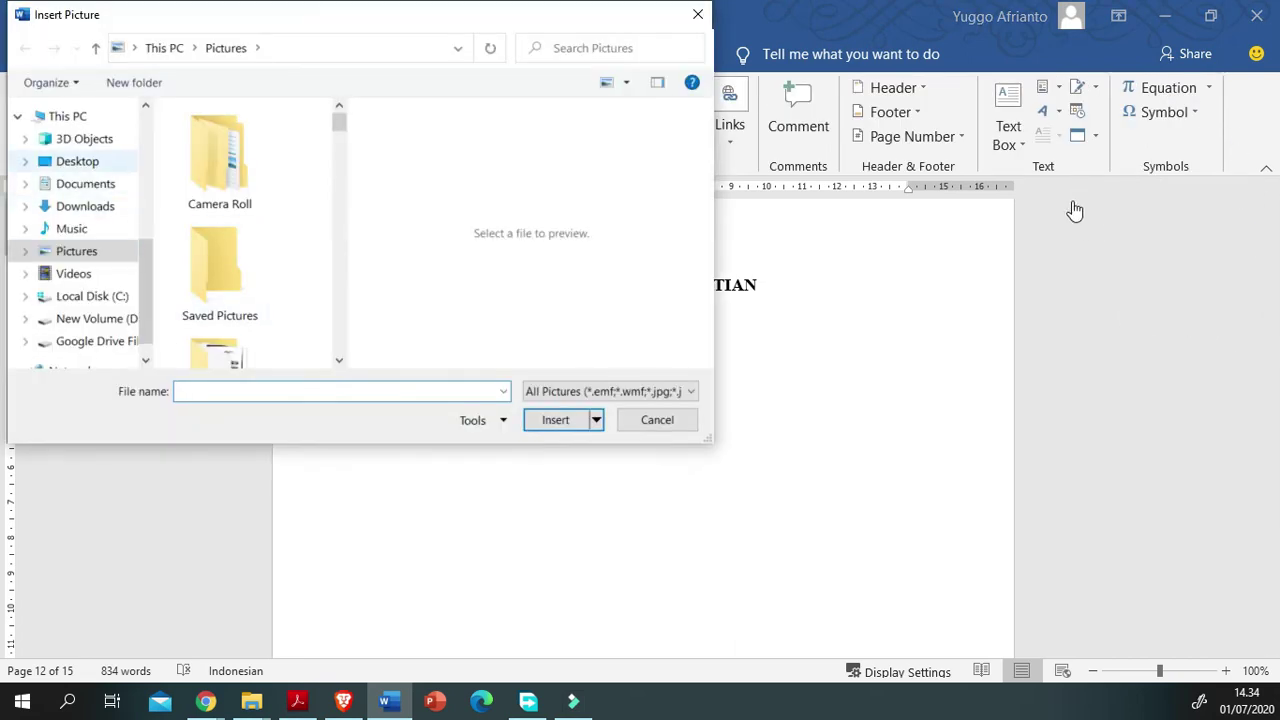
{"action": "scroll", "coordinate": [283, 314], "scroll_direction": "down", "scroll_amount": 3}
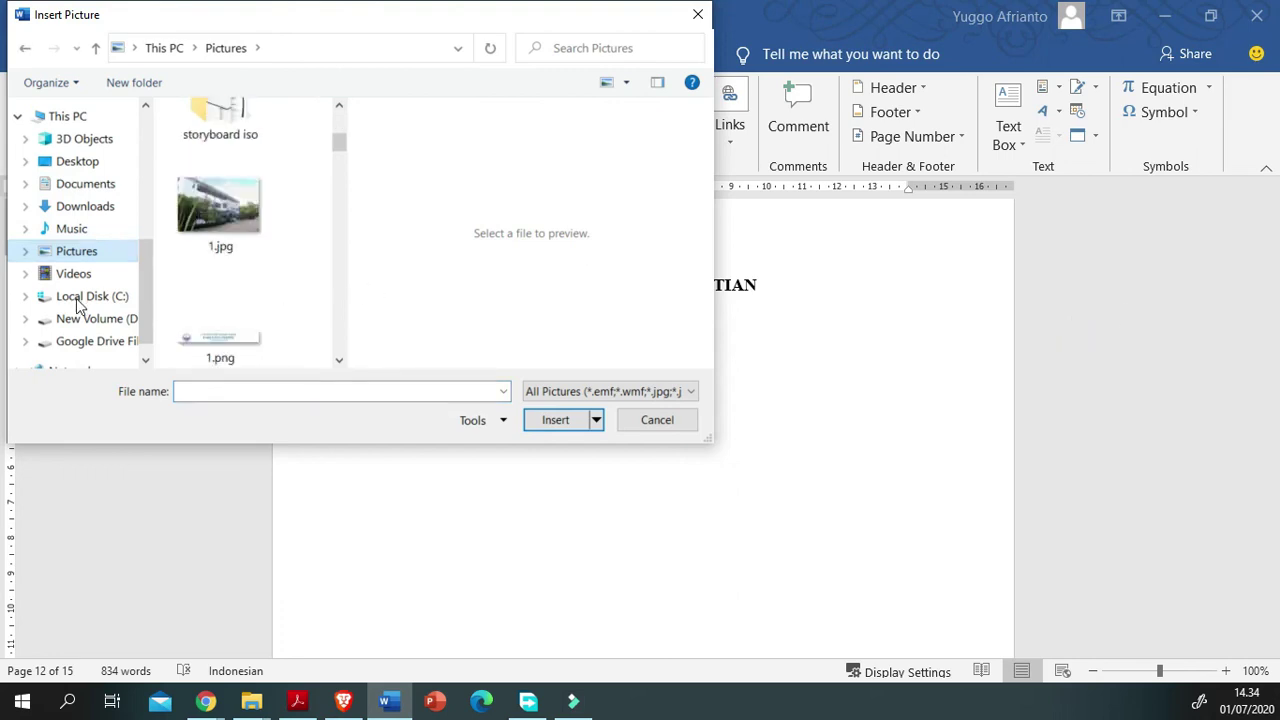
{"action": "key", "text": "Down"}
{"action": "key", "text": "Return"}
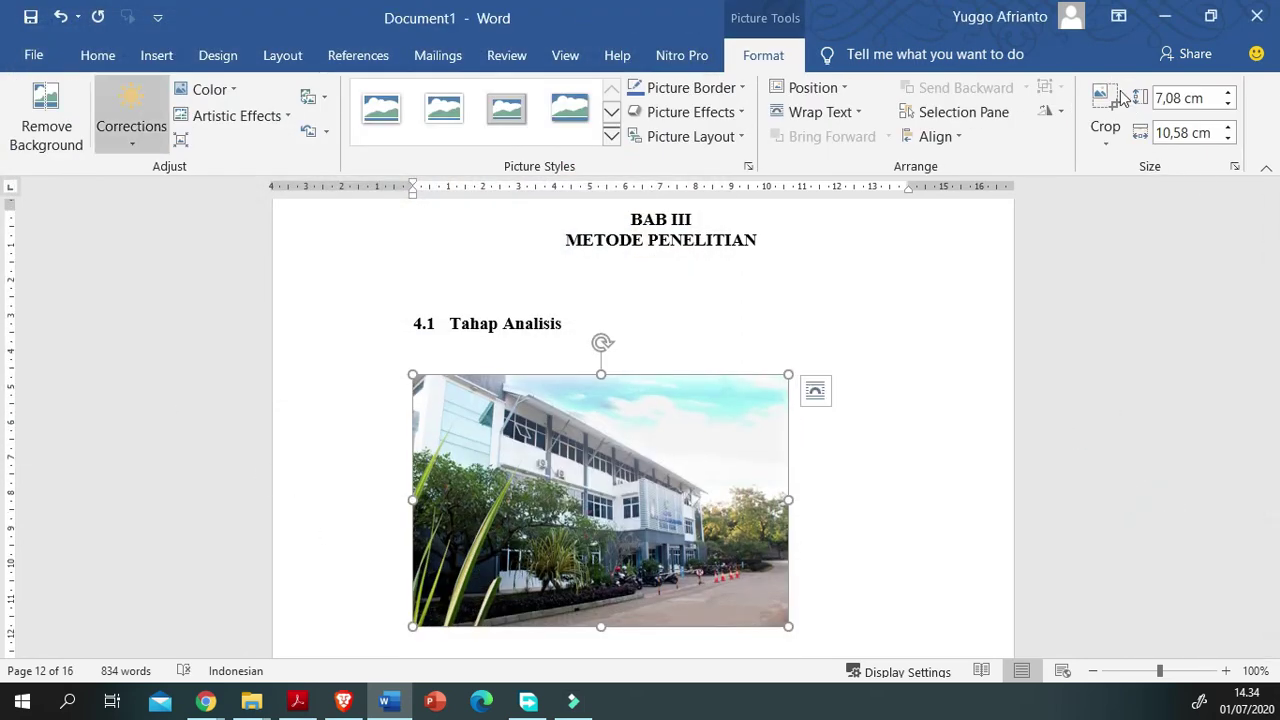
Step: Centre the inserted photo with Ctrl+E and check its placement on the page
{"action": "left_click", "coordinate": [98, 55]}
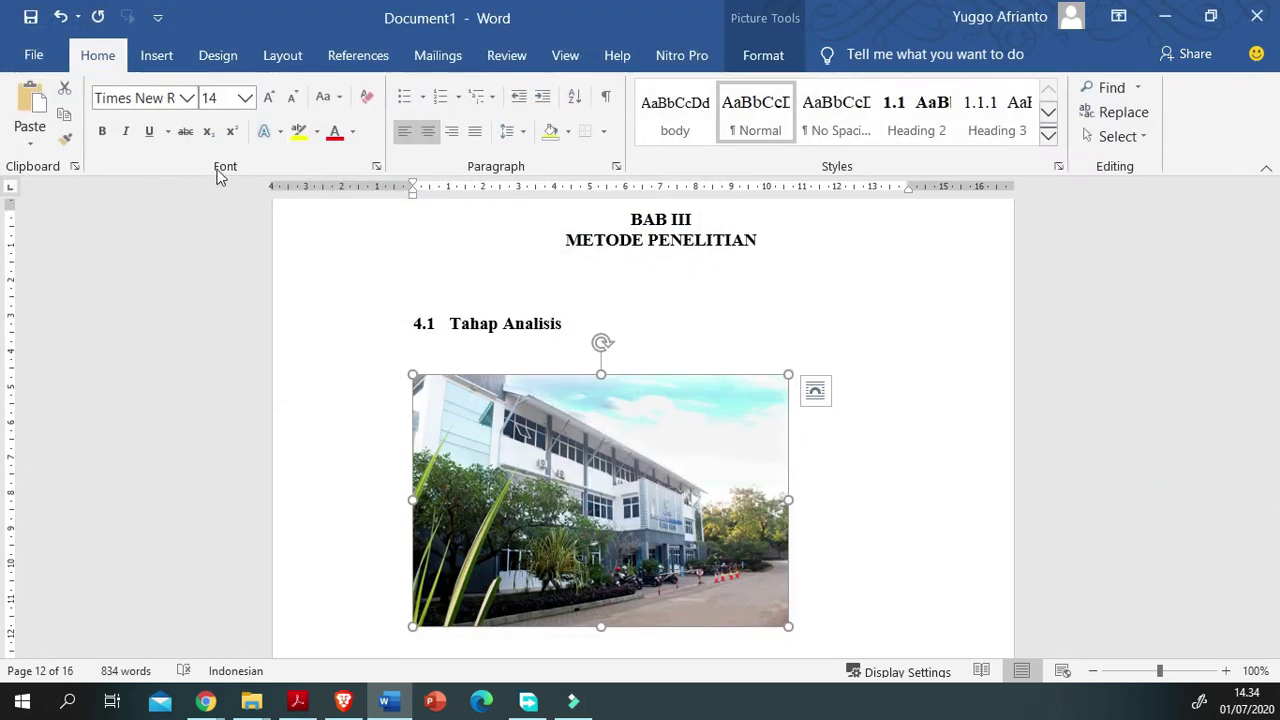
{"action": "key", "text": "ctrl+e"}
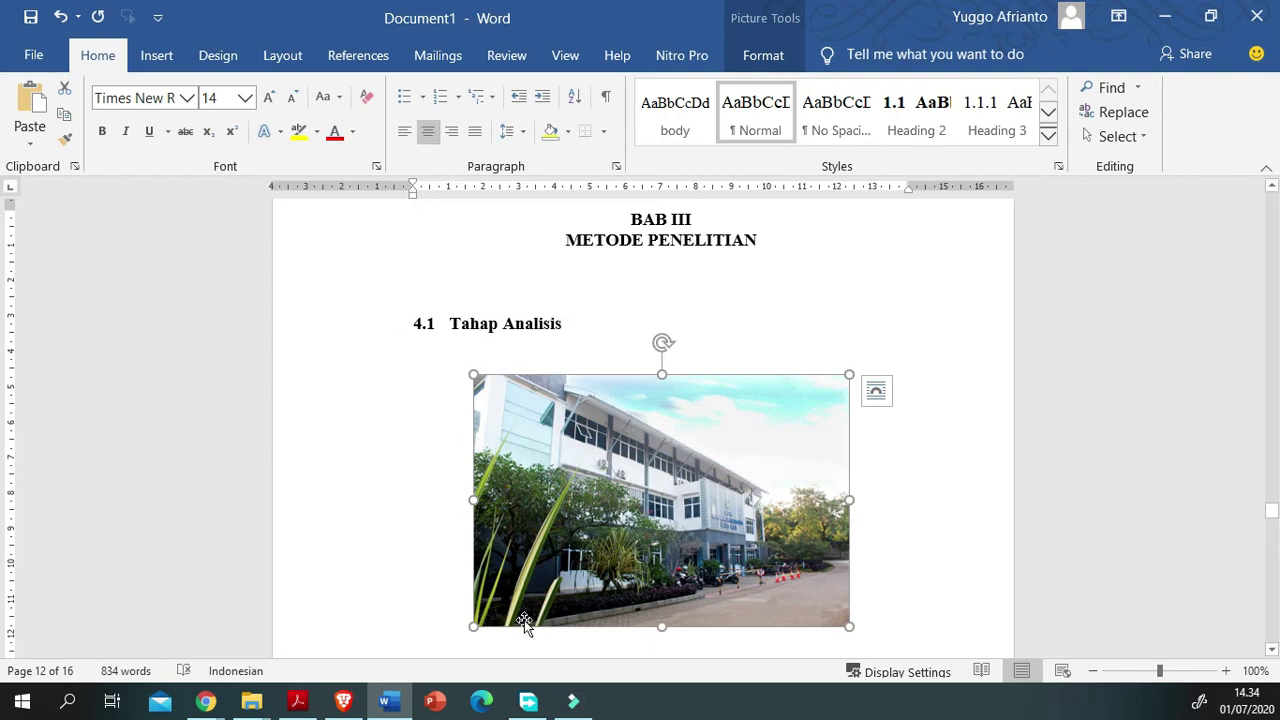
{"action": "scroll", "coordinate": [524, 620], "scroll_direction": "down", "scroll_amount": 1}
{"action": "left_click", "coordinate": [1188, 591]}
{"action": "left_click", "coordinate": [118, 559]}
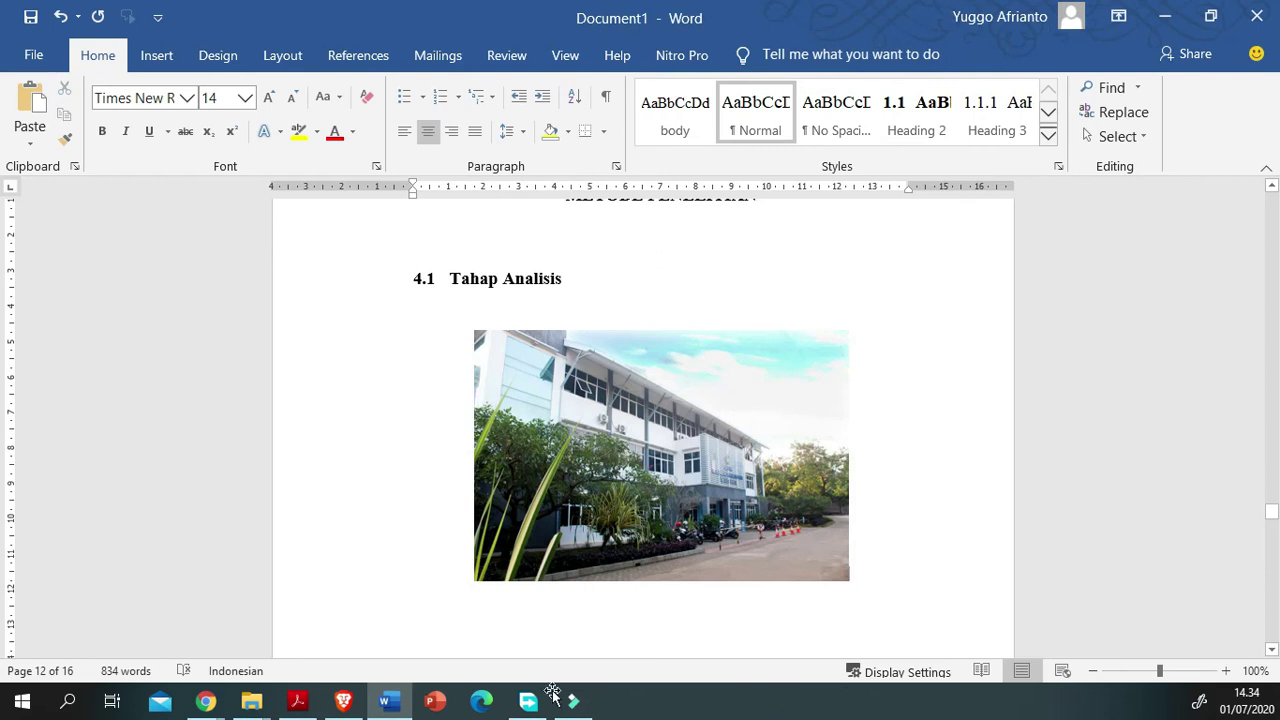
{"action": "left_click", "coordinate": [661, 456]}
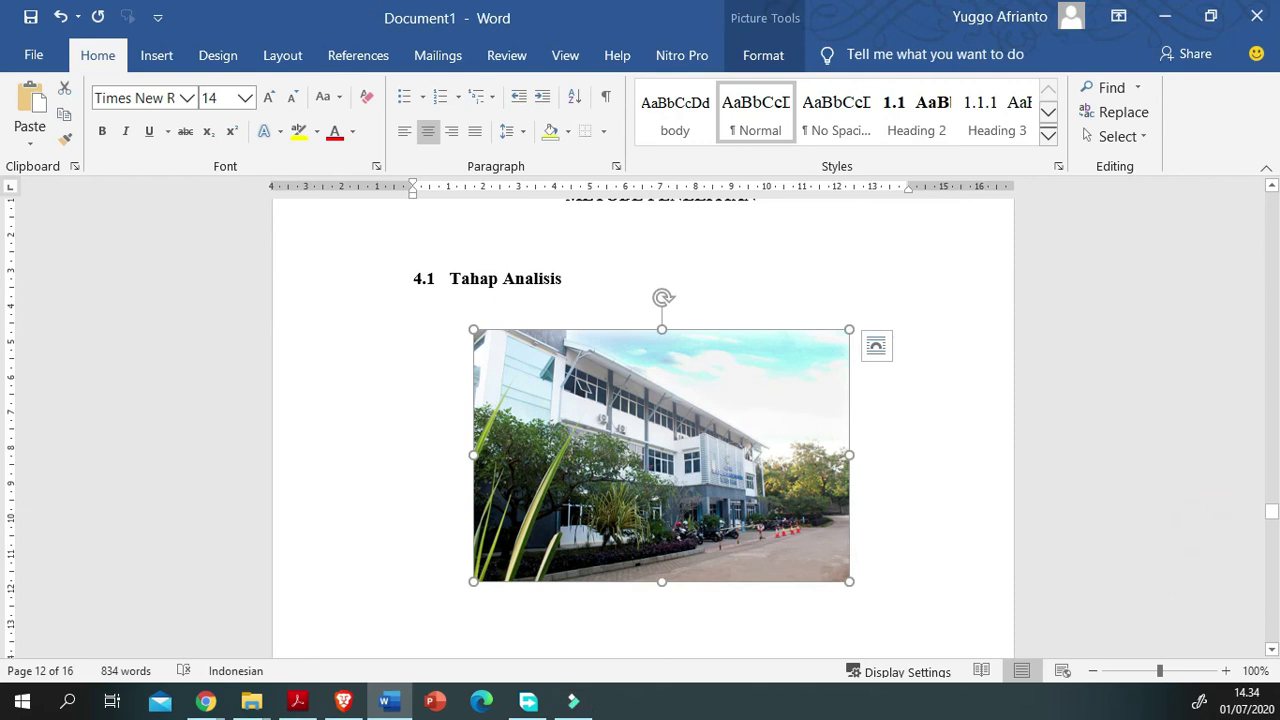
{"action": "left_click", "coordinate": [109, 569]}
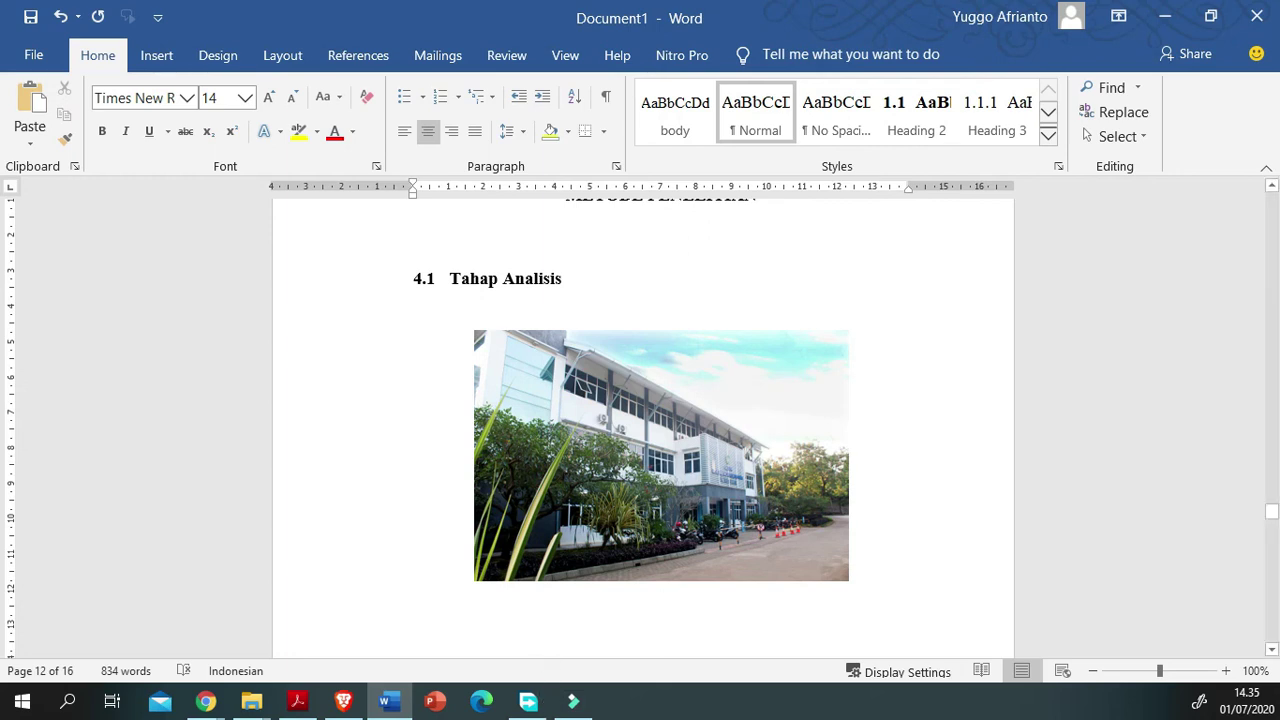
{"action": "left_click", "coordinate": [156, 55]}
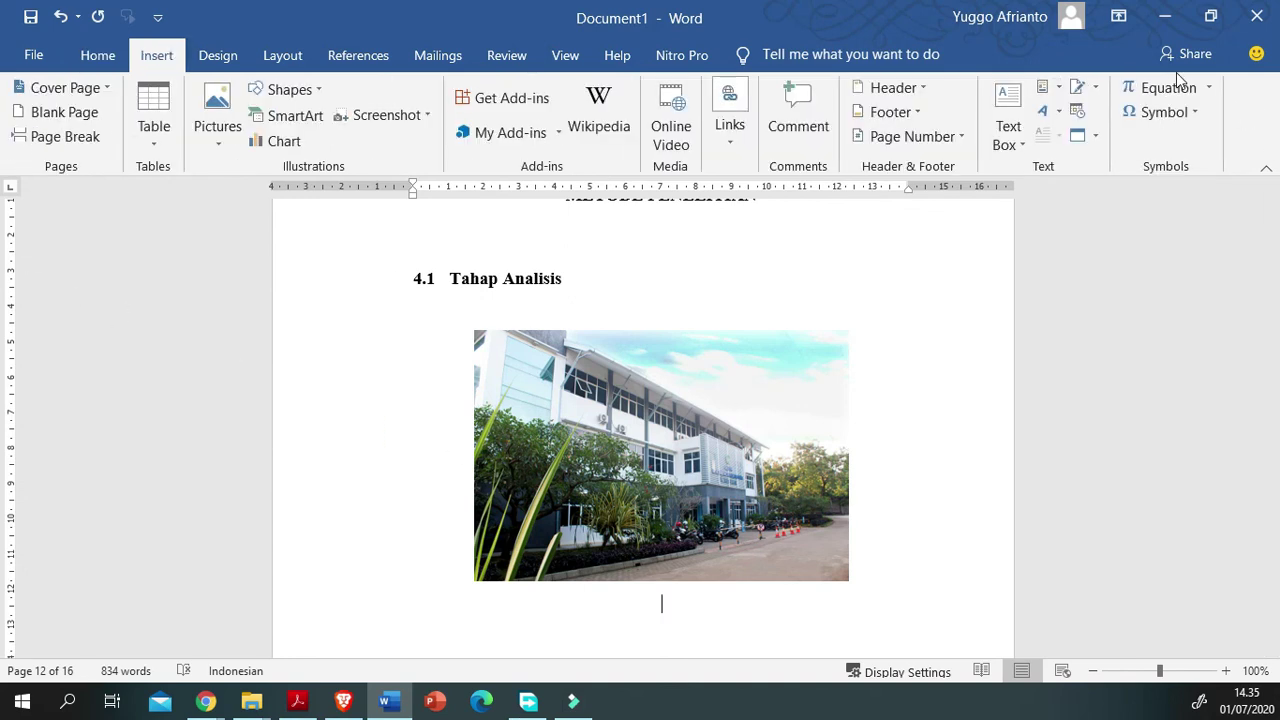
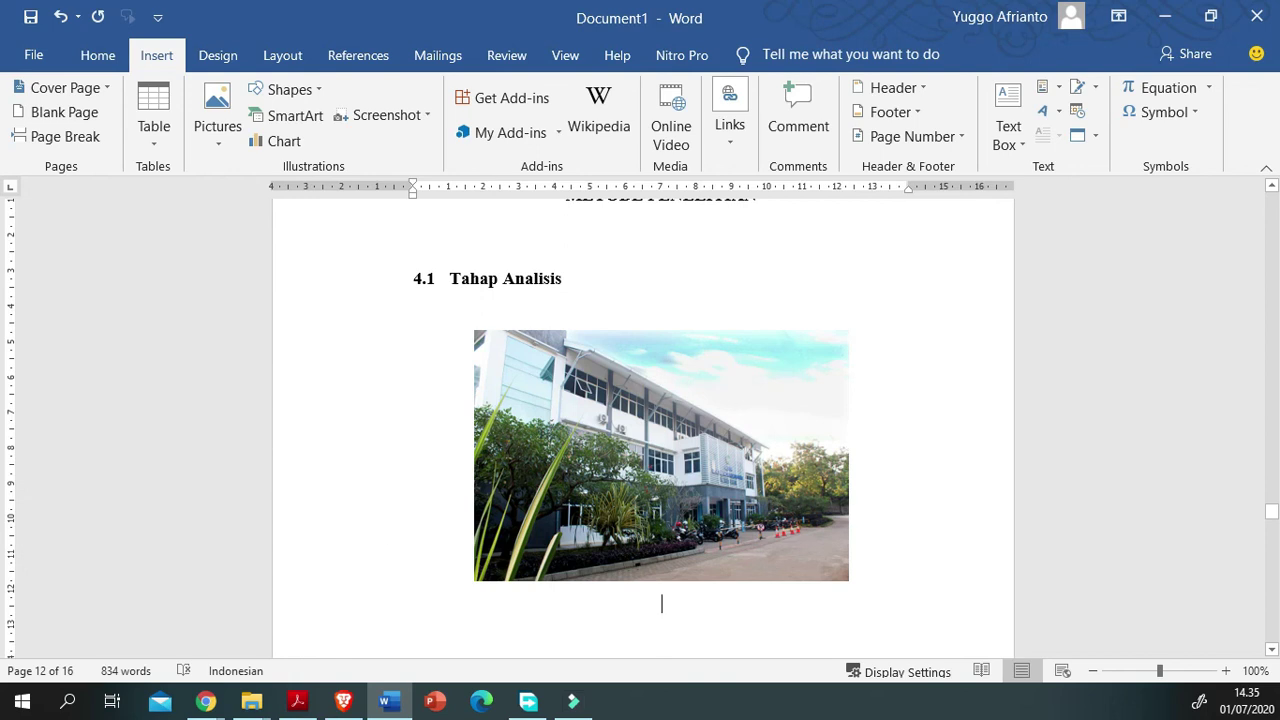
Step: Browse the Design, Home, Insert and Layout ribbon tabs around the page 12 photo, ending on References
{"action": "left_click", "coordinate": [217, 54]}
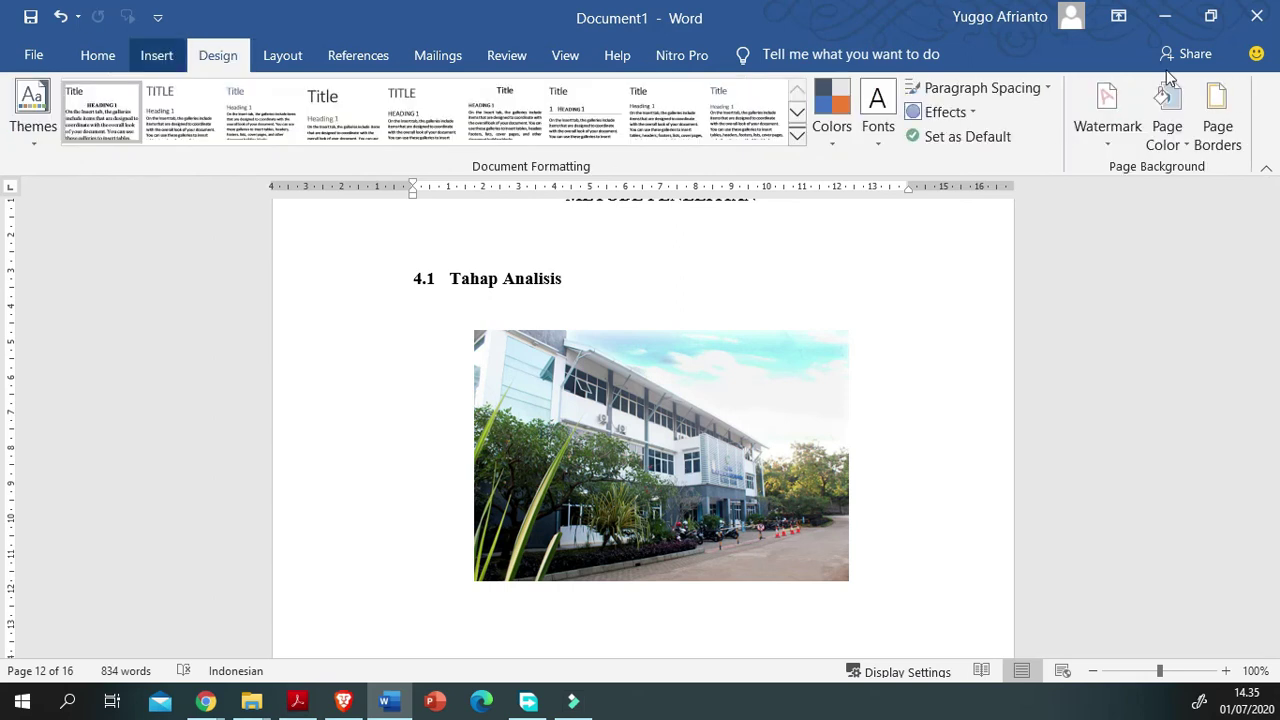
{"action": "scroll", "coordinate": [1169, 70], "scroll_direction": "up", "scroll_amount": 1}
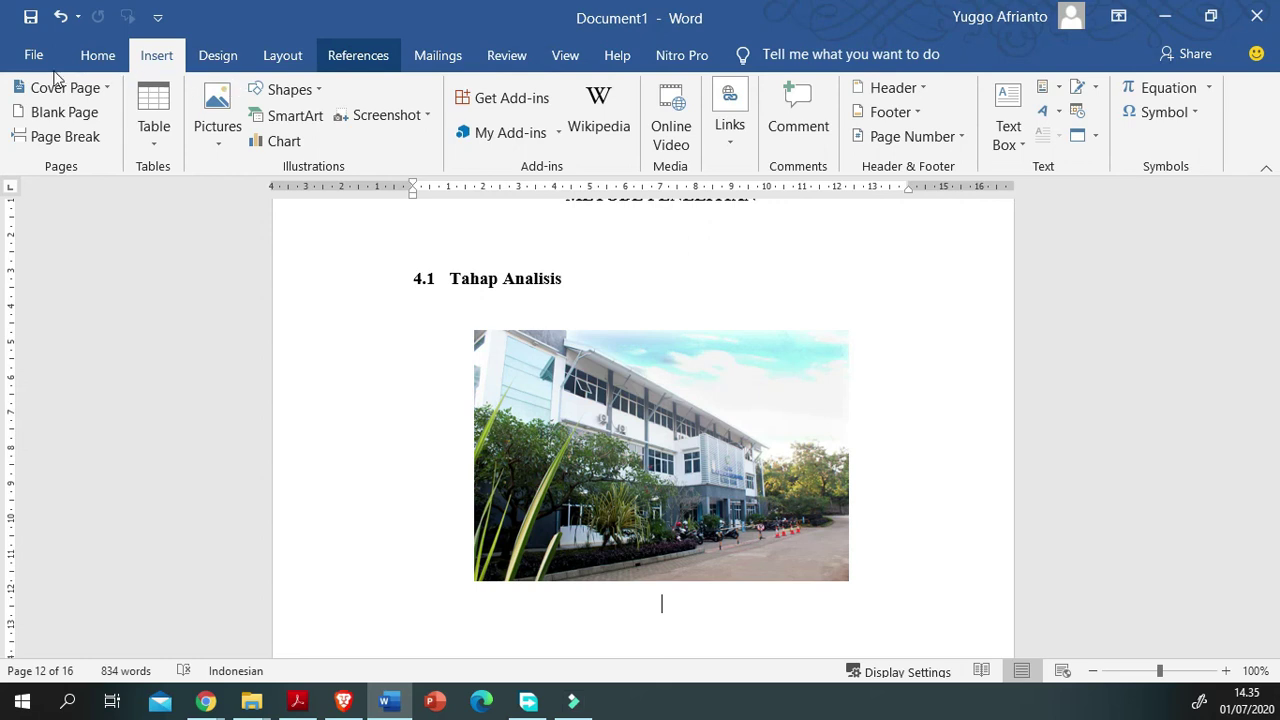
{"action": "scroll", "coordinate": [1112, 75], "scroll_direction": "up", "scroll_amount": 1}
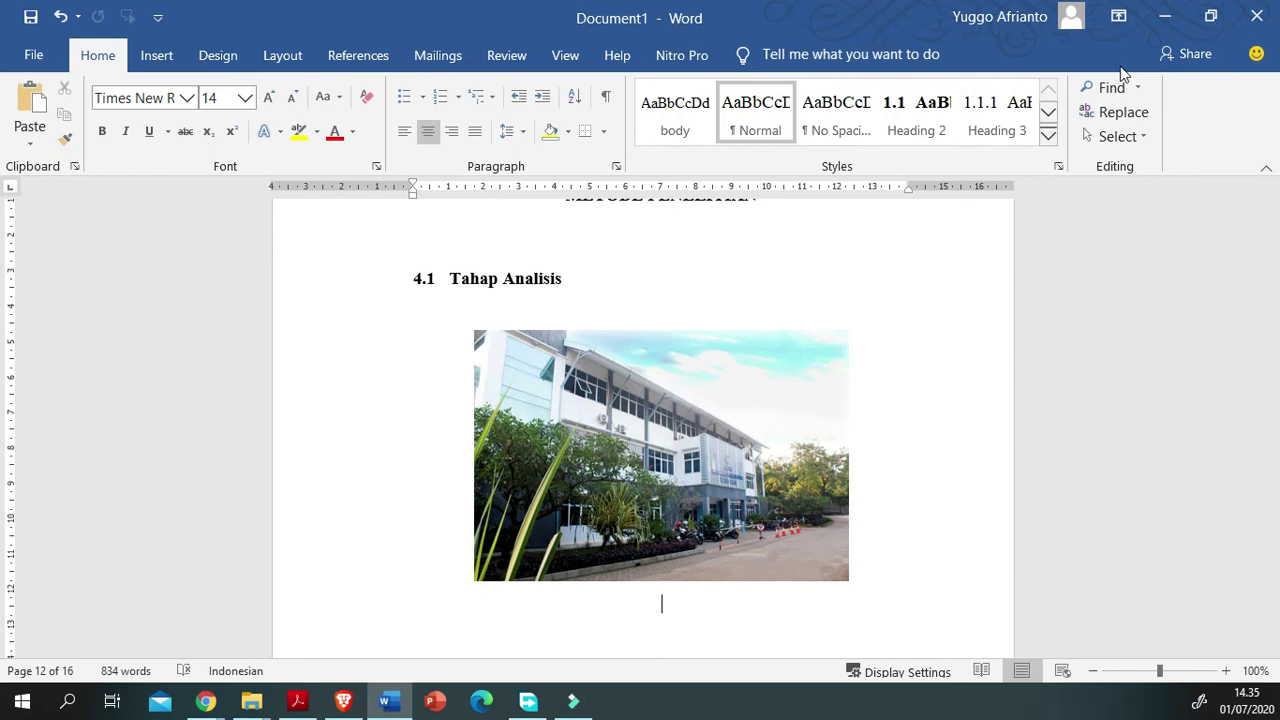
{"action": "scroll", "coordinate": [1152, 75], "scroll_direction": "down", "scroll_amount": 1}
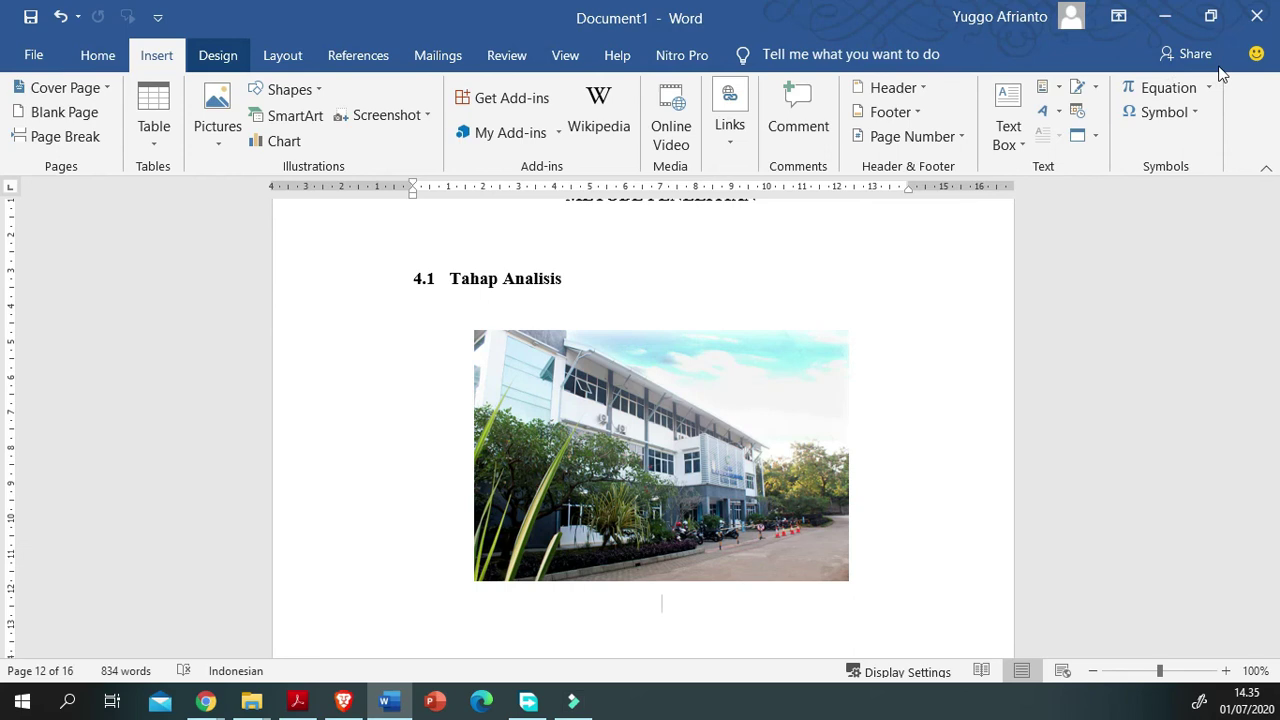
{"action": "scroll", "coordinate": [1220, 75], "scroll_direction": "down", "scroll_amount": 1}
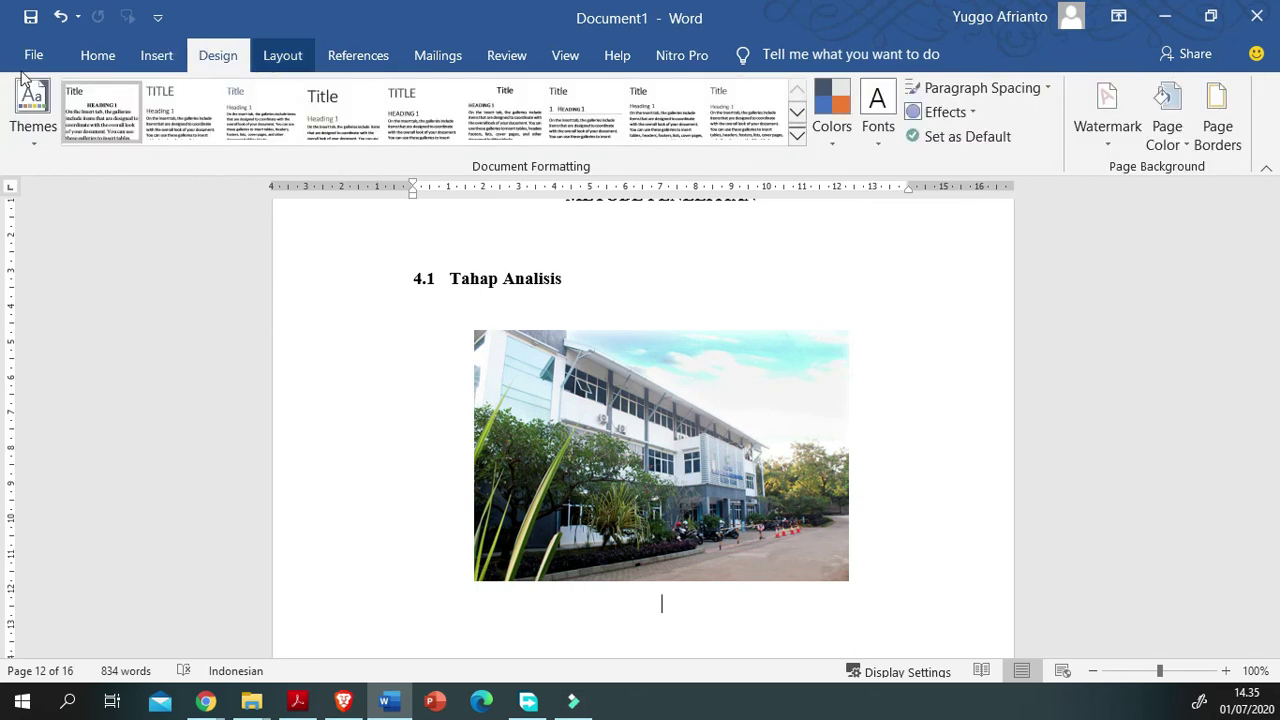
{"action": "scroll", "coordinate": [24, 80], "scroll_direction": "down", "scroll_amount": 1}
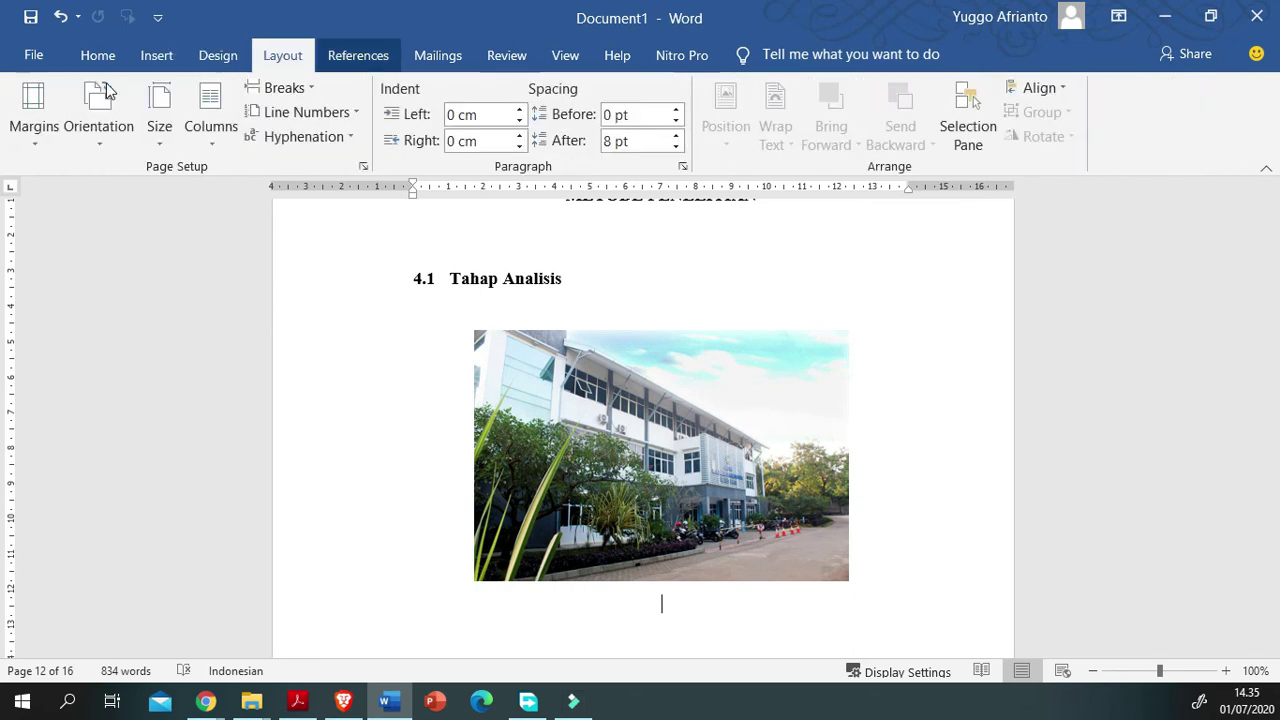
{"action": "scroll", "coordinate": [107, 90], "scroll_direction": "down", "scroll_amount": 1}
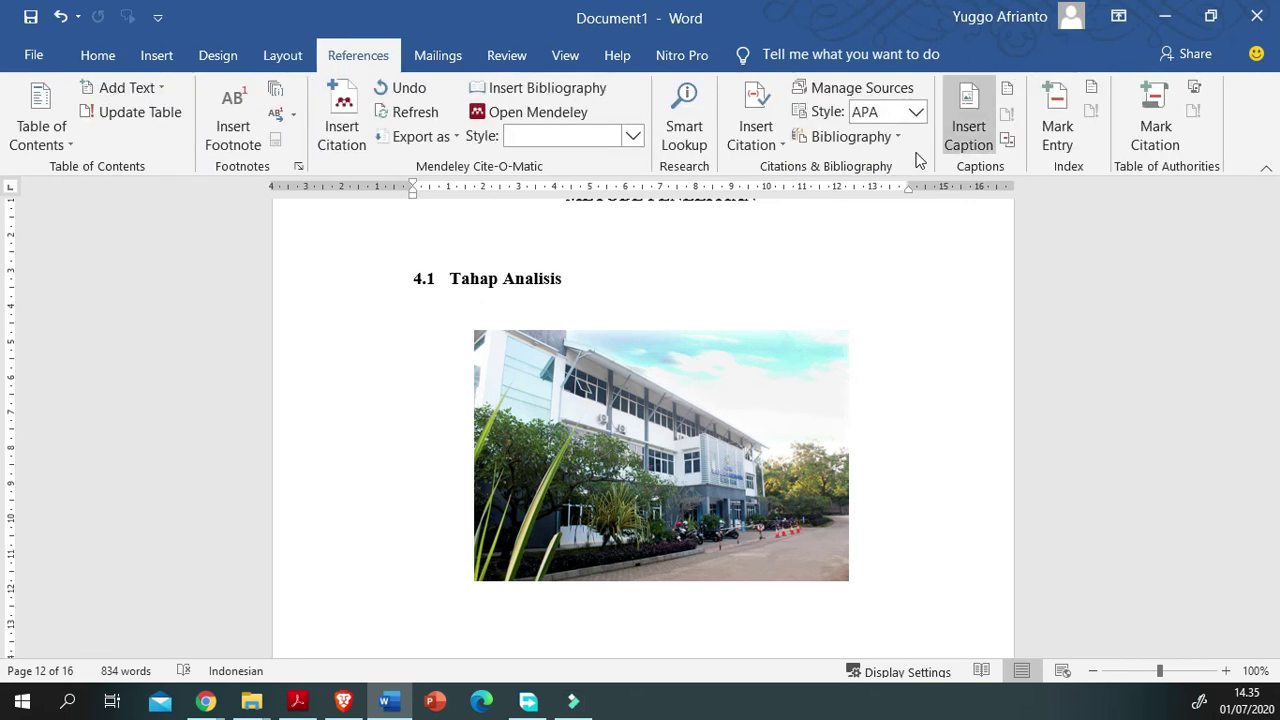
Step: Insert a caption with the Gambar label beneath the building photo
{"action": "left_click", "coordinate": [966, 128]}
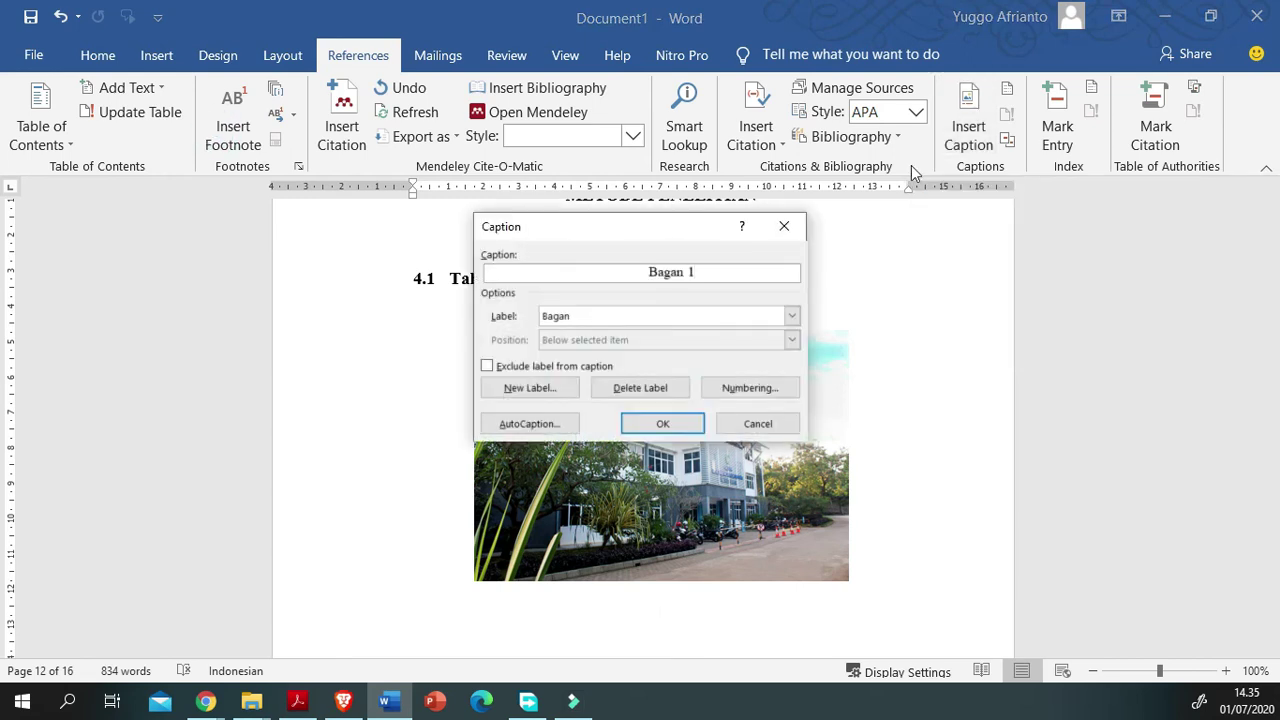
{"action": "left_click", "coordinate": [791, 315]}
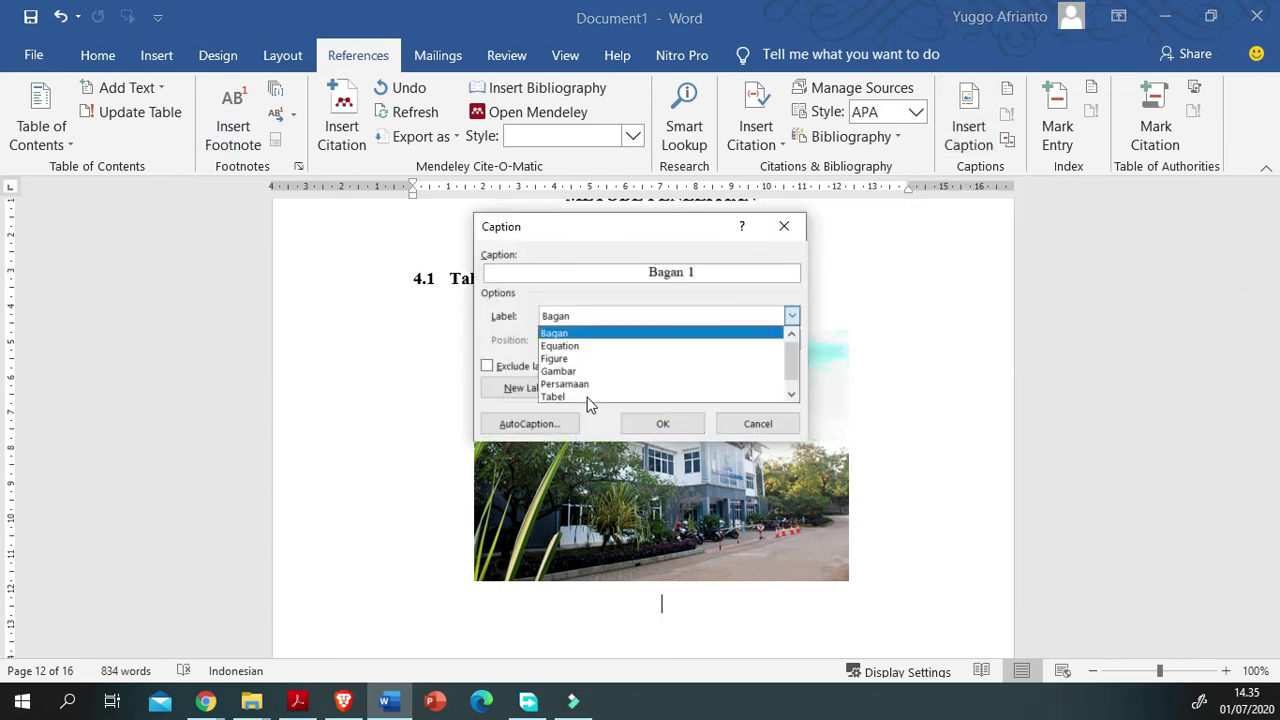
{"action": "key", "text": "Down"}
{"action": "key", "text": "Down"}
{"action": "key", "text": "Down"}
{"action": "key", "text": "Return"}
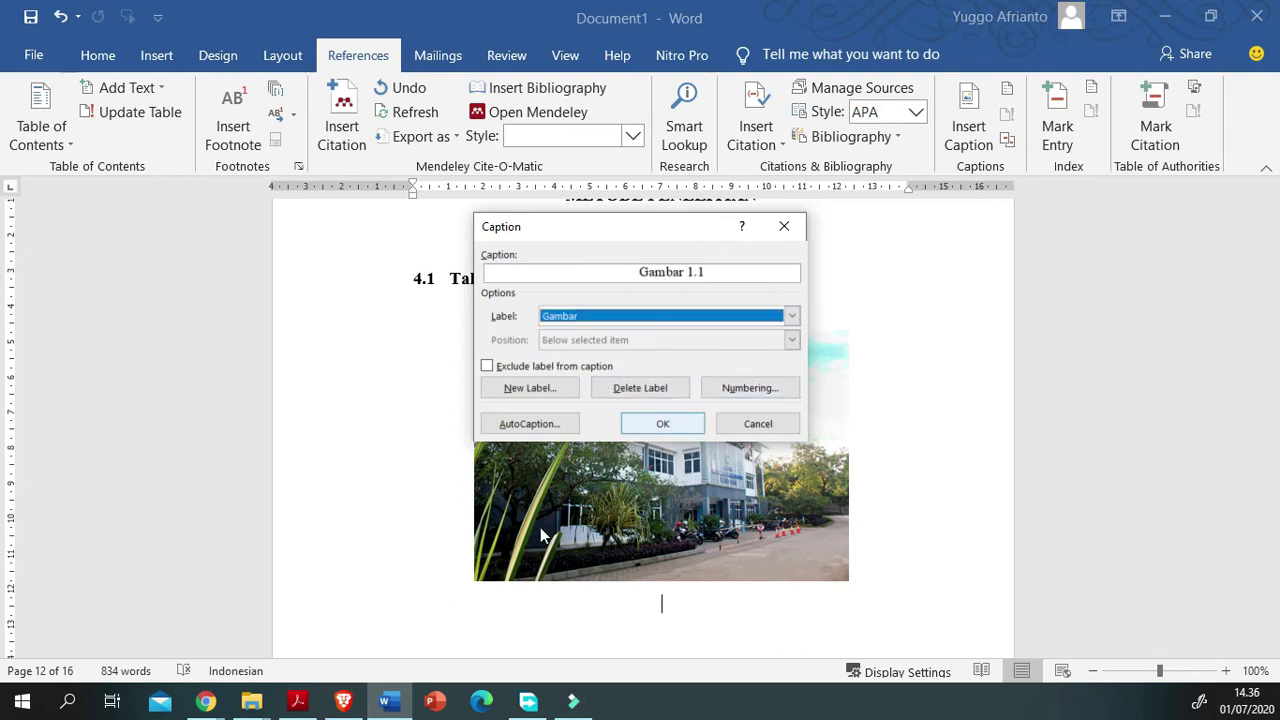
{"action": "key", "text": "Return"}
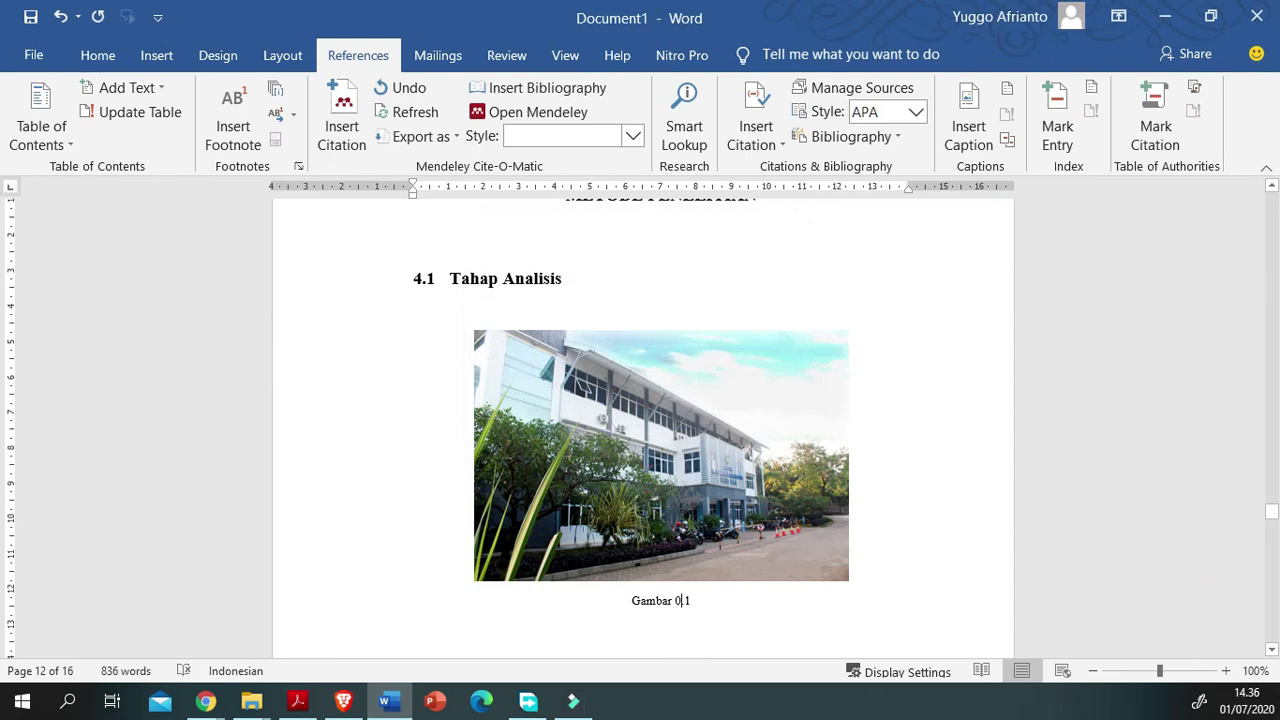
Step: Correct the caption to 'Gambar 1.1 Gedung FTS' and add an empty line after it
{"action": "double_click", "coordinate": [680, 600]}
{"action": "type", "text": "1.1"}
{"action": "double_click", "coordinate": [650, 602]}
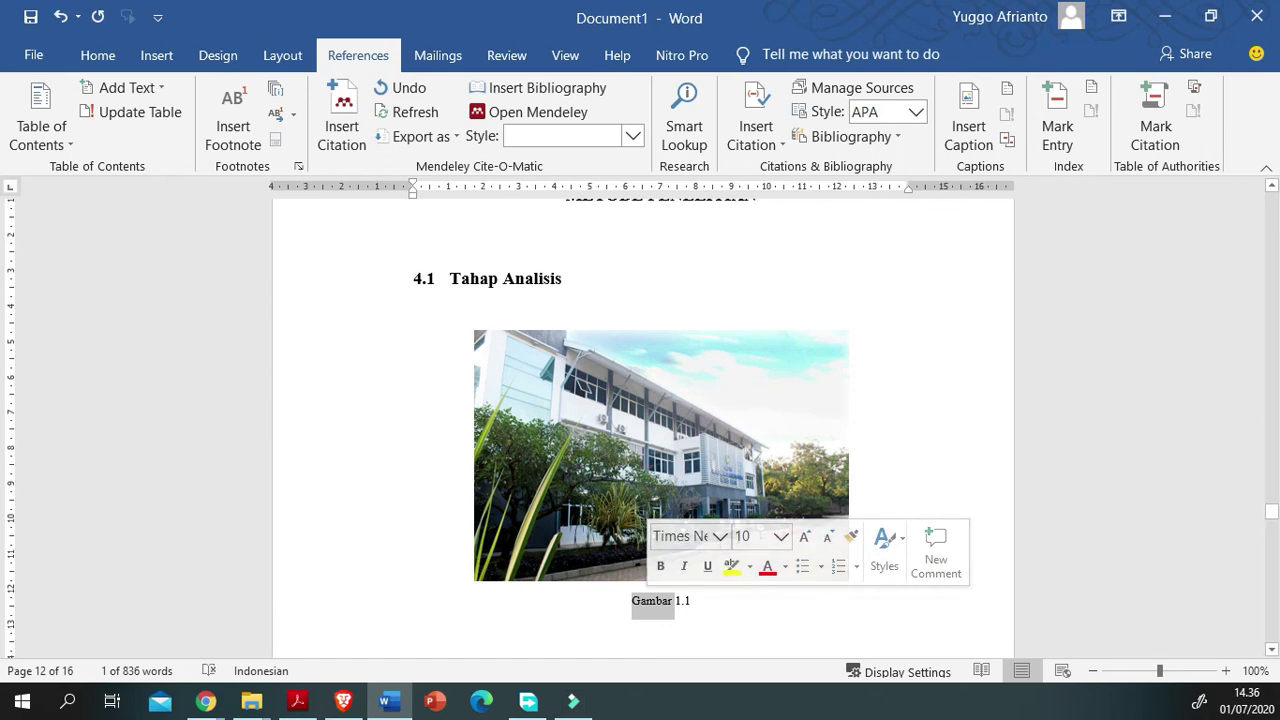
{"action": "left_click", "coordinate": [1242, 610]}
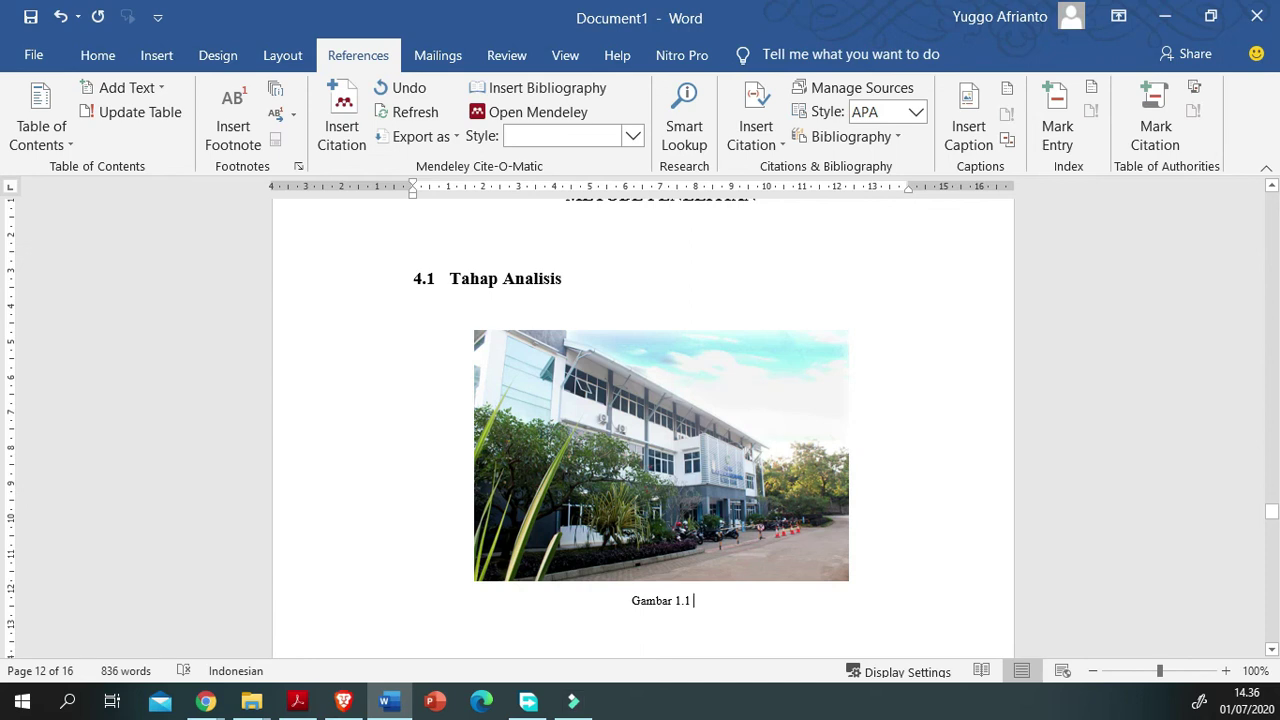
{"action": "type", "text": "Gedung "}
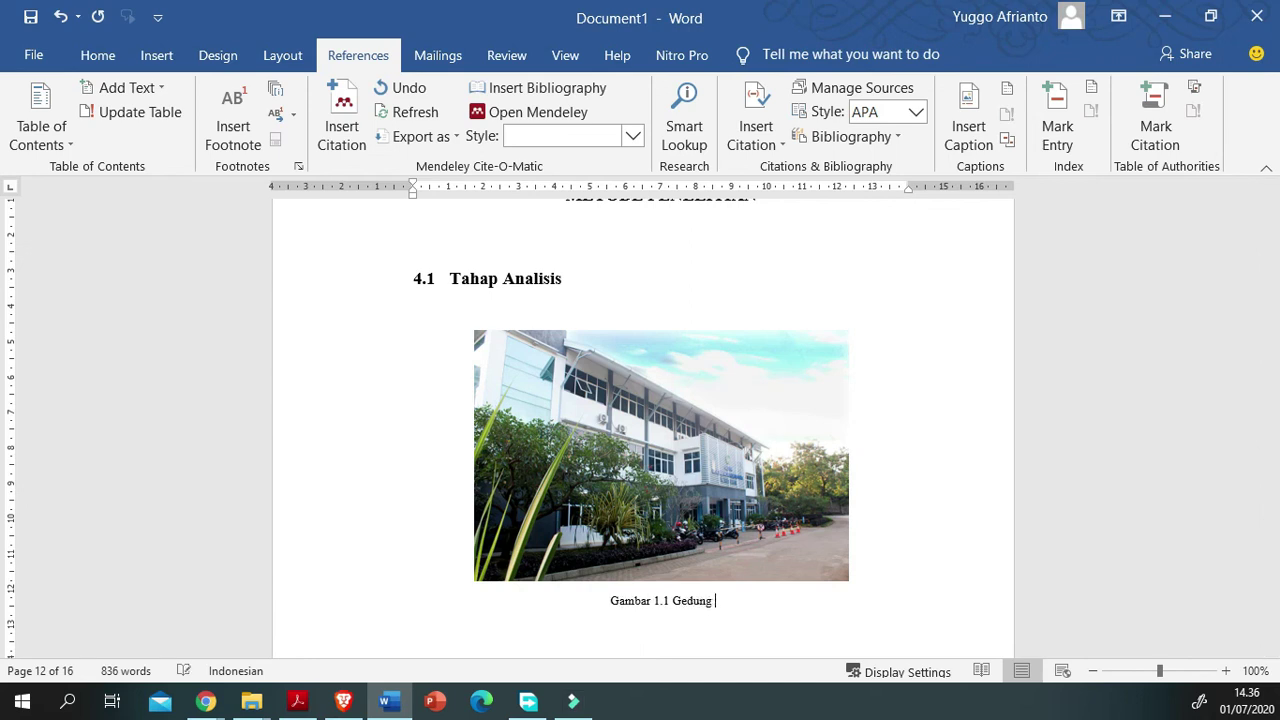
{"action": "type", "text": "FTS"}
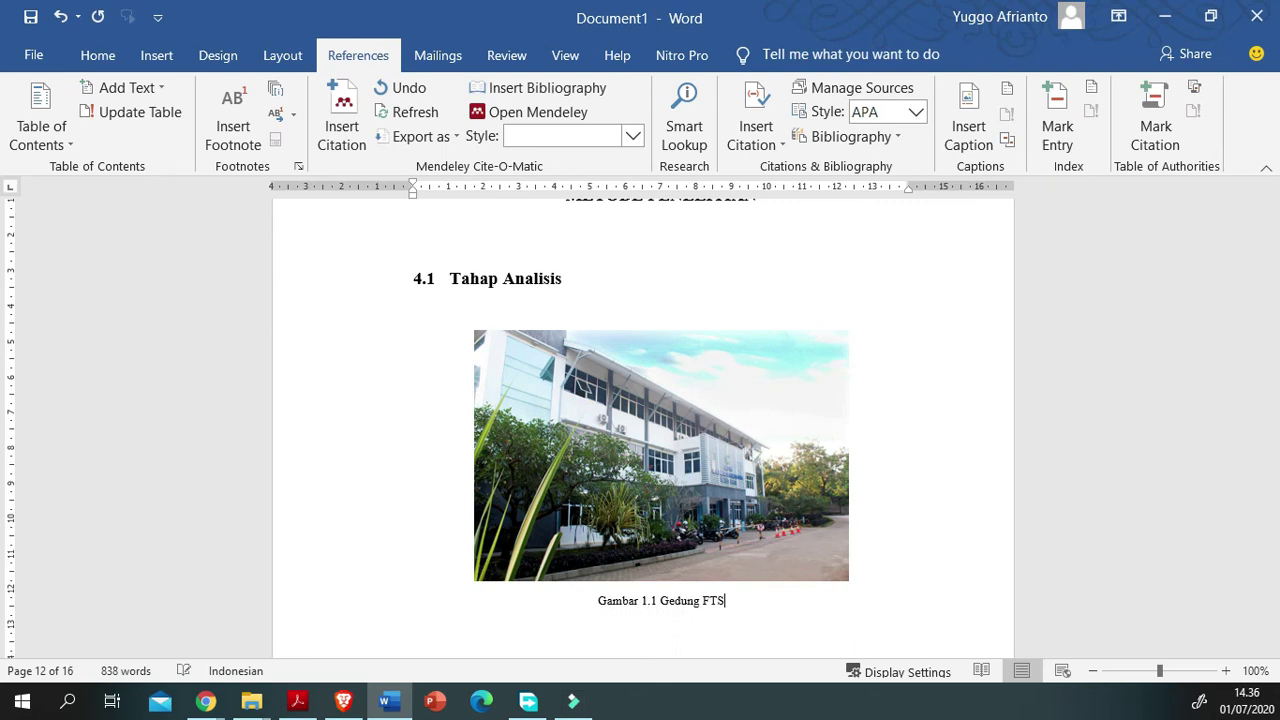
{"action": "scroll", "coordinate": [660, 420], "scroll_direction": "down", "scroll_amount": 2}
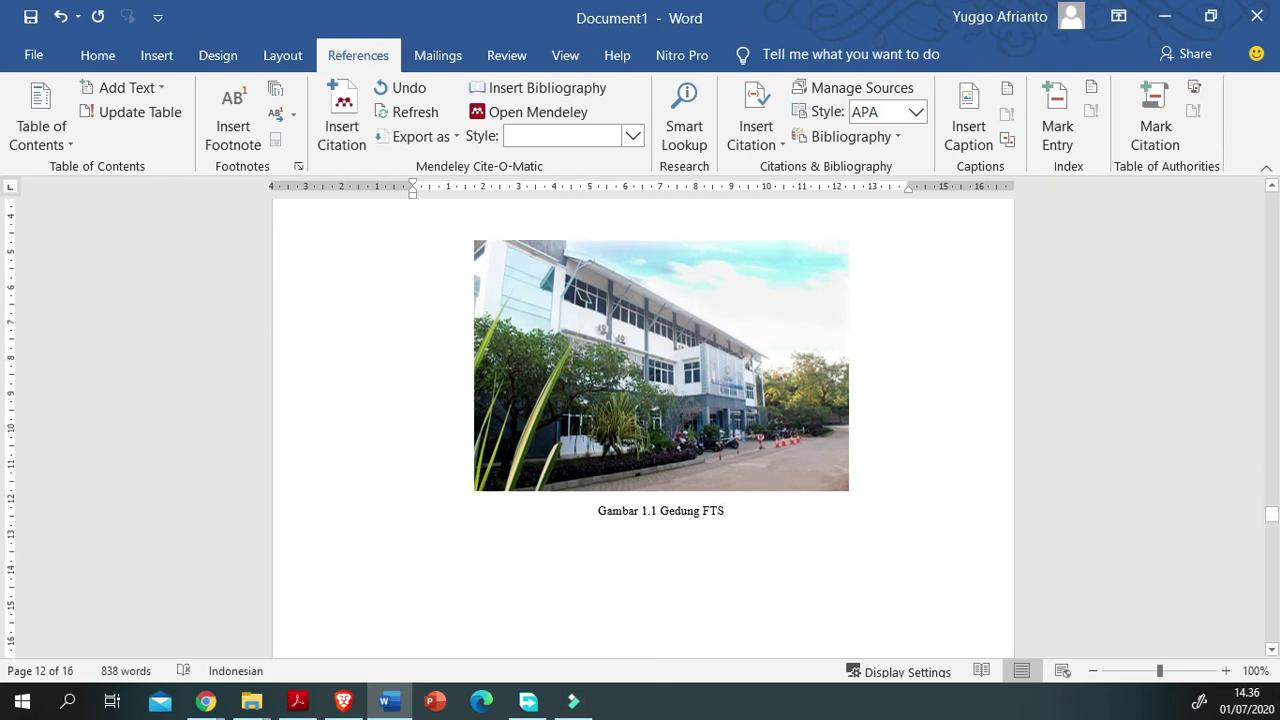
{"action": "key", "text": "Return"}
{"action": "key", "text": "Return"}
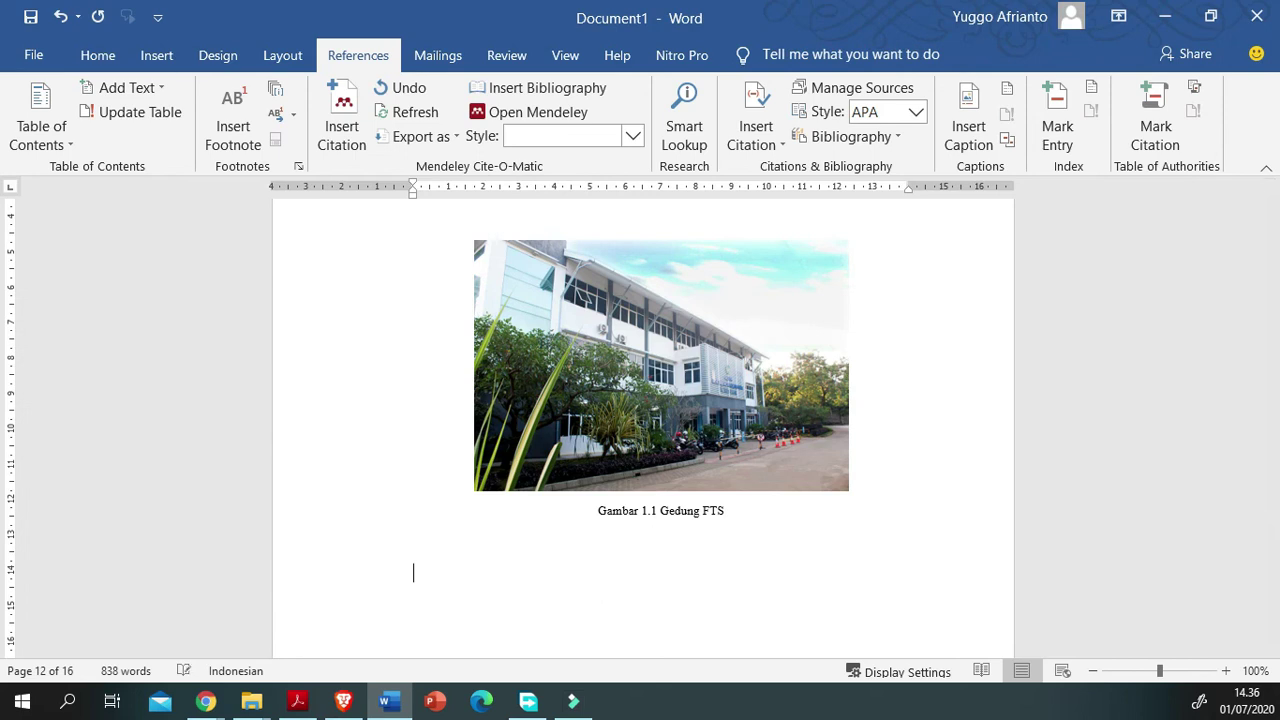
{"action": "scroll", "coordinate": [660, 400], "scroll_direction": "up", "scroll_amount": 1}
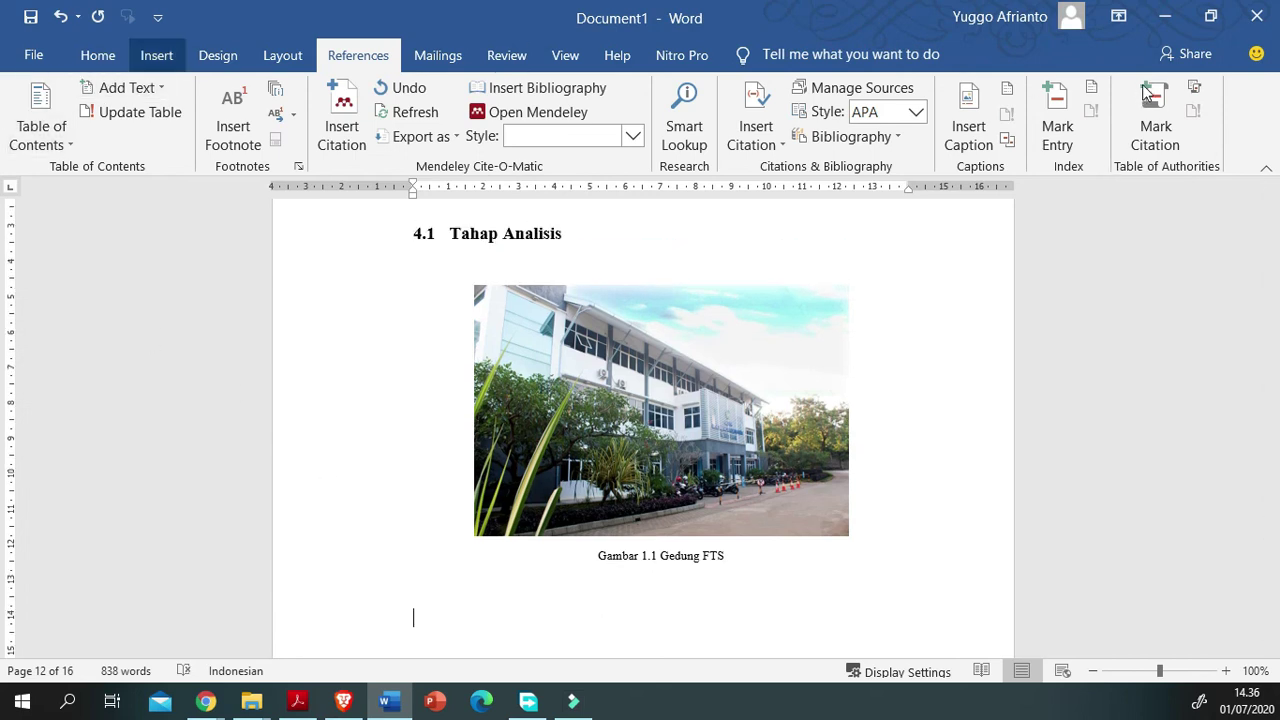
Step: Insert an empty 3-by-3 table below the Gedung FTS caption
{"action": "left_click", "coordinate": [156, 55]}
{"action": "left_click", "coordinate": [154, 118]}
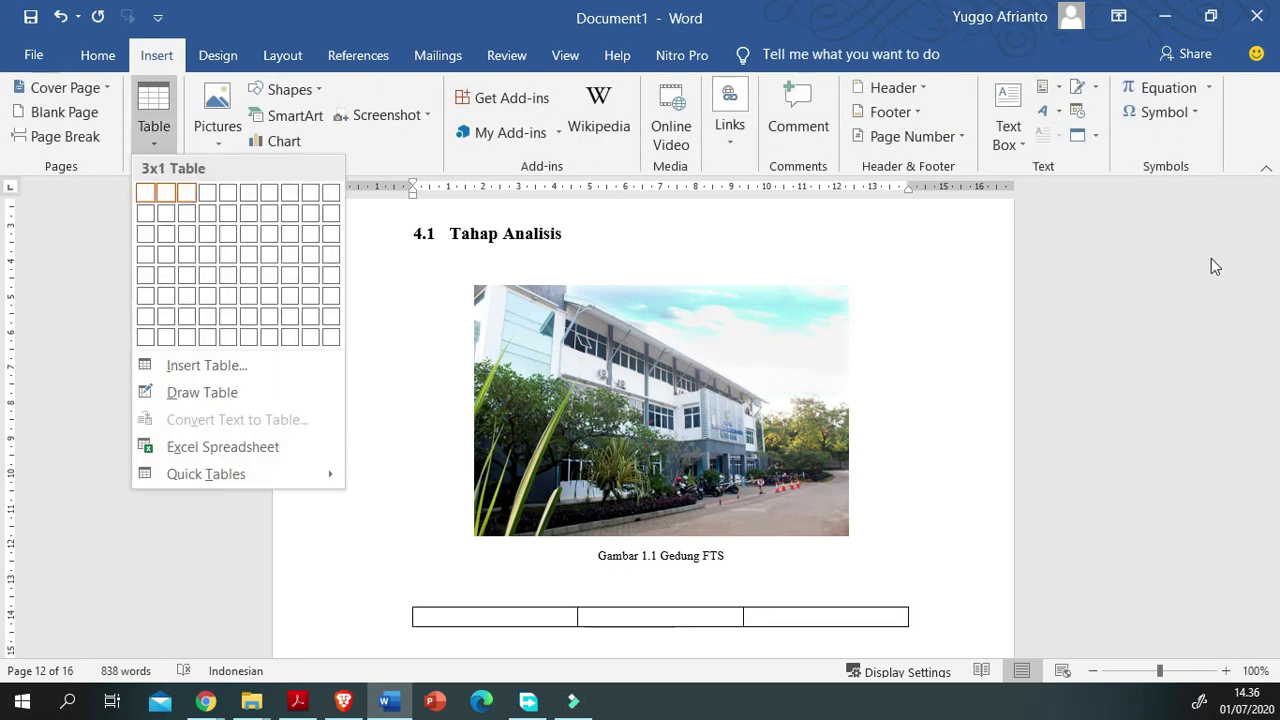
{"action": "key", "text": "Down"}
{"action": "key", "text": "Return"}
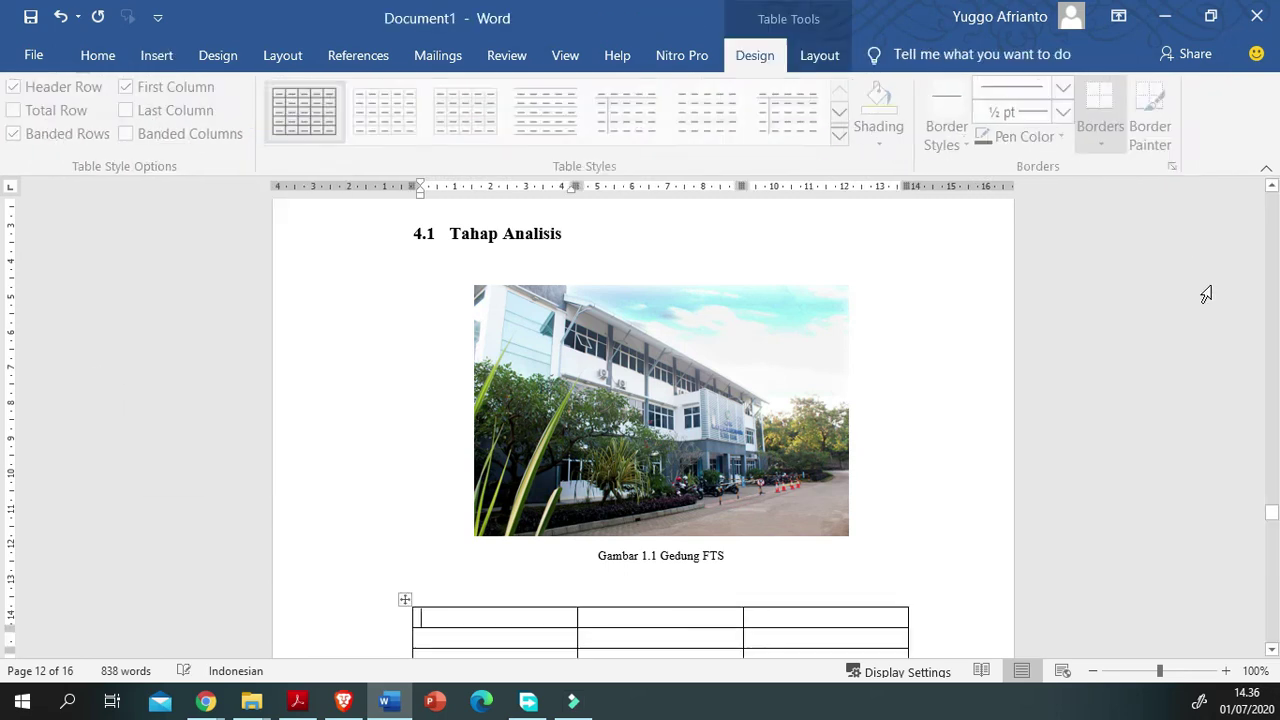
Step: Add a blank line between the photo caption and the new table
{"action": "left_click", "coordinate": [1126, 589]}
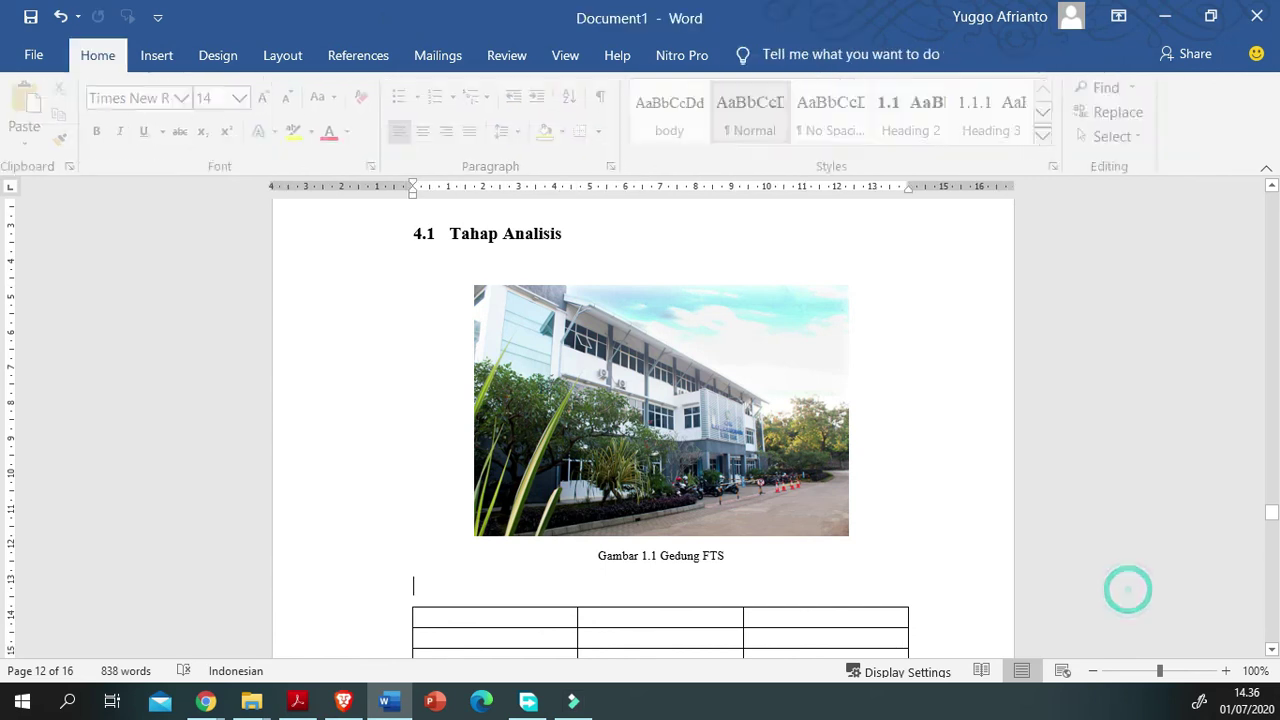
{"action": "key", "text": "Return"}
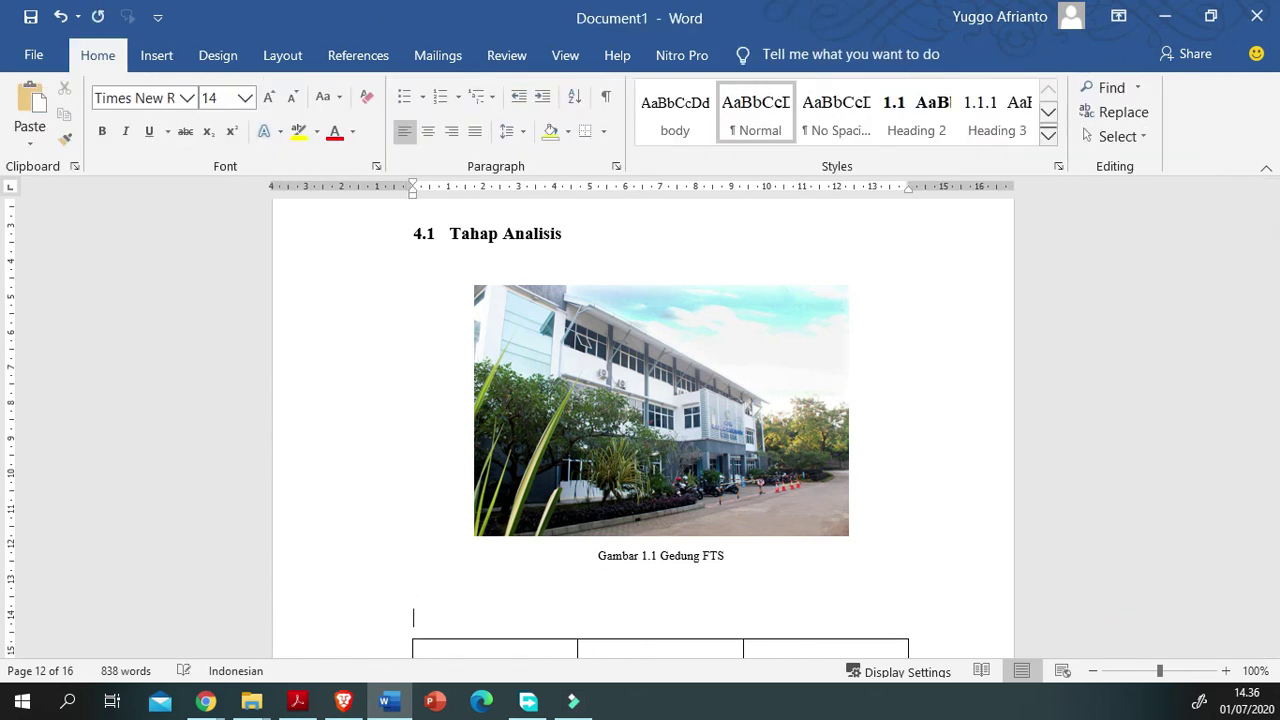
{"action": "scroll", "coordinate": [658, 427], "scroll_direction": "down", "scroll_amount": 1}
{"action": "scroll", "coordinate": [658, 400], "scroll_direction": "down", "scroll_amount": 3}
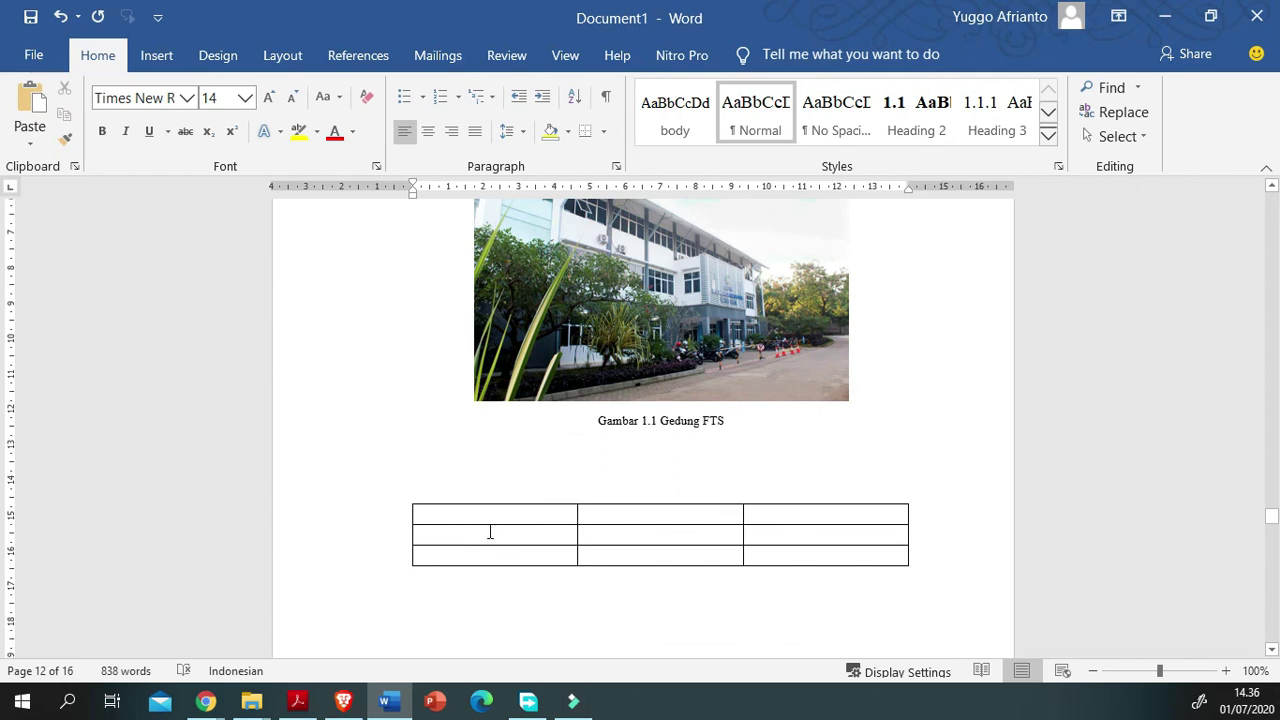
{"action": "scroll", "coordinate": [454, 634], "scroll_direction": "up", "scroll_amount": 3}
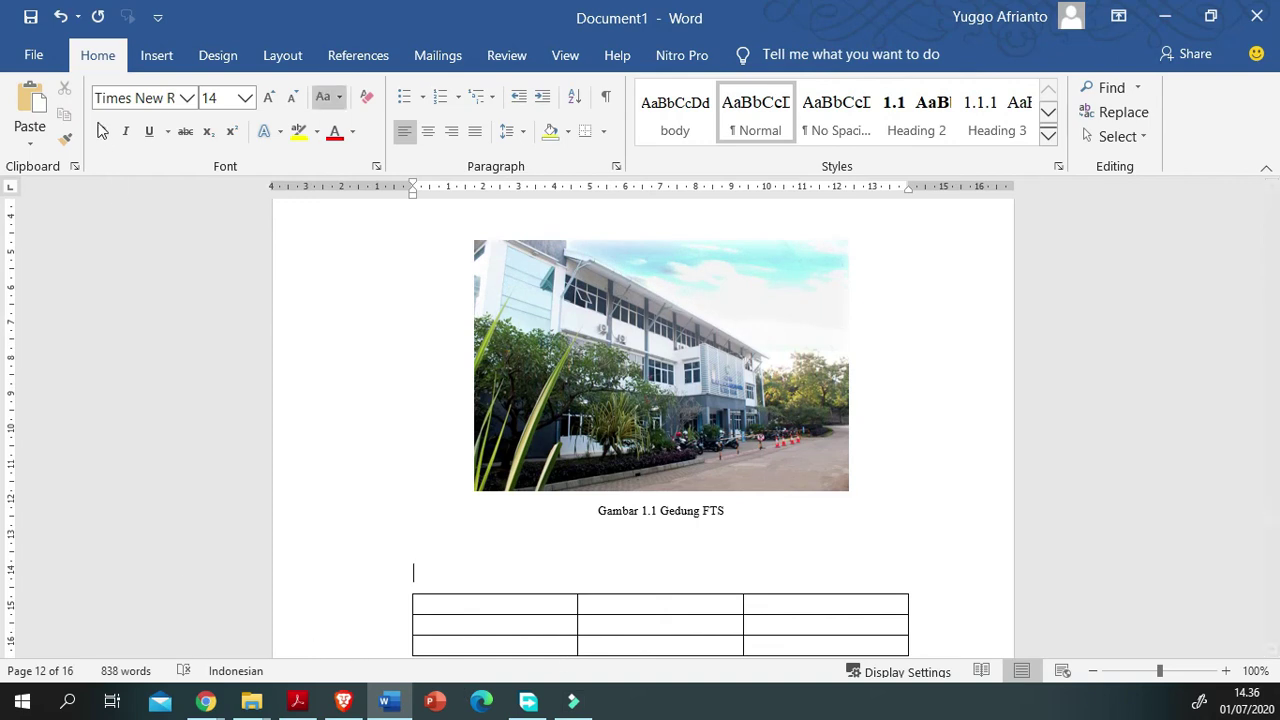
{"action": "left_click", "coordinate": [358, 55]}
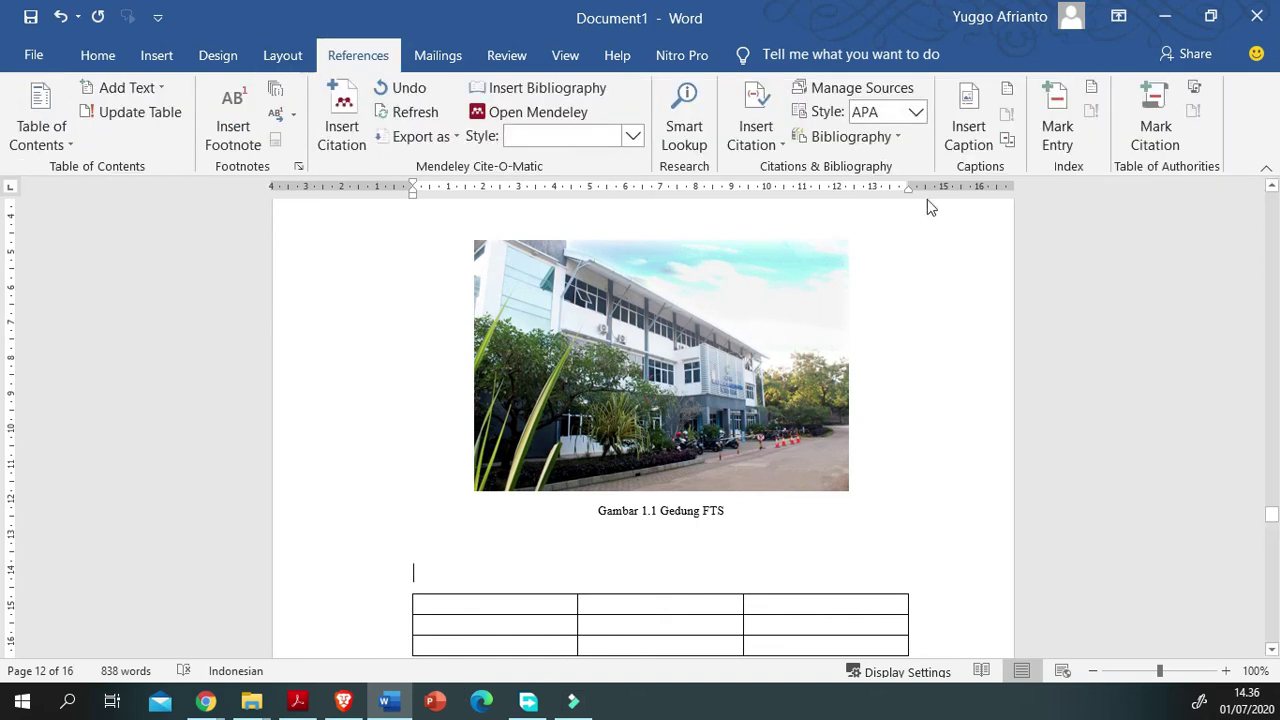
Step: Caption the table with the Tabel label and correct its number from 0.1 to 1.1
{"action": "left_click", "coordinate": [966, 125]}
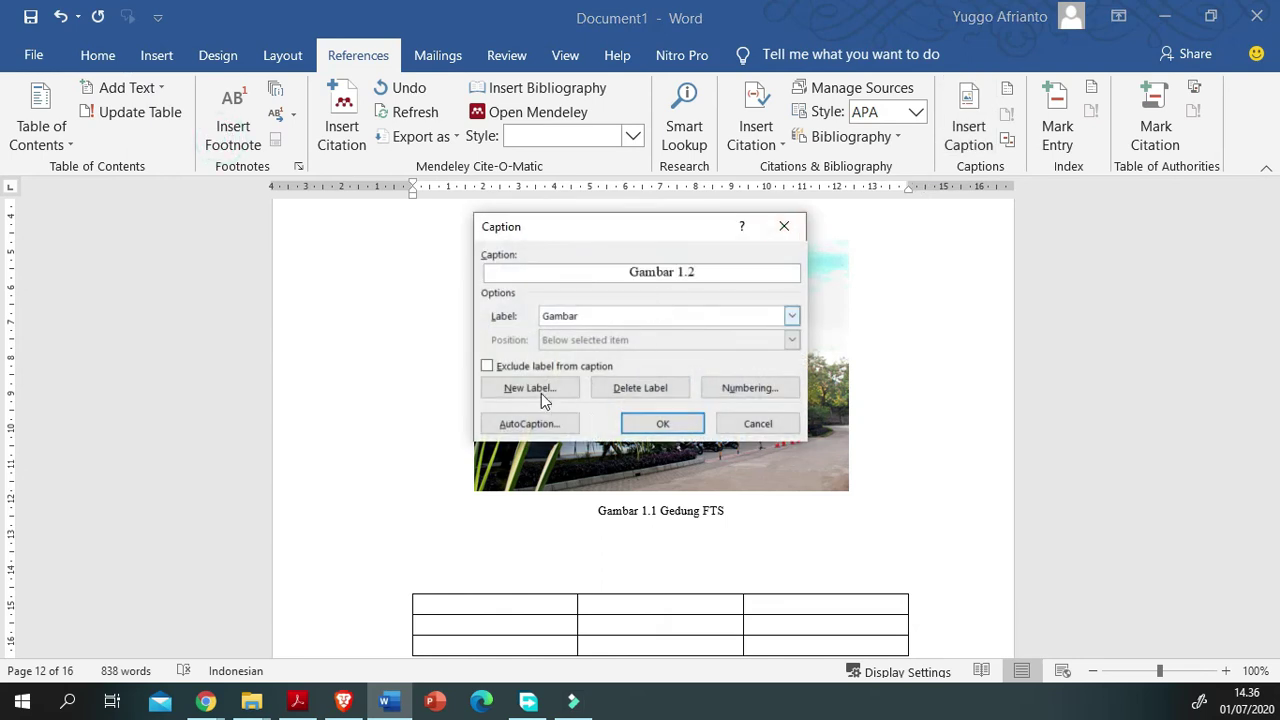
{"action": "left_click", "coordinate": [792, 316]}
{"action": "left_click", "coordinate": [600, 384]}
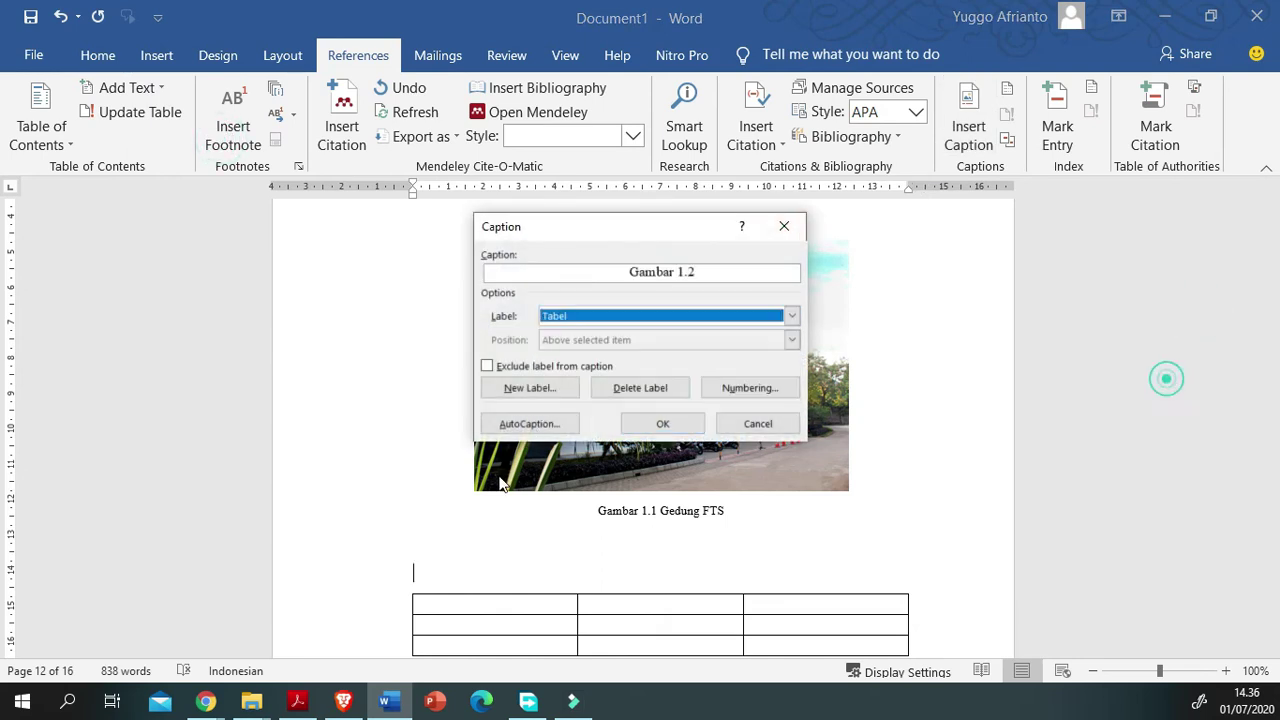
{"action": "key", "text": "Return"}
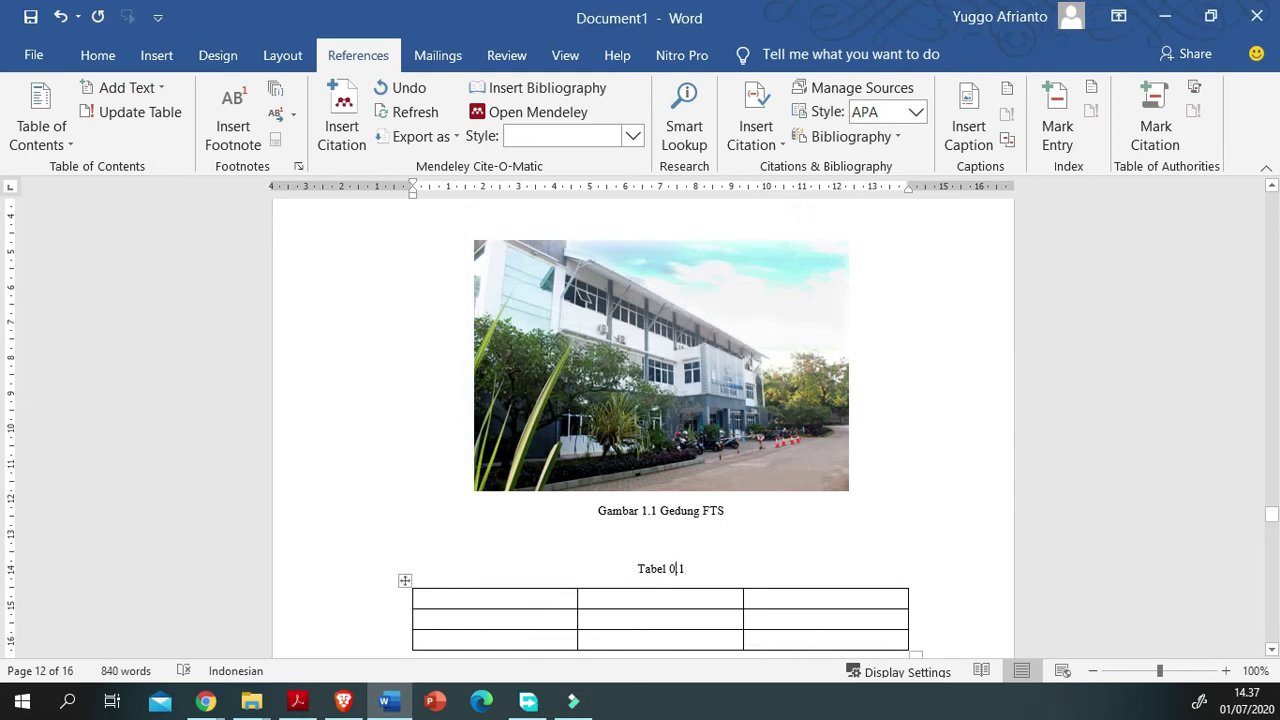
{"action": "key", "text": "shift+Left"}
{"action": "type", "text": "1"}
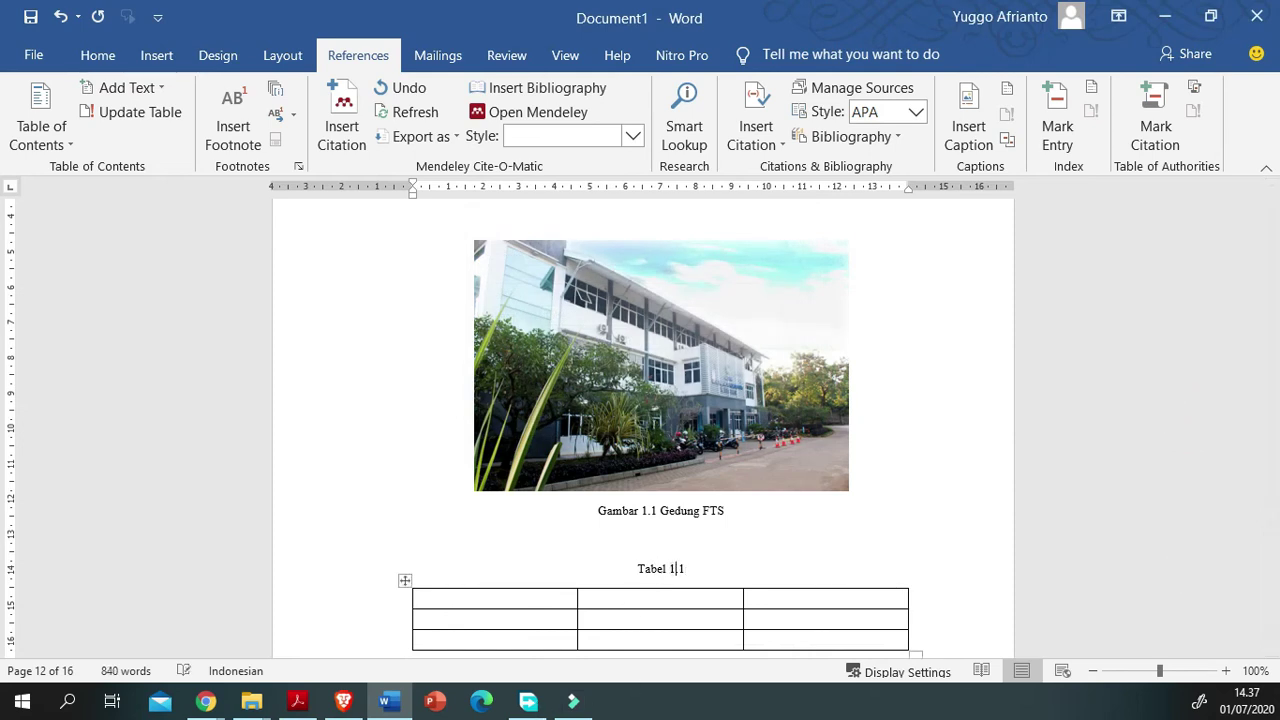
{"action": "left_click", "coordinate": [1228, 576]}
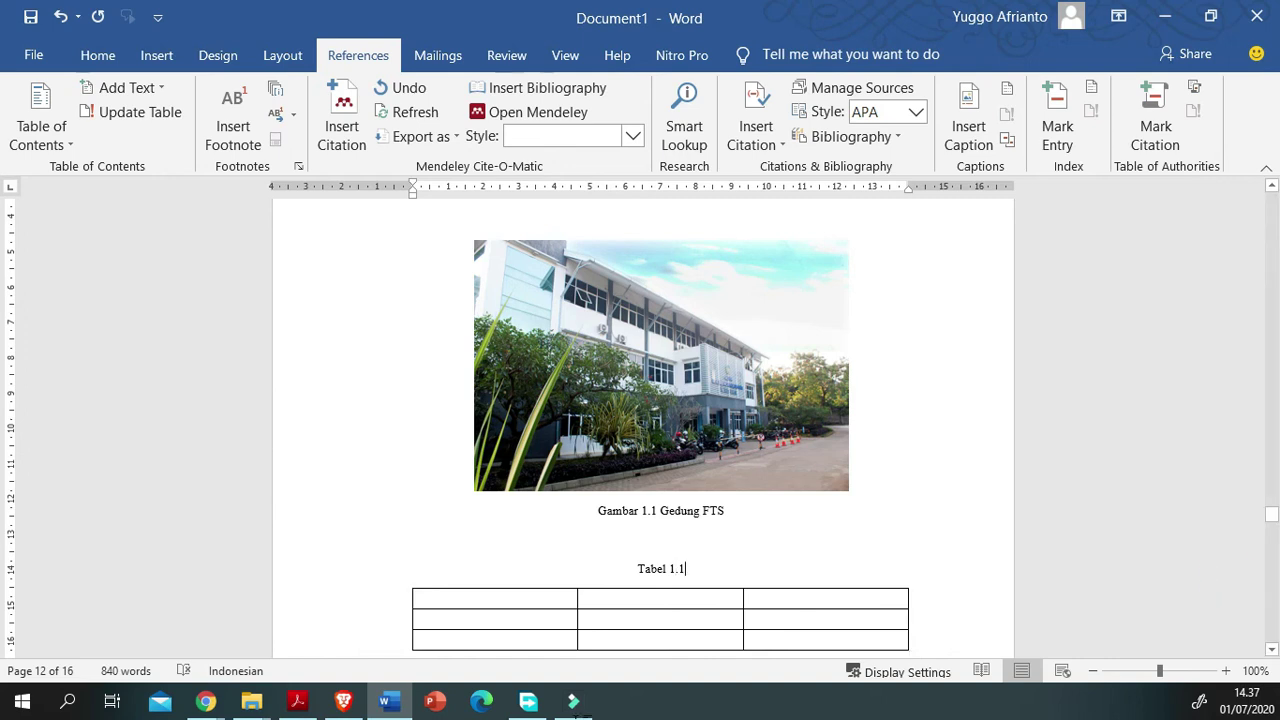
{"action": "scroll", "coordinate": [1228, 576], "scroll_direction": "up", "scroll_amount": 1}
{"action": "scroll", "coordinate": [643, 430], "scroll_direction": "up", "scroll_amount": 2}
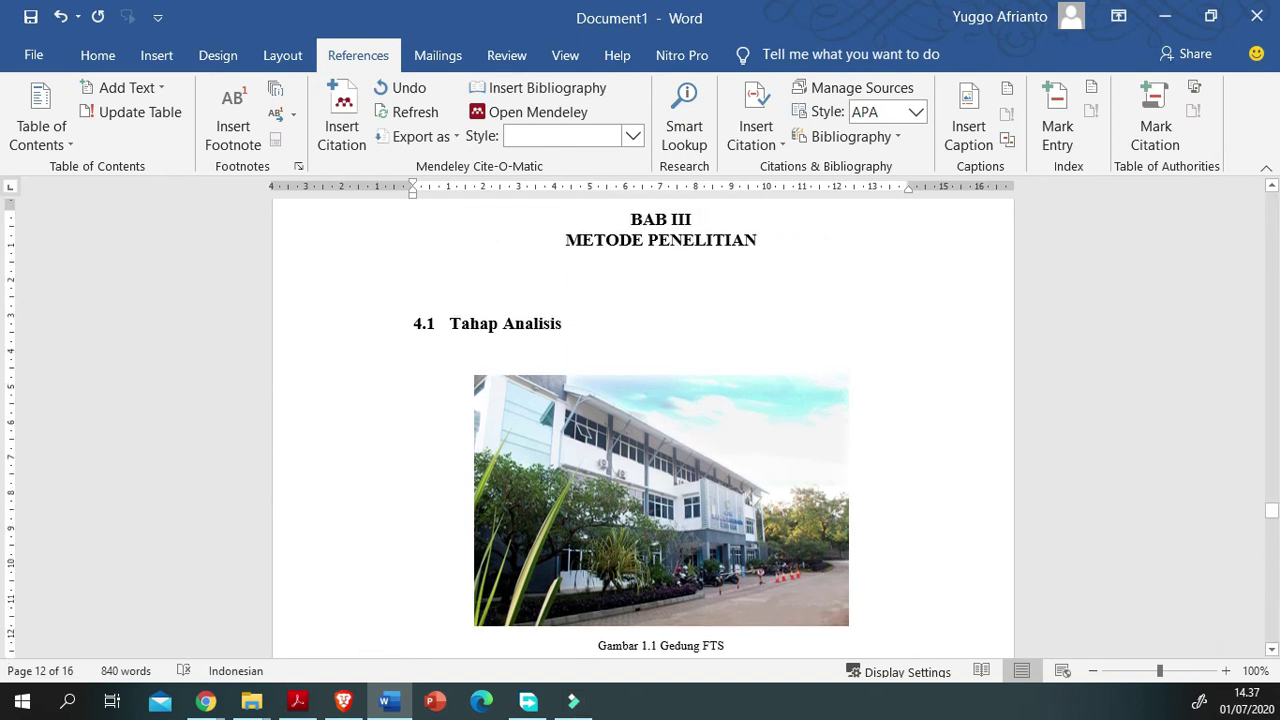
Step: Replace the chapter number in the photo caption with 4
{"action": "left_click", "coordinate": [1163, 652]}
{"action": "key", "text": "Delete"}
{"action": "key", "text": "Delete"}
{"action": "type", "text": "4"}
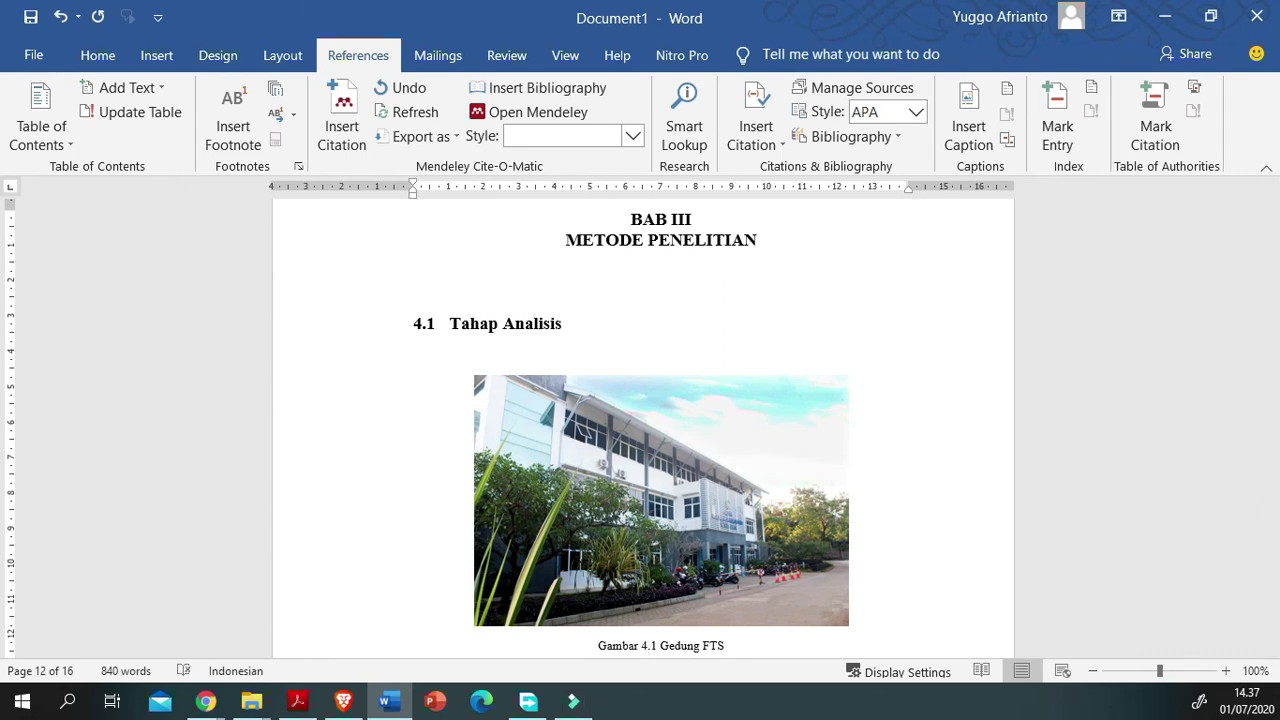
{"action": "left_click", "coordinate": [480, 500]}
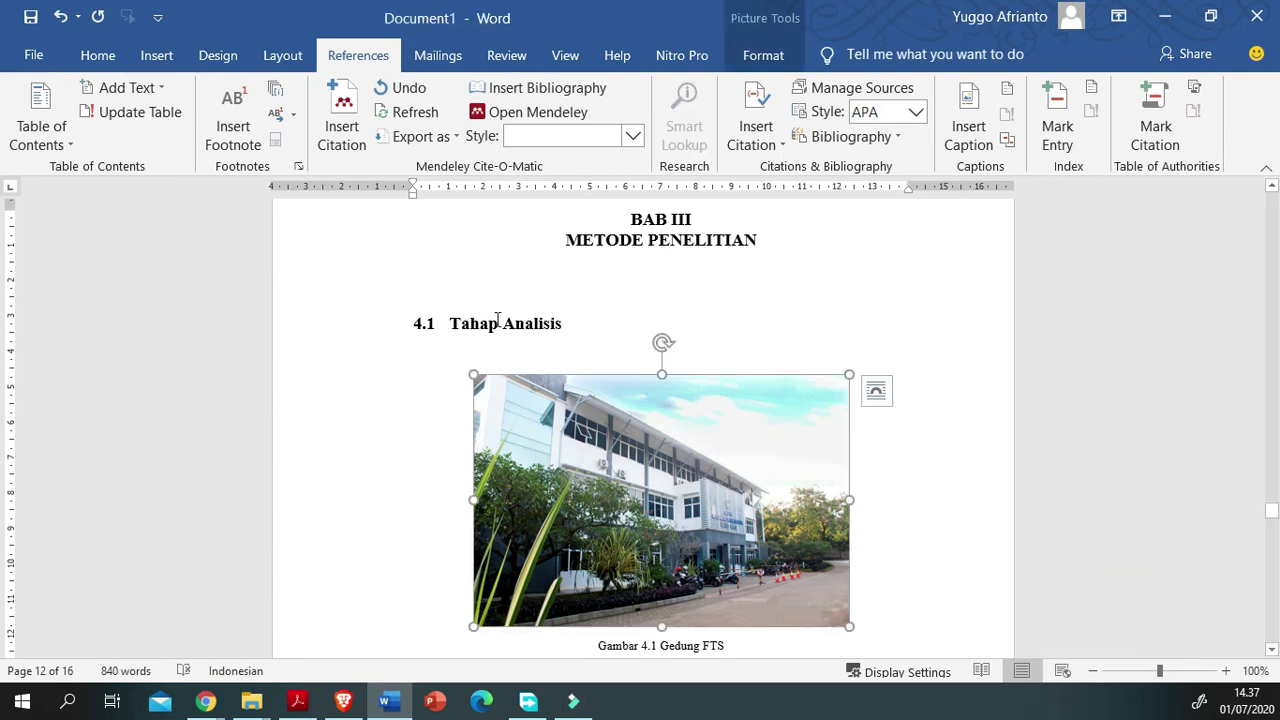
{"action": "scroll", "coordinate": [497, 319], "scroll_direction": "up", "scroll_amount": 8}
{"action": "scroll", "coordinate": [511, 574], "scroll_direction": "up", "scroll_amount": 18}
{"action": "scroll", "coordinate": [485, 549], "scroll_direction": "down", "scroll_amount": 20}
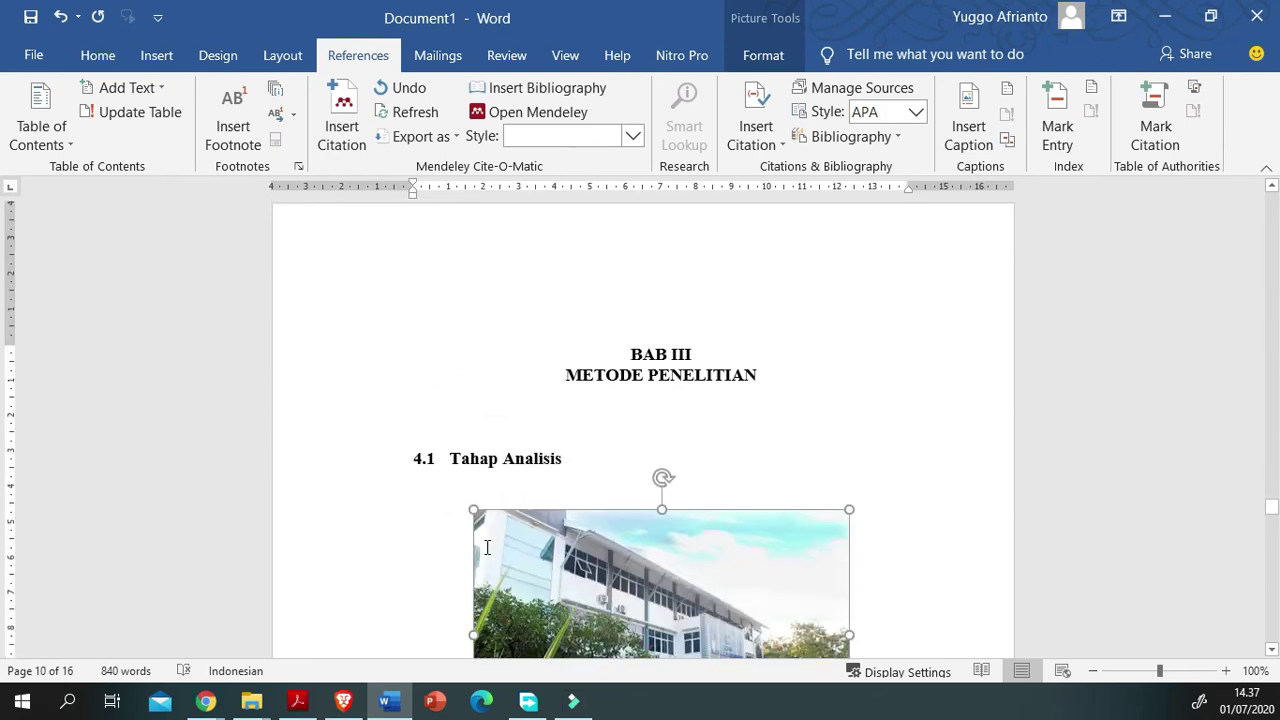
{"action": "scroll", "coordinate": [487, 547], "scroll_direction": "down", "scroll_amount": 5}
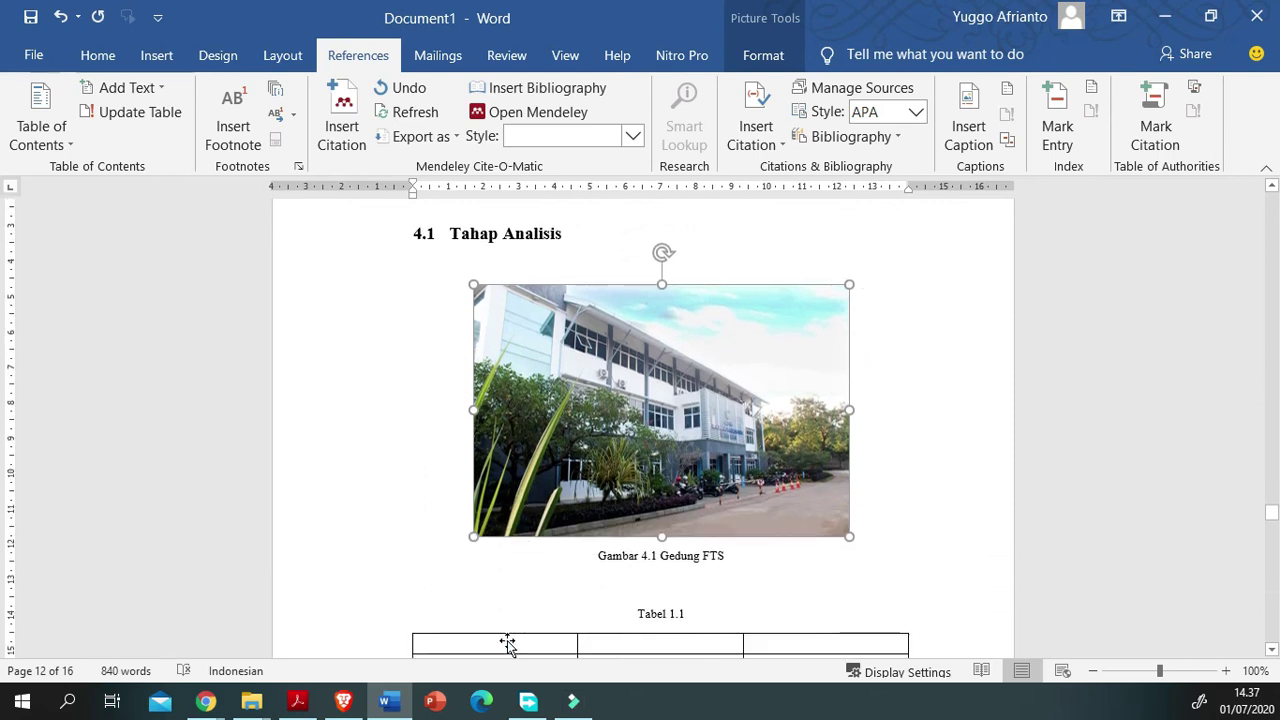
Step: Set the numbering value of the Tahap Analisis heading to 3, making it 3.1
{"action": "key", "text": "shift+F10"}
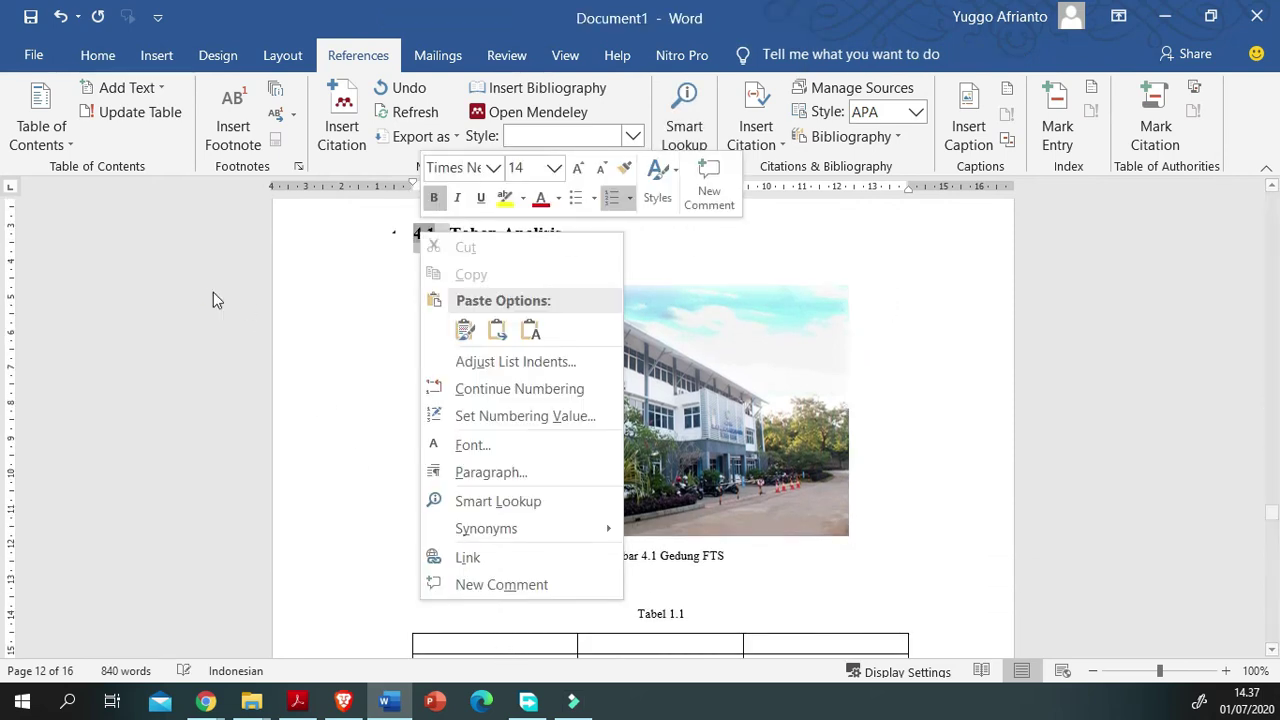
{"action": "key", "text": "Up"}
{"action": "key", "text": "Up"}
{"action": "key", "text": "Up"}
{"action": "key", "text": "Up"}
{"action": "key", "text": "Up"}
{"action": "key", "text": "Up"}
{"action": "key", "text": "Up"}
{"action": "key", "text": "Return"}
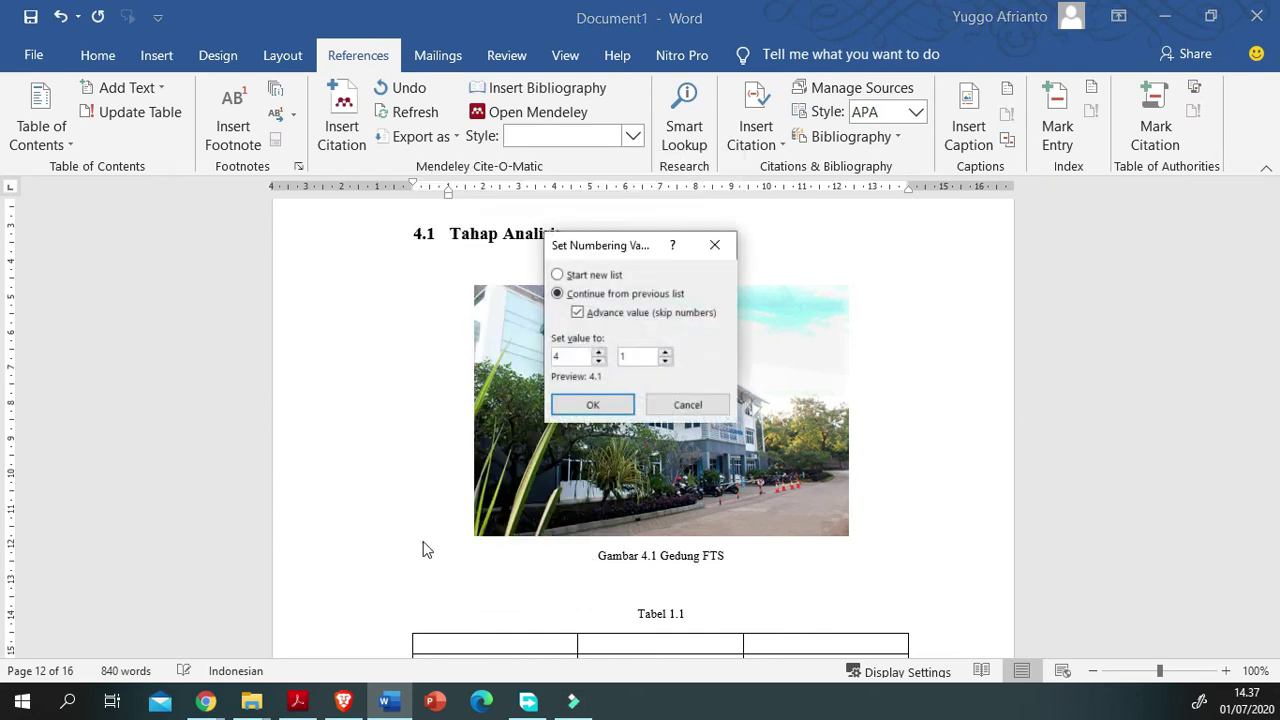
{"action": "key", "text": "Down"}
{"action": "key", "text": "Return"}
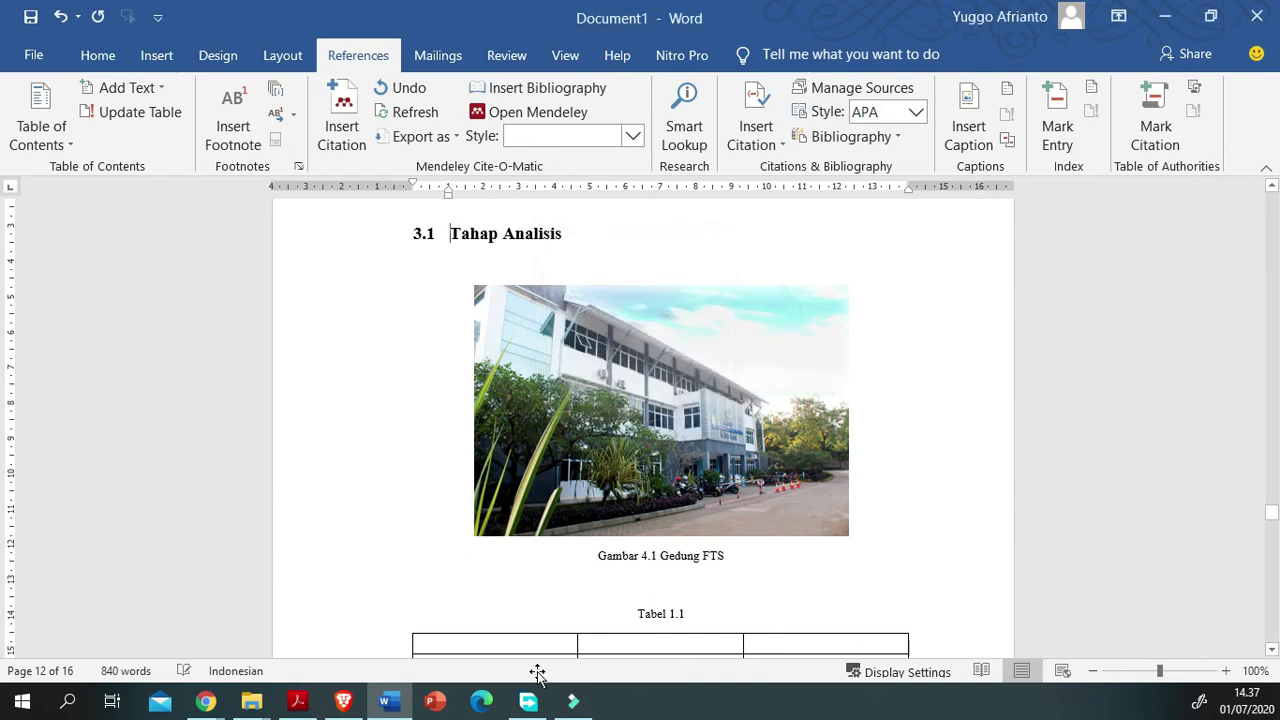
Step: Update the captions to read 'Gambar 3.1 Gedung FTS' and 'Tabel 3.1'
{"action": "left_click", "coordinate": [1164, 560]}
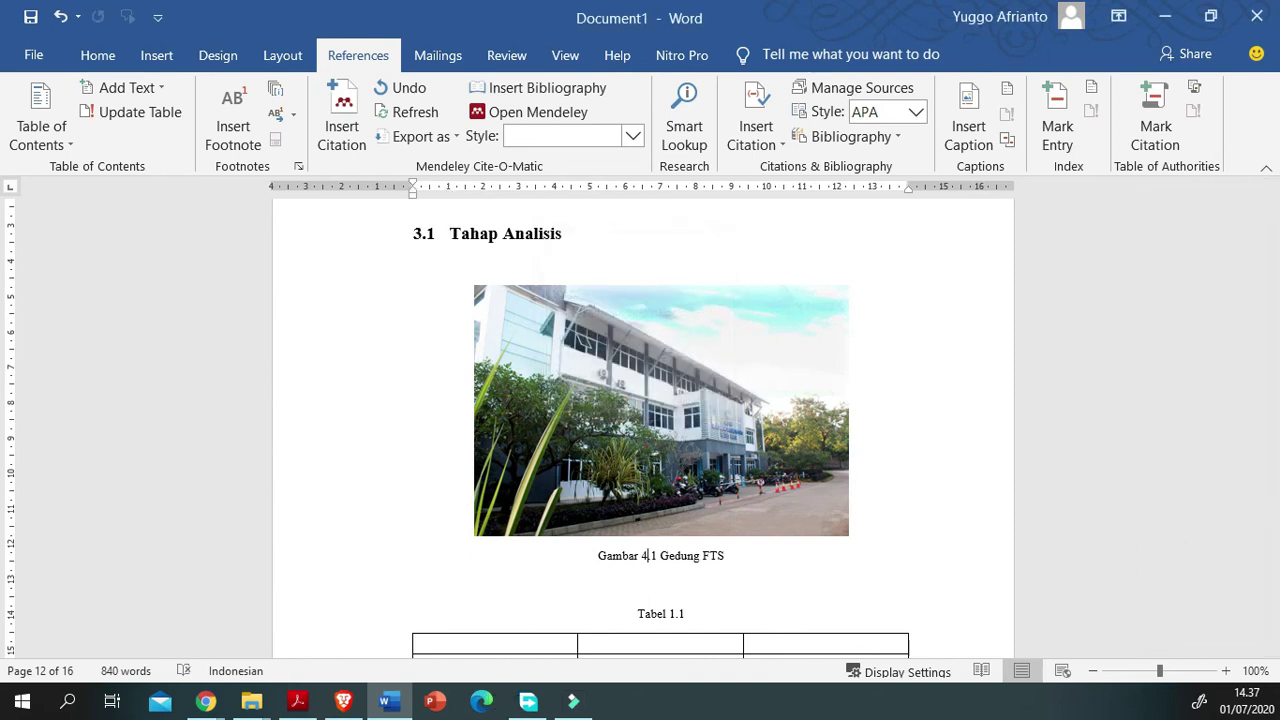
{"action": "key", "text": "F9"}
{"action": "left_click", "coordinate": [647, 556]}
{"action": "left_click", "coordinate": [1191, 611]}
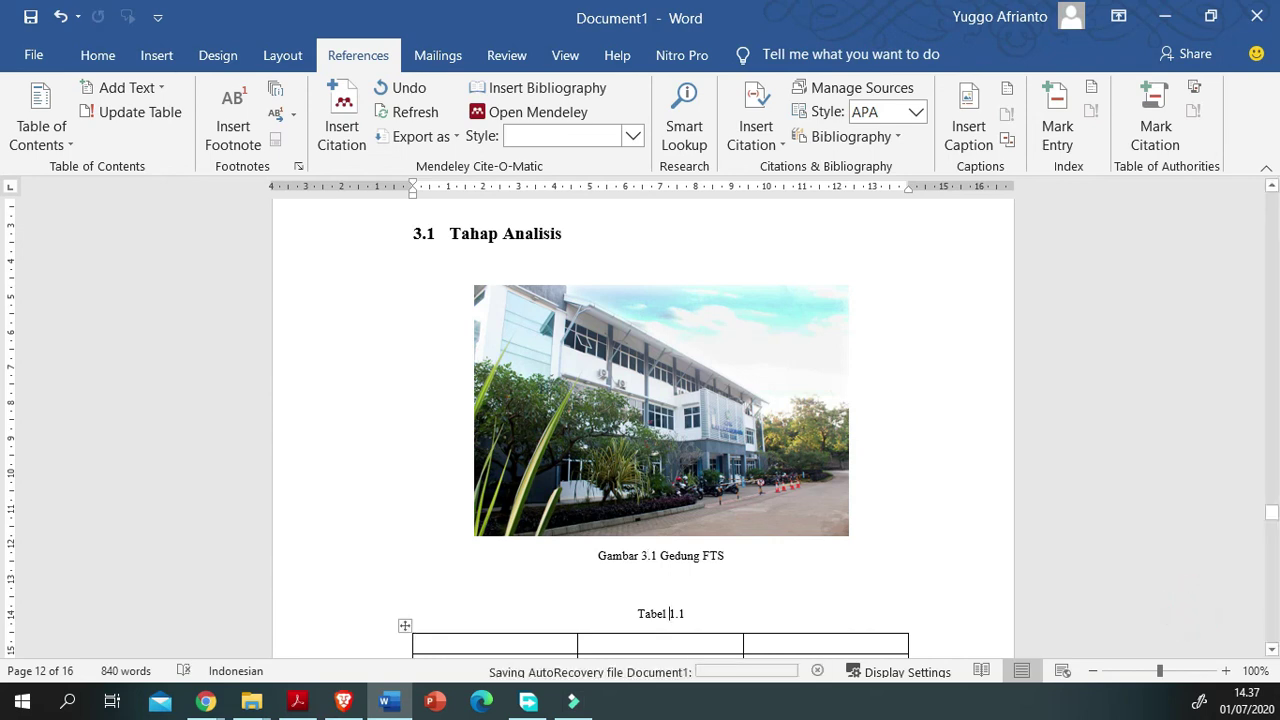
{"action": "key", "text": "Delete"}
{"action": "key", "text": "Delete"}
{"action": "type", "text": "3"}
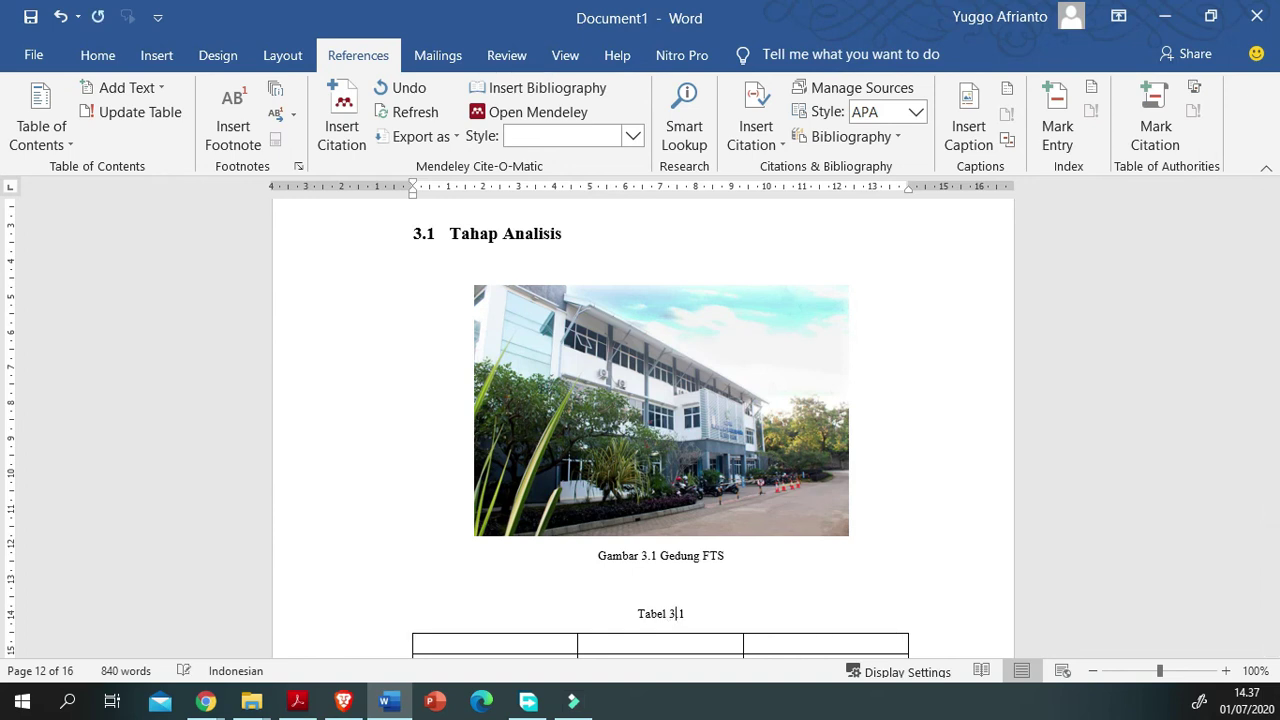
{"action": "left_click", "coordinate": [636, 556]}
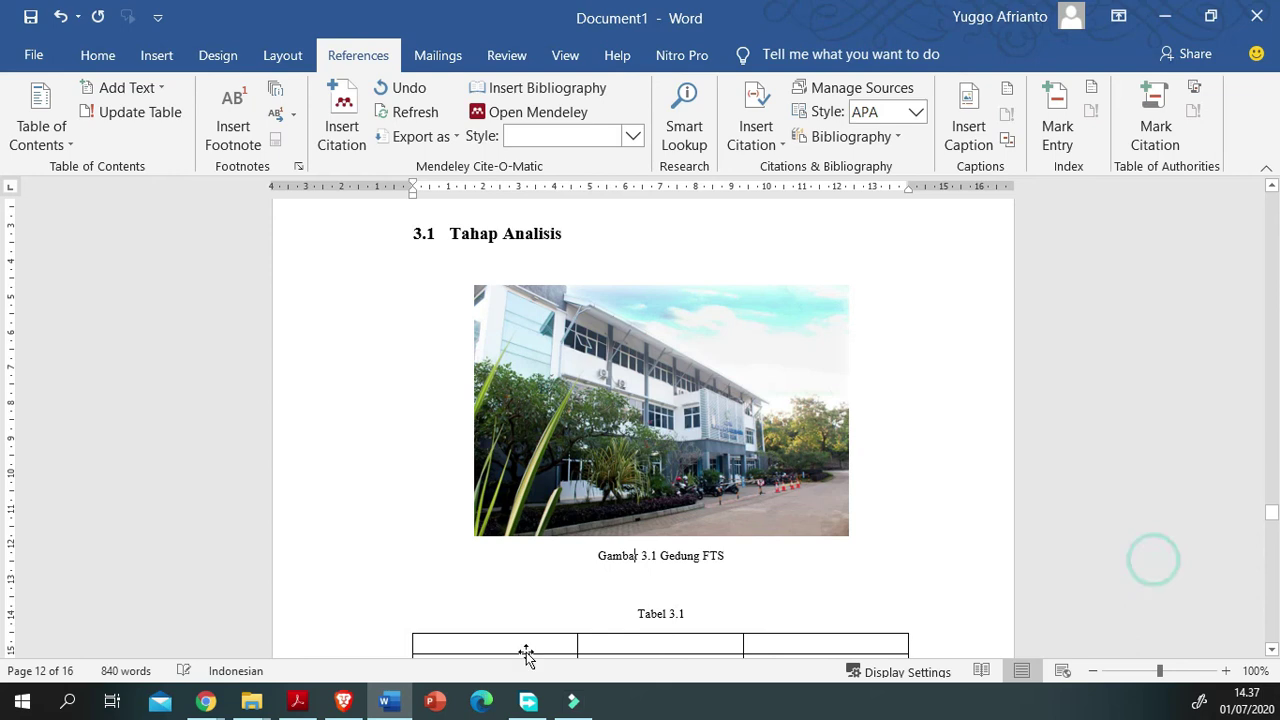
{"action": "left_click", "coordinate": [540, 460]}
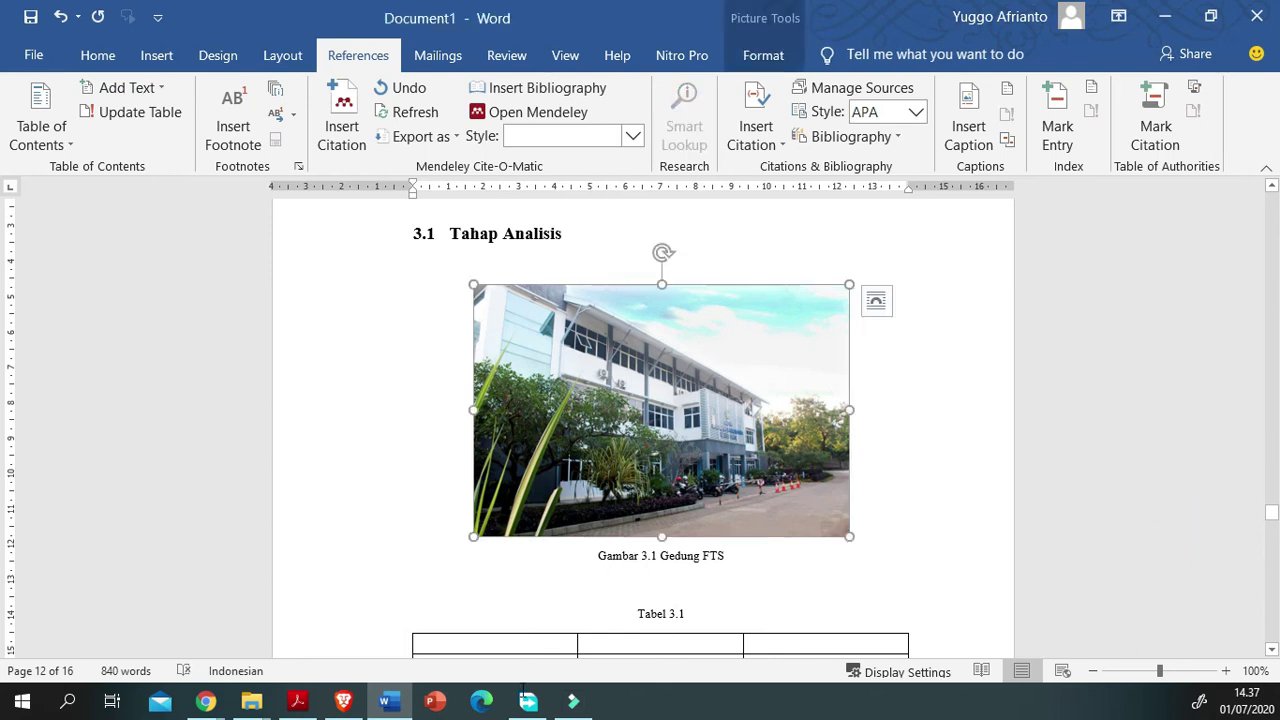
Step: Delete the blank space before BAB IV HASIL DAN PEMBAHASAN, bringing the document to 15 pages
{"action": "scroll", "coordinate": [530, 470], "scroll_direction": "down", "scroll_amount": 2}
{"action": "left_click", "coordinate": [471, 496]}
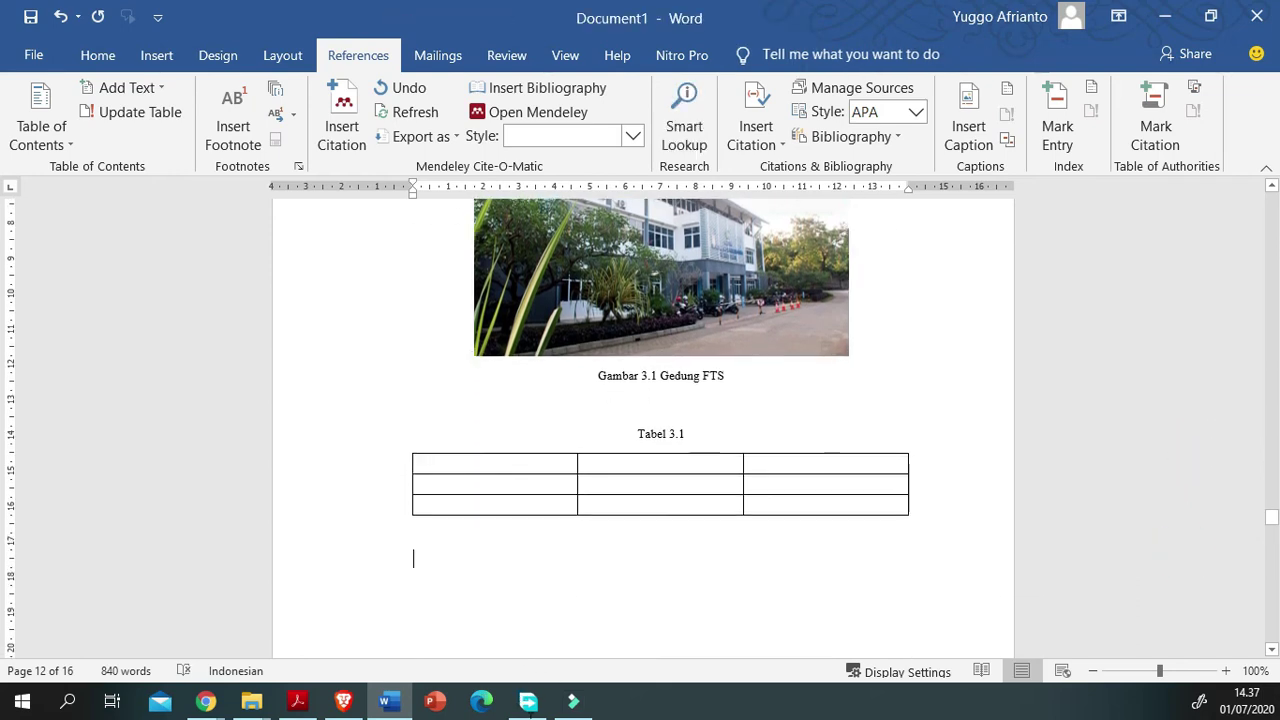
{"action": "left_click_drag", "start_coordinate": [445, 471], "coordinate": [500, 477]}
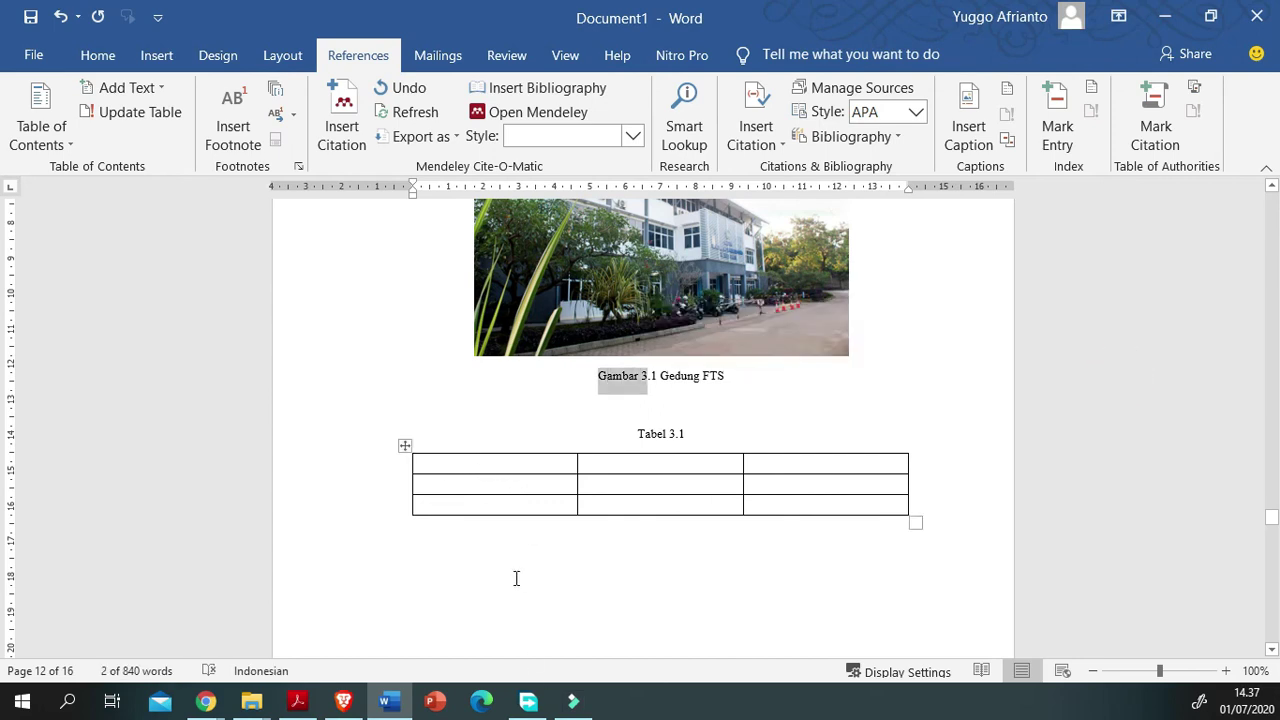
{"action": "scroll", "coordinate": [643, 420], "scroll_direction": "down", "scroll_amount": 10}
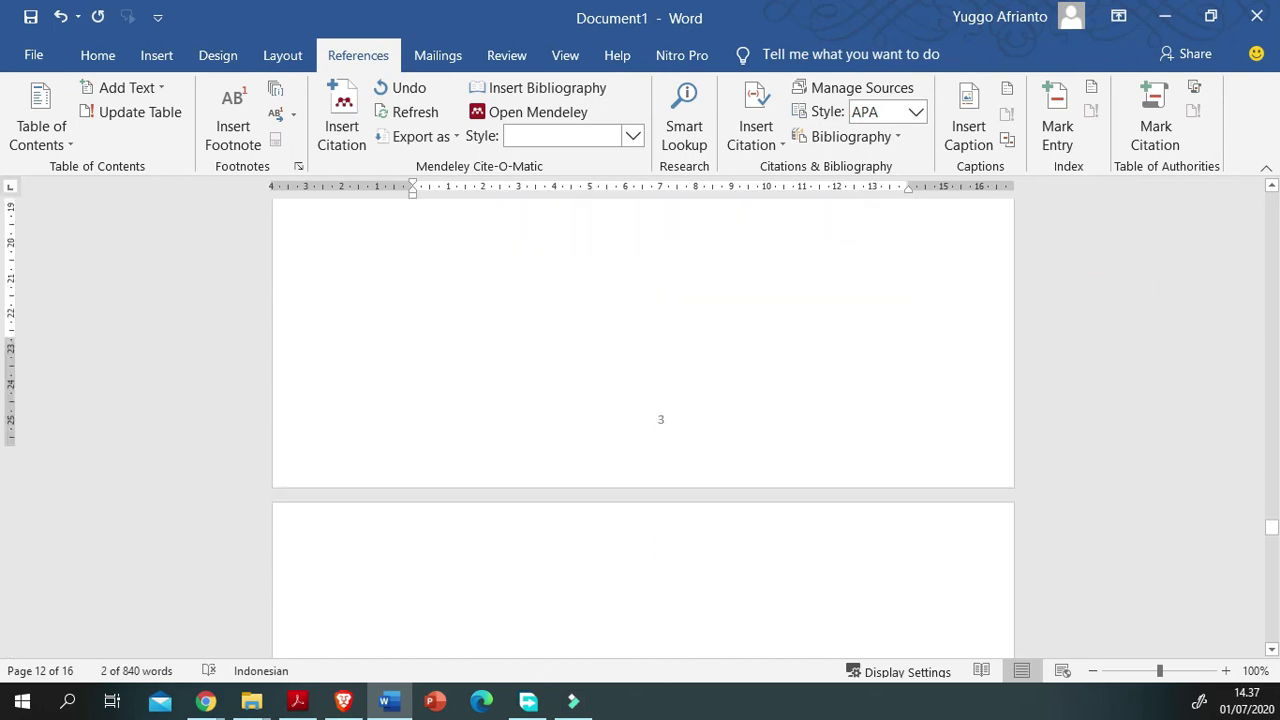
{"action": "scroll", "coordinate": [643, 420], "scroll_direction": "down", "scroll_amount": 2}
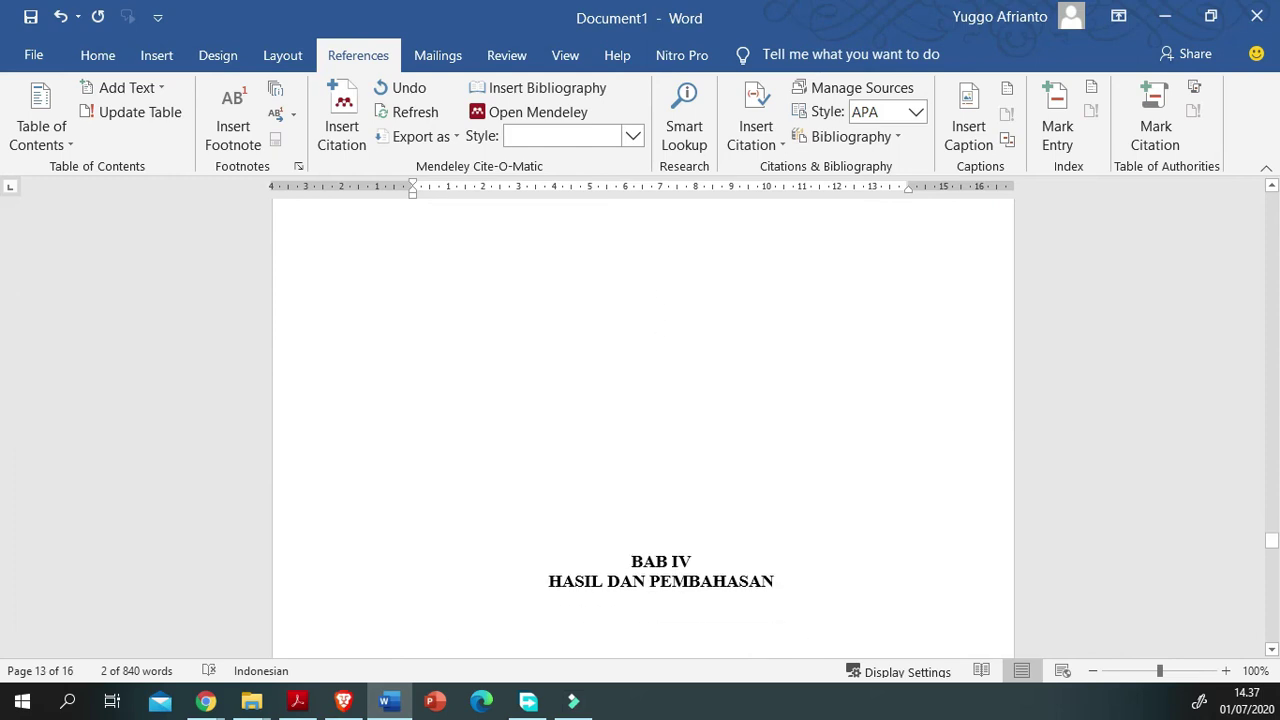
{"action": "scroll", "coordinate": [497, 708], "scroll_direction": "up", "scroll_amount": 10}
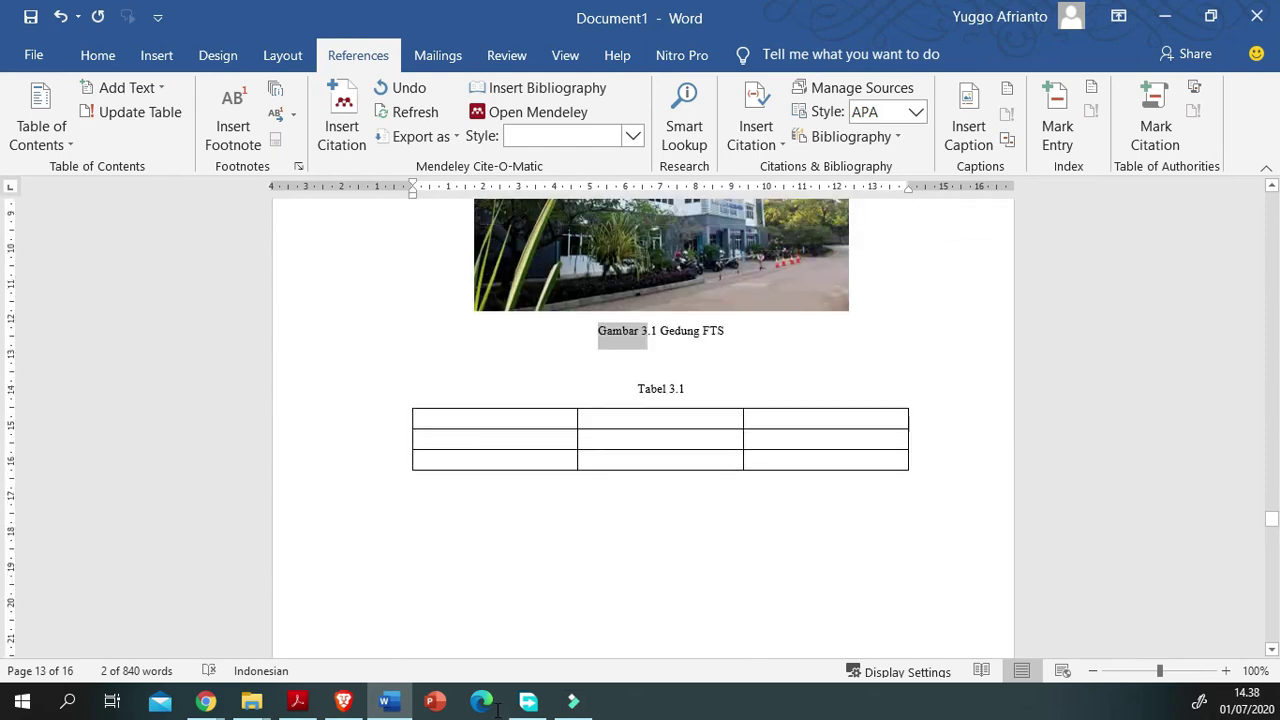
{"action": "scroll", "coordinate": [497, 708], "scroll_direction": "up", "scroll_amount": 3}
{"action": "scroll", "coordinate": [497, 708], "scroll_direction": "down", "scroll_amount": 6}
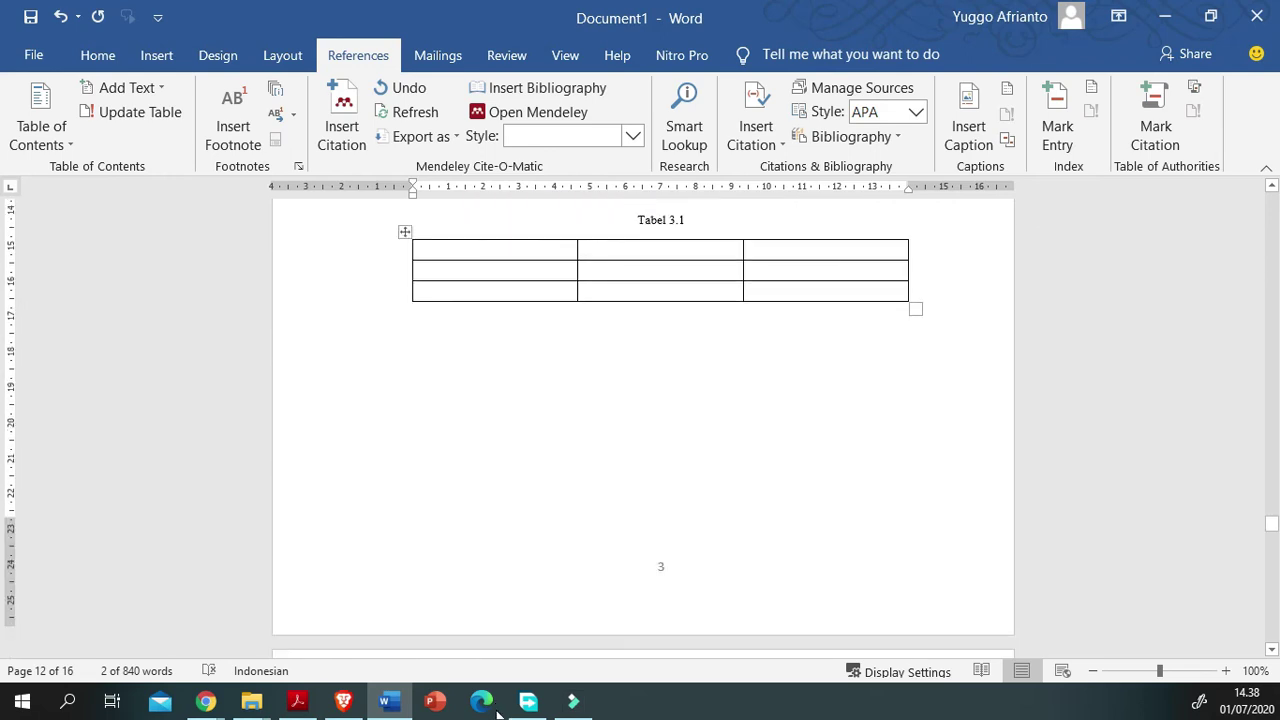
{"action": "scroll", "coordinate": [497, 680], "scroll_direction": "down", "scroll_amount": 1}
{"action": "left_click", "coordinate": [497, 665]}
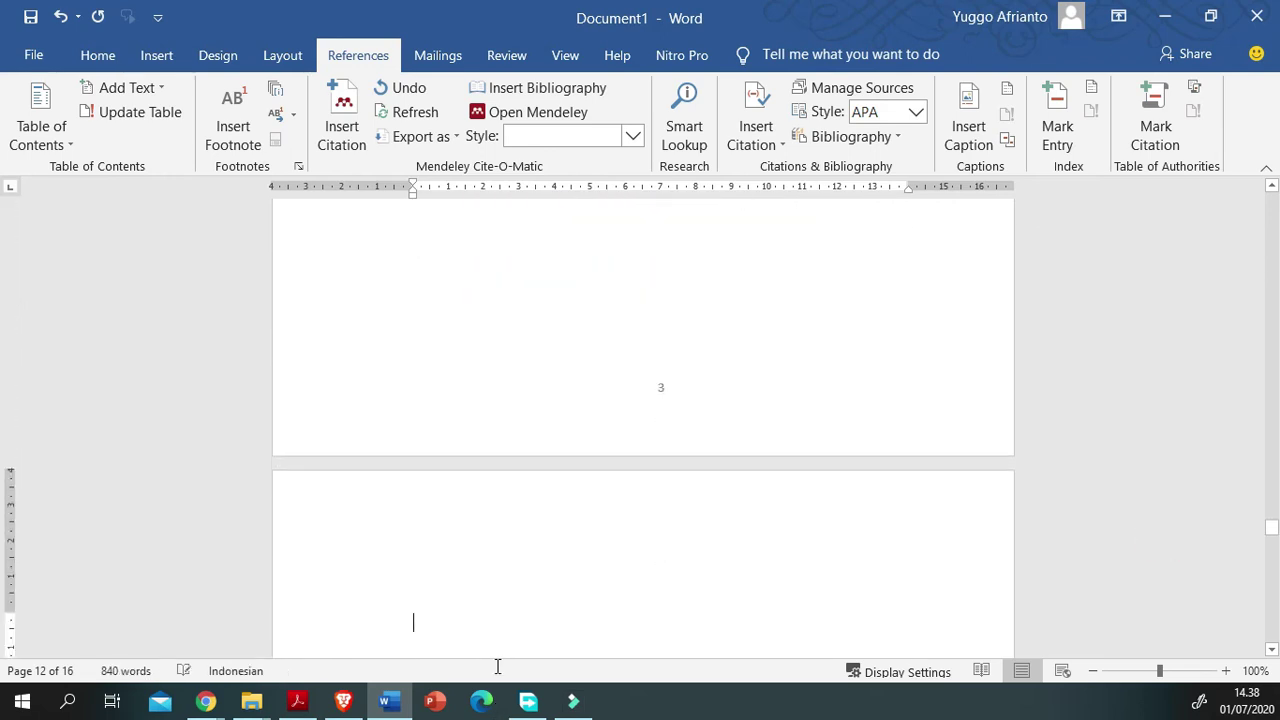
{"action": "key", "text": "Delete"}
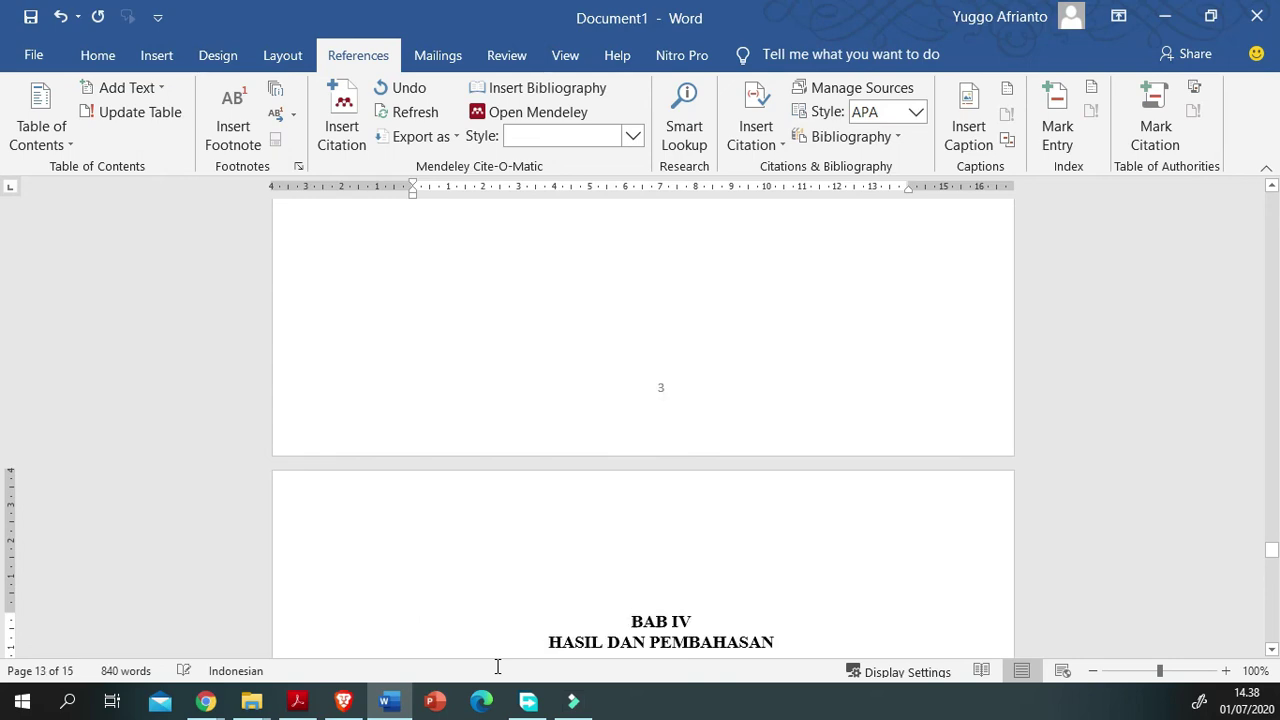
Step: Scroll back through the front pages to review the publication-approval statement and page vii
{"action": "scroll", "coordinate": [546, 636], "scroll_direction": "up", "scroll_amount": 10}
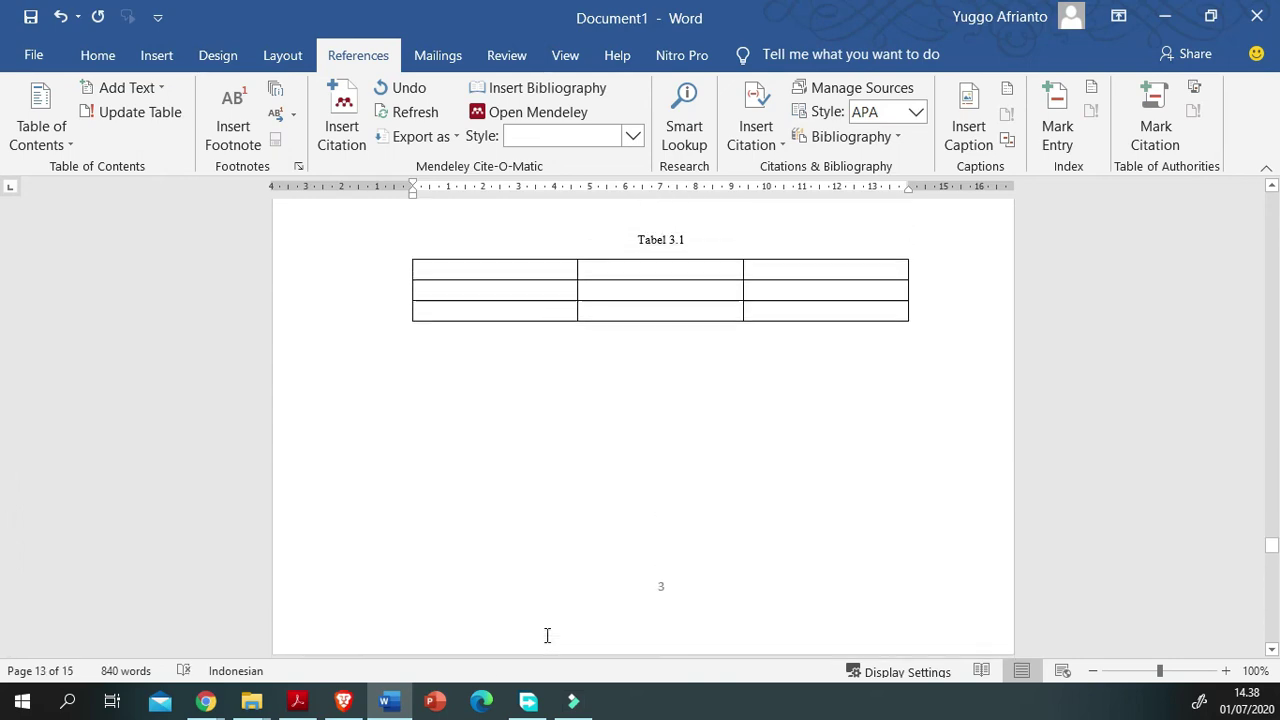
{"action": "scroll", "coordinate": [547, 636], "scroll_direction": "up", "scroll_amount": 10}
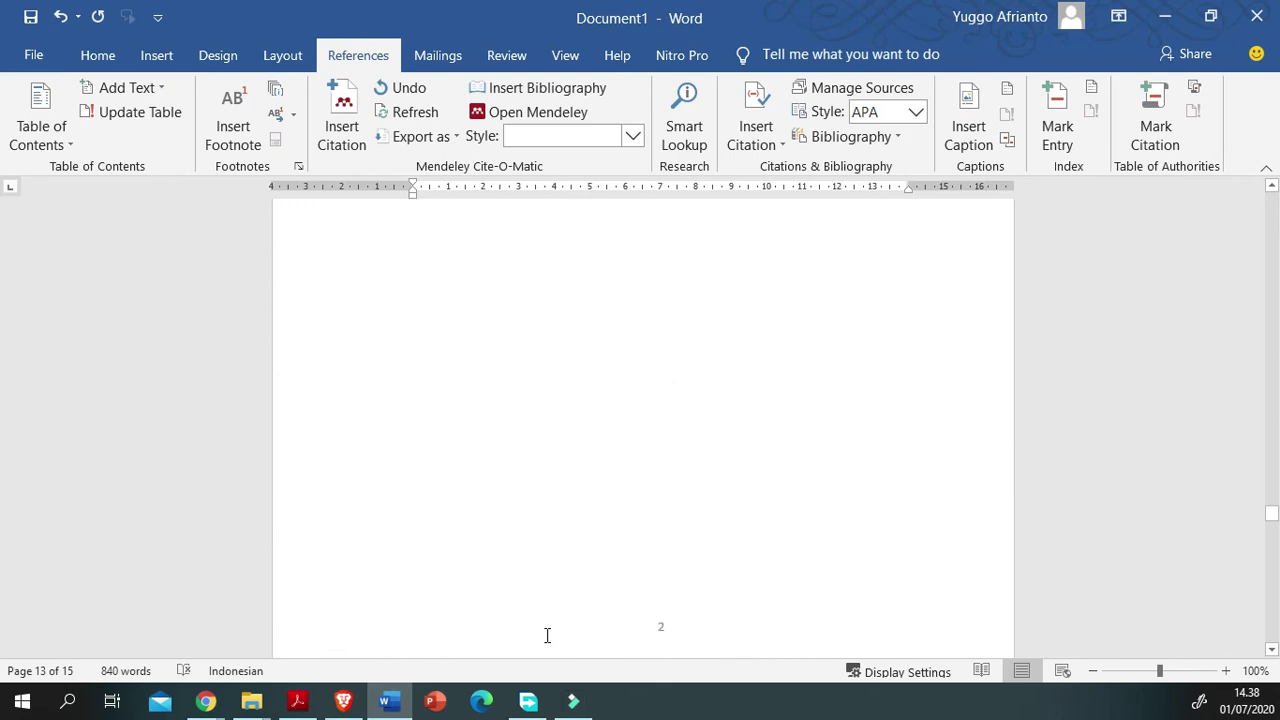
{"action": "scroll", "coordinate": [547, 636], "scroll_direction": "up", "scroll_amount": 10}
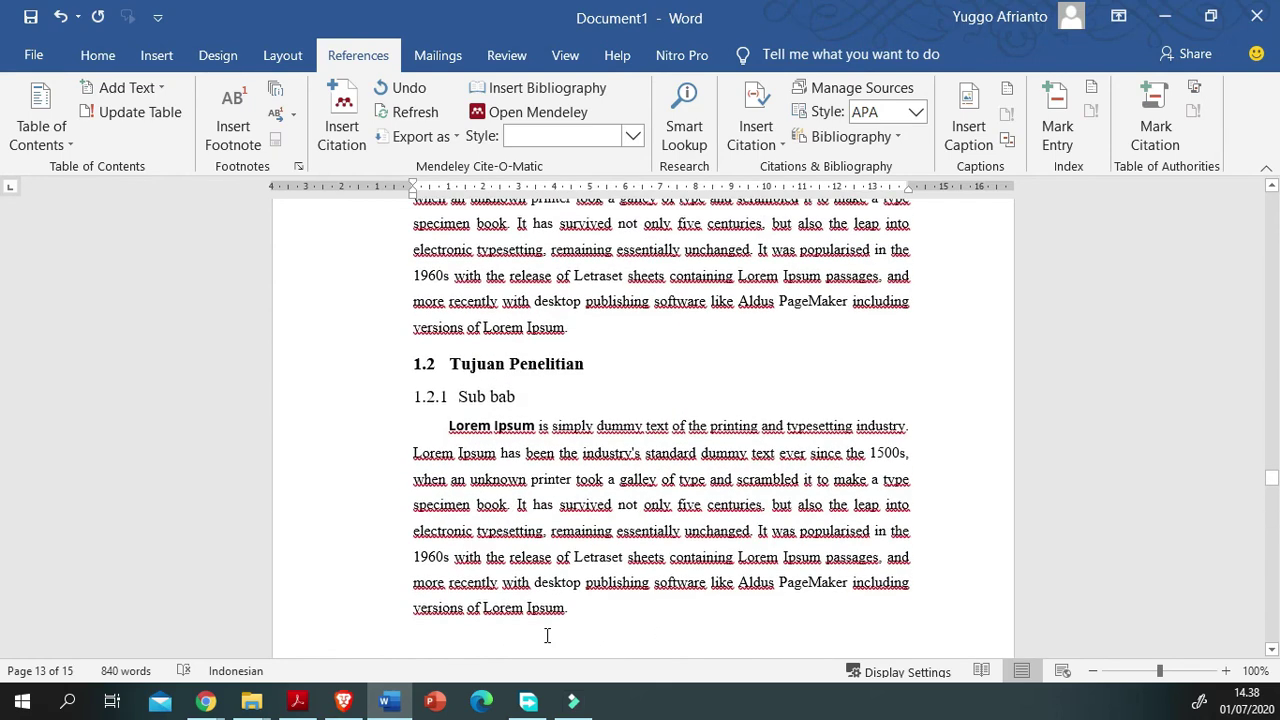
{"action": "scroll", "coordinate": [547, 636], "scroll_direction": "up", "scroll_amount": 5}
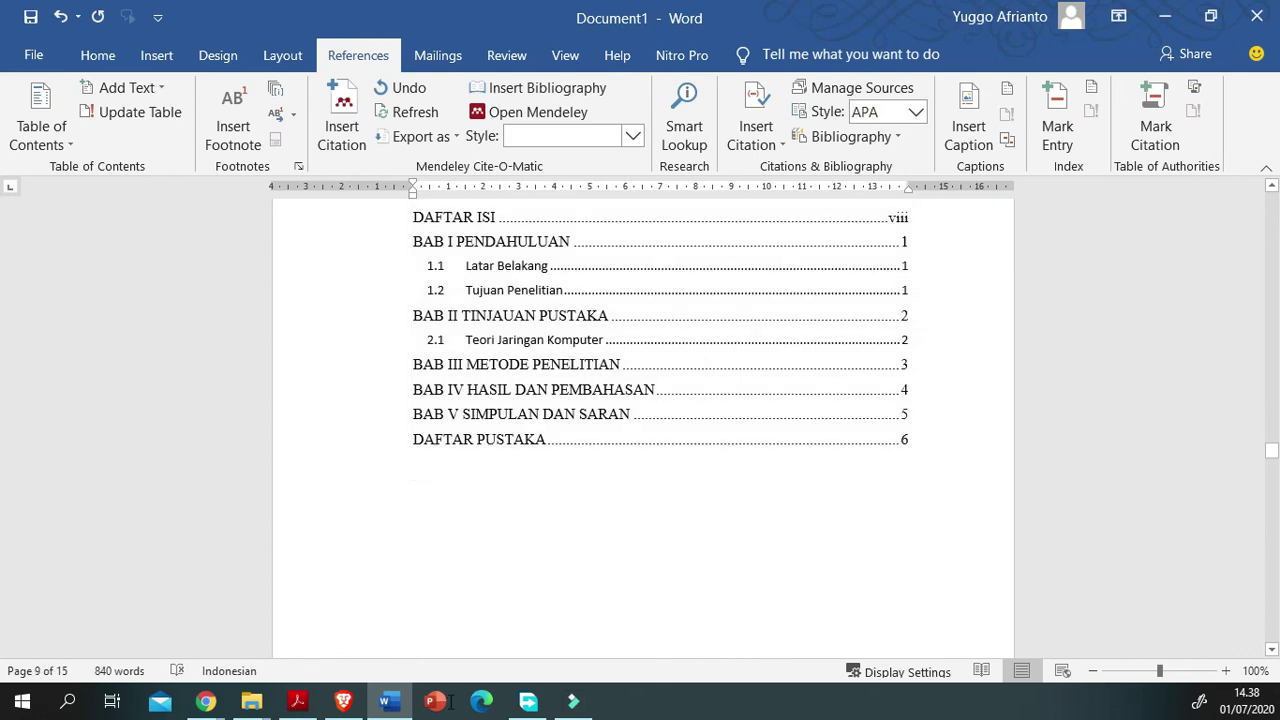
{"action": "scroll", "coordinate": [237, 560], "scroll_direction": "up", "scroll_amount": 8}
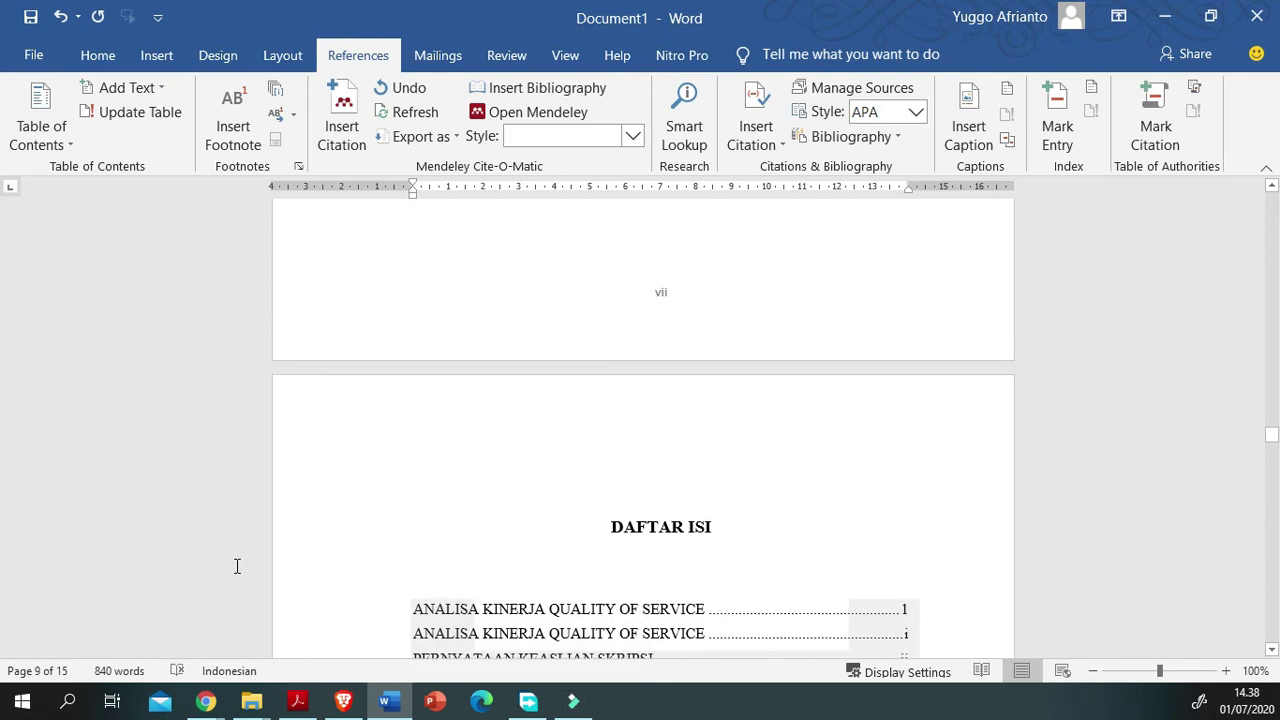
{"action": "scroll", "coordinate": [237, 566], "scroll_direction": "up", "scroll_amount": 5}
{"action": "scroll", "coordinate": [237, 566], "scroll_direction": "up", "scroll_amount": 3}
{"action": "scroll", "coordinate": [237, 566], "scroll_direction": "up", "scroll_amount": 5}
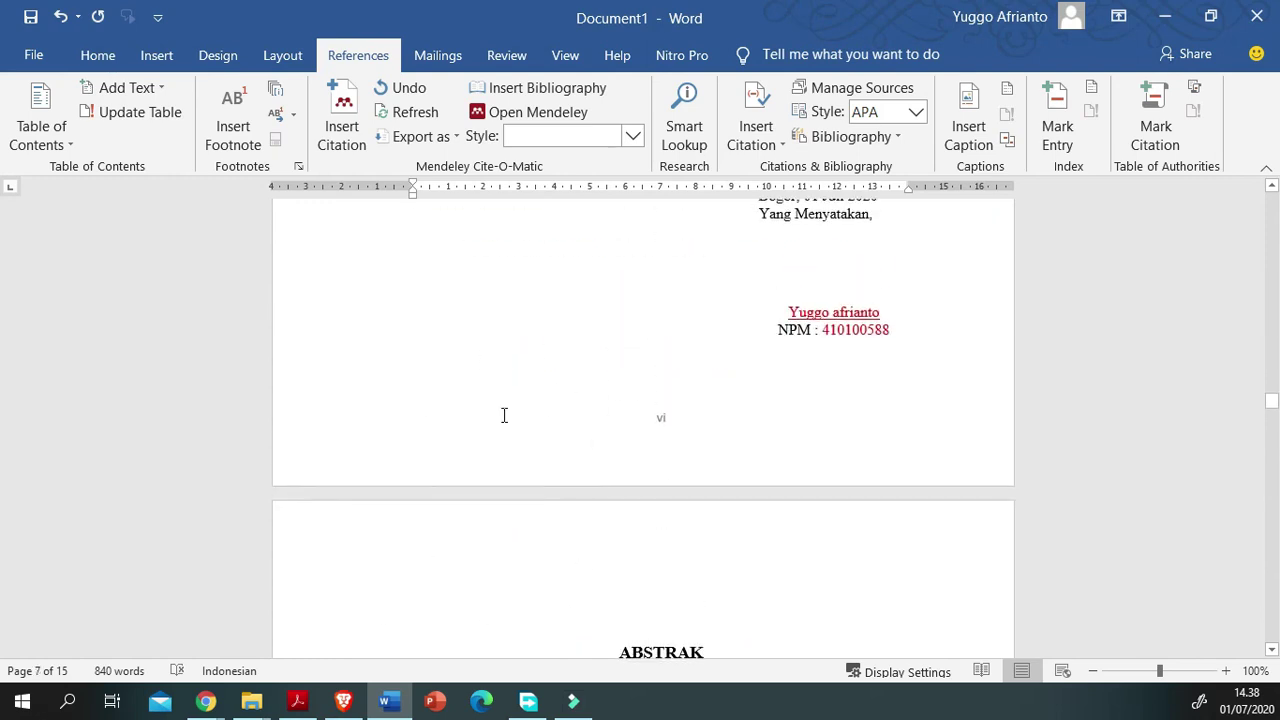
{"action": "scroll", "coordinate": [409, 537], "scroll_direction": "up", "scroll_amount": 5}
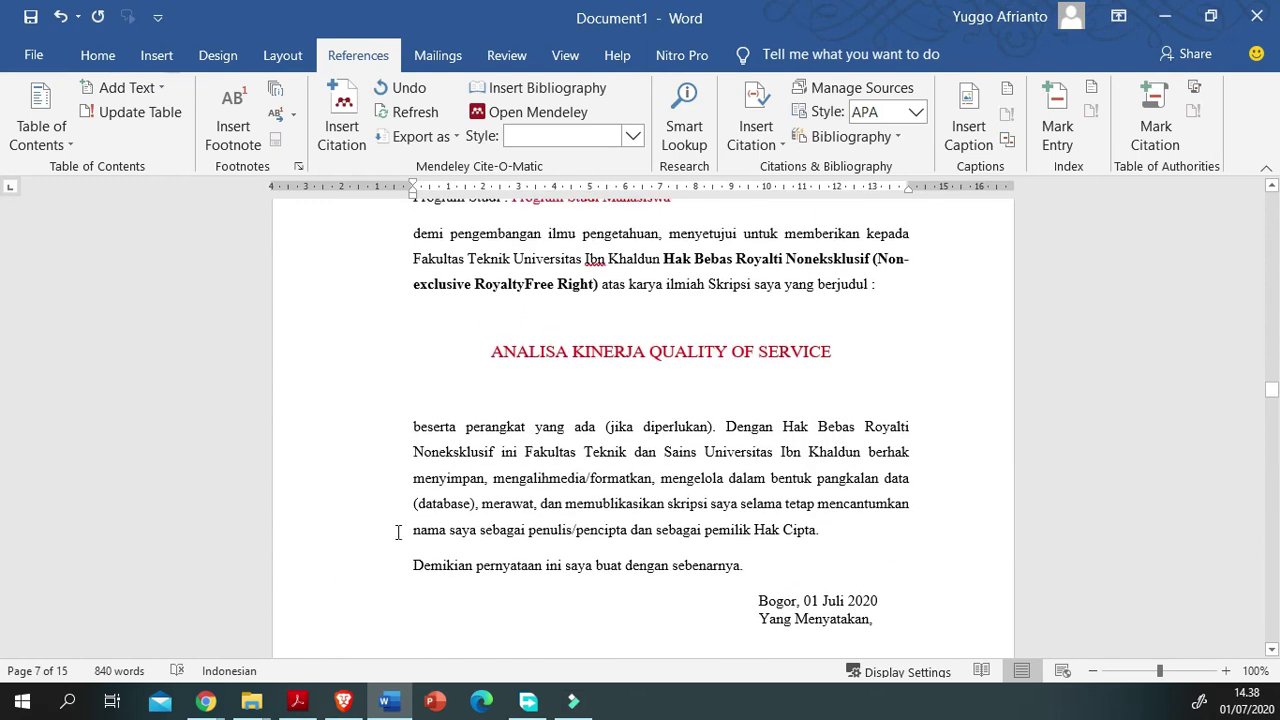
{"action": "scroll", "coordinate": [397, 532], "scroll_direction": "up", "scroll_amount": 5}
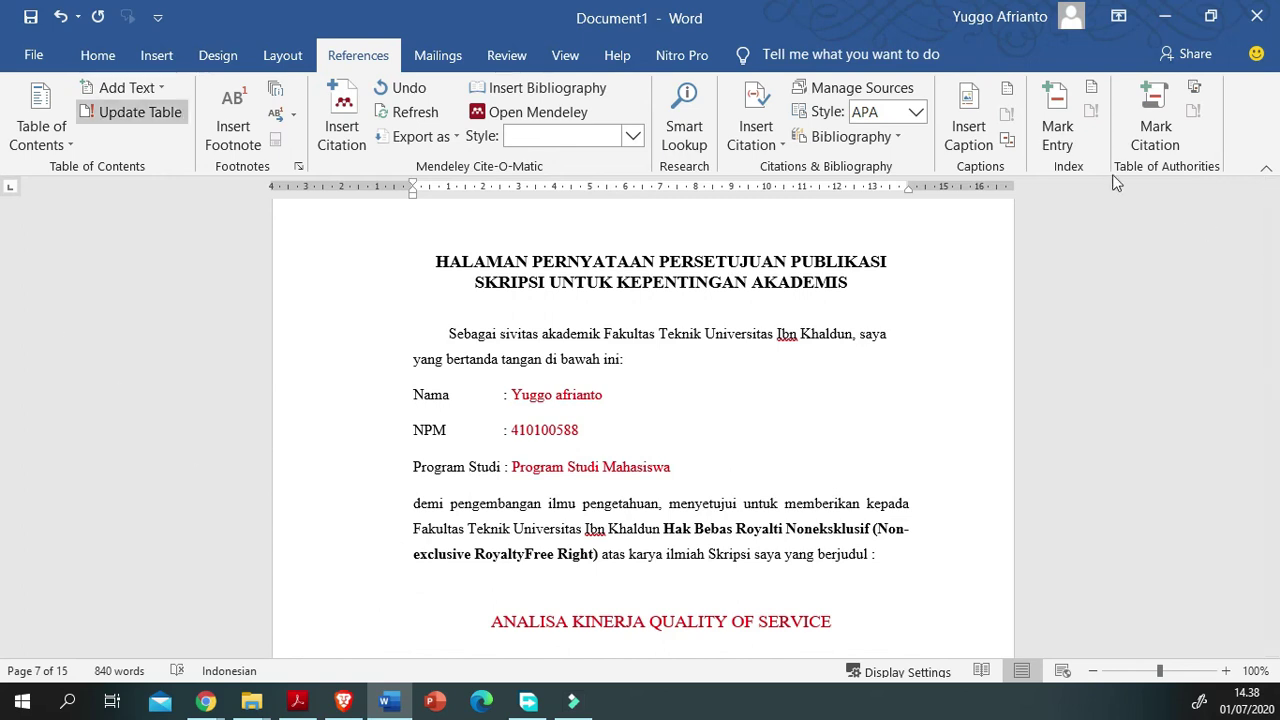
{"action": "scroll", "coordinate": [394, 523], "scroll_direction": "down", "scroll_amount": 20}
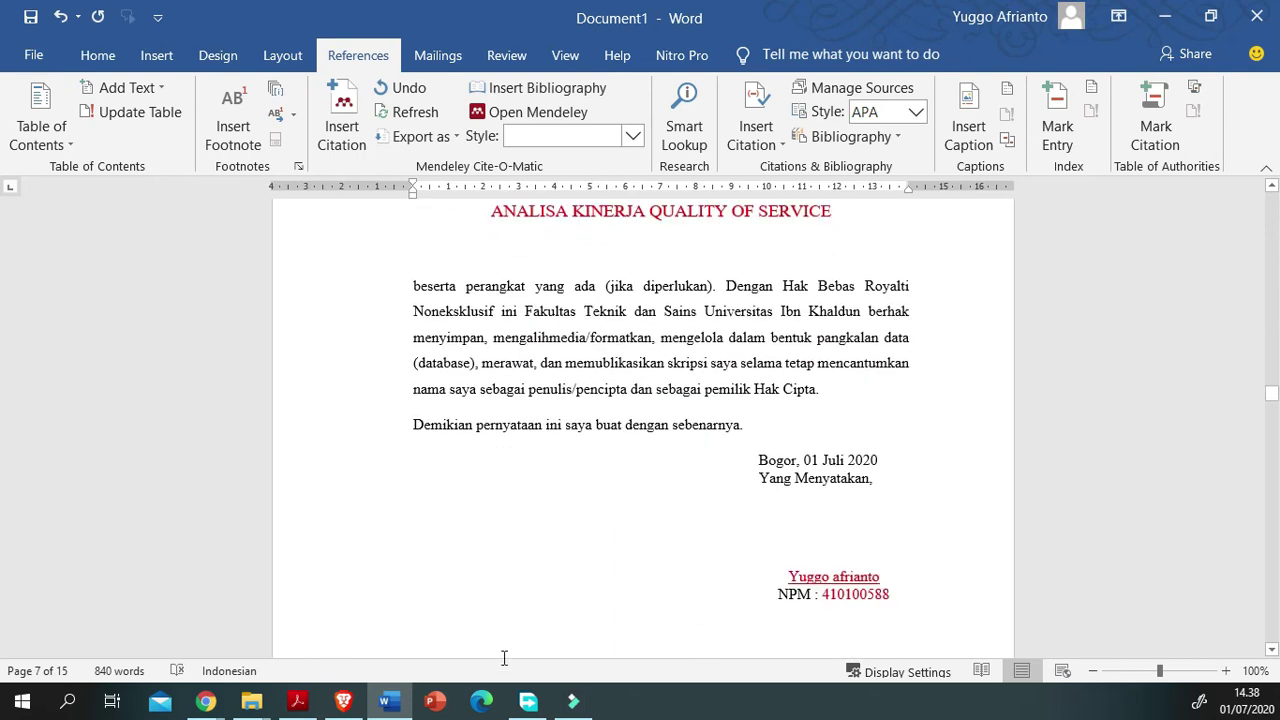
{"action": "scroll", "coordinate": [643, 420], "scroll_direction": "down", "scroll_amount": 6}
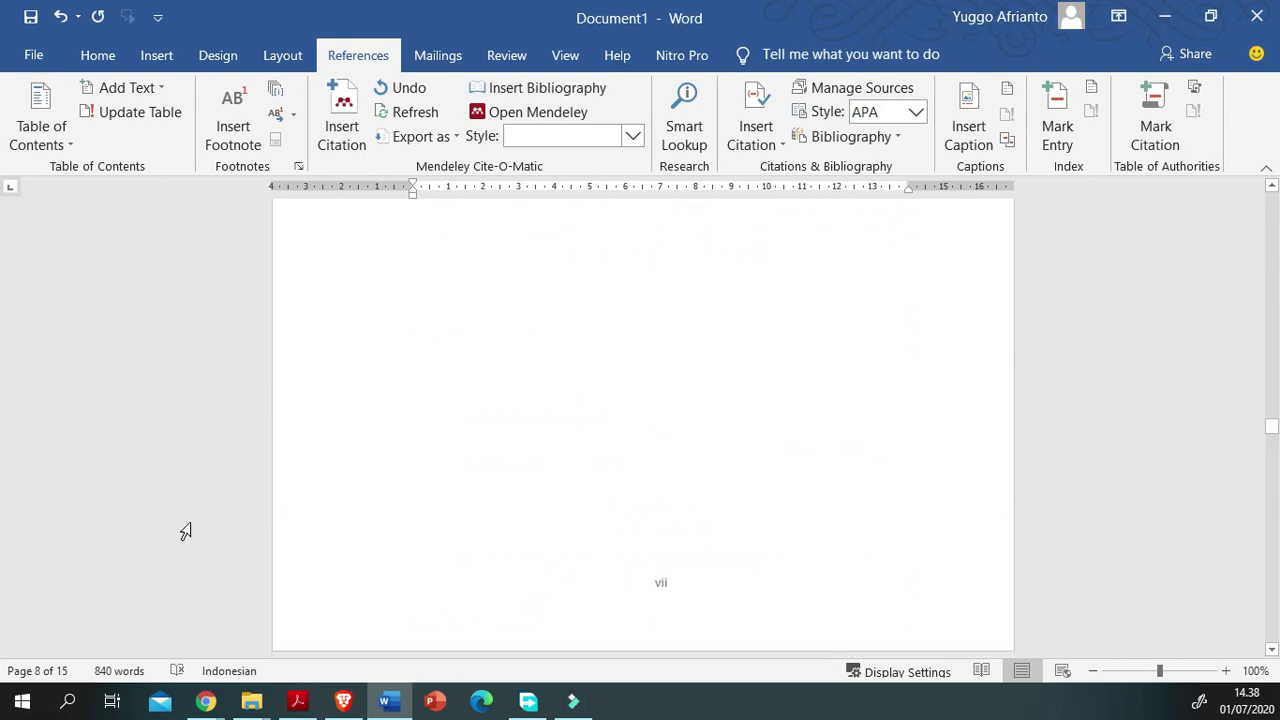
Step: Export the thesis as 'analisa kinerja quality of service.pdf' in the Documents folder
{"action": "key", "text": "alt+f"}
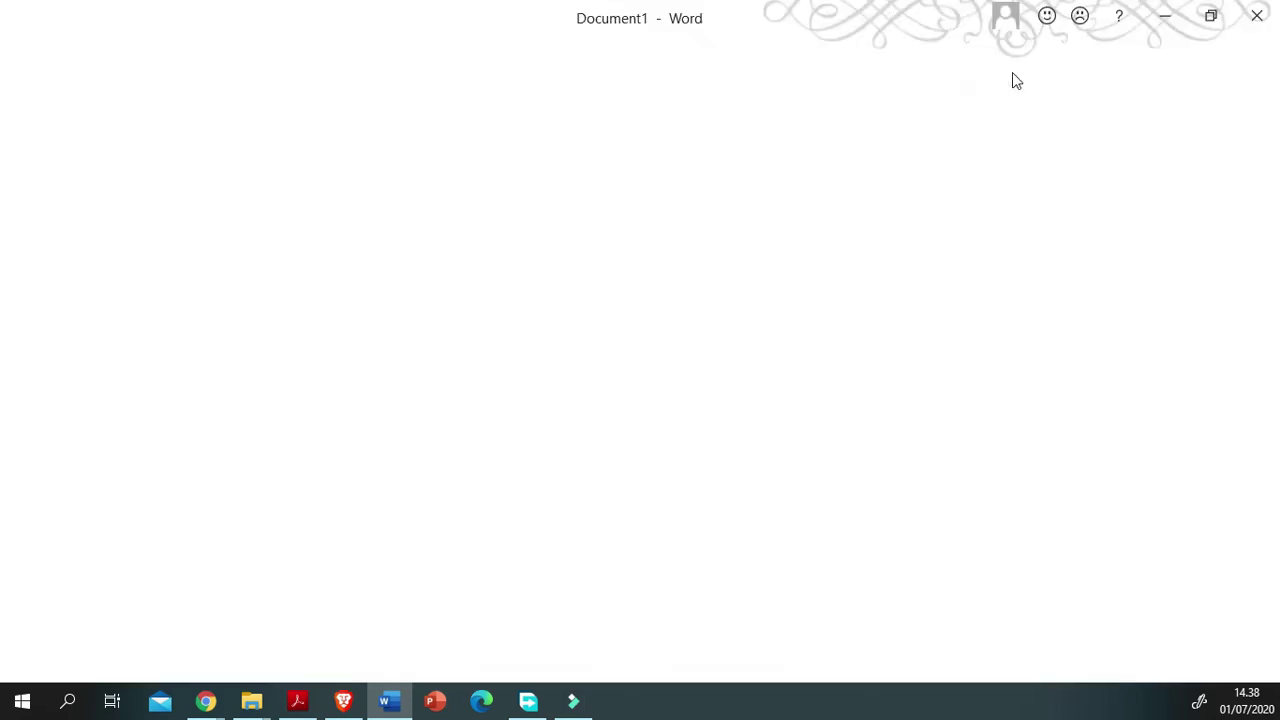
{"action": "key", "text": "e"}
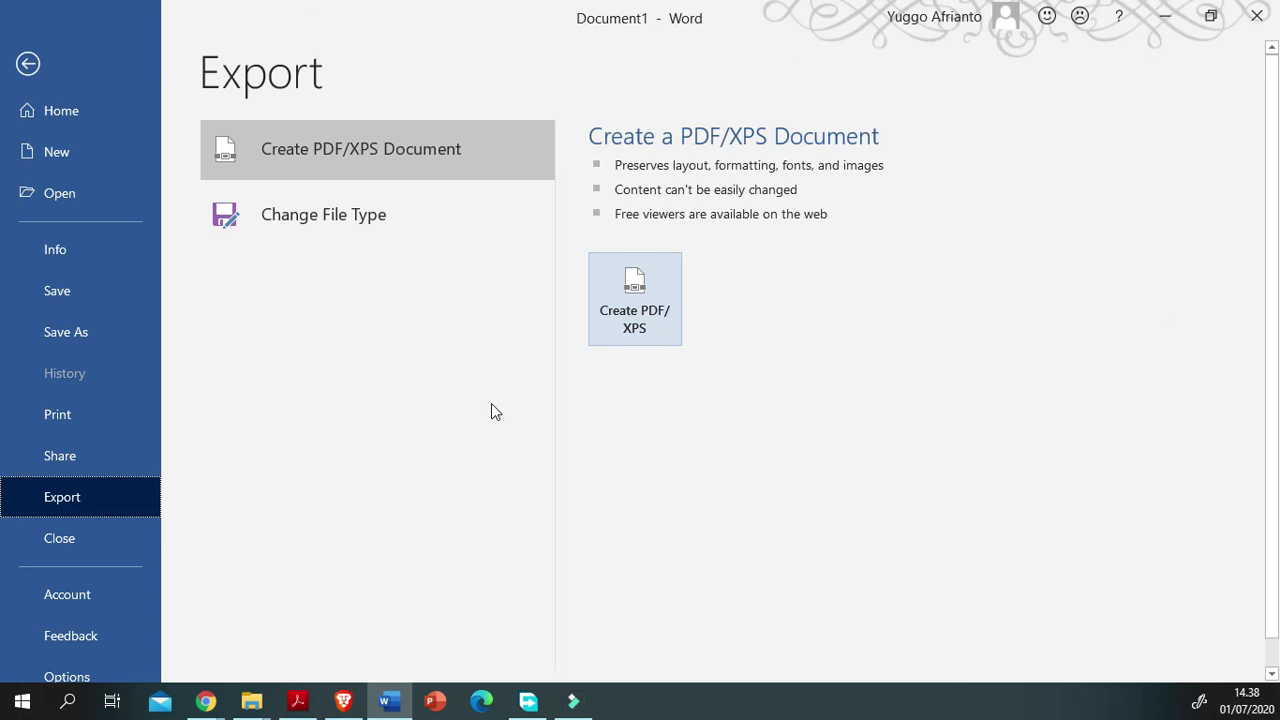
{"action": "key", "text": "a"}
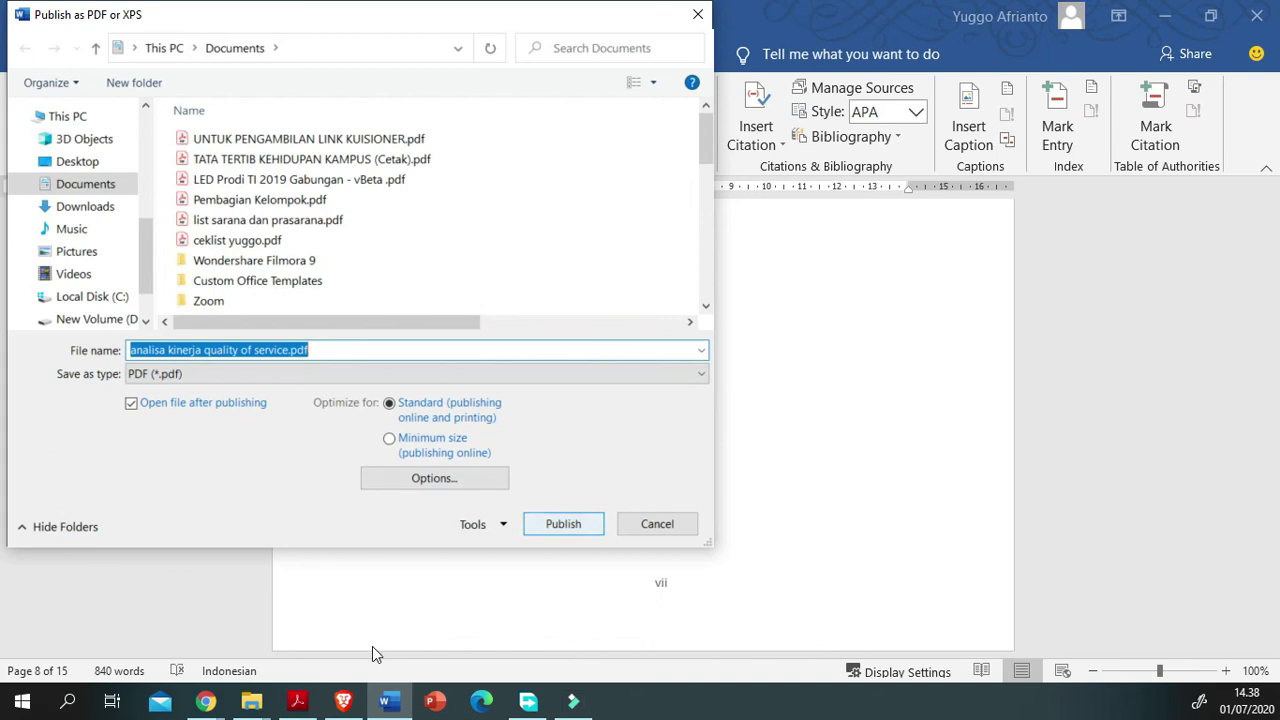
{"action": "key", "text": "Return"}
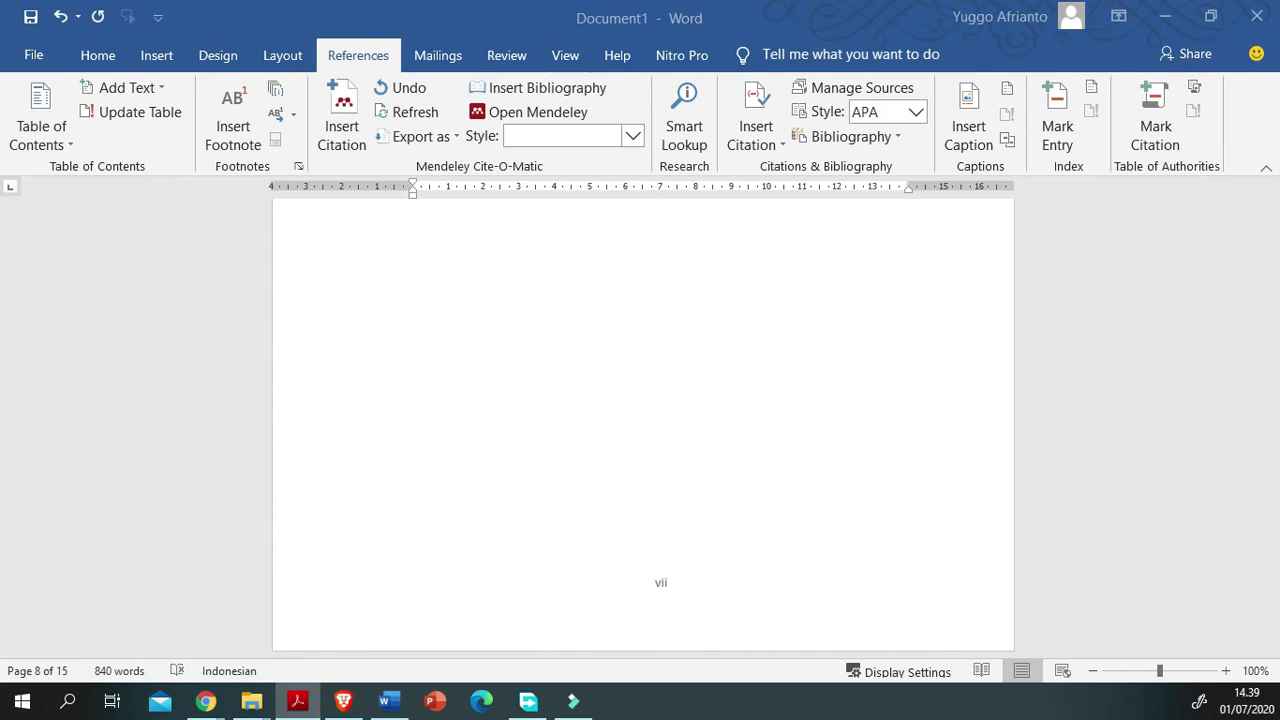
Step: Open analisa kinerja quality of service.pdf from the Documents folder in File Explorer
{"action": "mouse_move", "coordinate": [251, 701]}
{"action": "mouse_move", "coordinate": [352, 615]}
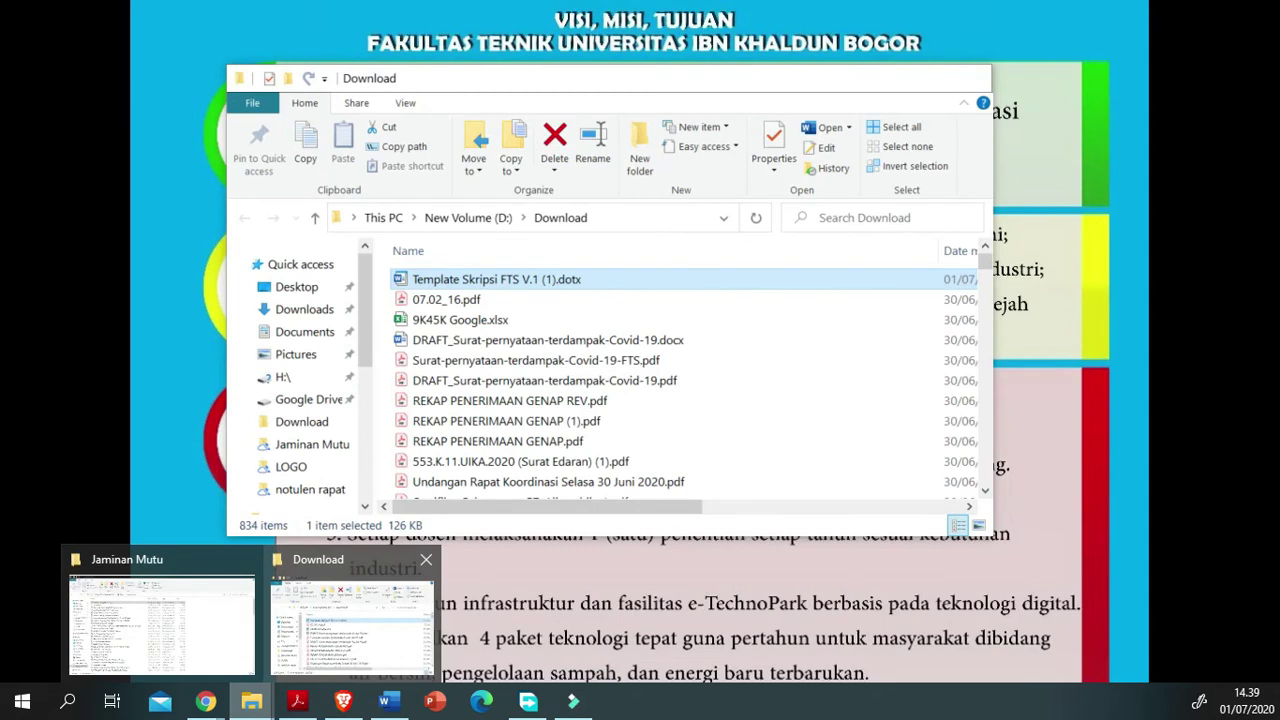
{"action": "left_click", "coordinate": [352, 618]}
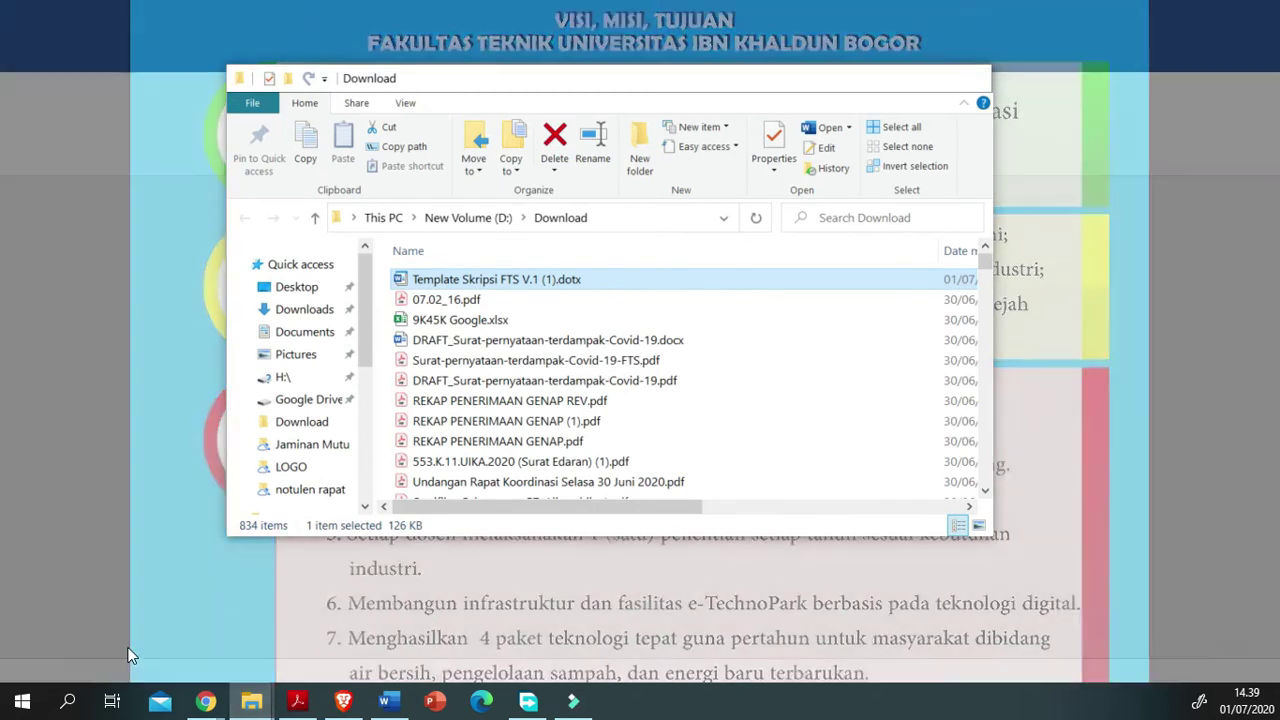
{"action": "left_click", "coordinate": [304, 332]}
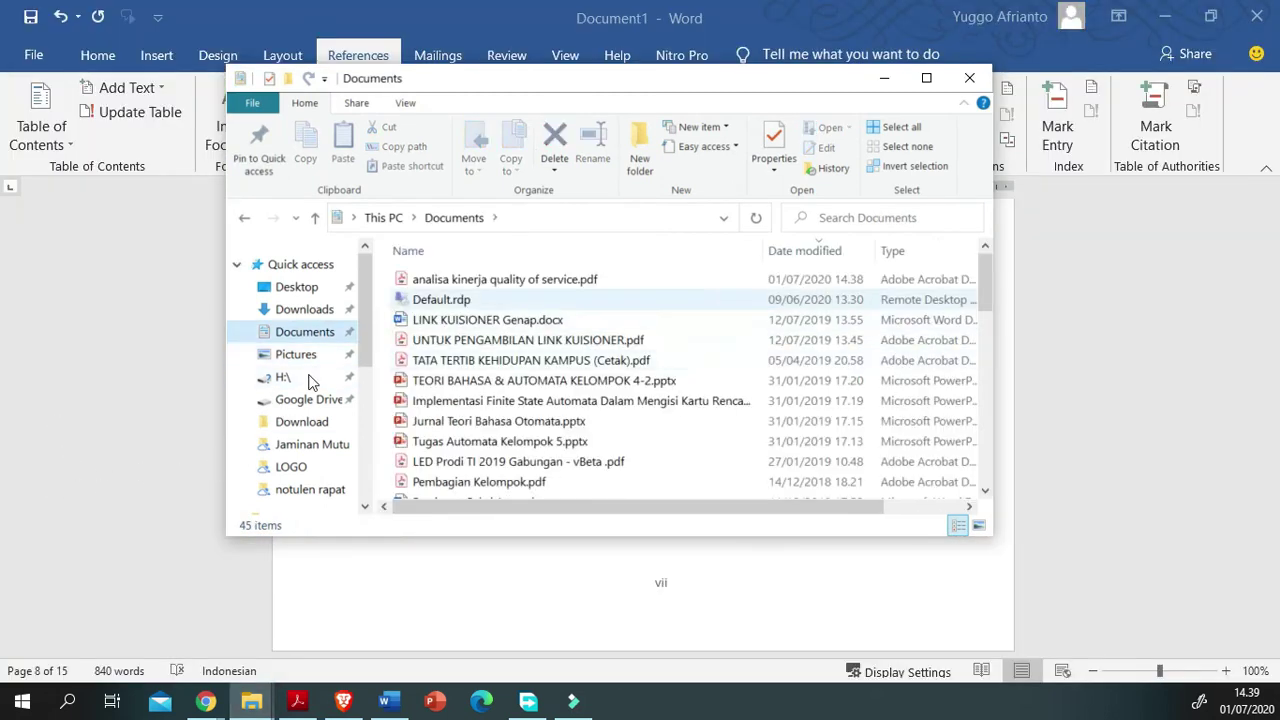
{"action": "double_click", "coordinate": [500, 279]}
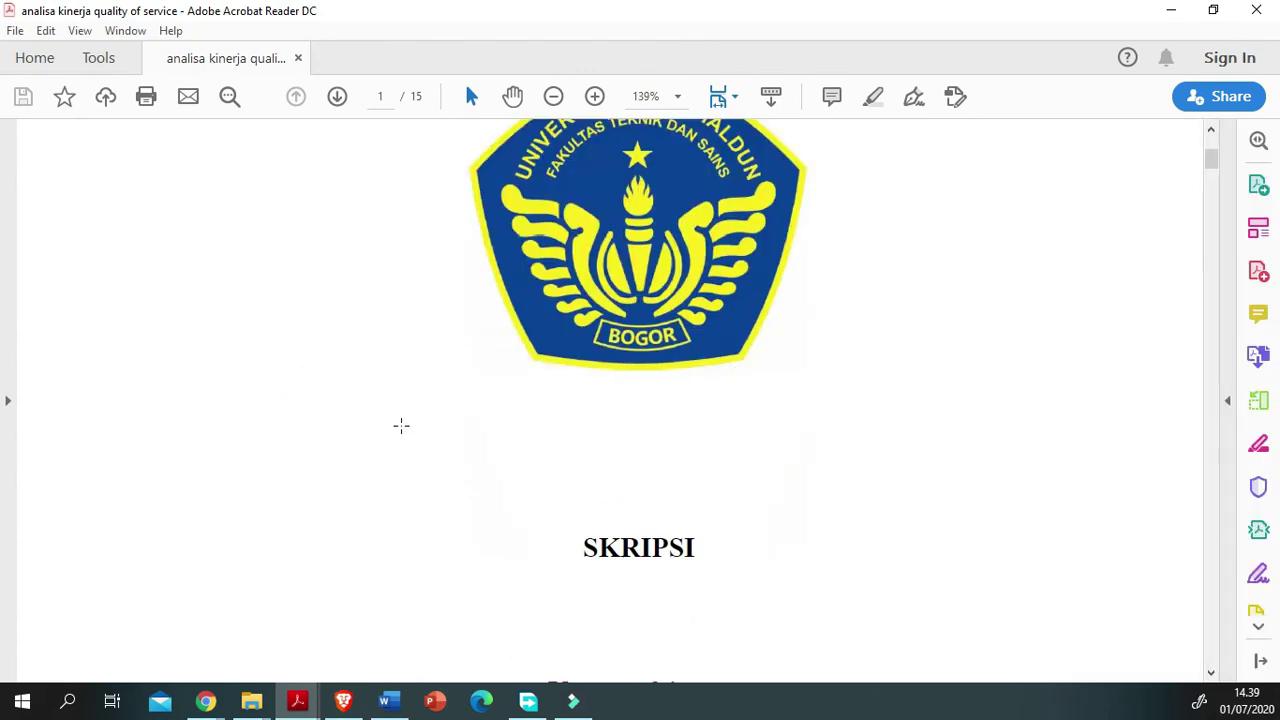
Step: Scroll through the exported PDF from the cover to BAB II on page 11 to verify it
{"action": "scroll", "coordinate": [401, 425], "scroll_direction": "down", "scroll_amount": 15}
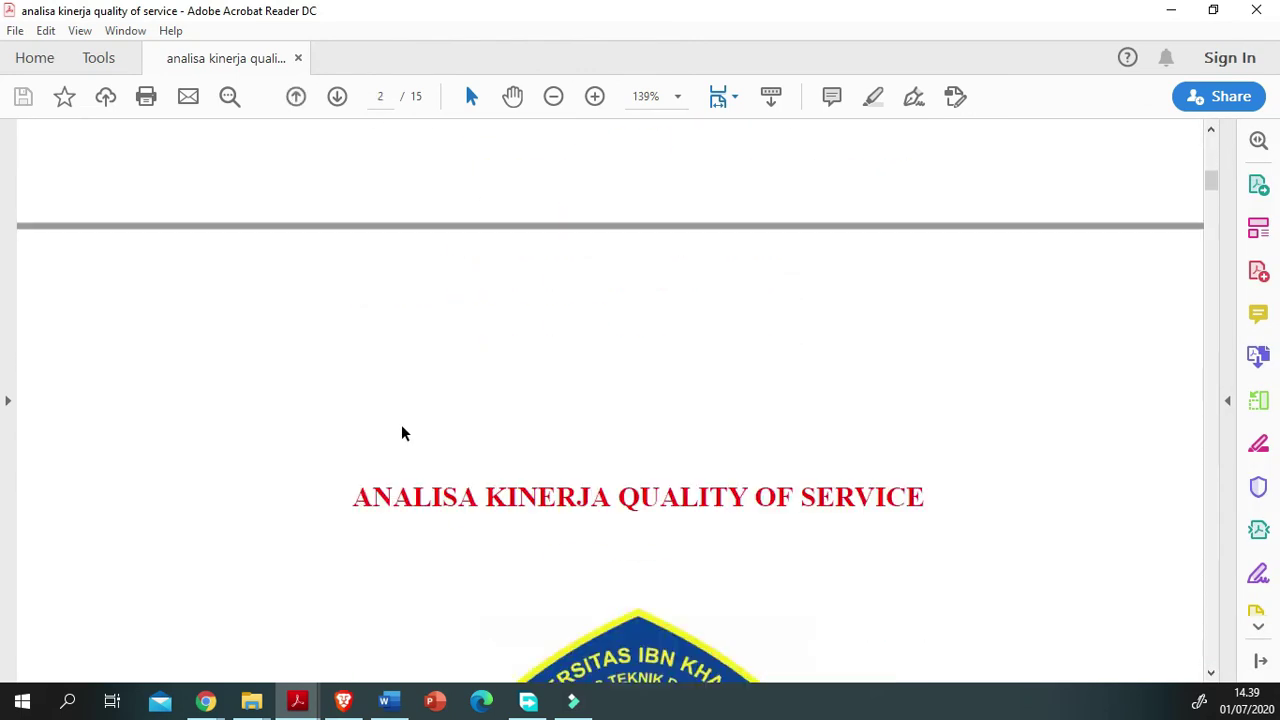
{"action": "scroll", "coordinate": [401, 430], "scroll_direction": "down", "scroll_amount": 10}
{"action": "scroll", "coordinate": [401, 425], "scroll_direction": "down", "scroll_amount": 12}
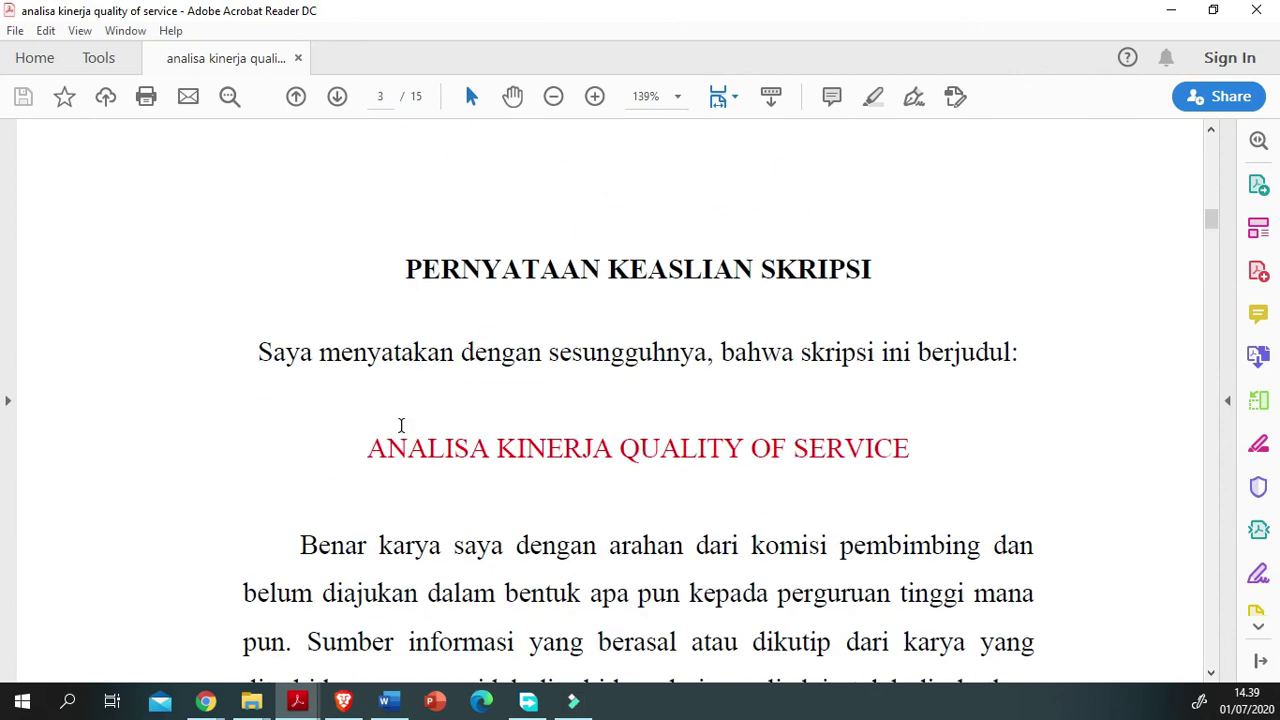
{"action": "scroll", "coordinate": [401, 425], "scroll_direction": "down", "scroll_amount": 10}
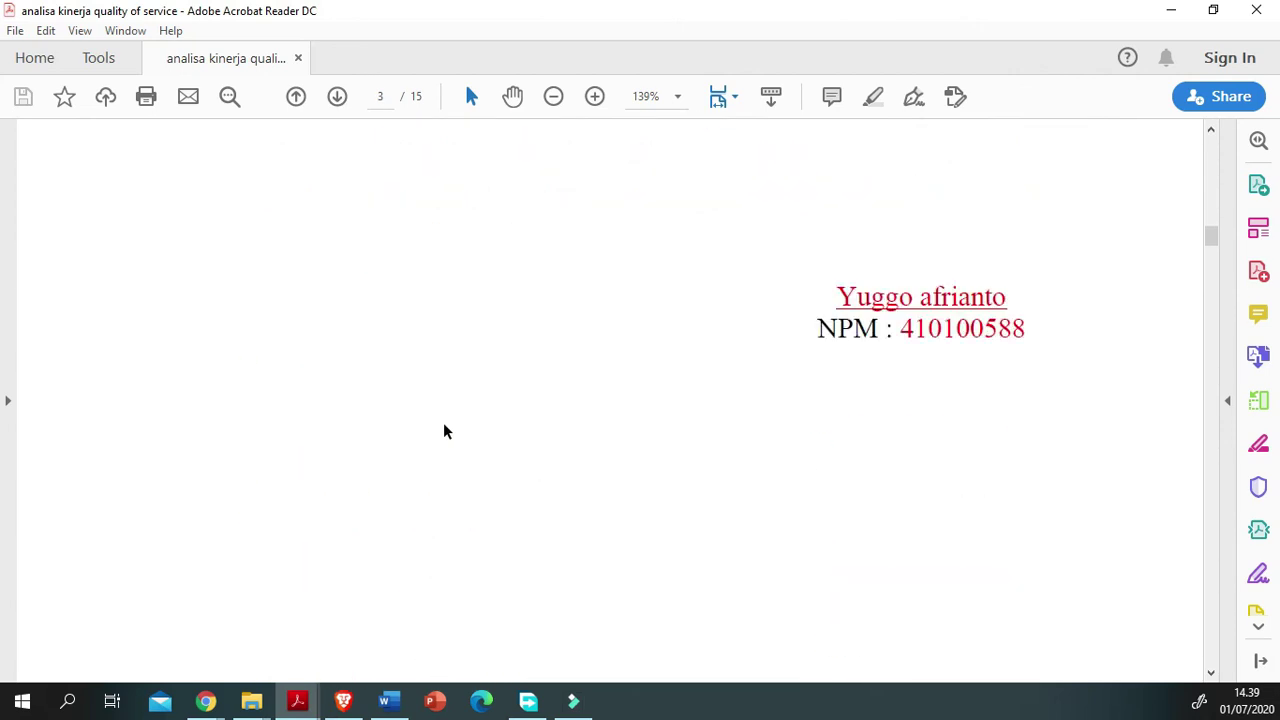
{"action": "scroll", "coordinate": [443, 422], "scroll_direction": "down", "scroll_amount": 10}
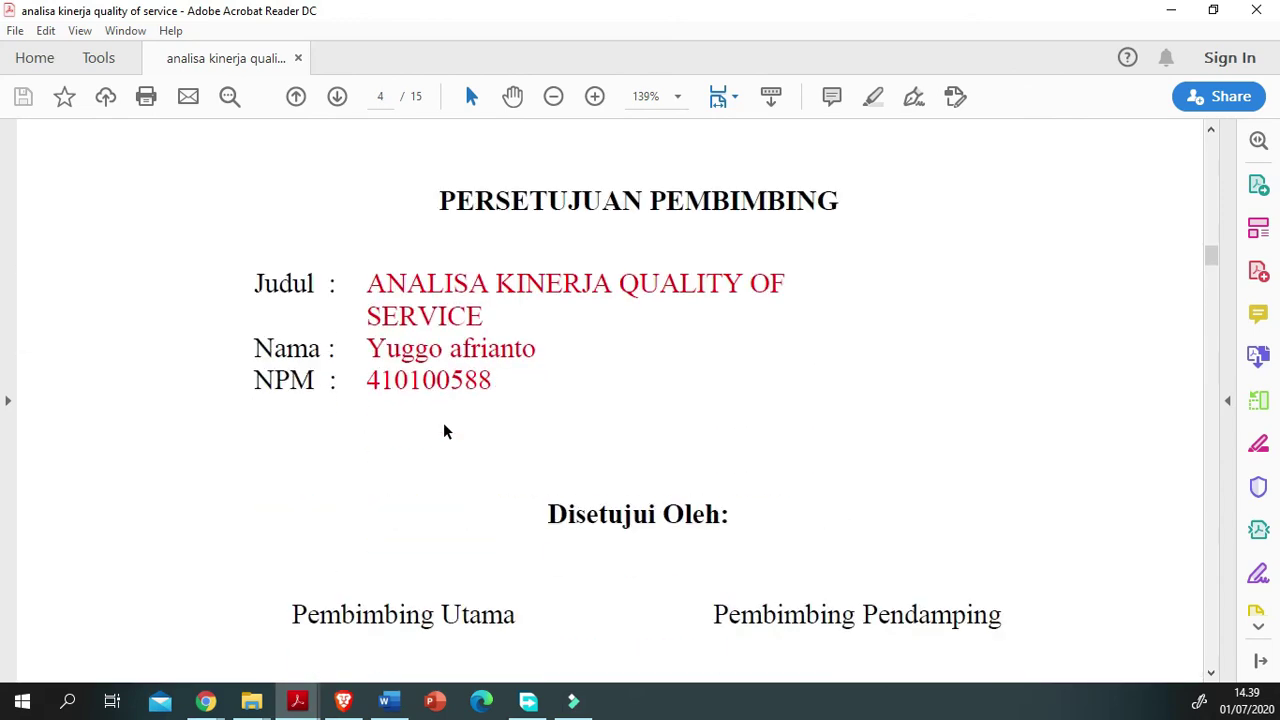
{"action": "scroll", "coordinate": [443, 424], "scroll_direction": "down", "scroll_amount": 5}
{"action": "left_click_drag", "start_coordinate": [1211, 273], "coordinate": [1259, 576]}
{"action": "scroll", "coordinate": [612, 370], "scroll_direction": "down", "scroll_amount": 10}
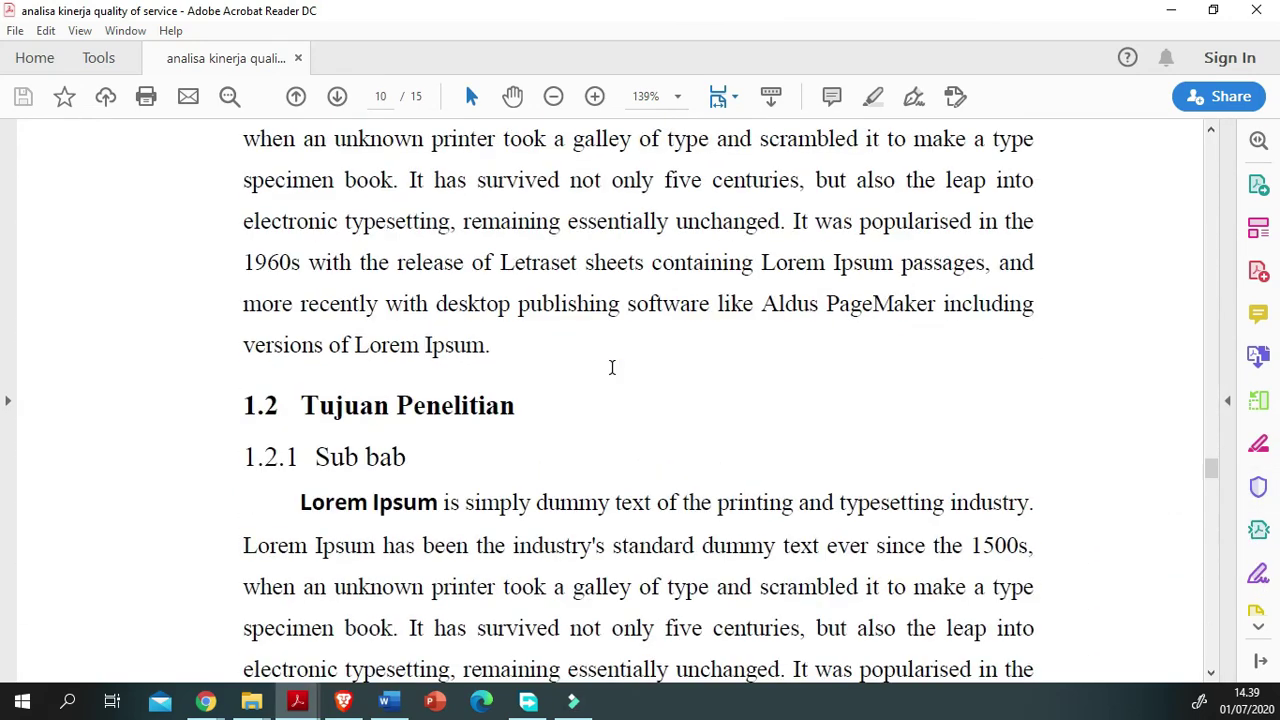
{"action": "scroll", "coordinate": [418, 428], "scroll_direction": "up", "scroll_amount": 5}
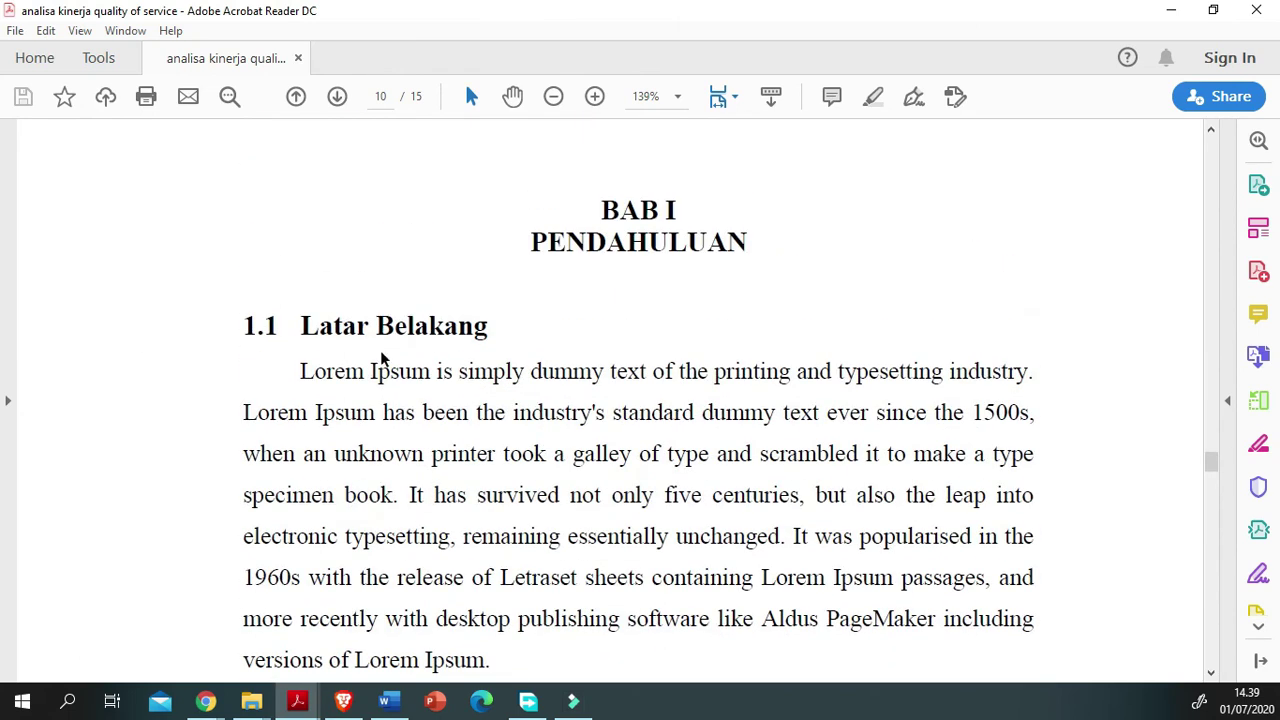
{"action": "scroll", "coordinate": [206, 475], "scroll_direction": "down", "scroll_amount": 5}
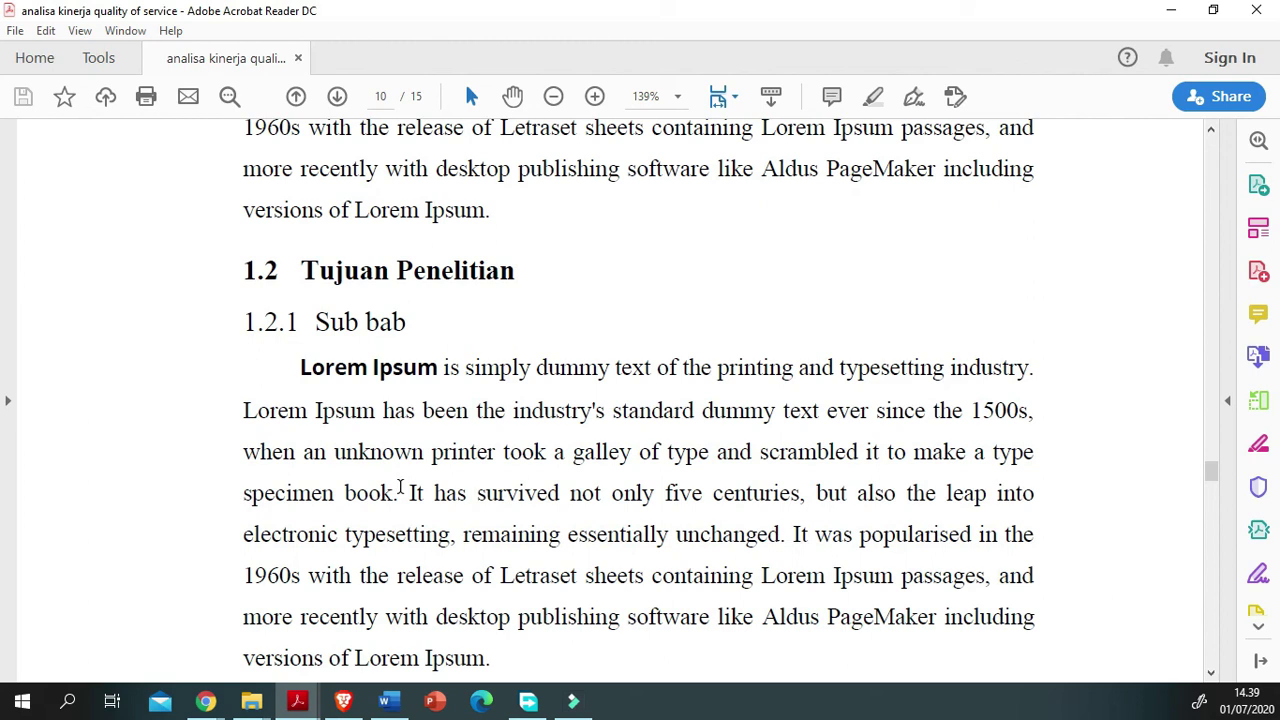
{"action": "scroll", "coordinate": [400, 487], "scroll_direction": "down", "scroll_amount": 6}
{"action": "scroll", "coordinate": [400, 485], "scroll_direction": "up", "scroll_amount": 4}
{"action": "scroll", "coordinate": [390, 492], "scroll_direction": "up", "scroll_amount": 3}
{"action": "scroll", "coordinate": [362, 534], "scroll_direction": "down", "scroll_amount": 15}
{"action": "scroll", "coordinate": [364, 538], "scroll_direction": "down", "scroll_amount": 5}
{"action": "scroll", "coordinate": [363, 535], "scroll_direction": "up", "scroll_amount": 5}
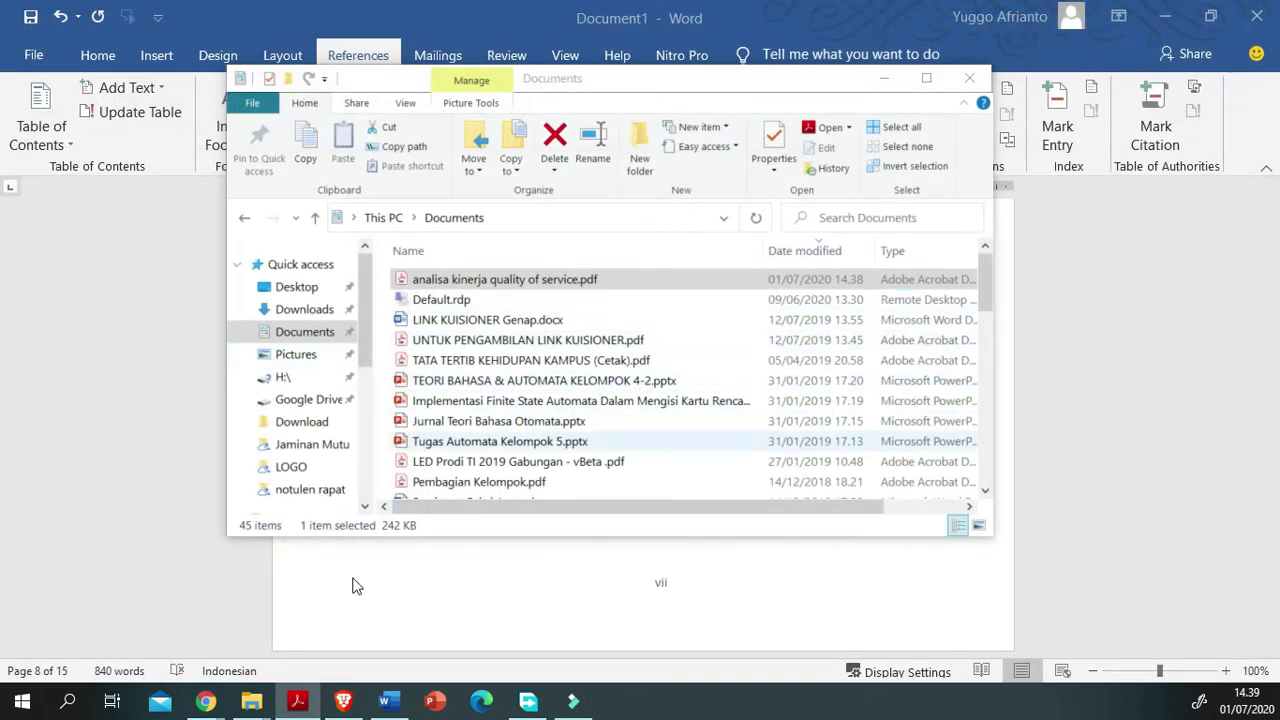
Step: Bring the Word thesis back to the front and scroll up through its pages to the top
{"action": "left_click", "coordinate": [385, 702]}
{"action": "scroll", "coordinate": [546, 560], "scroll_direction": "up", "scroll_amount": 6}
{"action": "scroll", "coordinate": [420, 551], "scroll_direction": "up", "scroll_amount": 15}
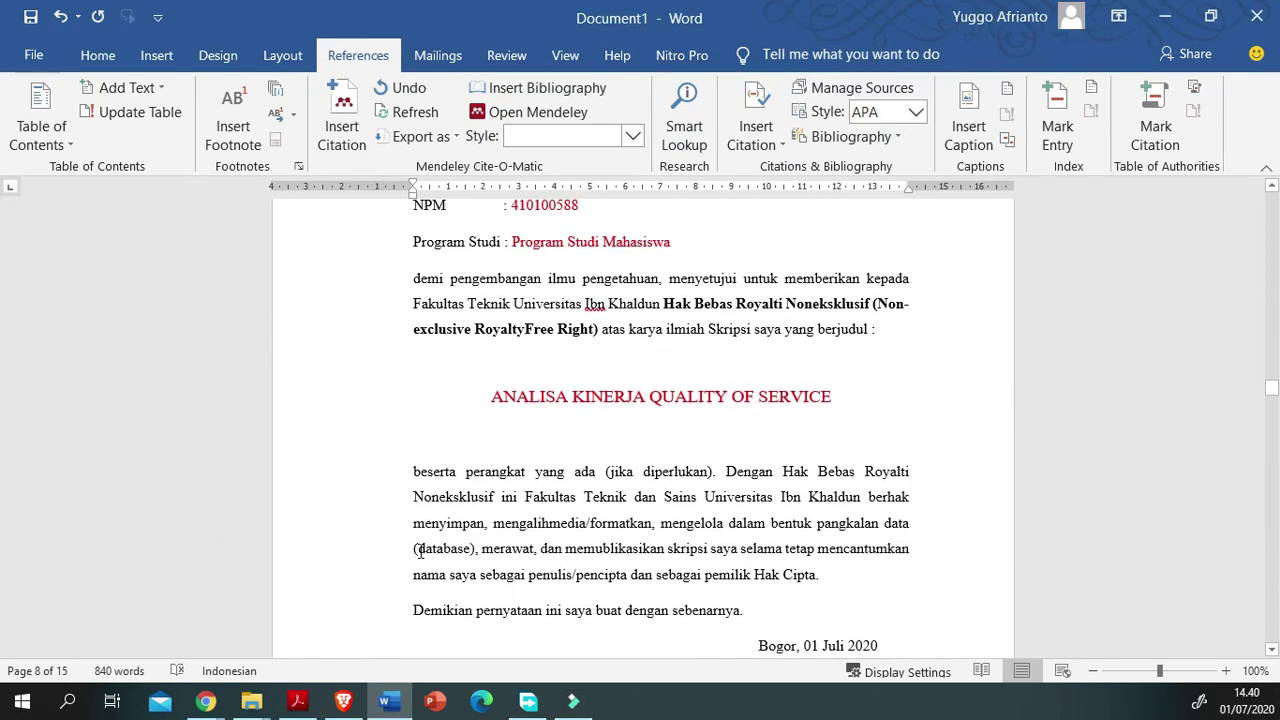
{"action": "scroll", "coordinate": [420, 551], "scroll_direction": "up", "scroll_amount": 15}
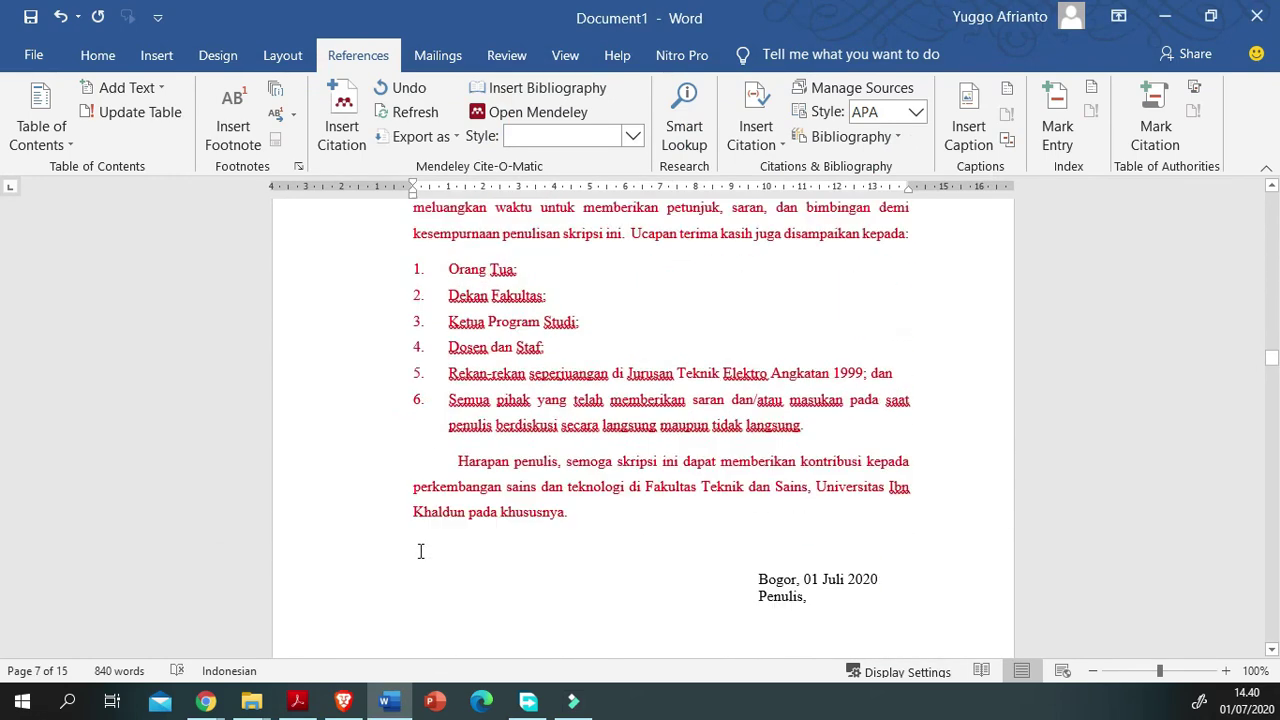
{"action": "scroll", "coordinate": [420, 551], "scroll_direction": "up", "scroll_amount": 15}
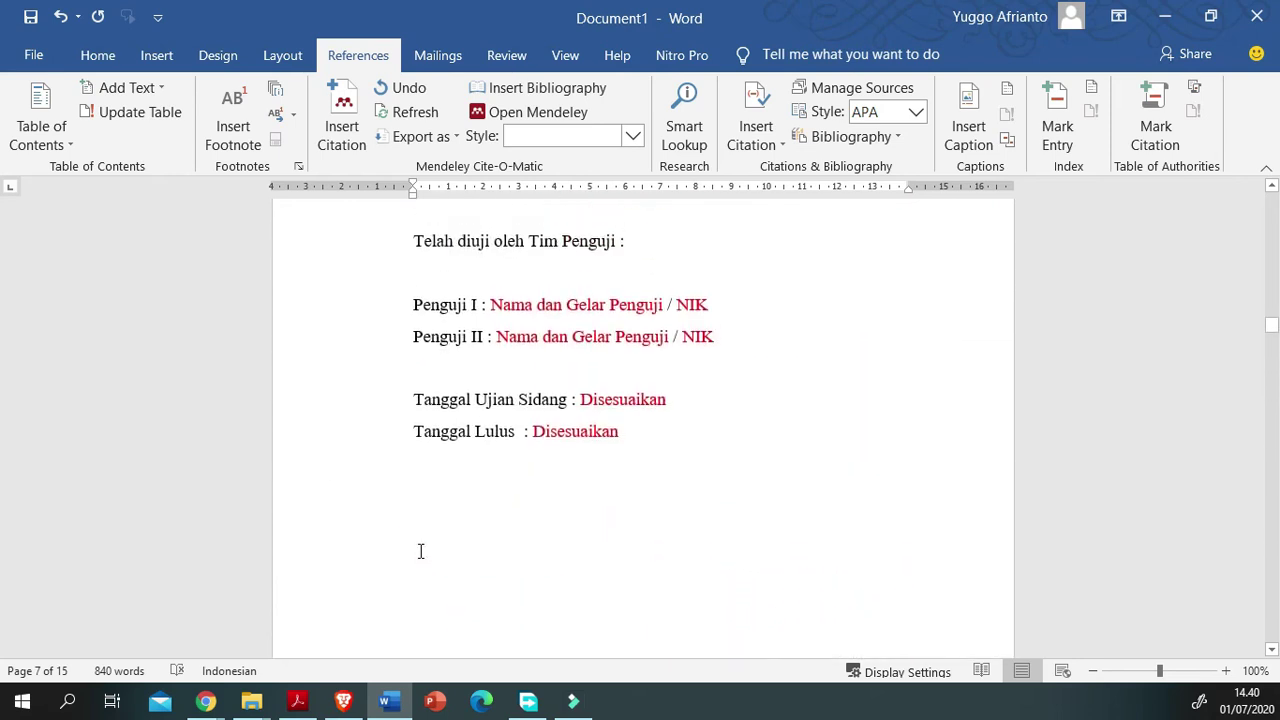
{"action": "scroll", "coordinate": [311, 460], "scroll_direction": "up", "scroll_amount": 5}
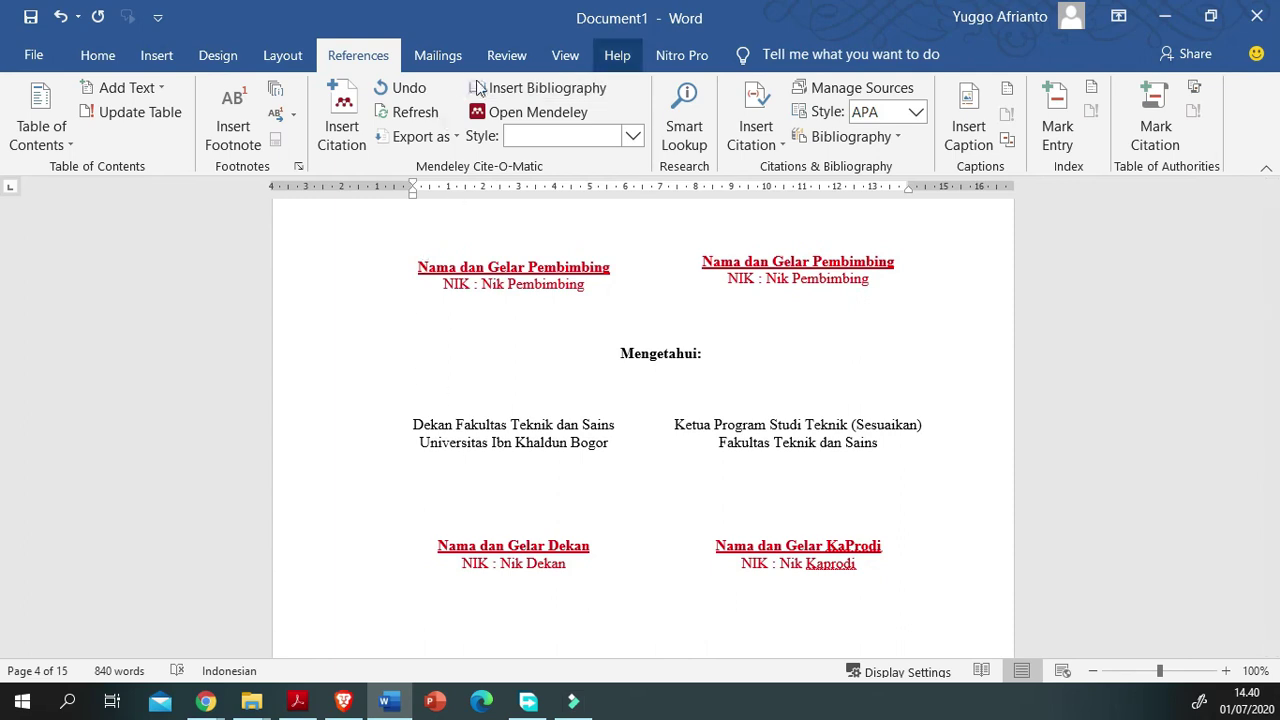
{"action": "scroll", "coordinate": [310, 404], "scroll_direction": "up", "scroll_amount": 15}
{"action": "scroll", "coordinate": [493, 480], "scroll_direction": "up", "scroll_amount": 15}
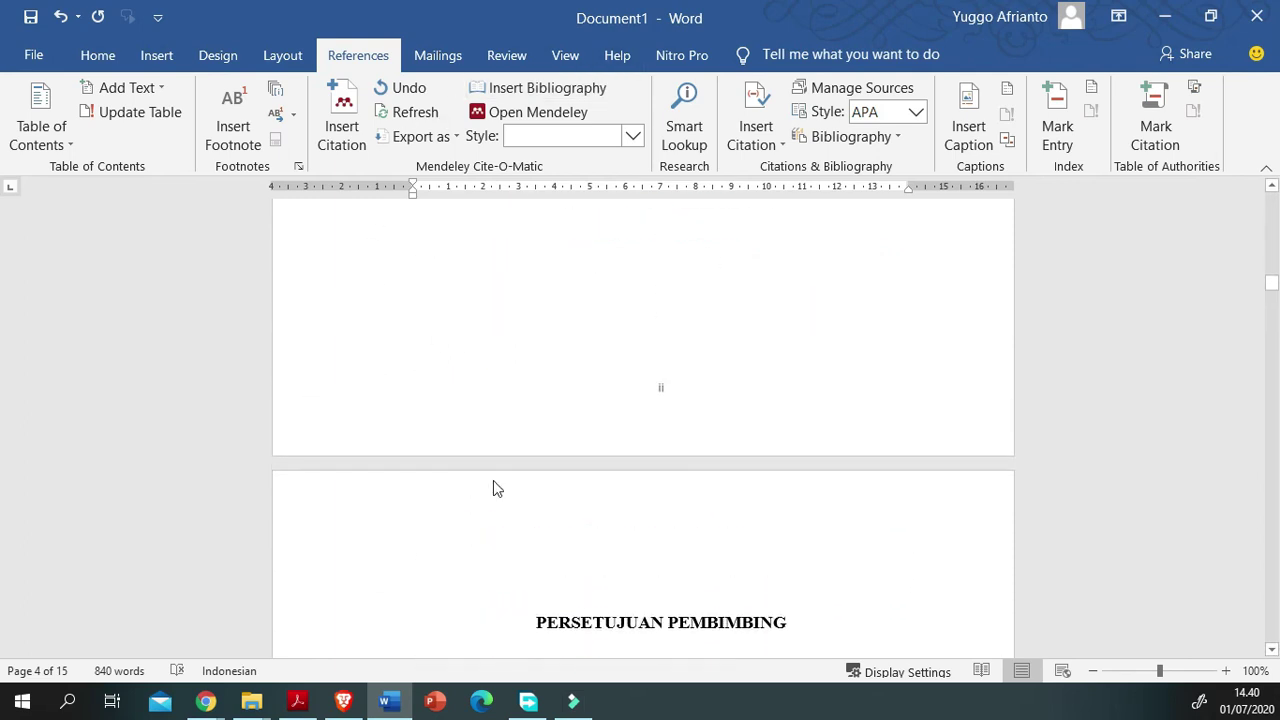
{"action": "scroll", "coordinate": [494, 481], "scroll_direction": "up", "scroll_amount": 10}
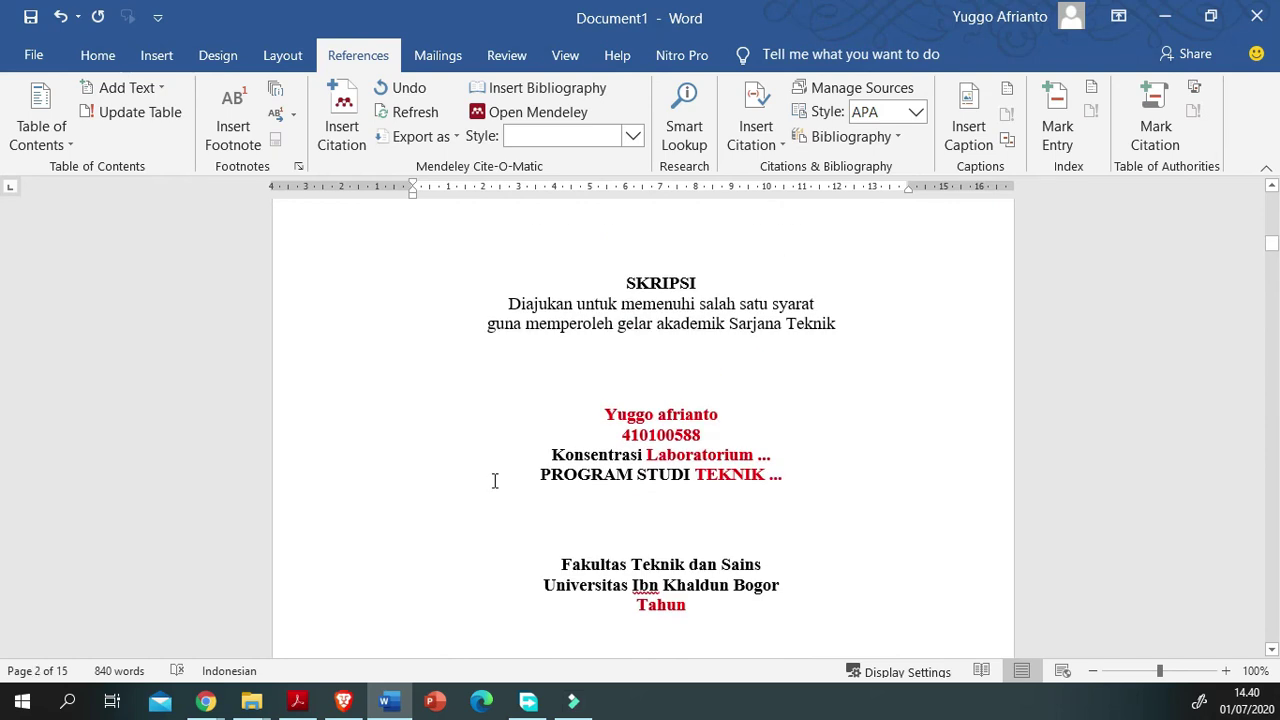
{"action": "scroll", "coordinate": [494, 481], "scroll_direction": "up", "scroll_amount": 3}
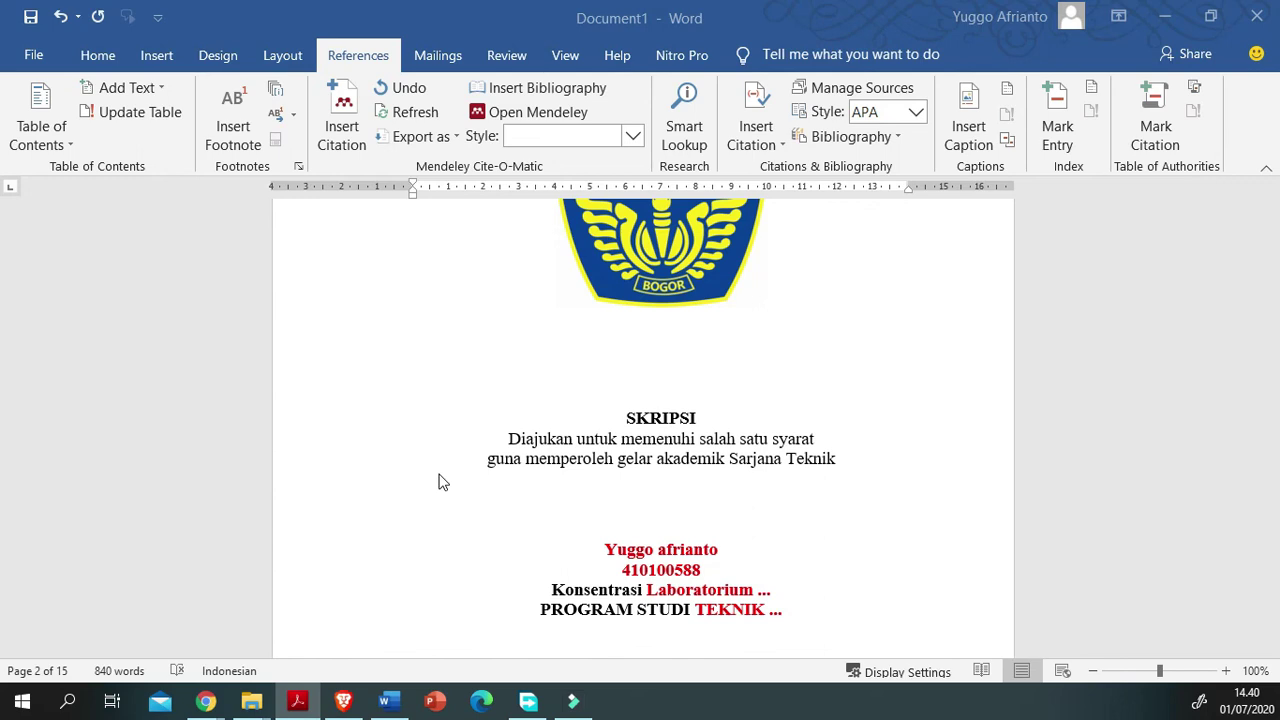
Step: Review the following pages again, then open the File backstage and move toward the saving options
{"action": "scroll", "coordinate": [438, 482], "scroll_direction": "down", "scroll_amount": 7}
{"action": "scroll", "coordinate": [438, 502], "scroll_direction": "down", "scroll_amount": 5}
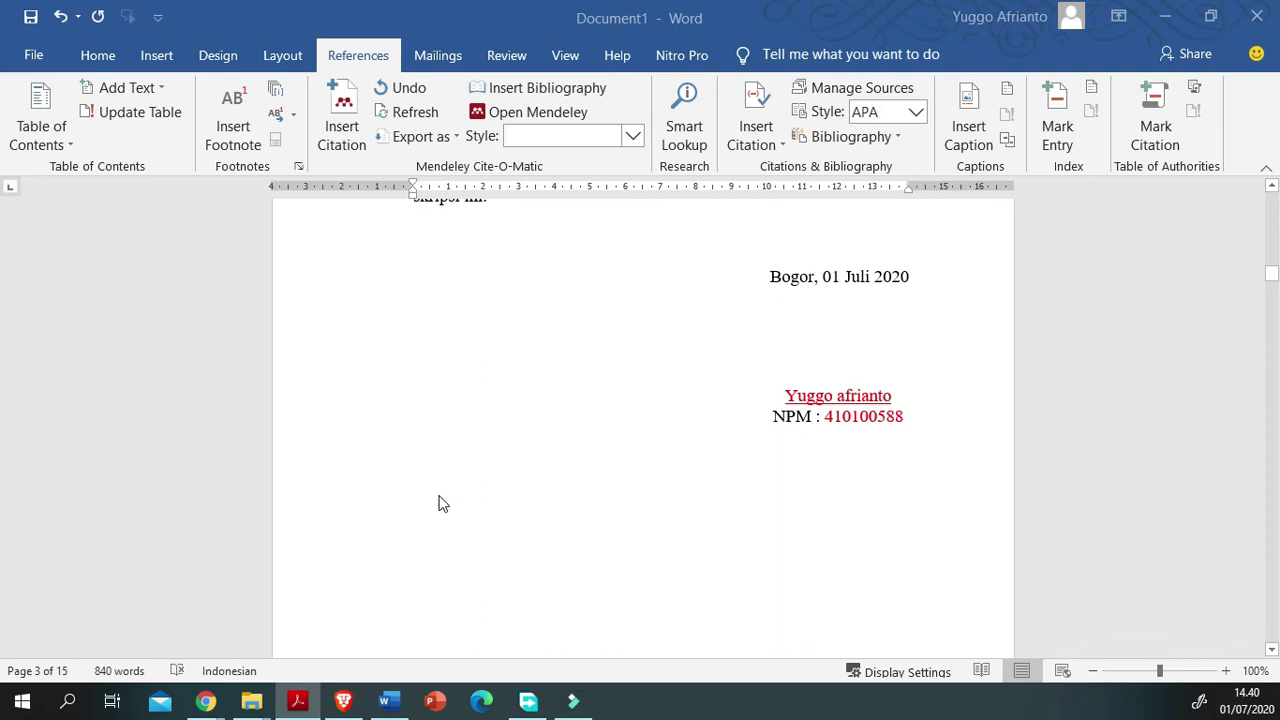
{"action": "scroll", "coordinate": [443, 503], "scroll_direction": "down", "scroll_amount": 5}
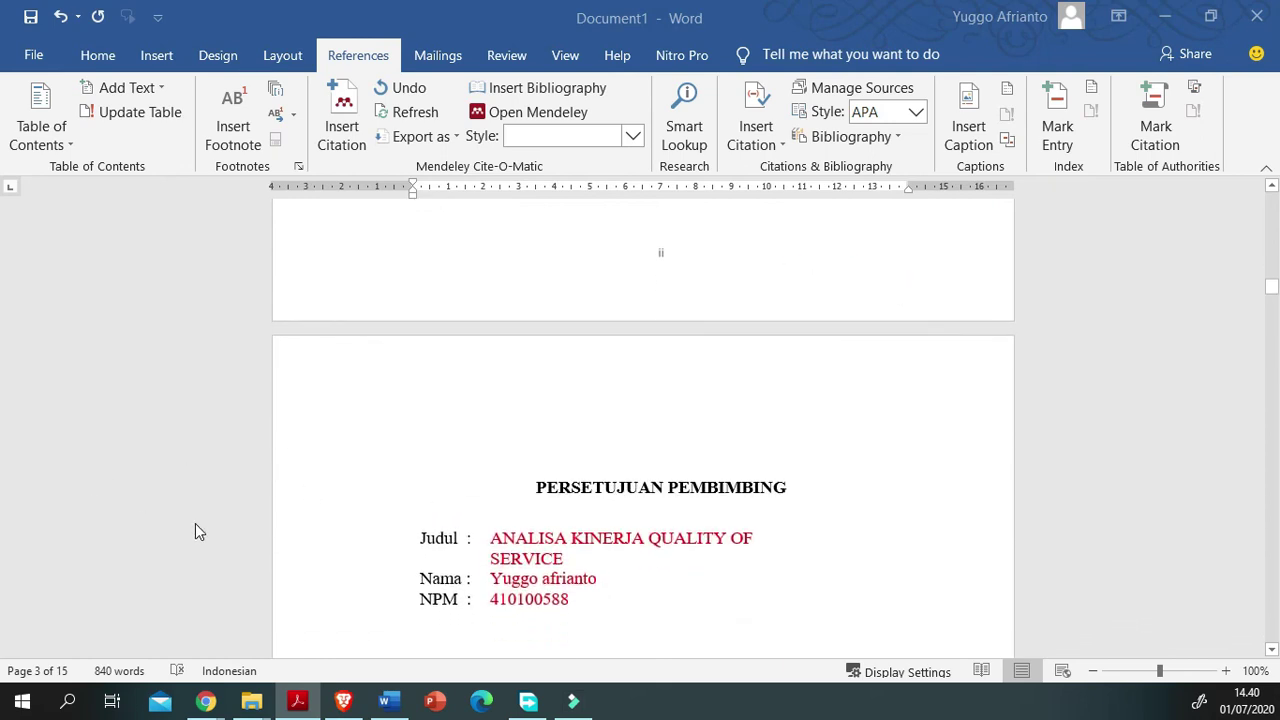
{"action": "scroll", "coordinate": [195, 524], "scroll_direction": "up", "scroll_amount": 5}
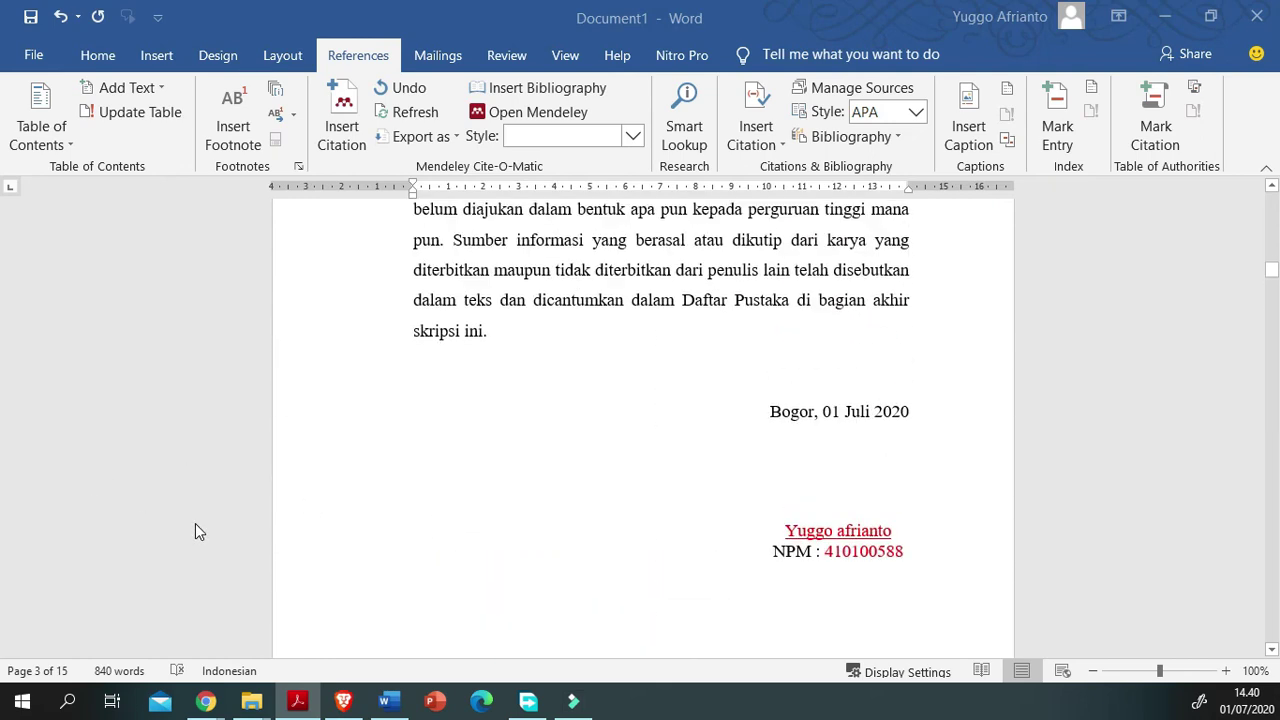
{"action": "scroll", "coordinate": [195, 523], "scroll_direction": "down", "scroll_amount": 1}
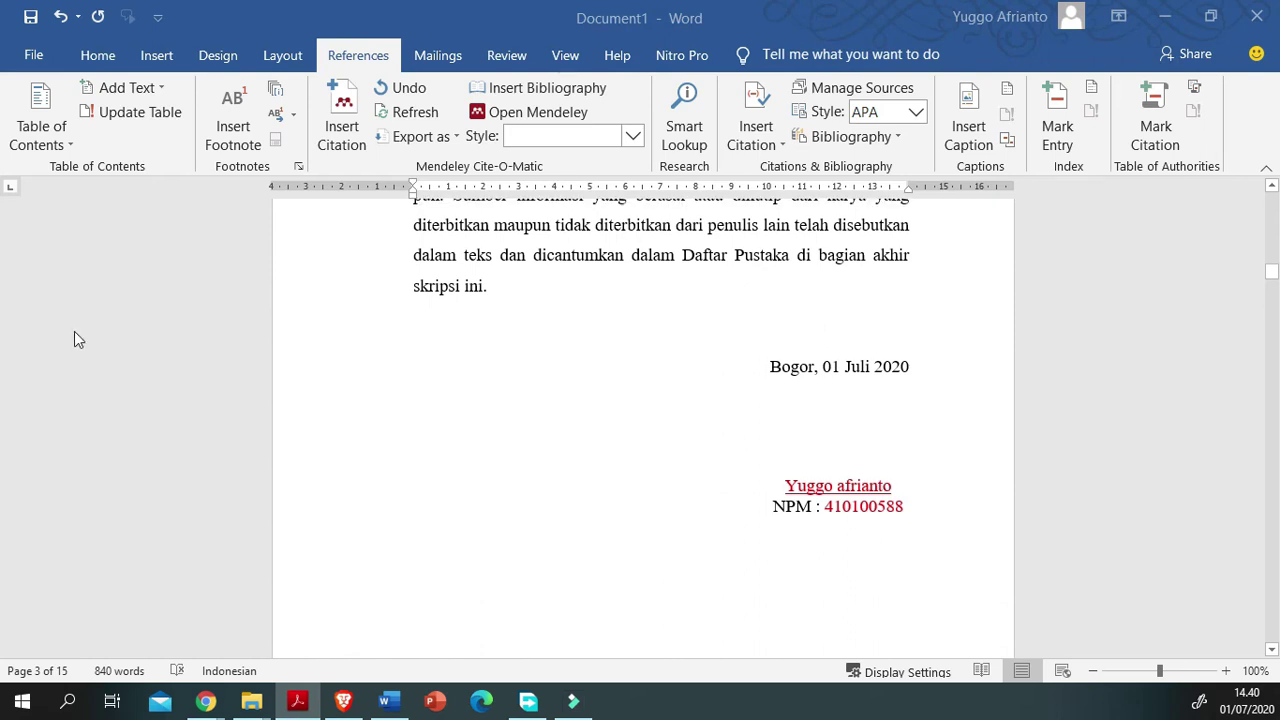
{"action": "scroll", "coordinate": [234, 329], "scroll_direction": "down", "scroll_amount": 10}
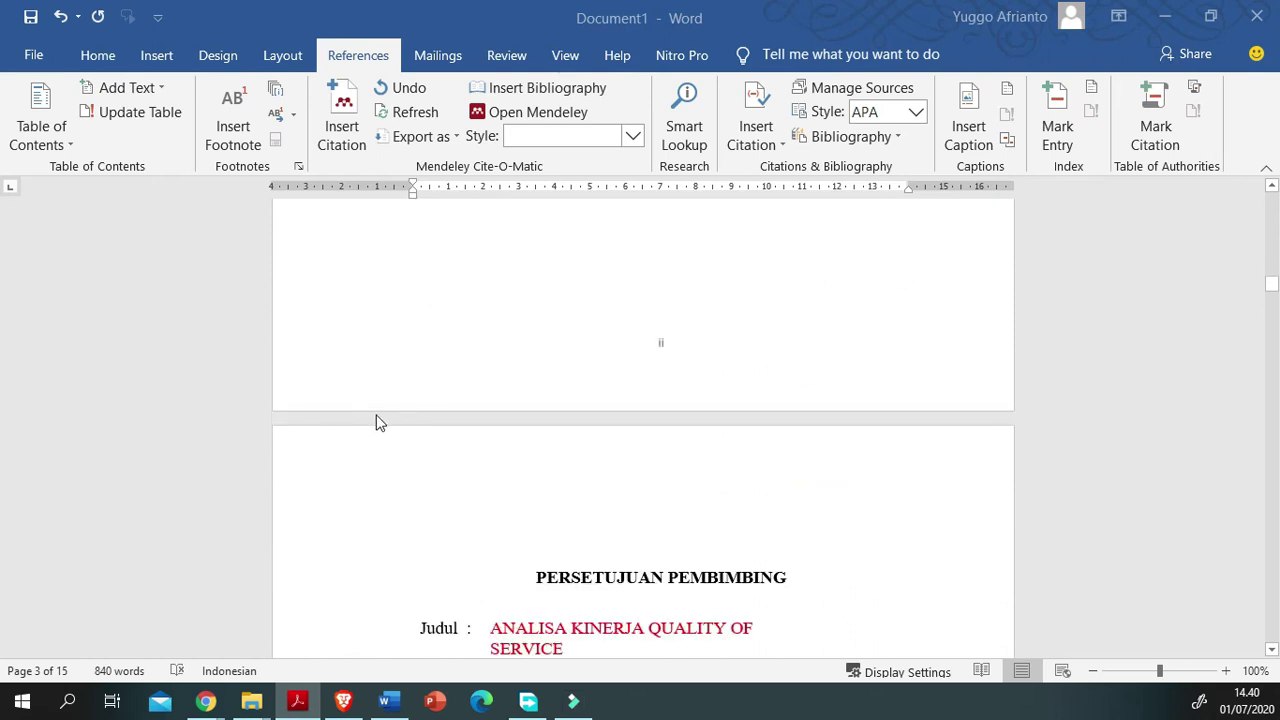
{"action": "scroll", "coordinate": [380, 506], "scroll_direction": "down", "scroll_amount": 12}
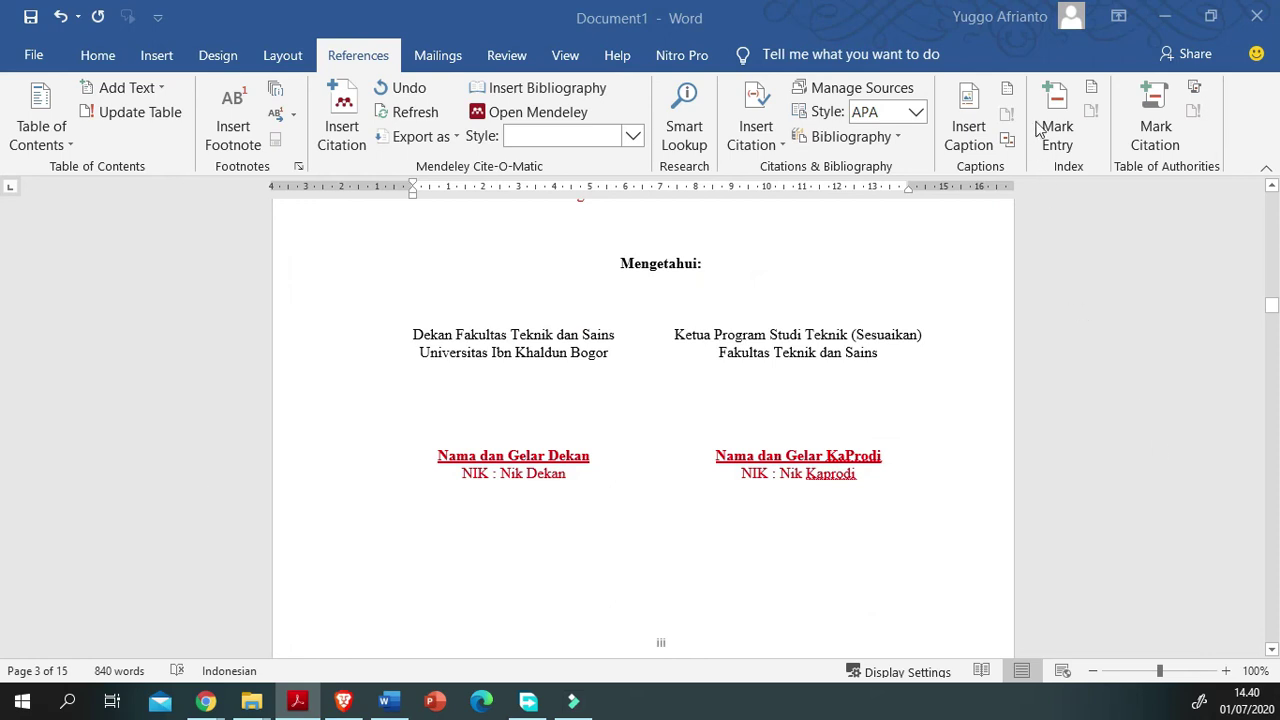
{"action": "key", "text": "alt+f"}
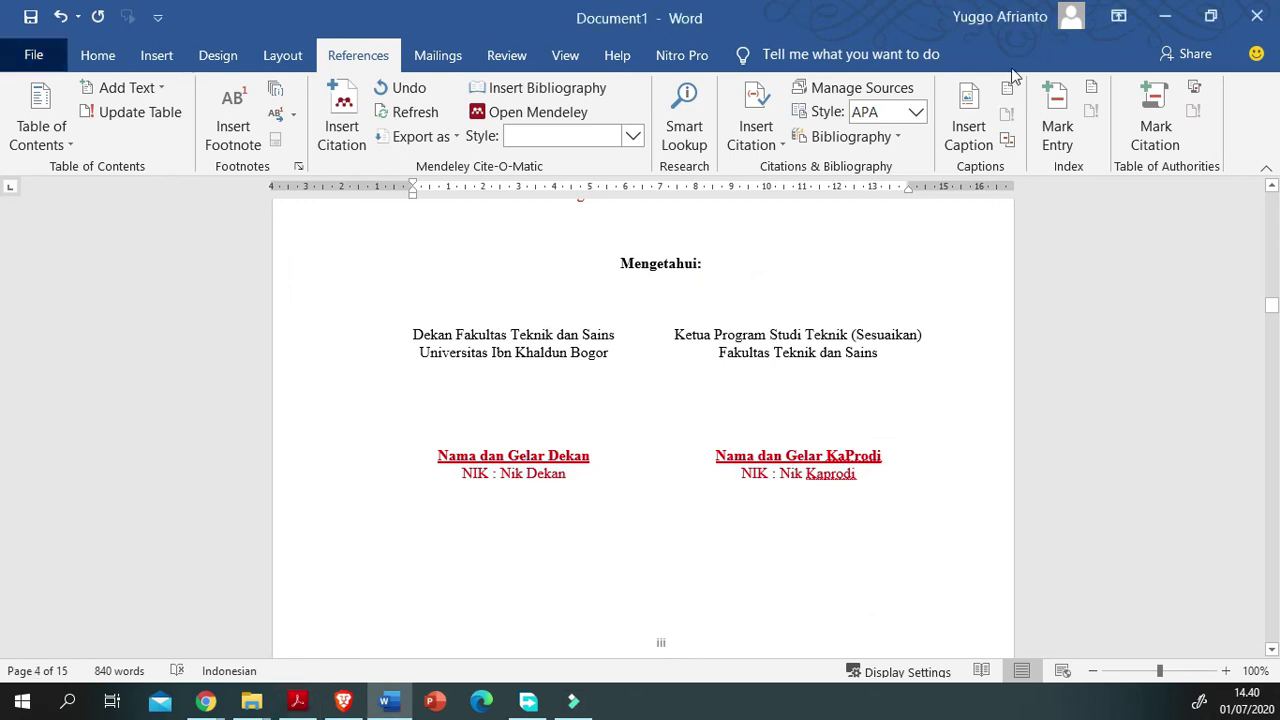
{"action": "key", "text": "Down"}
{"action": "key", "text": "Down"}
{"action": "key", "text": "Down"}
{"action": "key", "text": "Down"}
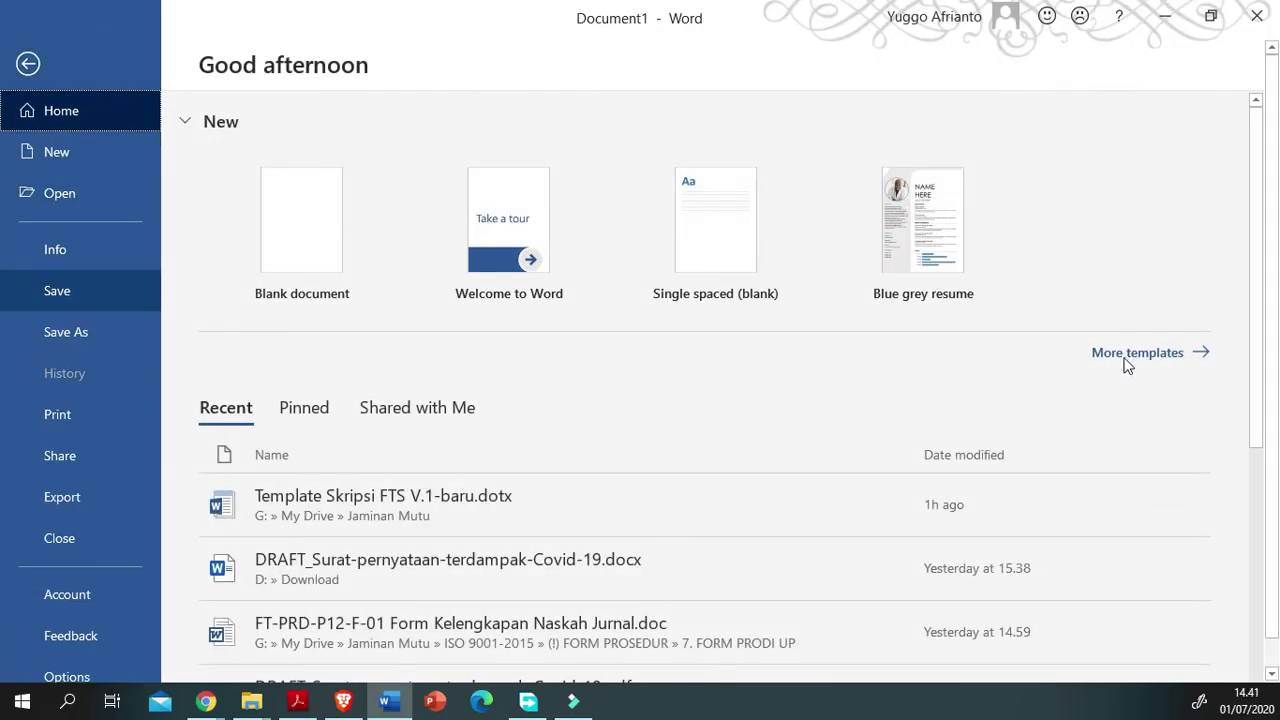
Step: Go to the Save As page and choose the Desktop as the save location
{"action": "key", "text": "Down"}
{"action": "key", "text": "Return"}
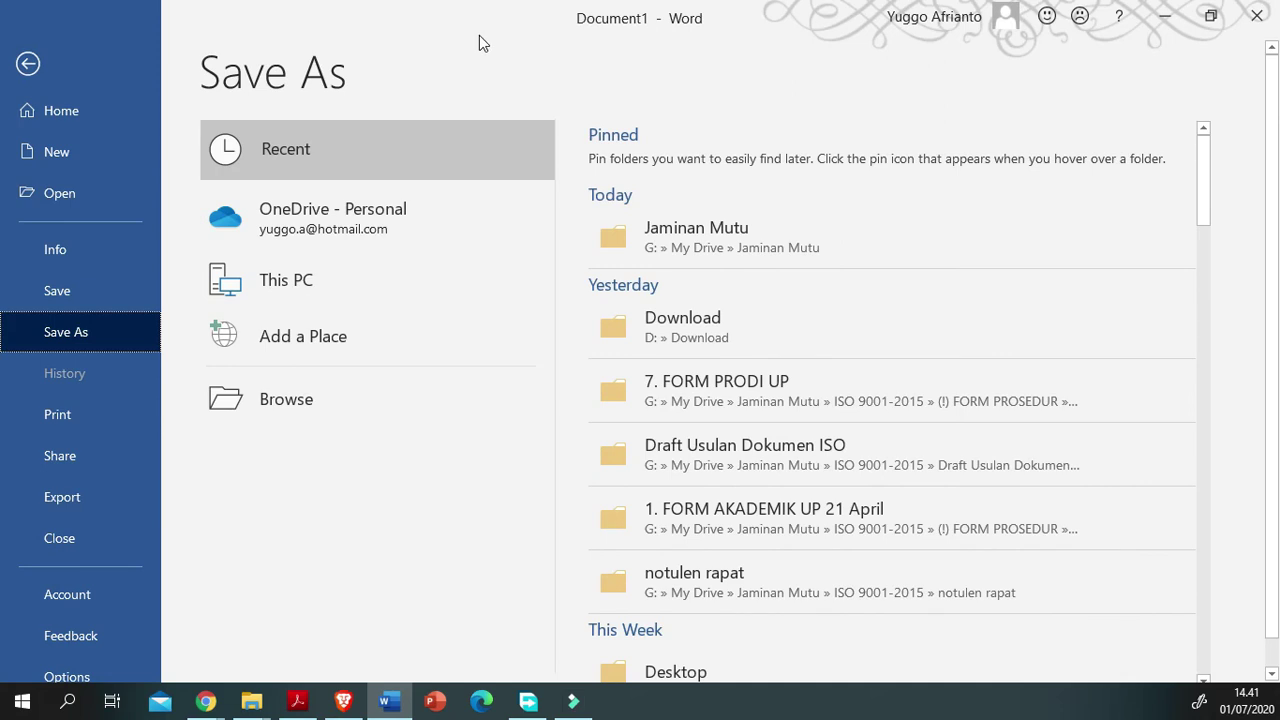
{"action": "scroll", "coordinate": [432, 47], "scroll_direction": "down", "scroll_amount": 1}
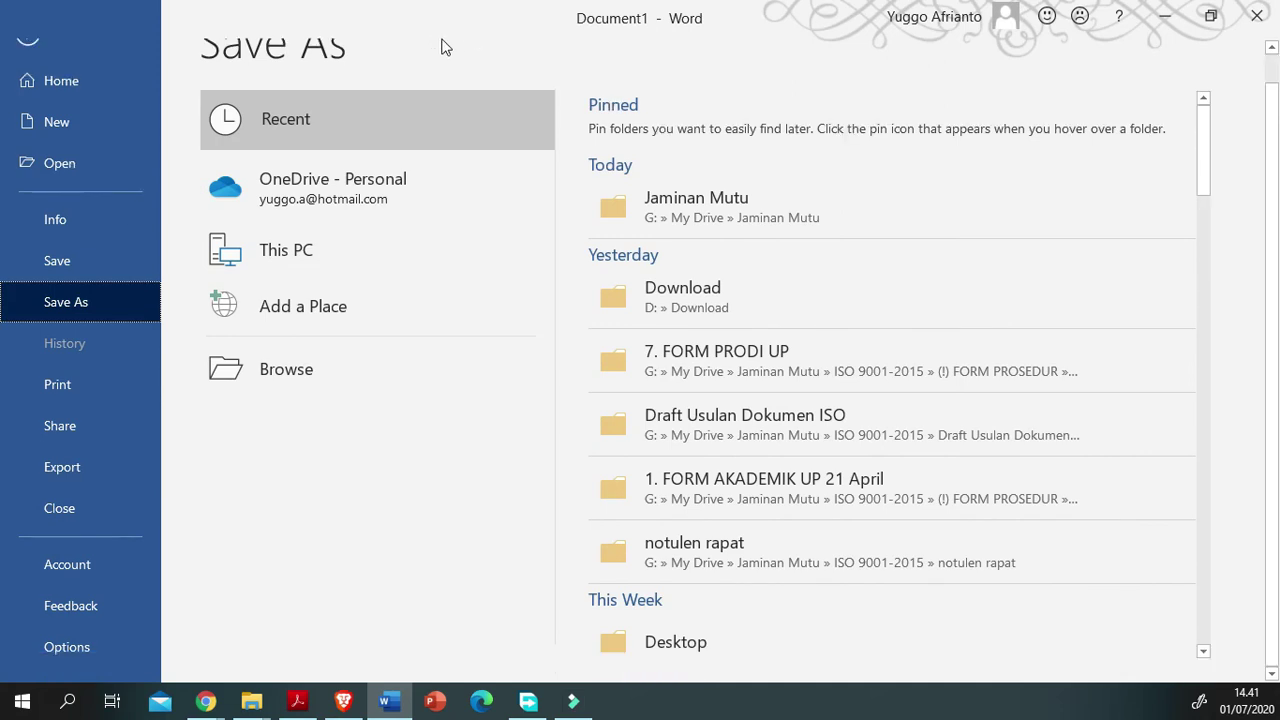
{"action": "left_click", "coordinate": [1211, 627]}
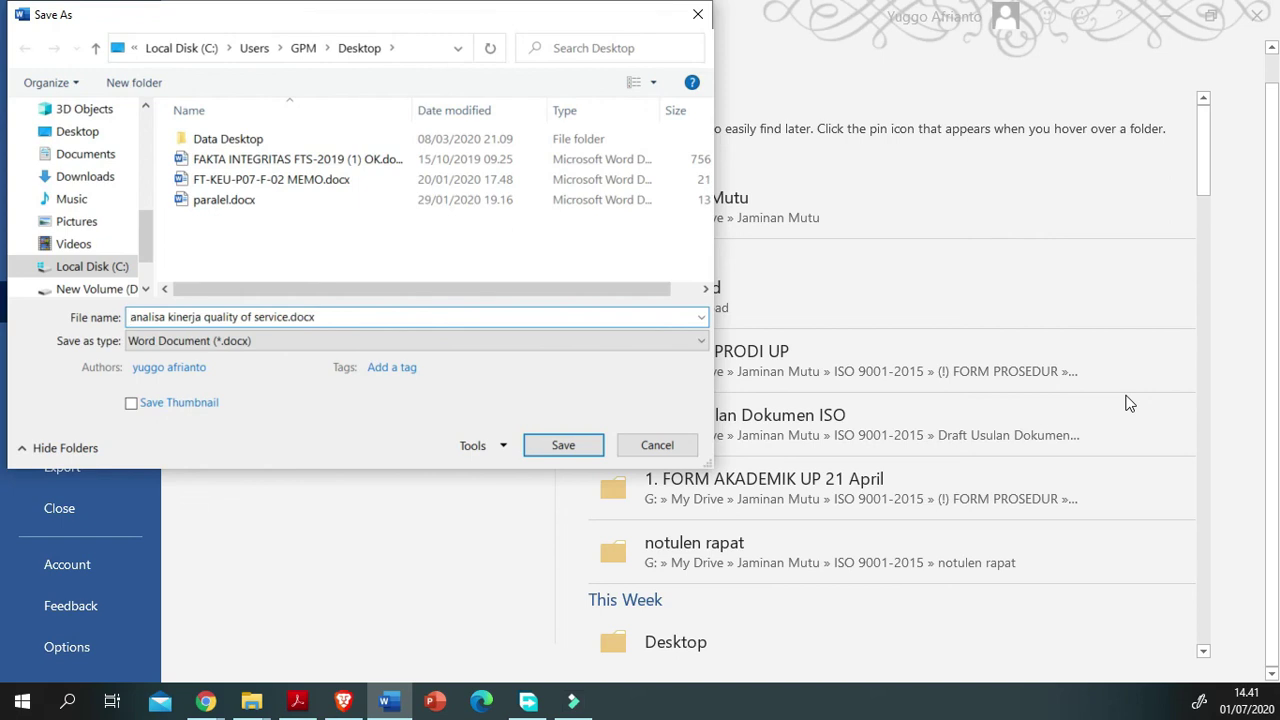
Step: Replace the file name with 'laporan skripsi' and save the document
{"action": "key", "text": "ctrl+shift+Right"}
{"action": "key", "text": "ctrl+shift+Right"}
{"action": "key", "text": "ctrl+shift+Right"}
{"action": "key", "text": "ctrl+shift+Right"}
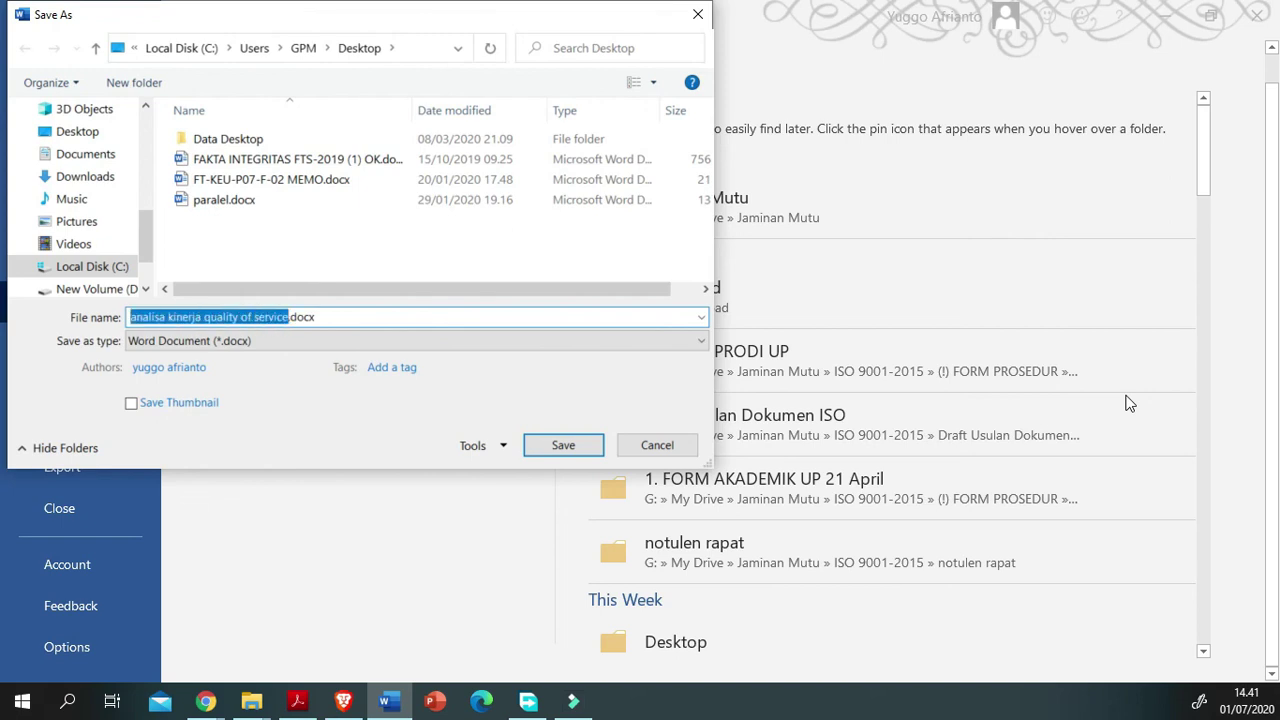
{"action": "type", "text": "laporsa"}
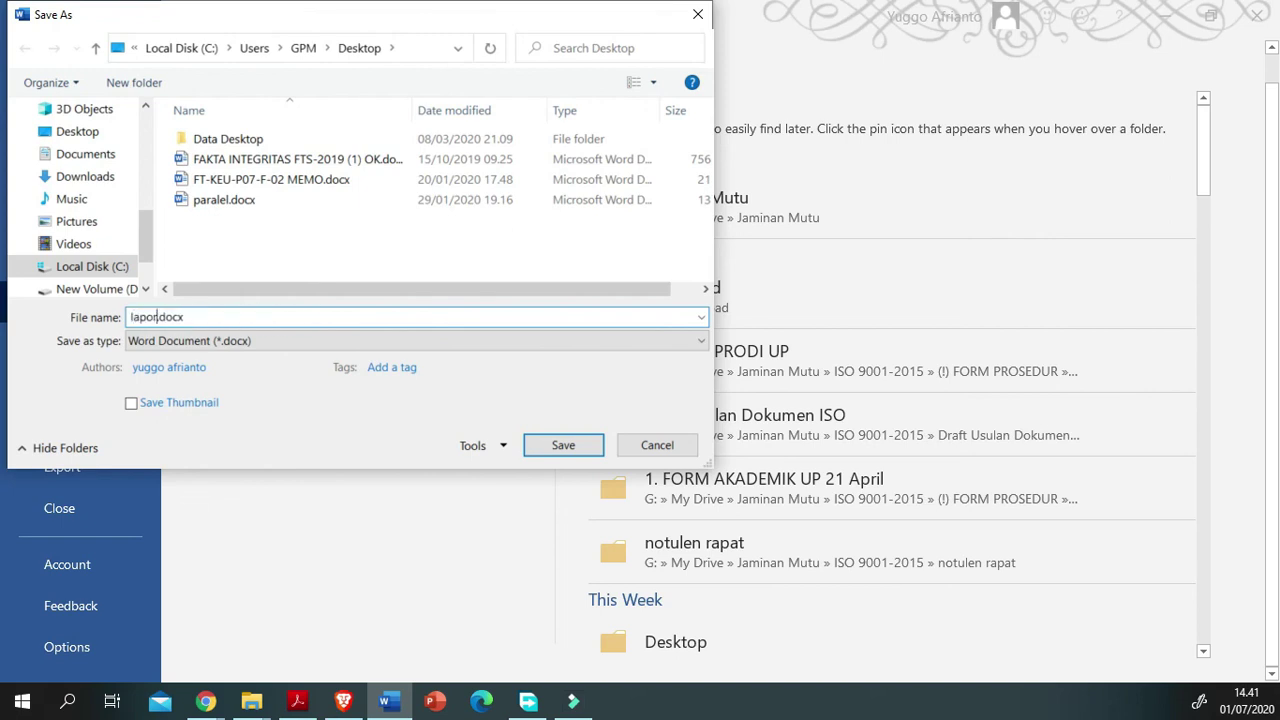
{"action": "key", "text": "BackSpace"}
{"action": "type", "text": "m"}
{"action": "key", "text": "BackSpace"}
{"action": "type", "text": "n skripsi"}
{"action": "key", "text": "Return"}
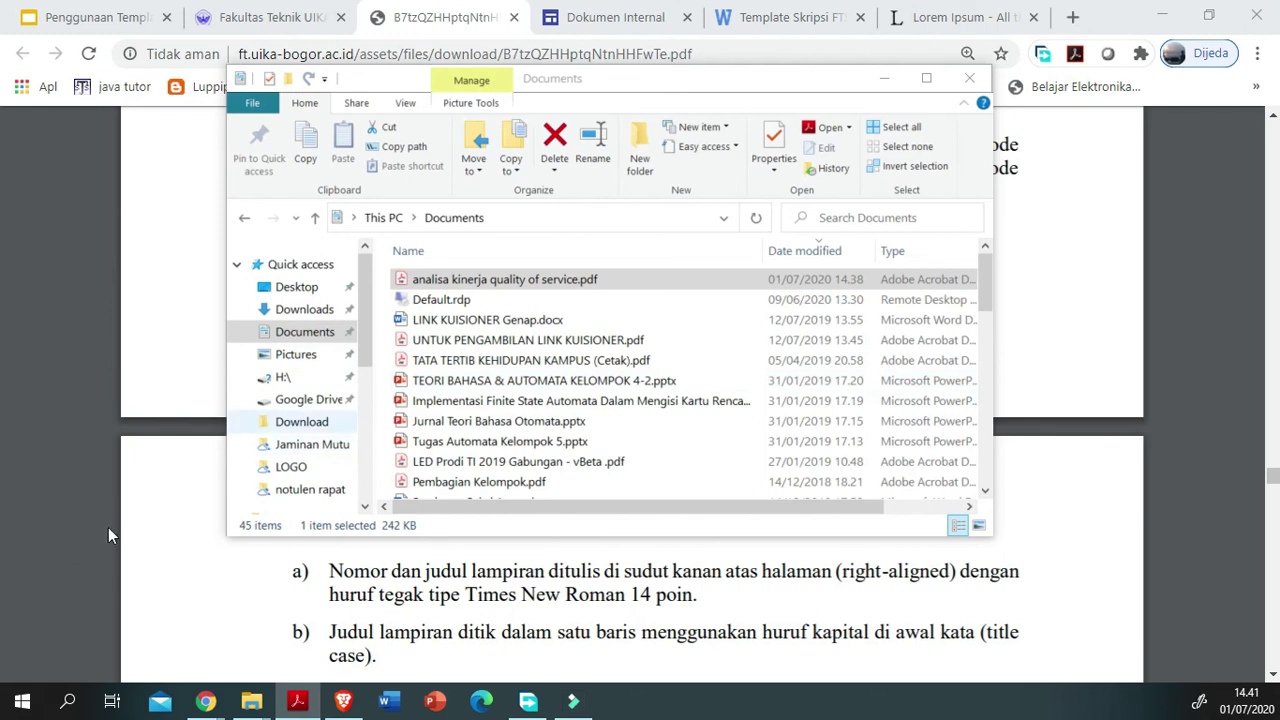
Step: Browse from the Download folder on drive D back to the Desktop and open laporan skripsi.docx
{"action": "left_click", "coordinate": [301, 421]}
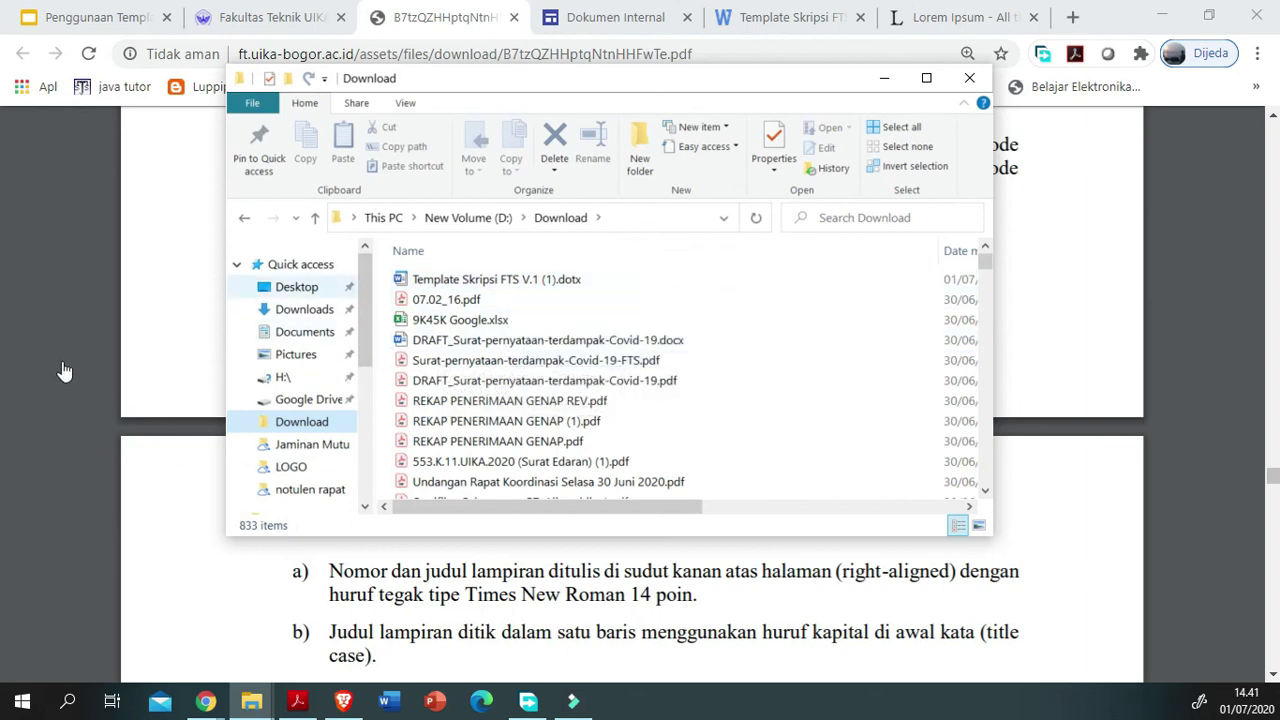
{"action": "key", "text": "alt+Left"}
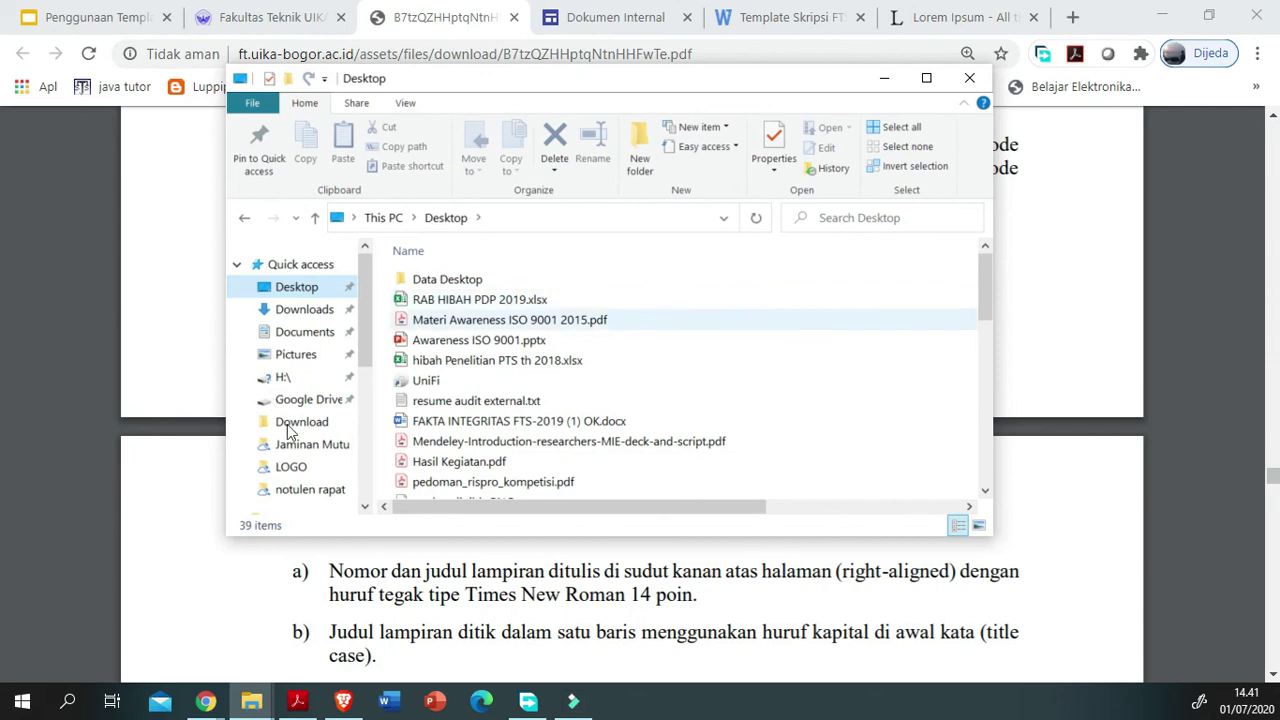
{"action": "scroll", "coordinate": [450, 420], "scroll_direction": "down", "scroll_amount": 3}
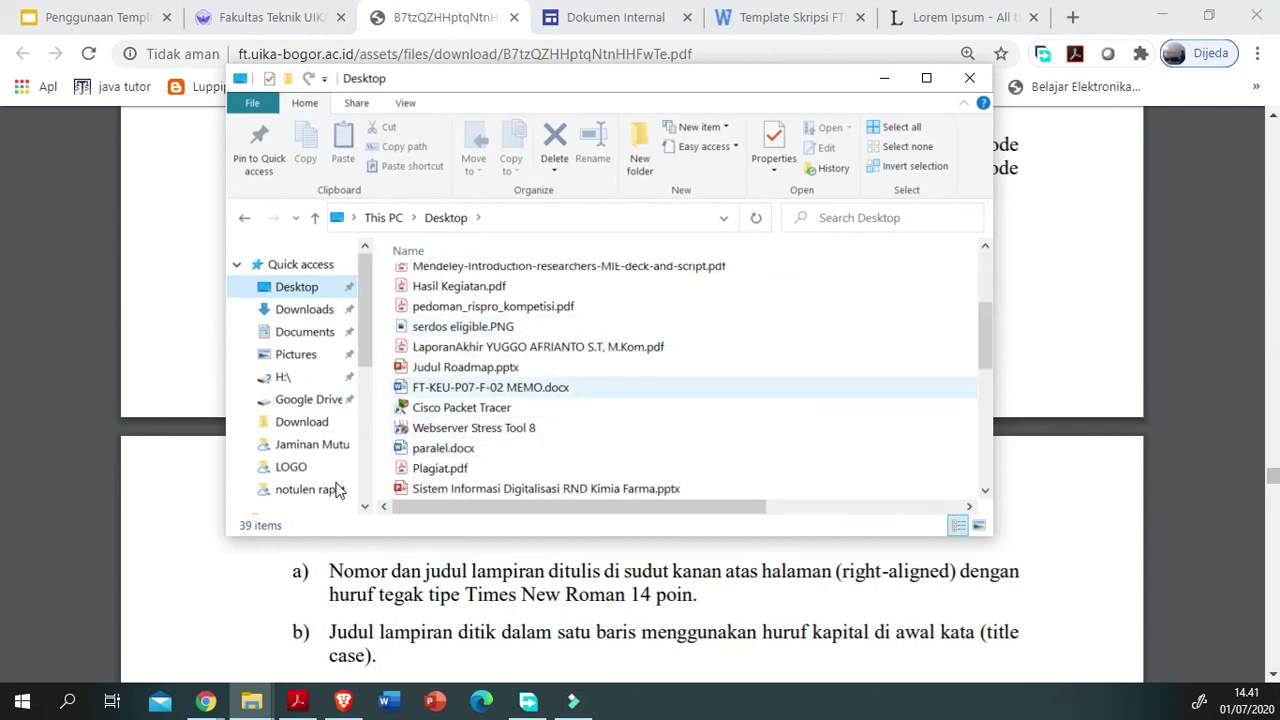
{"action": "scroll", "coordinate": [337, 490], "scroll_direction": "down", "scroll_amount": 3}
{"action": "scroll", "coordinate": [352, 516], "scroll_direction": "up", "scroll_amount": 1}
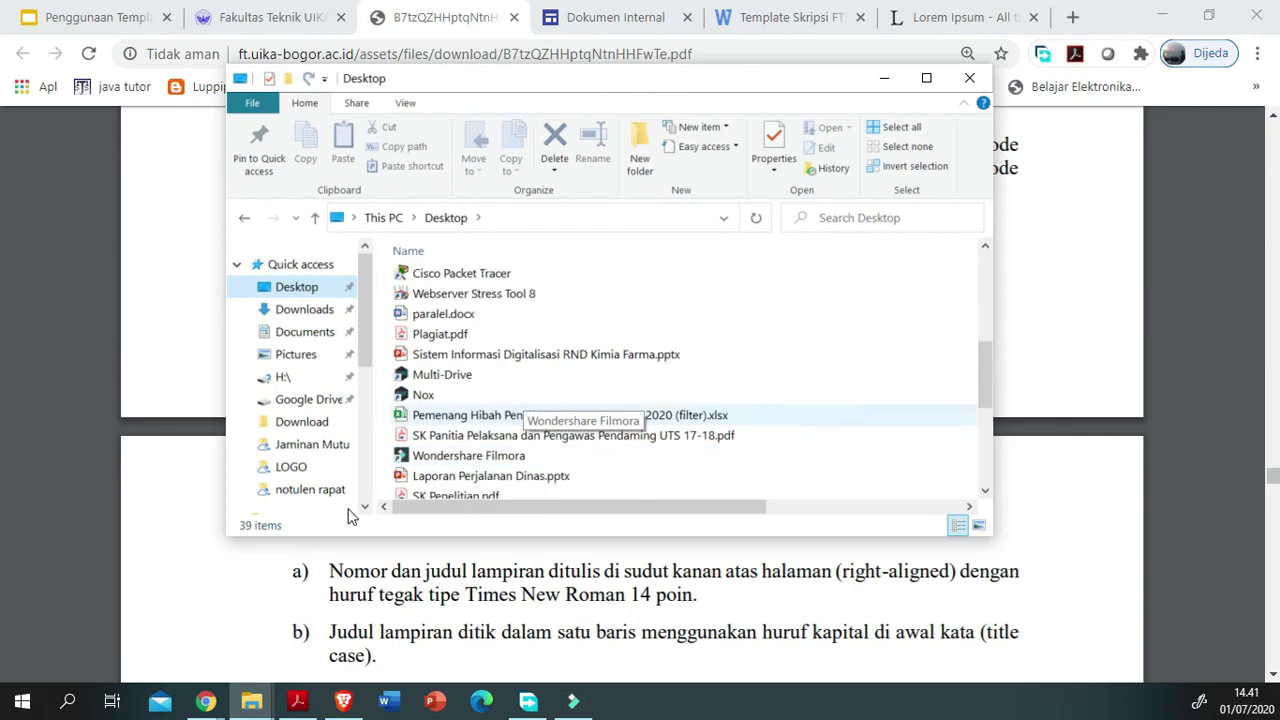
{"action": "scroll", "coordinate": [349, 516], "scroll_direction": "down", "scroll_amount": 5}
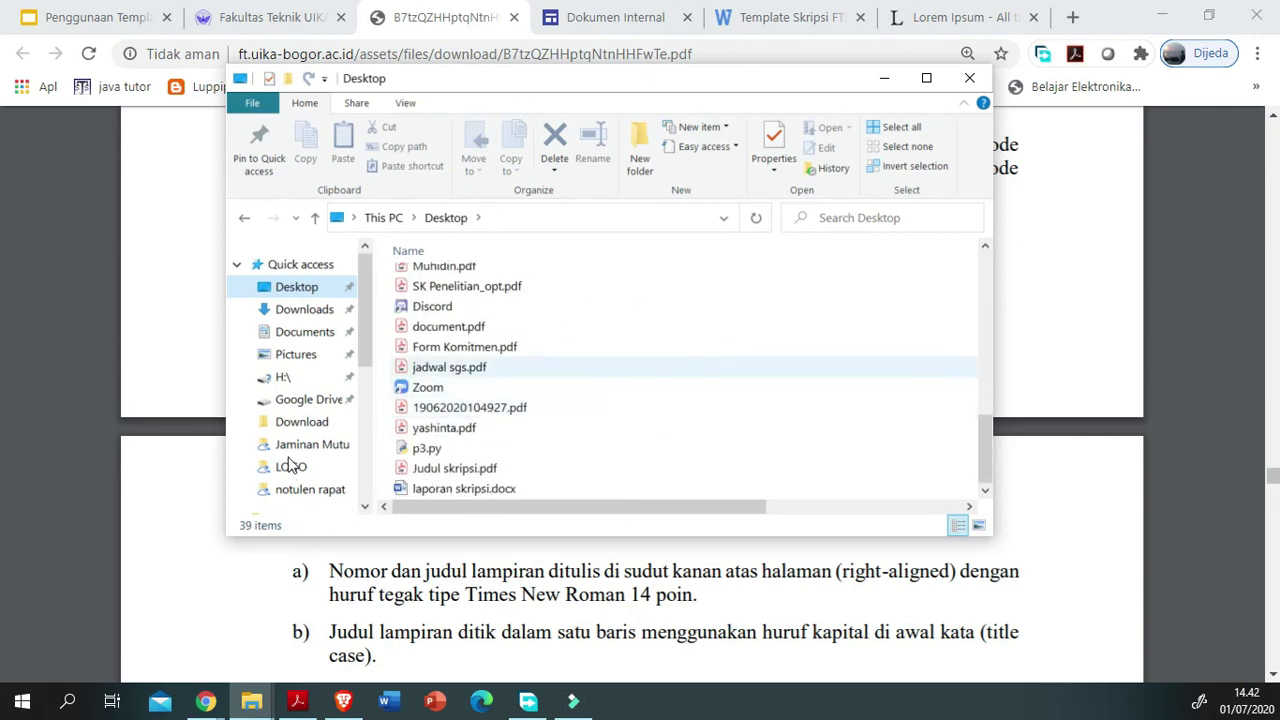
{"action": "left_click", "coordinate": [460, 488]}
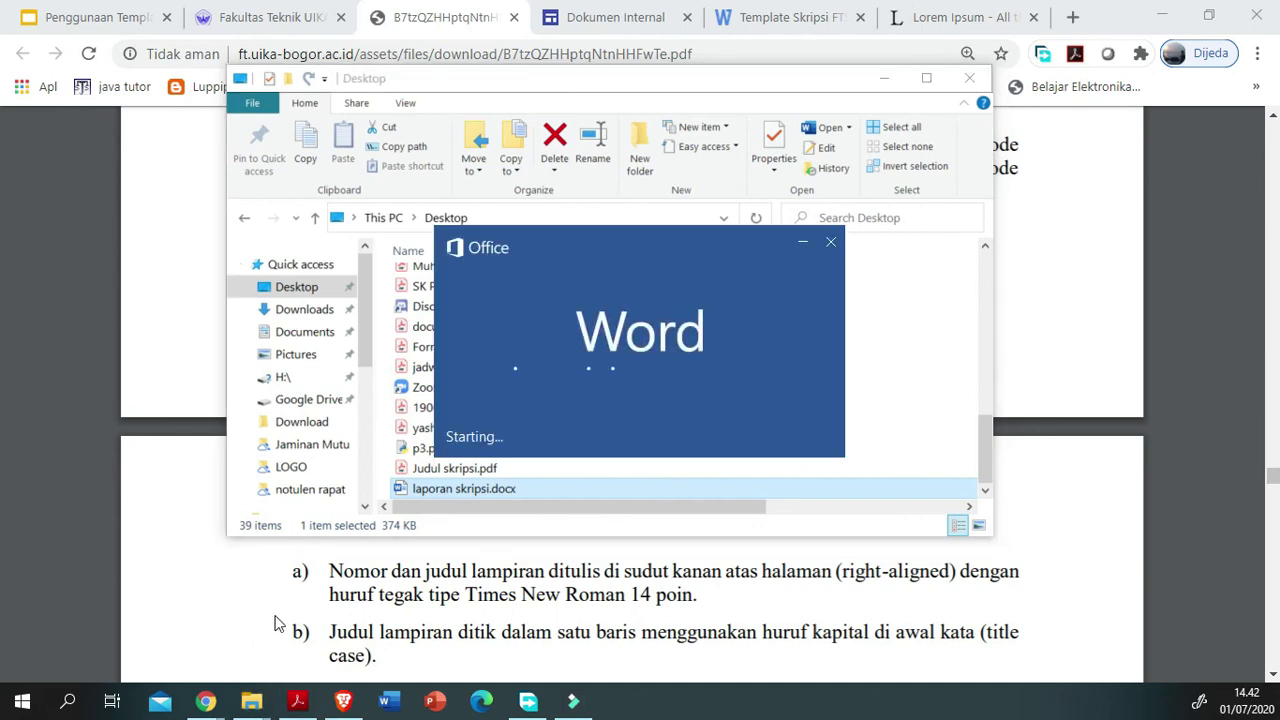
Step: Scroll through the reopened laporan skripsi.docx to confirm its filled-in pages are intact
{"action": "scroll", "coordinate": [406, 517], "scroll_direction": "down", "scroll_amount": 6}
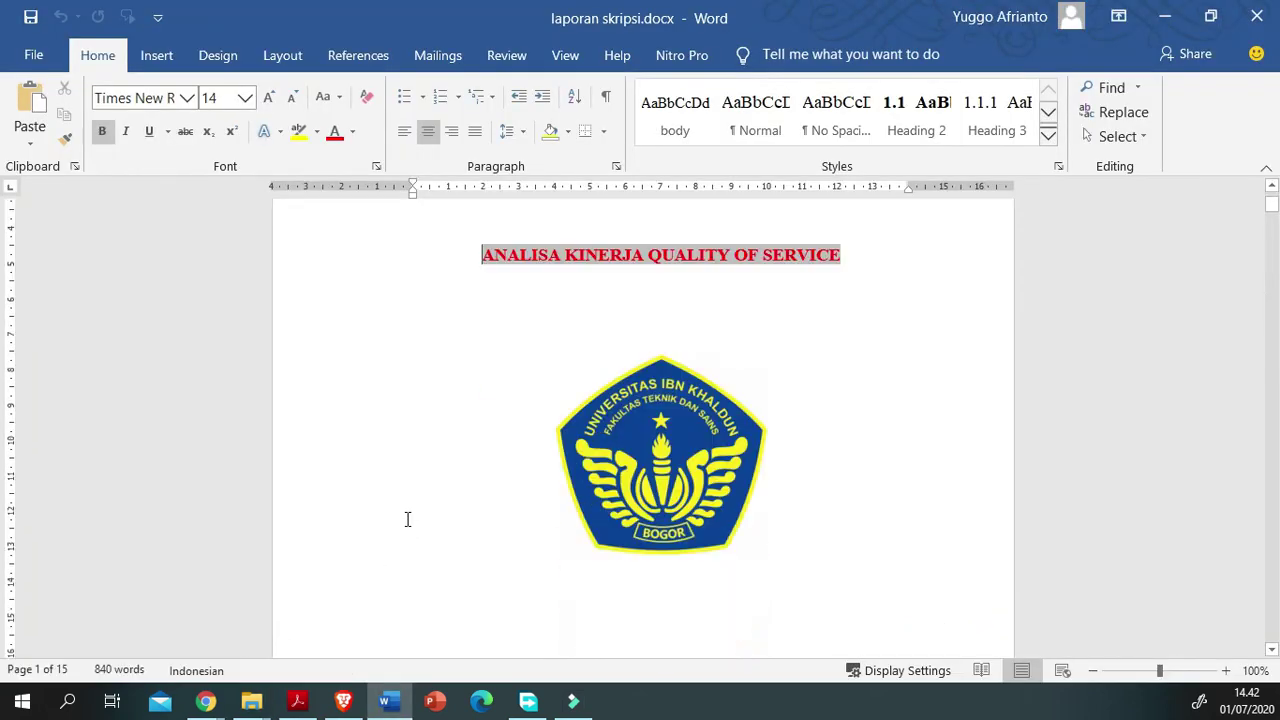
{"action": "scroll", "coordinate": [407, 519], "scroll_direction": "down", "scroll_amount": 20}
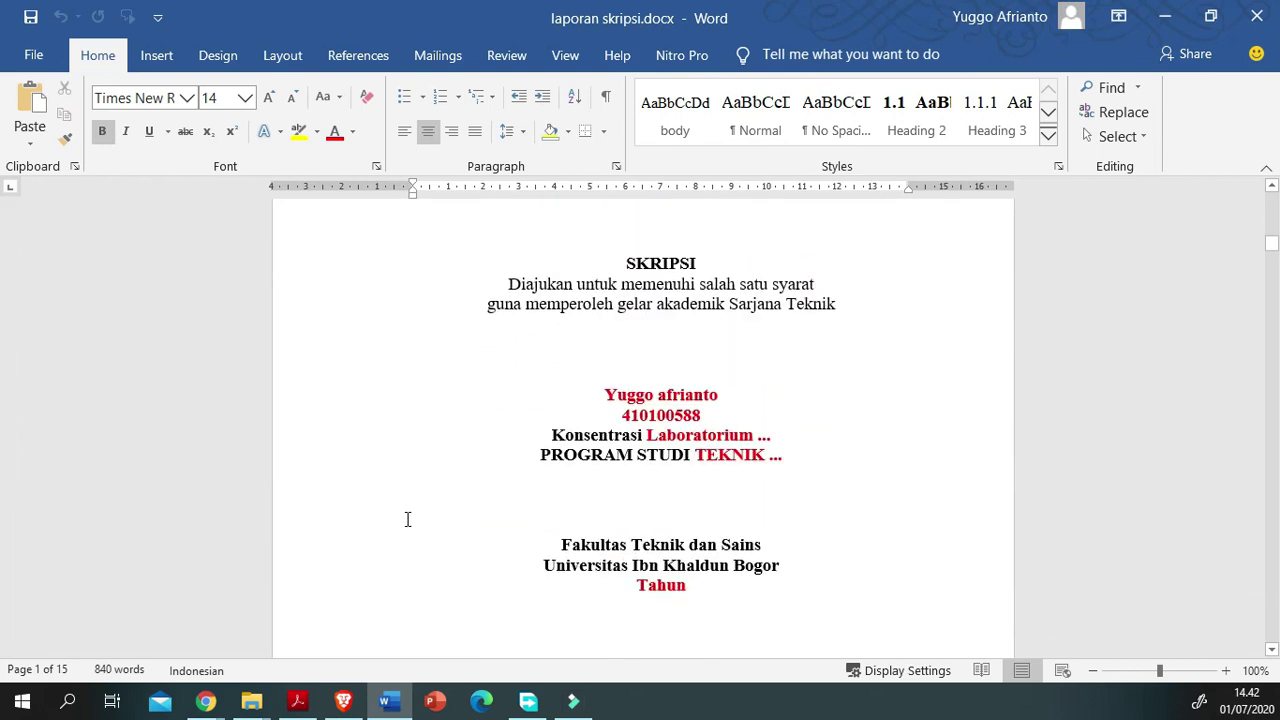
{"action": "scroll", "coordinate": [407, 519], "scroll_direction": "down", "scroll_amount": 20}
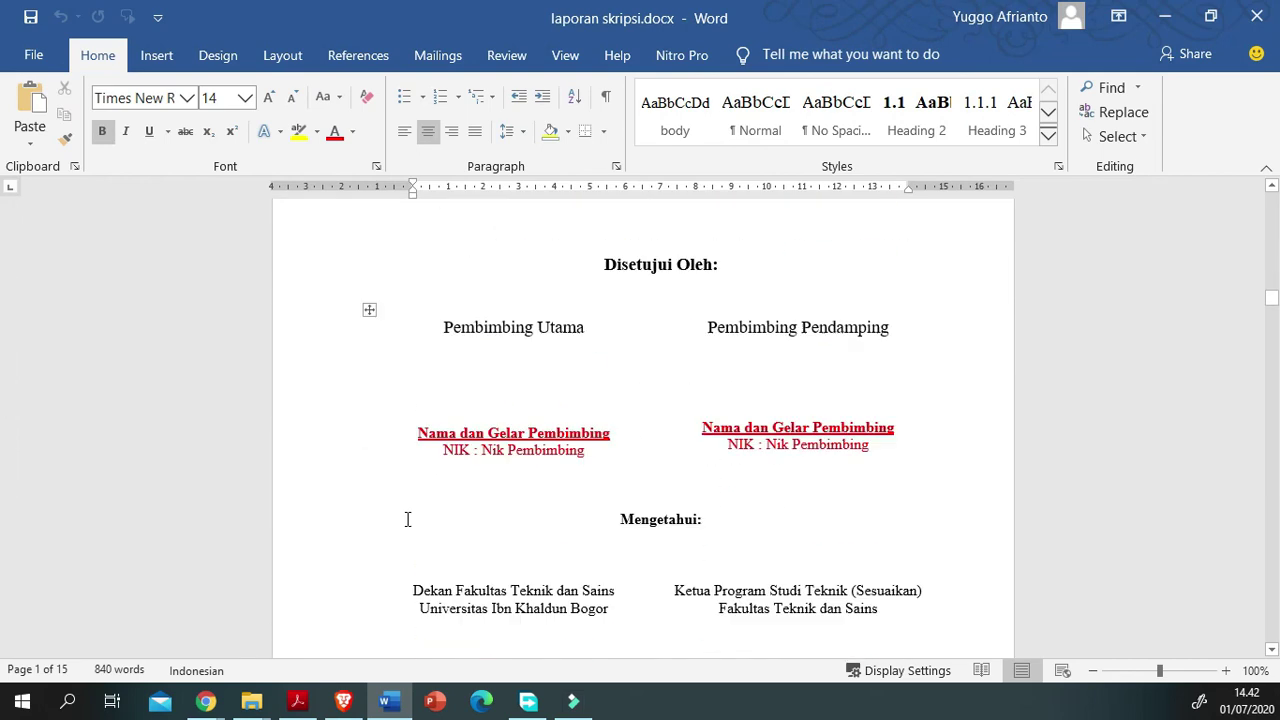
{"action": "scroll", "coordinate": [407, 519], "scroll_direction": "down", "scroll_amount": 20}
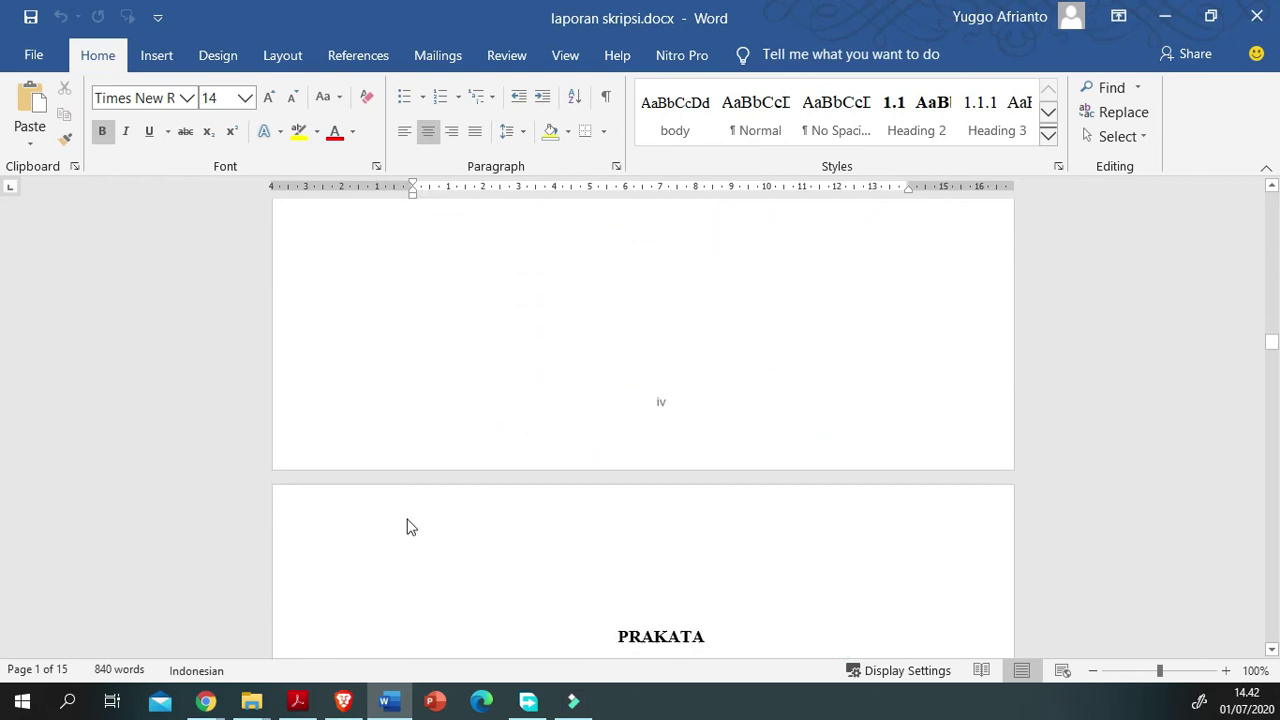
{"action": "scroll", "coordinate": [474, 594], "scroll_direction": "down", "scroll_amount": 5}
{"action": "scroll", "coordinate": [474, 594], "scroll_direction": "up", "scroll_amount": 2}
{"action": "scroll", "coordinate": [477, 594], "scroll_direction": "down", "scroll_amount": 2}
{"action": "scroll", "coordinate": [477, 594], "scroll_direction": "down", "scroll_amount": 8}
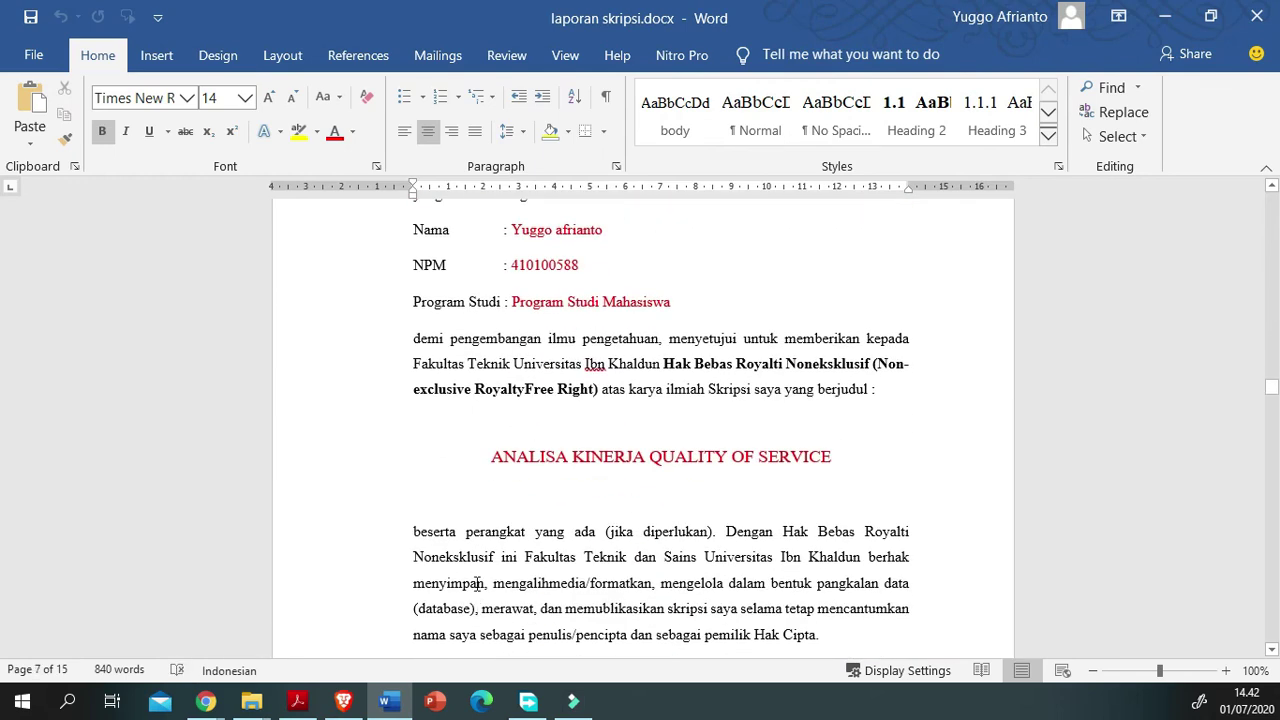
{"action": "scroll", "coordinate": [477, 583], "scroll_direction": "down", "scroll_amount": 6}
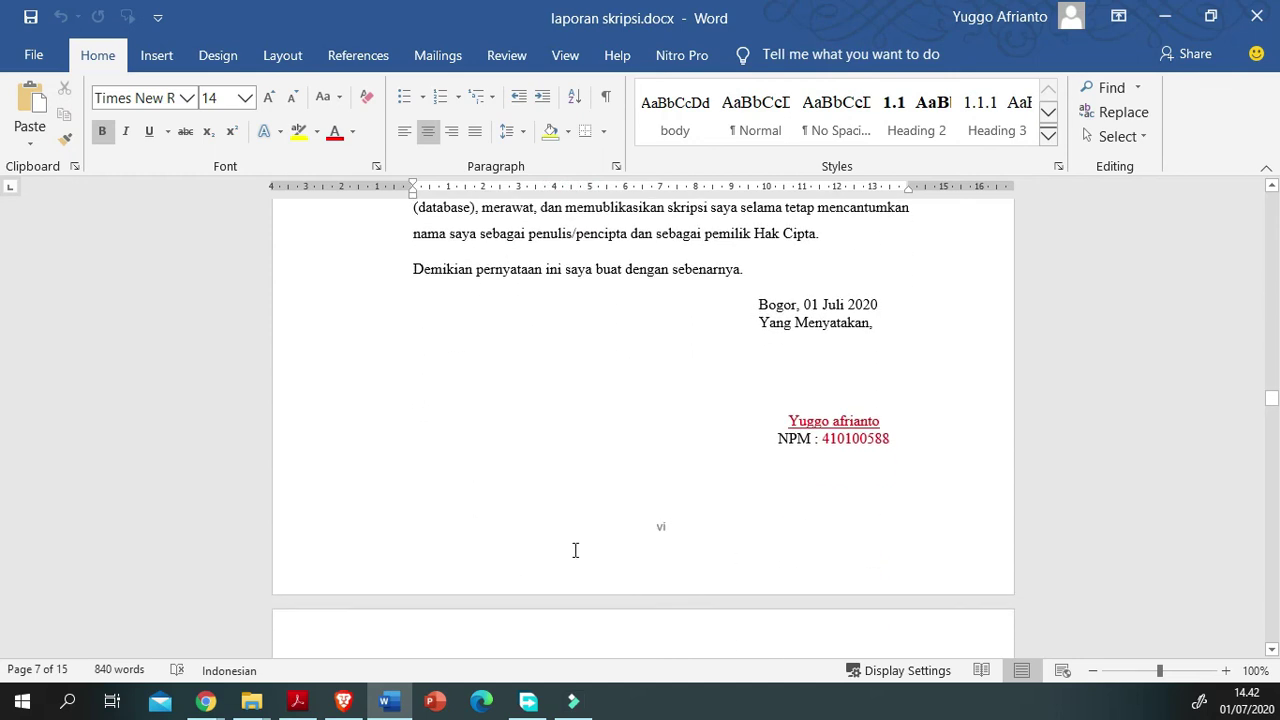
{"action": "scroll", "coordinate": [453, 474], "scroll_direction": "up", "scroll_amount": 1}
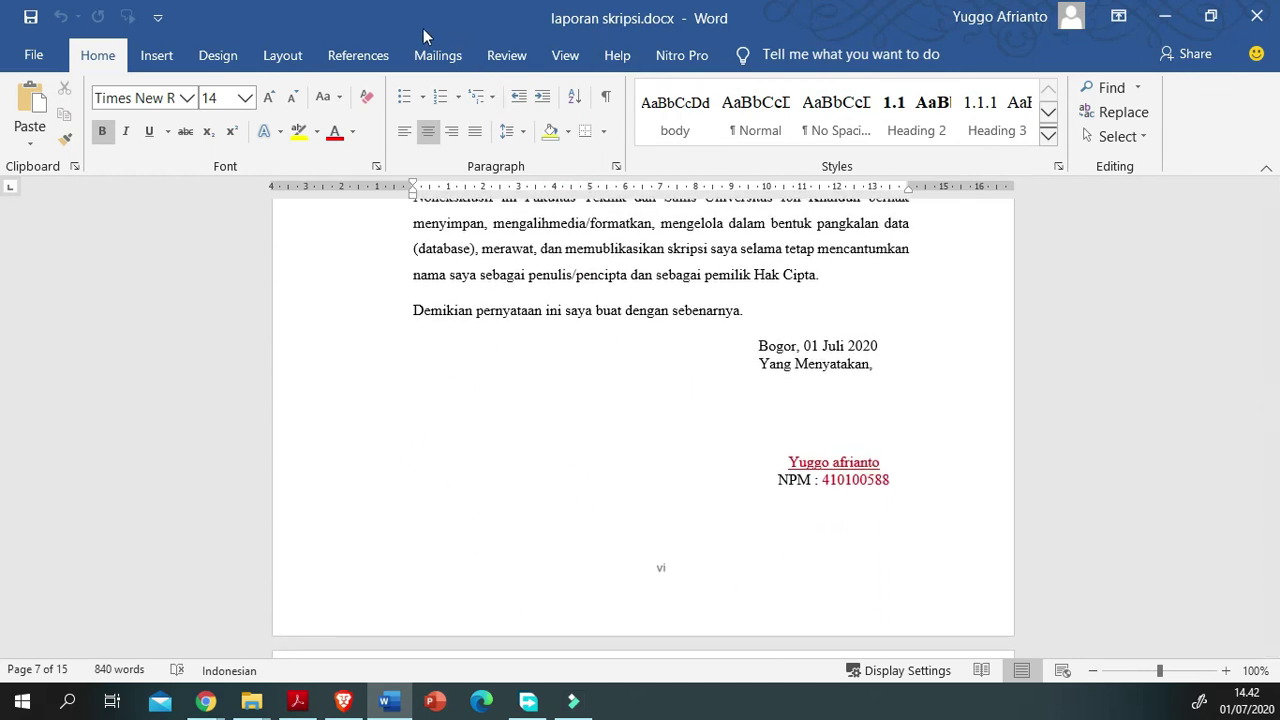
{"action": "scroll", "coordinate": [579, 566], "scroll_direction": "down", "scroll_amount": 4}
{"action": "scroll", "coordinate": [579, 566], "scroll_direction": "down", "scroll_amount": 6}
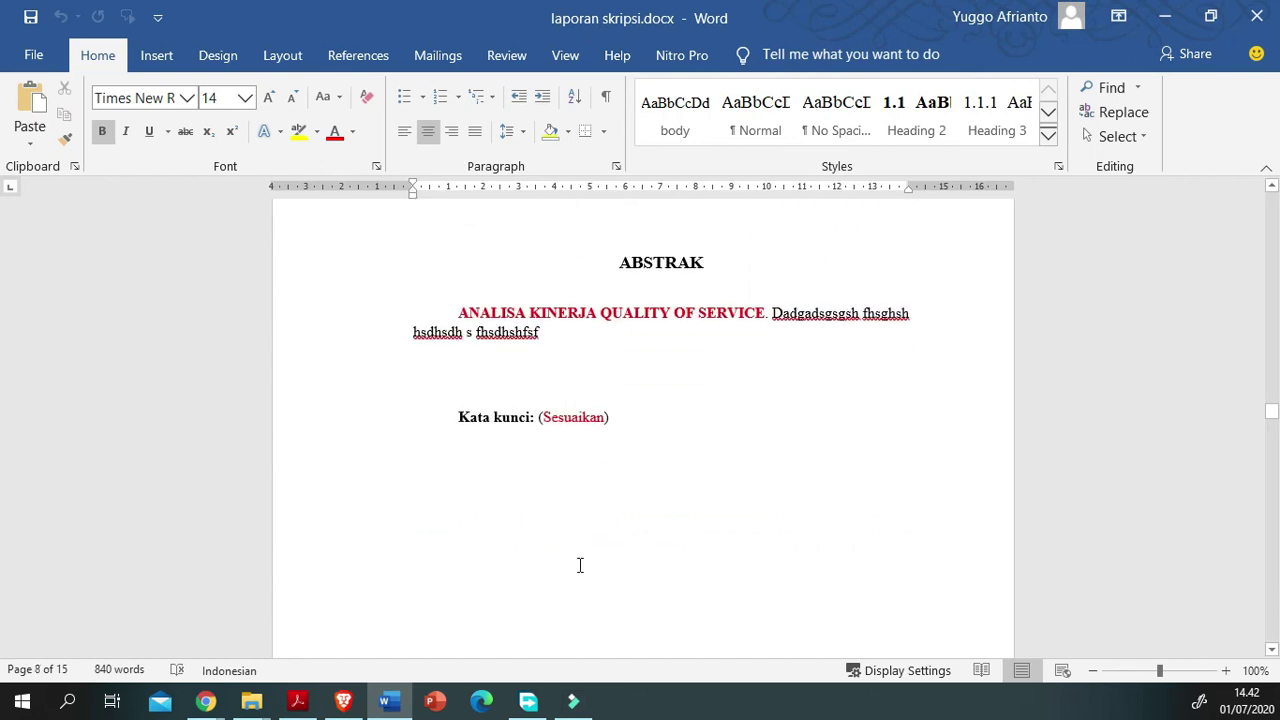
{"action": "scroll", "coordinate": [579, 566], "scroll_direction": "down", "scroll_amount": 5}
{"action": "scroll", "coordinate": [579, 566], "scroll_direction": "up", "scroll_amount": 10}
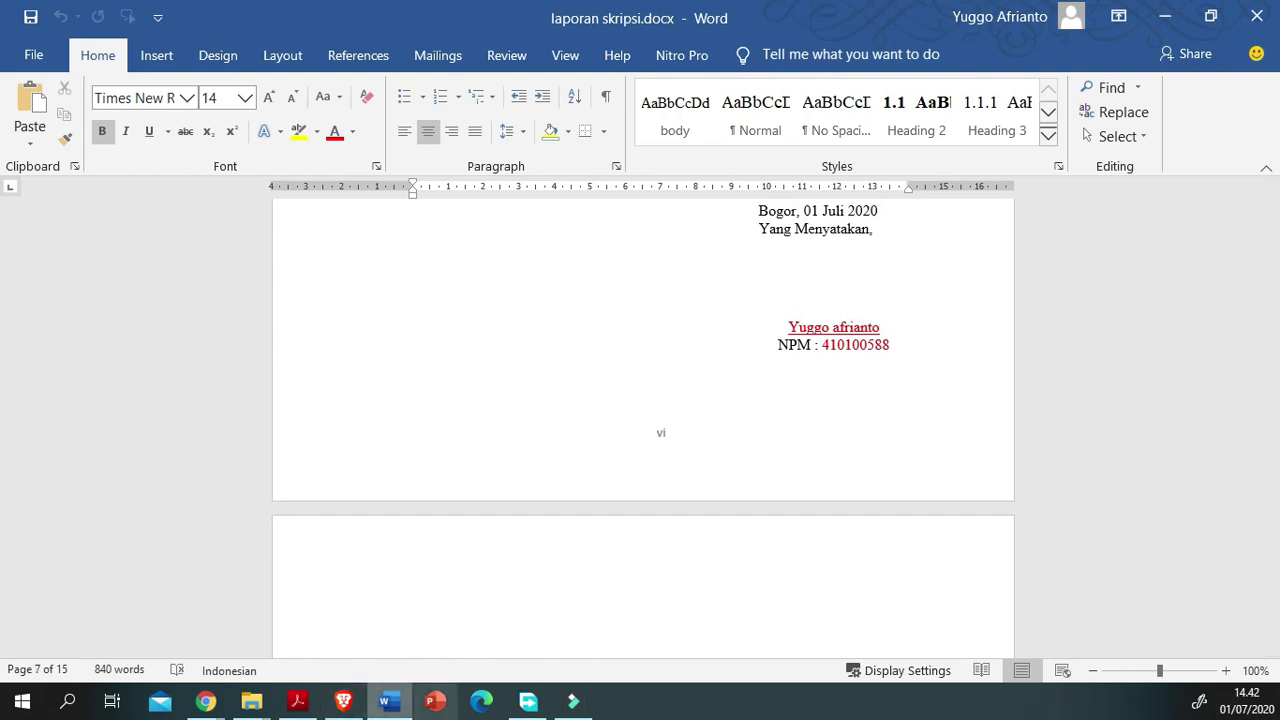
Step: Switch to the thesis guideline PDF in Chrome, showing page 26 on Daftar Pustaka and Lampiran
{"action": "mouse_move", "coordinate": [573, 701]}
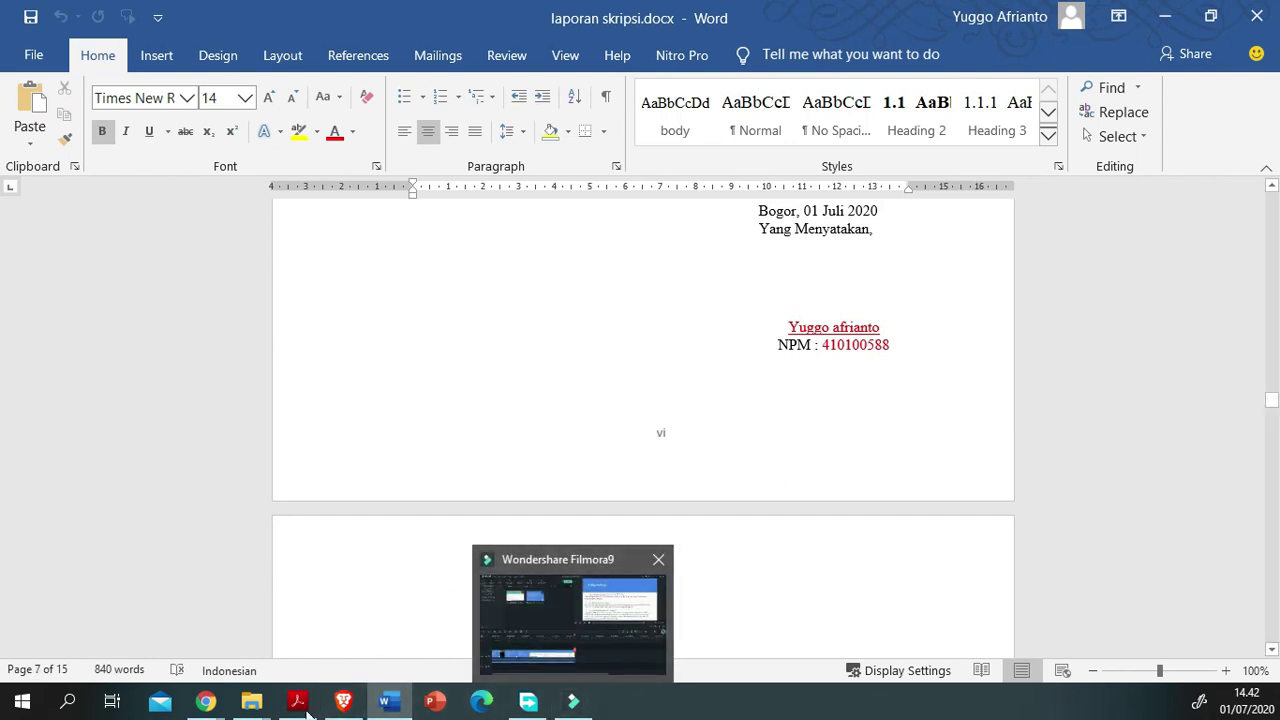
{"action": "mouse_move", "coordinate": [343, 701]}
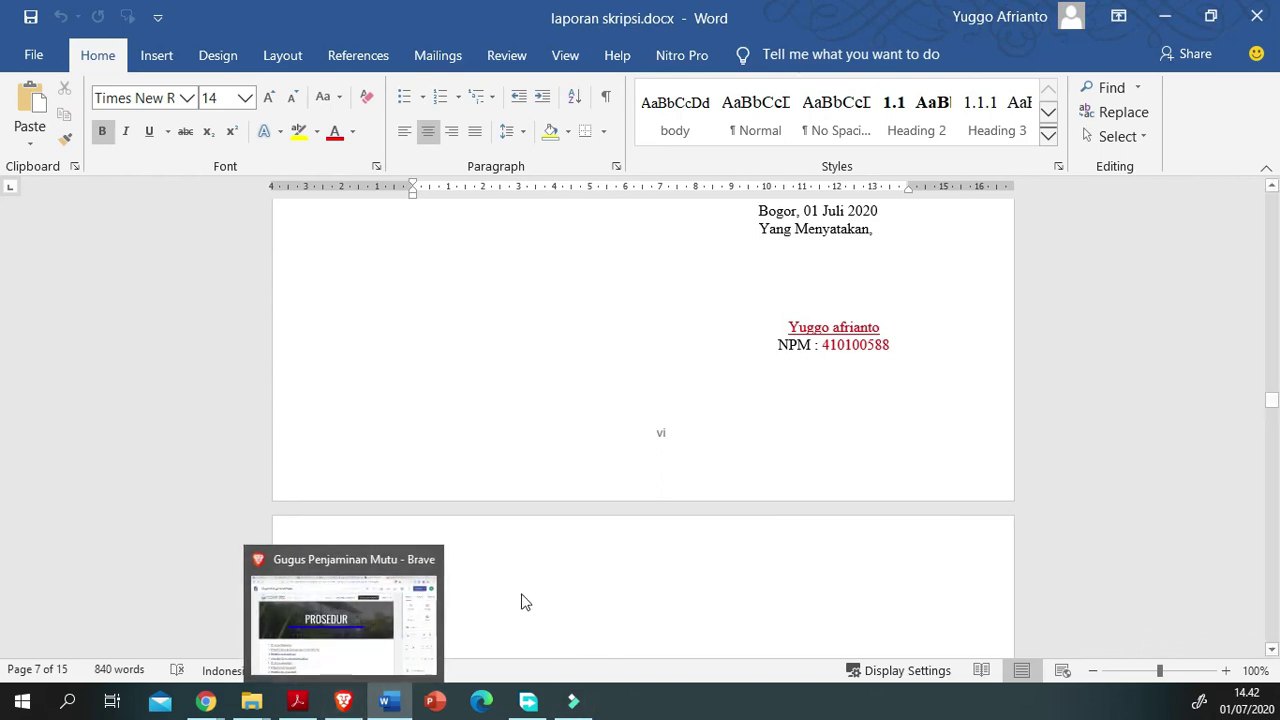
{"action": "scroll", "coordinate": [500, 560], "scroll_direction": "up", "scroll_amount": 10}
{"action": "scroll", "coordinate": [500, 560], "scroll_direction": "up", "scroll_amount": 2}
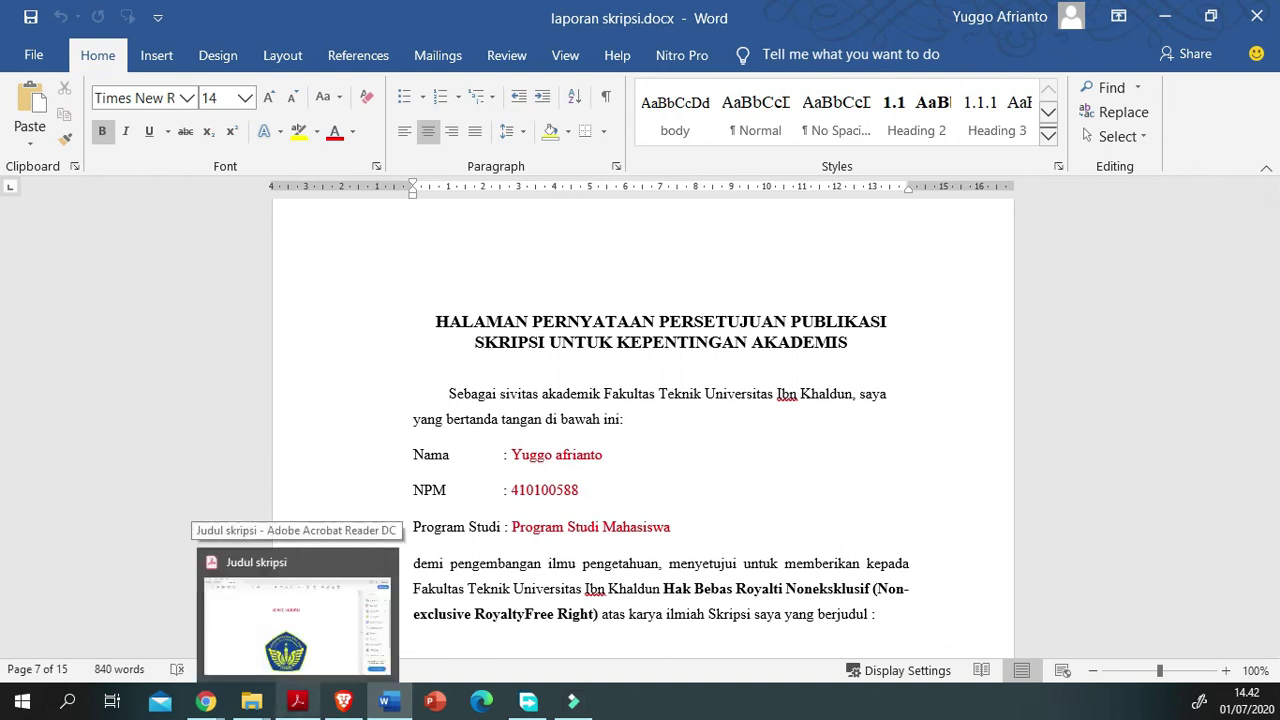
Step: Bring the guideline PDF in Chrome to the front and scroll up through it
{"action": "mouse_move", "coordinate": [251, 701]}
{"action": "mouse_move", "coordinate": [206, 701]}
{"action": "left_click", "coordinate": [320, 640]}
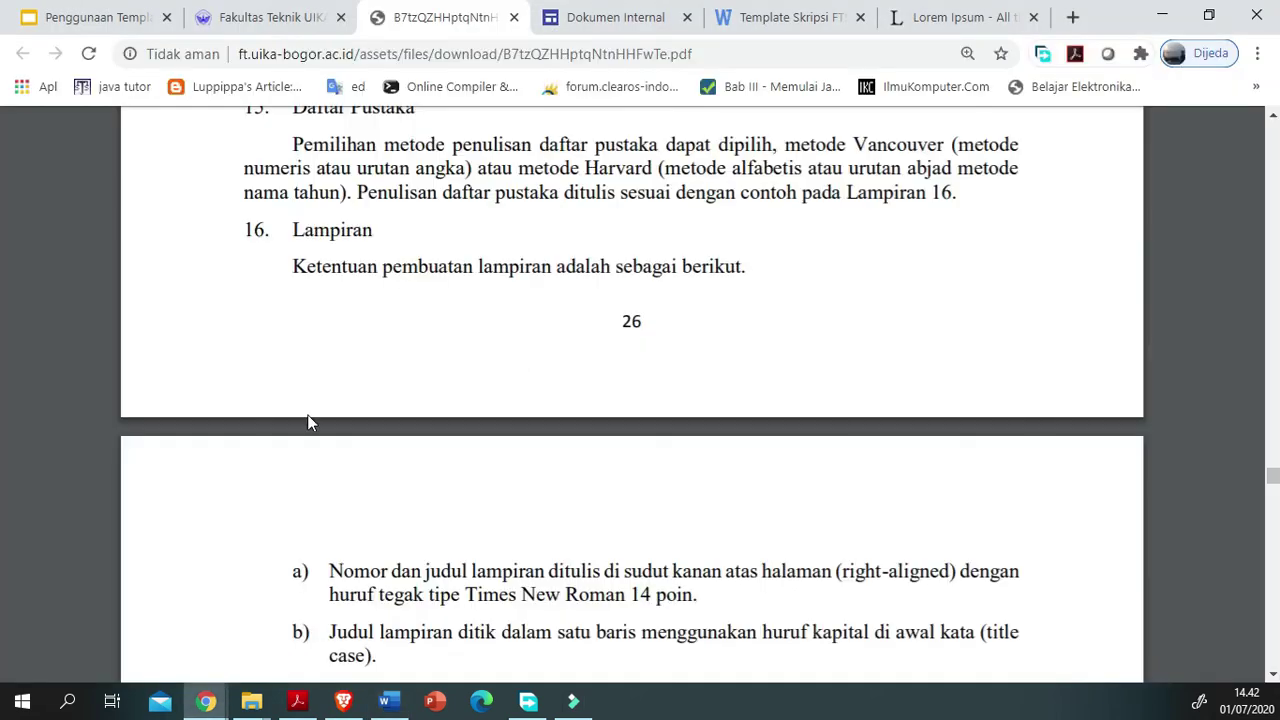
{"action": "scroll", "coordinate": [313, 430], "scroll_direction": "up", "scroll_amount": 2}
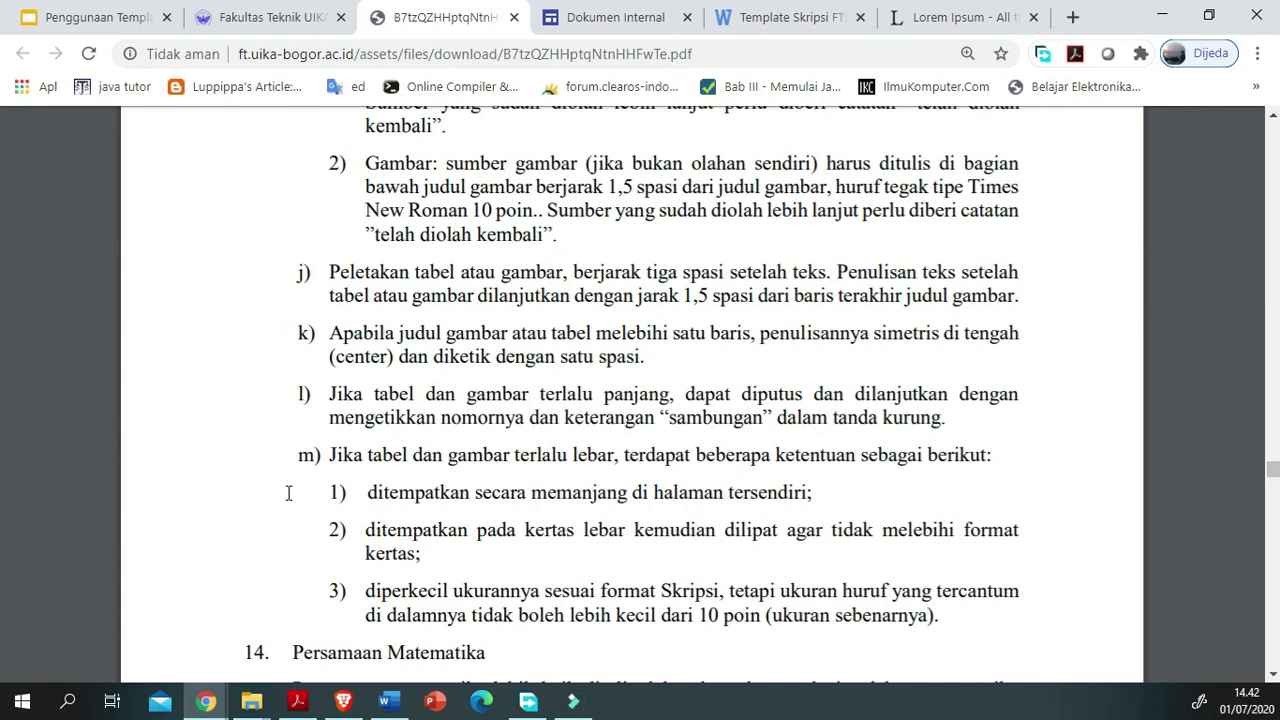
{"action": "scroll", "coordinate": [242, 487], "scroll_direction": "up", "scroll_amount": 10}
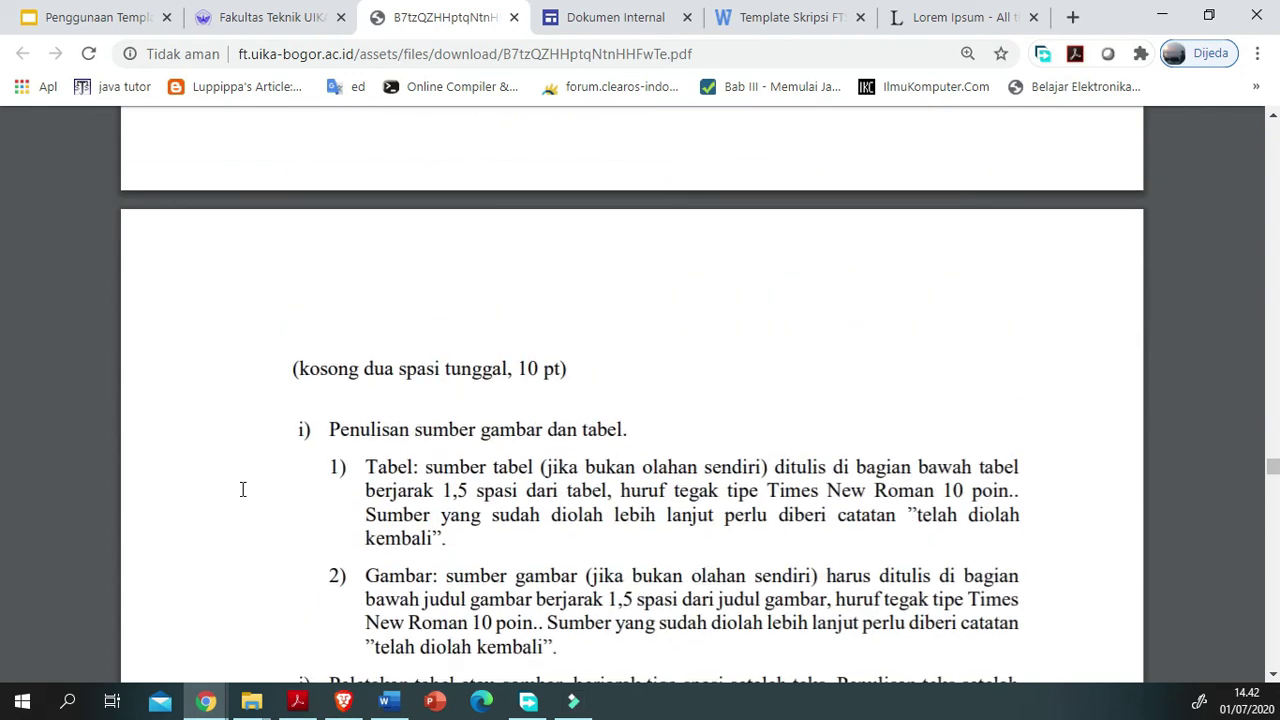
{"action": "scroll", "coordinate": [242, 489], "scroll_direction": "up", "scroll_amount": 4}
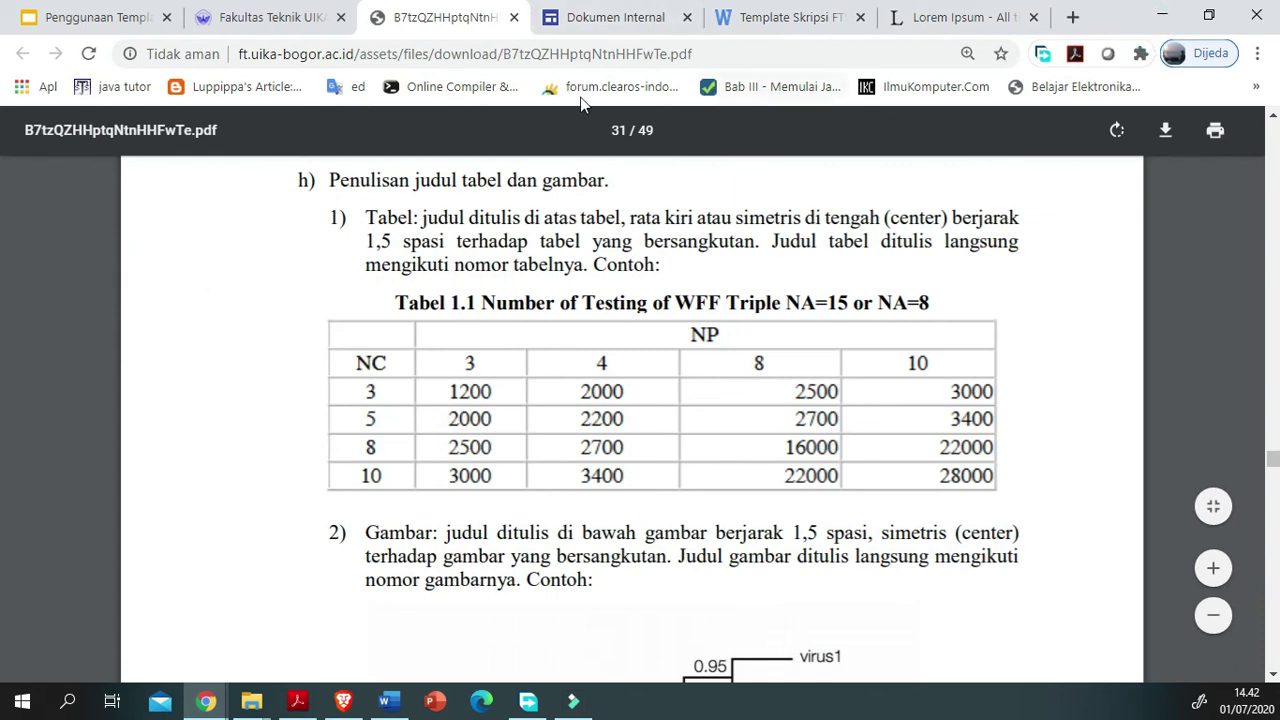
Step: Glance at the Template Skripsi FTS preview and faculty downloads tabs, then return to the PDF
{"action": "left_click", "coordinate": [785, 18]}
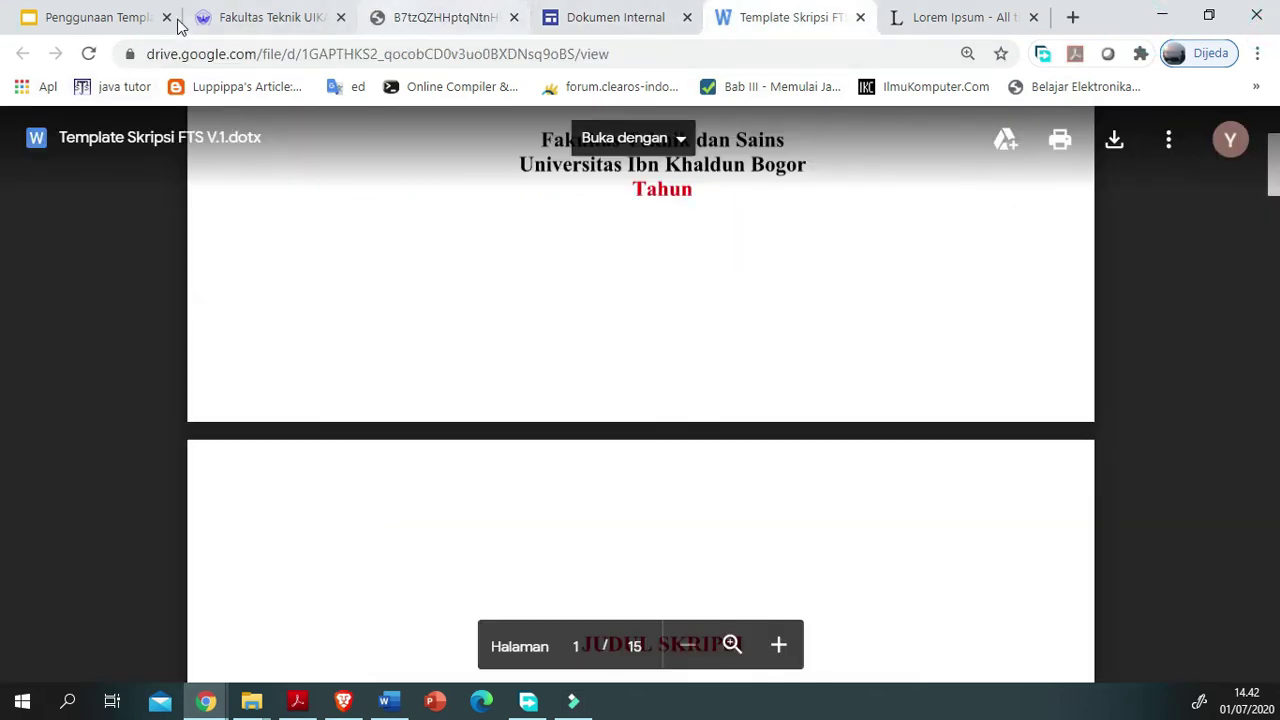
{"action": "left_click", "coordinate": [192, 22]}
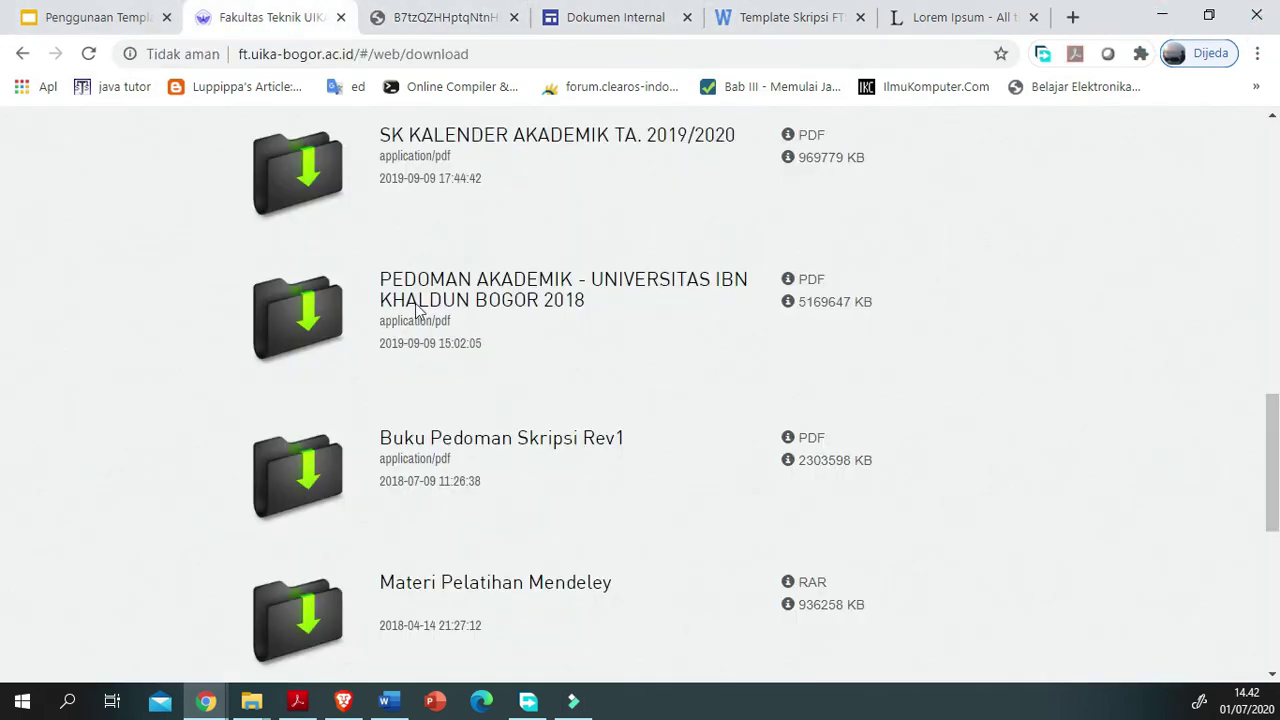
{"action": "left_click", "coordinate": [445, 17]}
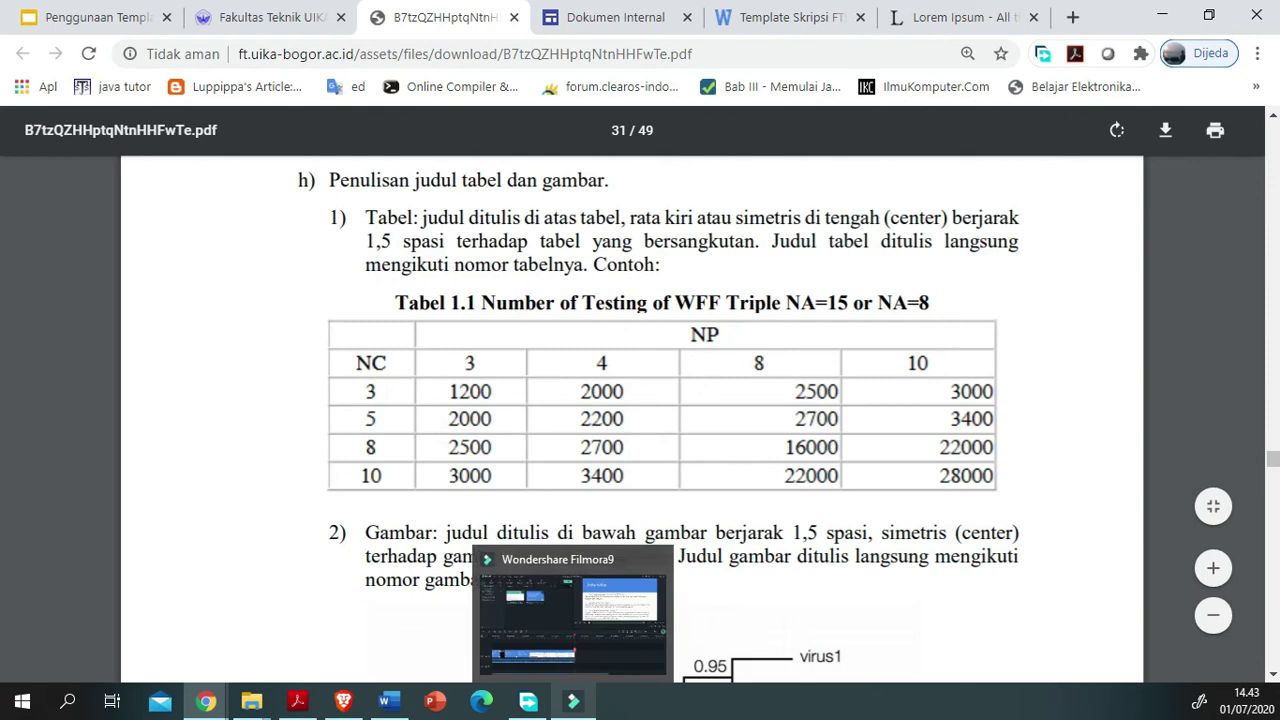
{"action": "mouse_move", "coordinate": [388, 700]}
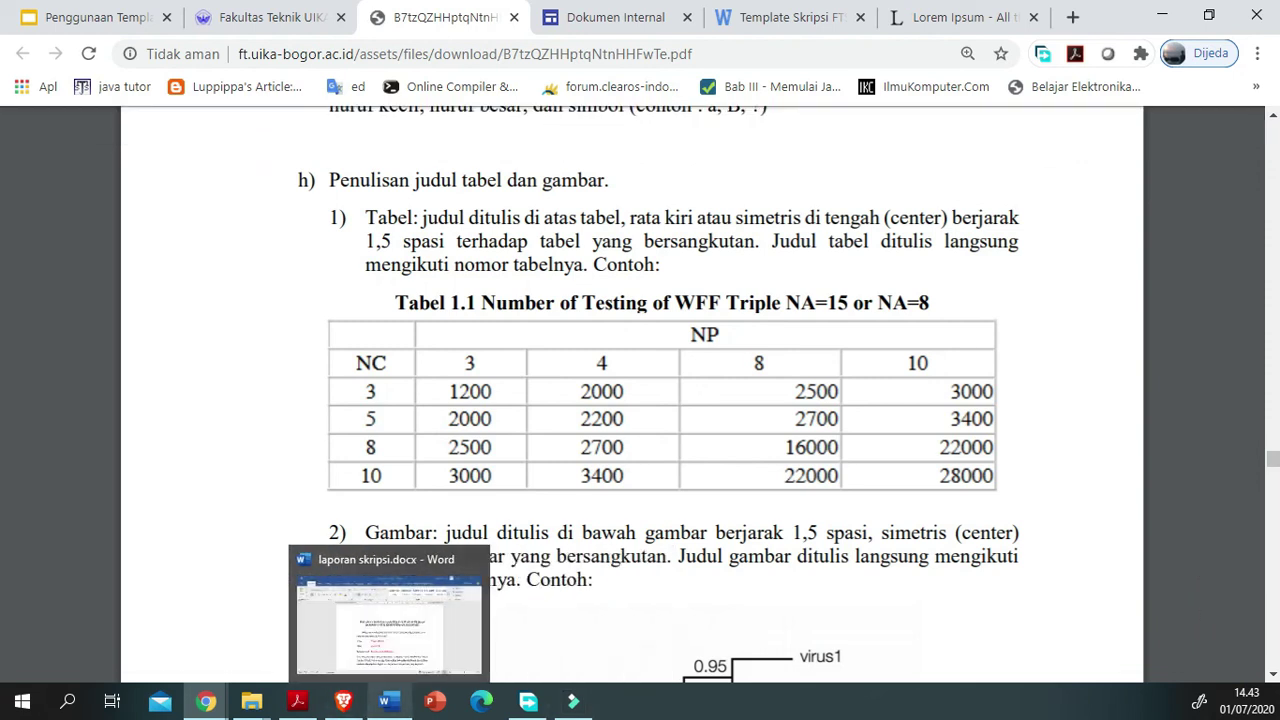
Step: Bring up the Penggunaan Template Skripsi FTS slides, select the slide 5 text box, then scroll to slide 4
{"action": "left_click", "coordinate": [90, 17]}
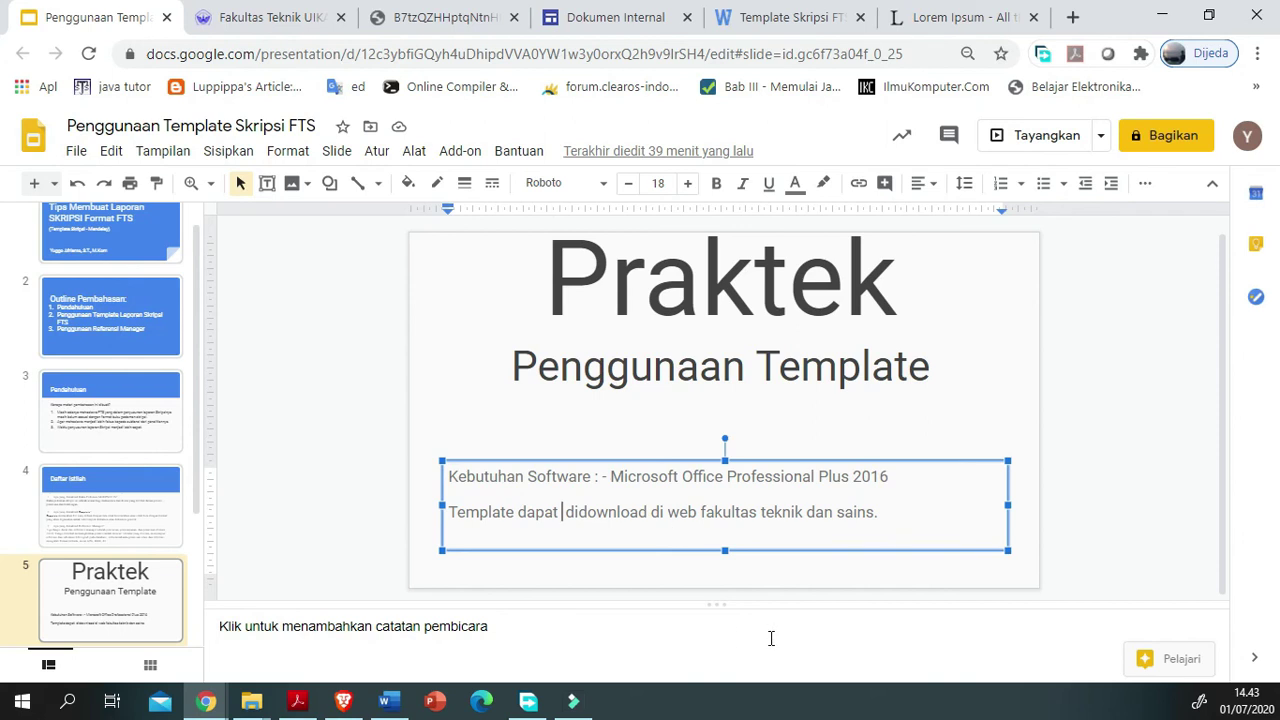
{"action": "left_click_drag", "start_coordinate": [877, 512], "coordinate": [274, 606]}
{"action": "left_click", "coordinate": [313, 554]}
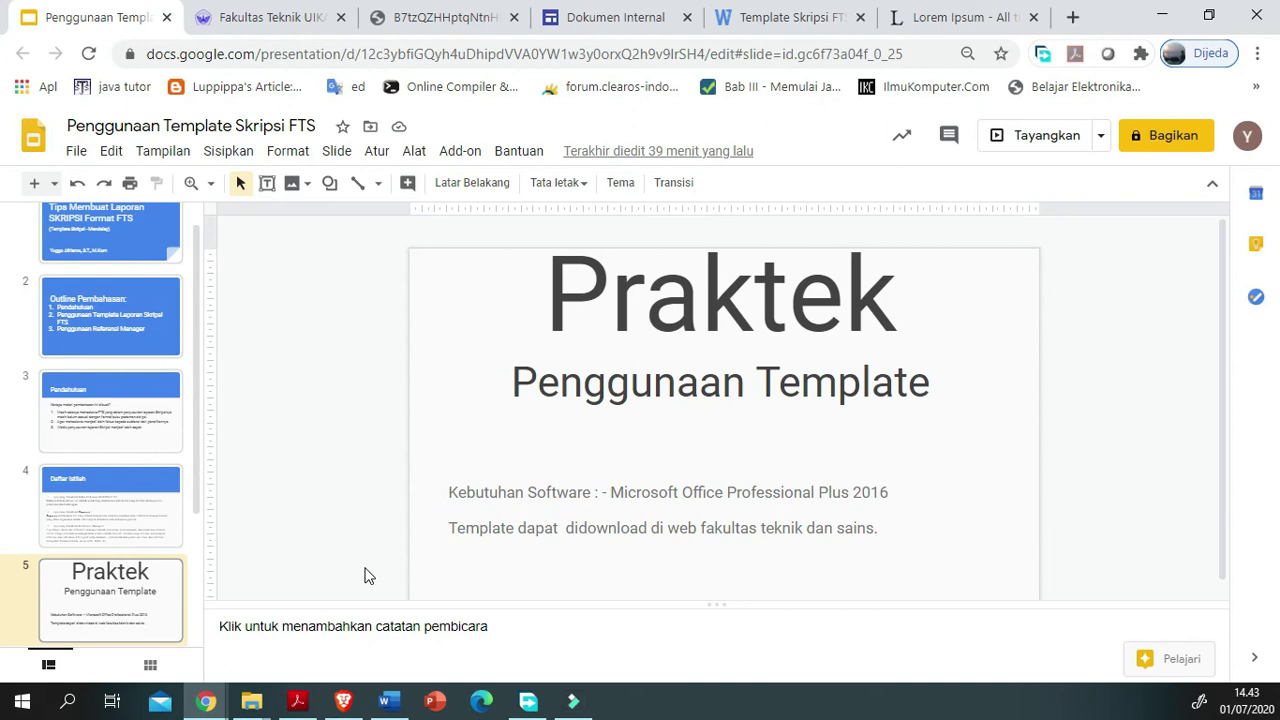
{"action": "scroll", "coordinate": [368, 575], "scroll_direction": "up", "scroll_amount": 1}
{"action": "scroll", "coordinate": [368, 575], "scroll_direction": "down", "scroll_amount": 1}
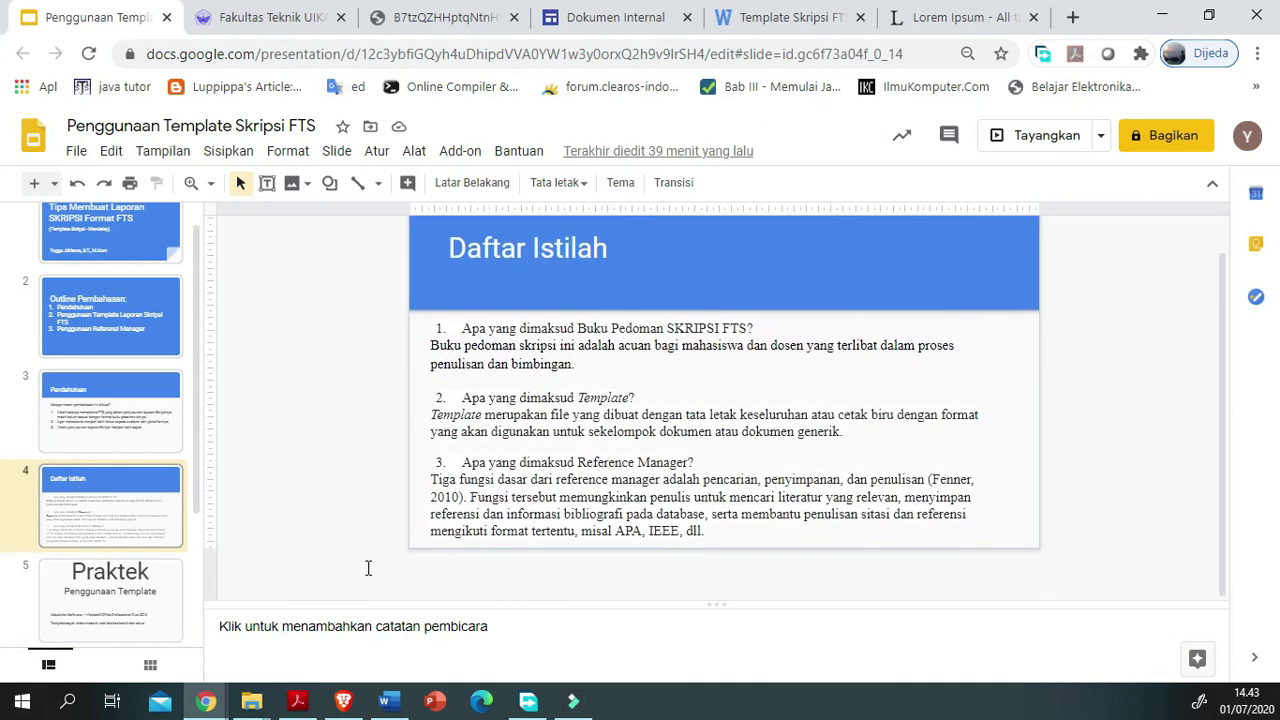